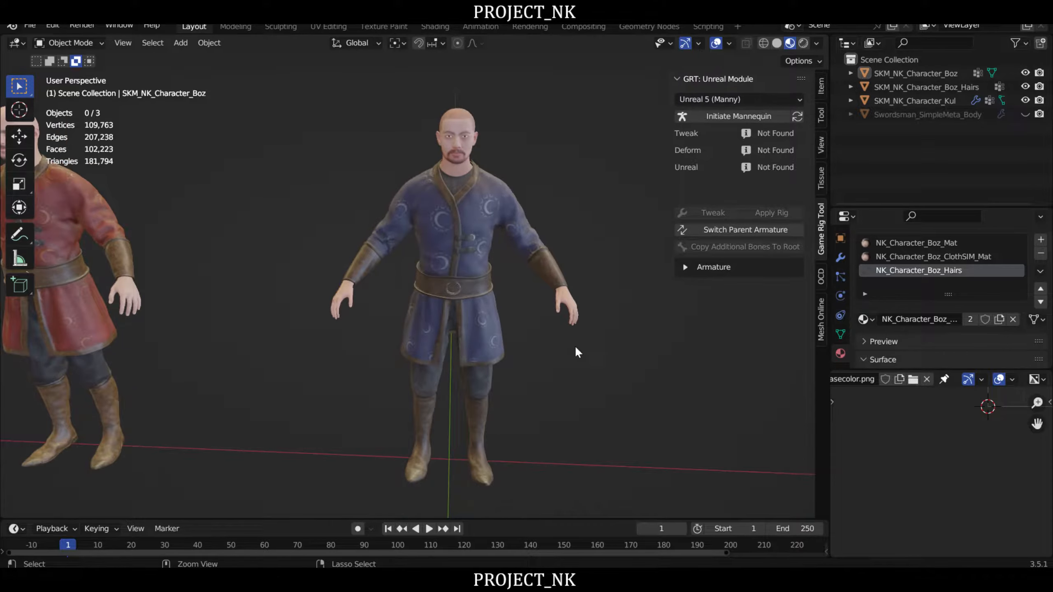
- Save the Blender file
key(ctrl+s)
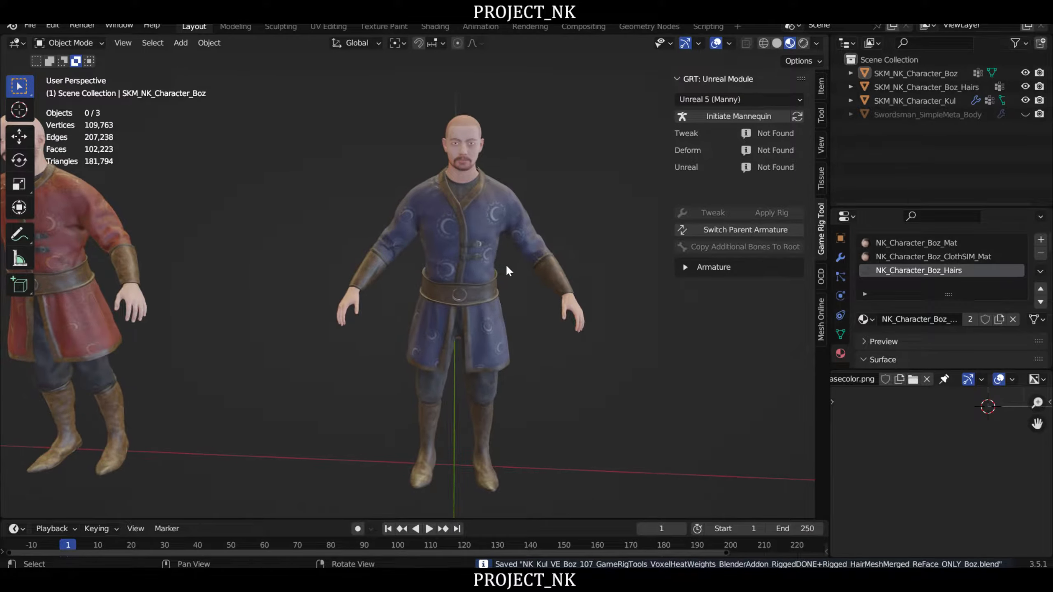
scroll(495, 263, up, 3)
scroll(499, 273, down, 4)
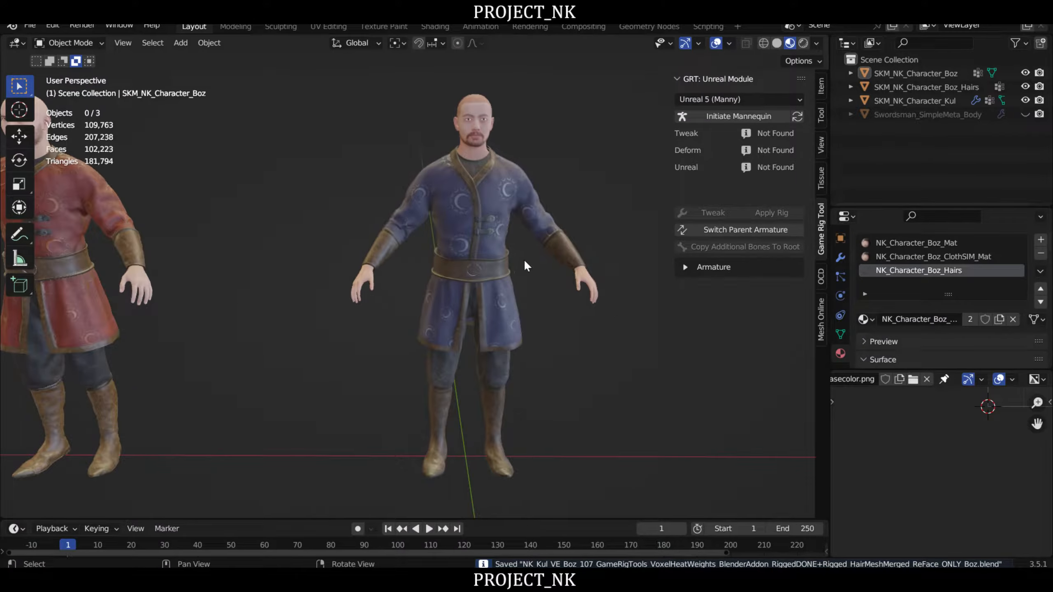
- Select the blue character's body mesh and remove its NK_Character_Boz_Hairs material slot
click(511, 174)
middle_drag(539, 224, 442, 239)
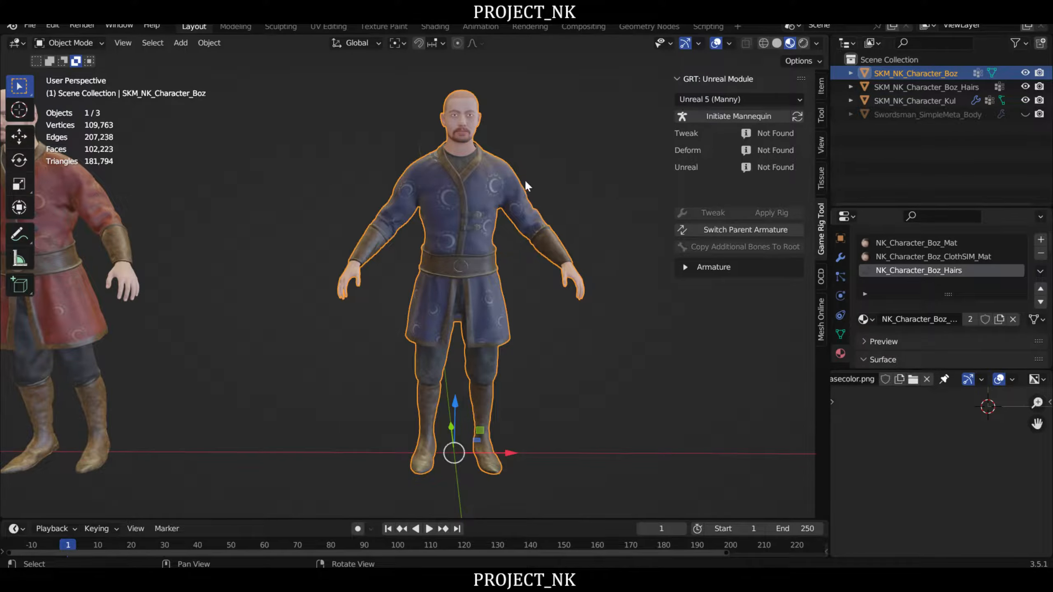
middle_drag(526, 181, 523, 200)
click(1041, 253)
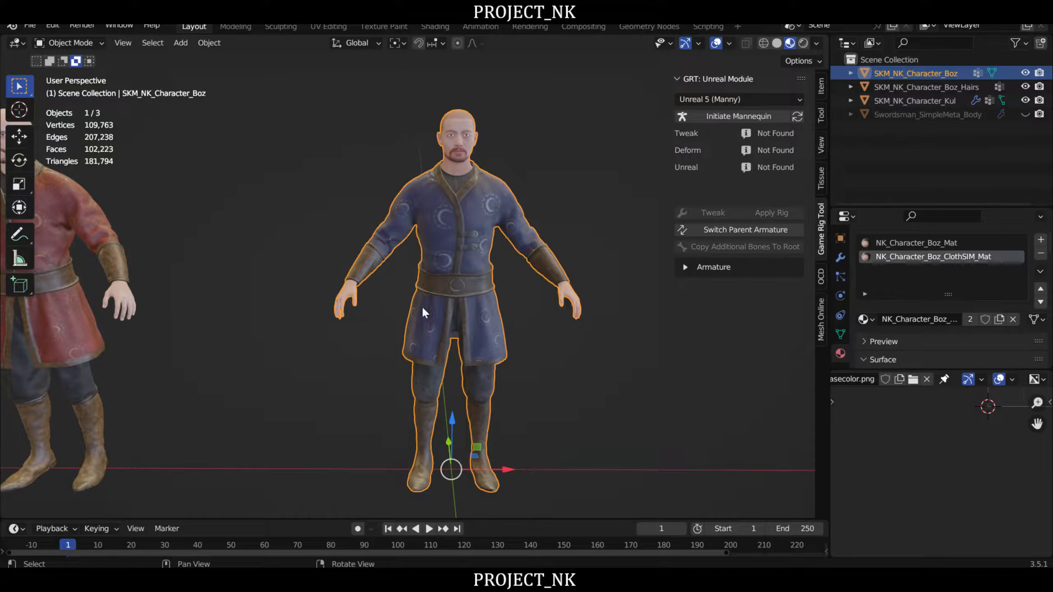
- Check the material slots of the blue character's hair mesh and body mesh, ending on the body's NK_Character_Boz_ClothSIM_Mat slot
scroll(484, 187, up, 3)
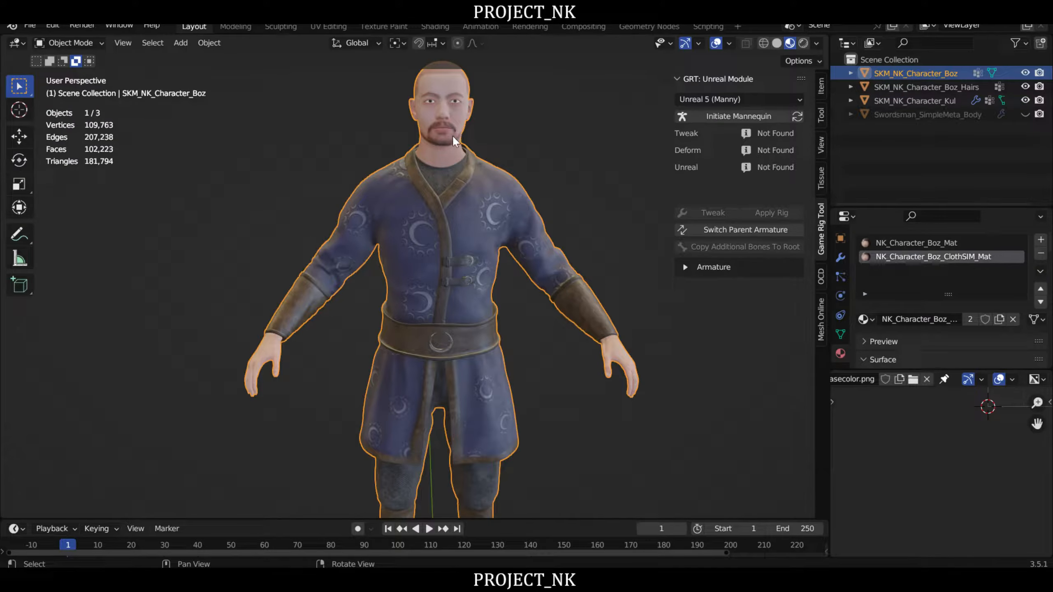
click(454, 103)
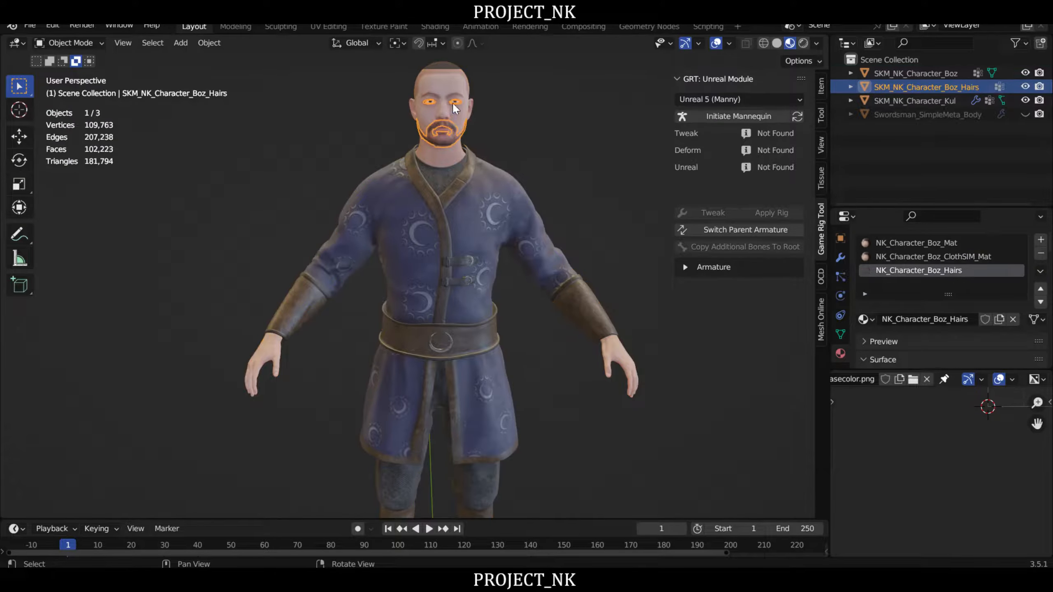
click(428, 88)
scroll(418, 252, down, 3)
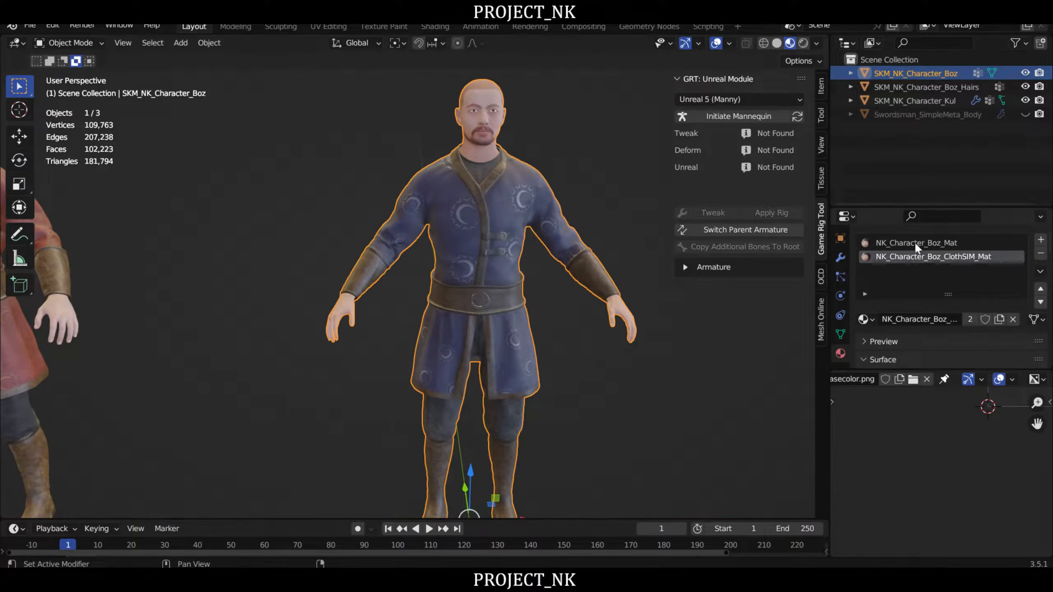
click(915, 242)
click(924, 255)
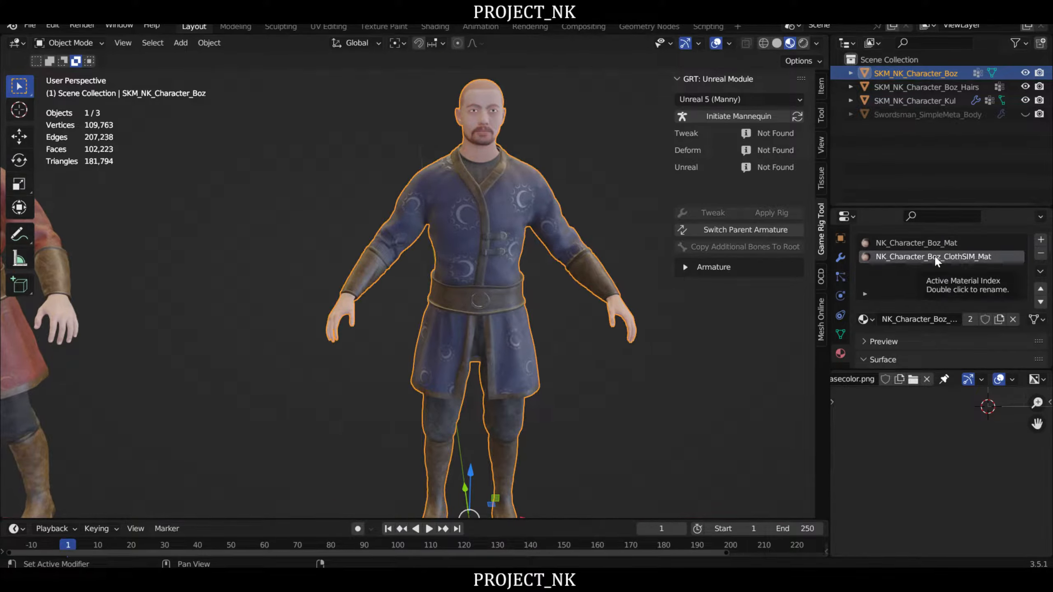
- Edit the body mesh and select only the faces assigned to the NK_Character_Boz_ClothSIM_Mat material
scroll(510, 280, down, 2)
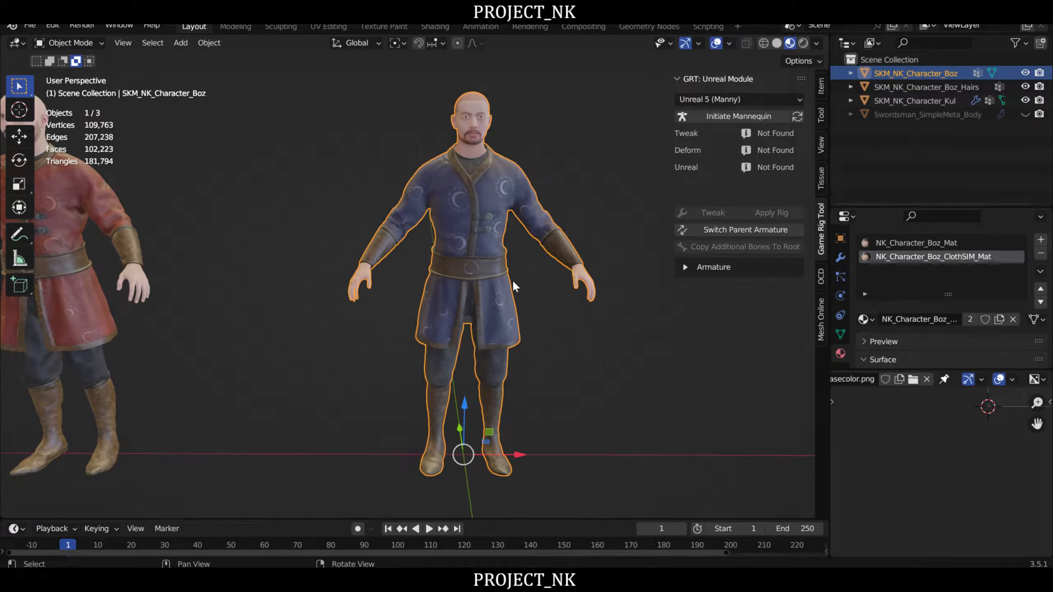
key(Tab)
scroll(533, 296, up, 4)
key(a)
key(alt+a)
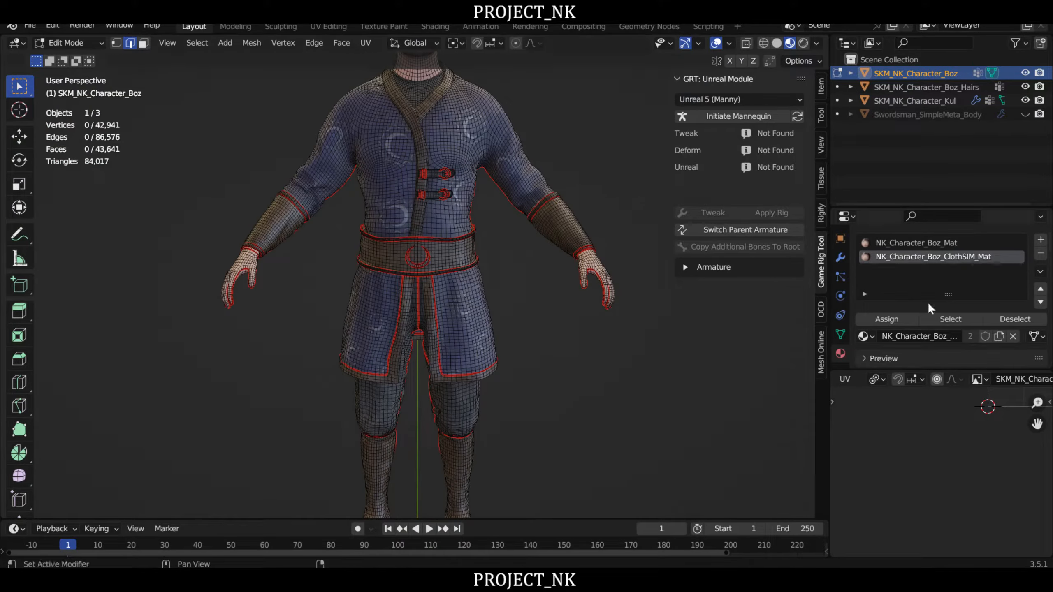
click(963, 318)
- Examine the selected cloth simulation faces on the front, back and sides of the character
middle_drag(497, 239, 449, 166)
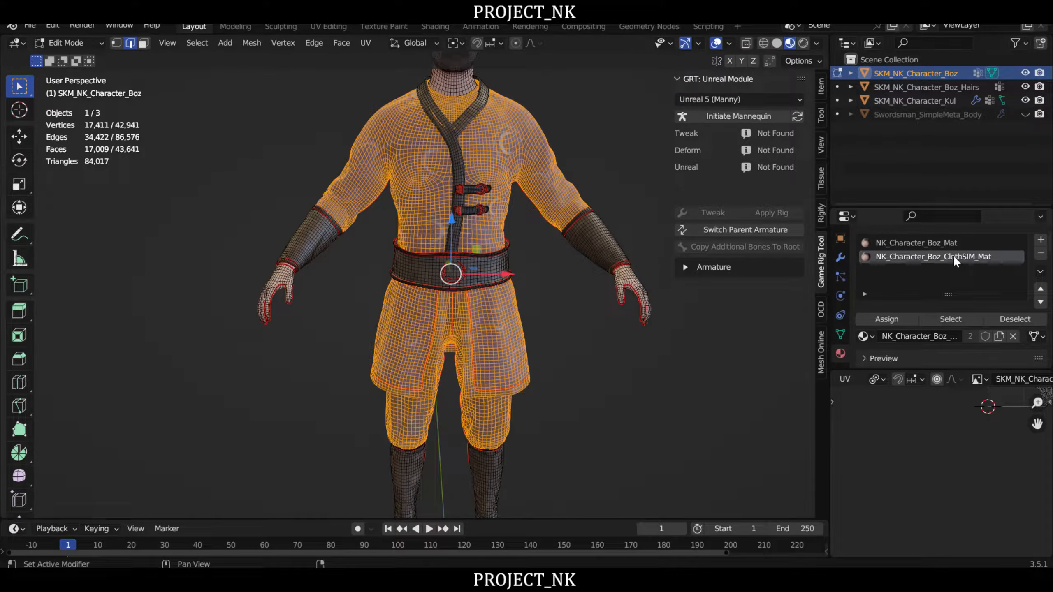
middle_drag(602, 292, 470, 215)
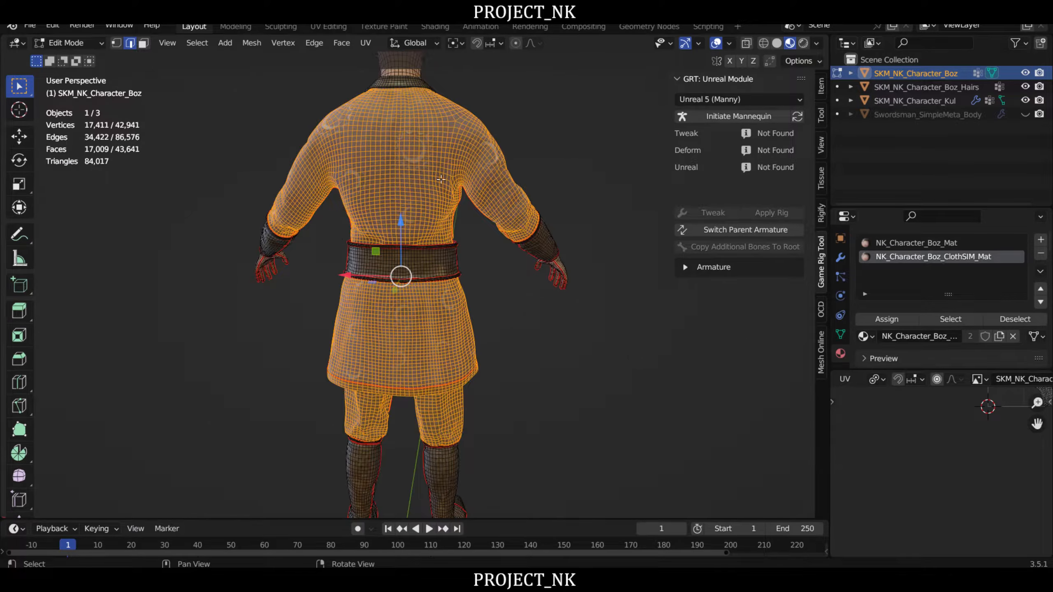
middle_drag(440, 179, 384, 233)
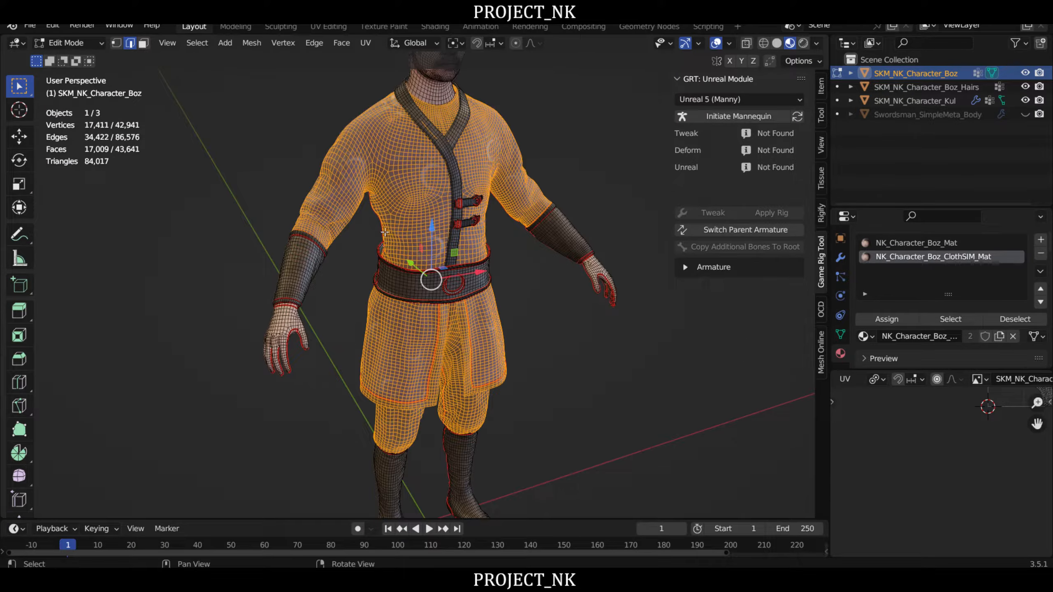
scroll(384, 232, up, 3)
scroll(393, 161, up, 3)
scroll(393, 161, down, 3)
middle_drag(481, 296, 457, 212)
right_drag(509, 267, 486, 270)
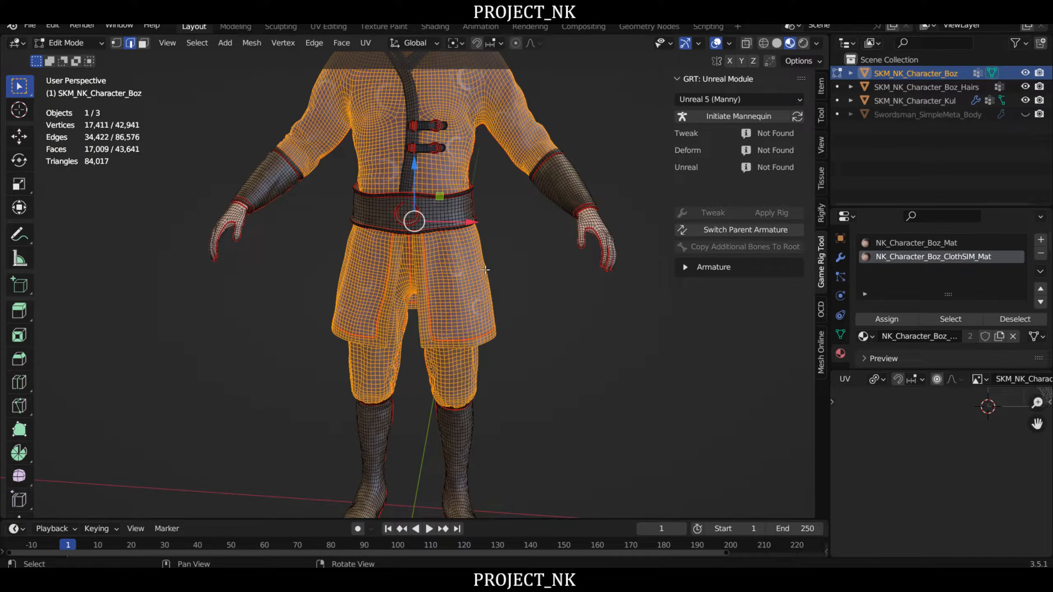
scroll(485, 268, down, 1)
middle_drag(459, 249, 485, 285)
right_drag(505, 235, 489, 214)
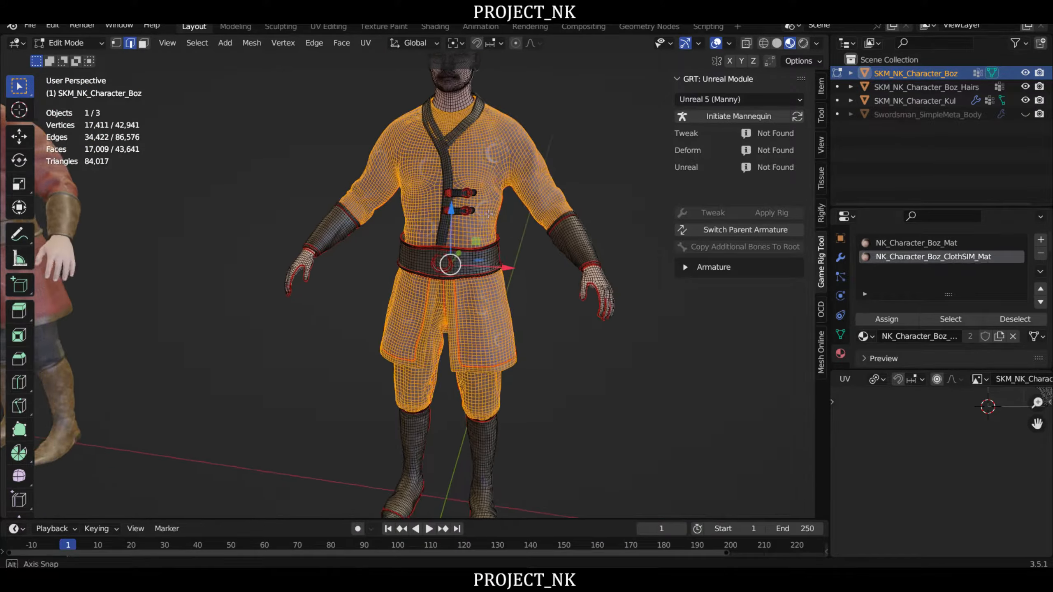
middle_drag(489, 214, 485, 248)
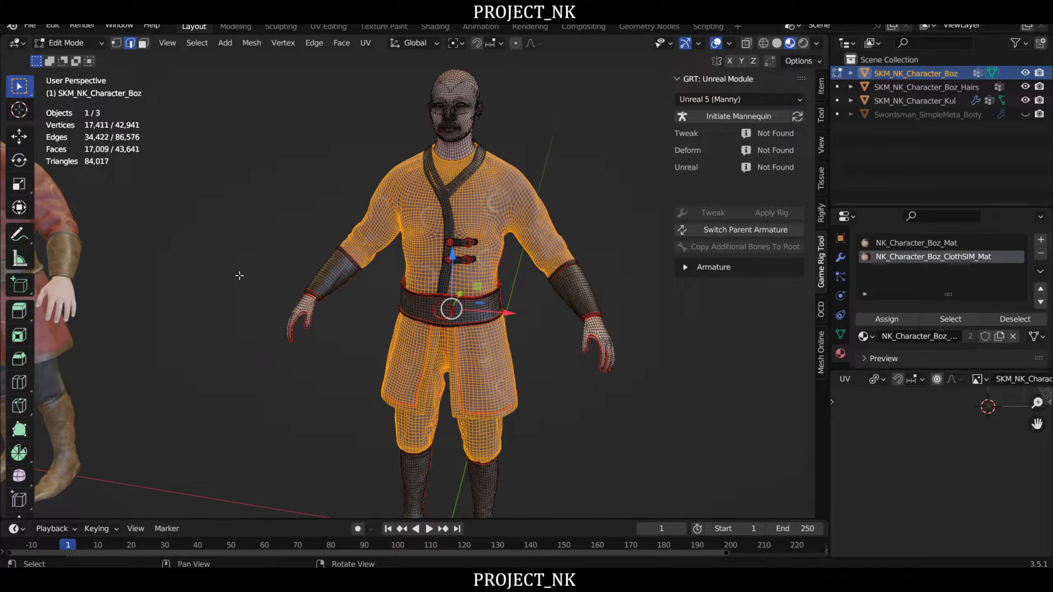
middle_drag(240, 276, 241, 200)
right_drag(390, 237, 419, 245)
middle_drag(509, 240, 463, 299)
right_drag(501, 305, 487, 312)
- Compare the NK_Character_Boz_Mat and NK_Character_Boz_ClothSIM_Mat slots against the faces highlighted on the body
click(937, 244)
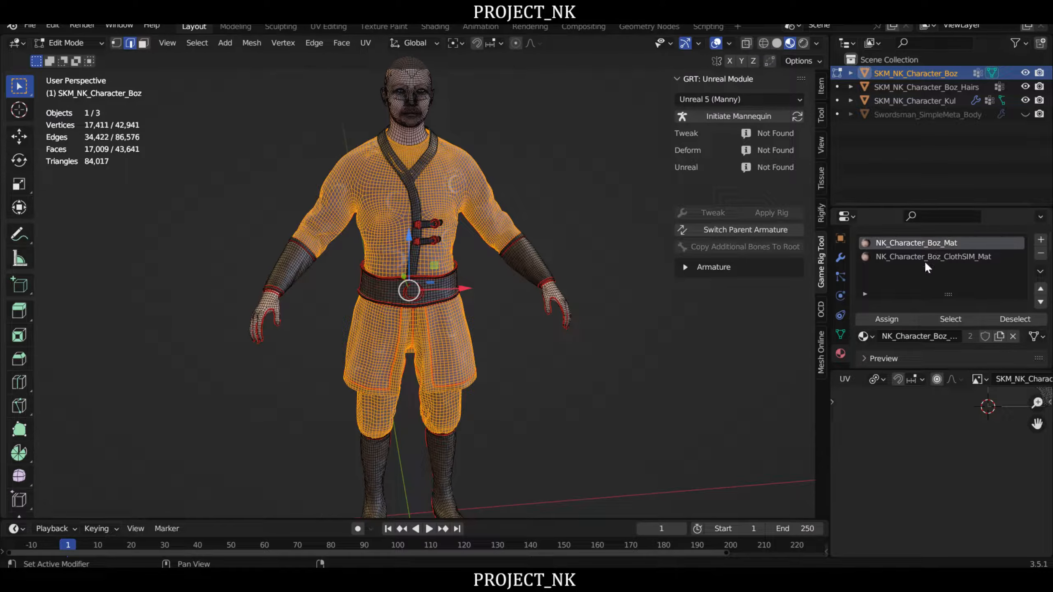
click(930, 257)
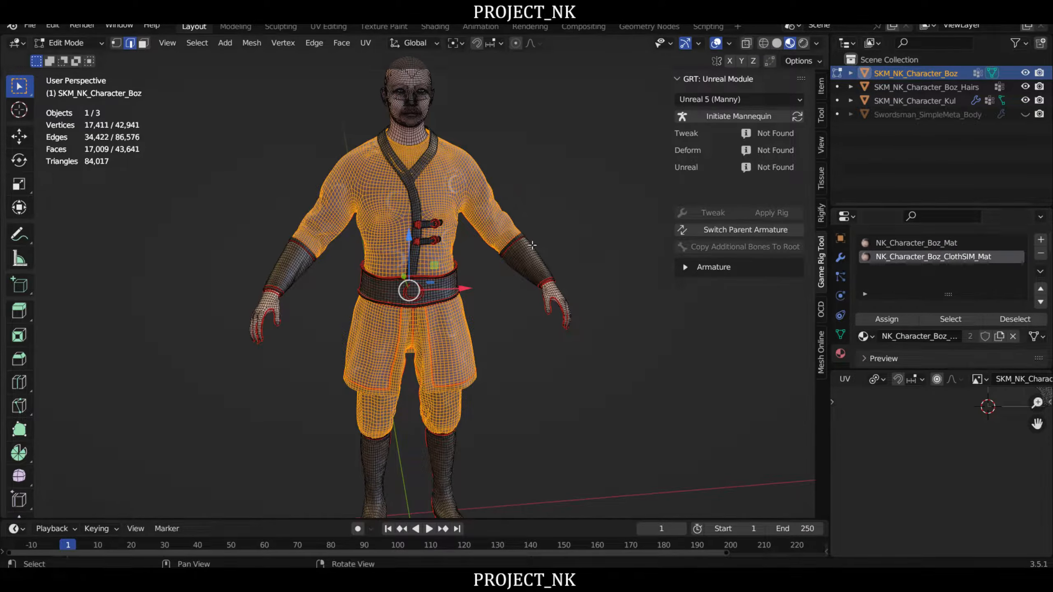
middle_drag(540, 239, 589, 249)
scroll(587, 249, down, 1)
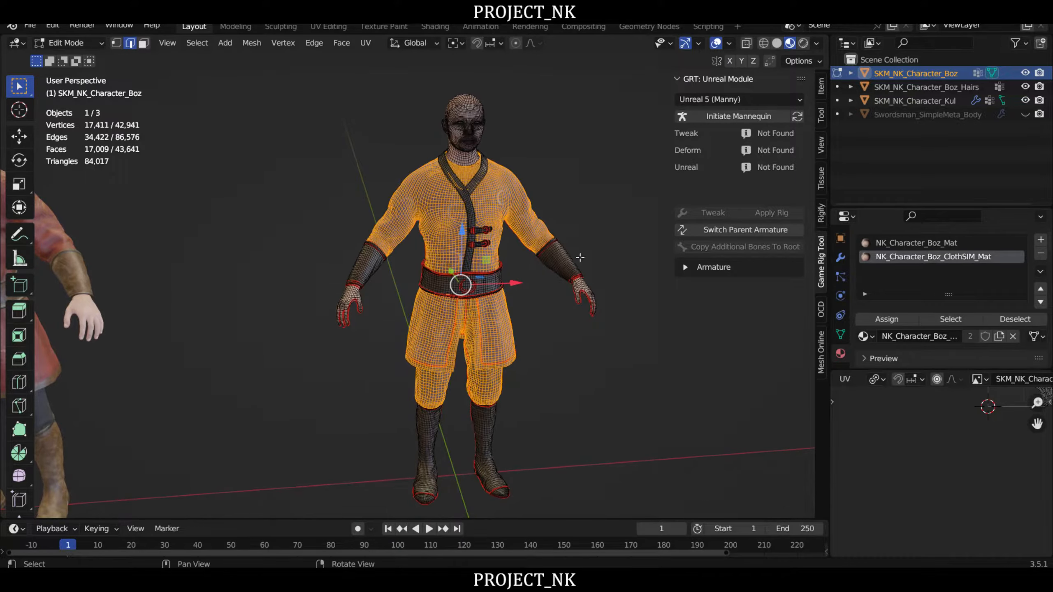
click(933, 244)
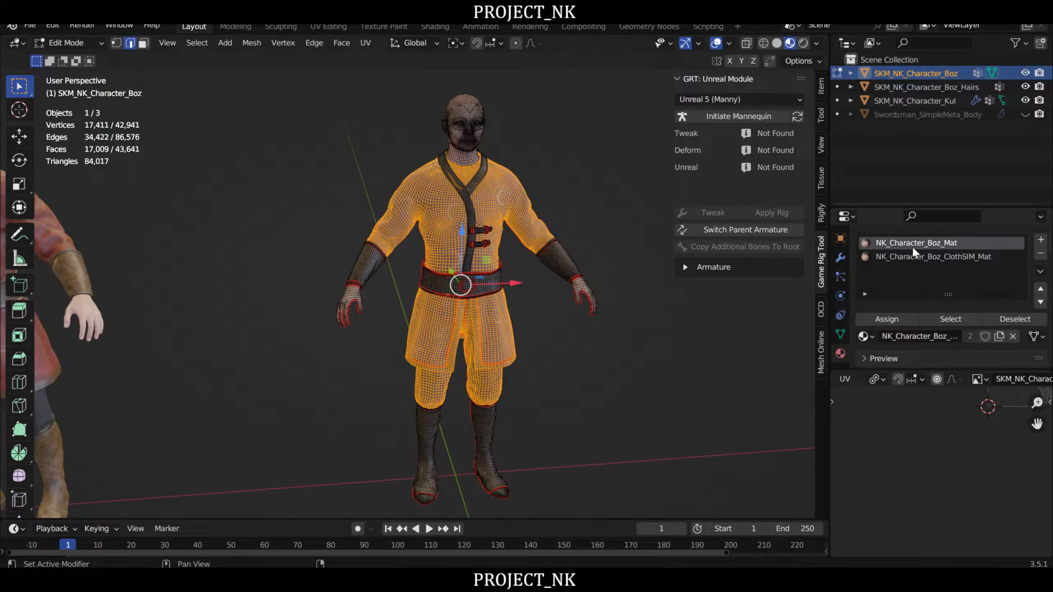
click(925, 255)
middle_drag(577, 299, 545, 280)
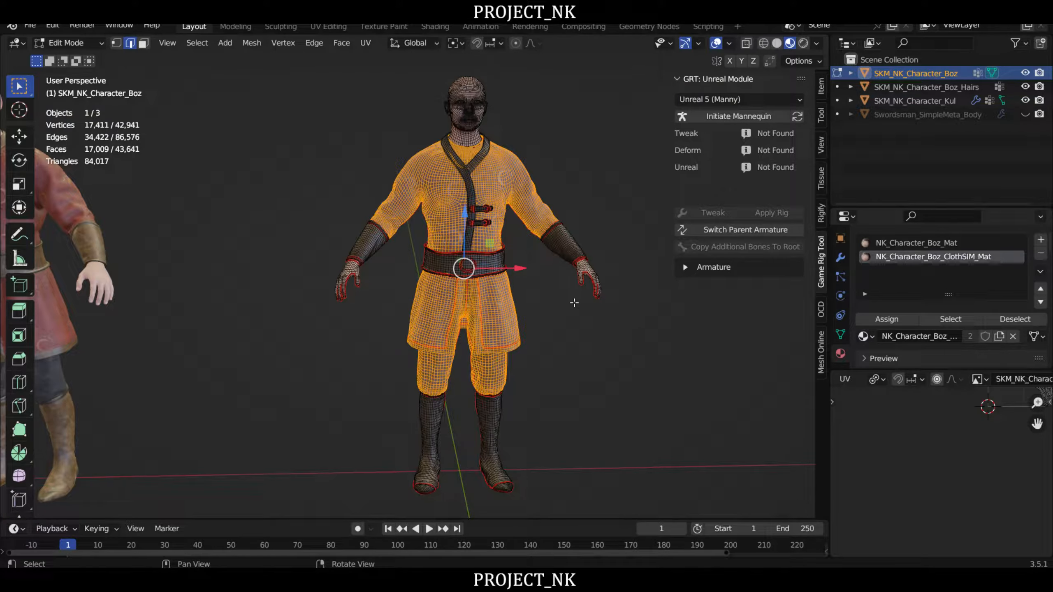
- Return to Object Mode with nothing selected and display the Voxel Heat Diffuse Skinning settings
key(Tab)
mouse_move(552, 296)
right_down()
mouse_move(592, 311)
mouse_move(534, 290)
mouse_move(557, 307)
right_up()
click(593, 311)
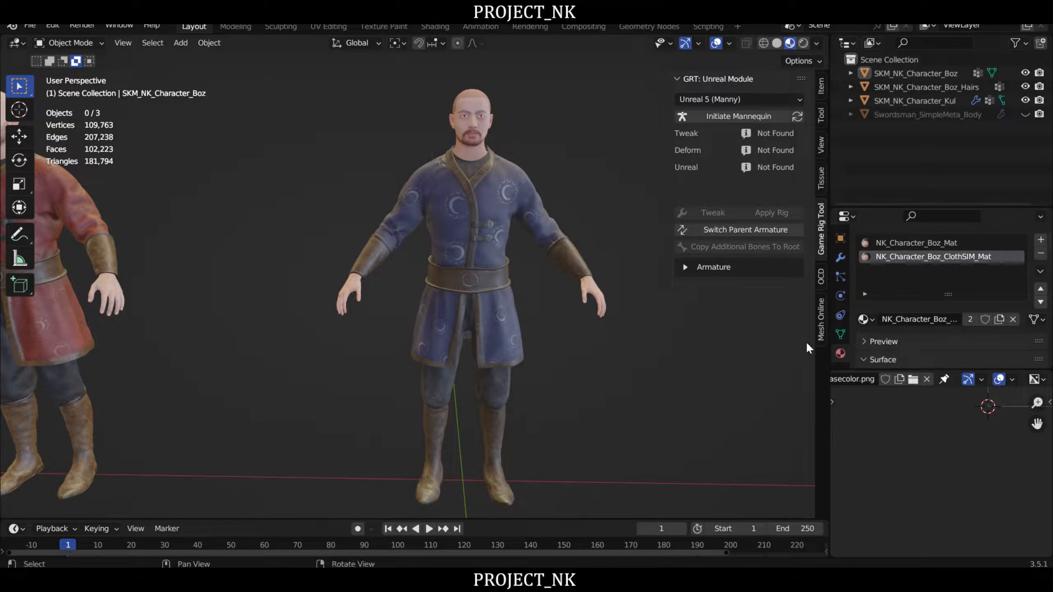
click(819, 315)
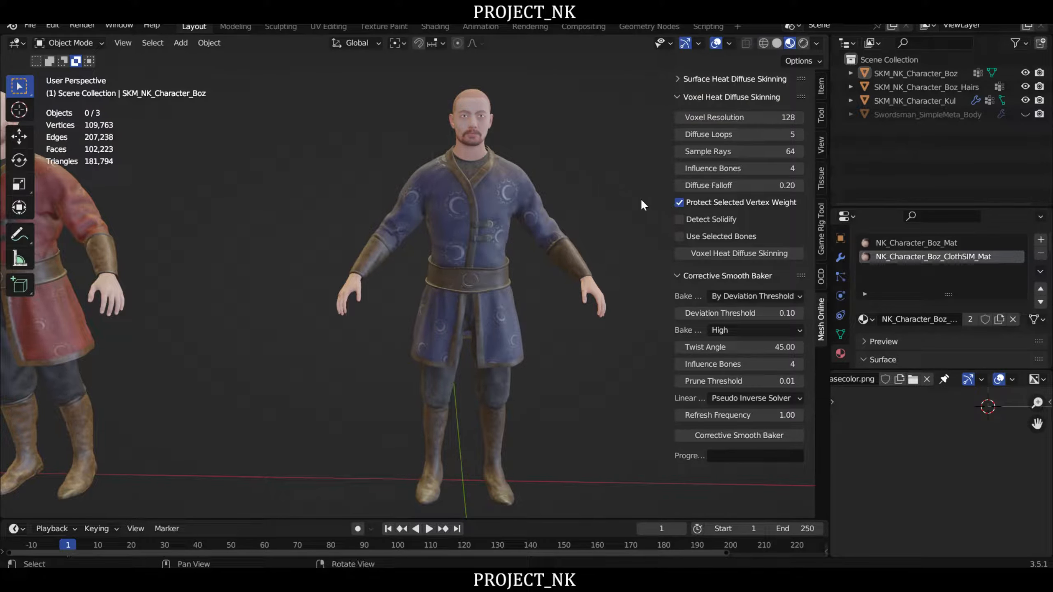
- Select the linked geometry of the jacket's upper chest strap in Edit Mode and try to move it
scroll(494, 265, up, 5)
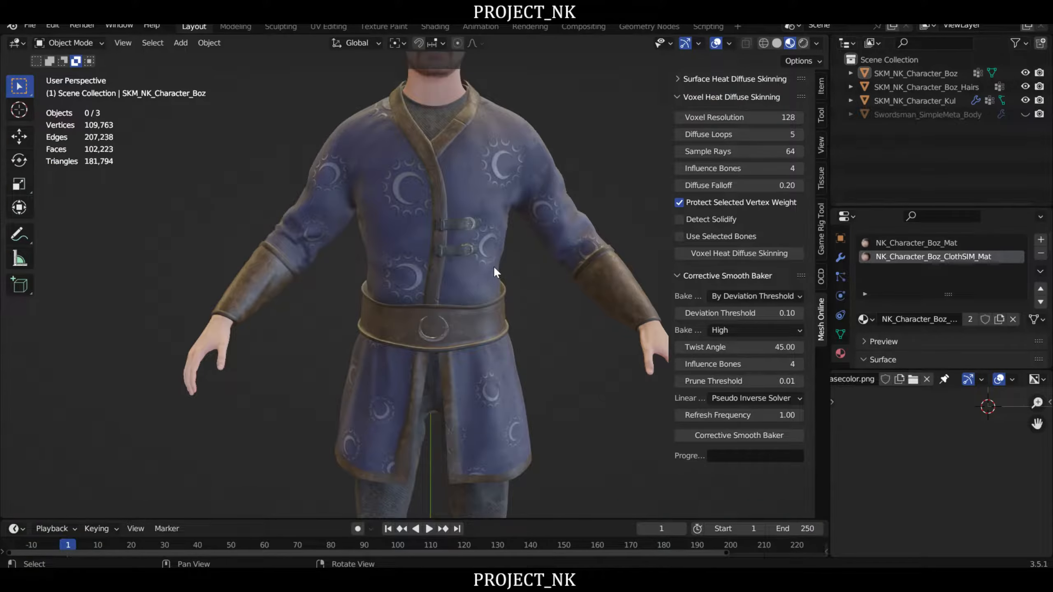
middle_drag(493, 265, 446, 270)
scroll(448, 268, up, 5)
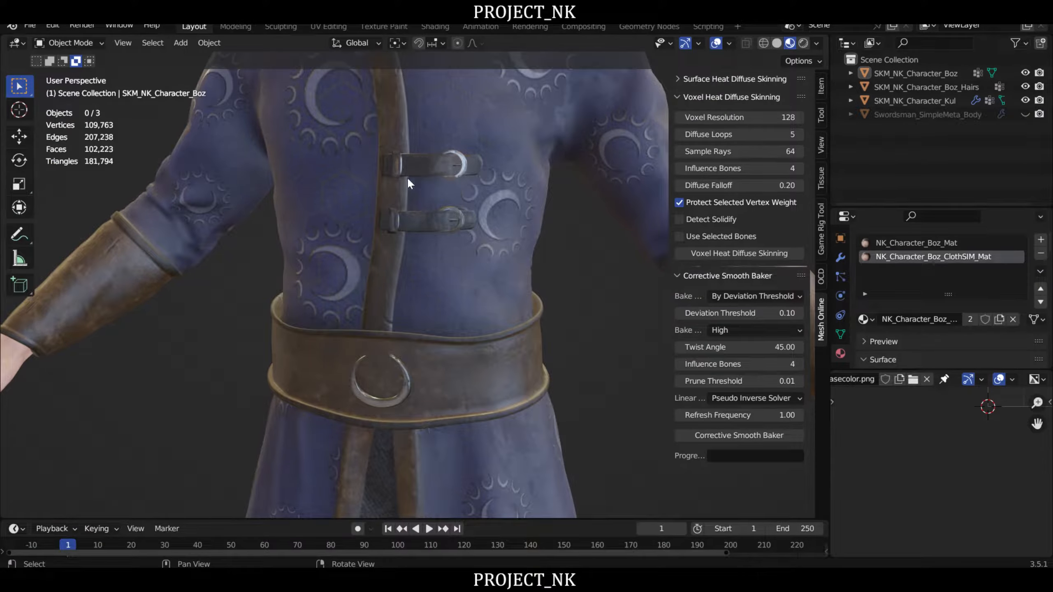
click(408, 183)
key(Tab)
scroll(542, 233, up, 4)
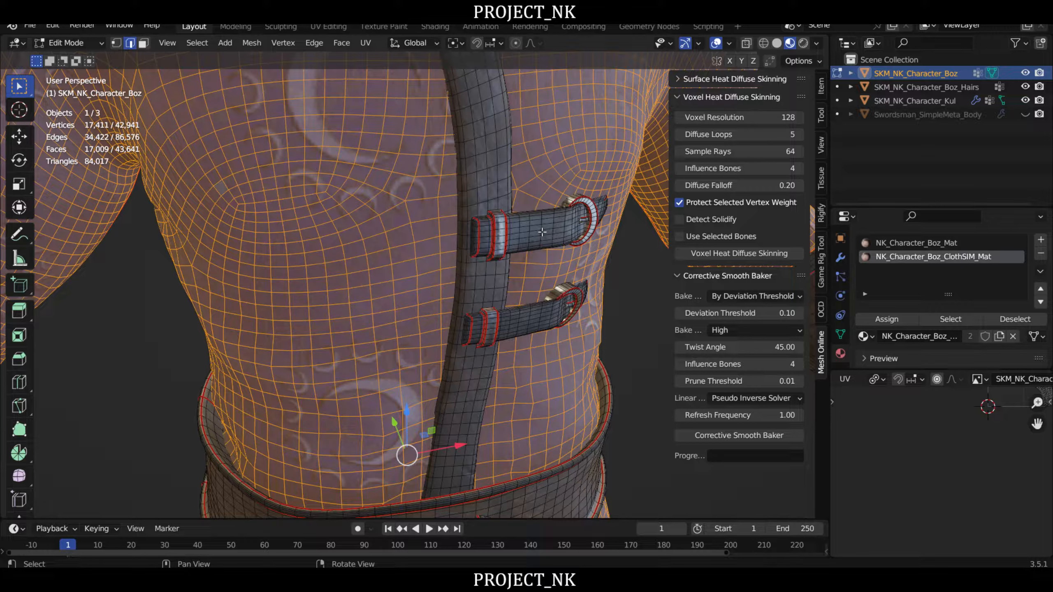
key(alt+a)
key(l)
scroll(539, 229, down, 5)
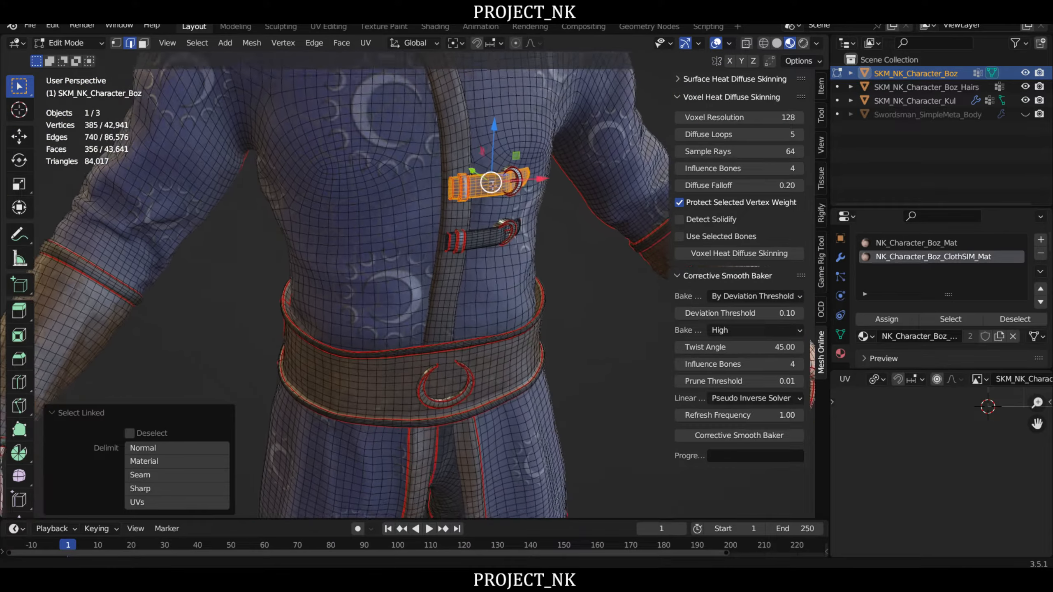
scroll(461, 164, down, 1)
key(g)
right_click(514, 188)
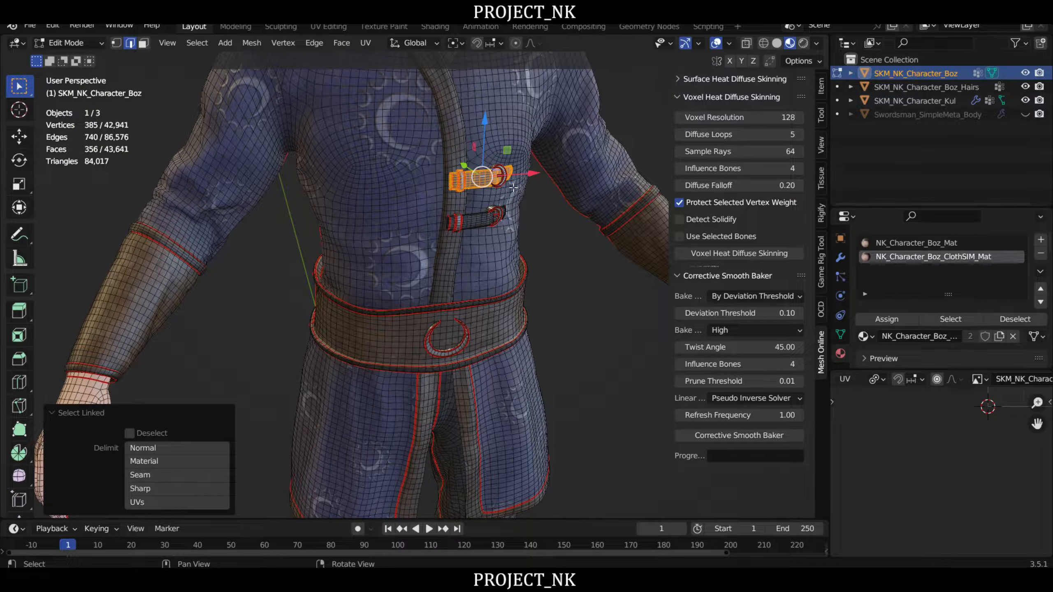
- Return to Object Mode and examine the chest straps and buckles on the jacket
key(Tab)
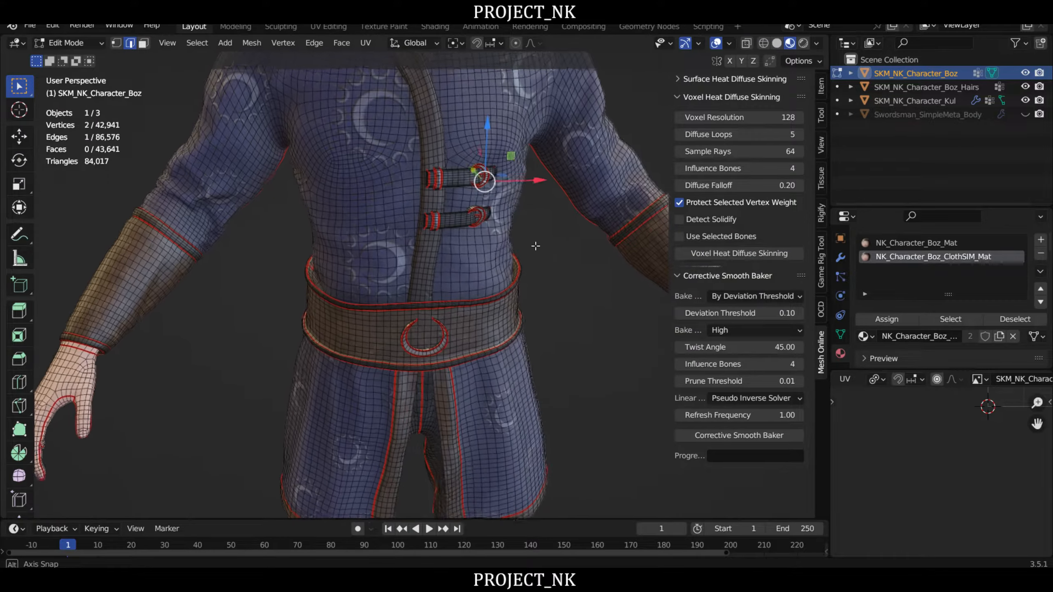
scroll(518, 226, down, 6)
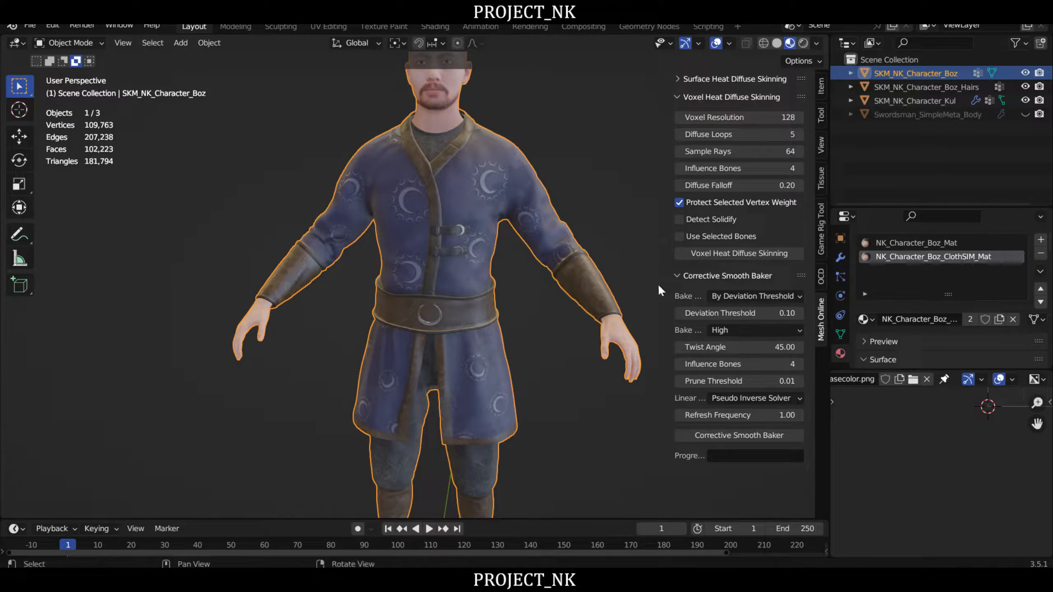
scroll(456, 245, up, 5)
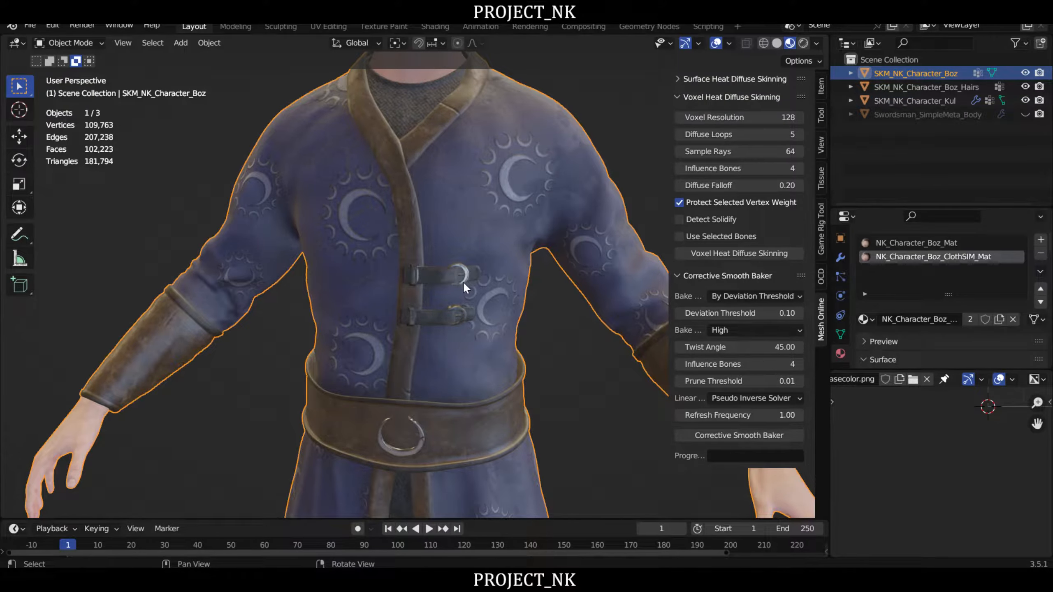
scroll(472, 265, down, 5)
scroll(486, 253, up, 2)
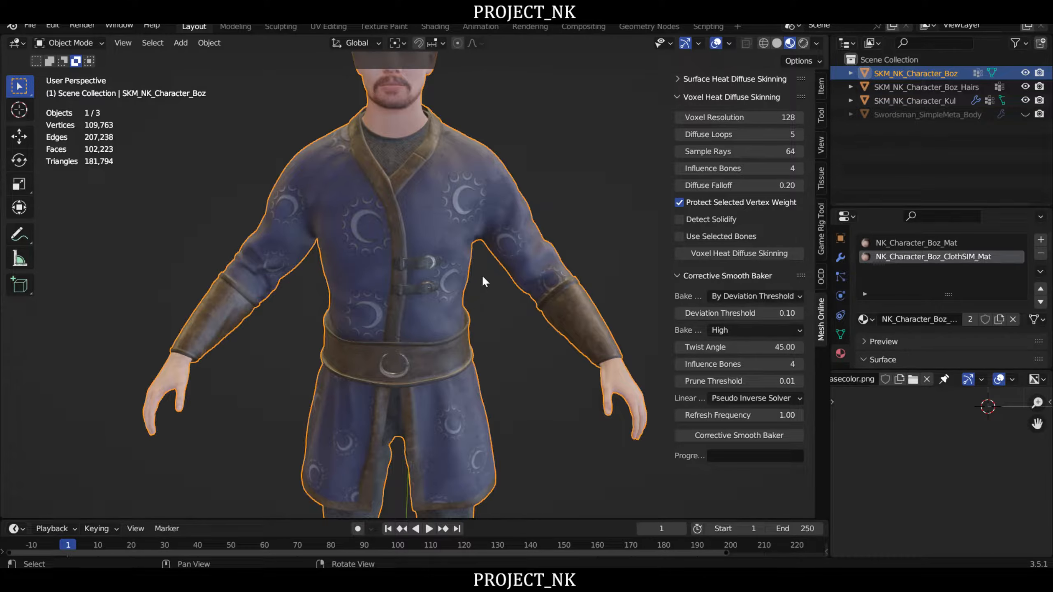
scroll(482, 282, down, 4)
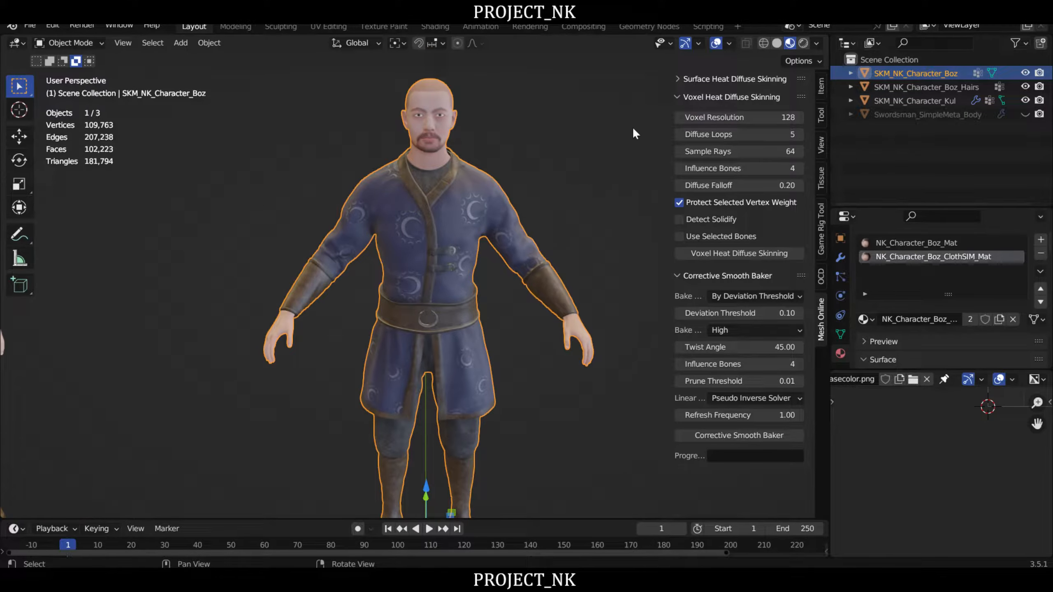
- Display the Game Rig Tool's Unreal Module settings
click(820, 233)
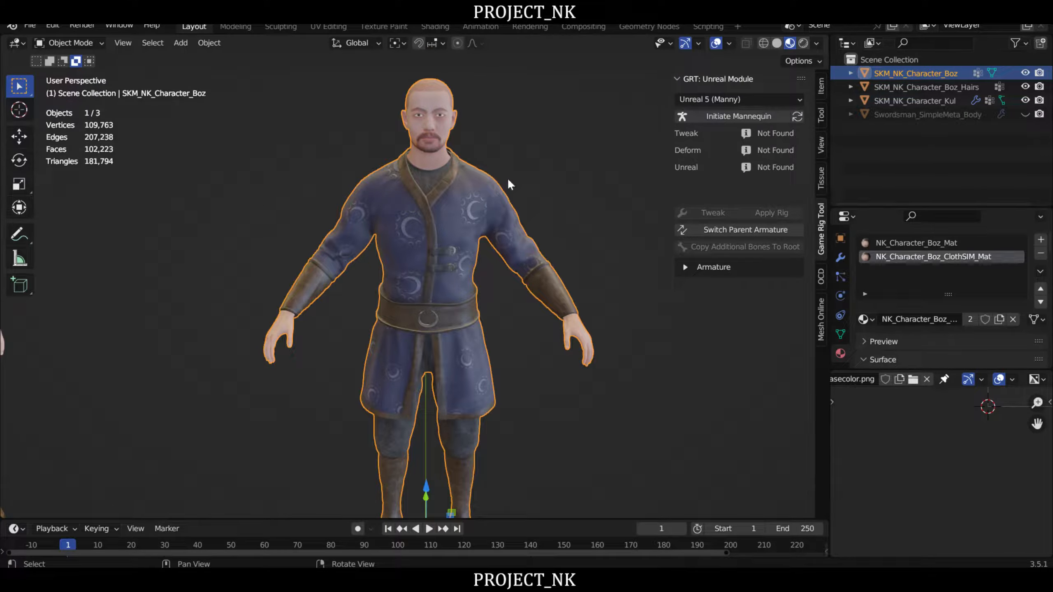
scroll(509, 181, down, 1)
middle_drag(509, 181, 433, 181)
click(552, 145)
click(494, 192)
key(g)
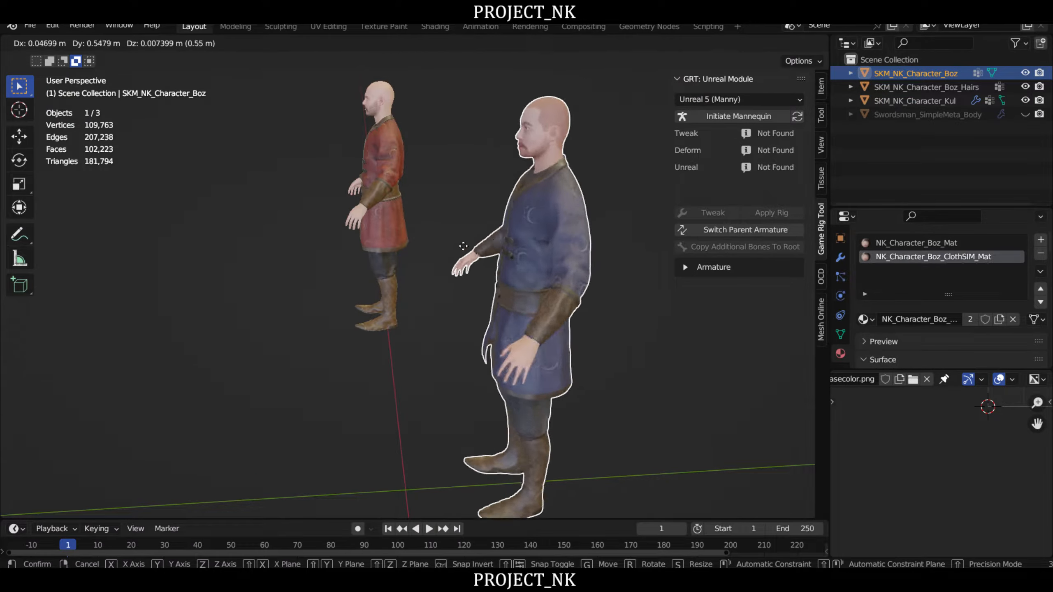
right_click(253, 240)
- Examine the red and blue character models, comparing their poses and the blue one's jacket, belt and coat skirt
middle_drag(253, 240, 516, 171)
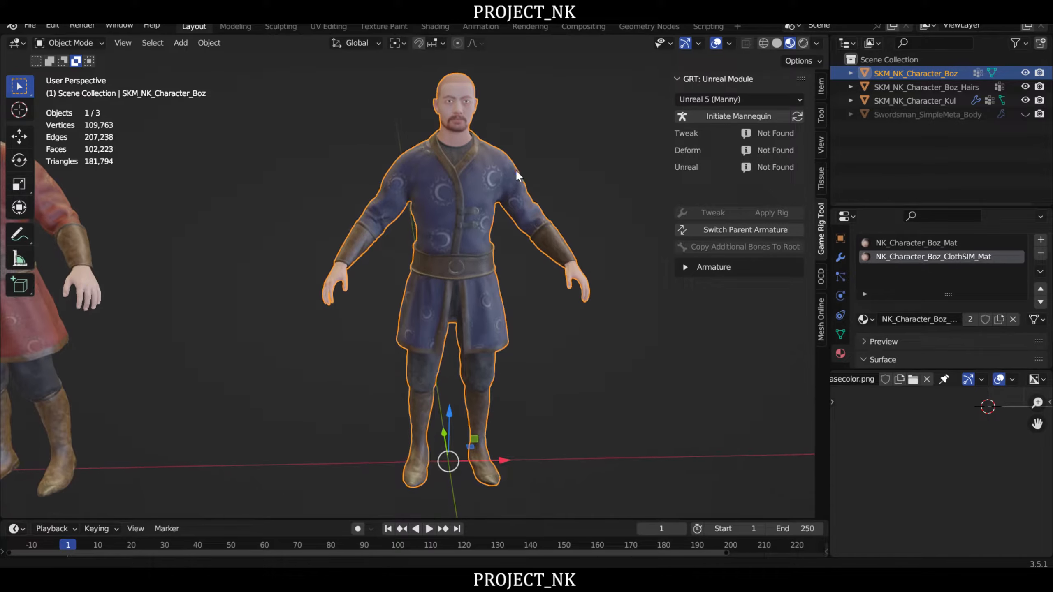
shift+middle_drag(101, 221, 357, 220)
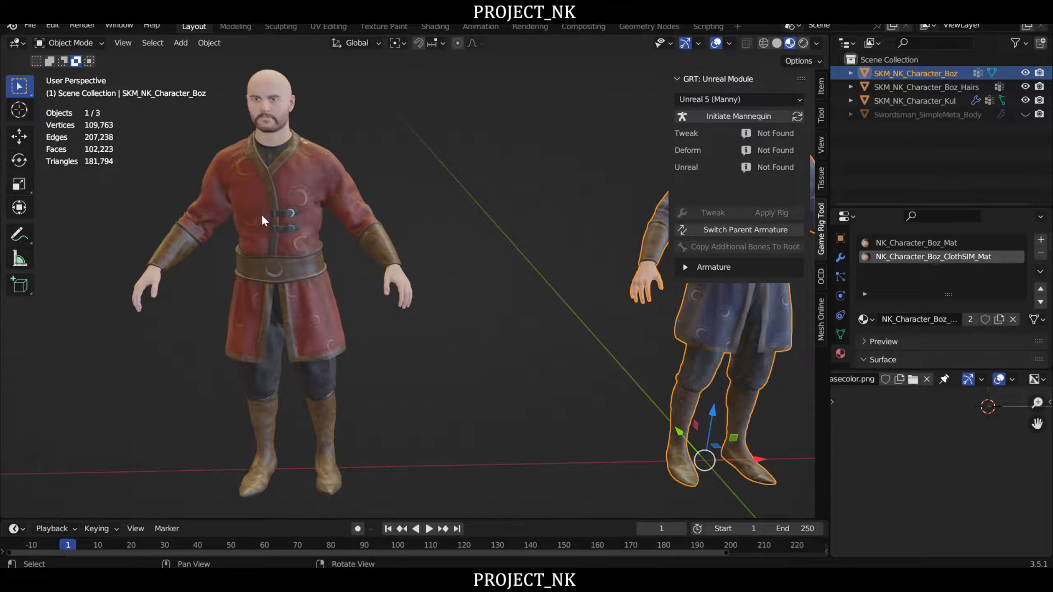
middle_drag(262, 214, 338, 127)
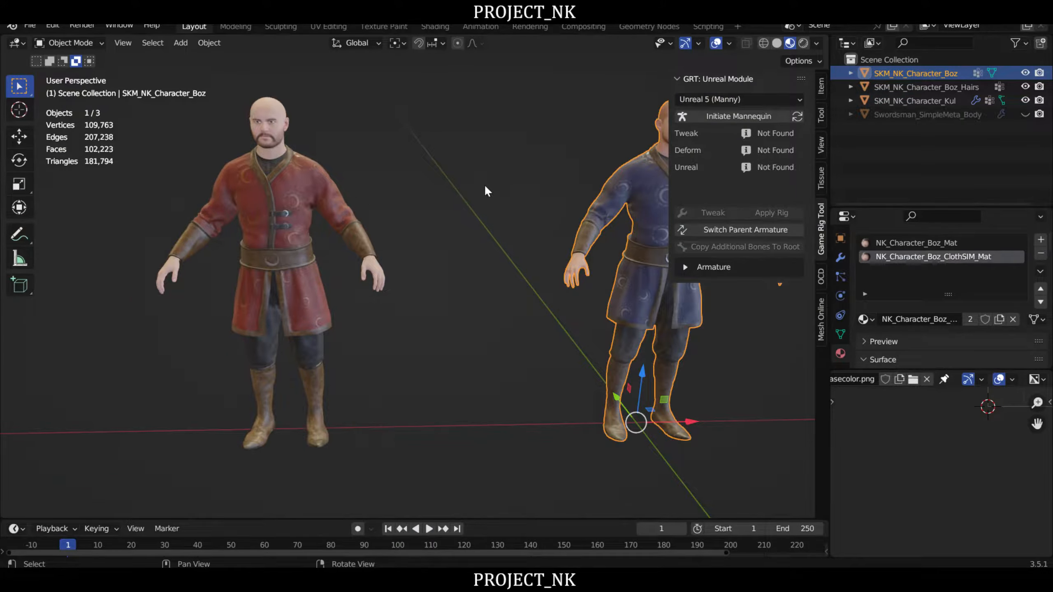
middle_drag(546, 185, 262, 212)
middle_drag(331, 247, 459, 224)
scroll(466, 219, up, 2)
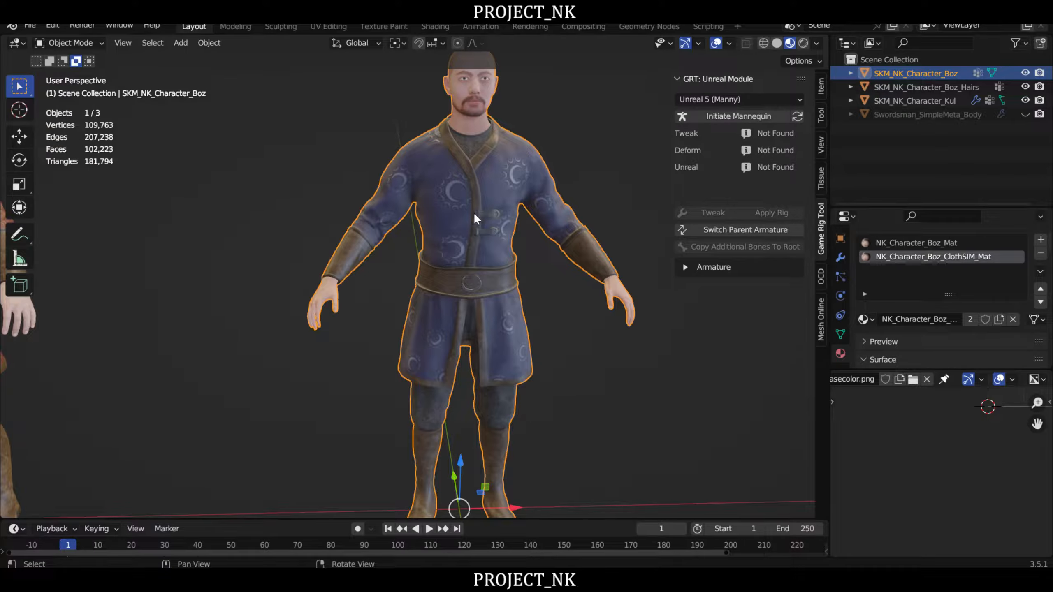
scroll(472, 229, down, 1)
right_drag(472, 229, 514, 232)
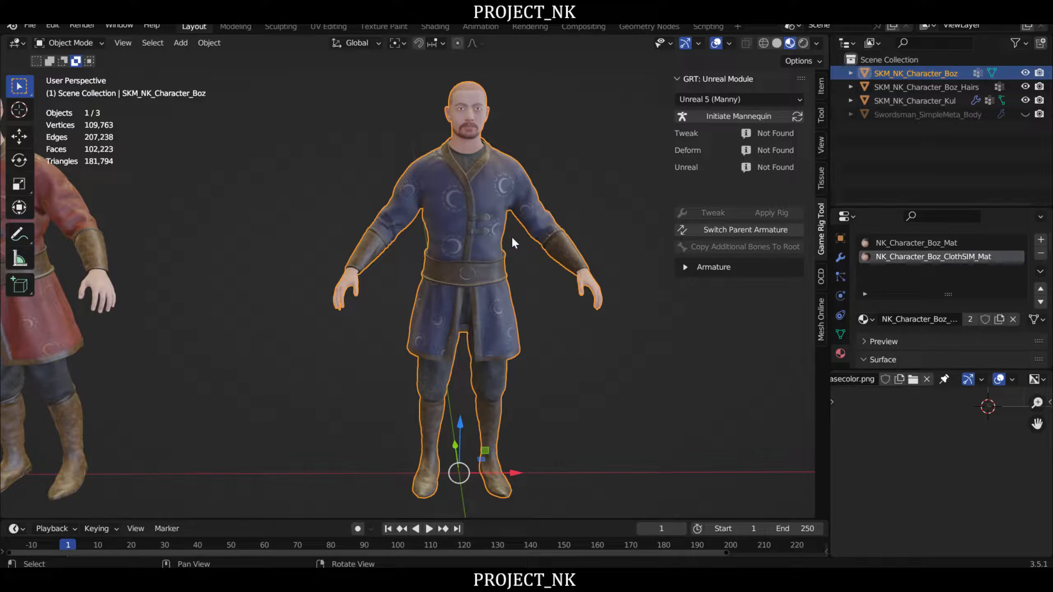
middle_drag(511, 236, 550, 255)
scroll(481, 239, up, 3)
scroll(484, 233, down, 3)
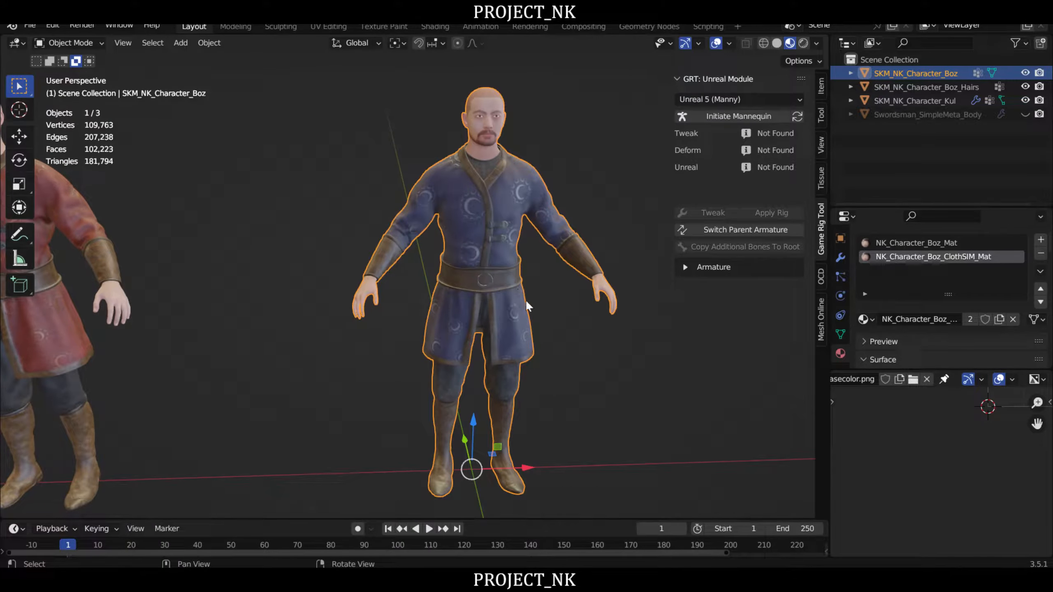
mouse_move(561, 319)
middle_down()
mouse_move(440, 332)
mouse_move(548, 308)
middle_up()
scroll(510, 276, up, 6)
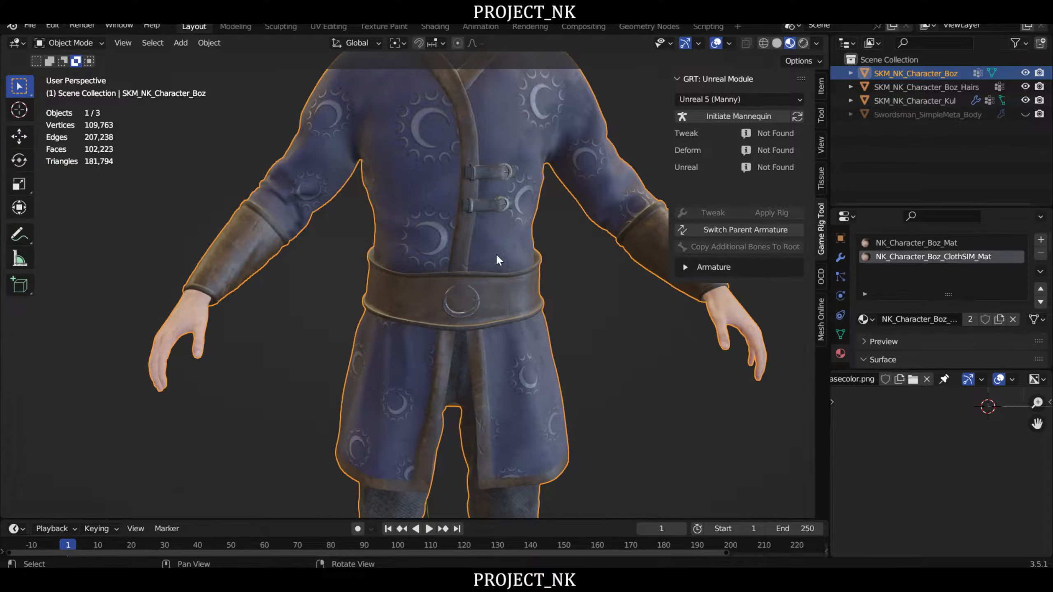
scroll(498, 250, down, 2)
mouse_move(554, 275)
right_down()
mouse_move(552, 291)
mouse_move(564, 286)
right_up()
middle_drag(563, 285, 518, 270)
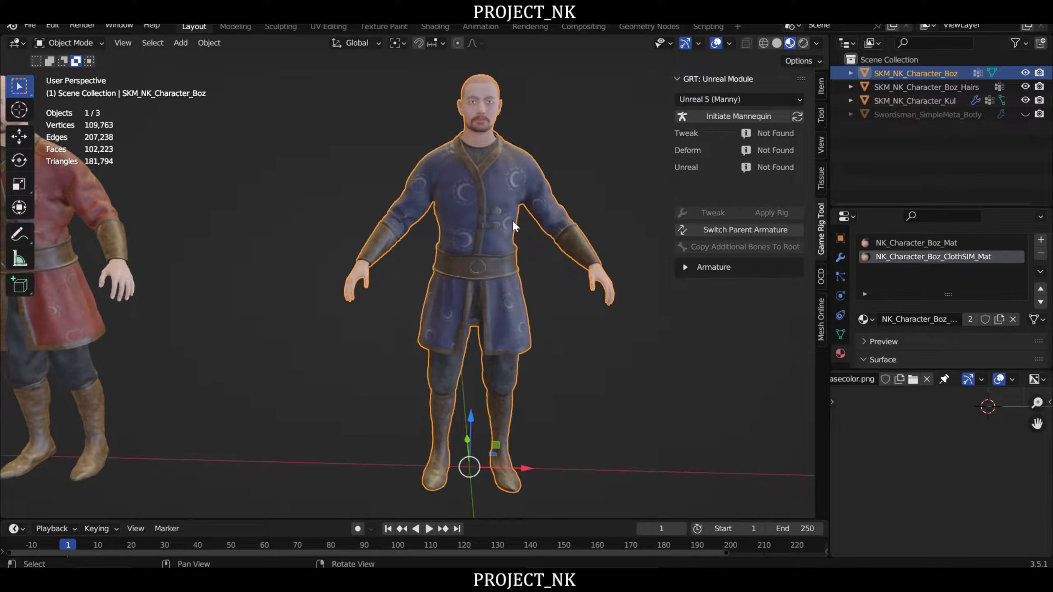
- Initiate the Unreal 5 (Manny) mannequin over the blue Boz character
click(752, 116)
middle_drag(533, 243, 486, 240)
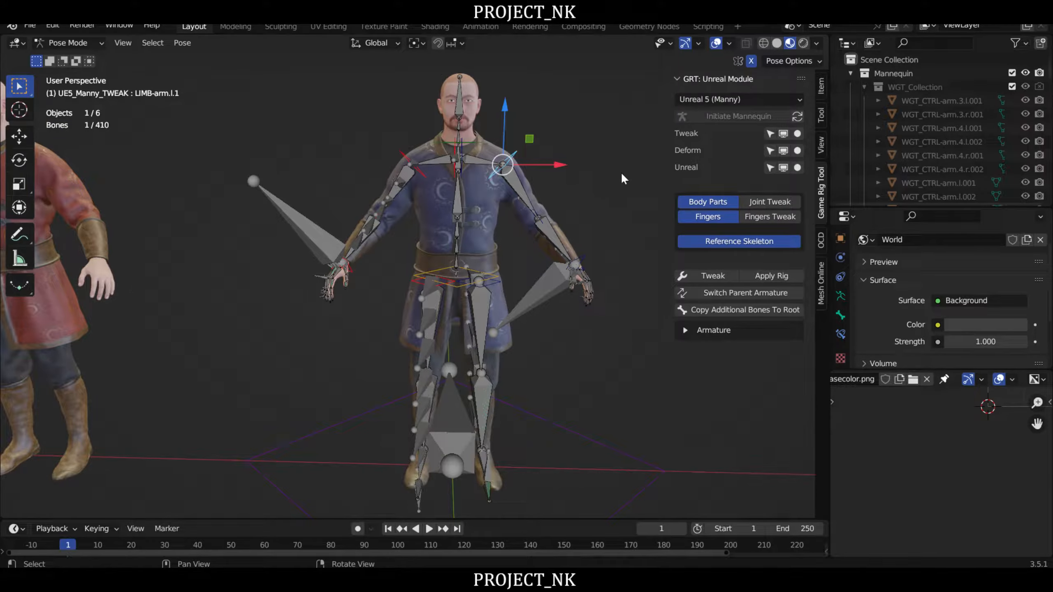
middle_drag(625, 159, 625, 165)
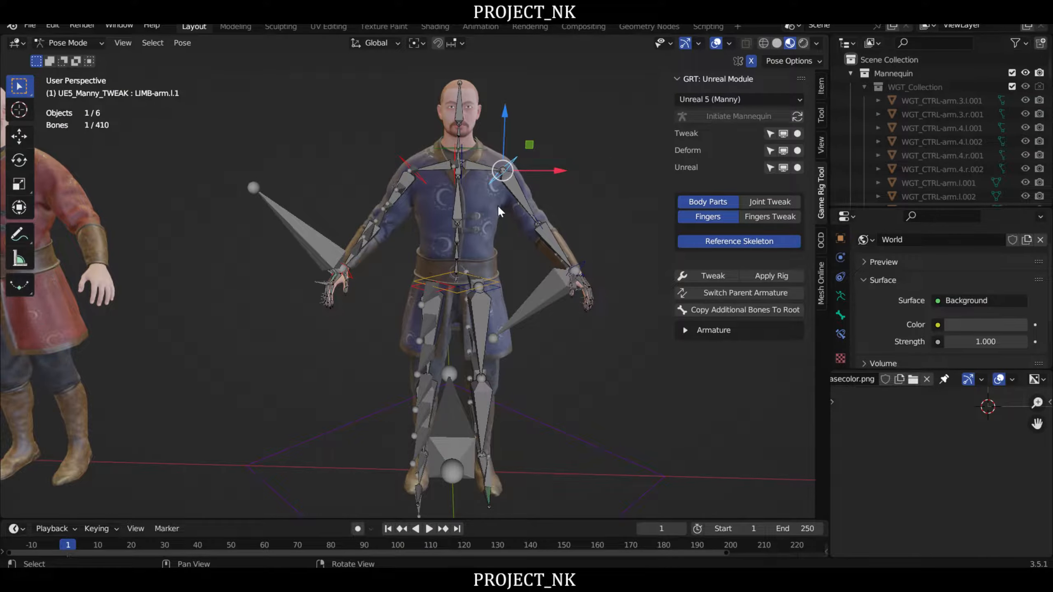
shift+middle_drag(508, 221, 680, 155)
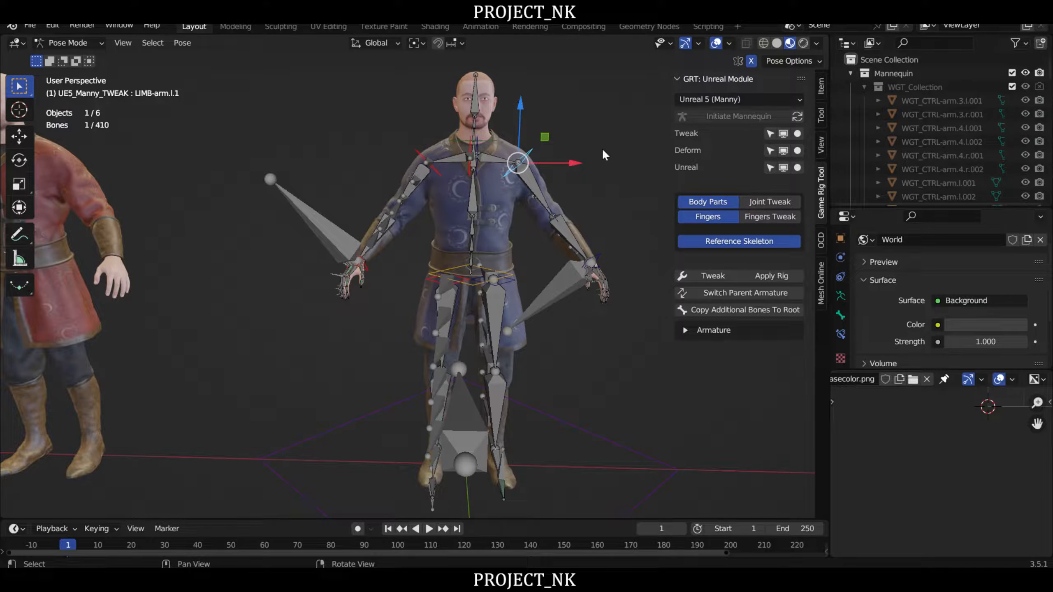
shift+middle_drag(599, 143, 608, 140)
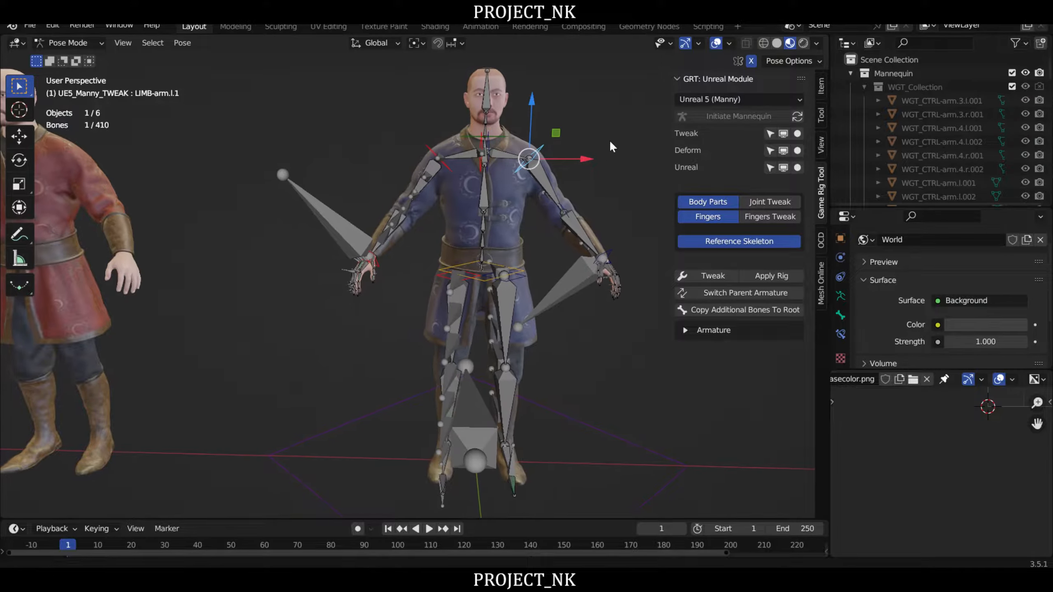
- Show only the Tweak armature, hiding the Deform and Unreal ones, and enable its Joint Tweak controls
click(798, 134)
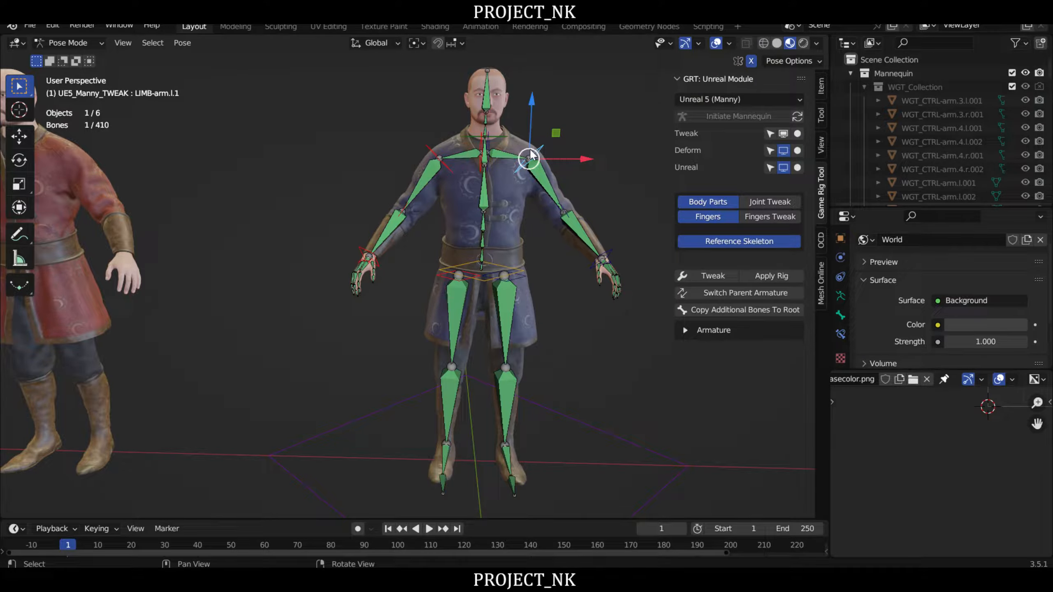
middle_drag(517, 168, 493, 207)
scroll(493, 207, up, 3)
scroll(492, 199, down, 2)
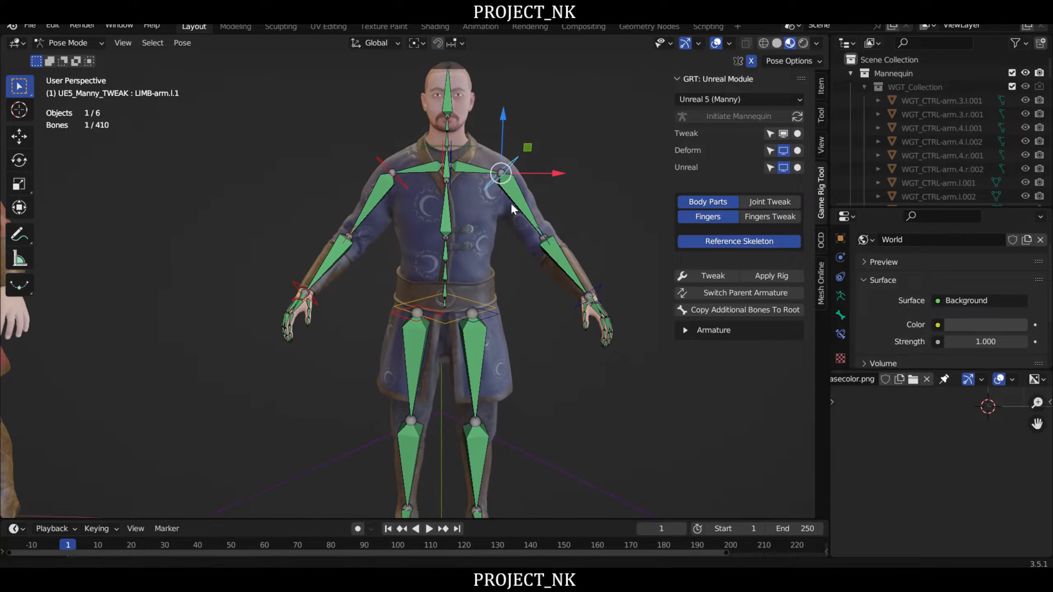
mouse_move(510, 202)
right_down()
mouse_move(412, 245)
mouse_move(508, 207)
right_up()
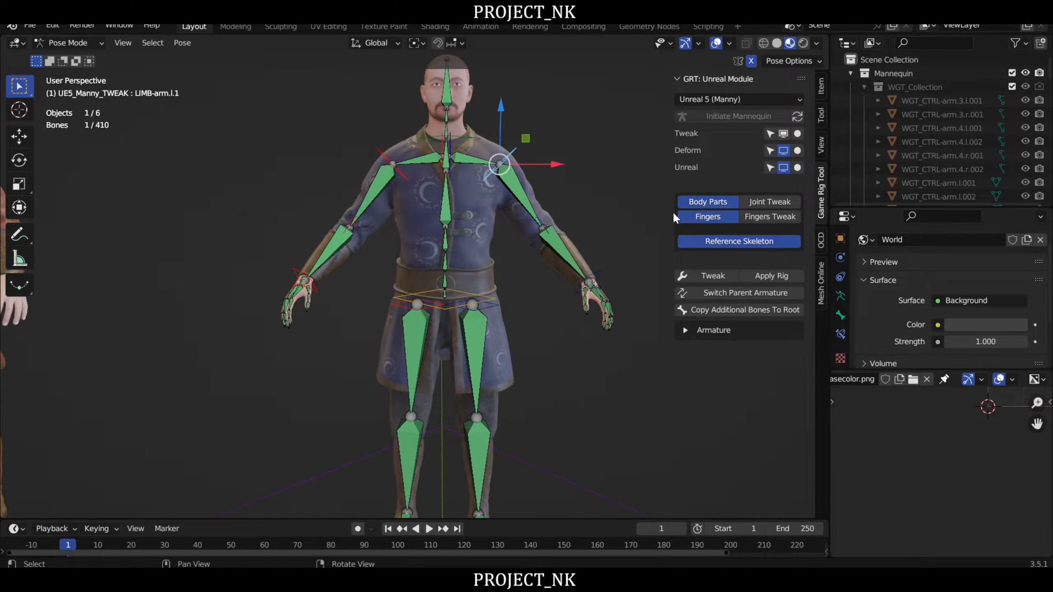
click(774, 200)
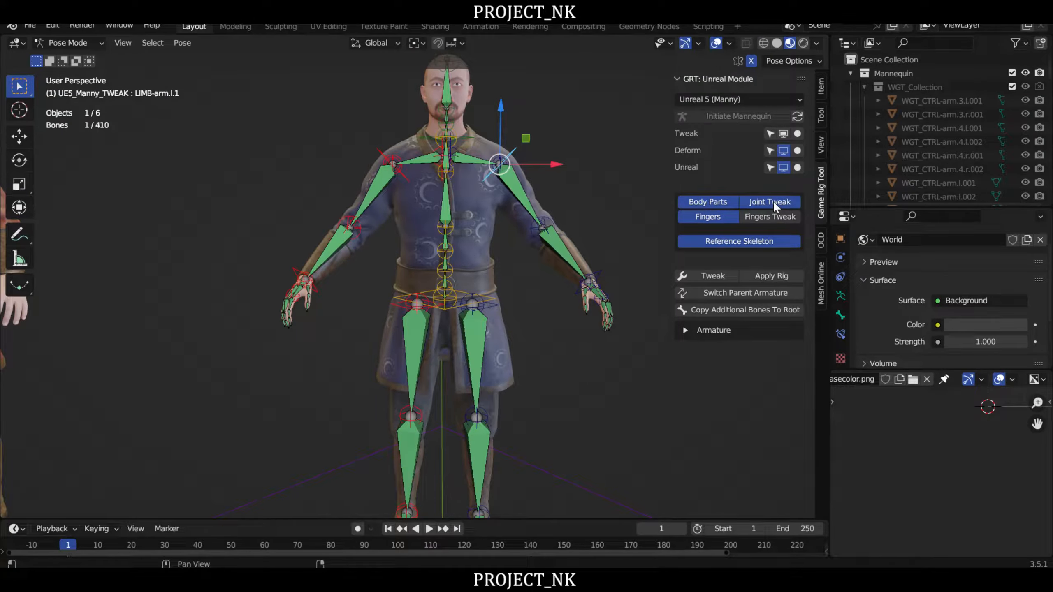
- Lower the TWK-arm.l.1 joint at the character's left shoulder slightly along the global Z axis
scroll(543, 150, up, 5)
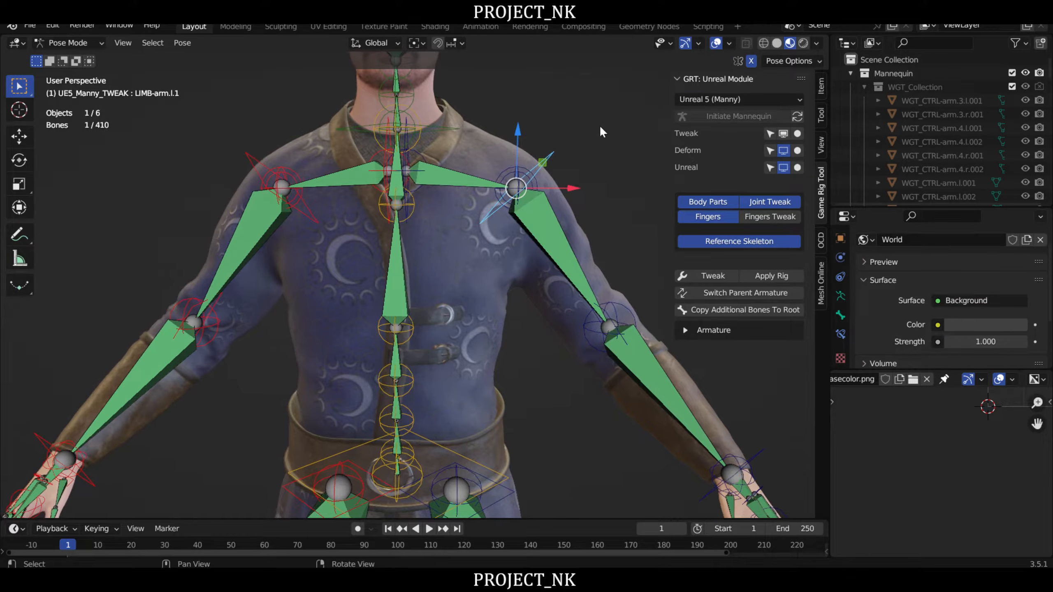
click(505, 174)
scroll(510, 179, down, 3)
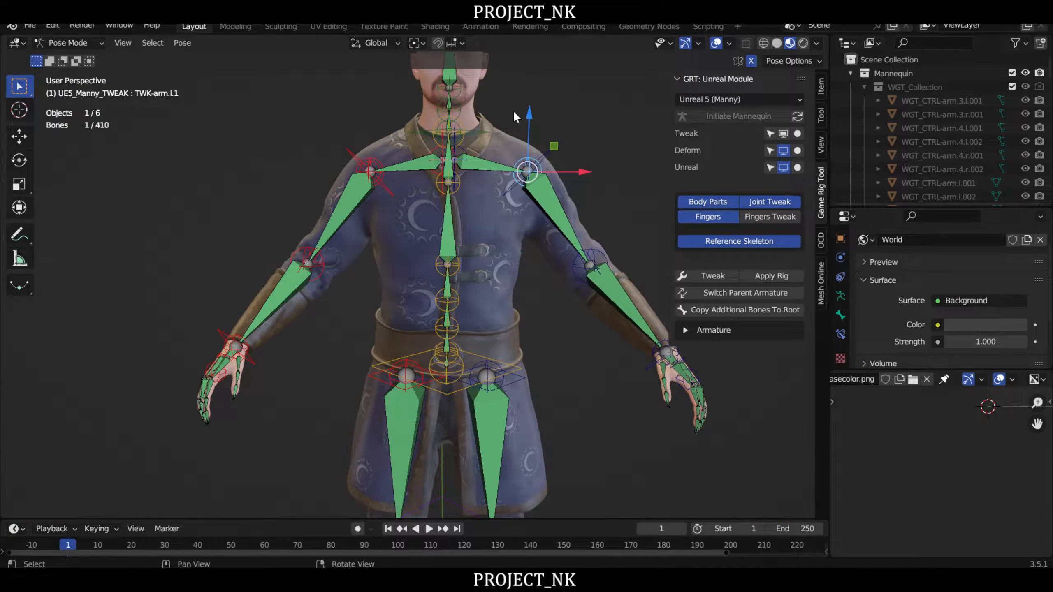
key(g)
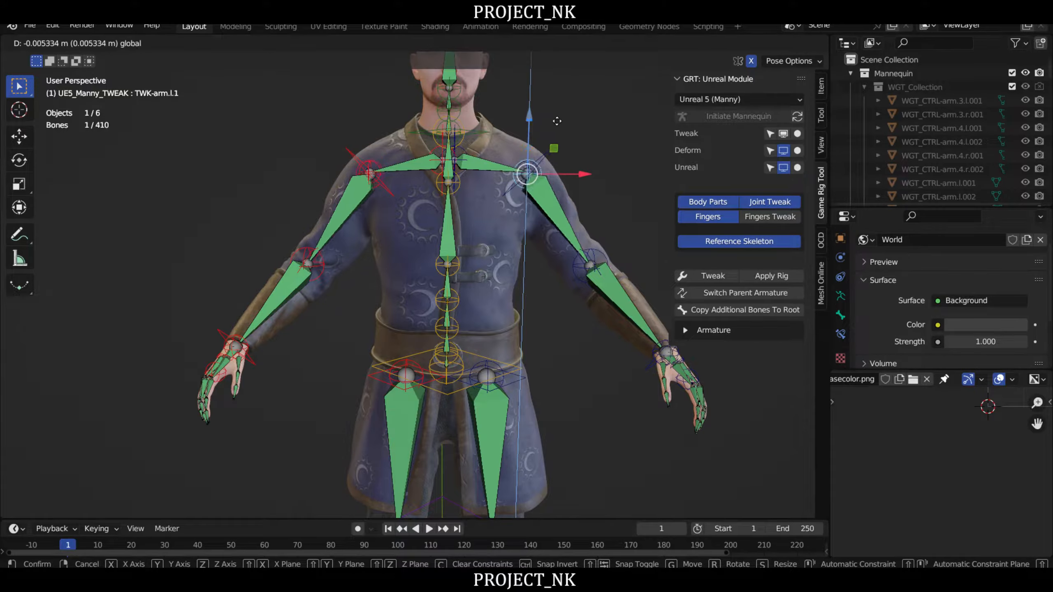
click(556, 146)
scroll(549, 149, up, 4)
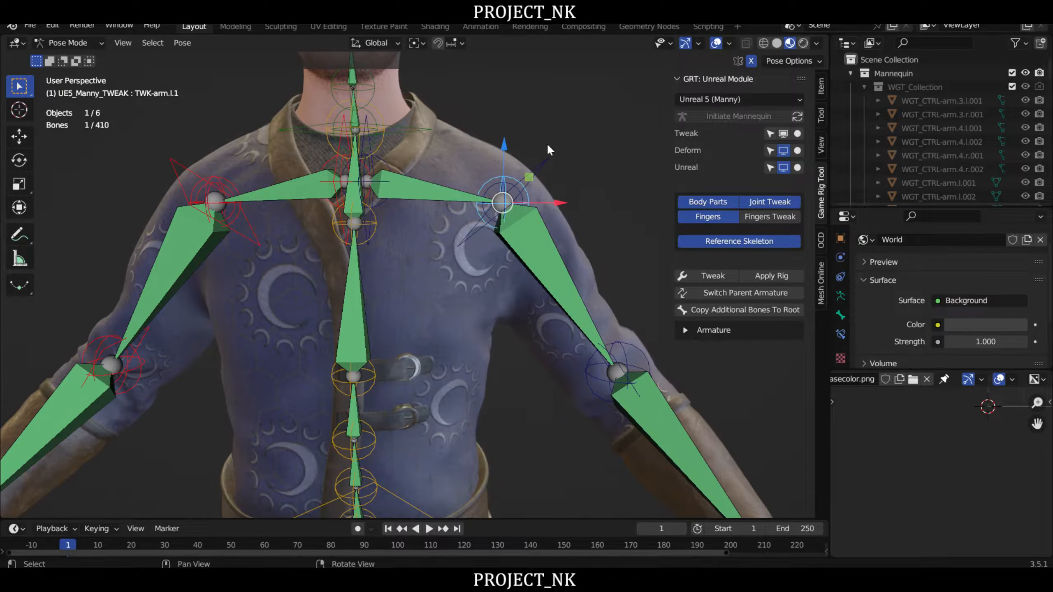
- Add the TWK-clav.l.1 joint to the selected shoulder joint and raise both about 0.0155 m along Z
shift+click(488, 196)
scroll(522, 162, down, 3)
drag(510, 108, 509, 101)
- Raise the inner collarbone joint TWK-clav.l about 0.0155 m along Z
middle_drag(452, 159, 485, 181)
scroll(487, 172, up, 3)
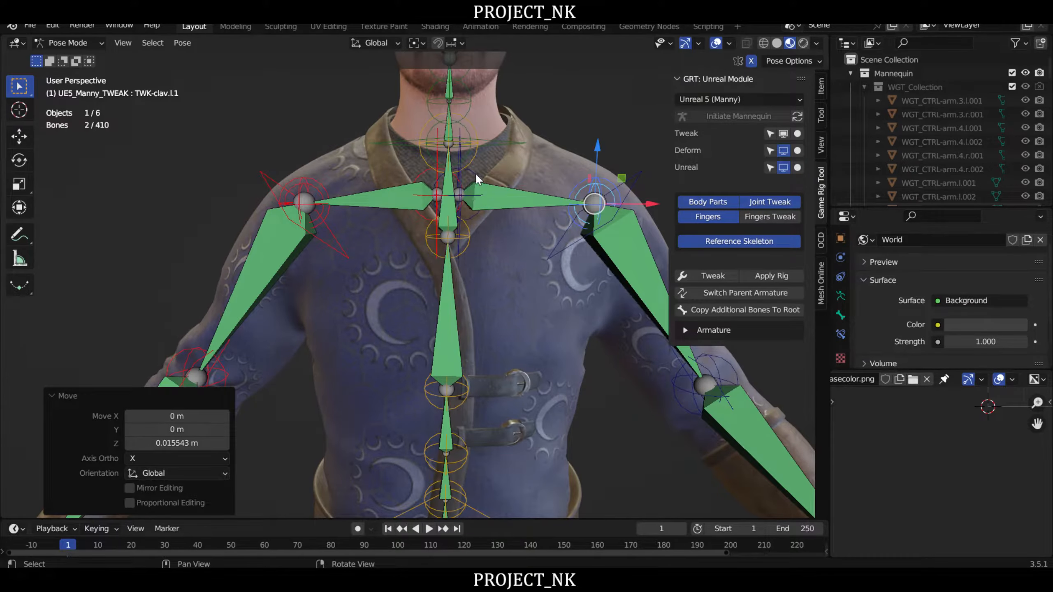
click(476, 174)
drag(459, 132, 460, 119)
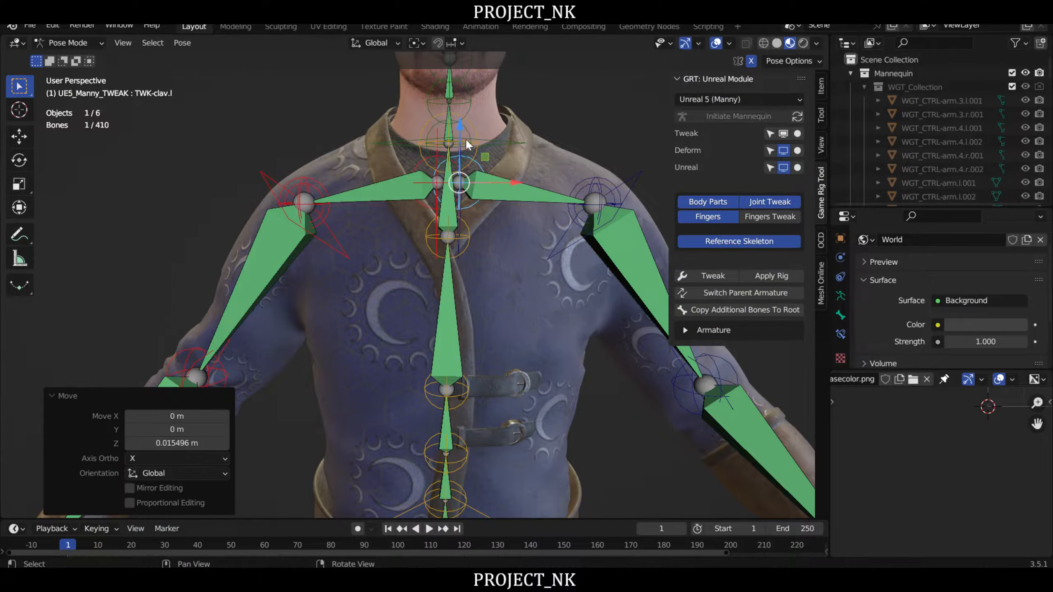
- Examine how the tweak skeleton fits inside the body from the front and the side
scroll(503, 216, down, 5)
scroll(513, 260, up, 1)
middle_drag(513, 260, 464, 87)
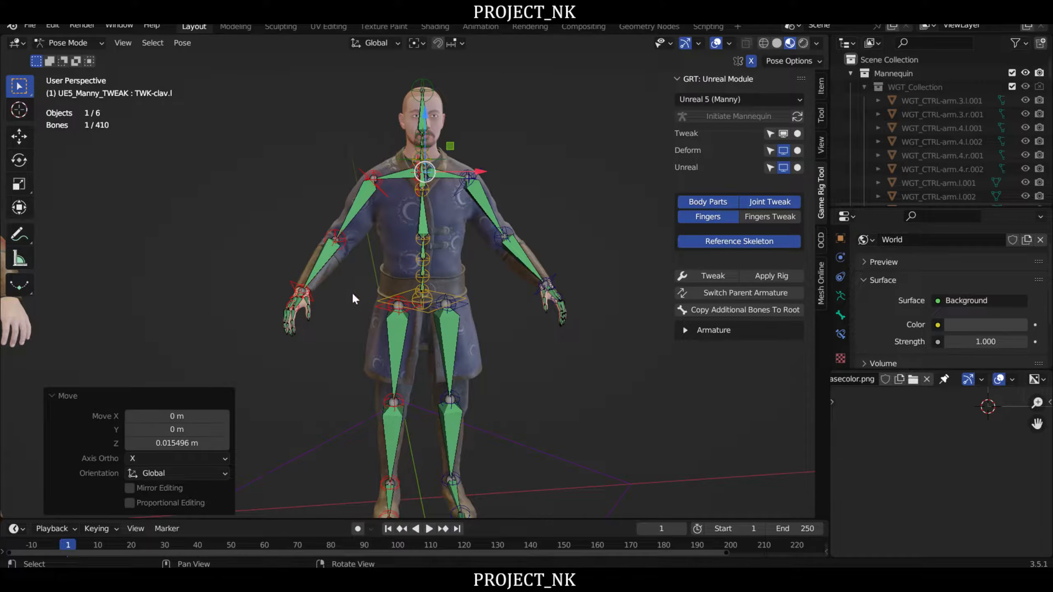
middle_drag(353, 295, 366, 256)
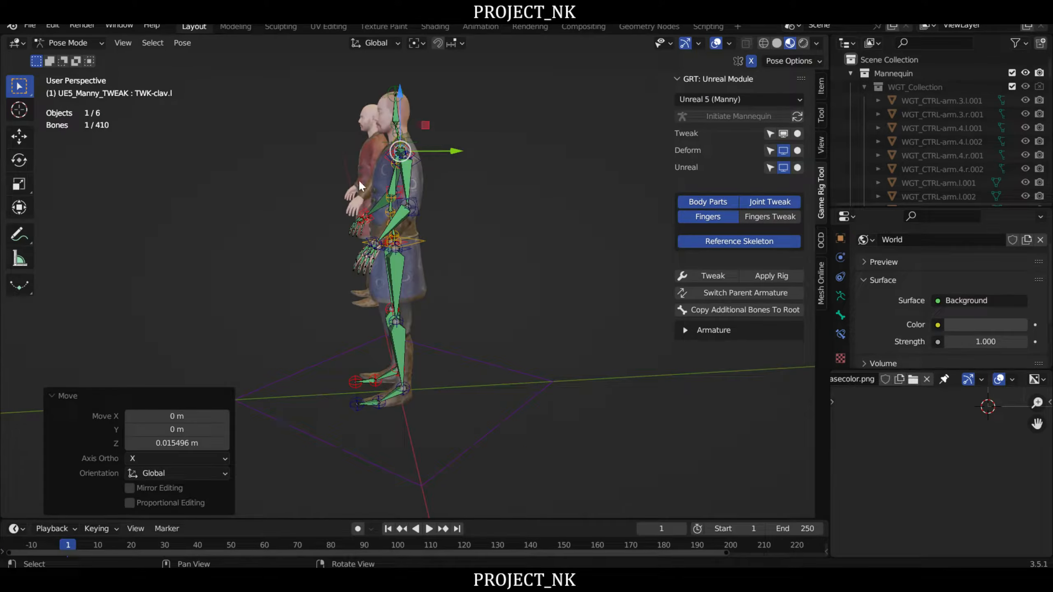
middle_drag(248, 307, 443, 275)
scroll(429, 222, up, 4)
scroll(449, 255, up, 3)
right_drag(443, 275, 461, 265)
scroll(465, 267, down, 2)
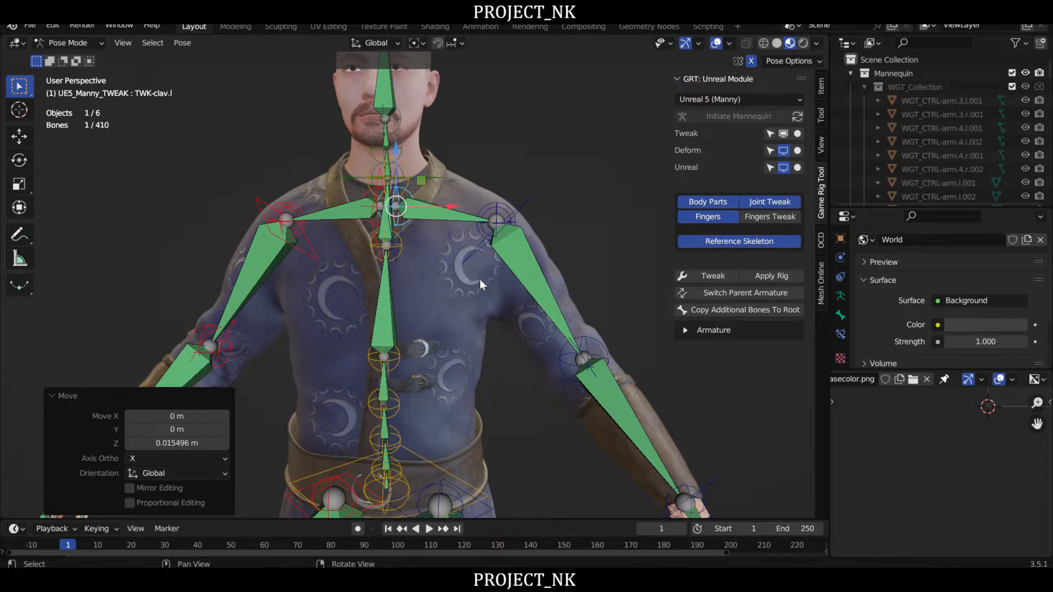
- Examine how the spine, hip, thigh and hand joints sit around the belt and coat skirt
middle_drag(479, 279, 473, 178)
right_drag(472, 178, 430, 257)
middle_drag(436, 299, 502, 204)
right_drag(502, 204, 481, 227)
middle_drag(333, 268, 497, 231)
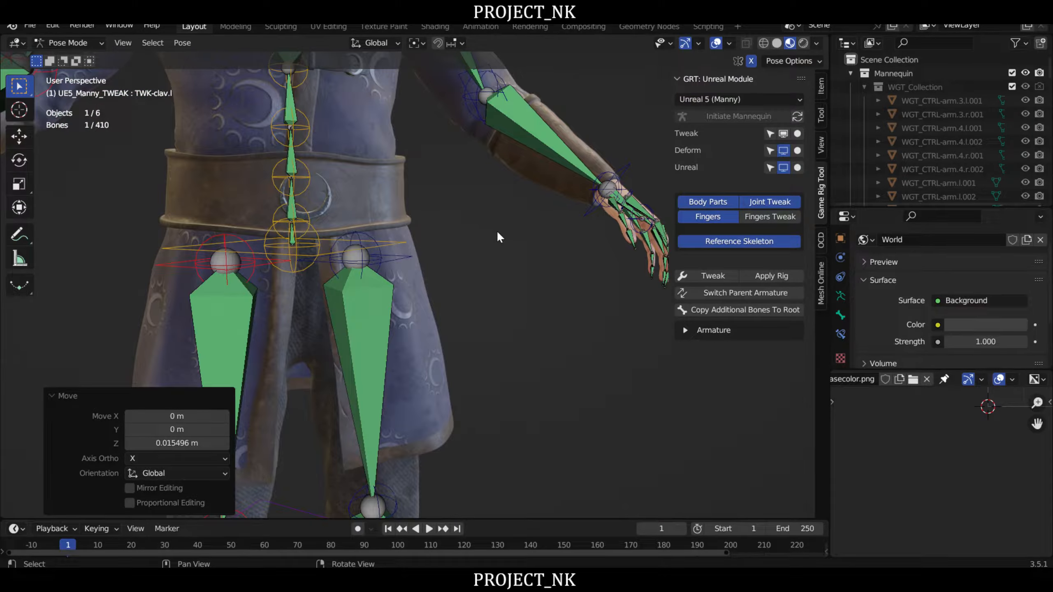
scroll(534, 193, up, 2)
middle_drag(534, 195, 496, 247)
right_drag(496, 244, 540, 231)
scroll(510, 231, down, 2)
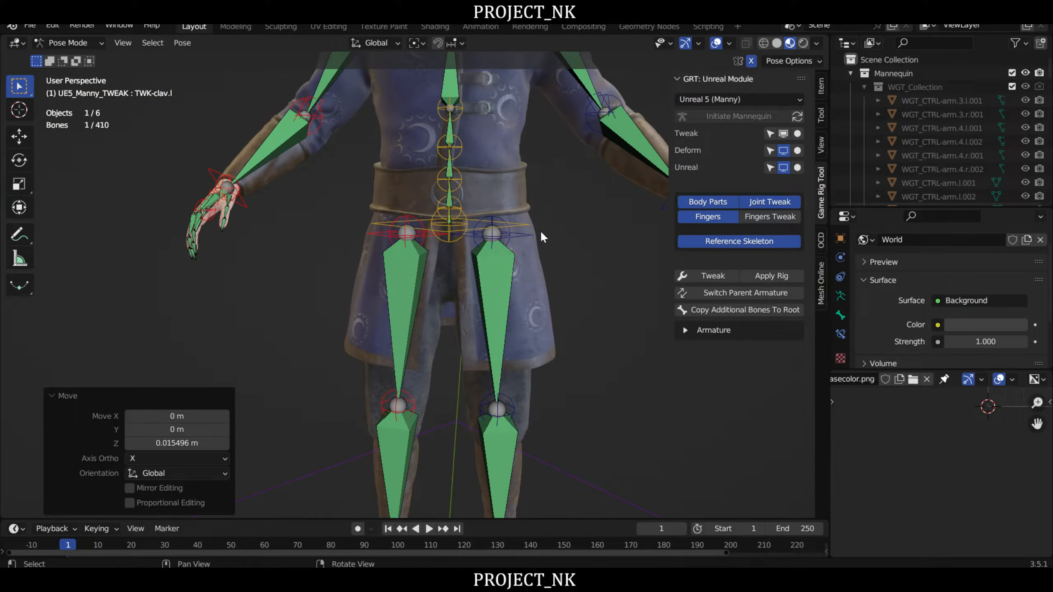
- Lower the base spine joint TWK-spine about 0.05 m along Z, below the level of the hip joints
scroll(540, 231, up, 2)
scroll(491, 236, up, 2)
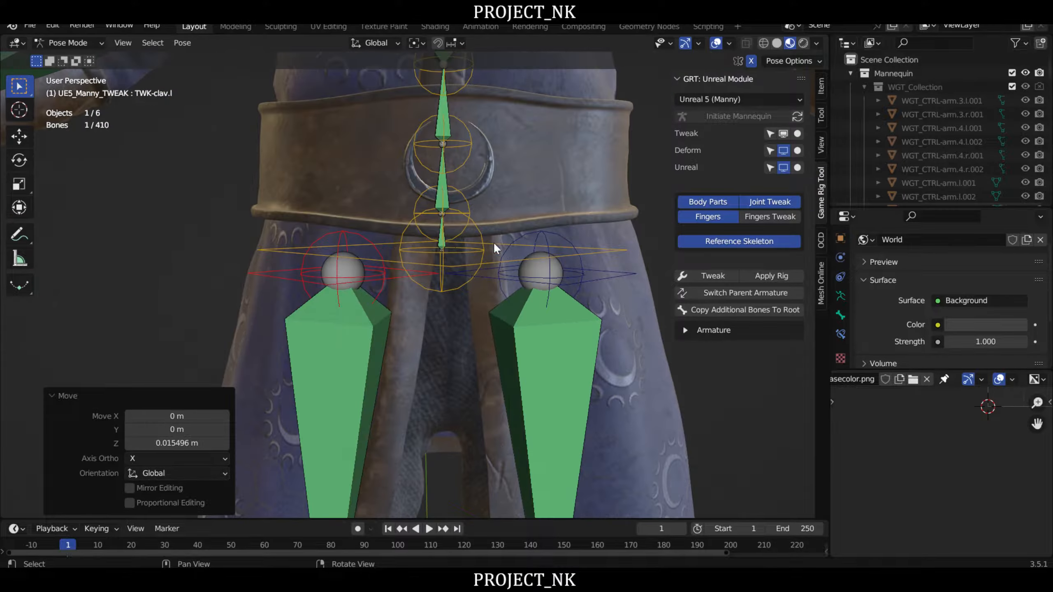
click(446, 291)
key(g)
key(z)
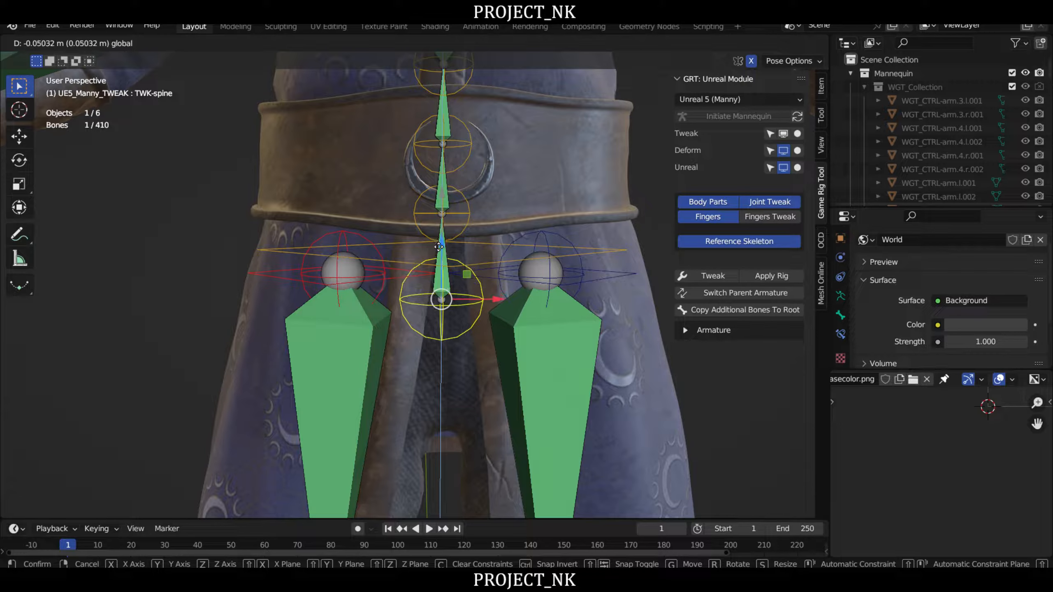
click(439, 246)
- Raise the TWK-spine.1 joint about 0.039 m along Z and check the spine in the front orthographic view
click(468, 136)
drag(445, 152, 450, 181)
right_drag(450, 181, 492, 223)
click(481, 235)
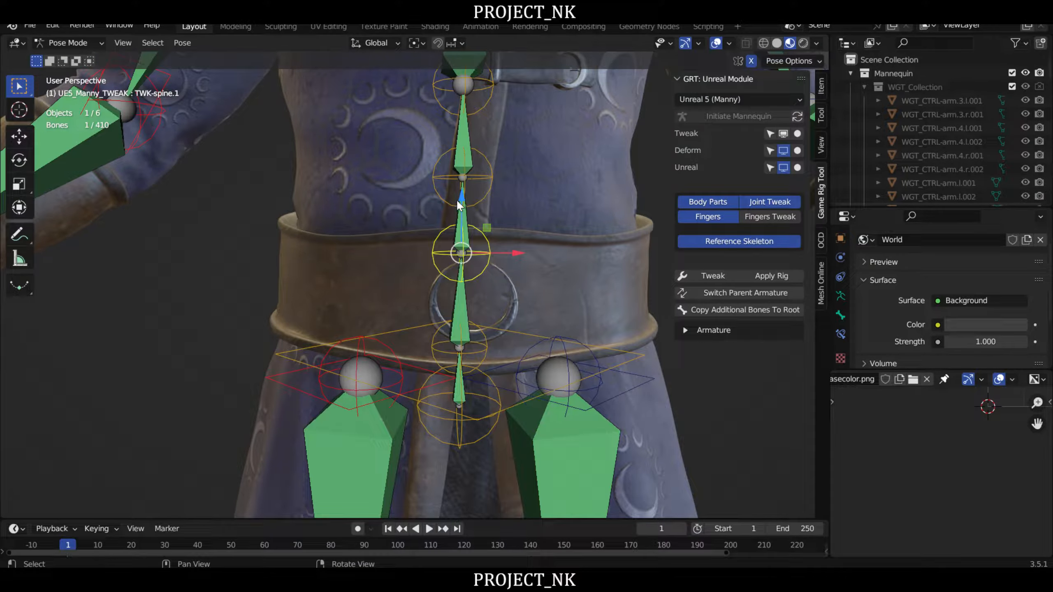
key(g)
key(z)
click(462, 151)
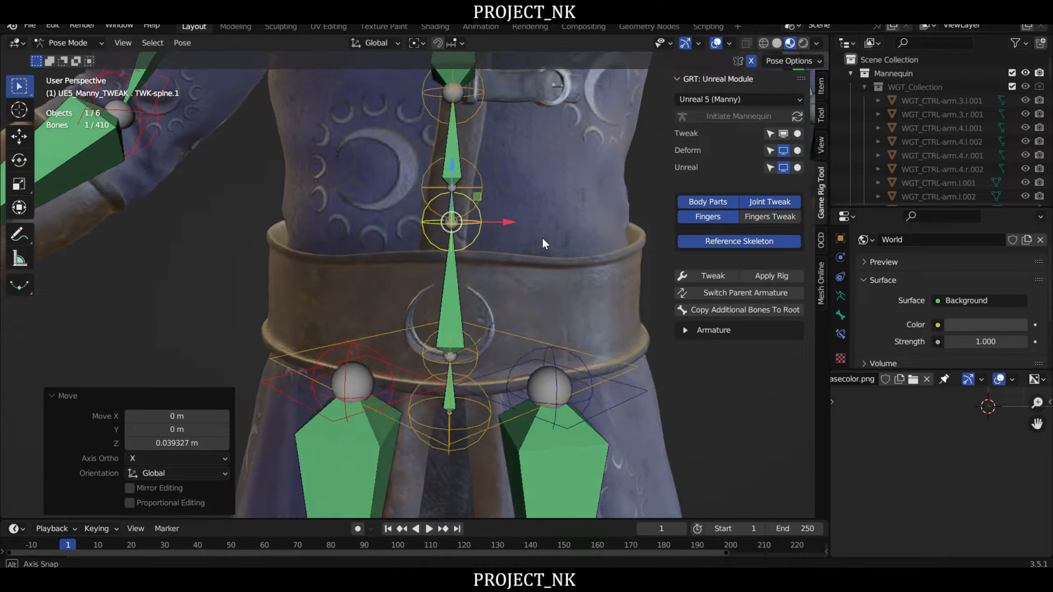
middle_drag(541, 237, 370, 188)
key(KP_1)
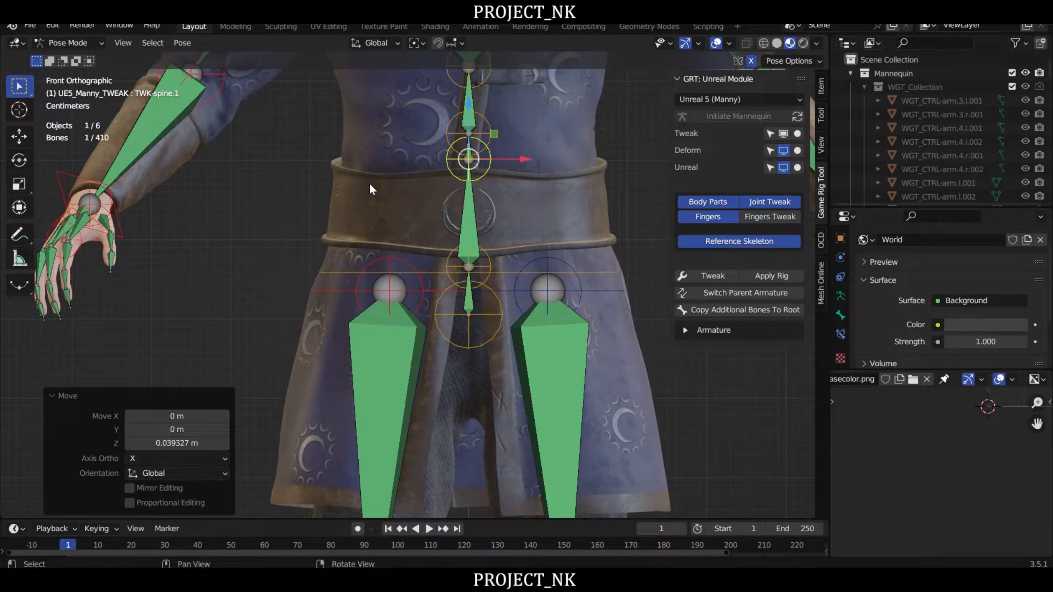
scroll(391, 125, up, 1)
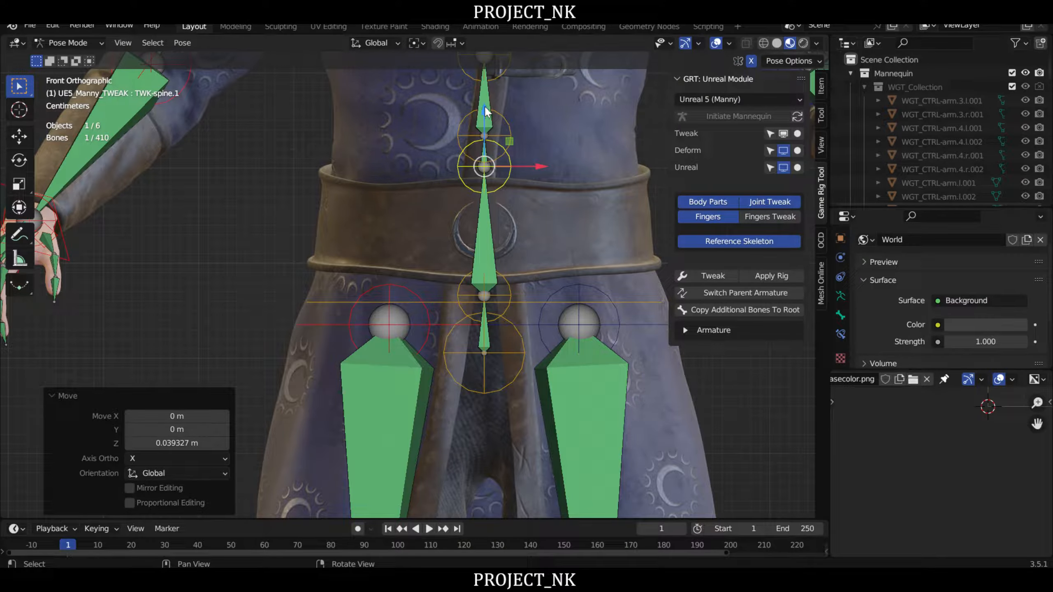
- Raise the TWK-spine.1 joint slightly further along Z and the TWK-spine.3 joint above it by about 0.029 m
drag(485, 107, 485, 97)
click(496, 113)
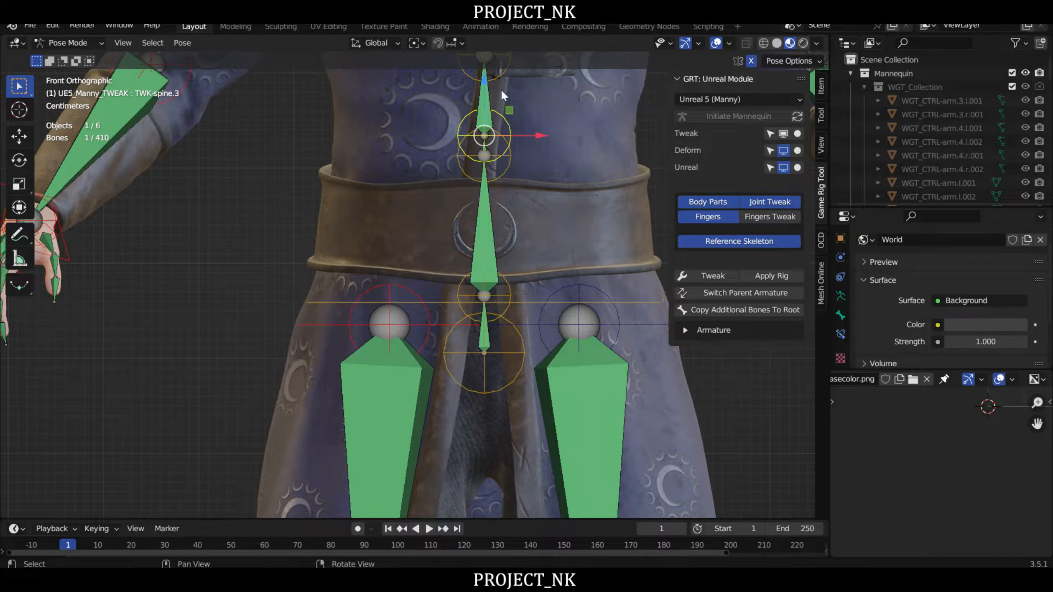
middle_drag(571, 97, 576, 173)
drag(492, 154, 485, 123)
shift+middle_drag(542, 282, 557, 189)
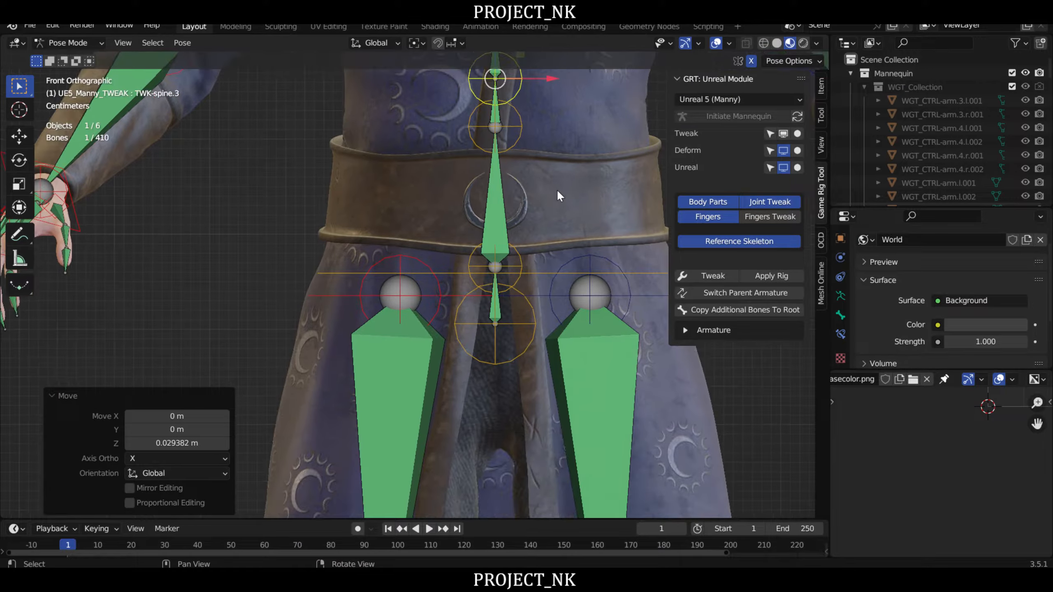
- Lower the TWK-spine.7 joint at the base of the belt about 0.005 m along Z
click(517, 262)
drag(494, 206, 494, 215)
scroll(547, 217, down, 5)
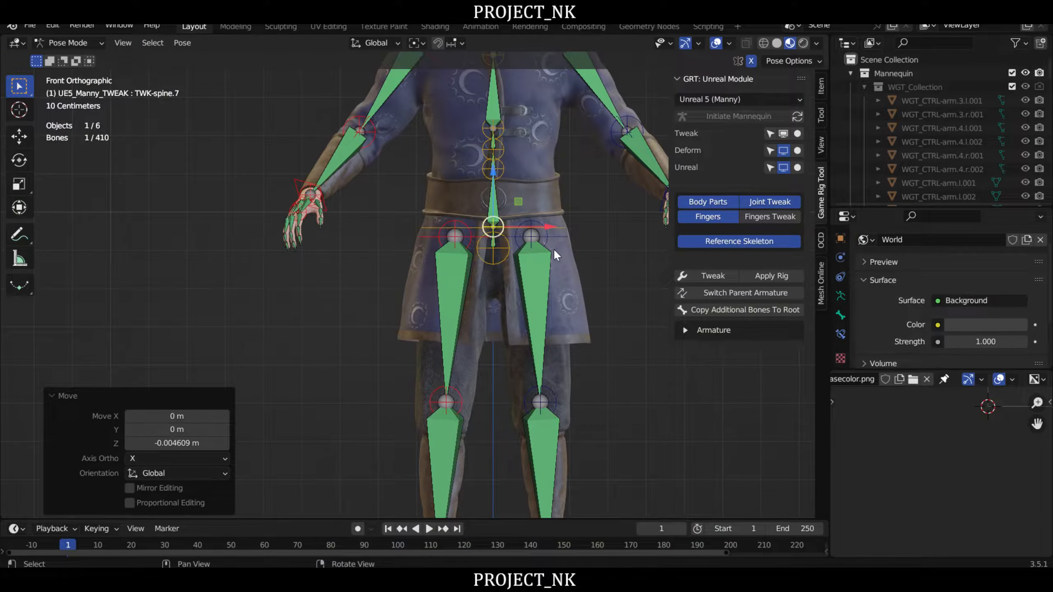
- Move the left hip joint LIMB-leg.l about 0.021 m outward along X and about 0.018 m along Y
click(548, 239)
scroll(548, 238, up, 4)
drag(494, 183, 572, 255)
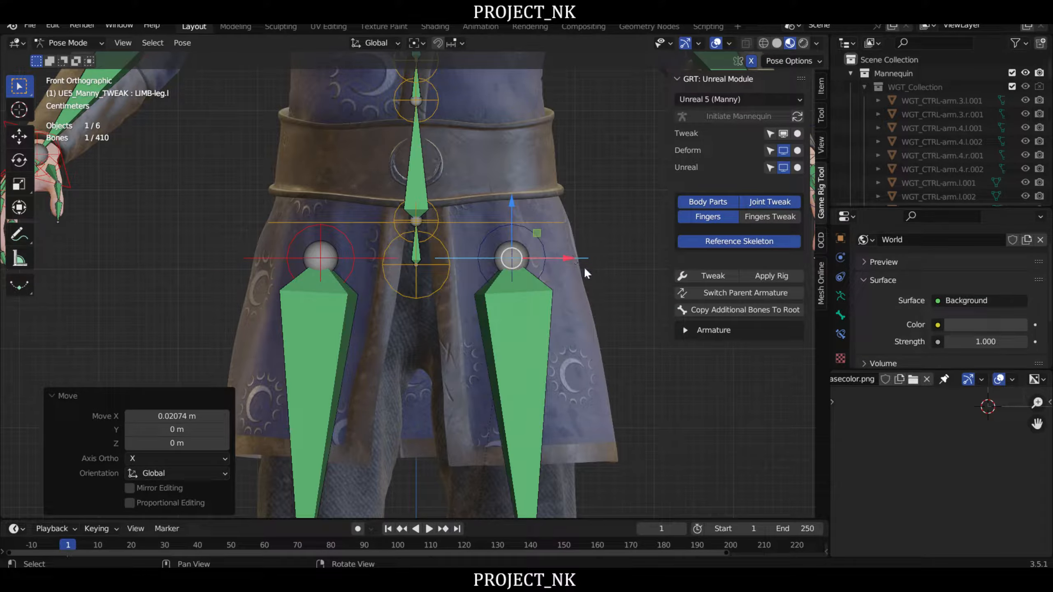
middle_drag(611, 291, 469, 293)
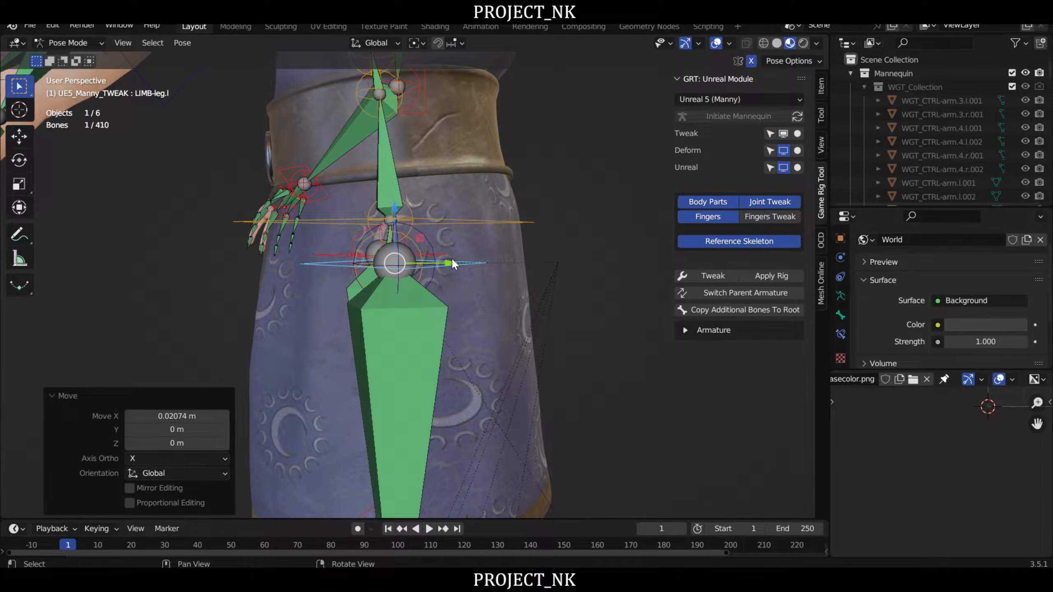
drag(452, 260, 472, 261)
scroll(489, 311, down, 2)
middle_drag(492, 323, 510, 236)
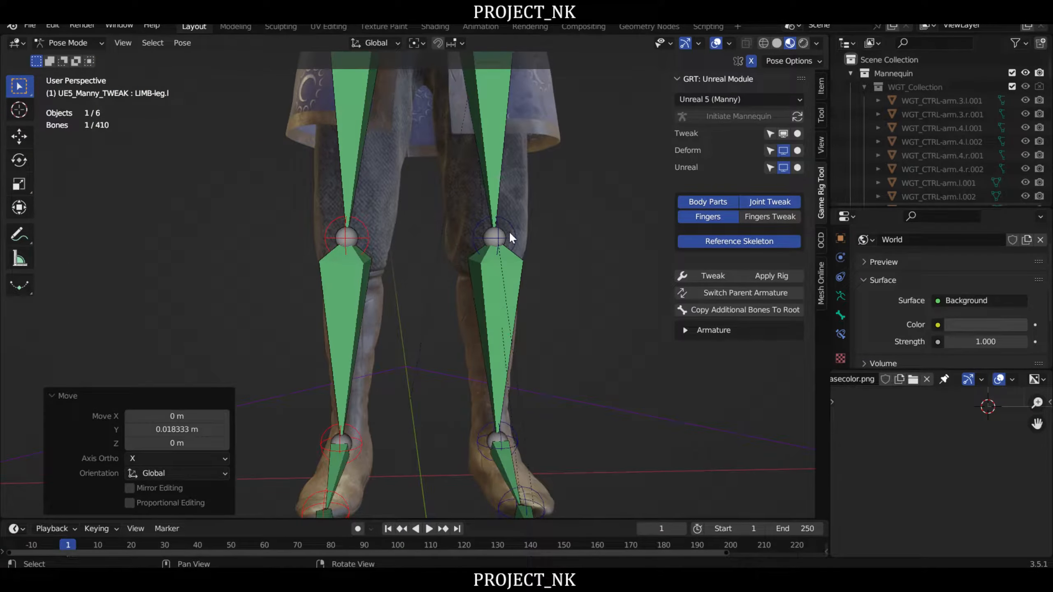
- Shift the left knee joint TWK-leg.l.1 slightly forward along Y and lower it about 0.012 m along Z in side view
click(511, 235)
middle_drag(573, 250, 496, 240)
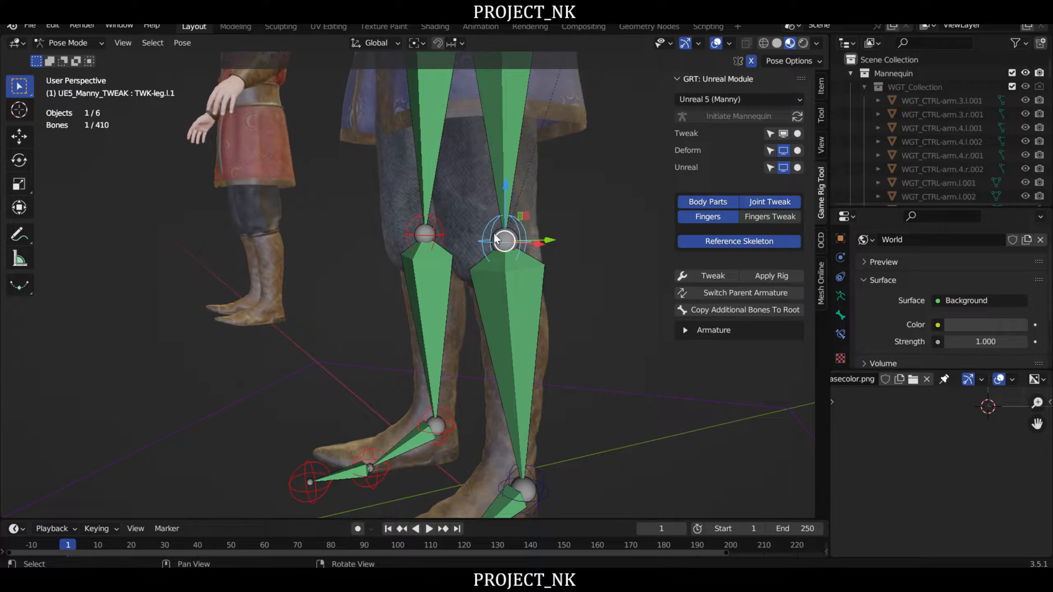
scroll(531, 228, up, 2)
right_drag(543, 189, 524, 187)
key(KP_3)
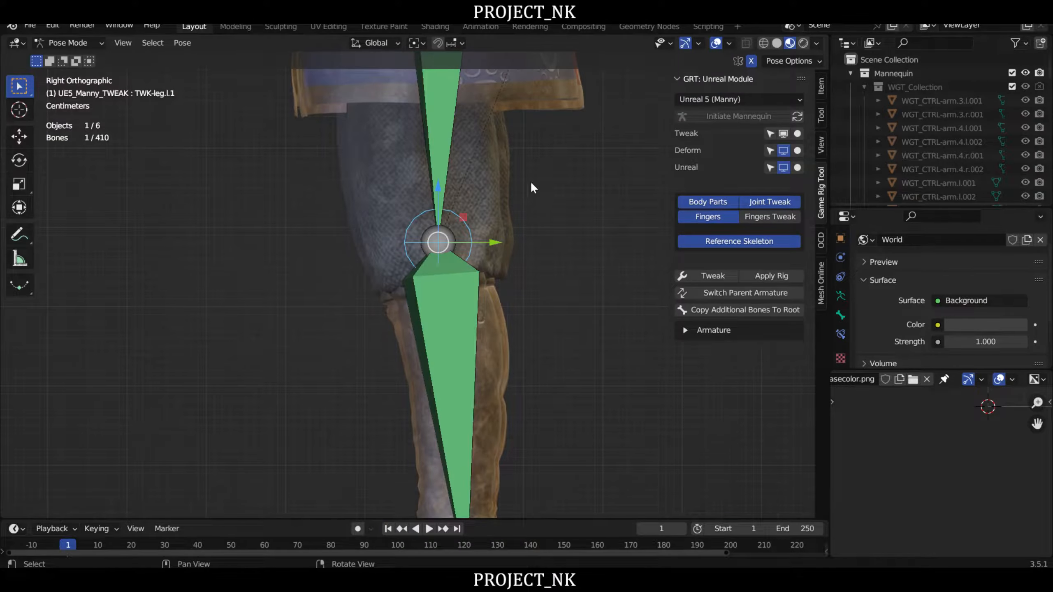
drag(496, 245, 486, 241)
drag(432, 186, 430, 194)
right_drag(307, 241, 421, 249)
- Move the left ankle joint TWK-leg.l.2 about 0.012 m inward along X
scroll(422, 249, down, 3)
middle_drag(457, 288, 472, 246)
right_drag(481, 287, 463, 296)
middle_drag(449, 366, 451, 283)
scroll(454, 298, up, 3)
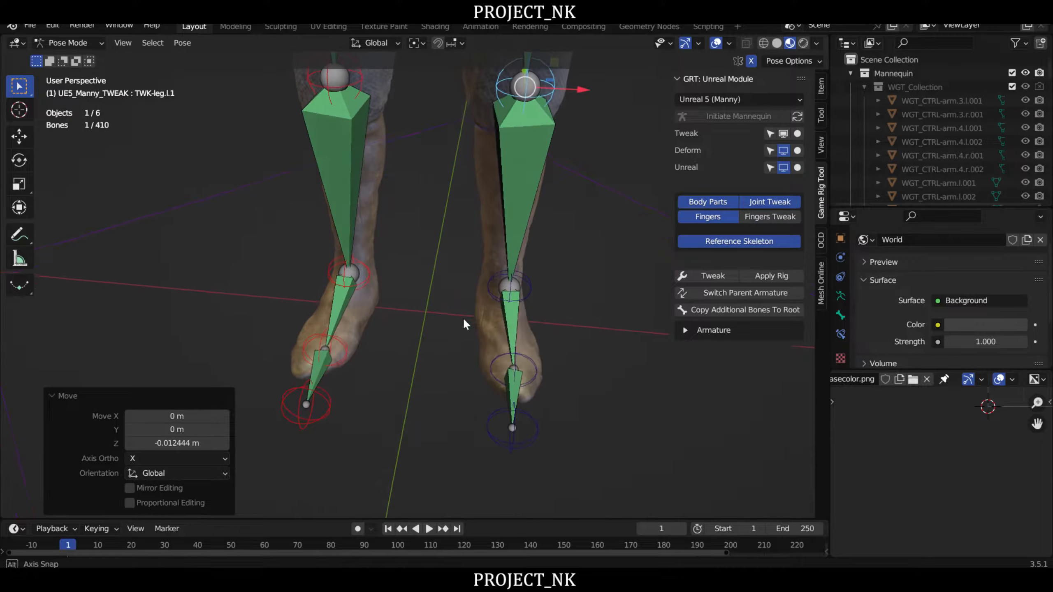
click(491, 285)
drag(568, 297, 567, 290)
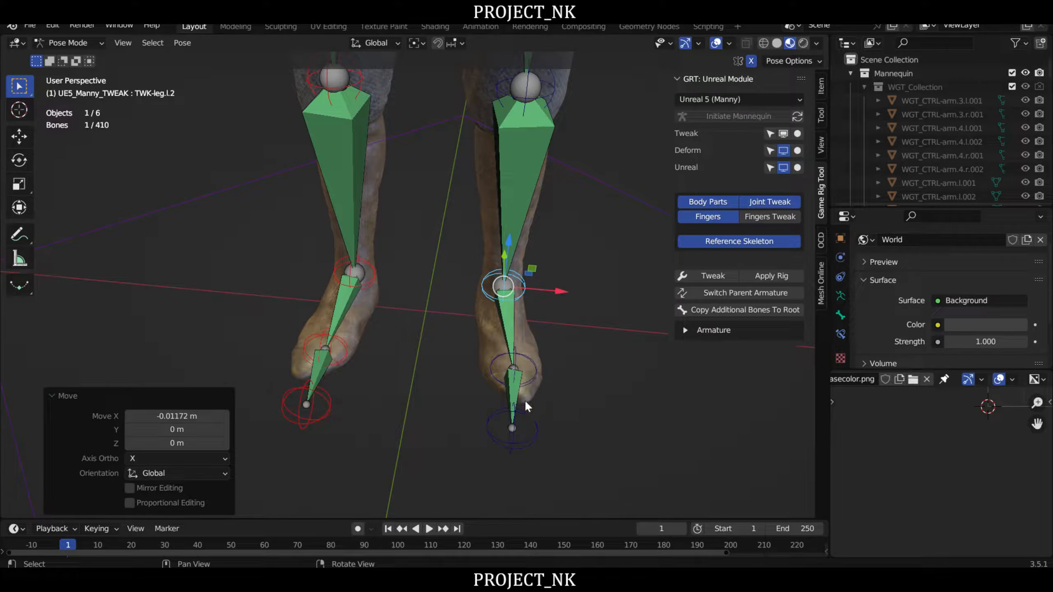
- Move the left toe-tip joint TWK-leg.l.4 about 0.03 m outward along X and about 0.013 m back along Y
click(513, 429)
drag(564, 429, 582, 426)
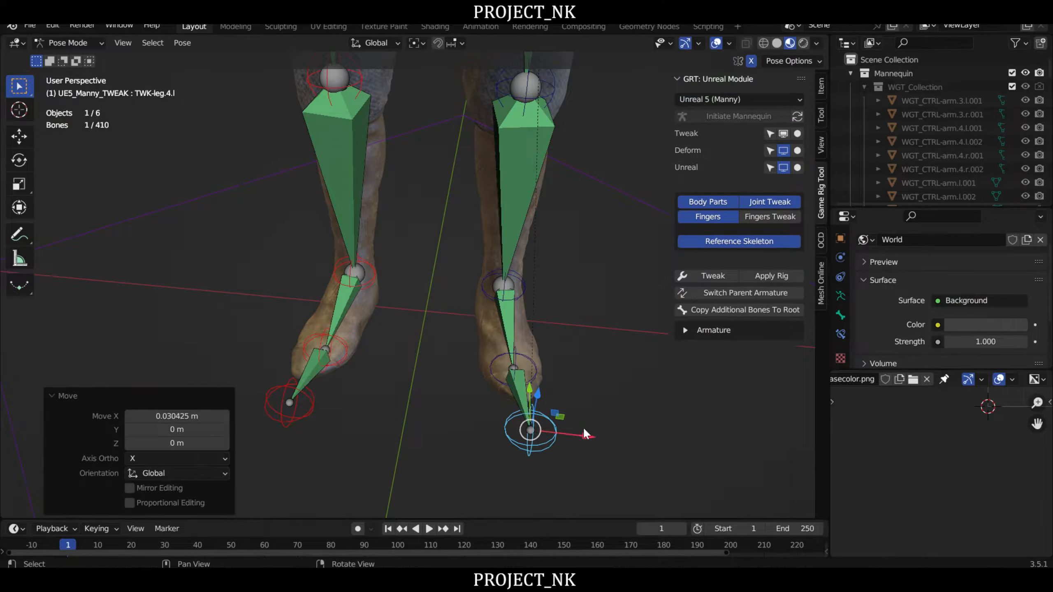
middle_drag(583, 427, 399, 333)
drag(406, 394, 416, 394)
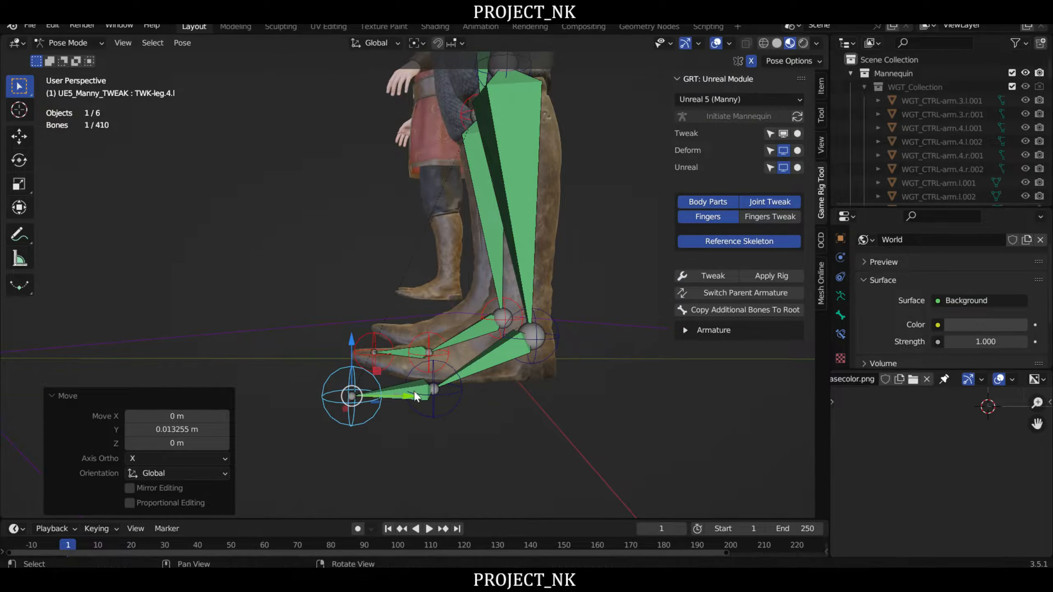
middle_drag(417, 338, 456, 298)
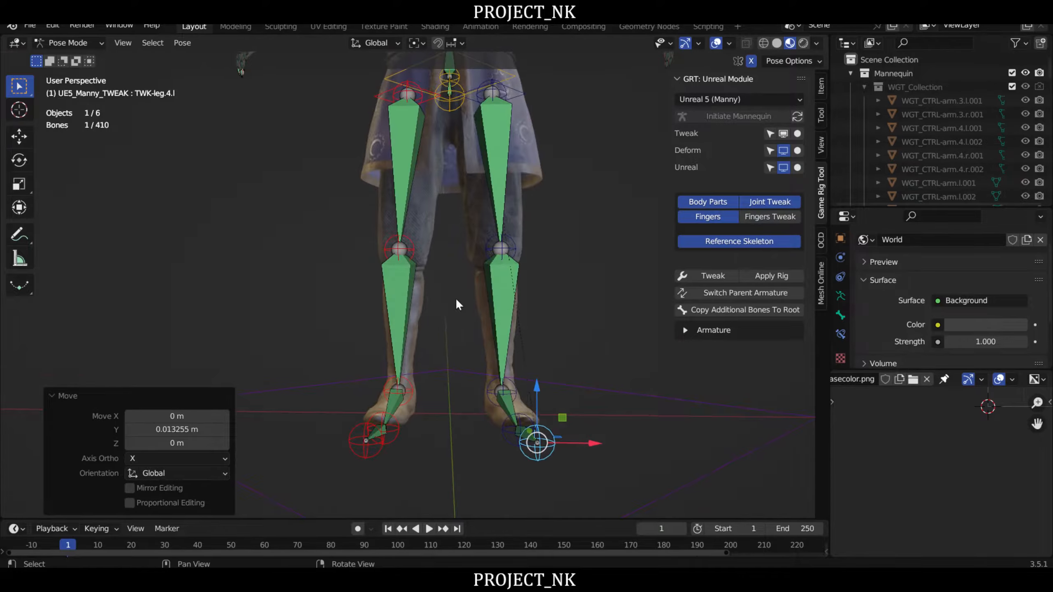
- Lower the TWK-head.2 joint at the base of the head slightly along Z
scroll(456, 298, down, 2)
shift+middle_drag(458, 234, 387, 284)
scroll(439, 244, up, 4)
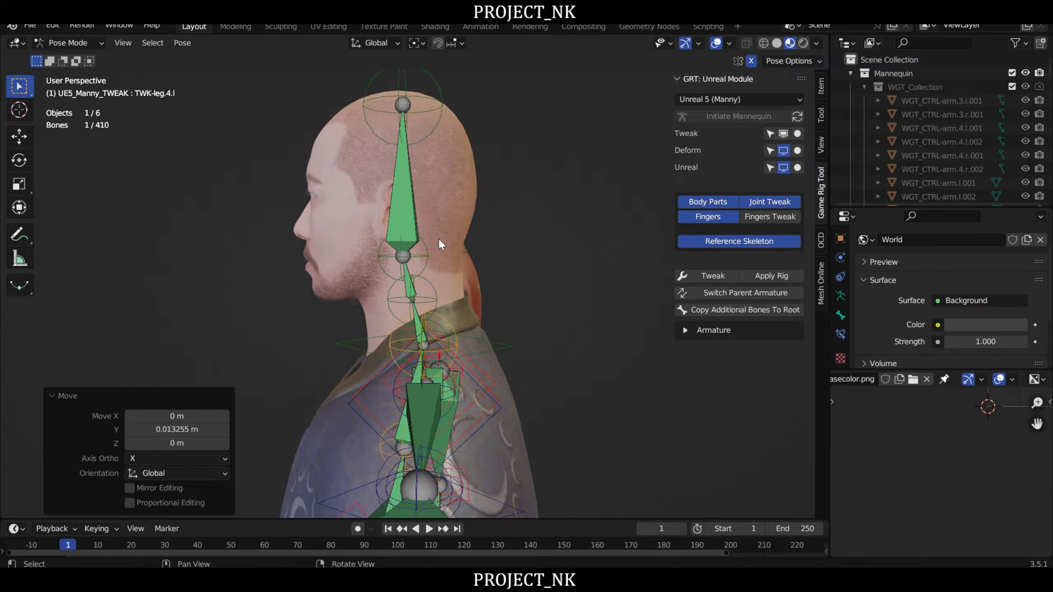
click(430, 260)
middle_drag(480, 262, 413, 187)
key(g)
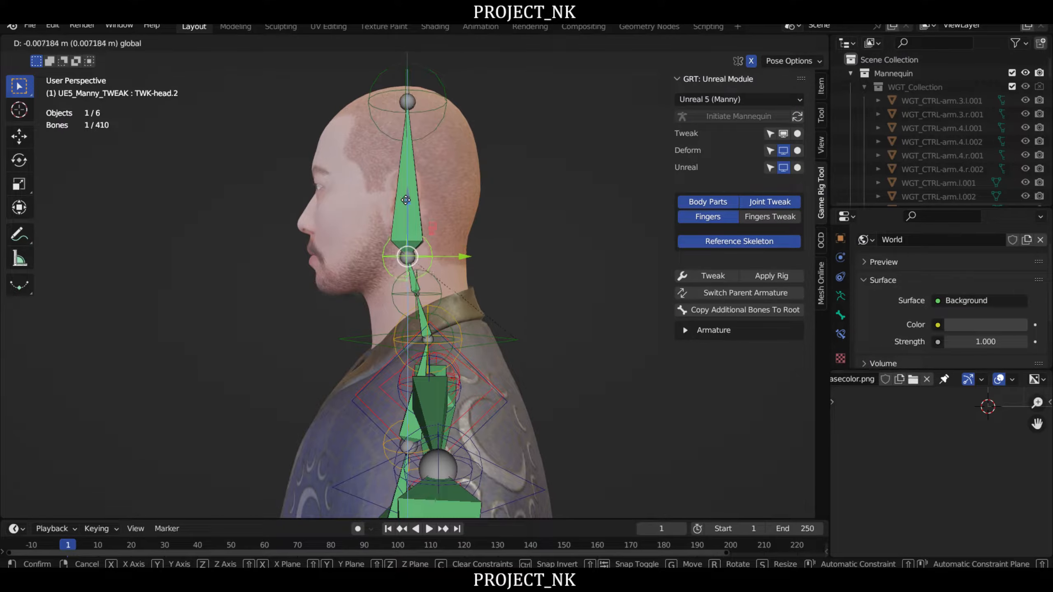
click(415, 250)
- Lower the neck joint TWK-head.1 about 0.011 m along Z
click(431, 296)
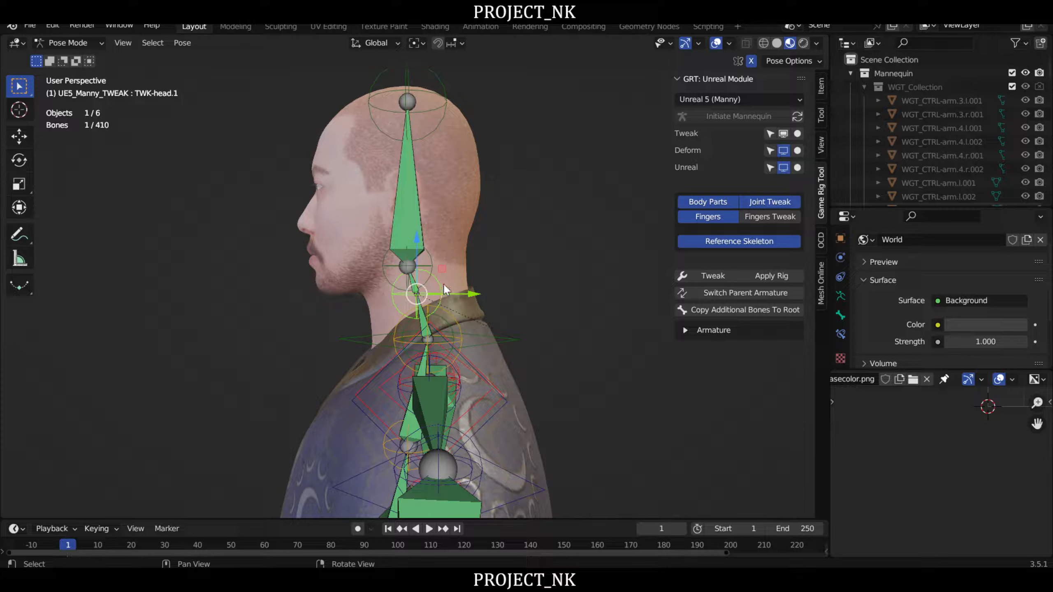
key(g)
click(415, 249)
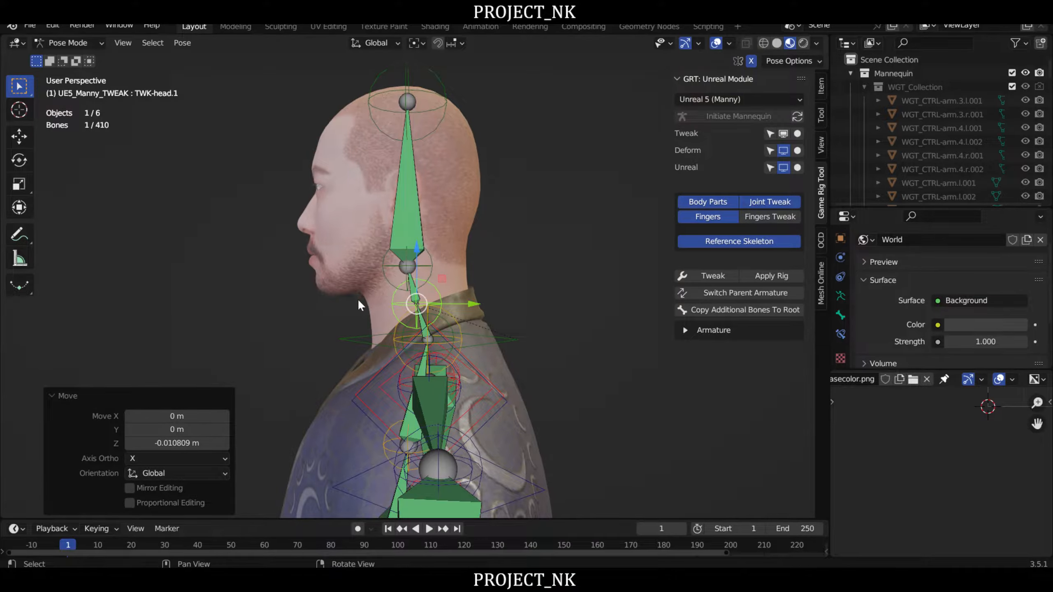
middle_drag(357, 298, 409, 323)
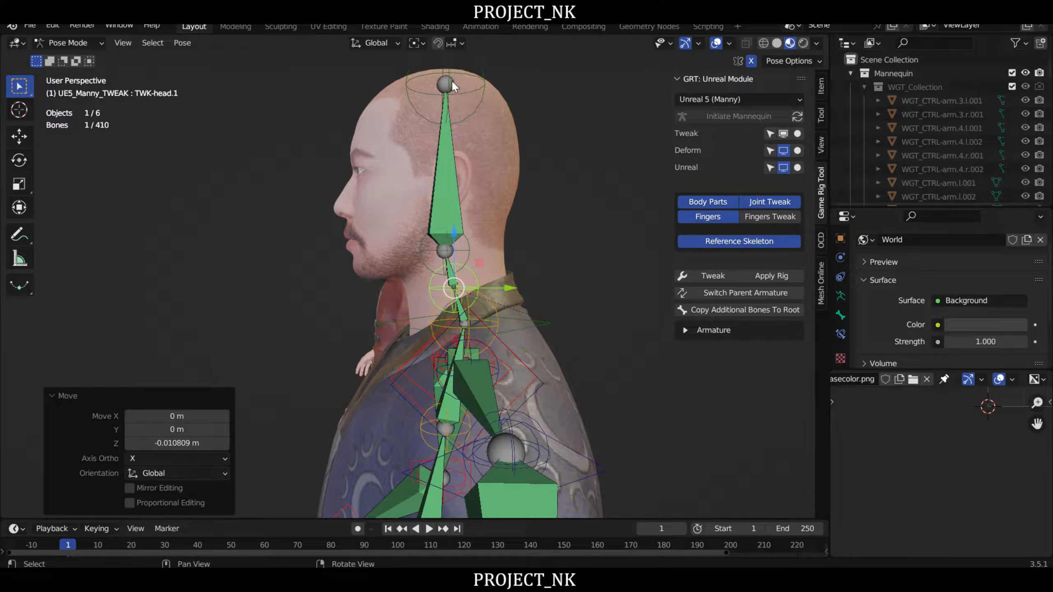
- Raise the TWK-head.3 joint at the crown about 0.019 m along Z and check the whole skeleton from the front
click(485, 71)
scroll(535, 154, down, 2)
middle_drag(547, 187, 588, 254)
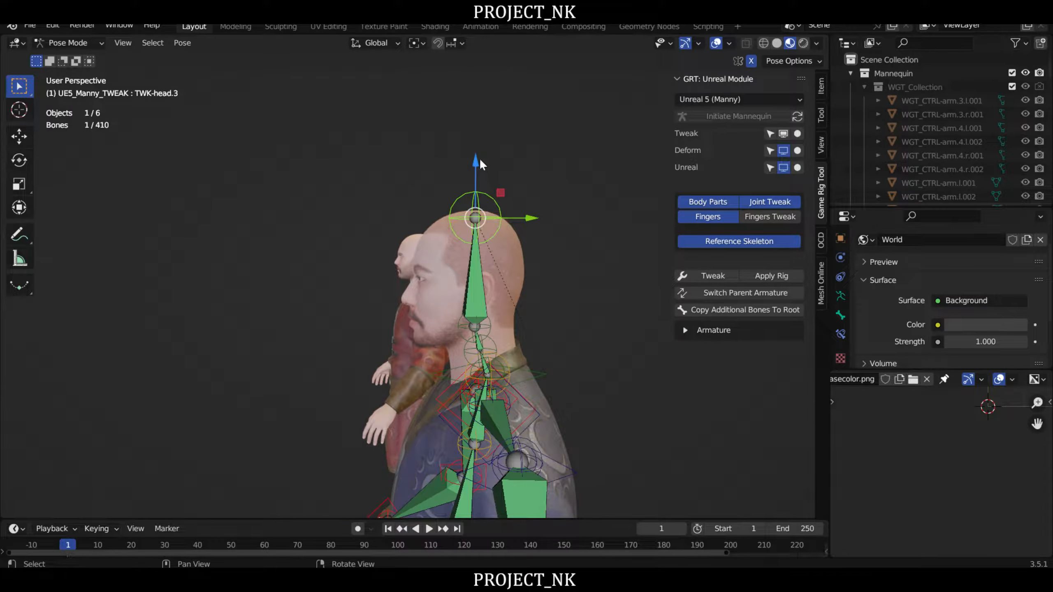
drag(479, 158, 479, 150)
middle_drag(400, 217, 524, 306)
scroll(479, 245, up, 5)
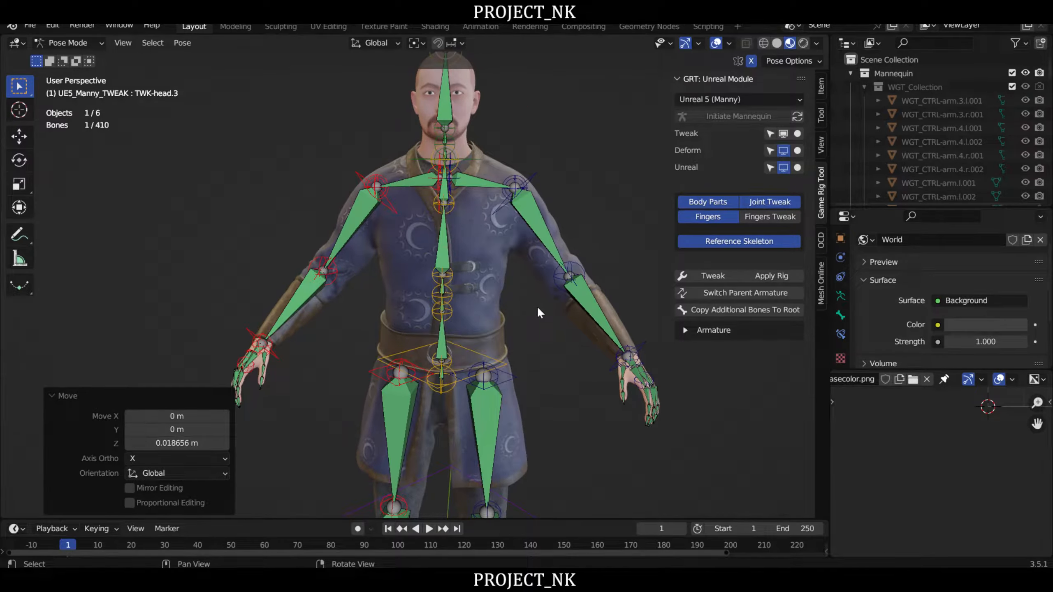
scroll(527, 293, down, 4)
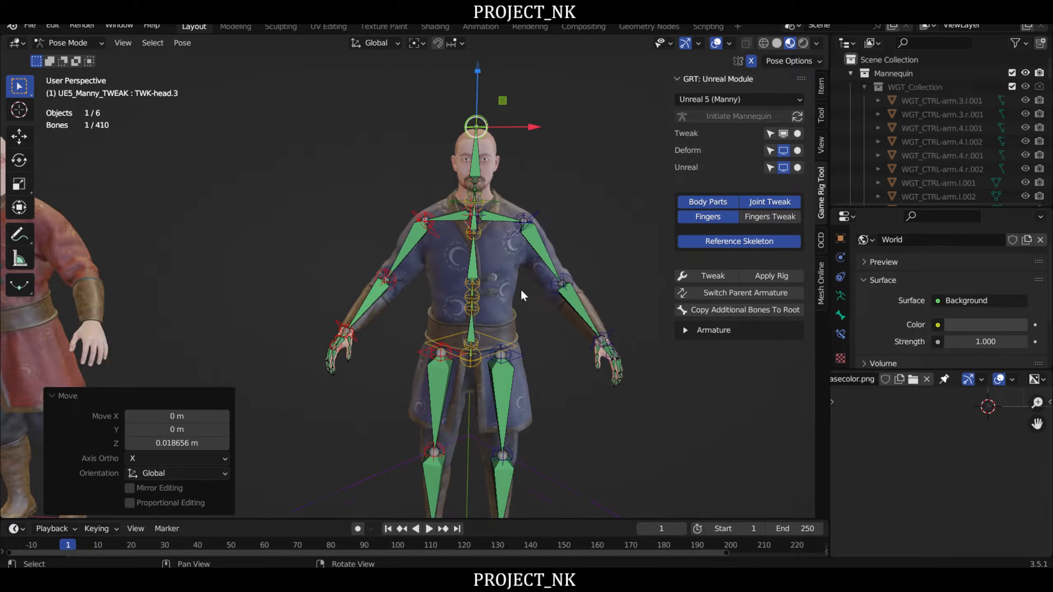
- Switch the tweak rig to Object Mode, clear the selection and apply the rig
click(58, 42)
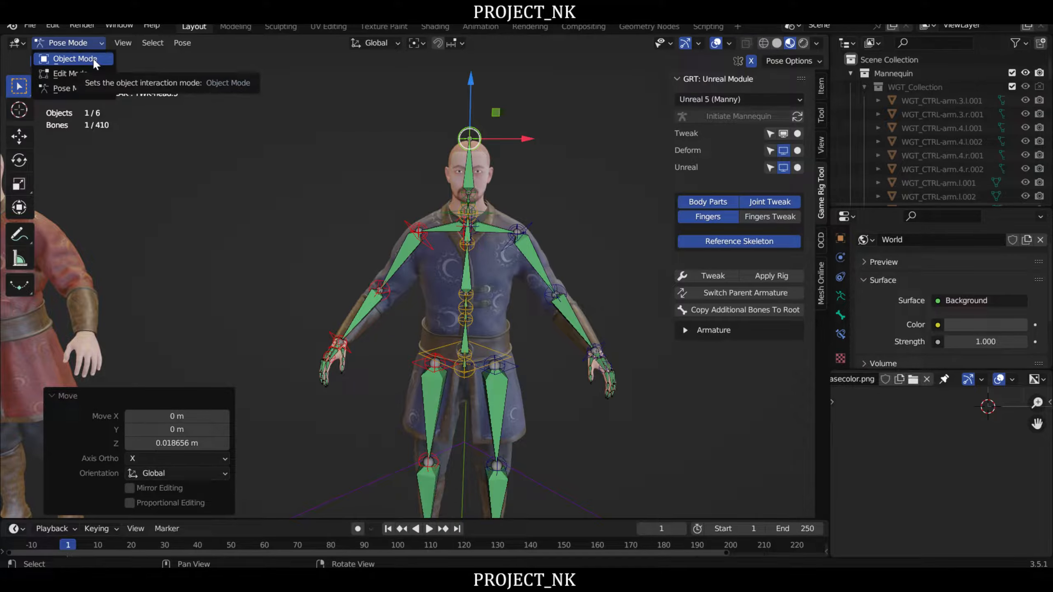
click(87, 57)
scroll(580, 135, up, 2)
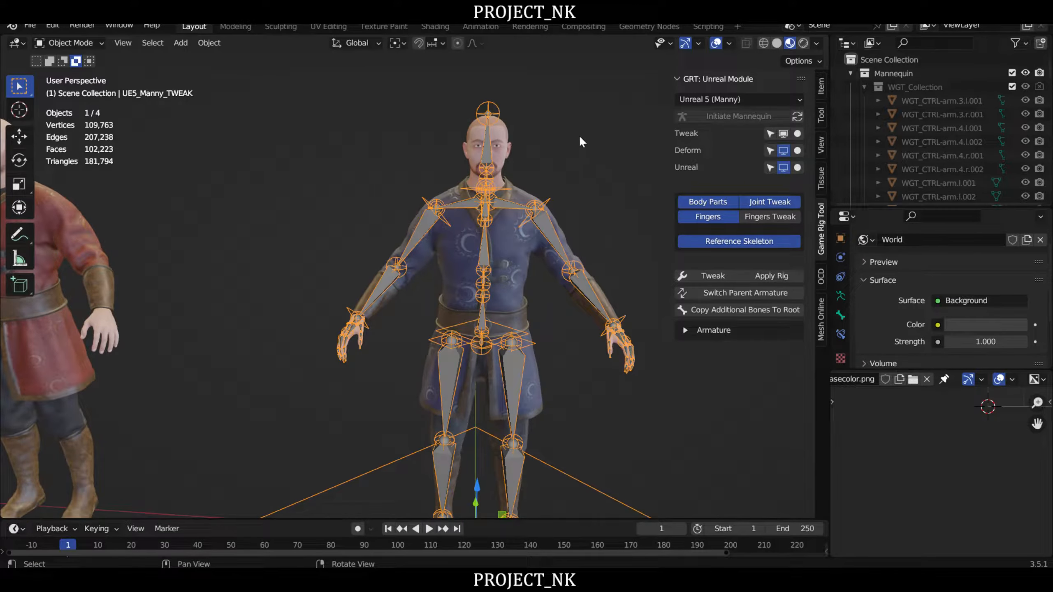
click(576, 135)
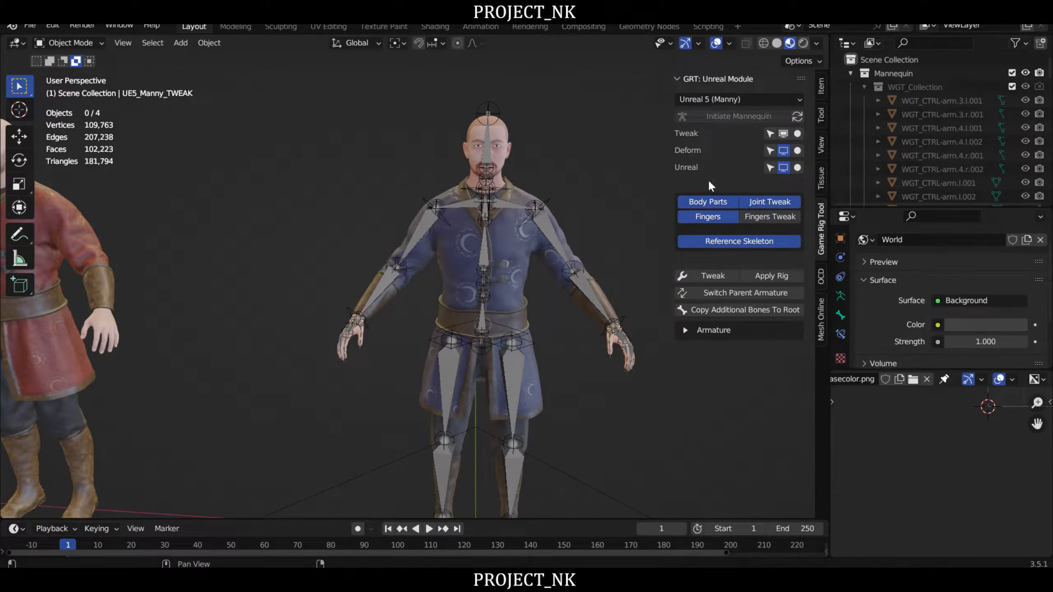
click(777, 277)
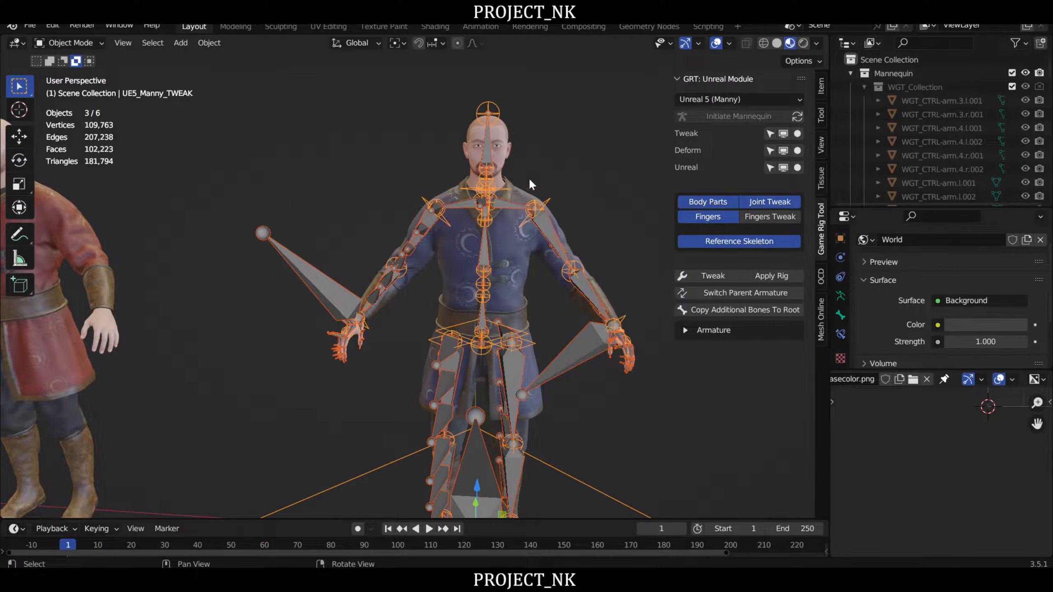
middle_drag(573, 121, 570, 133)
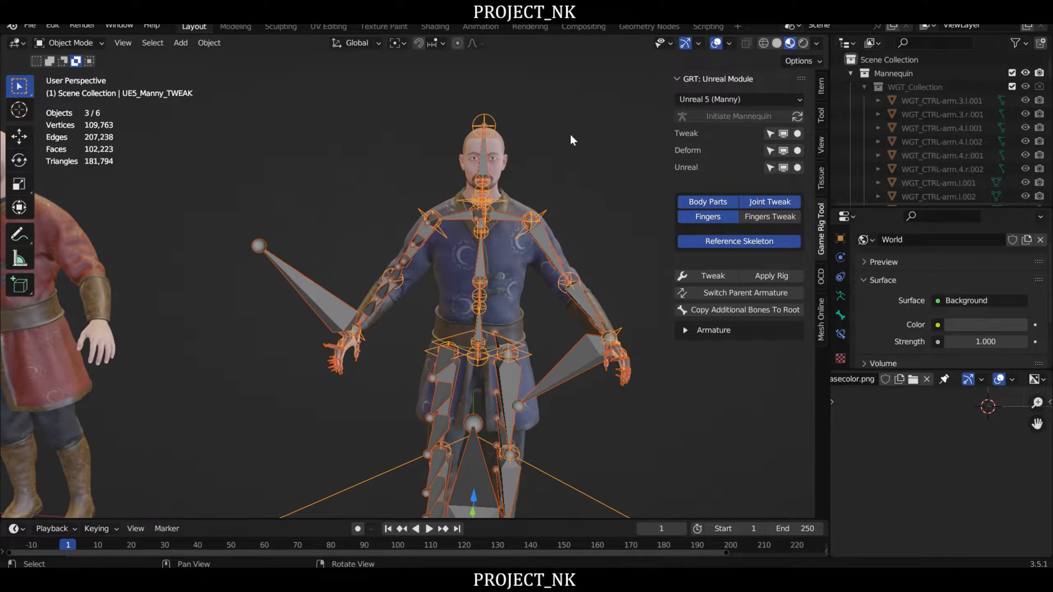
- Isolate the Deform armature among the mannequin rigs and view it inside the character
click(797, 151)
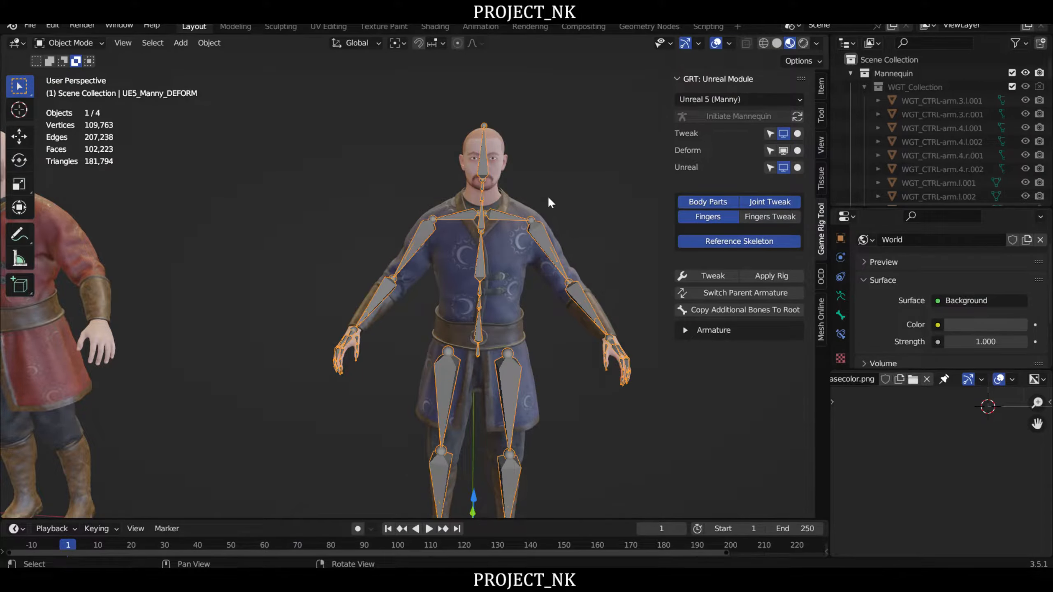
middle_drag(548, 199, 551, 177)
middle_drag(590, 129, 429, 272)
middle_drag(493, 215, 500, 261)
scroll(449, 228, up, 3)
click(450, 239)
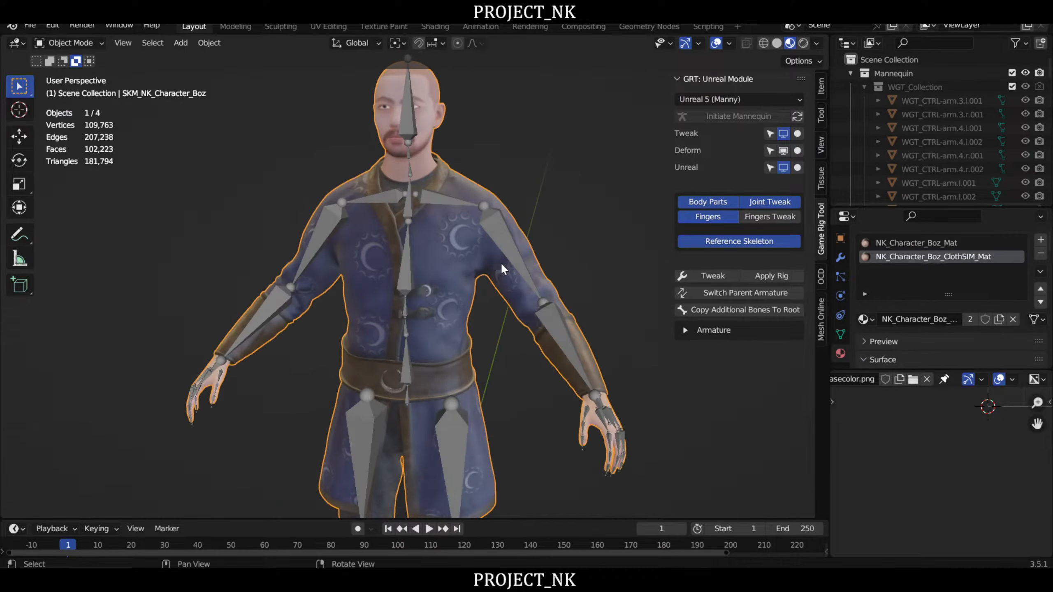
click(501, 226)
scroll(501, 226, down, 3)
middle_drag(532, 243, 544, 186)
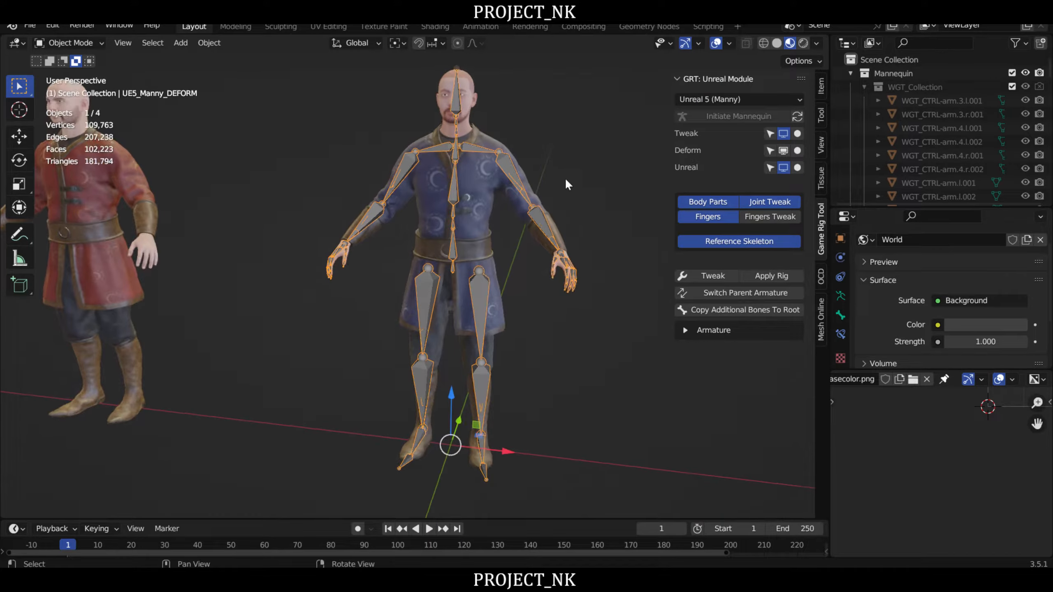
click(537, 251)
middle_drag(566, 319, 488, 226)
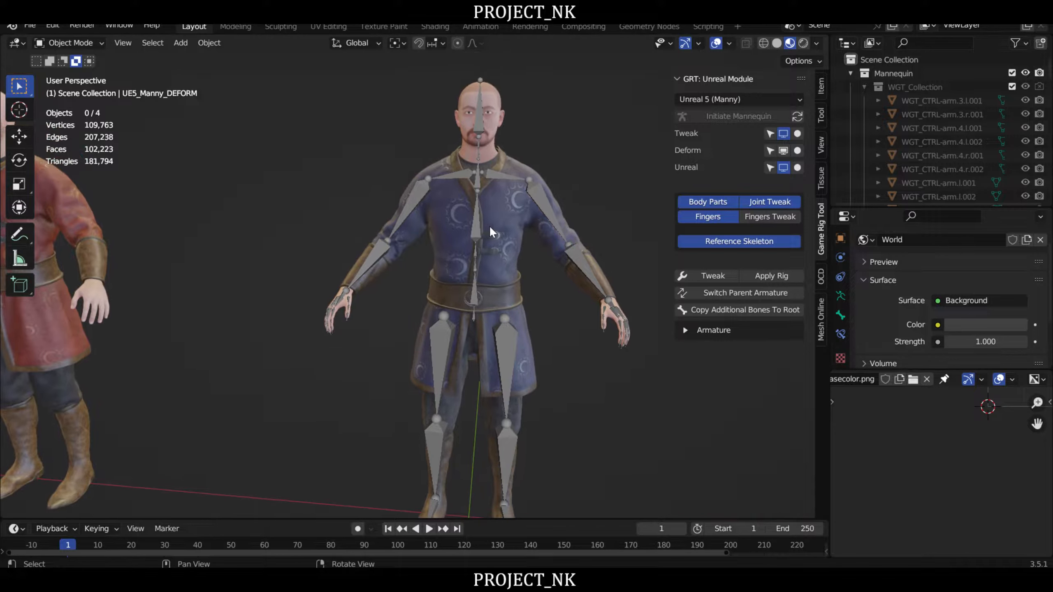
- Select the SKM_NK_Character_Boz mesh, check the bone fit around the hands and legs, and add the UE5_Manny_DEFORM armature to the selection
click(508, 208)
middle_drag(527, 277, 569, 253)
middle_drag(562, 240, 525, 279)
scroll(551, 214, up, 3)
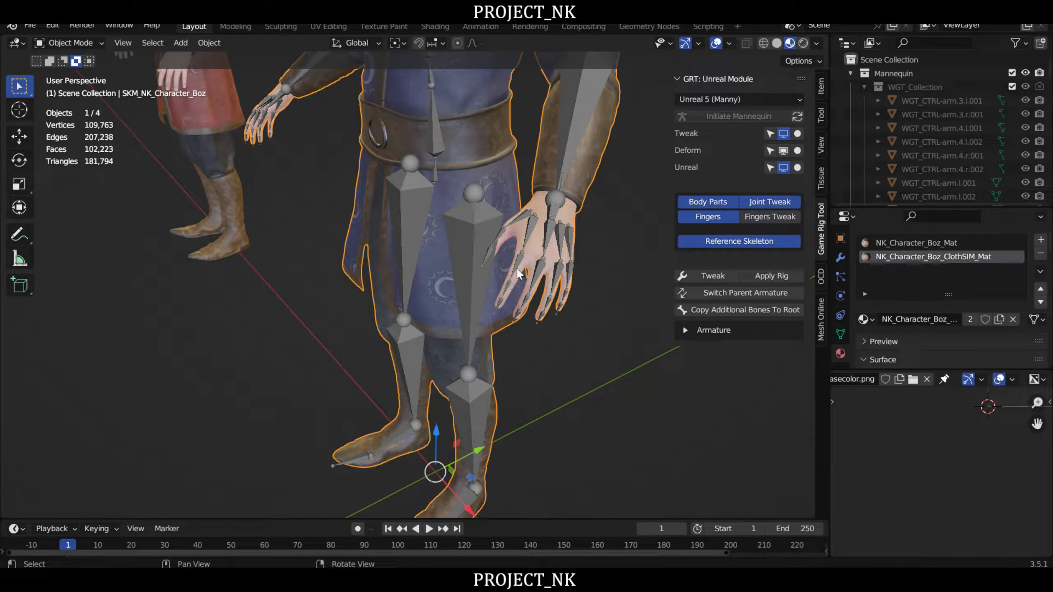
scroll(535, 266, up, 4)
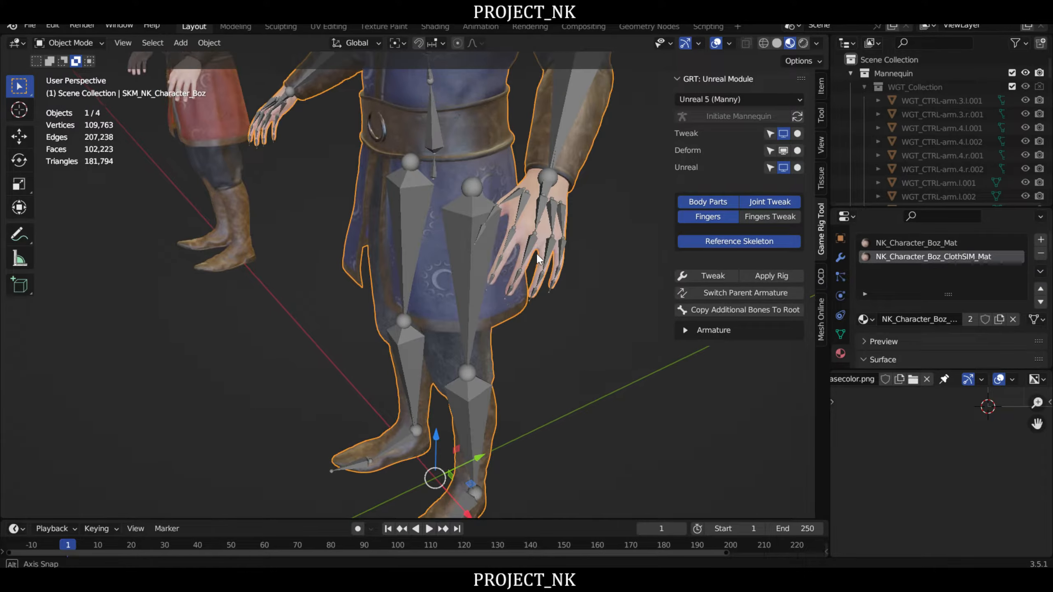
scroll(480, 229, down, 4)
middle_drag(469, 231, 500, 224)
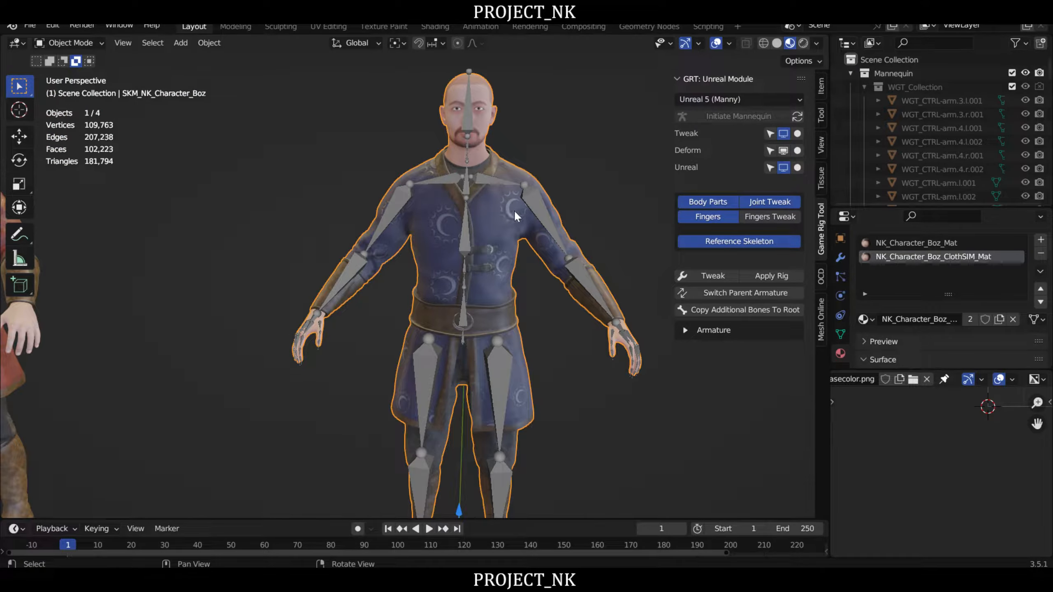
shift+click(533, 199)
scroll(523, 253, down, 3)
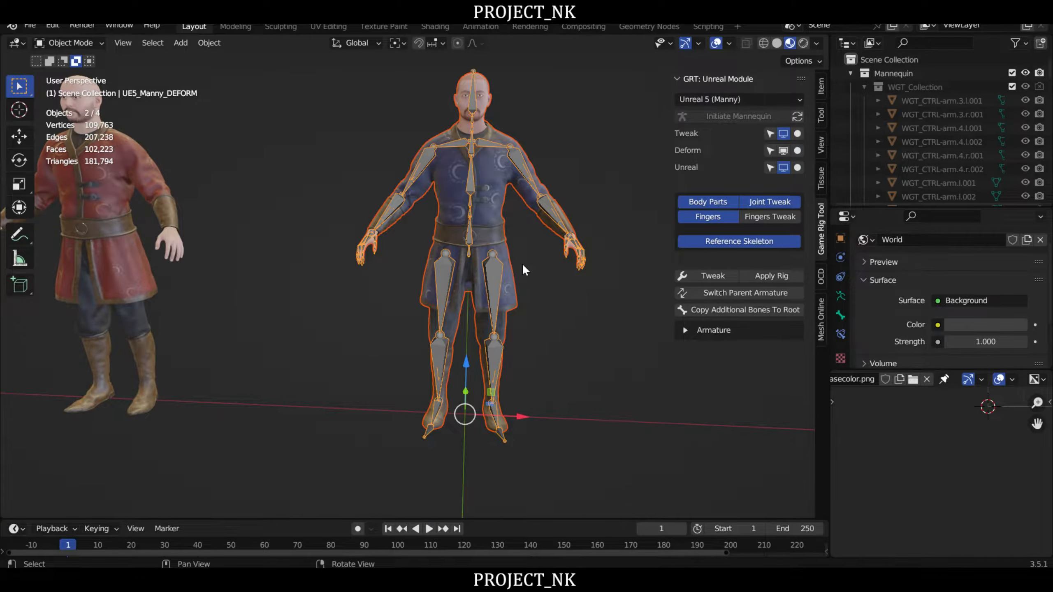
middle_drag(535, 242, 562, 292)
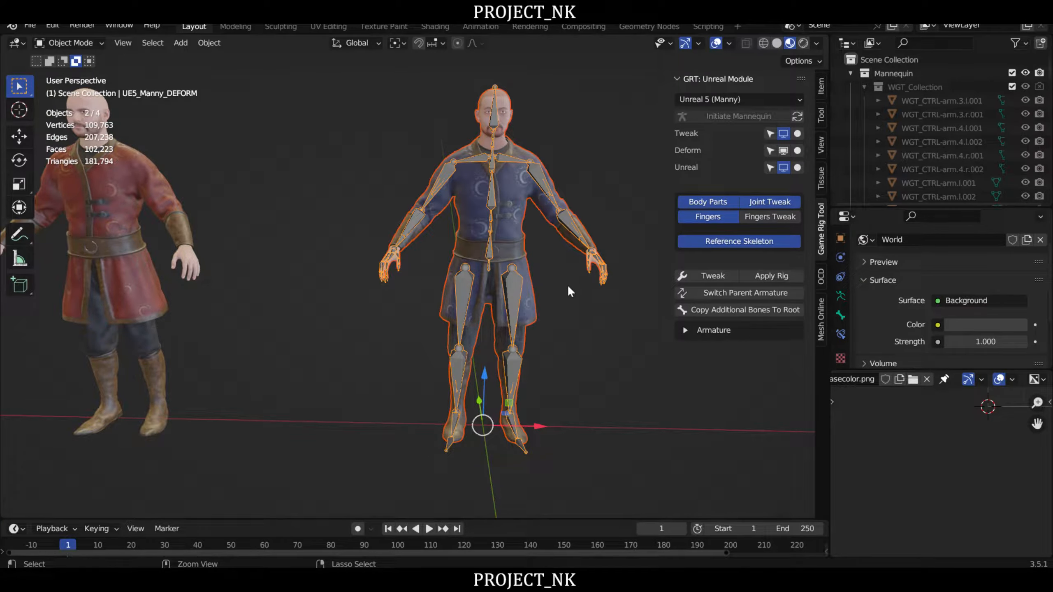
- Try to parent the Boz mesh to the UE5_Manny_DEFORM armature using Armature Deform with Automatic Weights
key(ctrl+p)
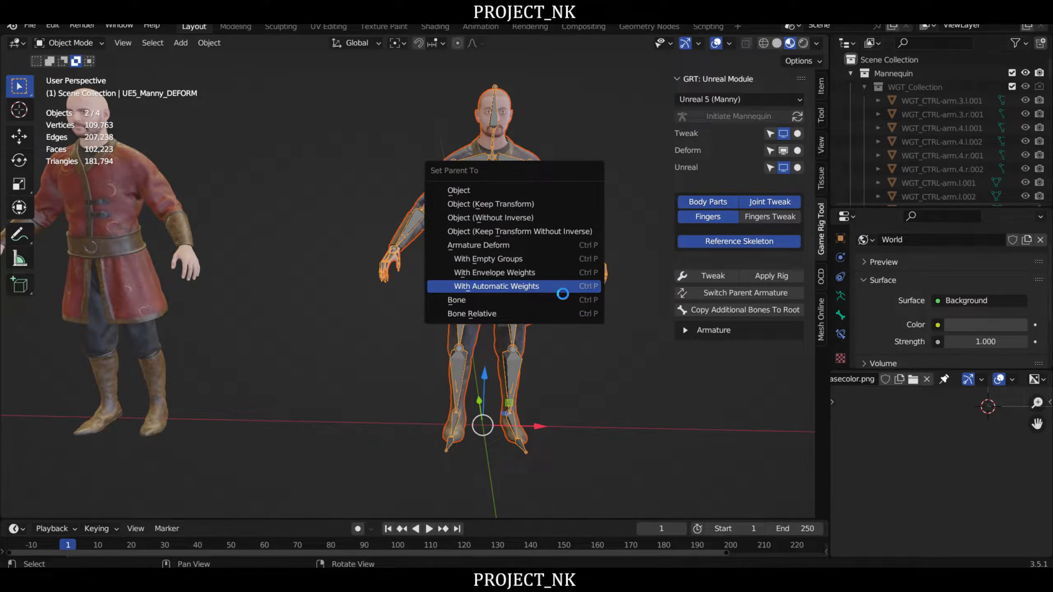
click(559, 287)
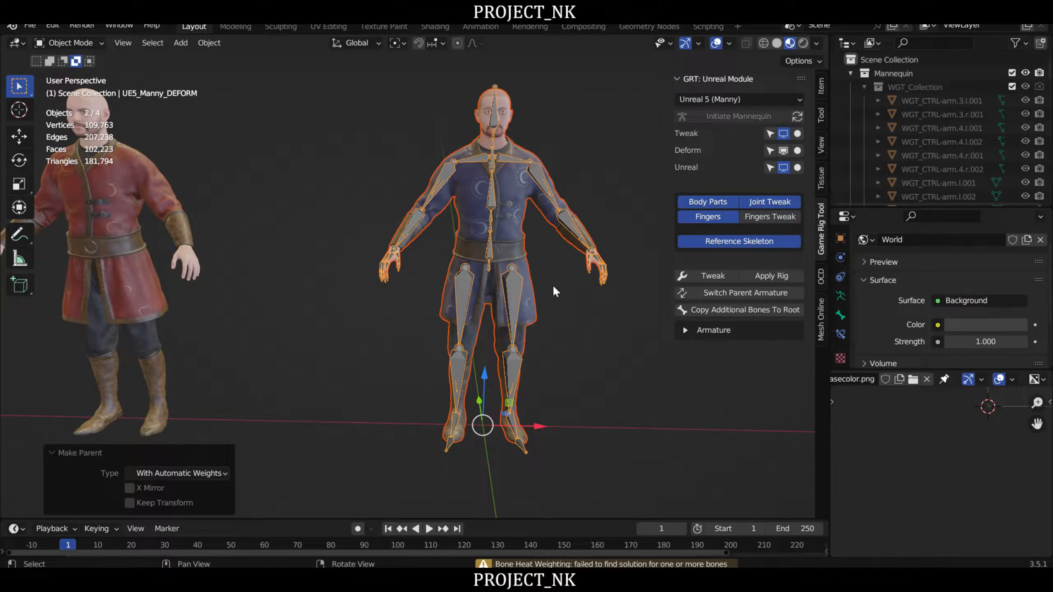
middle_drag(558, 264, 566, 293)
- Select only the SKM_NK_Character_Boz mesh, enter Edit Mode and select all of its geometry
click(513, 237)
right_drag(514, 238, 554, 298)
right_drag(591, 336, 596, 342)
middle_drag(586, 340, 564, 303)
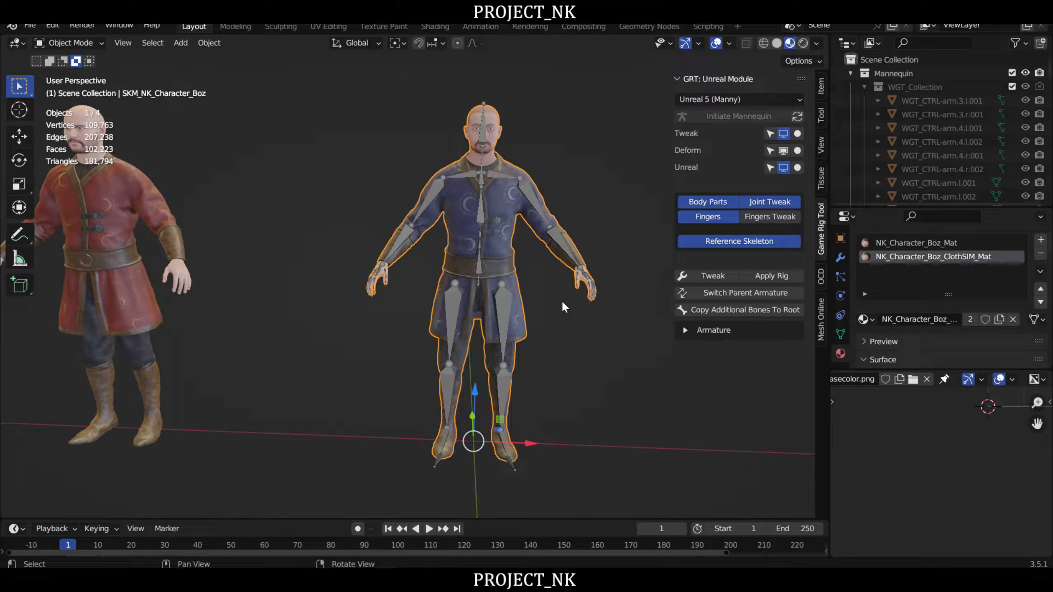
key(Tab)
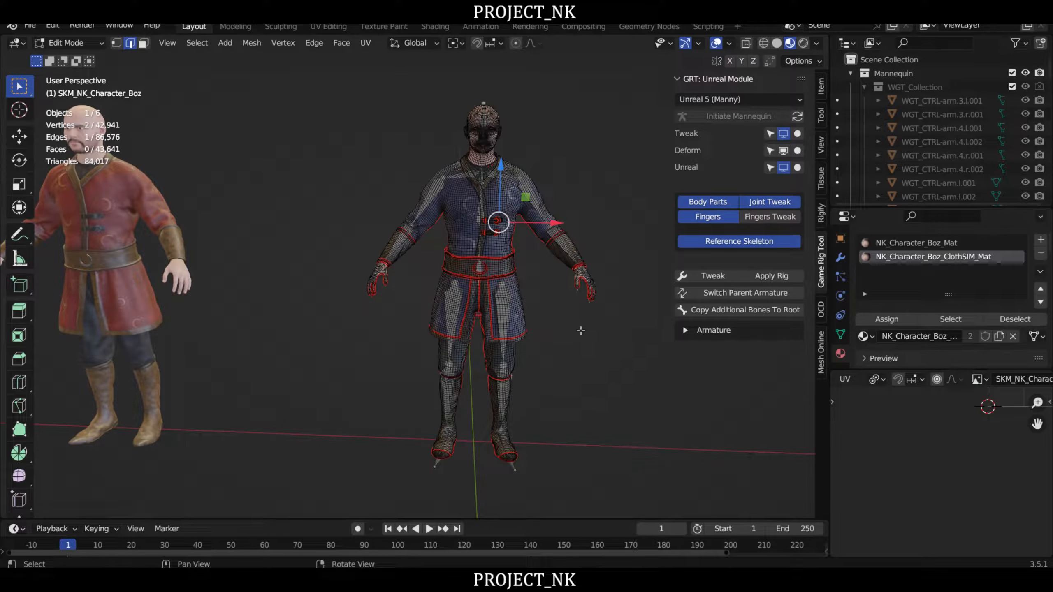
middle_drag(581, 327, 566, 329)
key(a)
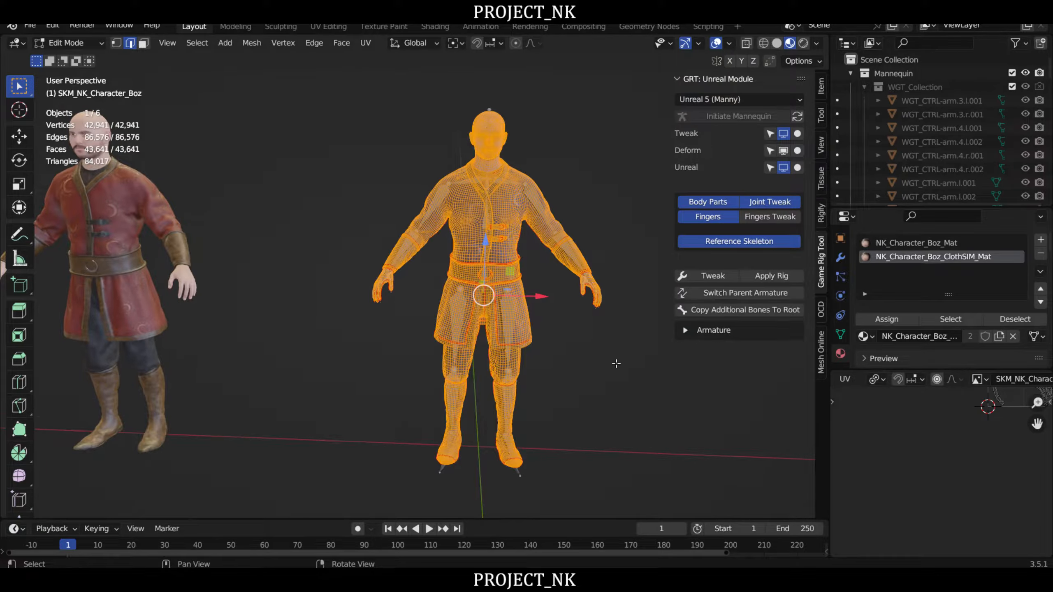
middle_drag(615, 364, 606, 362)
- Merge the mesh's duplicate vertices by distance with a merge distance of 0.0001 m
key(q)
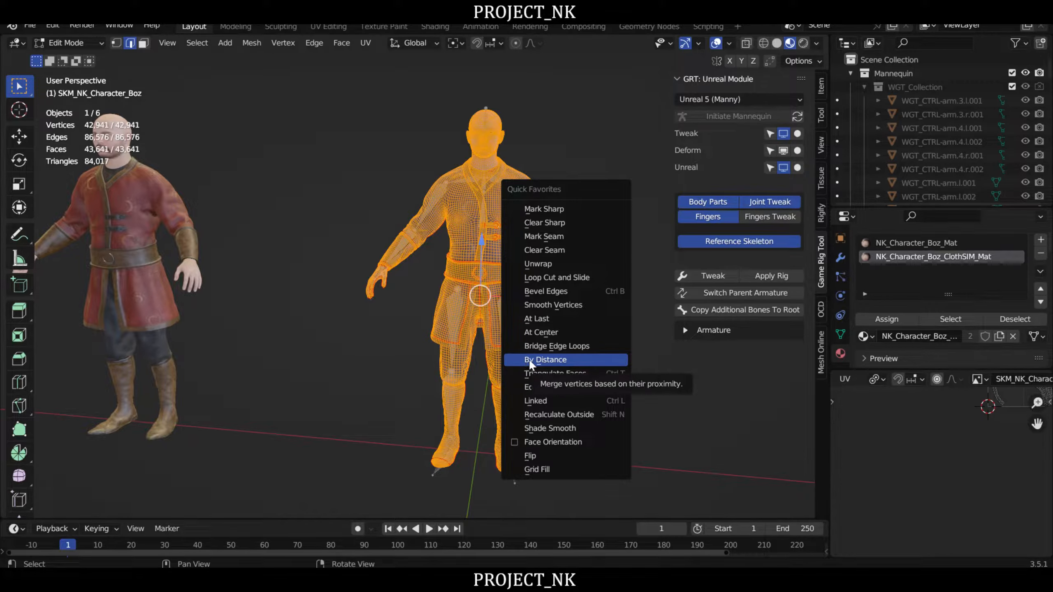
click(538, 359)
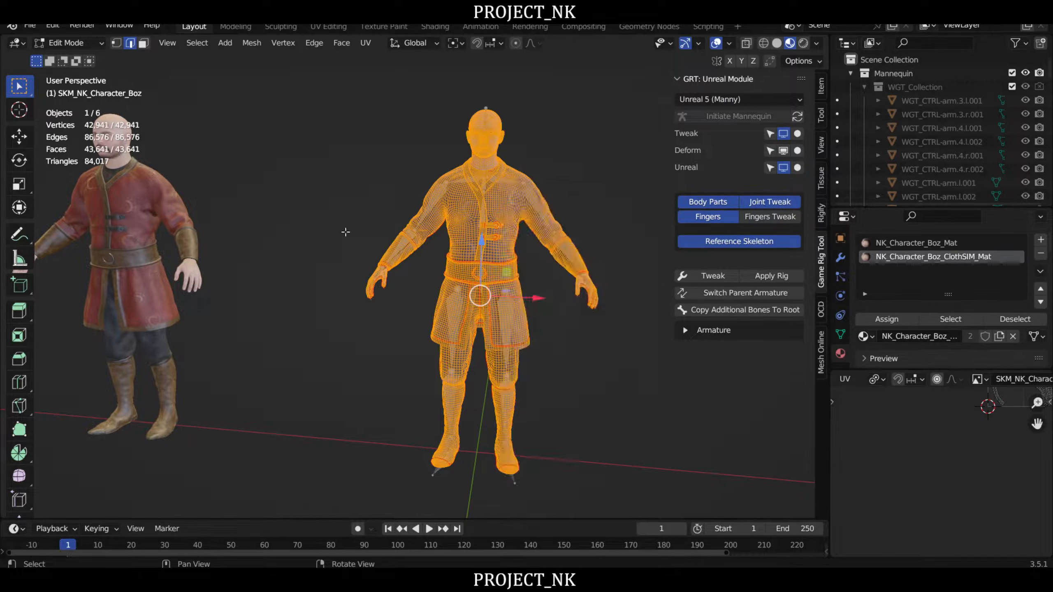
click(334, 44)
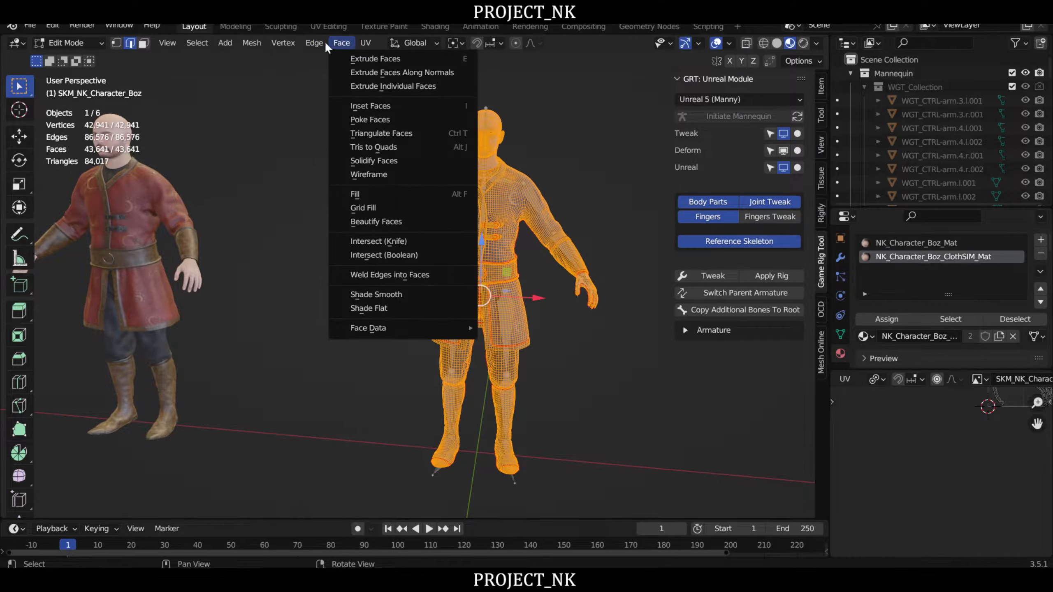
mouse_move(271, 45)
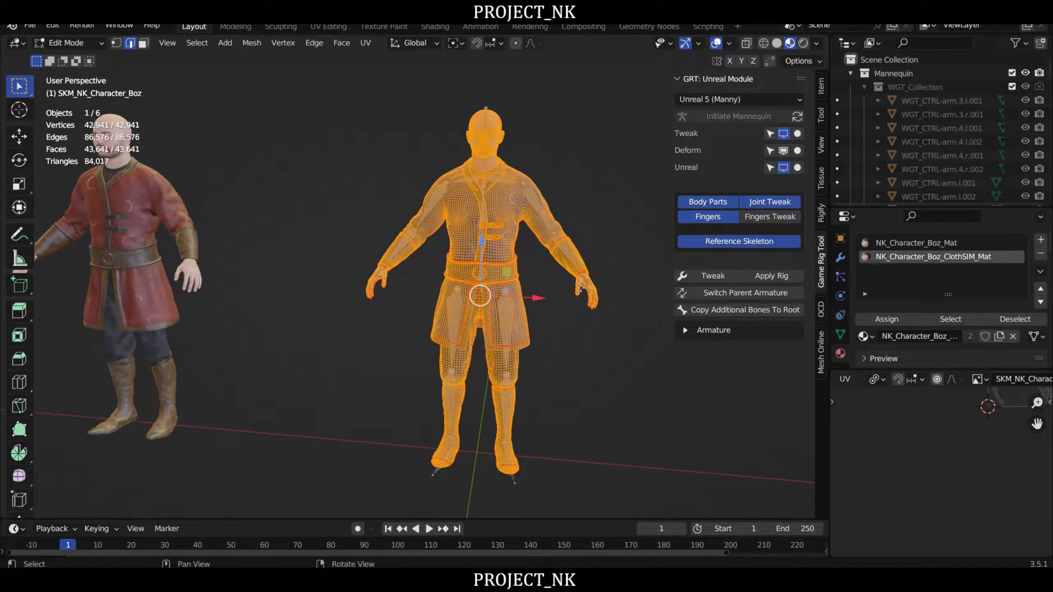
right_drag(365, 254, 402, 255)
key(F3)
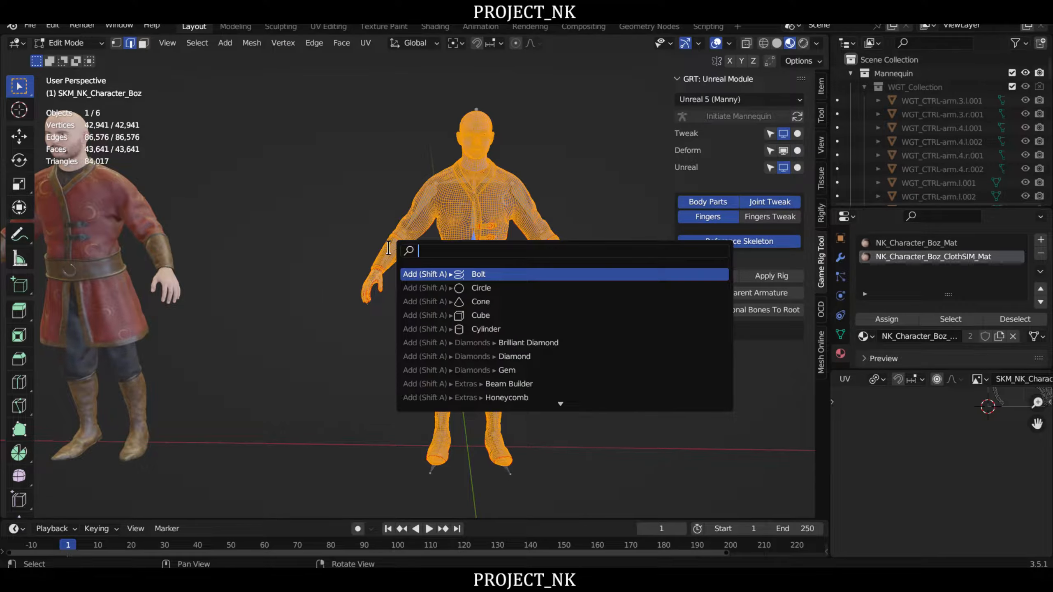
text(mer)
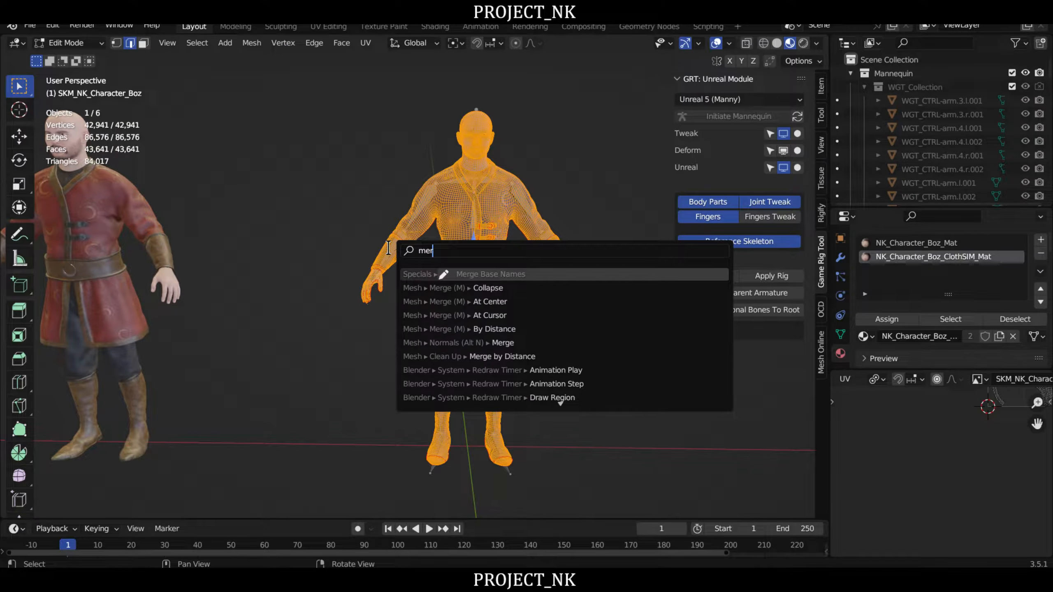
text(ge)
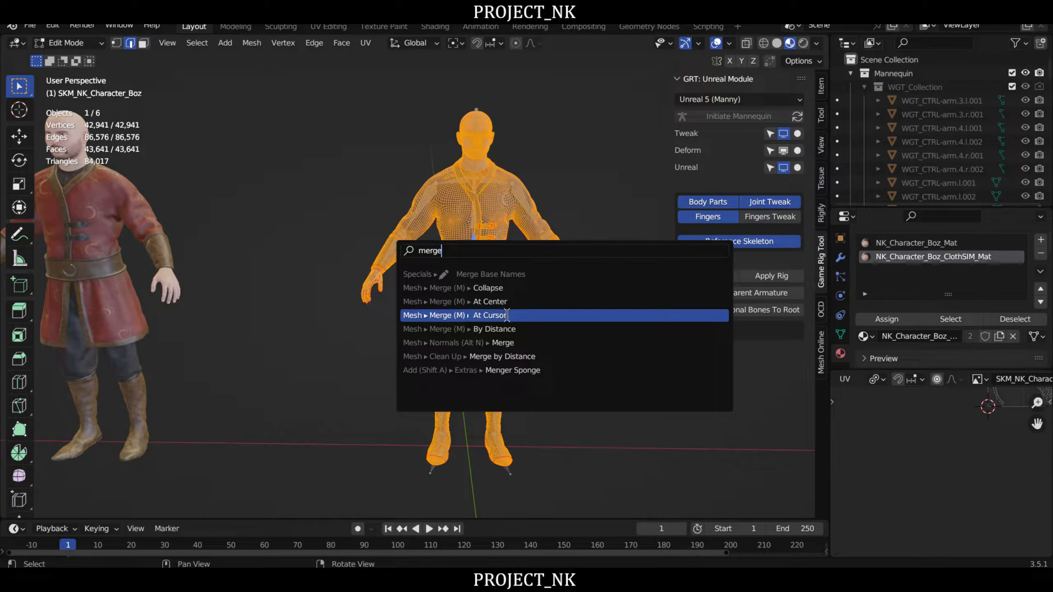
click(487, 330)
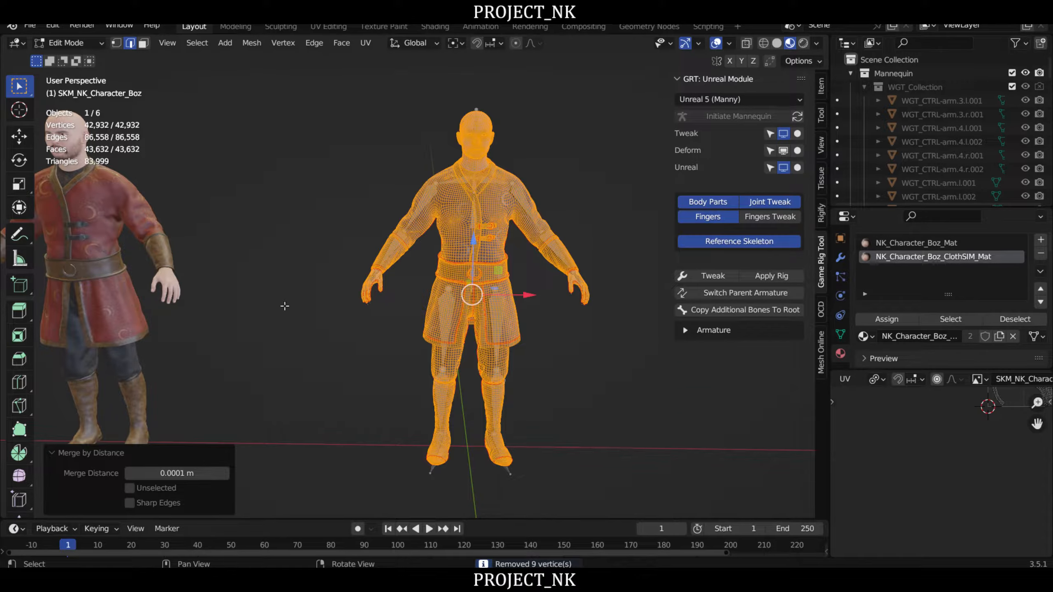
- Return to Object Mode, add the Deform armature to the selection and retry parenting the merged mesh with Automatic Weights
middle_drag(576, 359, 570, 389)
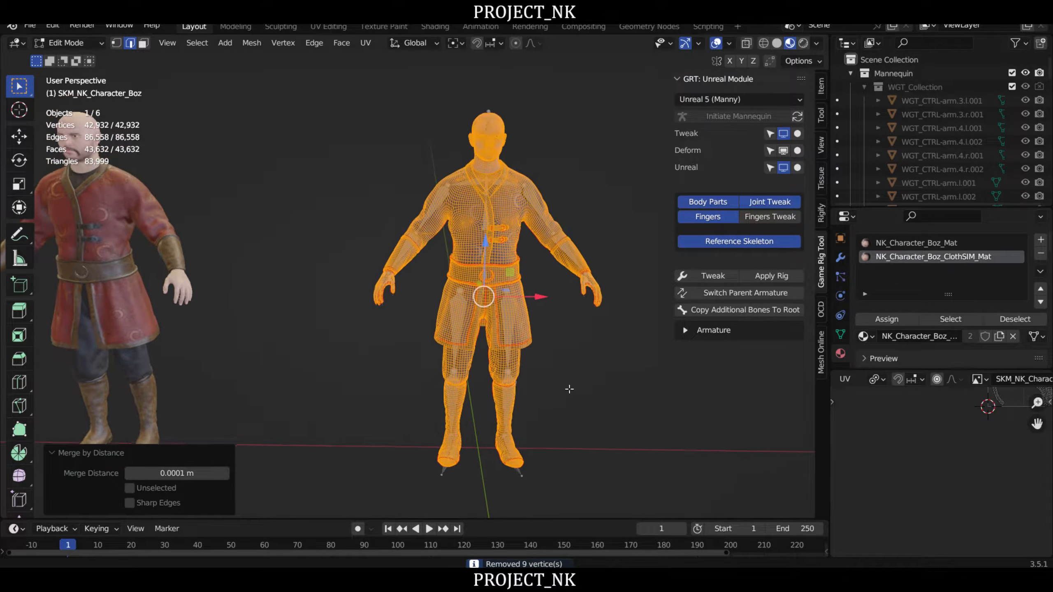
key(Tab)
scroll(544, 288, up, 3)
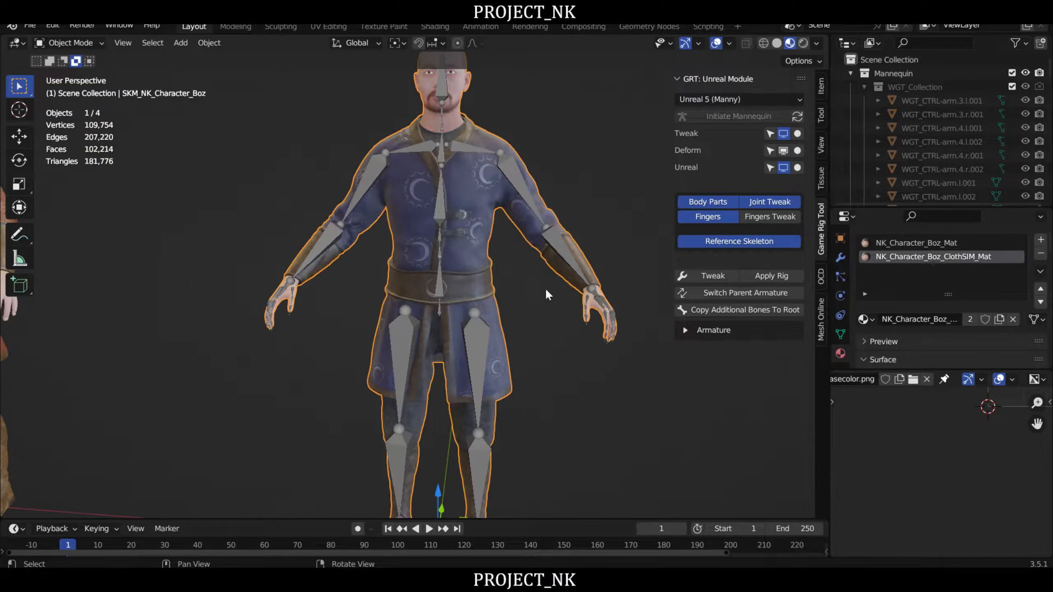
shift+click(517, 179)
key(ctrl+p)
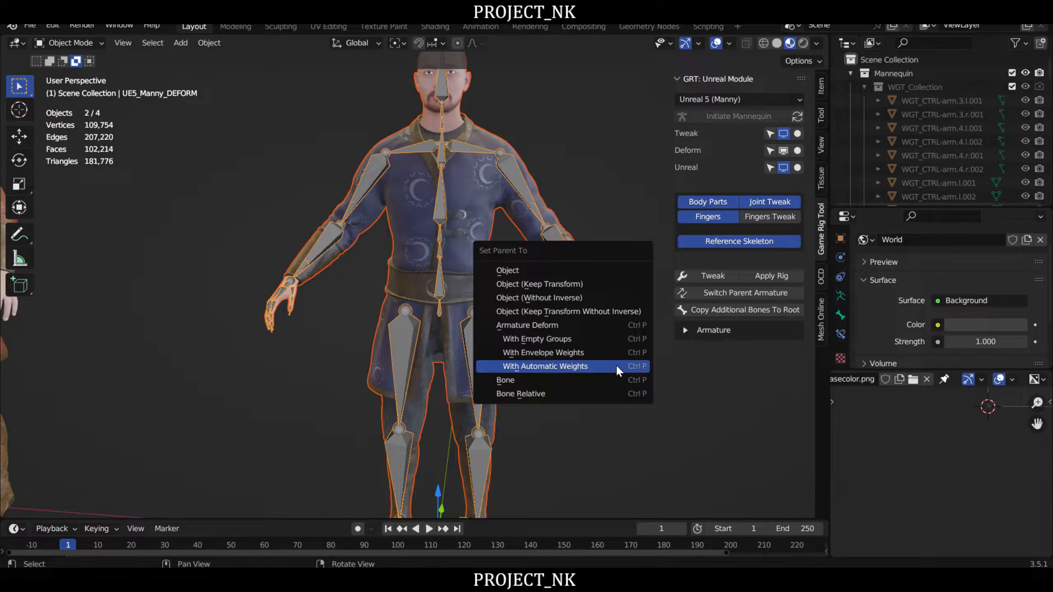
click(578, 365)
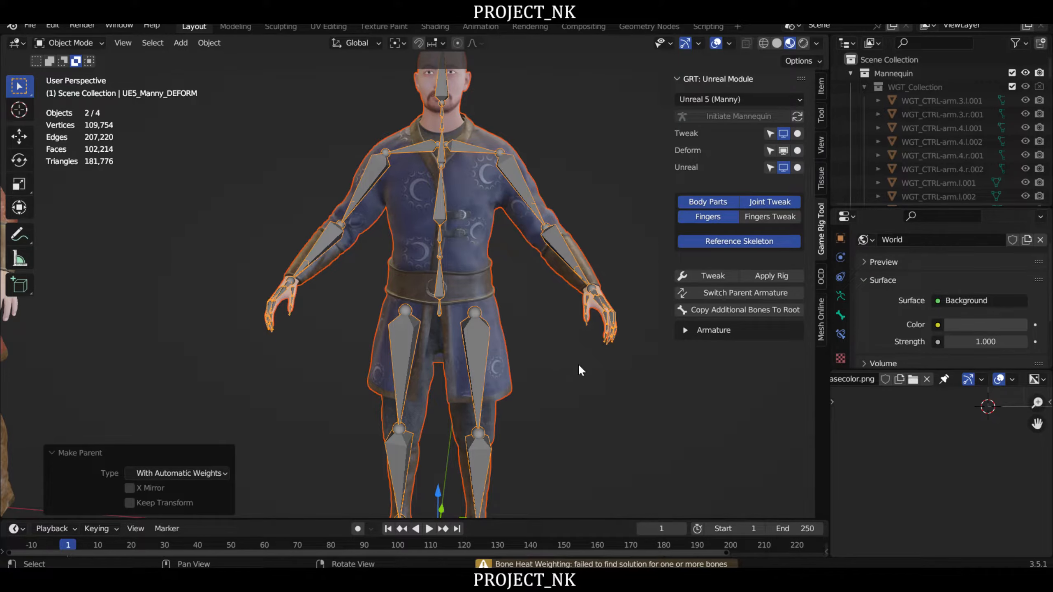
- Reopen the Boz mesh in Edit Mode and merge all its vertices by distance at 0.0005 m
click(485, 254)
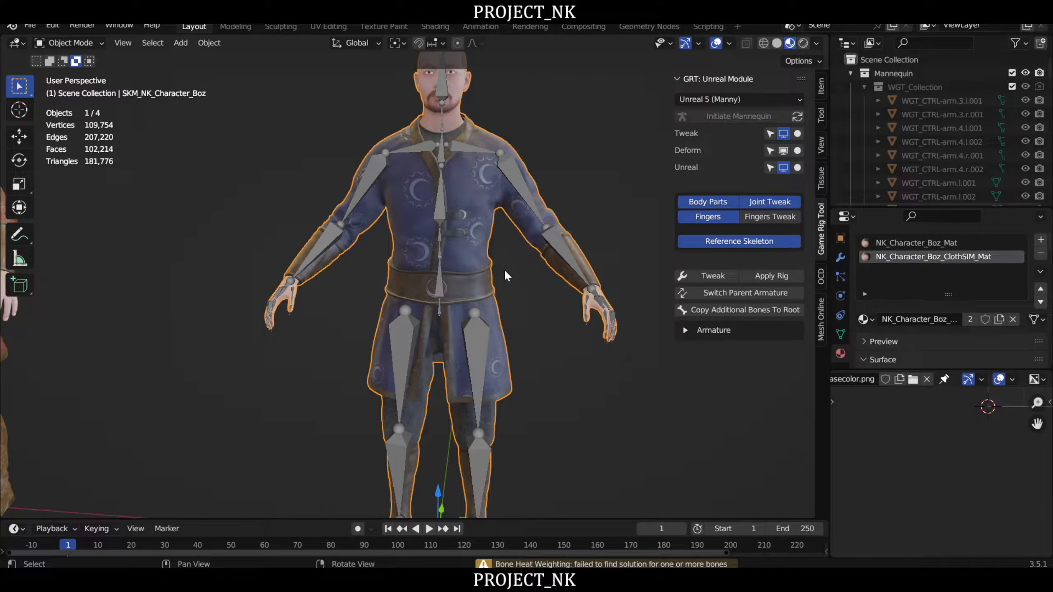
key(Tab)
scroll(538, 369, down, 2)
key(q)
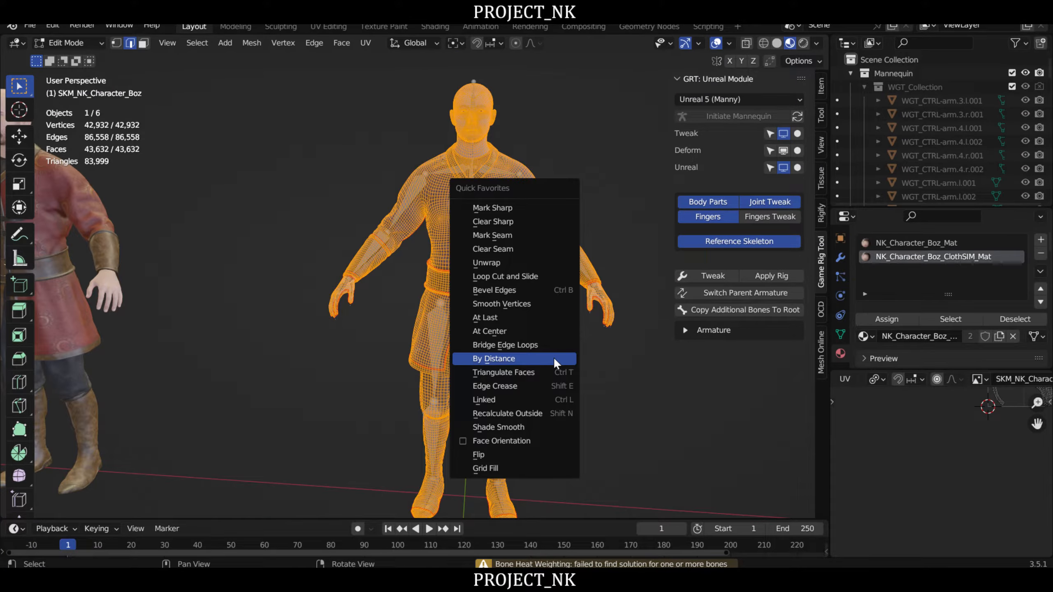
click(500, 359)
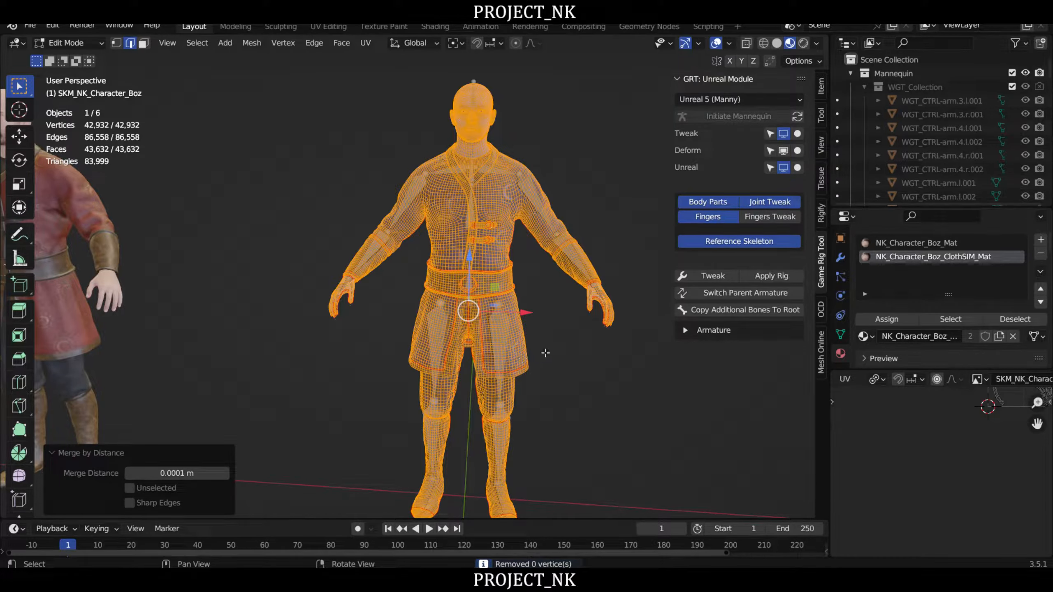
click(179, 473)
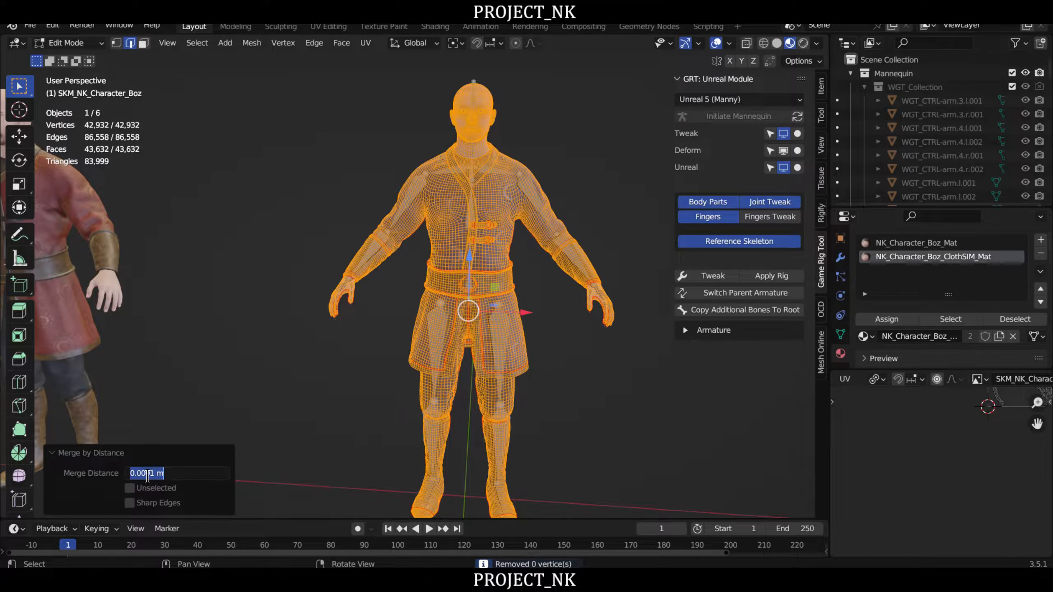
click(153, 474)
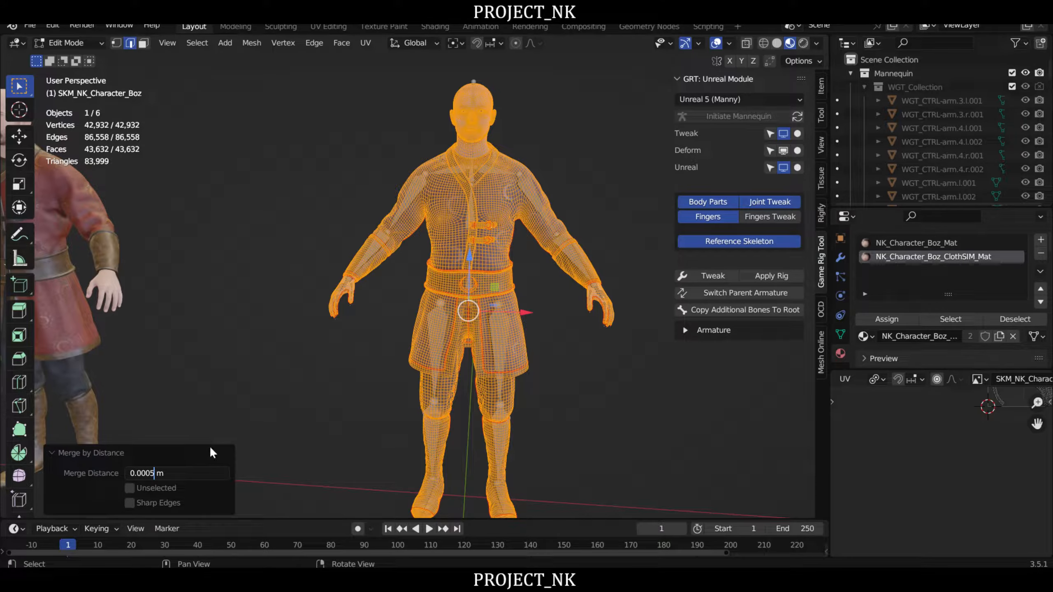
key(Return)
middle_drag(385, 291, 634, 450)
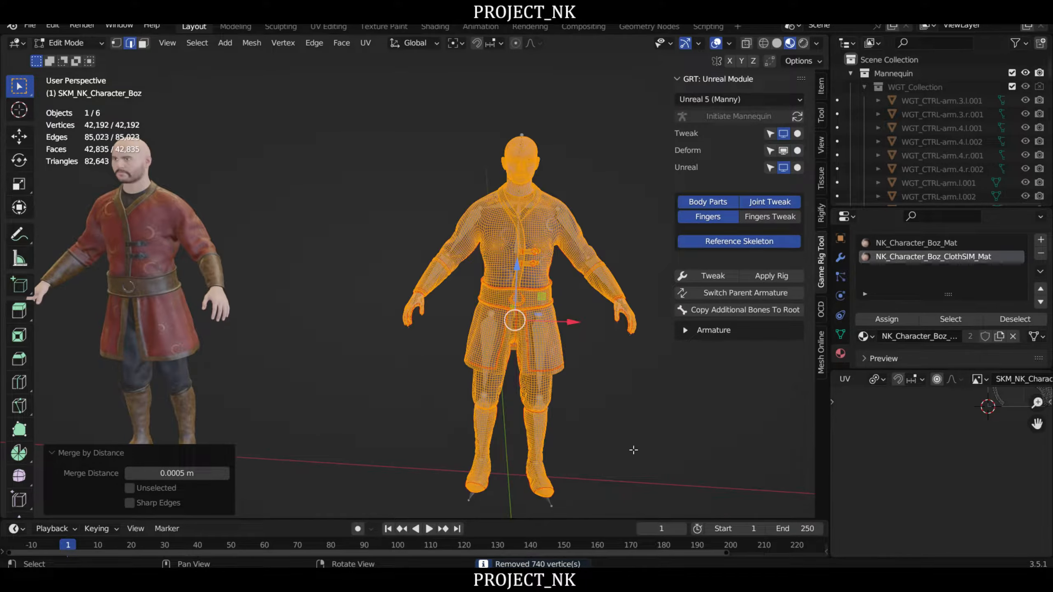
- Back in Object Mode, select the mesh with the UE5_Manny_DEFORM armature and try Automatic Weights parenting once more
key(Tab)
scroll(528, 285, up, 4)
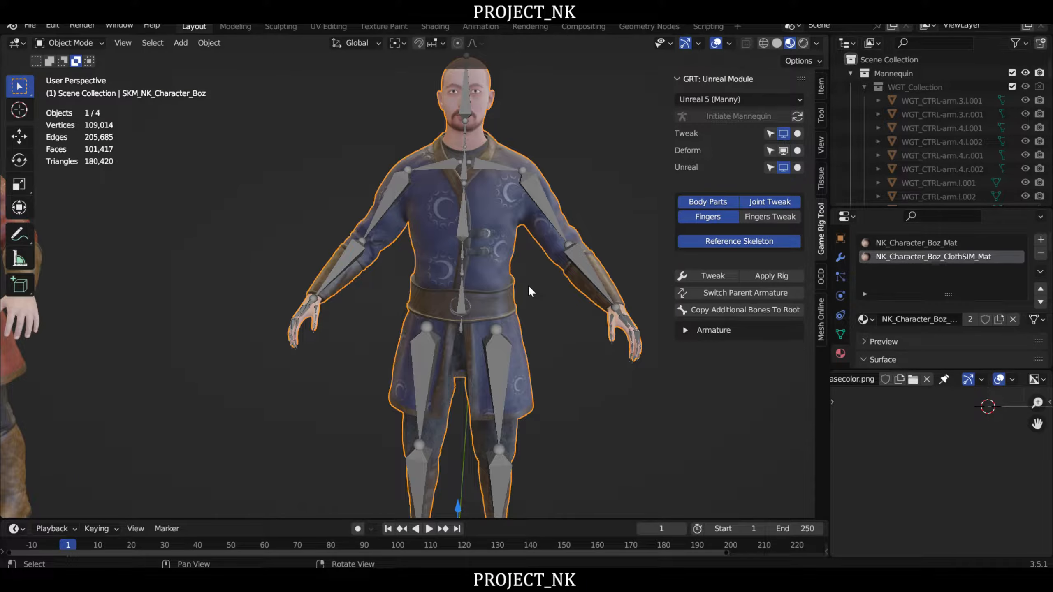
shift+click(543, 192)
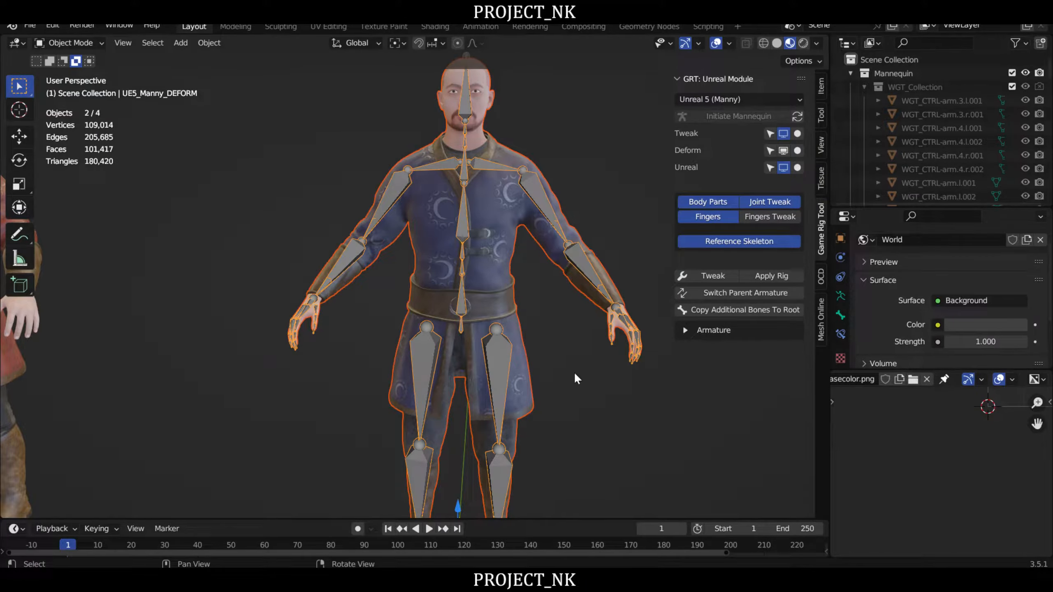
key(ctrl+p)
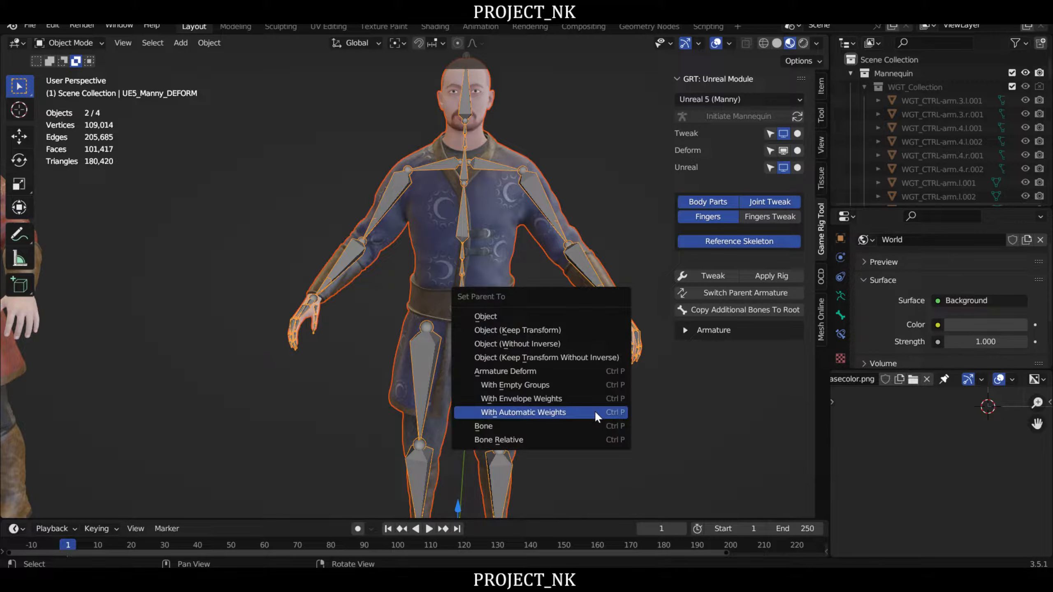
click(562, 417)
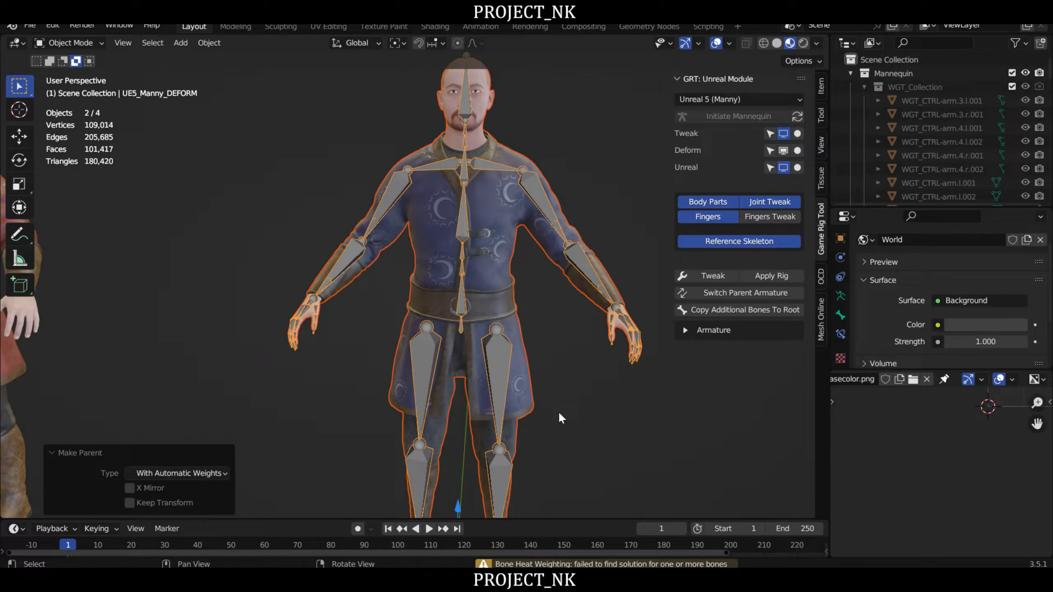
- Select all of the Boz mesh's geometry in Edit Mode again and merge its vertices by distance at 0.001 m
click(504, 269)
middle_drag(575, 416, 579, 380)
scroll(581, 396, down, 1)
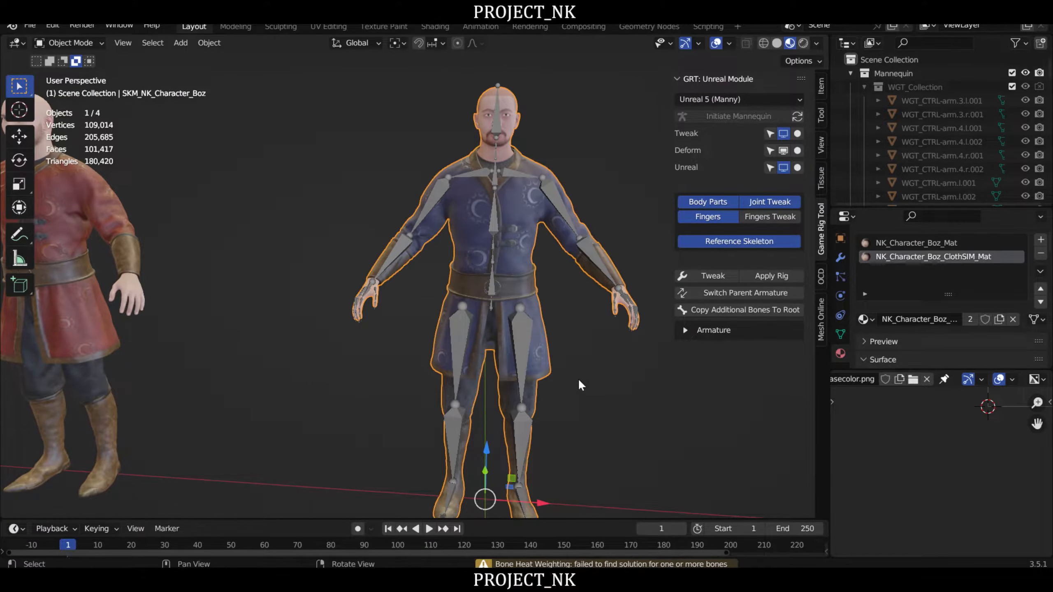
key(Tab)
key(alt+a)
key(a)
key(q)
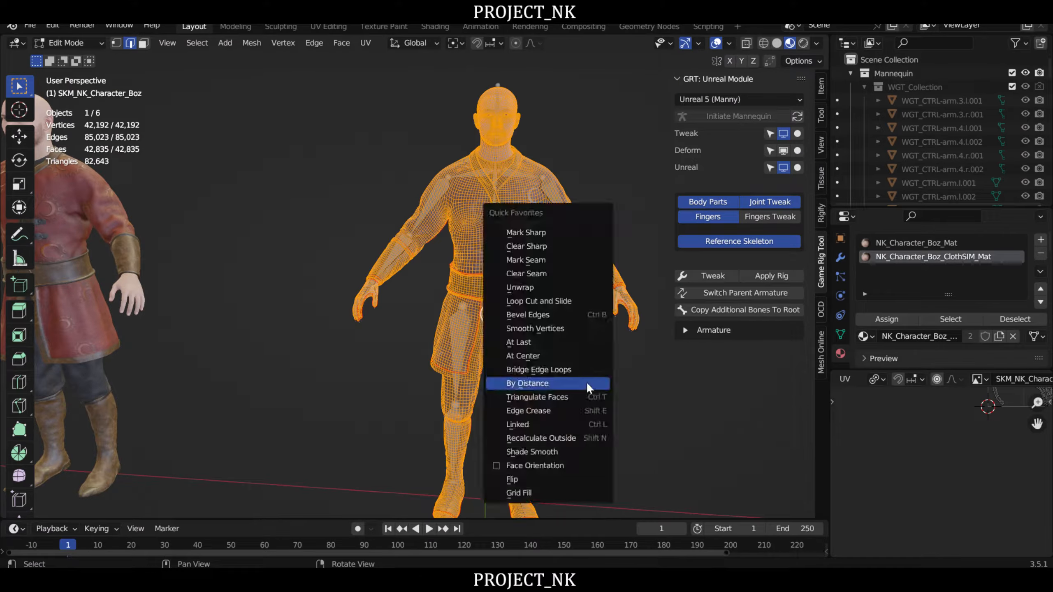
click(539, 384)
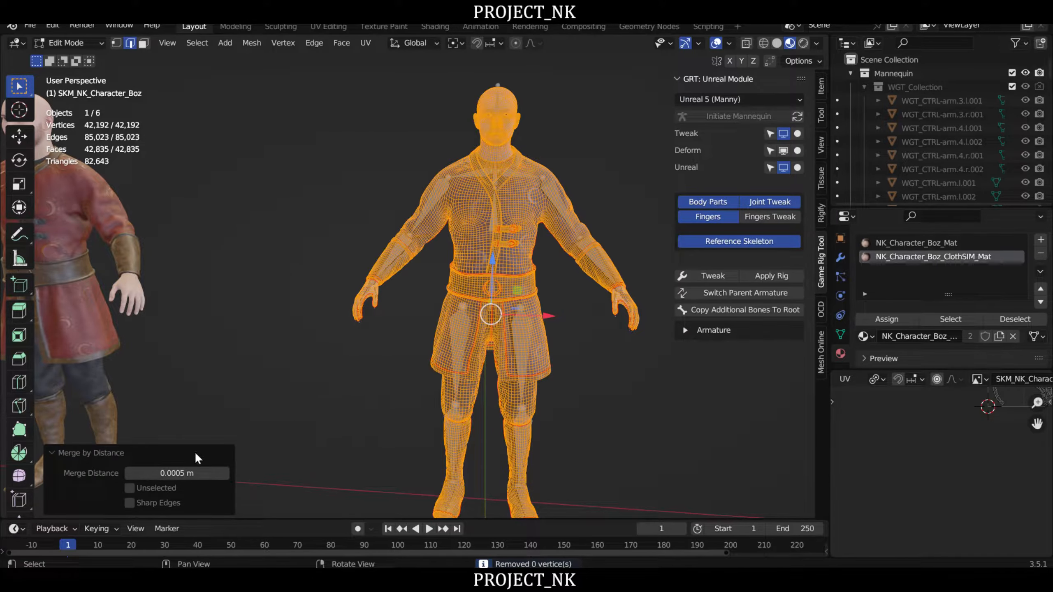
click(163, 474)
click(153, 473)
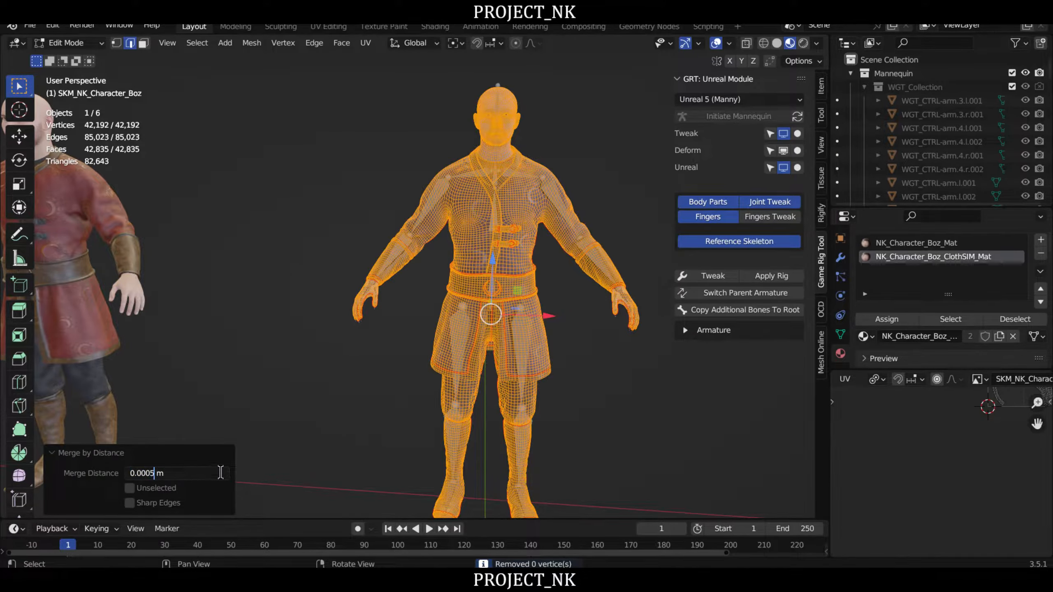
key(BackSpace)
key(Left)
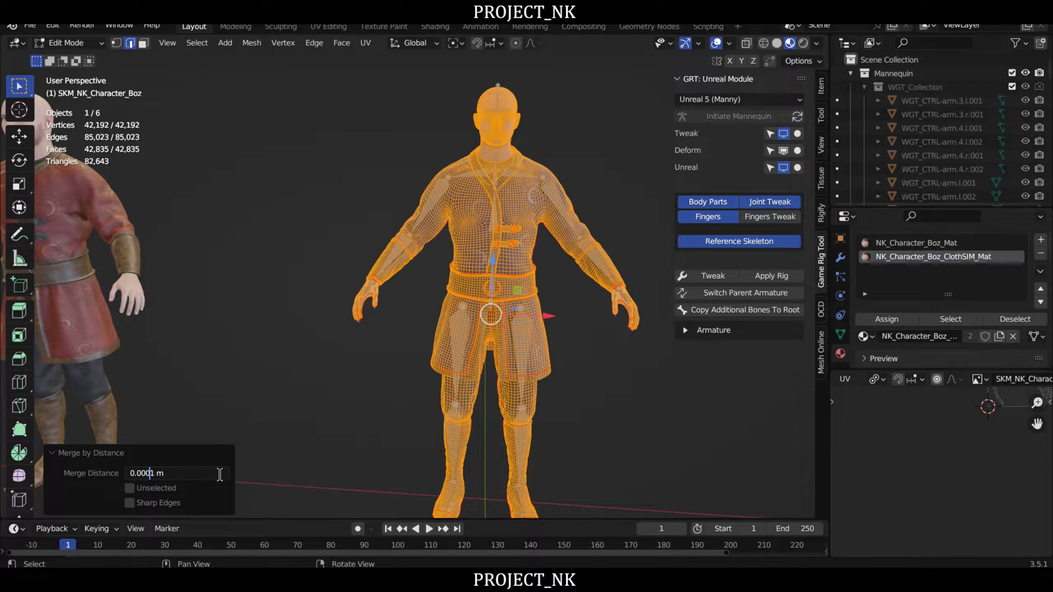
key(Return)
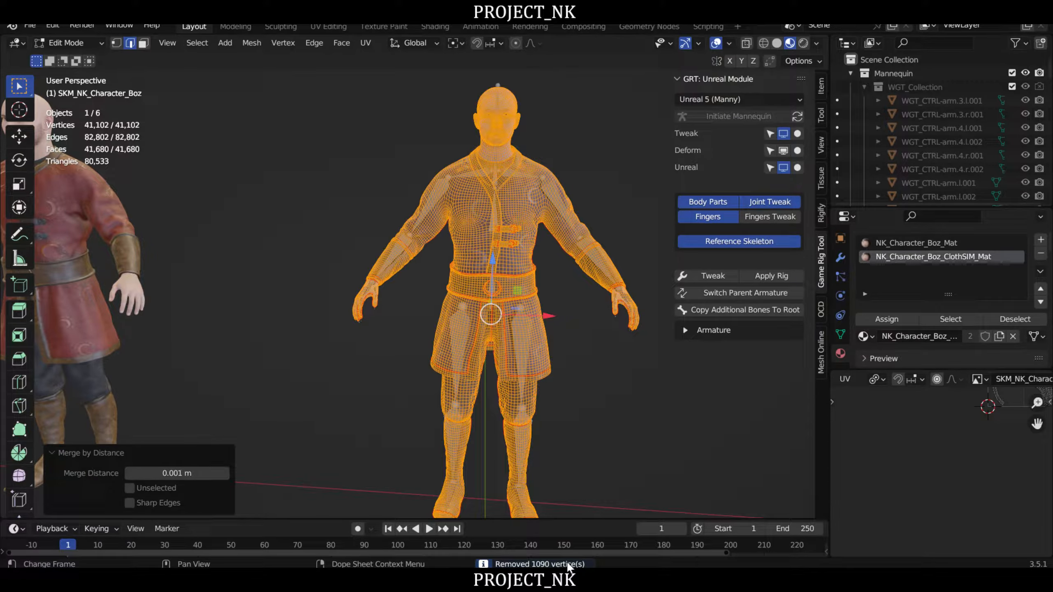
scroll(614, 354, down, 3)
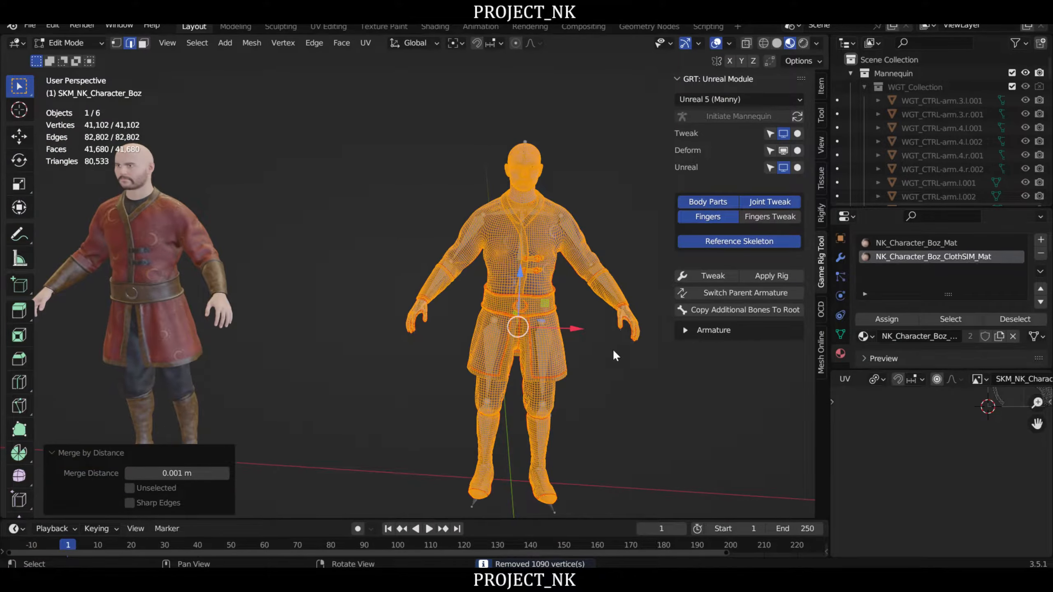
- Leave Edit Mode and make the SKM_NK_Character_Boz mesh the only selected object
key(Tab)
click(578, 304)
click(541, 259)
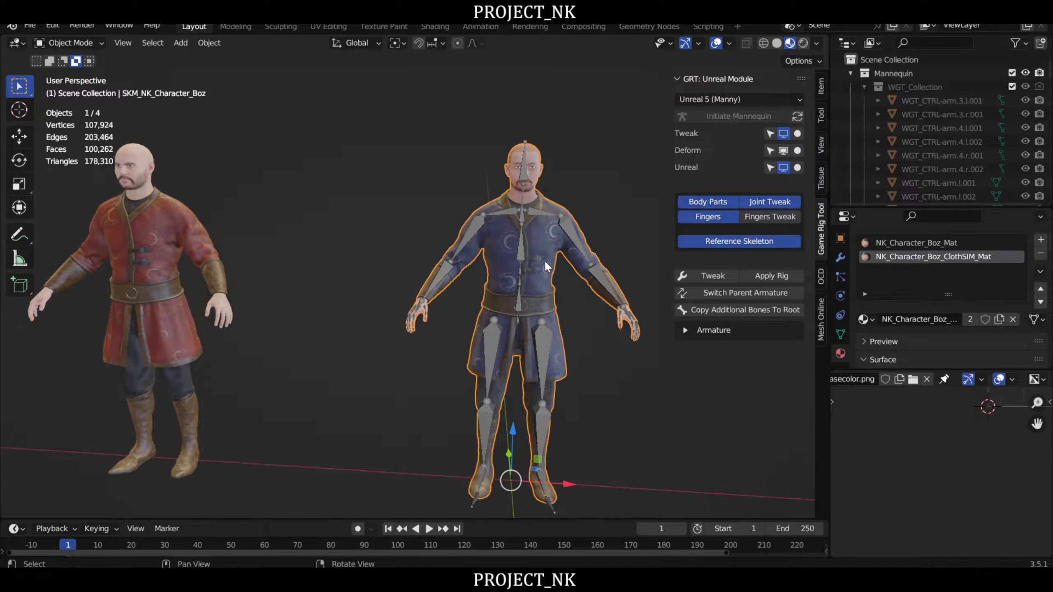
- Parent the SKM_NK_Character_Boz mesh to the UE5_Manny_DEFORM armature using Automatic Weights
scroll(544, 260, up, 2)
shift+click(568, 217)
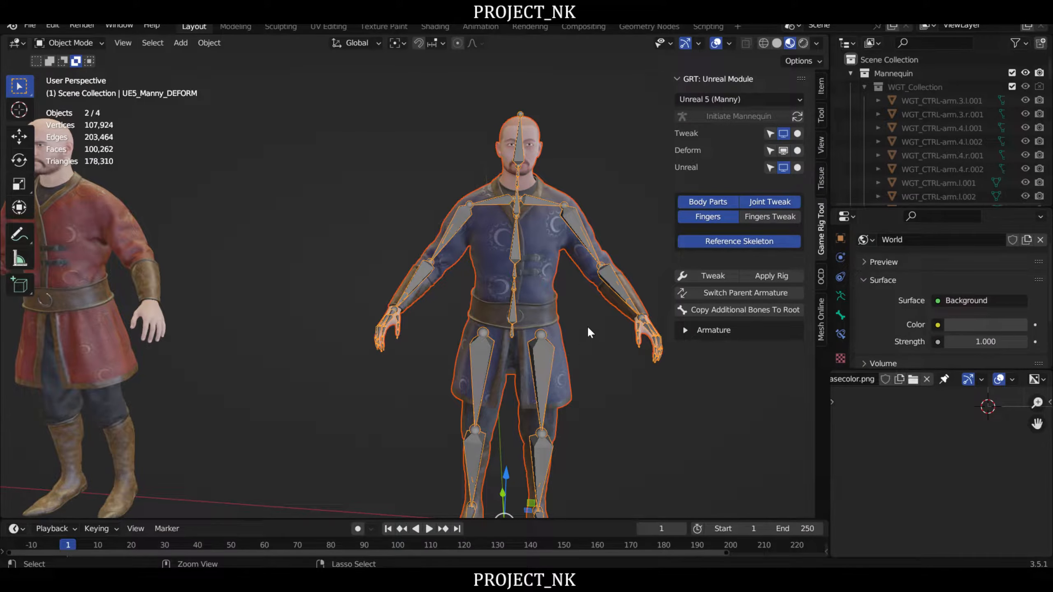
key(ctrl+p)
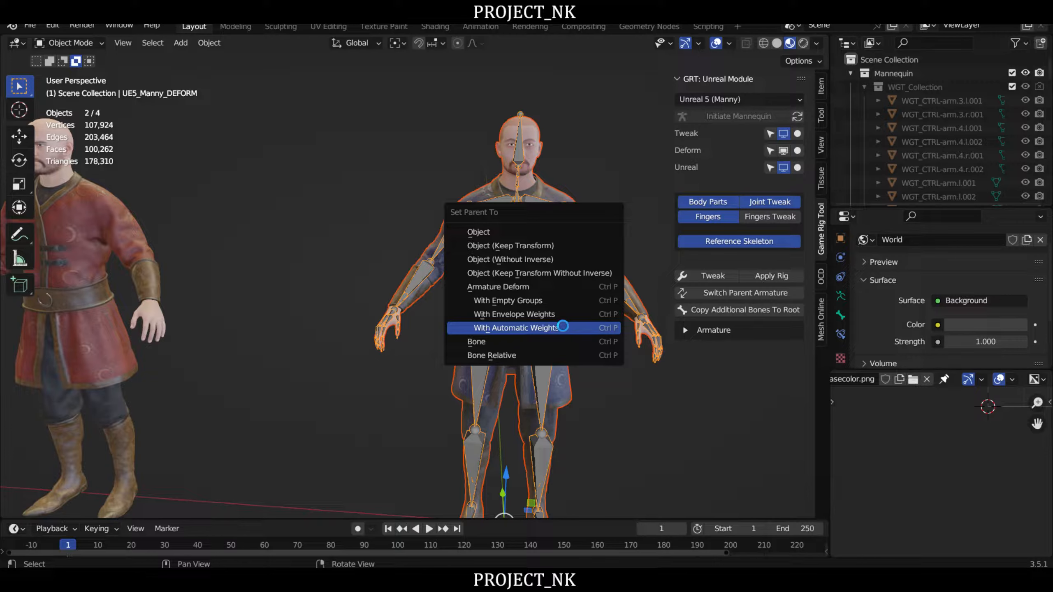
click(563, 328)
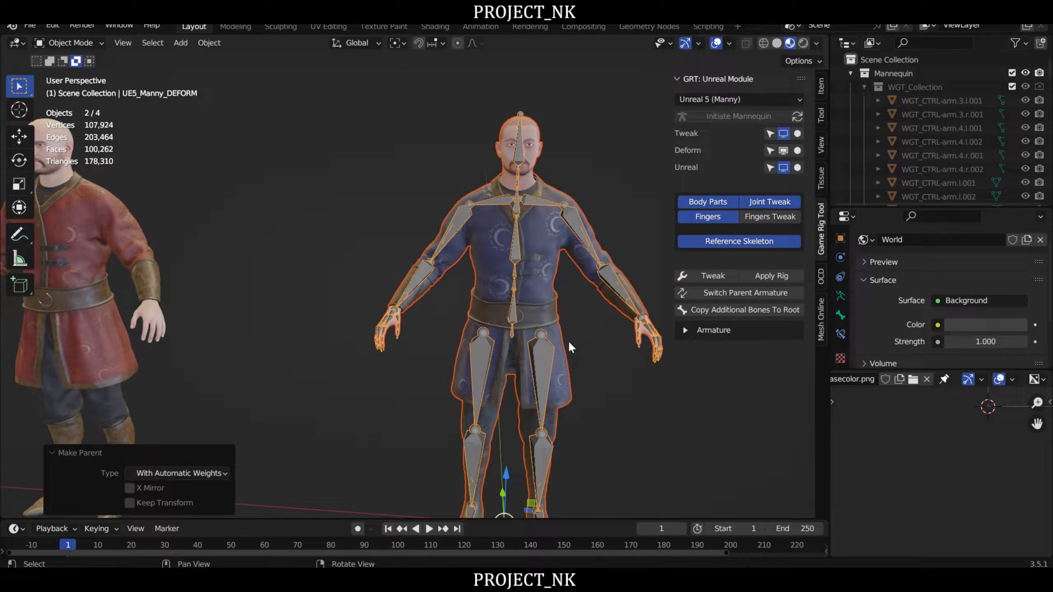
middle_drag(555, 322, 543, 342)
right_drag(542, 339, 543, 340)
scroll(543, 339, up, 3)
middle_drag(527, 332, 545, 358)
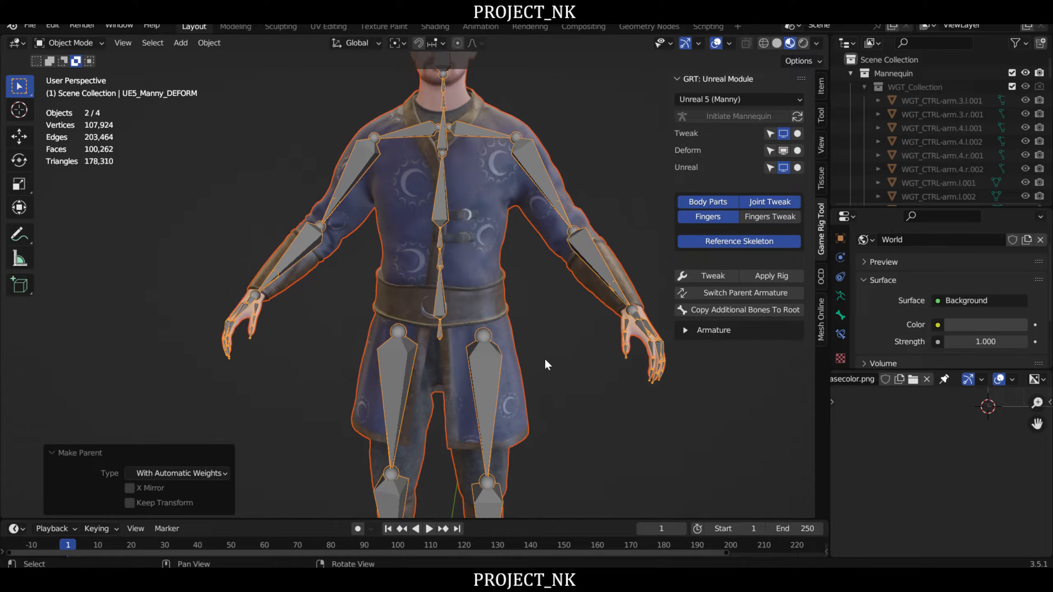
scroll(545, 327, down, 1)
right_drag(544, 326, 517, 306)
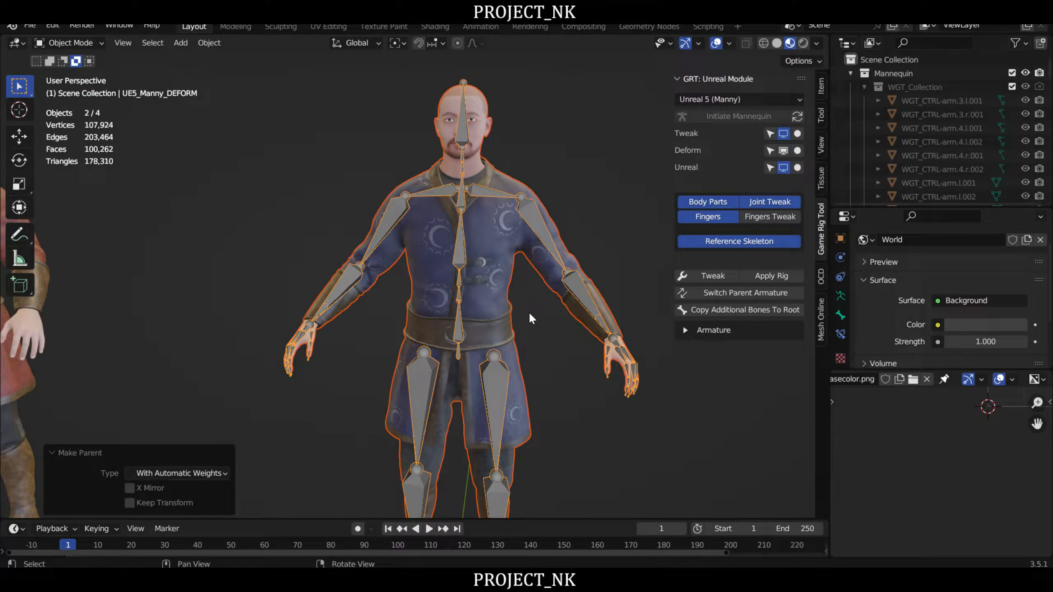
- Open only the Boz mesh in Edit Mode with all its geometry selected, and maximize the UV editor
click(532, 314)
click(485, 254)
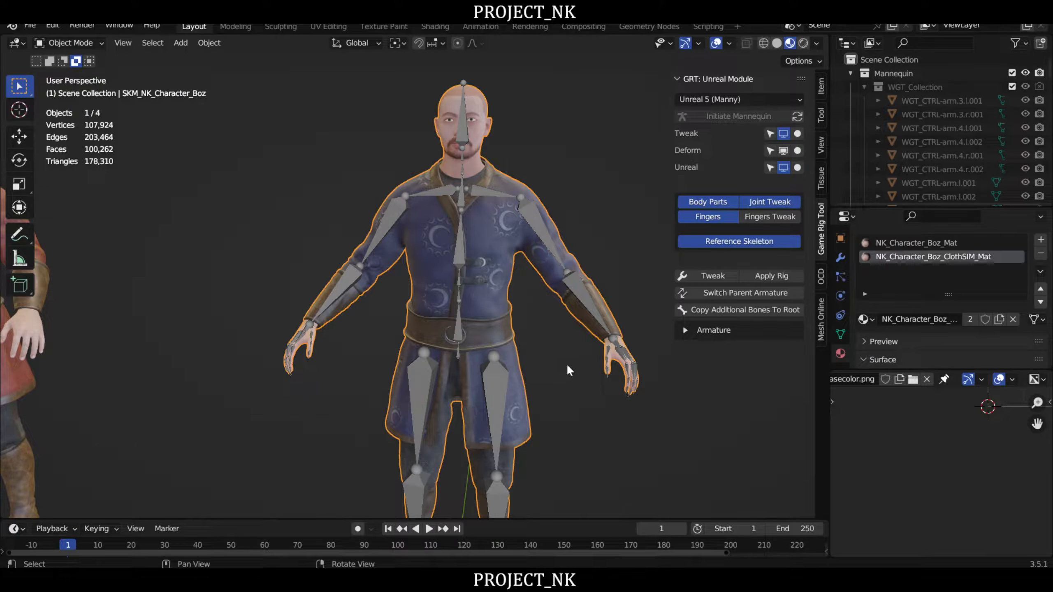
scroll(549, 311, up, 2)
key(Tab)
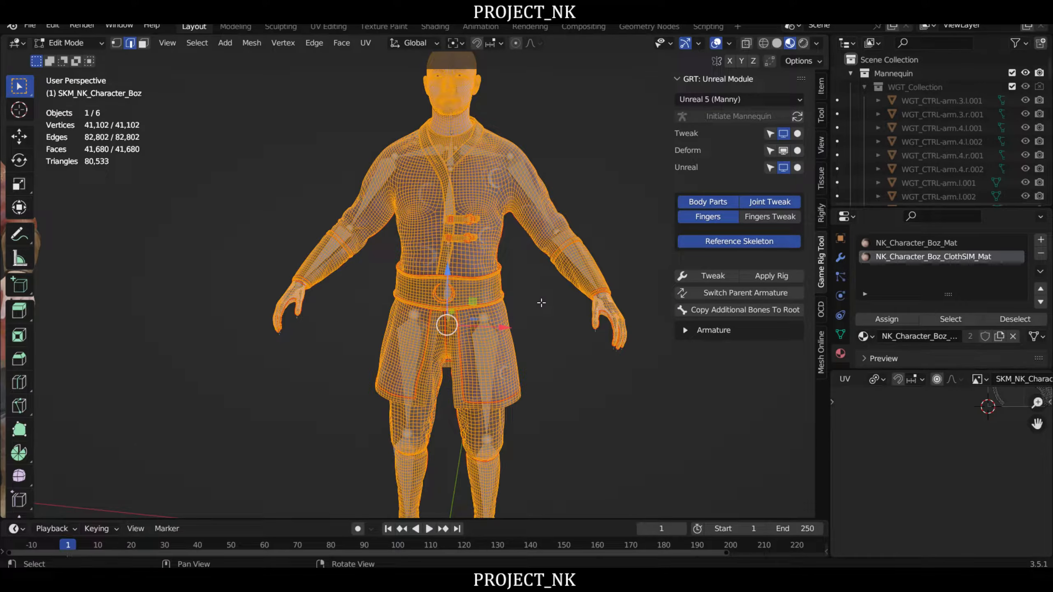
click(544, 303)
key(a)
key(ctrl+space)
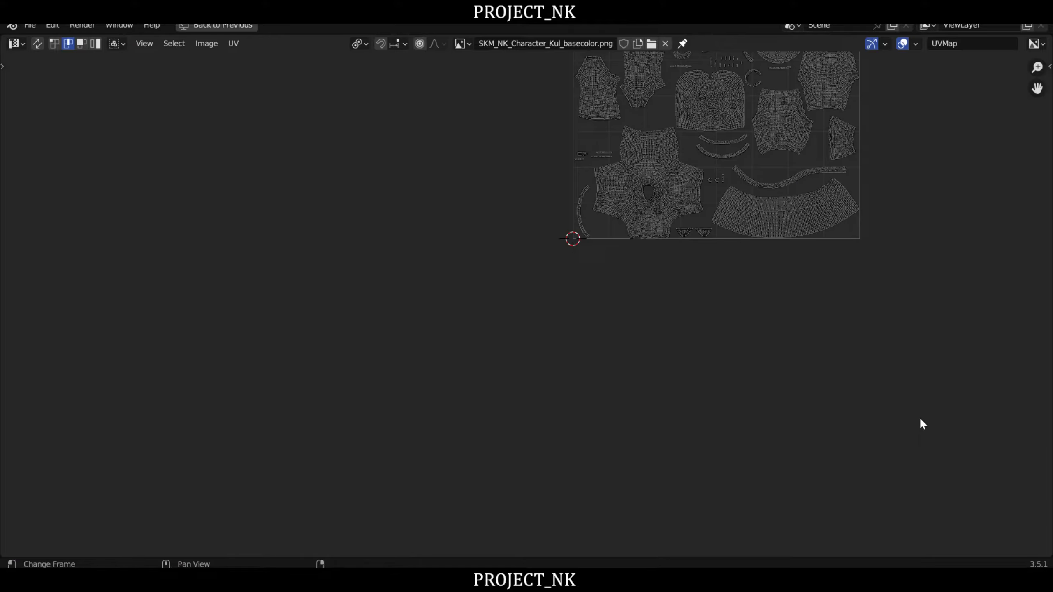
- Examine the Boz mesh's UV islands across the whole layout, then restore the workspace and return to Object Mode
middle_drag(751, 259, 707, 429)
scroll(655, 251, up, 4)
middle_drag(655, 248, 636, 422)
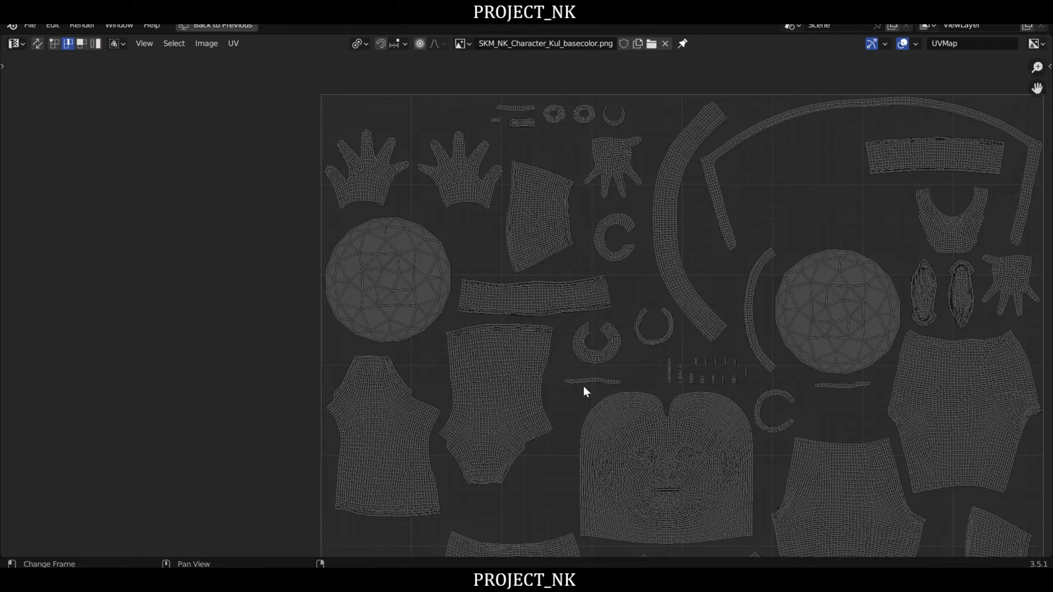
scroll(494, 238, up, 4)
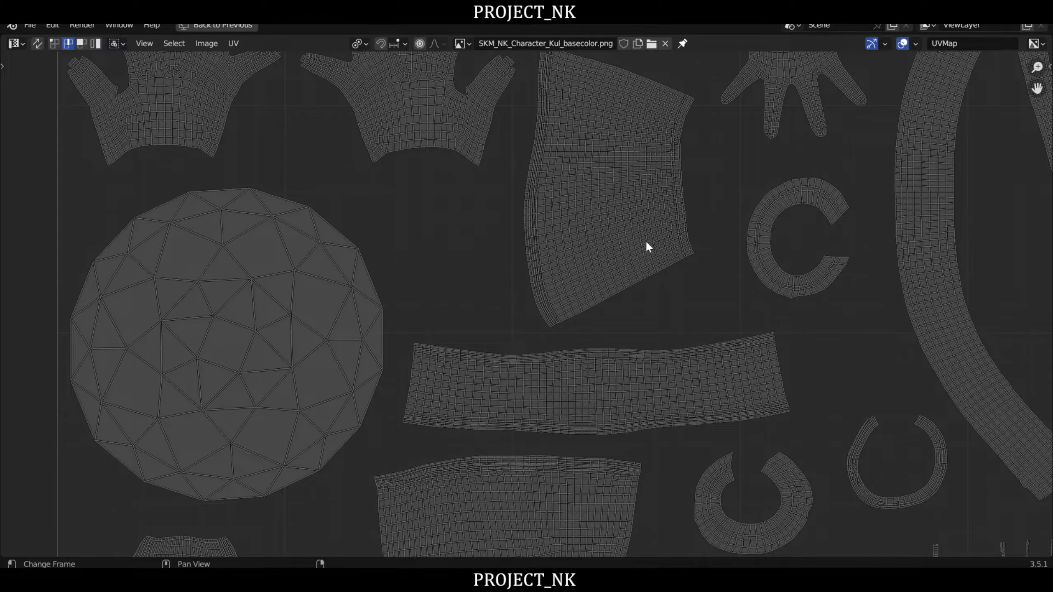
scroll(645, 243, down, 2)
middle_drag(627, 292, 239, 353)
middle_drag(656, 339, 734, 228)
scroll(733, 229, up, 2)
scroll(734, 228, down, 3)
middle_drag(720, 318, 698, 194)
scroll(698, 194, down, 2)
middle_drag(543, 344, 648, 173)
scroll(691, 169, up, 3)
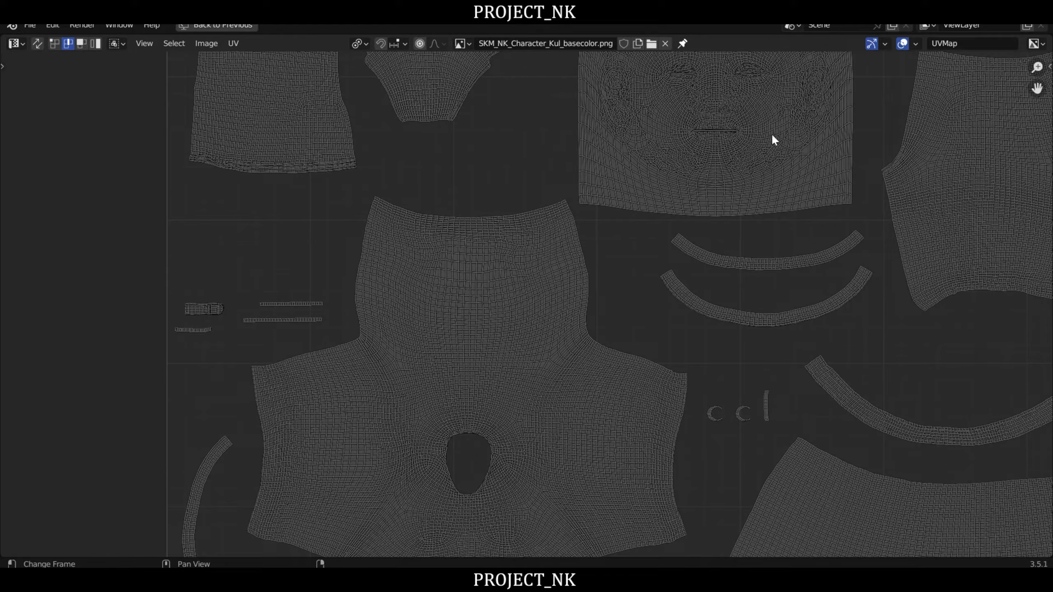
middle_drag(804, 354, 545, 223)
scroll(681, 342, down, 4)
middle_drag(610, 174, 626, 292)
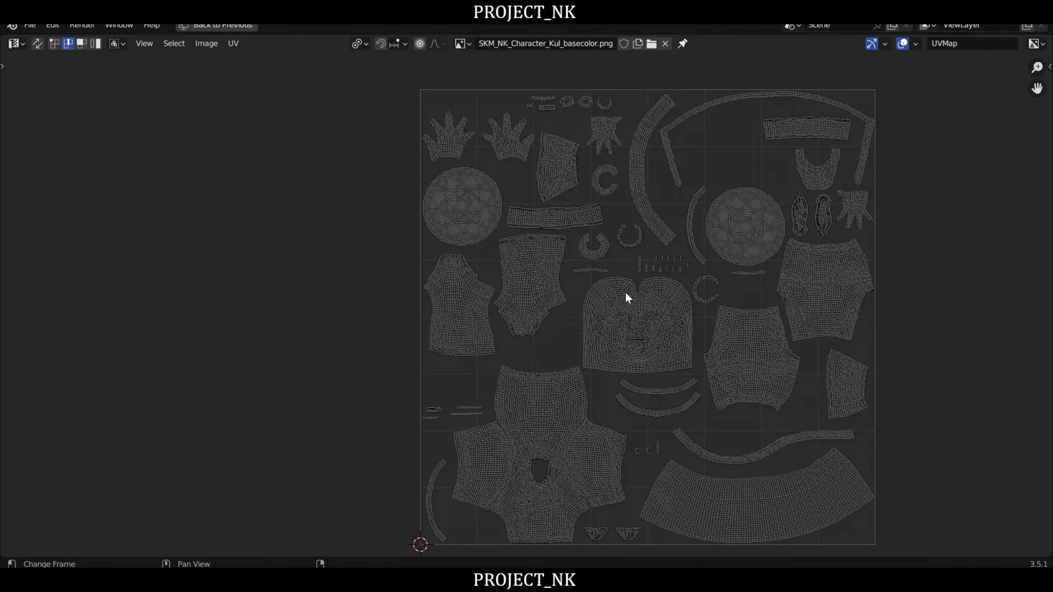
key(ctrl+space)
key(Tab)
- Select the UE5_Manny_DEFORM armature alone and switch it to Pose Mode
mouse_move(555, 329)
right_down()
mouse_move(559, 306)
mouse_move(579, 337)
mouse_move(535, 328)
right_up()
scroll(559, 306, down, 2)
click(580, 338)
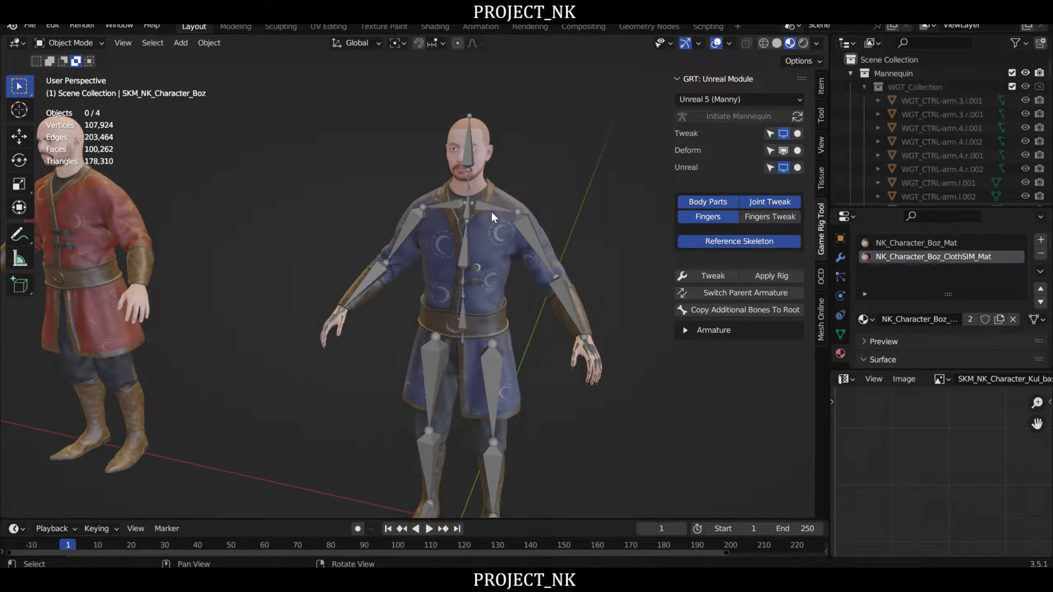
click(529, 226)
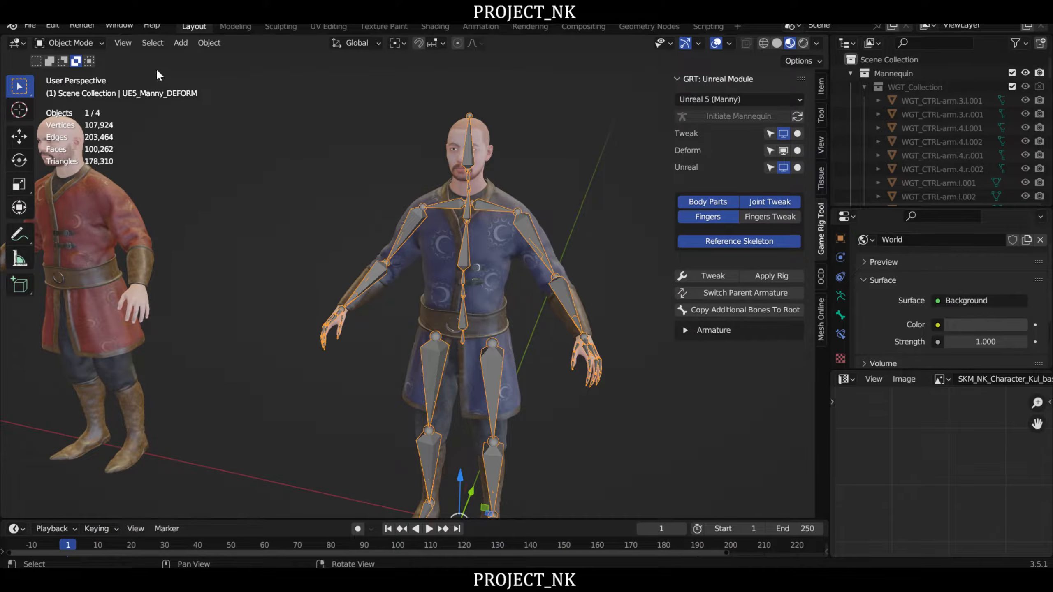
click(63, 43)
click(83, 88)
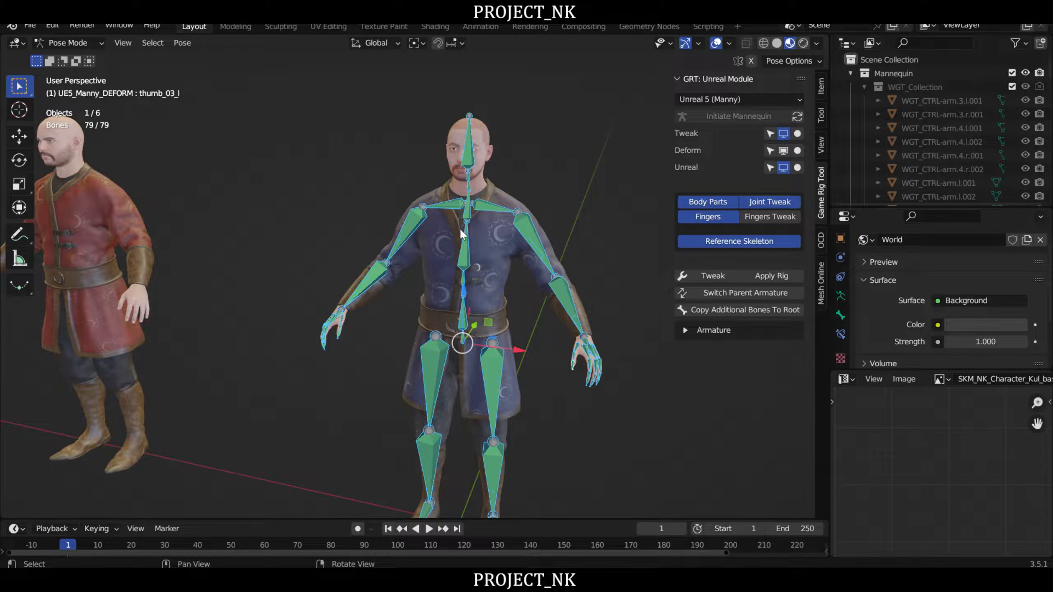
- Test the left arm's deformation by rotating upperarm_l and lowerarm_l upward about 30 degrees each, cancelling both rotations
middle_drag(554, 239, 541, 229)
click(508, 220)
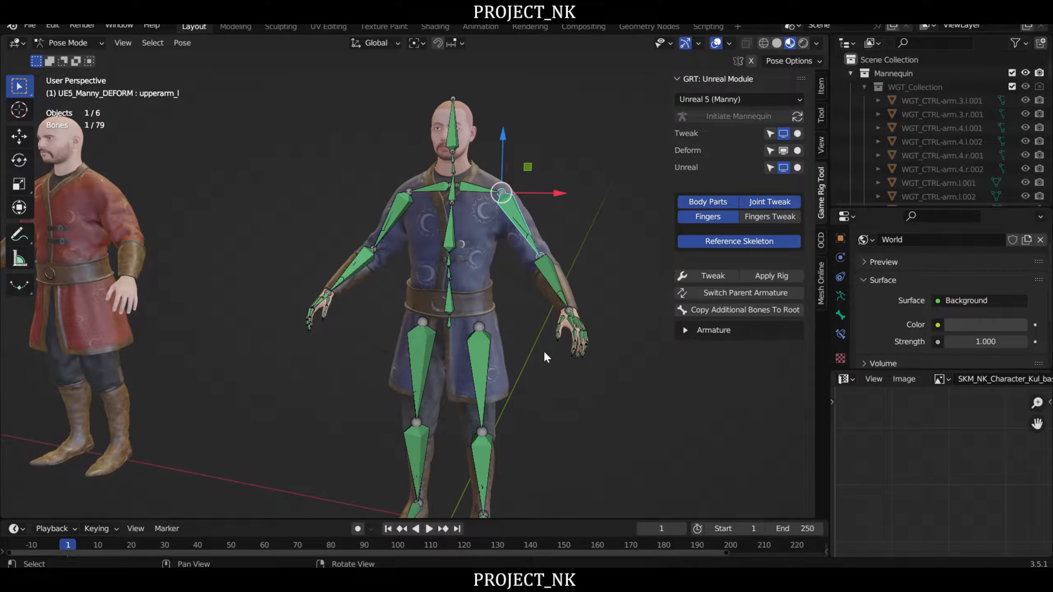
key(r)
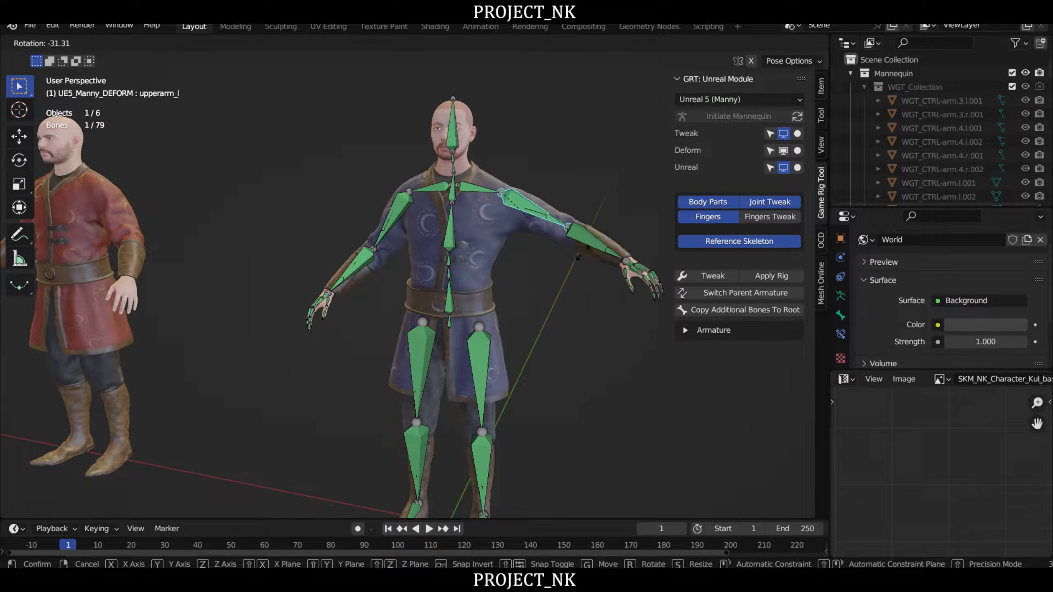
click(538, 312)
click(548, 274)
key(r)
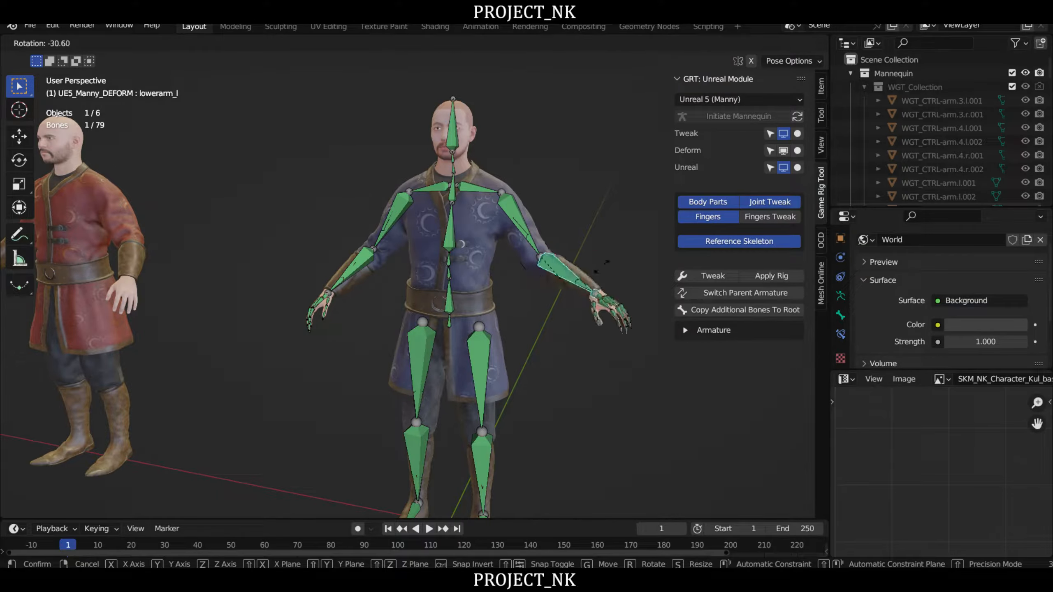
right_click(527, 334)
- Test the left hip's deformation by swinging thigh_l outward about 28 degrees in a front view, cancelling the rotation
middle_drag(528, 330, 533, 298)
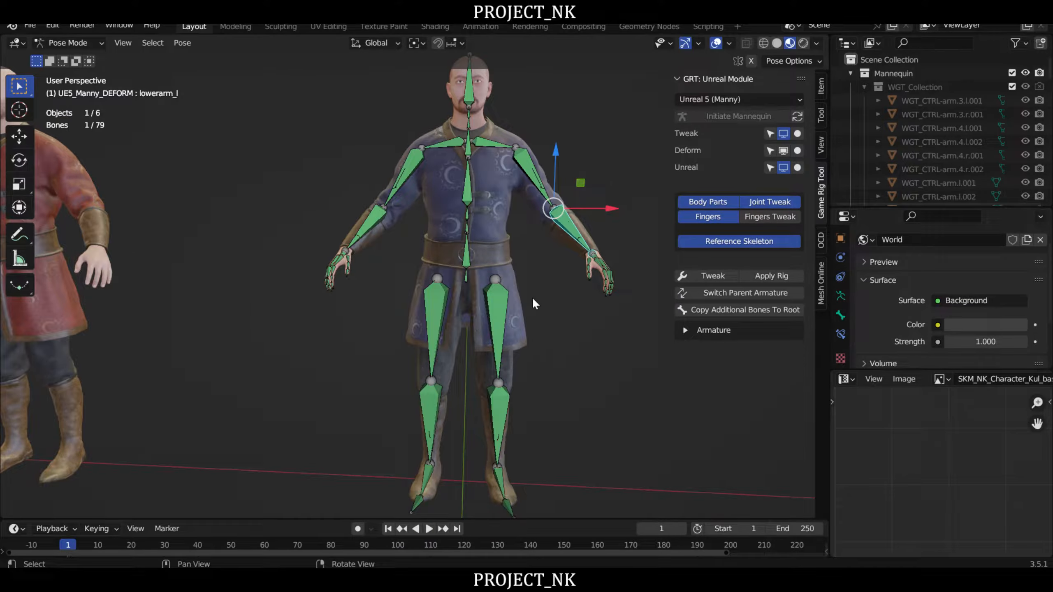
scroll(532, 298, up, 1)
click(493, 313)
key(r)
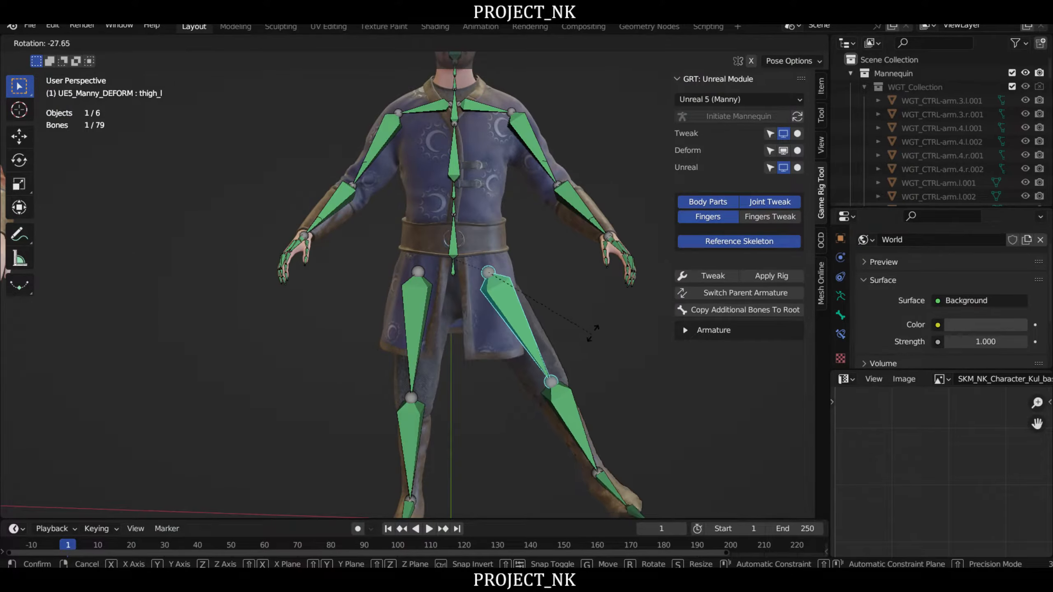
right_click(597, 349)
- Test the tunic and left leg from the side by swinging thigh_l forward up to about 86 degrees, cancelling each rotation
middle_drag(597, 350, 567, 323)
key(r)
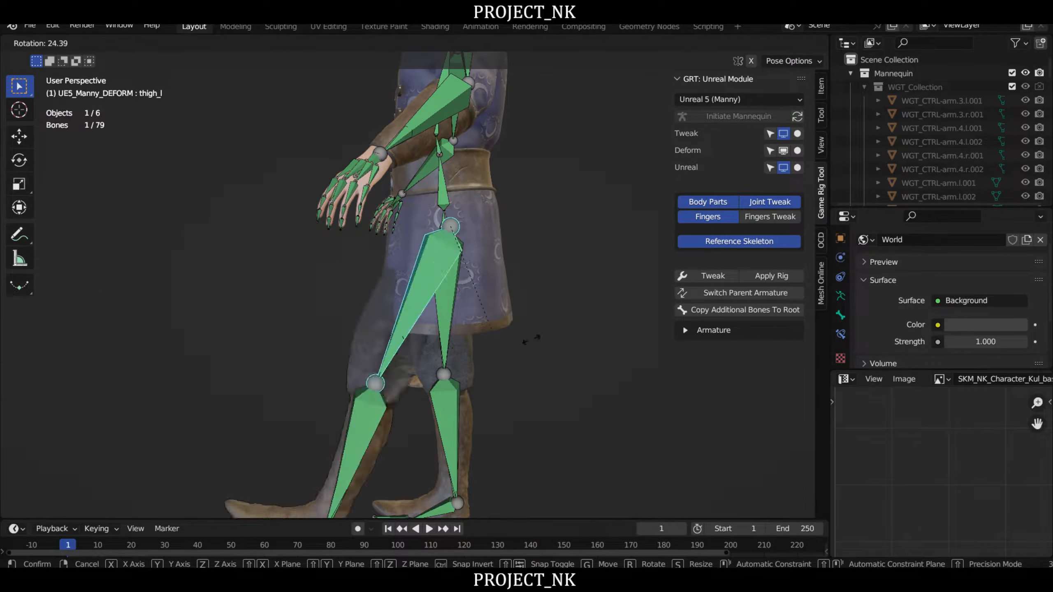
right_click(585, 340)
middle_drag(585, 340, 533, 340)
click(560, 335)
click(476, 306)
key(r)
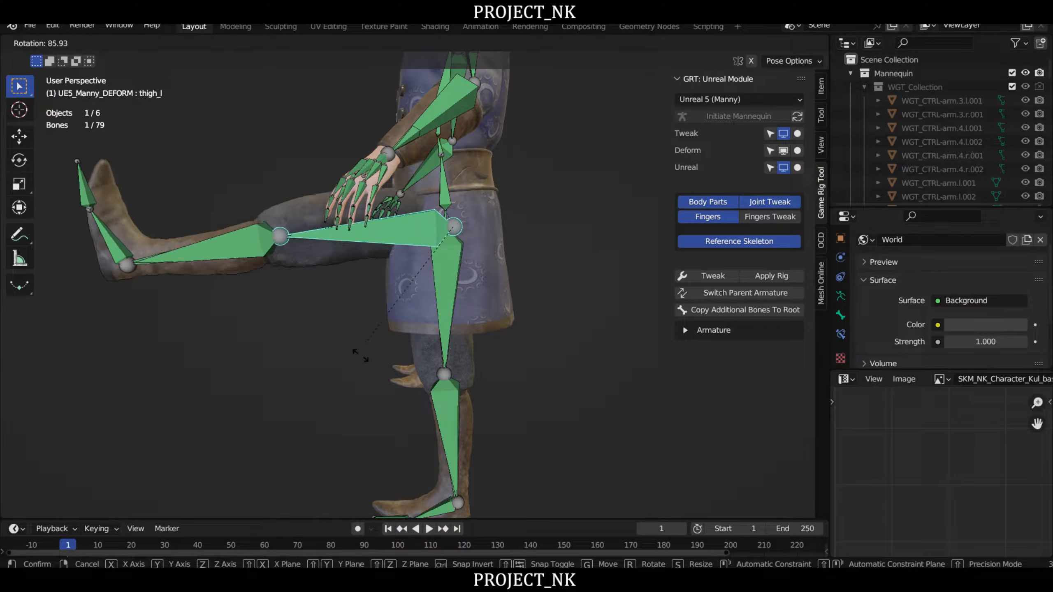
right_click(330, 355)
- Test the right leg from its side by swinging thigh_r forward about 42 degrees, cancelling the rotation
right_drag(331, 355, 415, 326)
click(410, 292)
middle_drag(409, 295, 336, 377)
key(r)
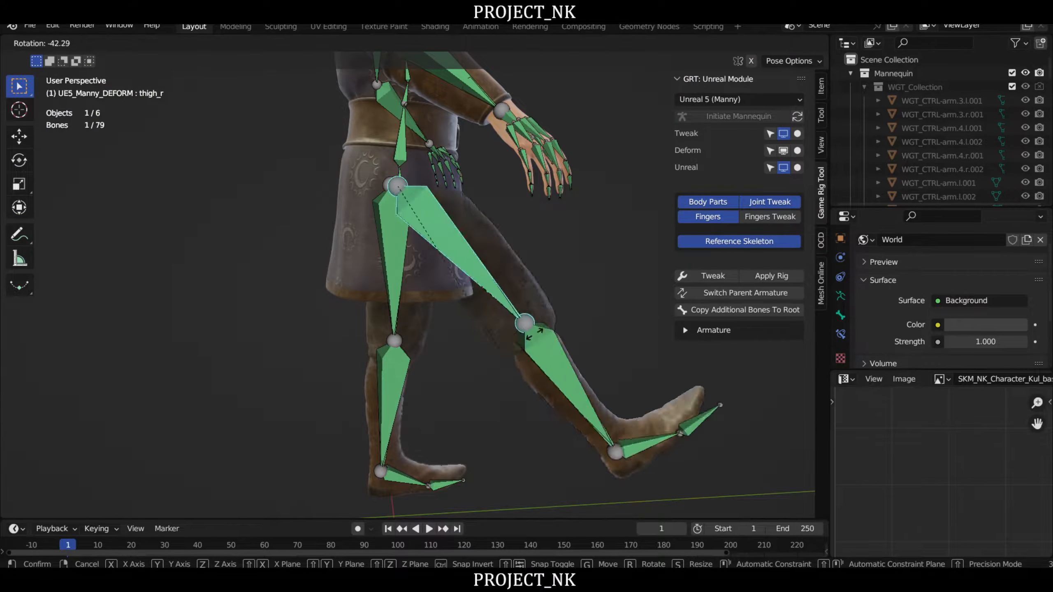
right_click(597, 272)
- Test the torso's deformation by bending spine_04 backward about 30 degrees in a side view, cancelling the rotation
scroll(513, 285, down, 2)
middle_drag(514, 285, 398, 303)
middle_drag(445, 248, 410, 286)
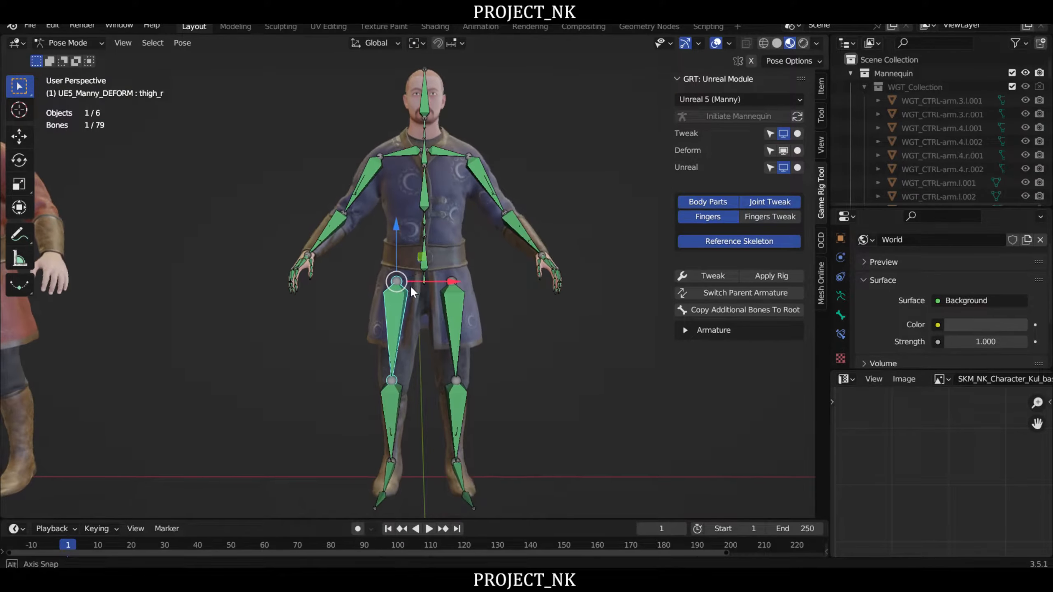
click(425, 189)
right_drag(566, 197, 487, 221)
key(r)
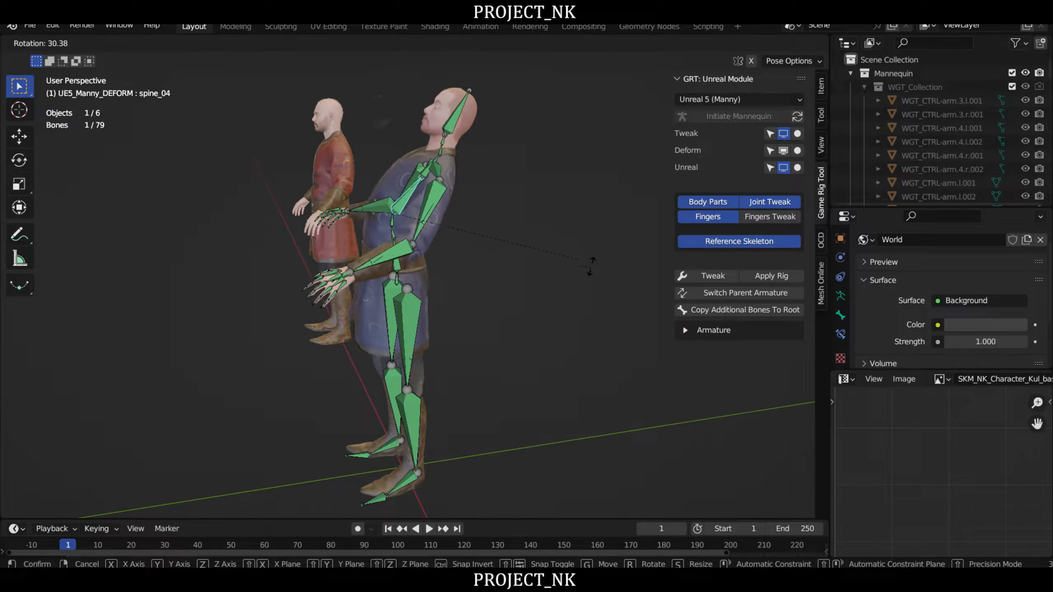
right_click(548, 224)
- Test the neck's deformation by tilting the head bone forward about 30 degrees, cancelling the rotation
middle_drag(481, 168, 480, 283)
scroll(479, 282, up, 3)
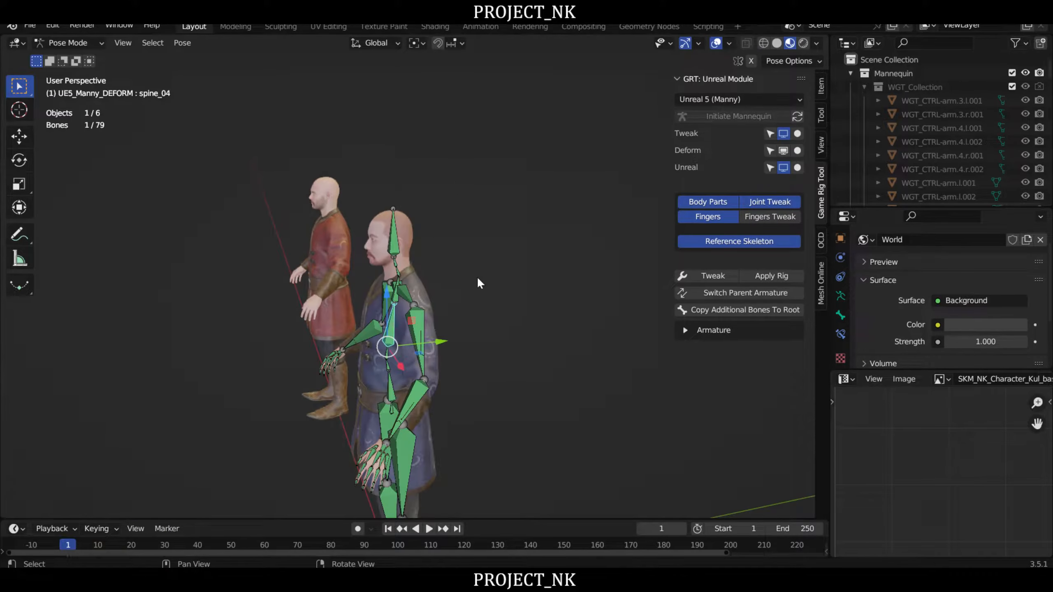
click(345, 212)
right_drag(481, 255, 524, 215)
key(r)
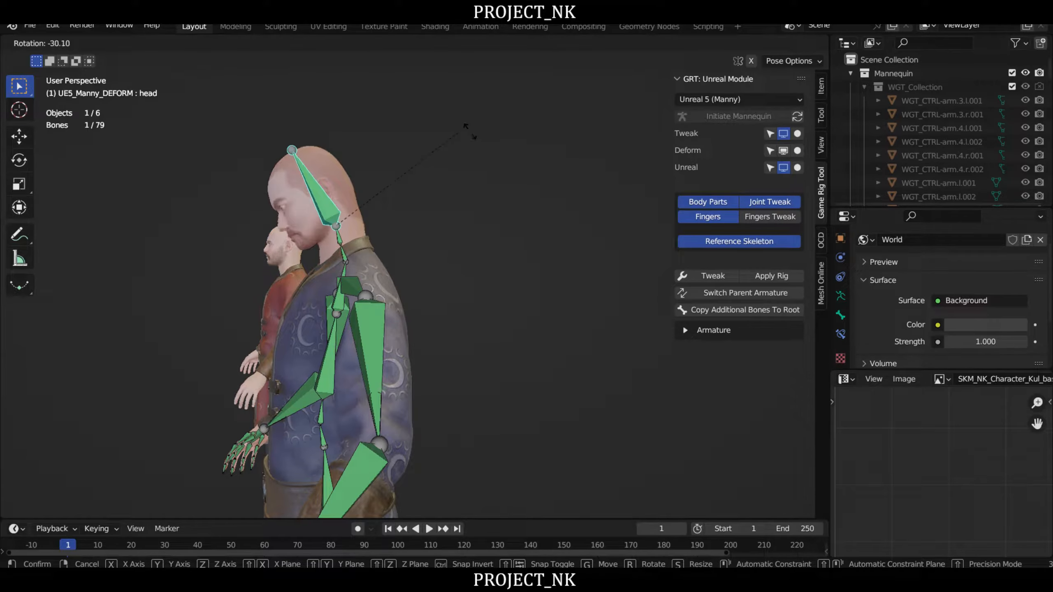
right_click(503, 319)
- Switch the UE5_Manny_DEFORM armature back to Object Mode and clear the selection
right_drag(503, 318, 593, 297)
scroll(472, 286, down, 2)
middle_drag(468, 287, 439, 190)
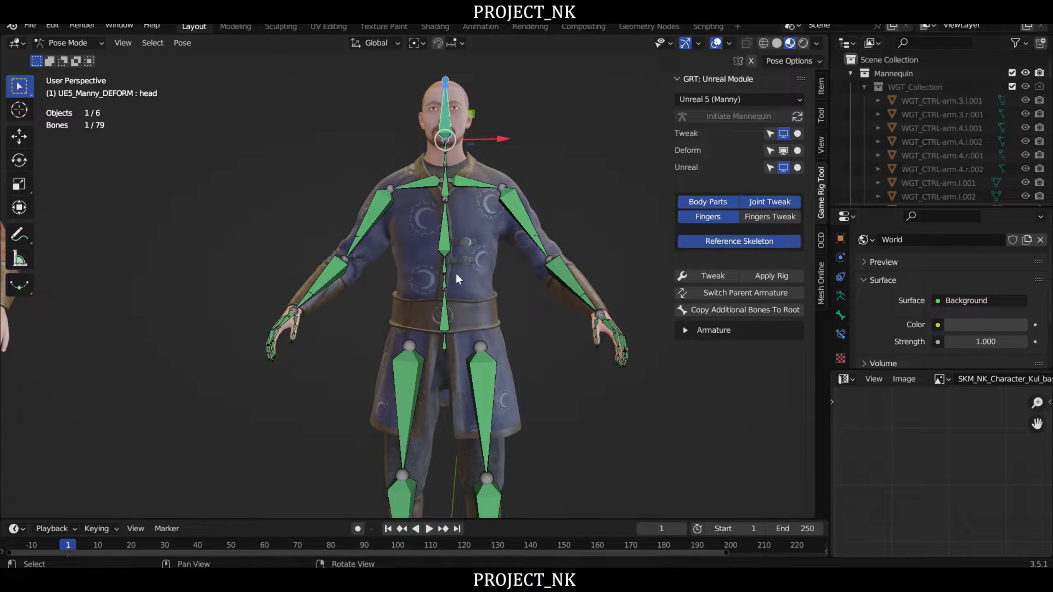
middle_drag(485, 321, 516, 301)
scroll(512, 269, down, 3)
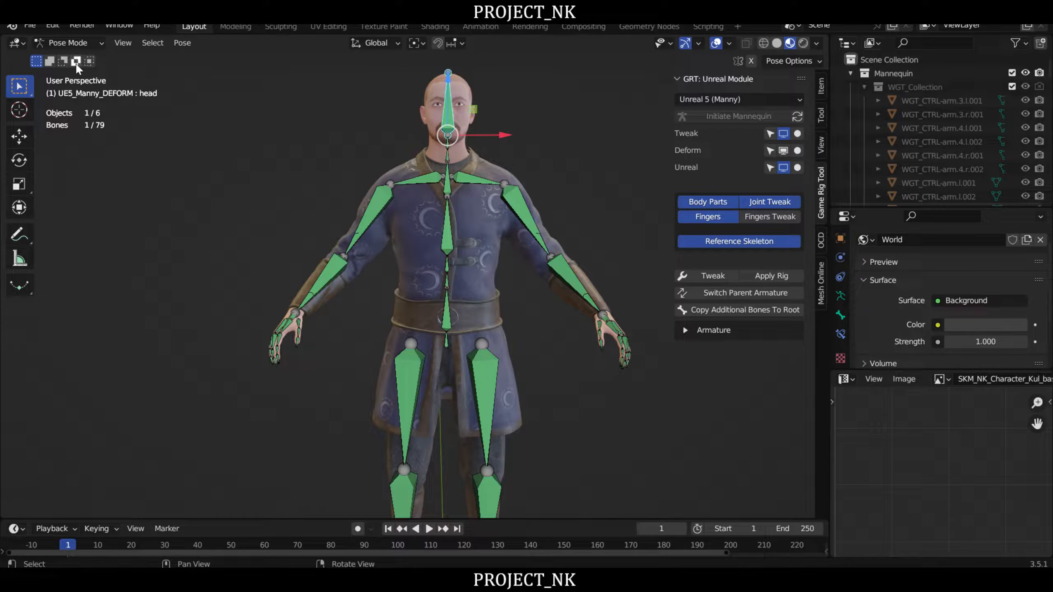
click(69, 42)
click(76, 58)
click(543, 326)
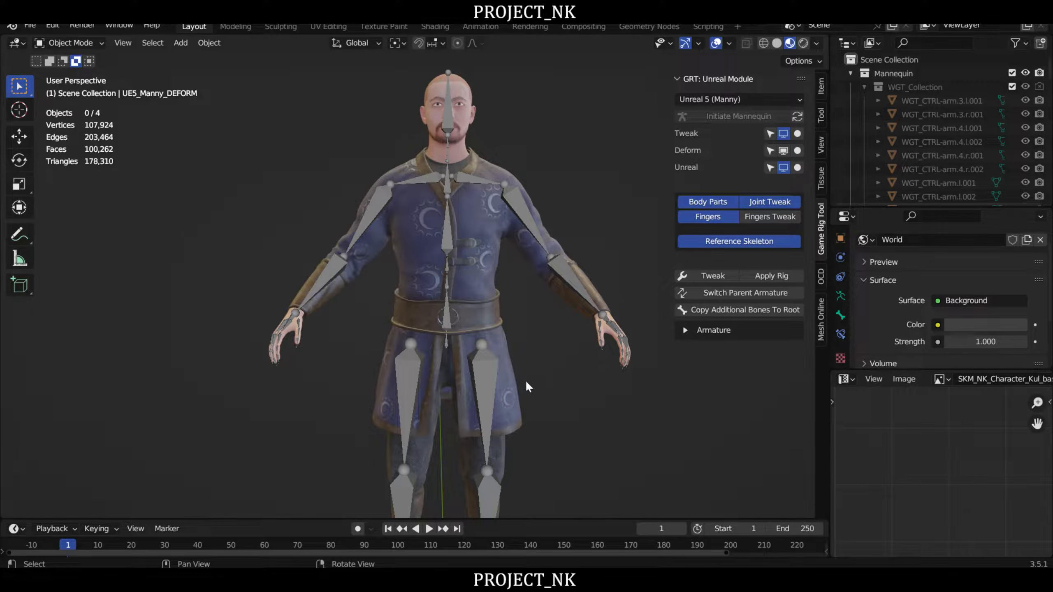
- Select the Boz mesh and bring up the Mesh Online add-on's Voxel Heat Diffuse Skinning settings
click(473, 242)
middle_drag(561, 349, 623, 365)
click(823, 302)
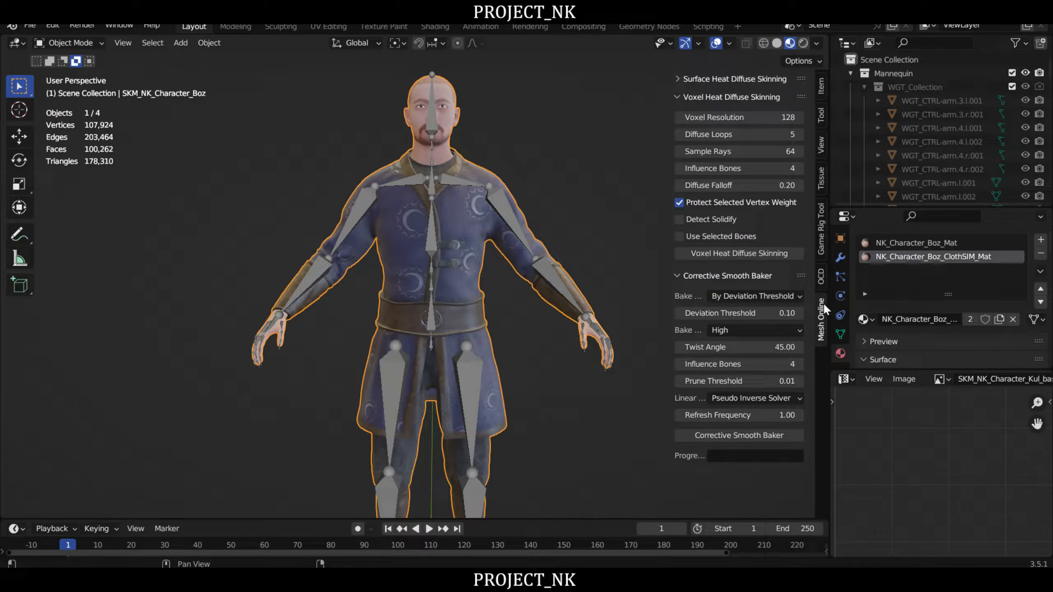
click(508, 284)
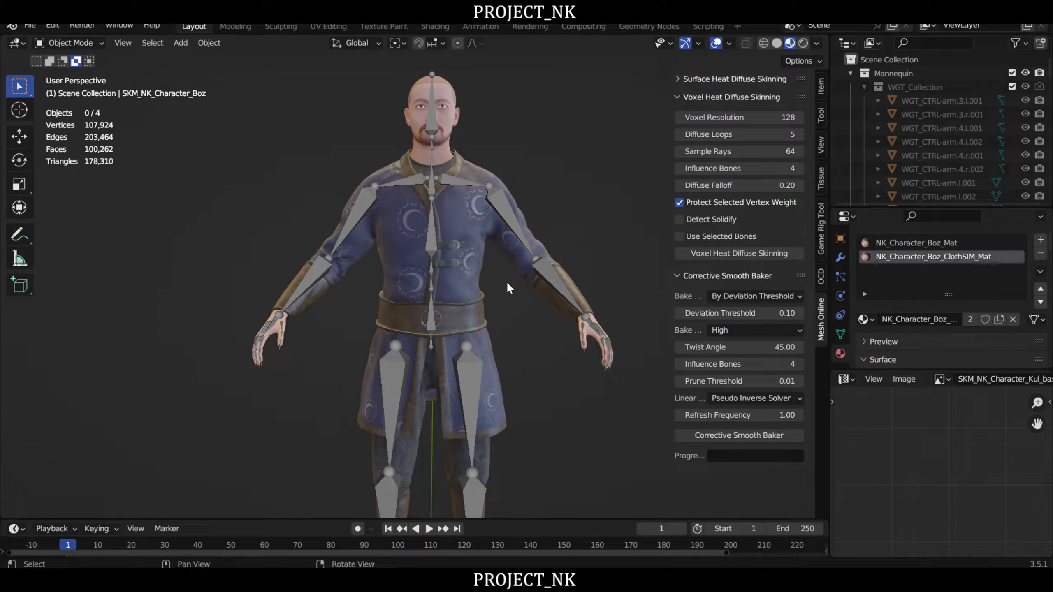
click(471, 225)
middle_drag(470, 226, 550, 287)
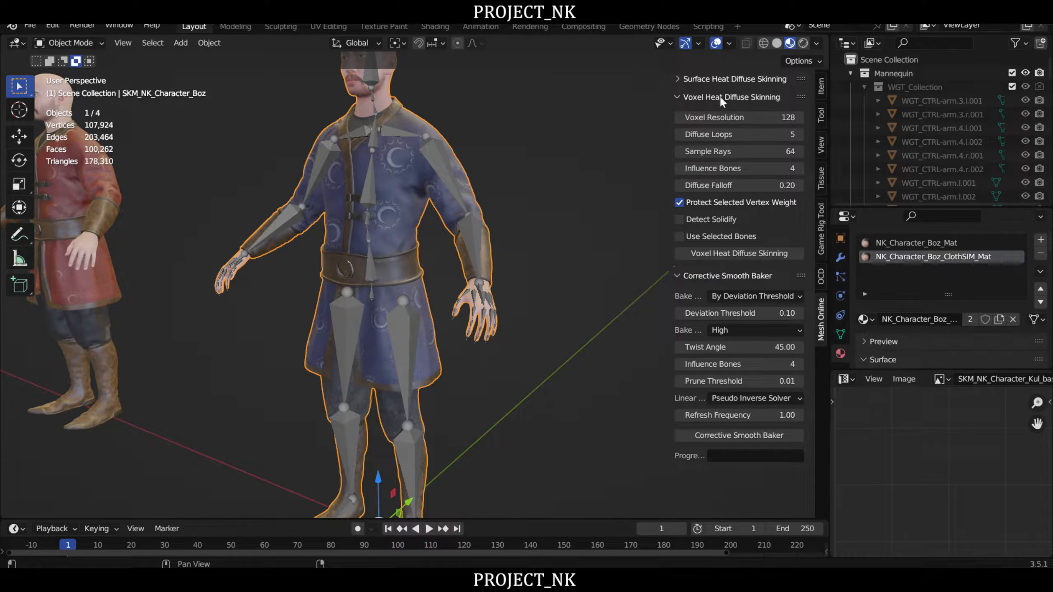
mouse_move(456, 241)
middle_down()
mouse_move(433, 217)
mouse_move(440, 261)
mouse_move(474, 247)
middle_up()
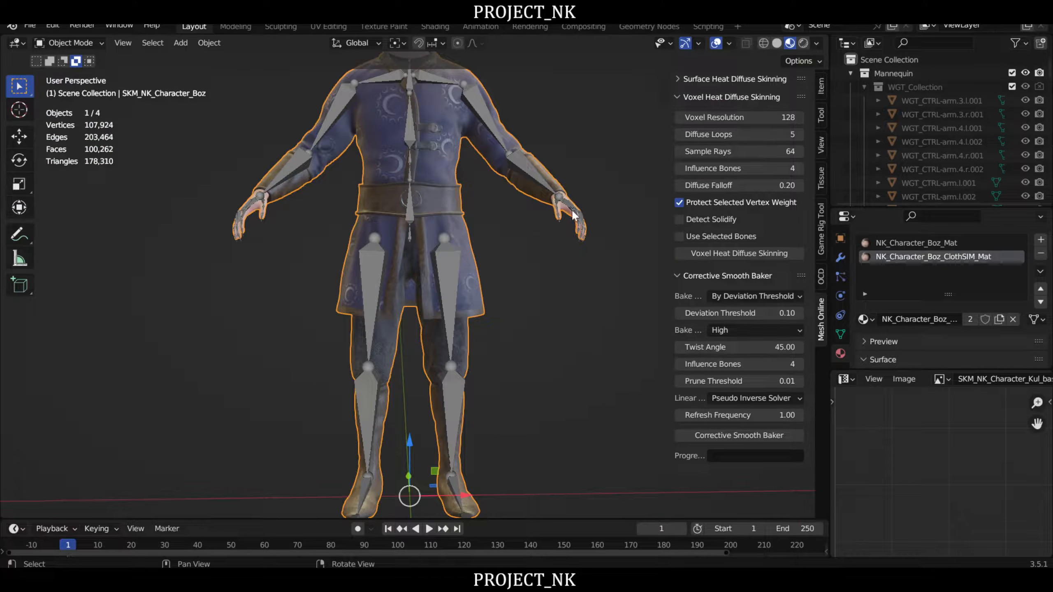
scroll(402, 286, up, 6)
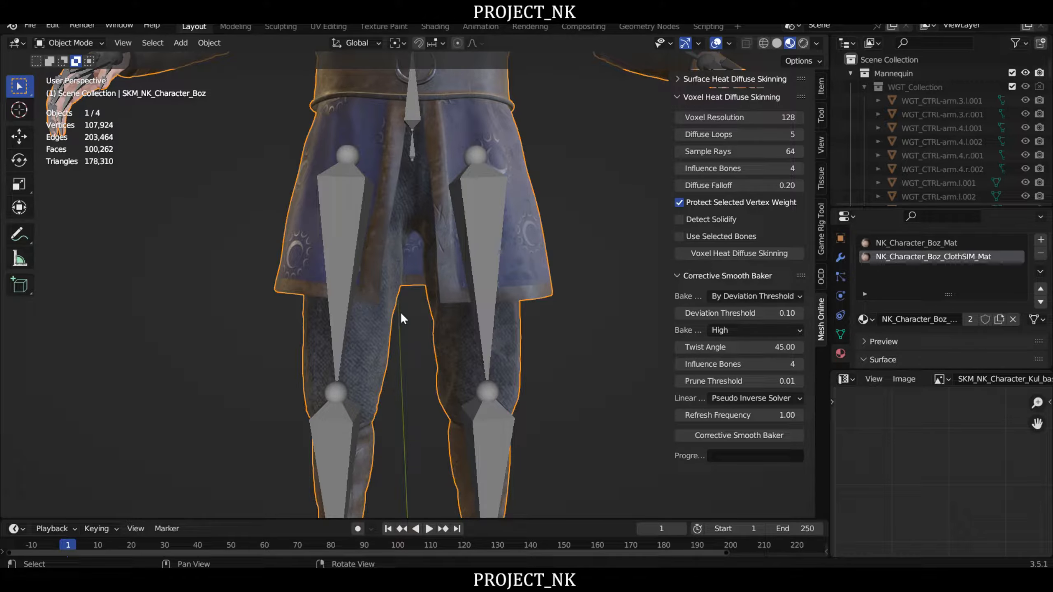
- Put the UE5_Manny_DEFORM armature into Pose Mode and select the thigh_l bone
scroll(520, 265, down, 2)
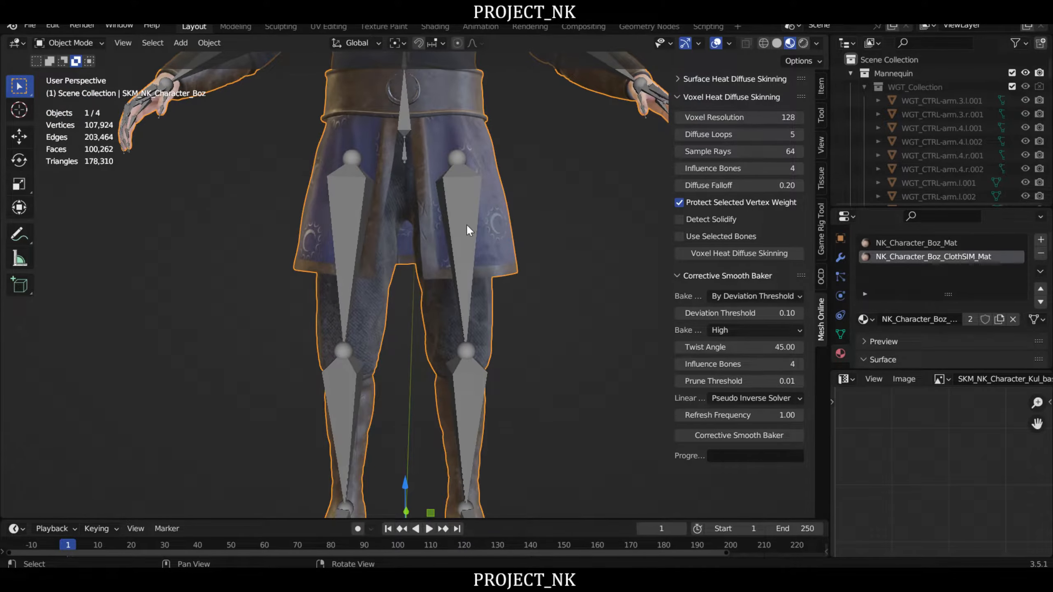
click(87, 40)
click(72, 57)
click(477, 193)
click(68, 42)
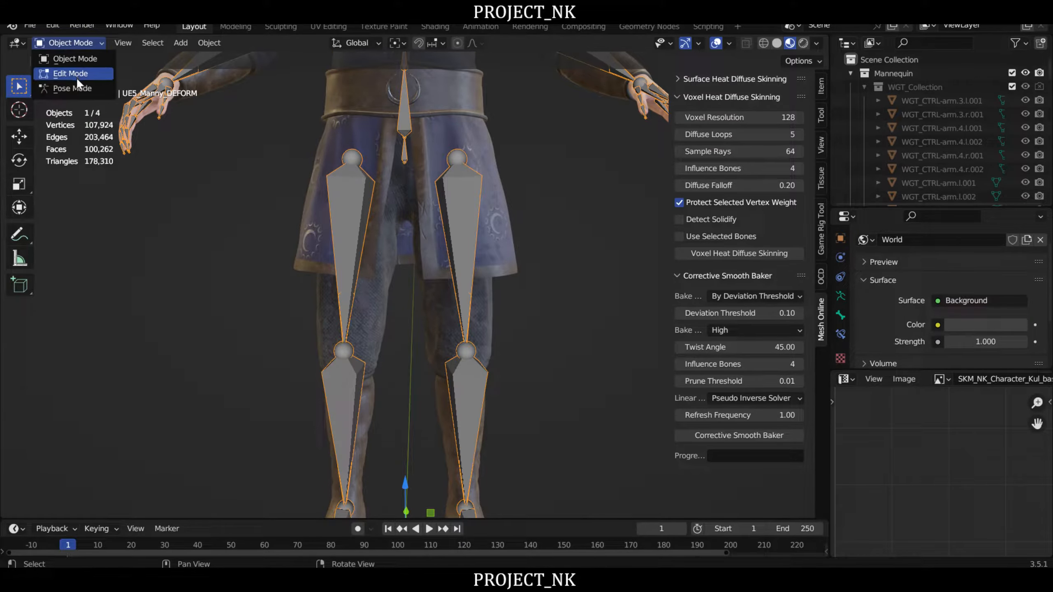
click(84, 90)
click(459, 222)
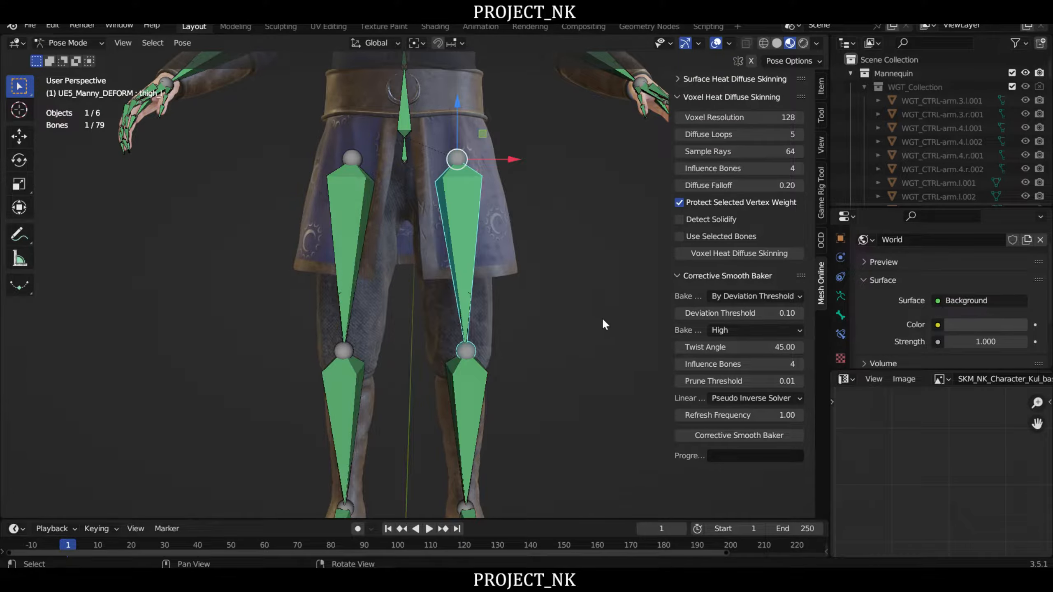
- Test the left leg's deformation by rotating thigh_l outward about 11 degrees and again about 3 degrees, cancelling both rotations
middle_drag(602, 318, 597, 325)
key(r)
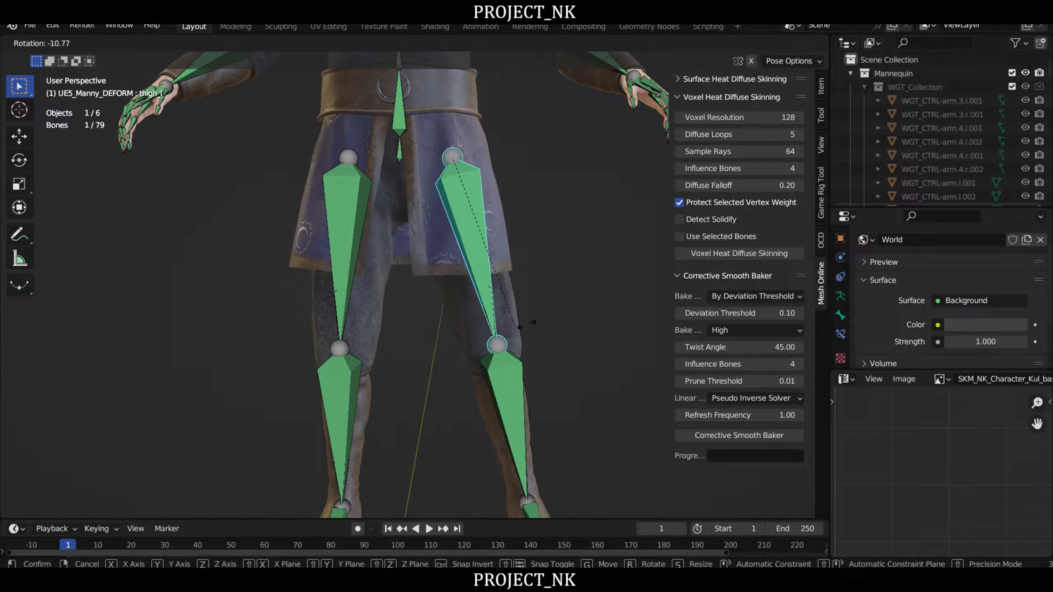
right_click(519, 319)
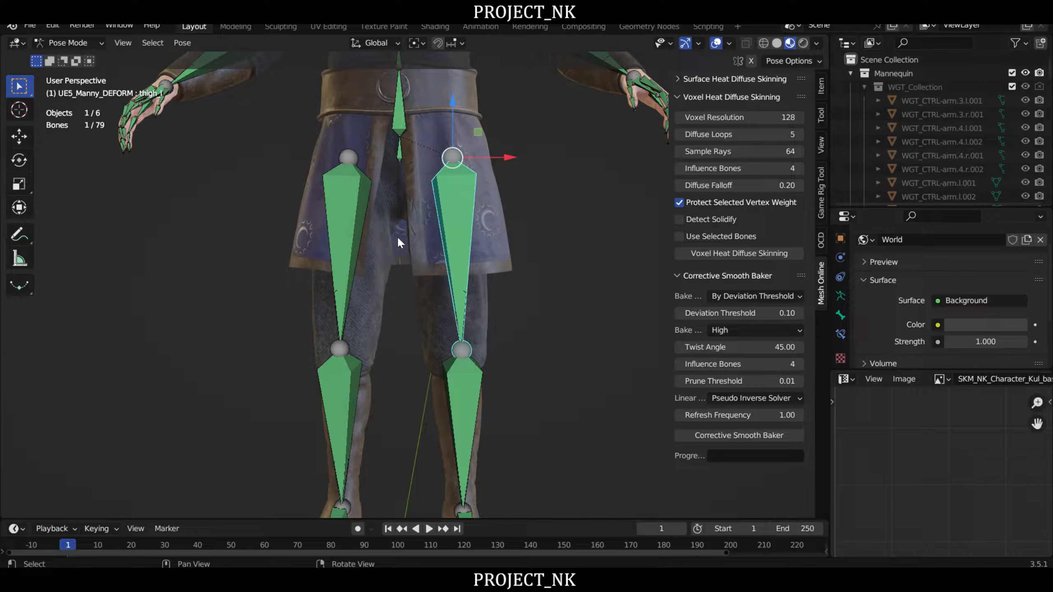
key(r)
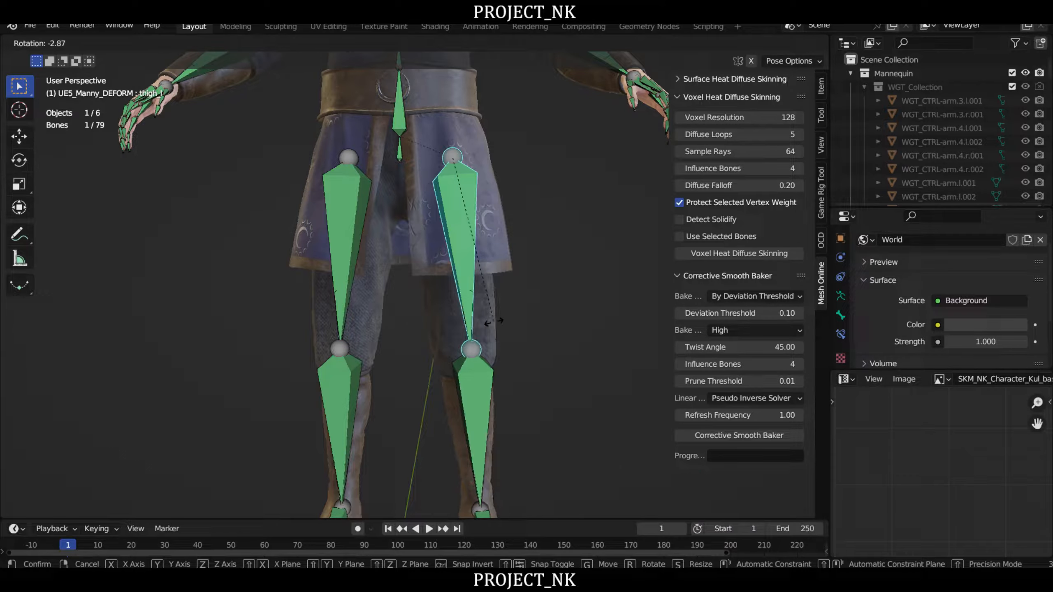
right_click(493, 320)
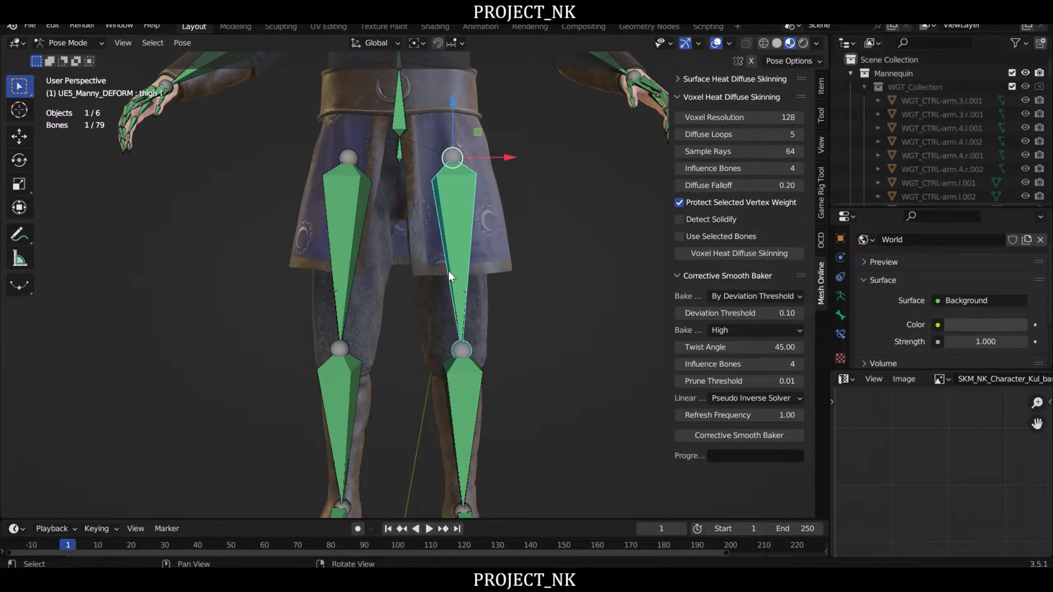
- Test the trouser deformation up close by swinging thigh_l about 8 degrees outward and 11 degrees inward, cancelling each rotation
middle_drag(448, 270, 438, 275)
scroll(437, 275, up, 2)
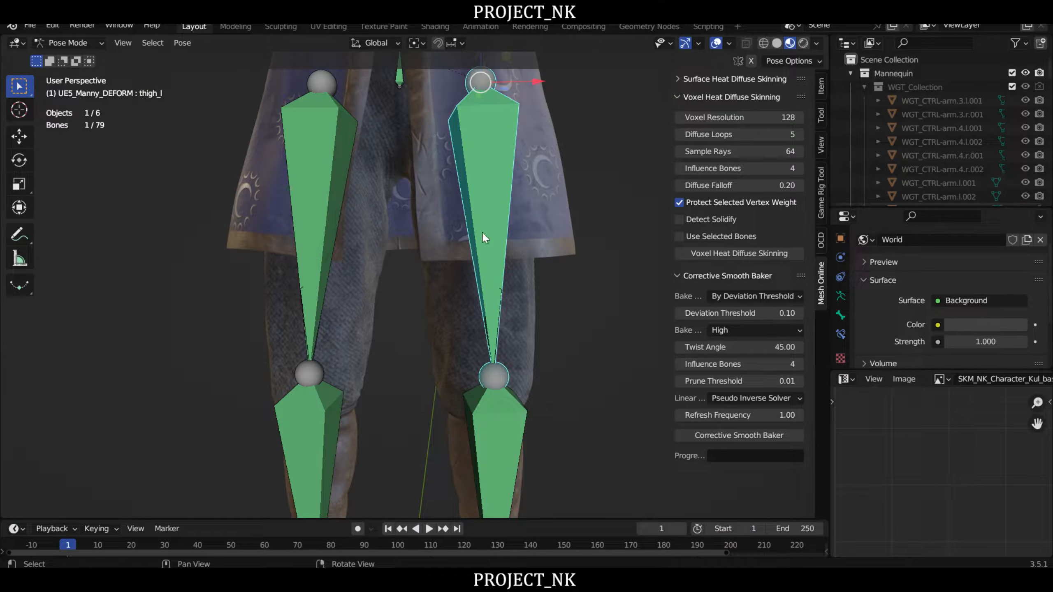
key(r)
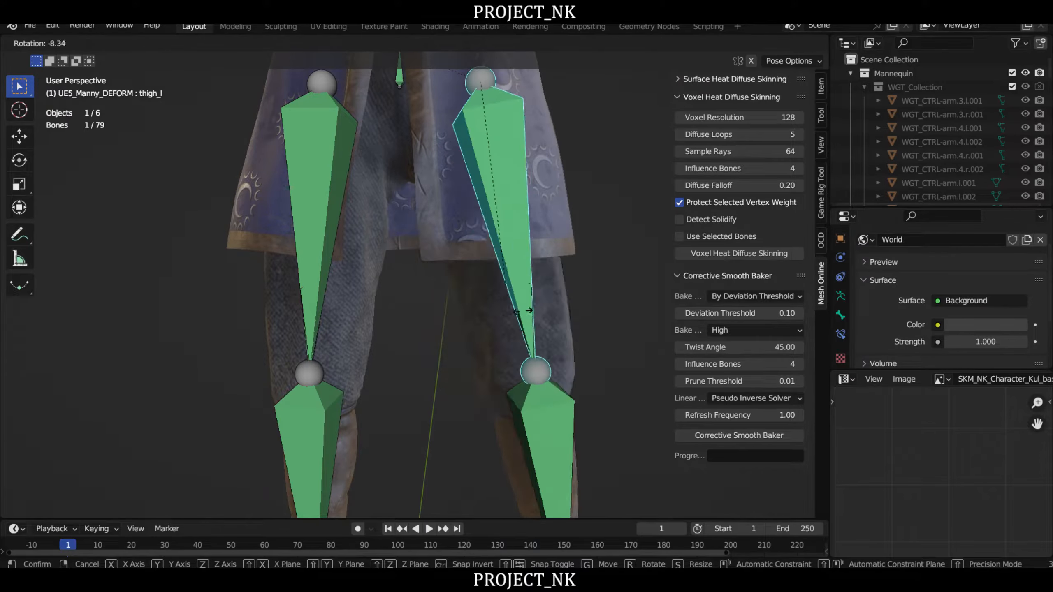
right_click(381, 233)
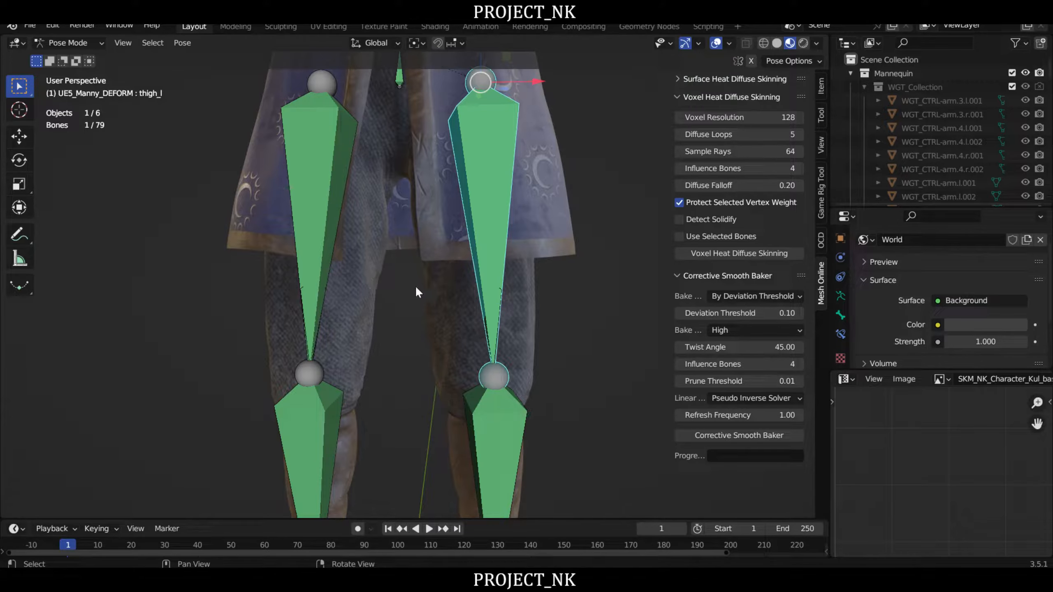
key(r)
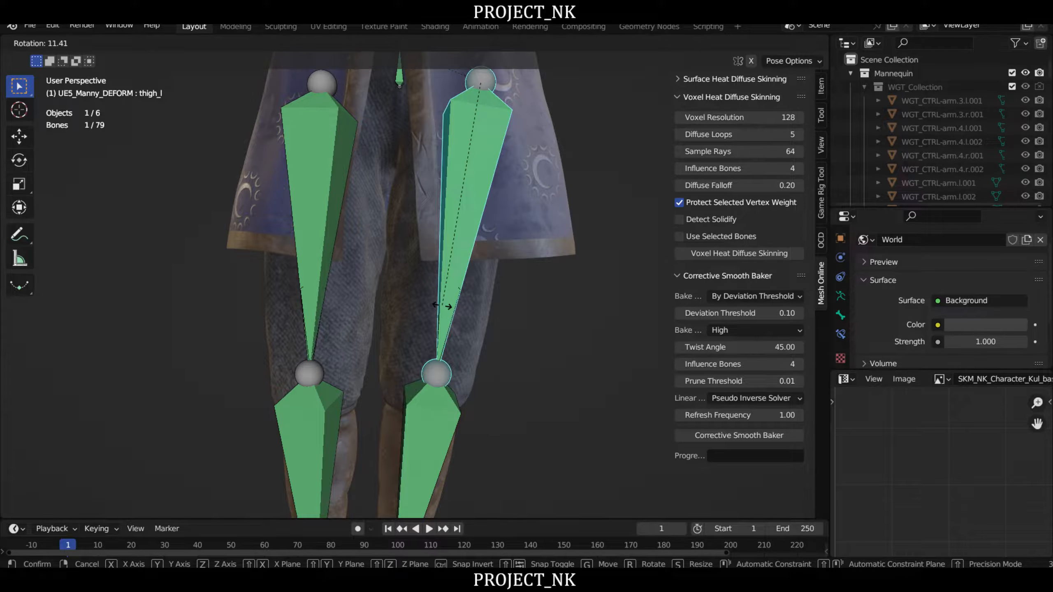
key(Escape)
- Examine the skirt and trousers around the legs while rotating thigh_l inward about 6 degrees, cancelling the rotation
scroll(413, 268, down, 5)
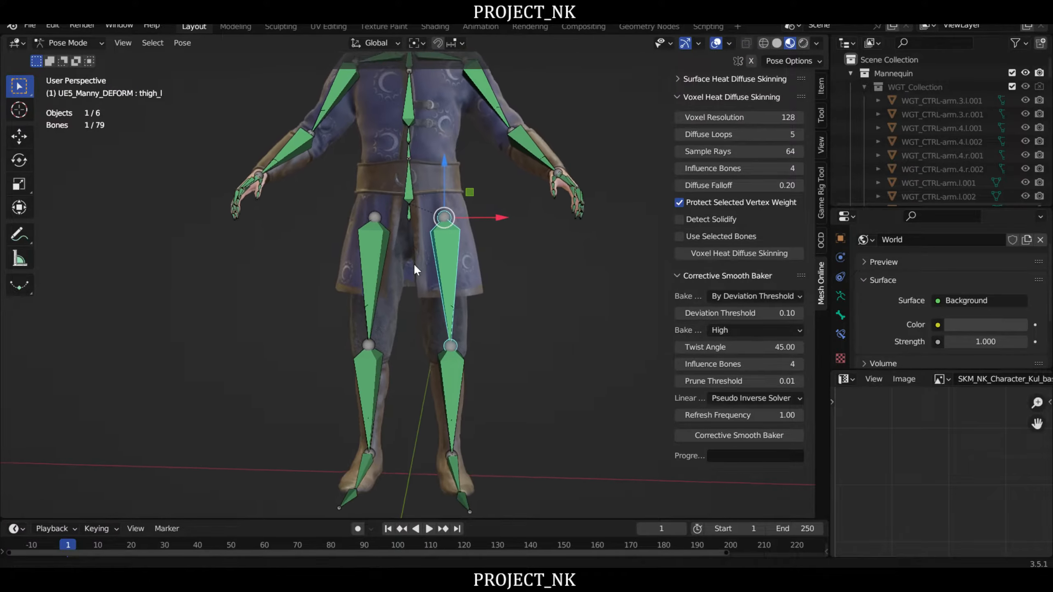
scroll(414, 269, up, 3)
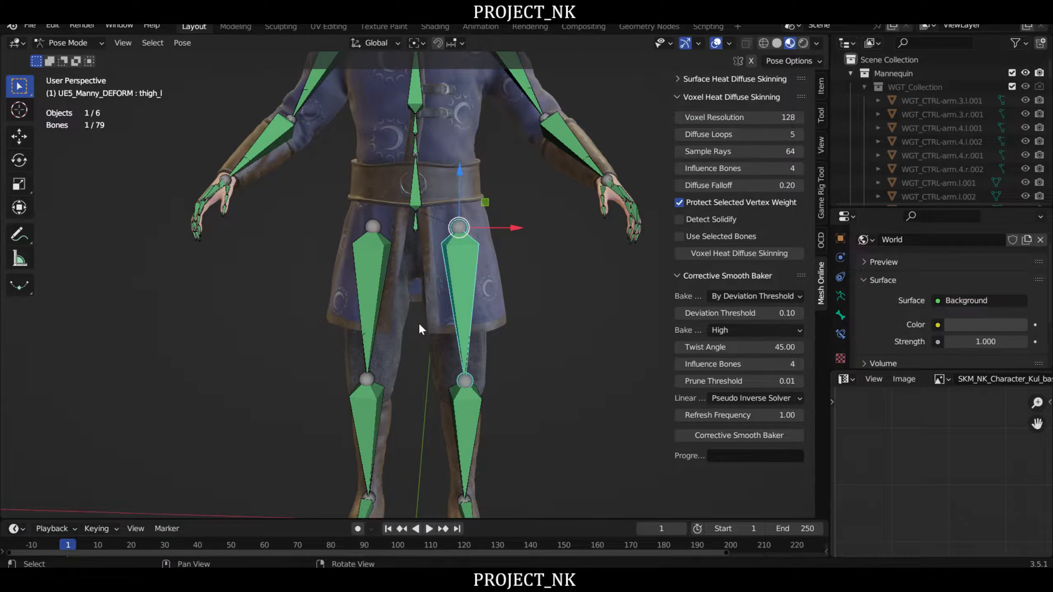
scroll(419, 328, up, 4)
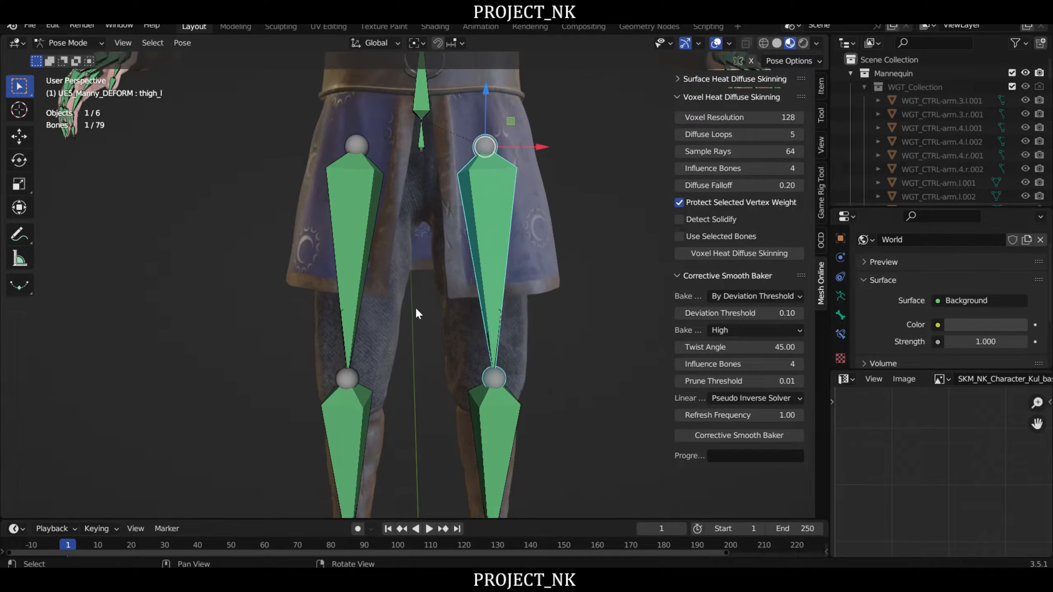
scroll(417, 290, down, 2)
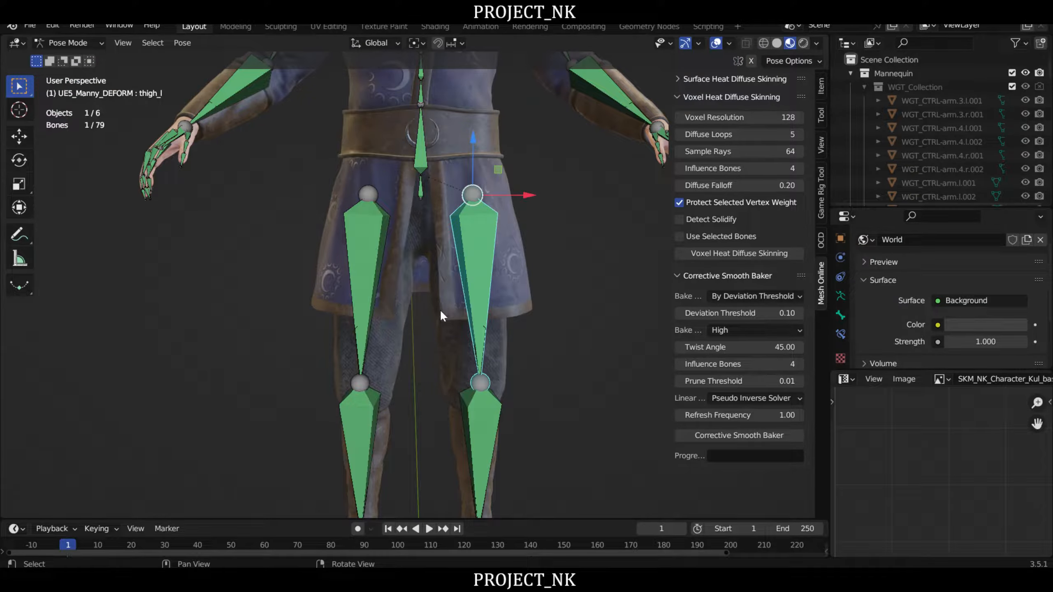
shift+middle_drag(439, 310, 451, 287)
key(r)
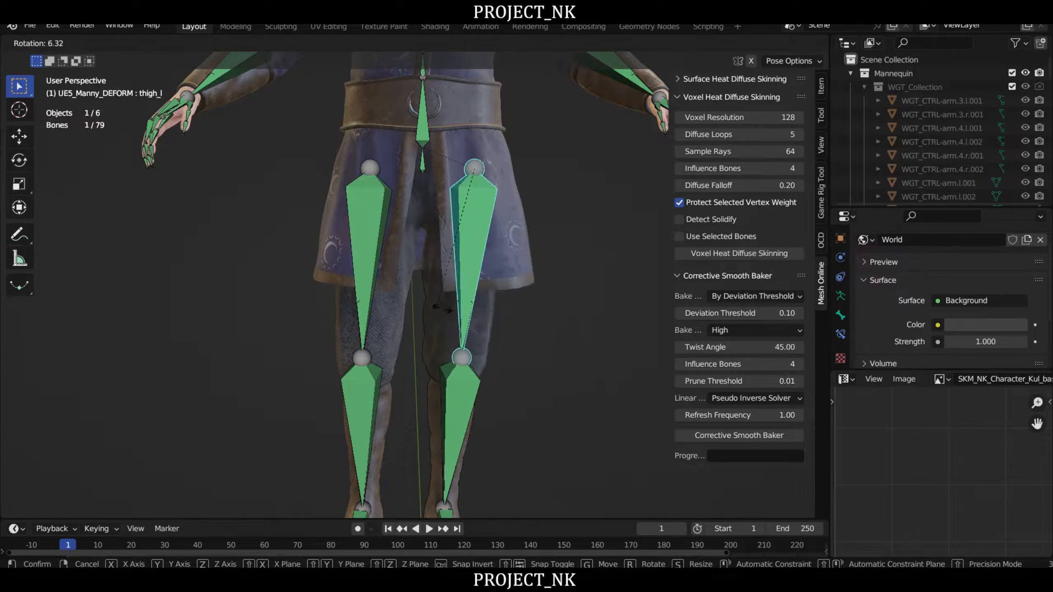
right_click(458, 302)
- Return the armature to Object Mode, select the Boz mesh and enter Edit Mode on it
scroll(436, 292, down, 2)
middle_drag(435, 292, 449, 265)
click(68, 43)
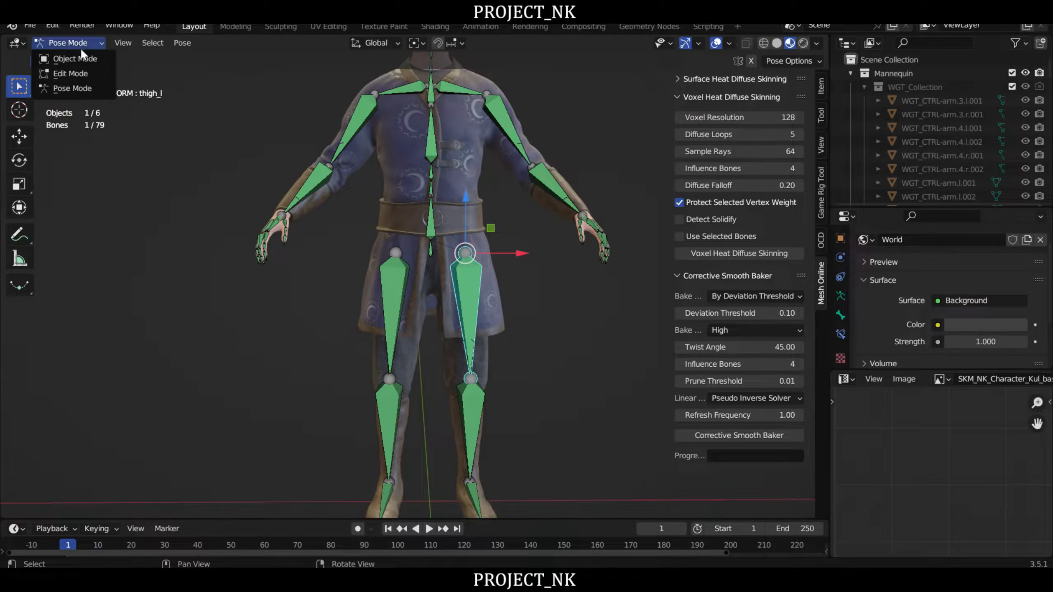
click(62, 55)
click(459, 163)
shift+middle_drag(524, 257, 525, 202)
key(Tab)
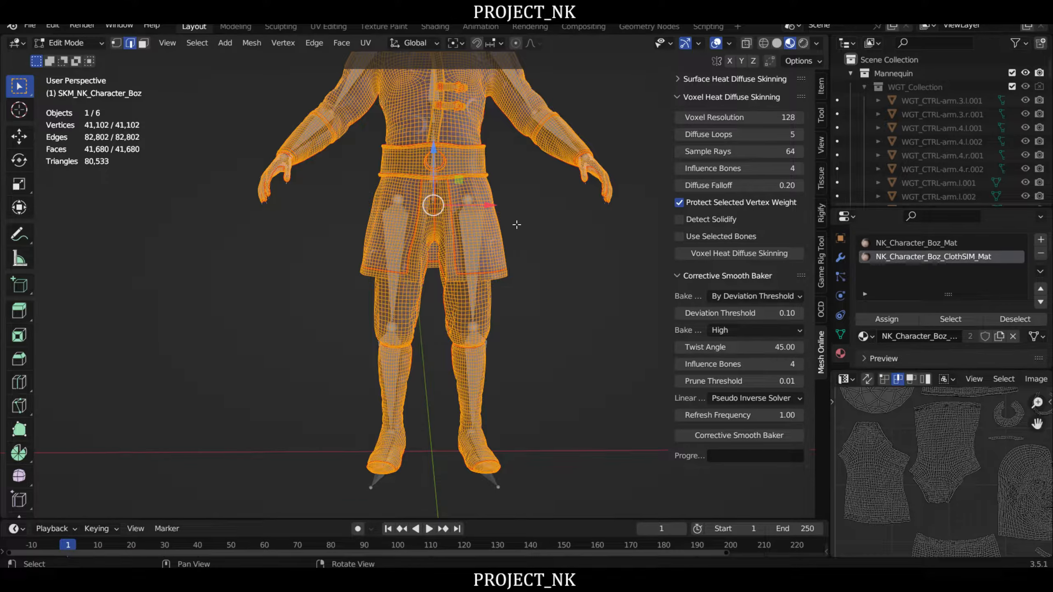
- In face selection mode, clear the selection and select both trouser legs as linked parts delimited by seams
middle_drag(485, 297, 453, 294)
scroll(443, 295, up, 5)
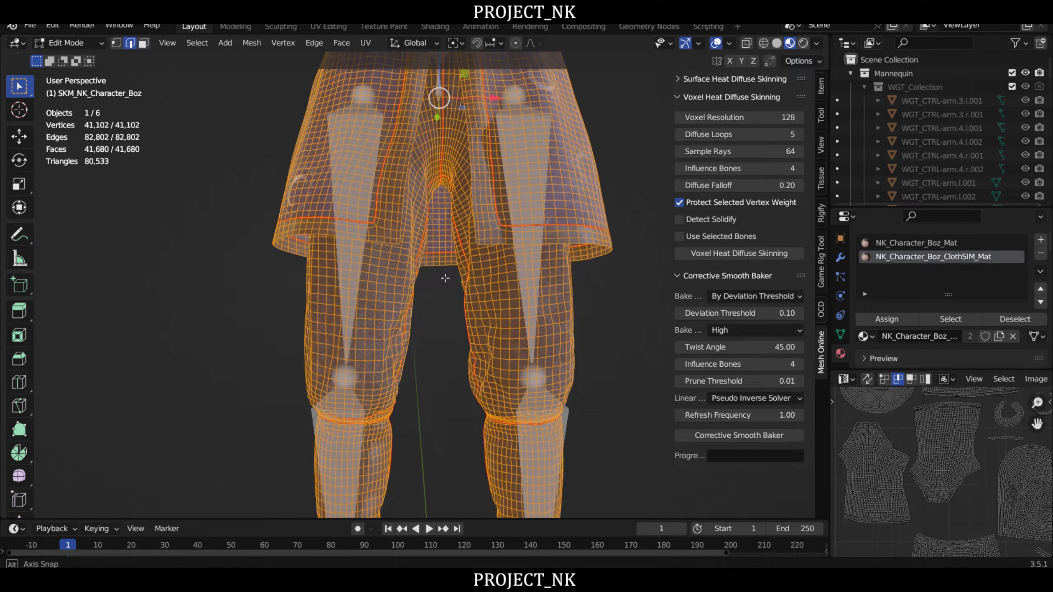
scroll(442, 295, down, 3)
key(3)
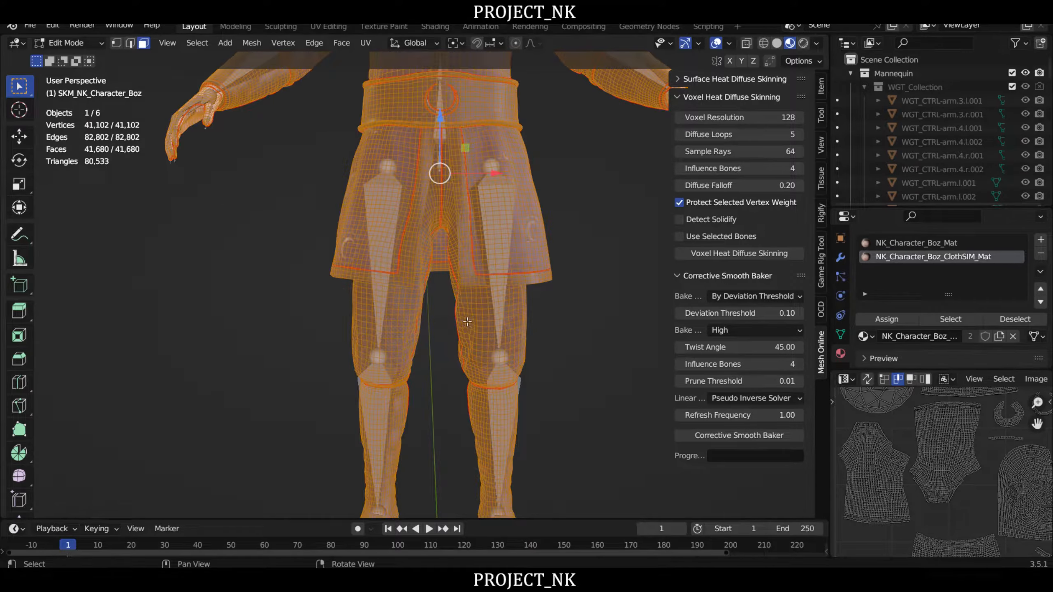
key(alt+a)
key(l)
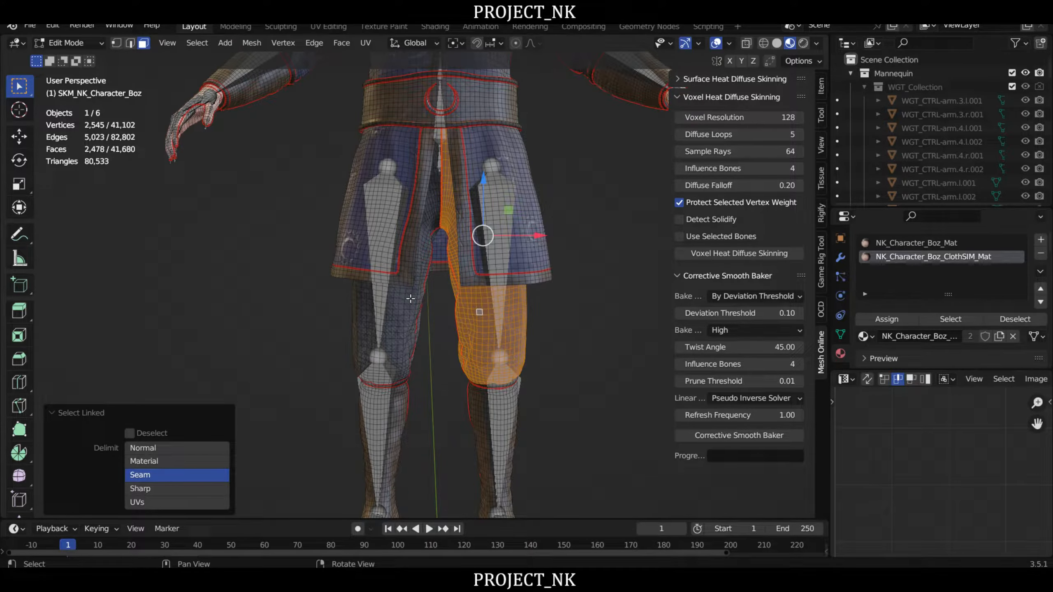
key(l)
- Display the mesh in wireframe and add the hands' faces to the trouser selection, starting with the character's left hand
scroll(429, 308, down, 4)
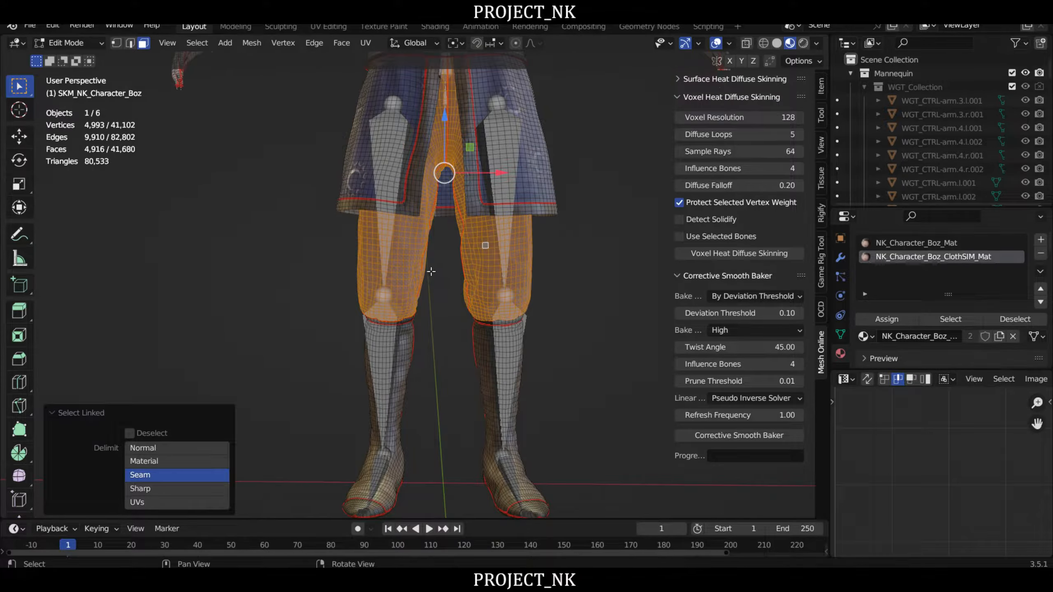
shift+middle_drag(494, 141, 445, 311)
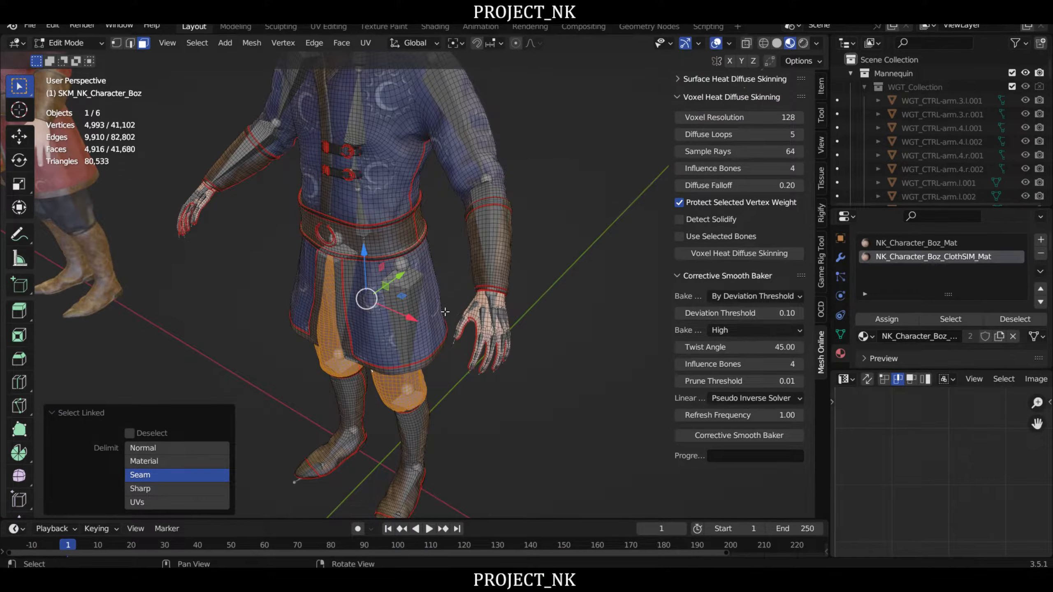
scroll(399, 309, up, 4)
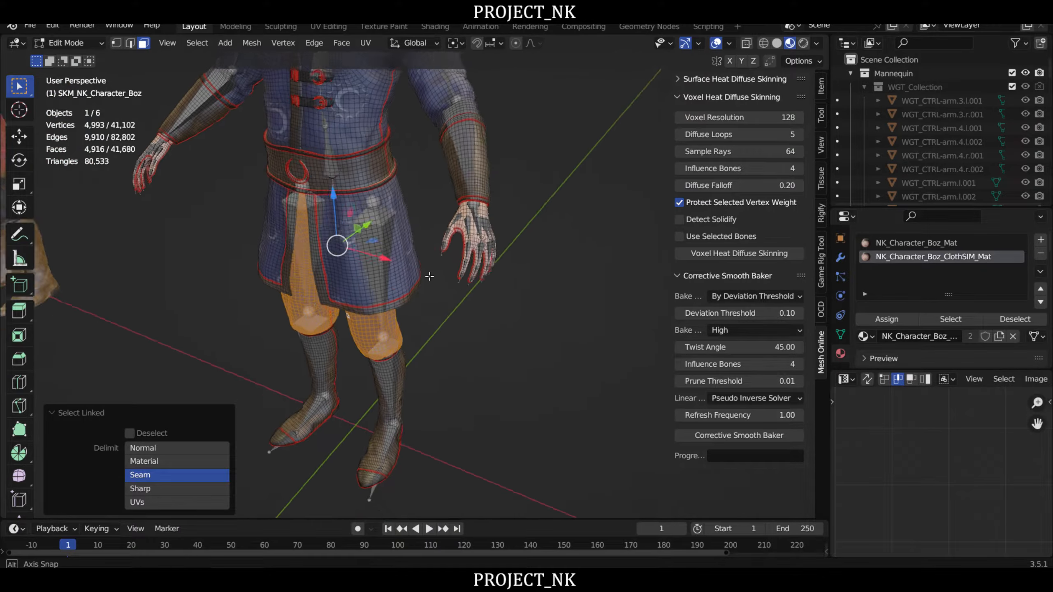
shift+middle_drag(425, 280, 386, 296)
key(shift+z)
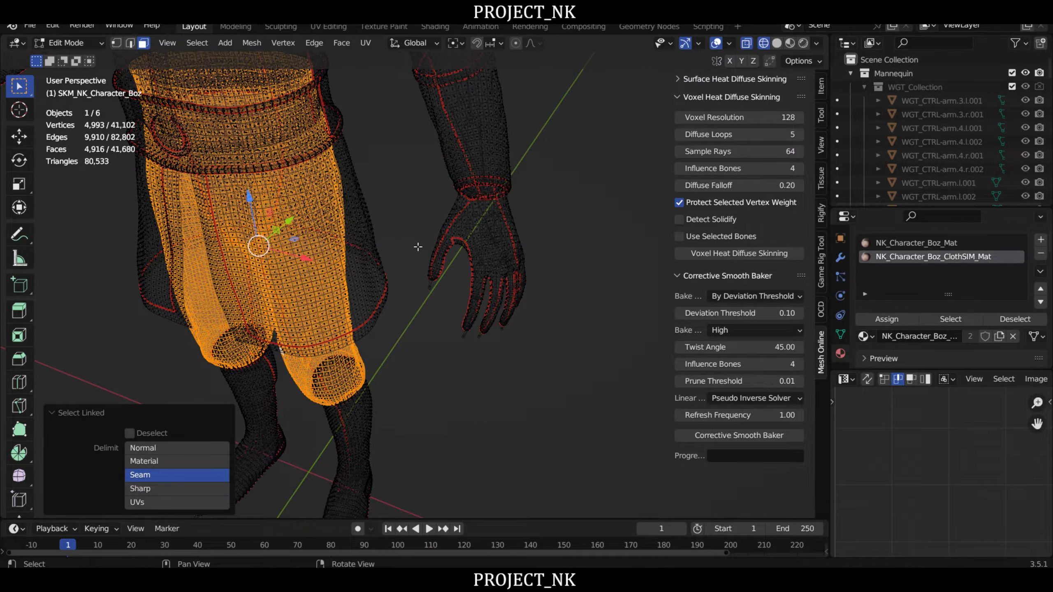
drag(414, 216, 583, 386)
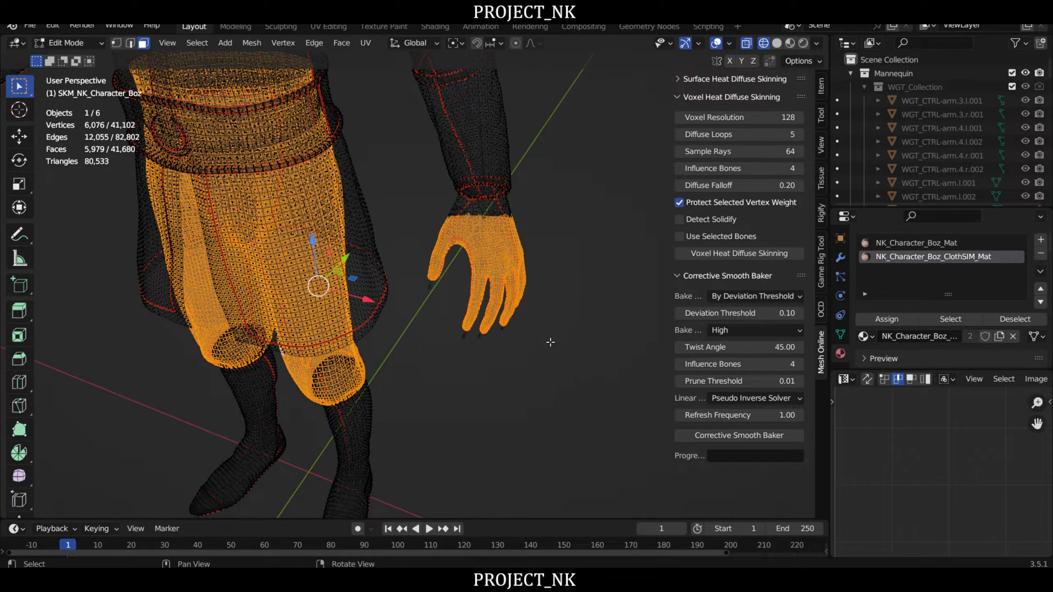
scroll(434, 283, down, 3)
middle_drag(433, 284, 346, 288)
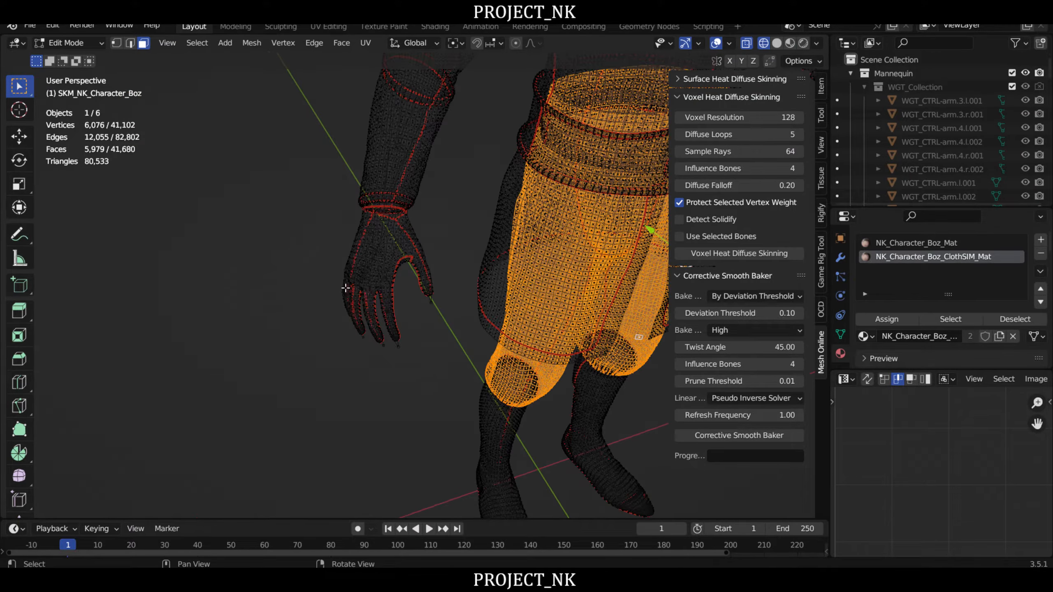
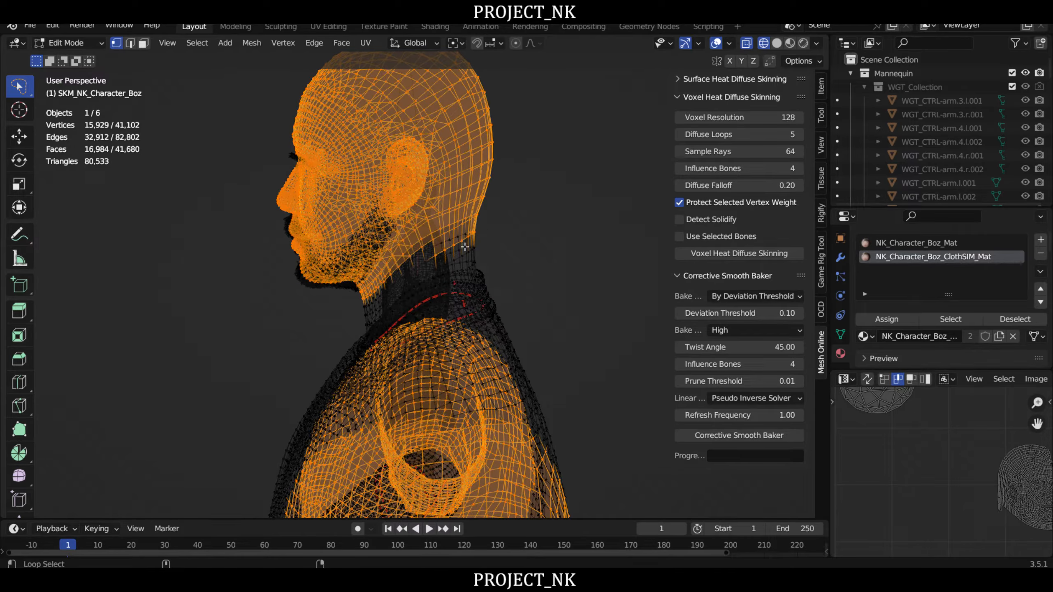
- Remove the edge loop at the back of the neck from the mesh selection and return the display to material shading
alt+shift+click(455, 242)
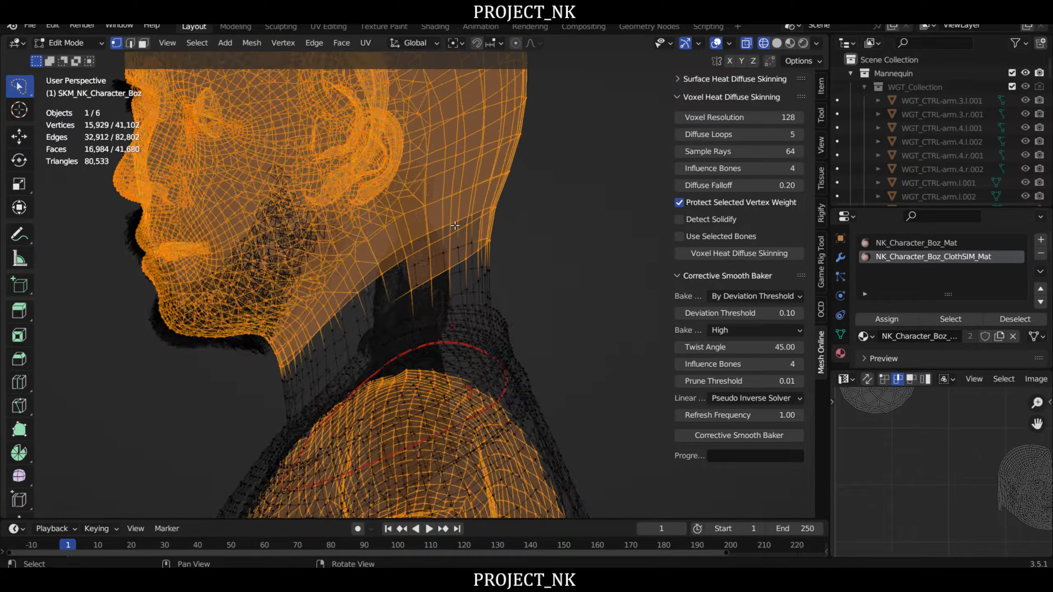
scroll(455, 253, up, 4)
alt+shift+click(452, 277)
scroll(558, 259, down, 5)
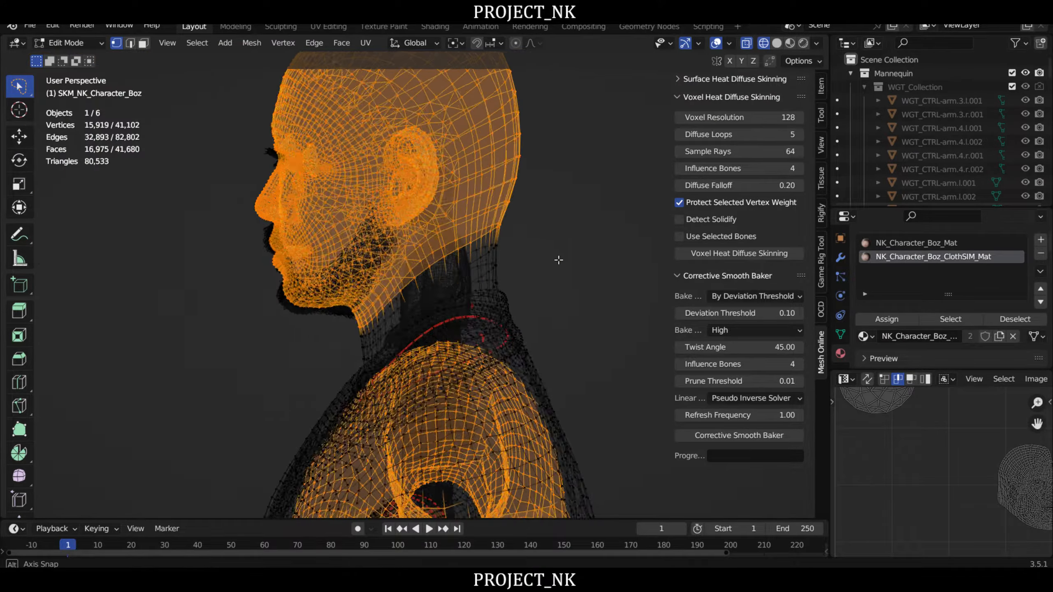
middle_drag(558, 259, 498, 256)
key(shift+z)
scroll(493, 244, down, 7)
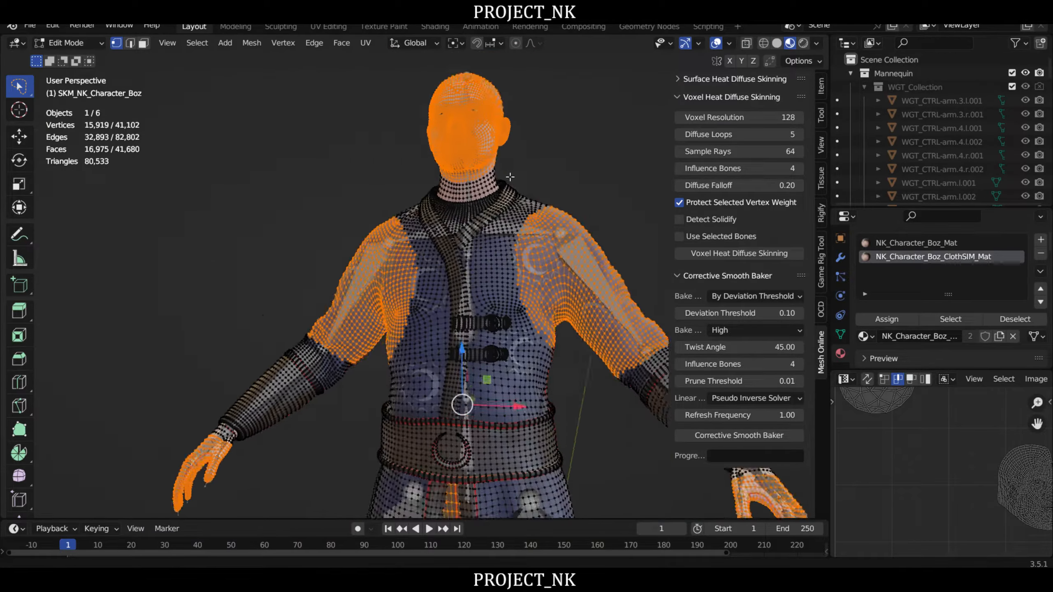
- Examine the selected head, sleeves, hands and trousers on the whole Boz mesh
right_drag(489, 234, 522, 254)
middle_drag(509, 200, 493, 245)
right_drag(493, 241, 502, 231)
middle_drag(509, 194, 502, 259)
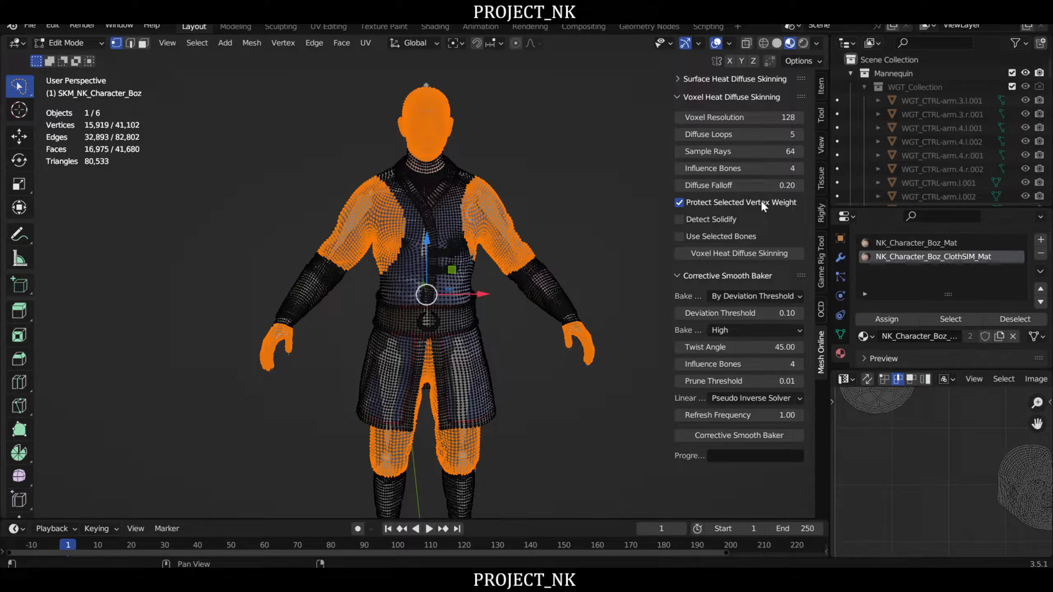
scroll(539, 249, down, 1)
mouse_move(543, 248)
shift+middle_down()
mouse_move(544, 227)
mouse_move(558, 249)
shift+middle_up()
middle_drag(390, 227, 415, 228)
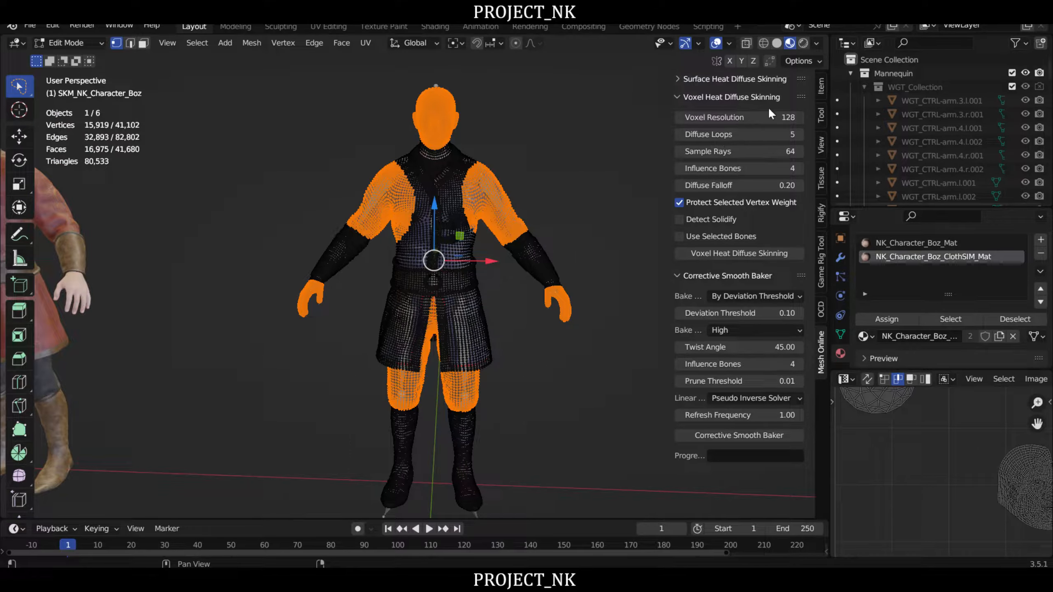
middle_drag(483, 218, 504, 227)
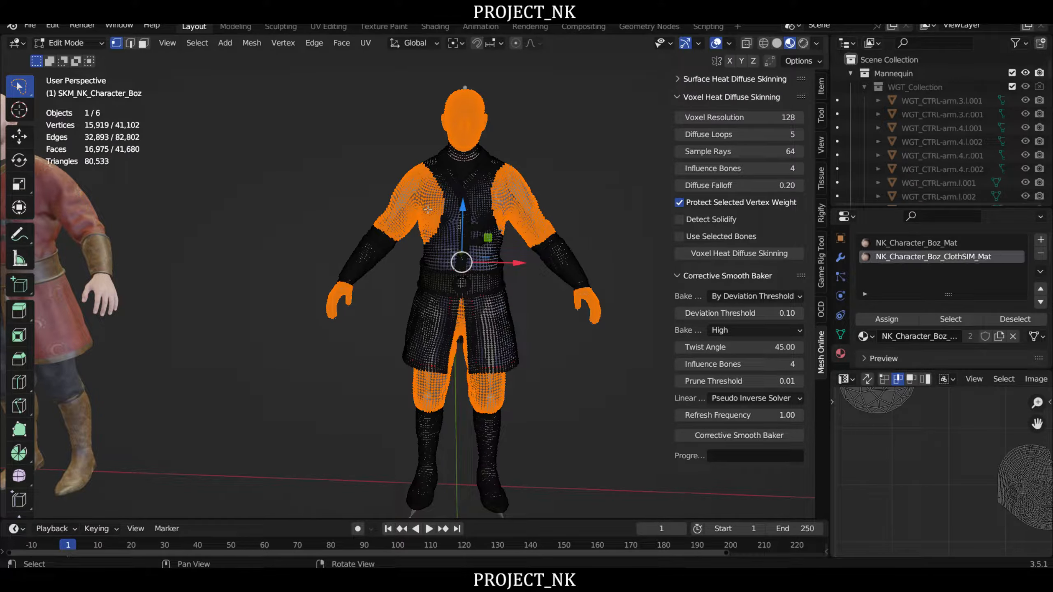
scroll(428, 210, up, 2)
scroll(525, 241, down, 1)
middle_drag(571, 288, 537, 337)
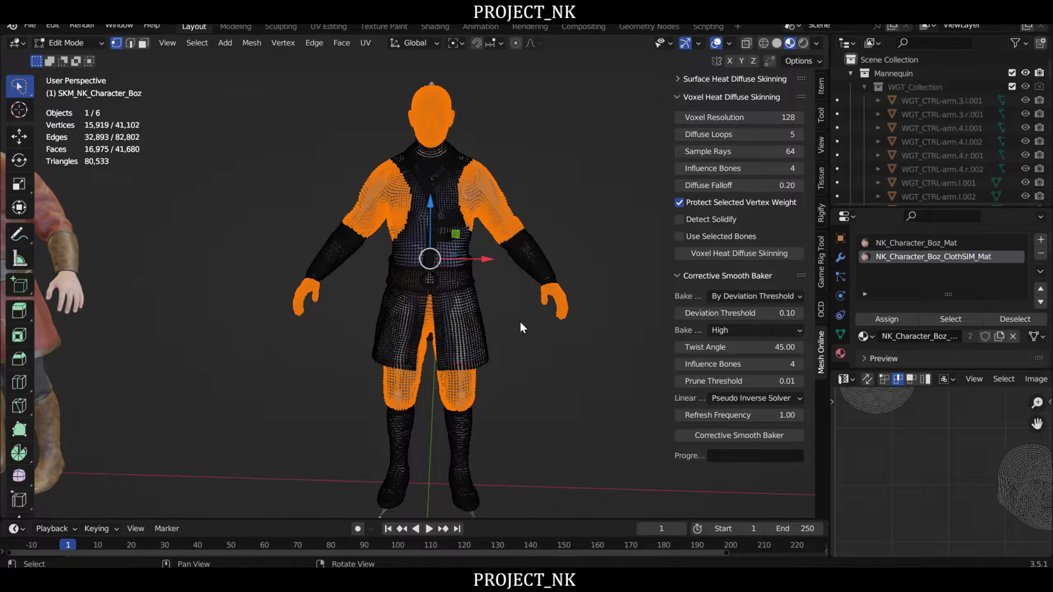
- Select the Boz mesh together with UE5_Manny_DEFORM in Object Mode and run Voxel Heat Diffuse Skinning with selected vertex weights protected
key(Tab)
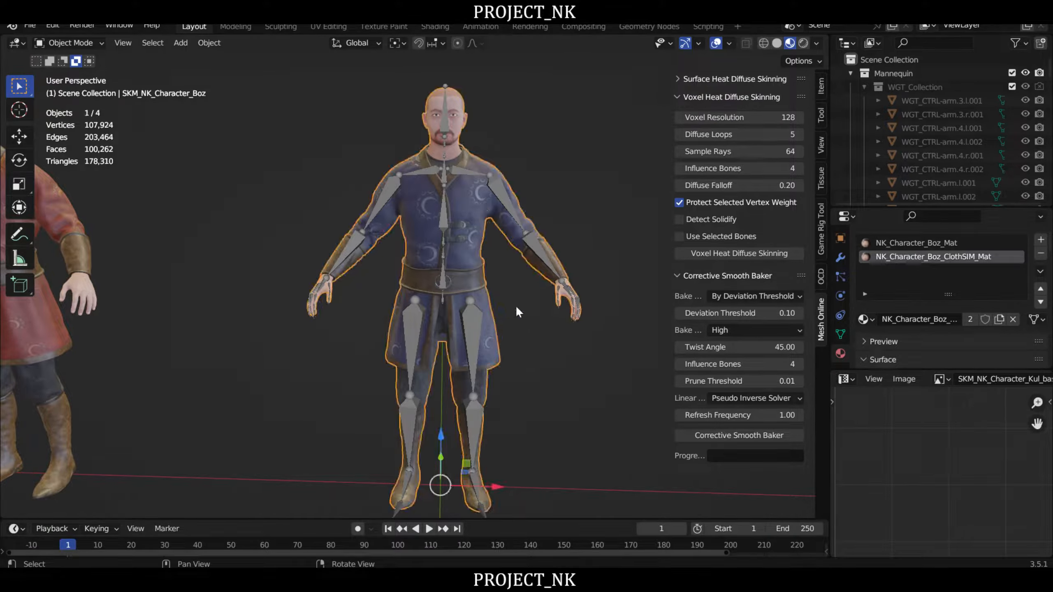
shift+click(503, 188)
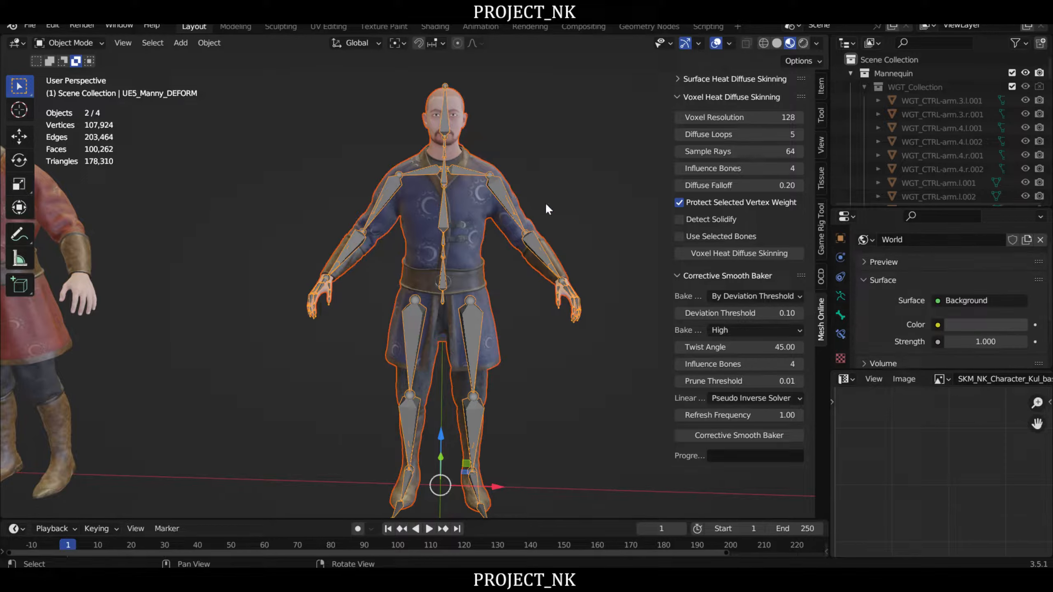
click(757, 251)
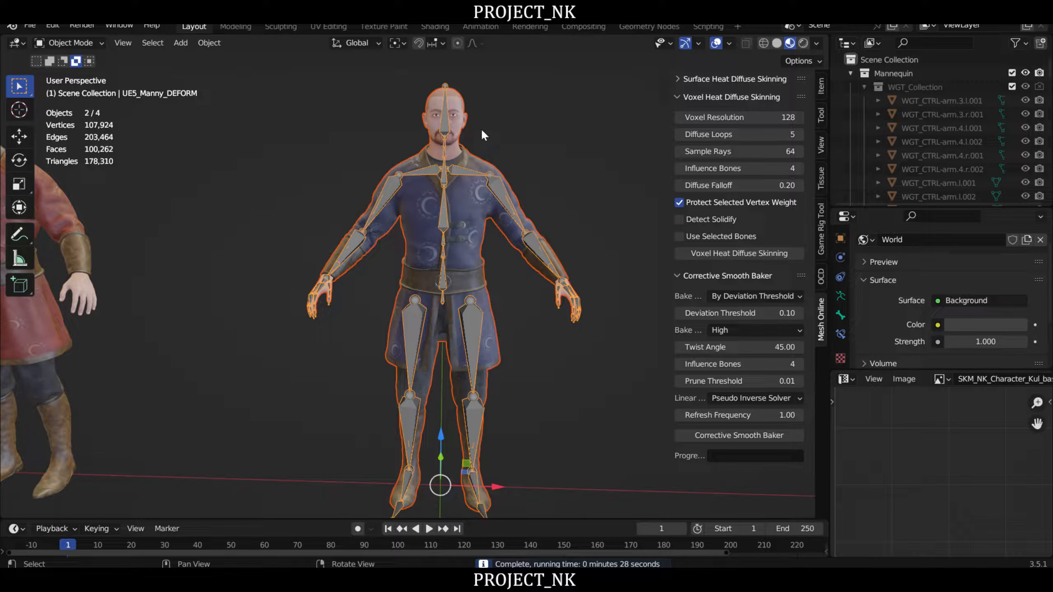
middle_drag(539, 231, 522, 242)
middle_drag(495, 320, 497, 302)
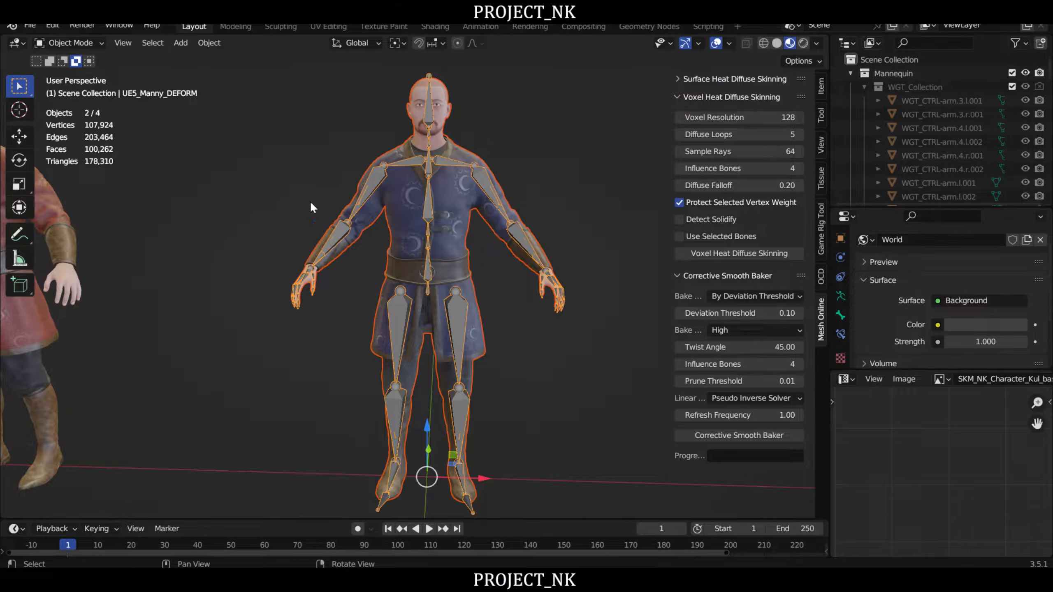
- Select only the UE5_Manny_DEFORM armature and switch it to Pose Mode
click(346, 153)
click(453, 162)
click(72, 43)
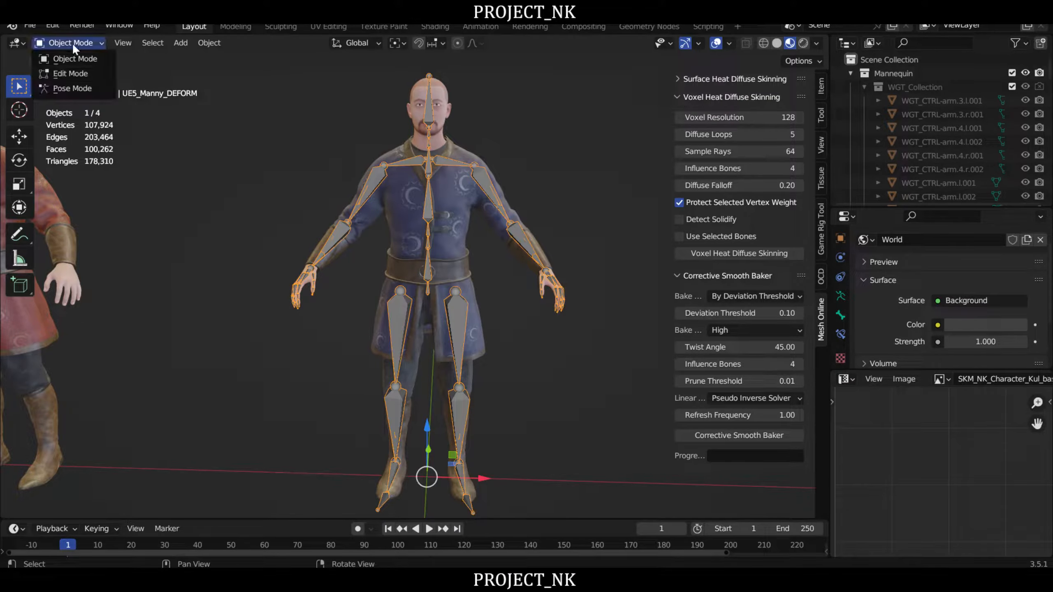
click(73, 88)
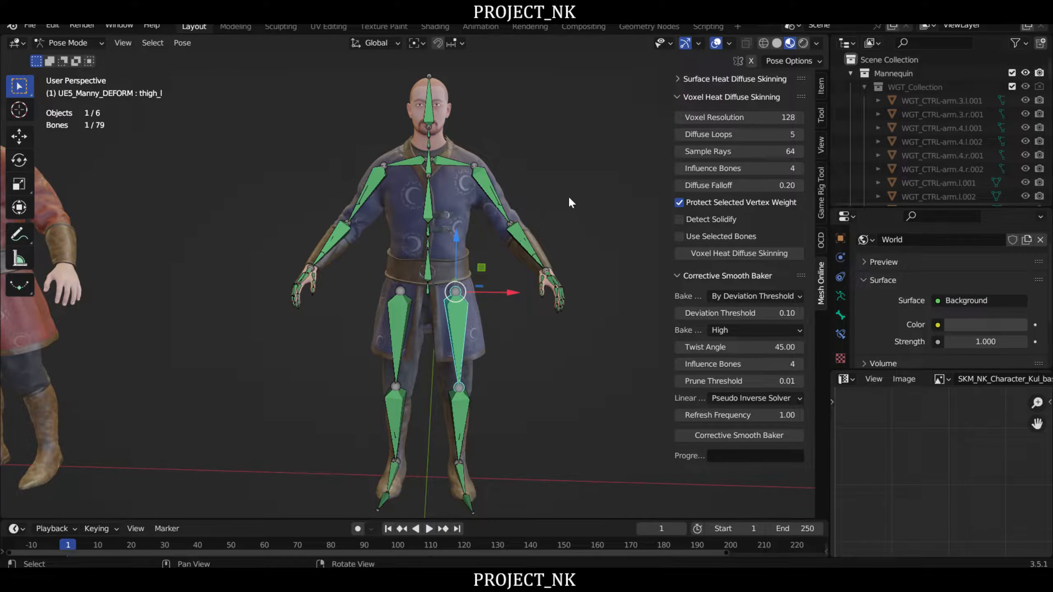
- Test the left sleeve's deformation by raising upperarm_l about 22 degrees and lowerarm_l about 37 degrees, cancelling each rotation
scroll(556, 206, up, 2)
click(488, 197)
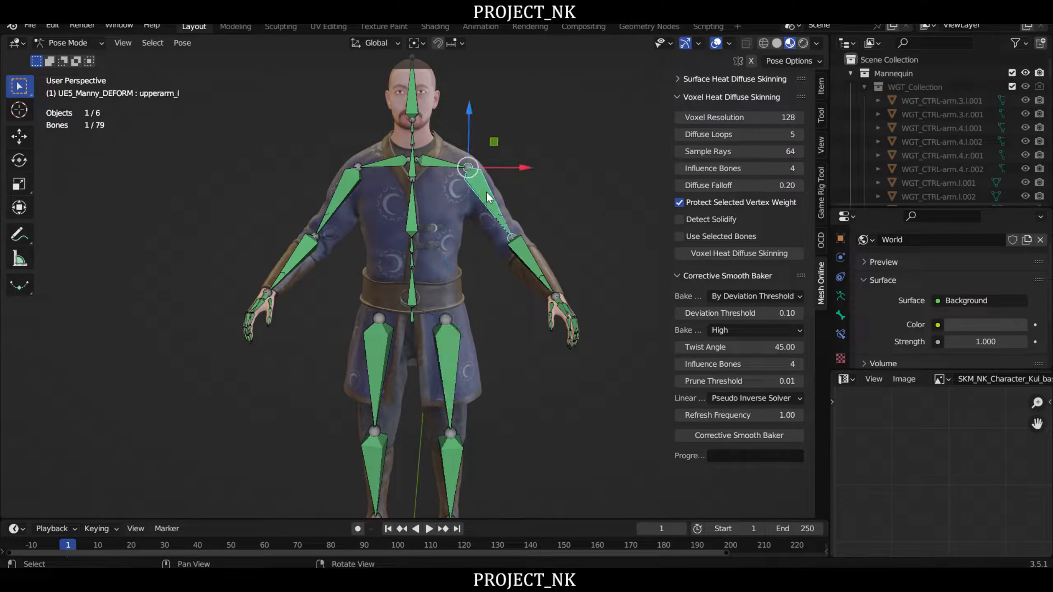
key(r)
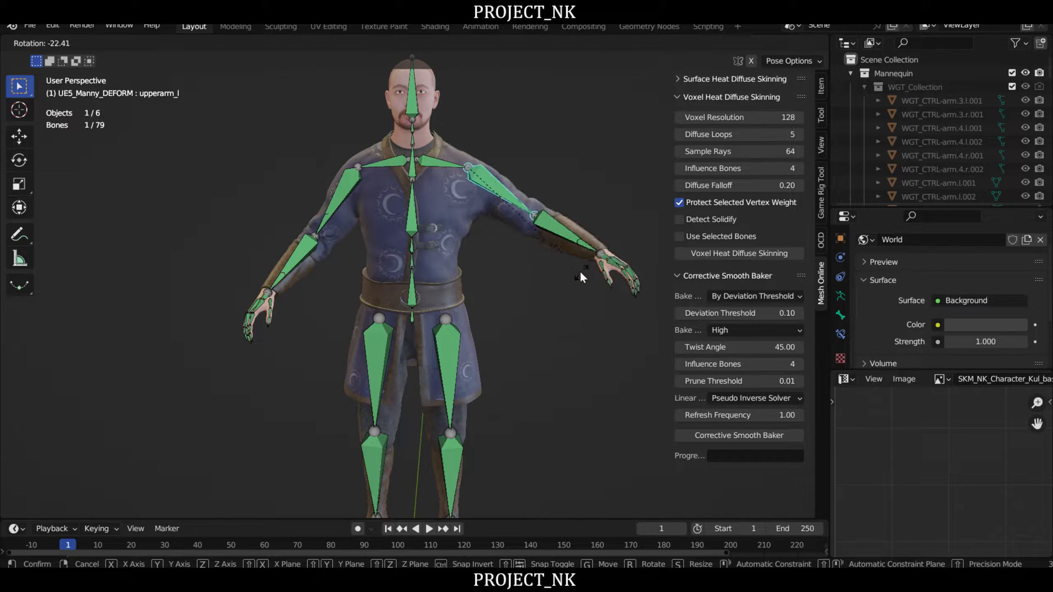
right_click(581, 274)
shift+middle_drag(531, 314, 527, 293)
click(528, 249)
key(r)
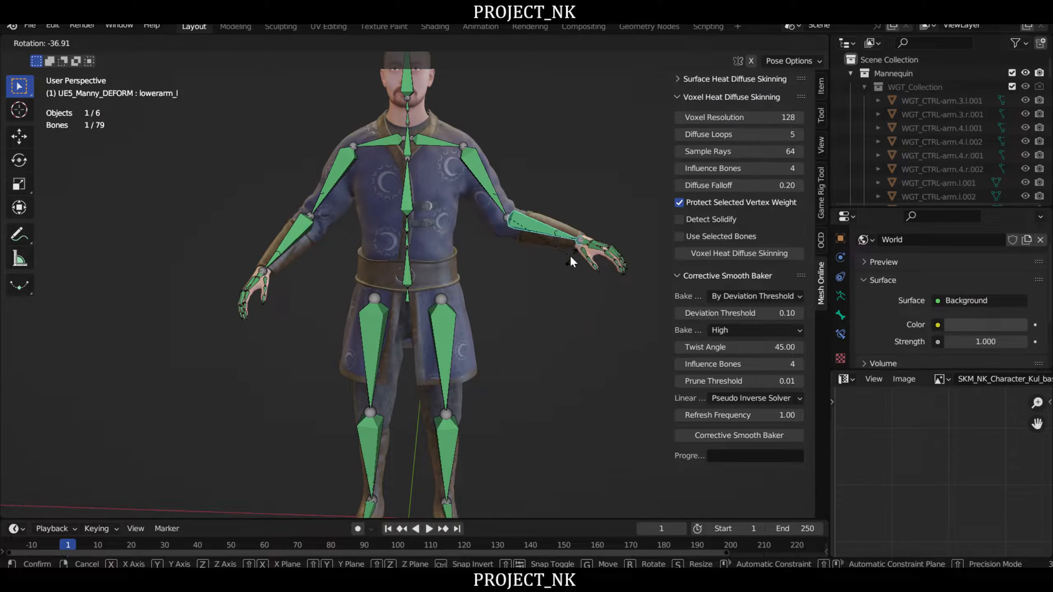
right_click(570, 256)
- Test the left leg by rotating thigh_l about 6 degrees inward from the front, cancelling the rotation
middle_drag(476, 325, 481, 255)
click(474, 266)
key(r)
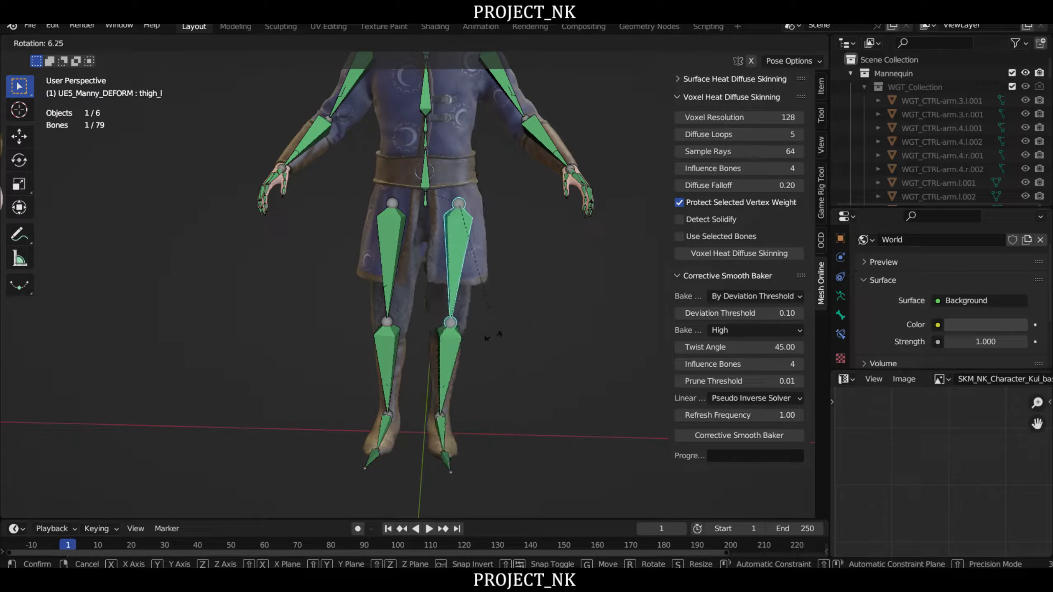
right_click(528, 291)
- Check the skirt and trousers by swinging thigh_l about 60 degrees in side view and 45 degrees outward in front view, cancelling both
scroll(530, 291, up, 3)
middle_drag(530, 292, 453, 295)
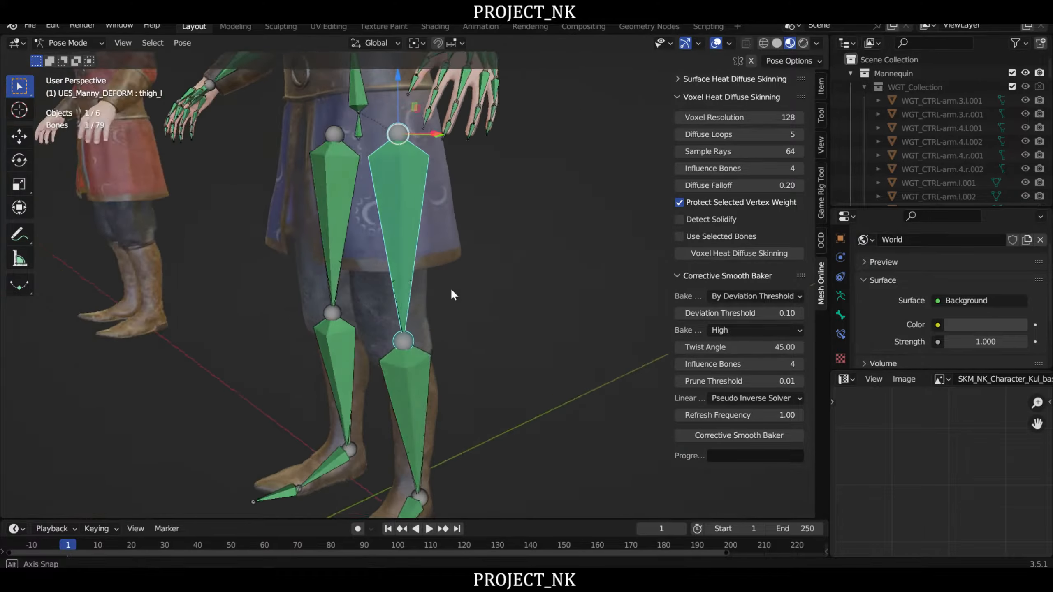
right_drag(451, 290, 453, 266)
middle_drag(453, 265, 372, 294)
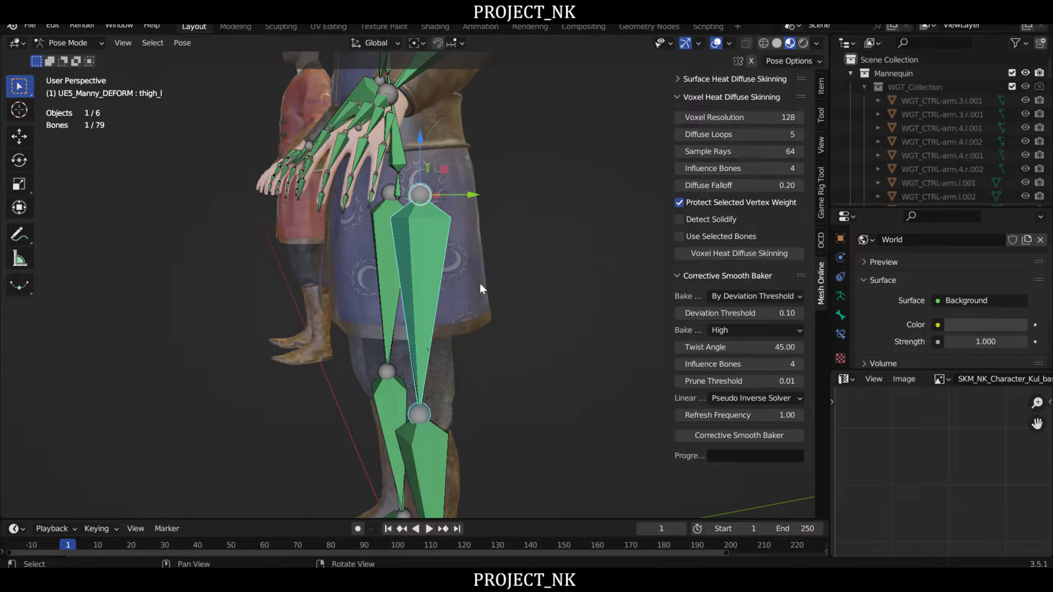
mouse_move(535, 352)
right_down()
mouse_move(441, 344)
mouse_move(525, 364)
right_up()
key(r)
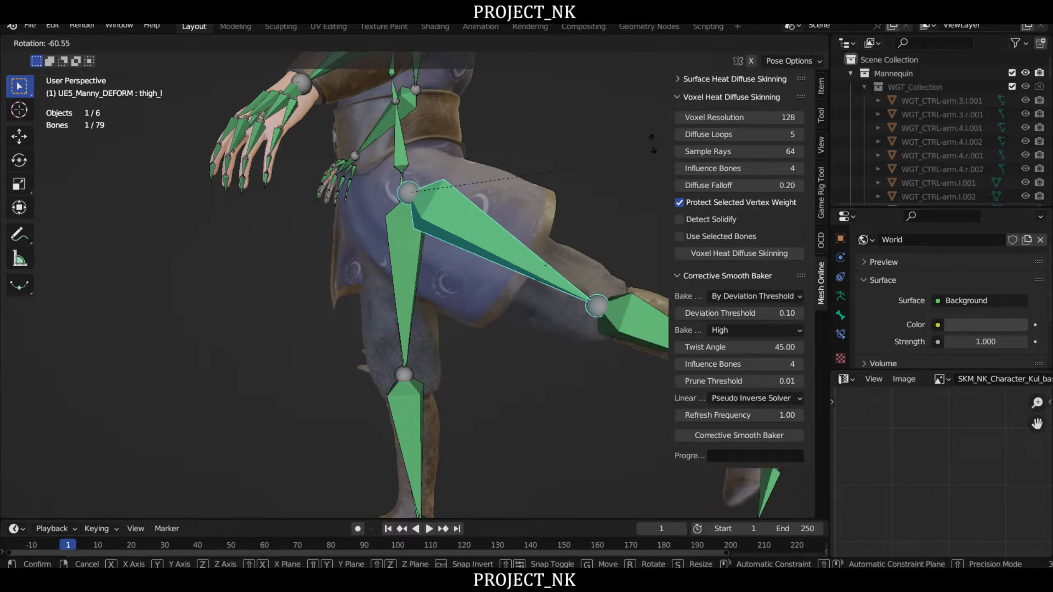
middle_drag(303, 353, 393, 330)
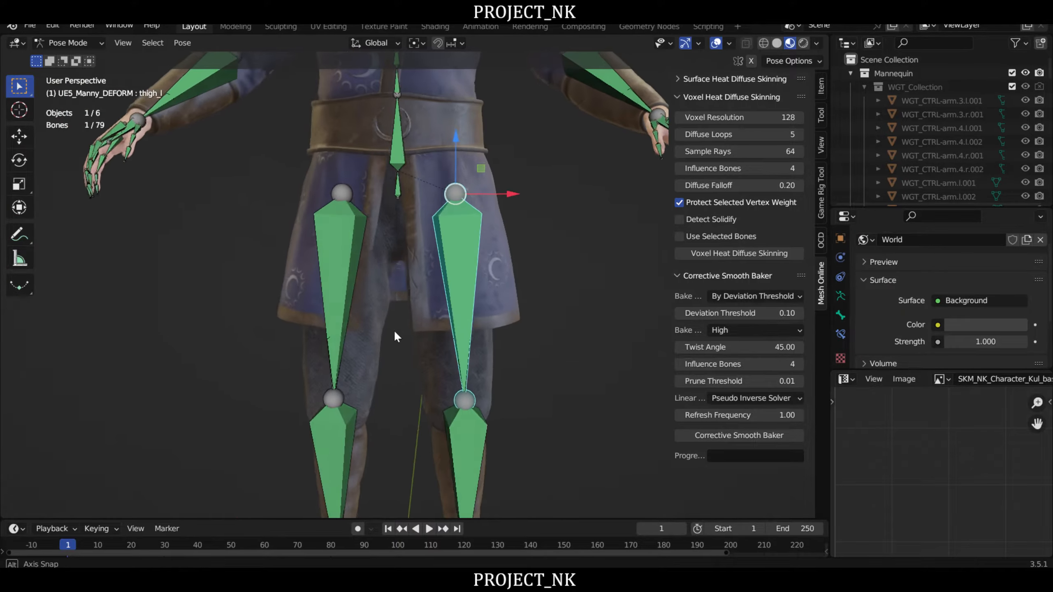
right_click(514, 352)
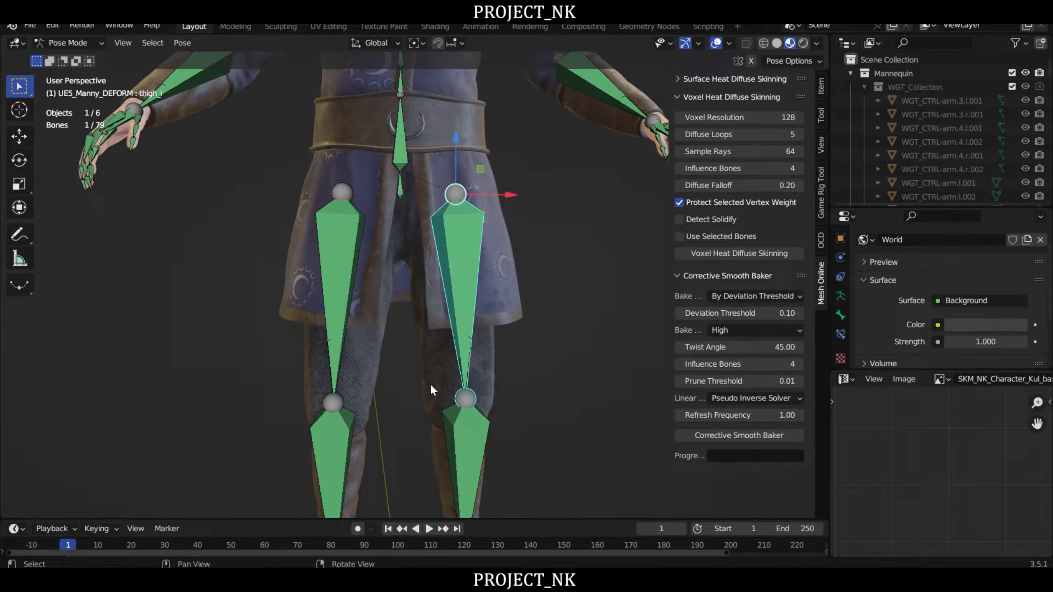
key(r)
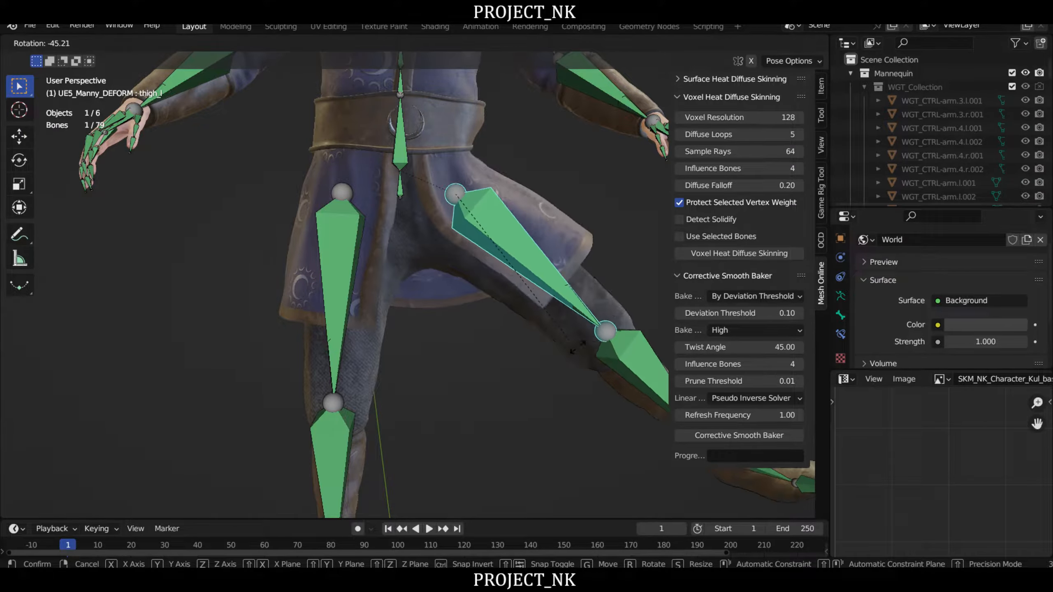
right_click(448, 352)
- Test the left hand's skinning by rotating finger bones, including middle_01_l by about 36 degrees, cancelling each rotation
right_drag(524, 169, 428, 232)
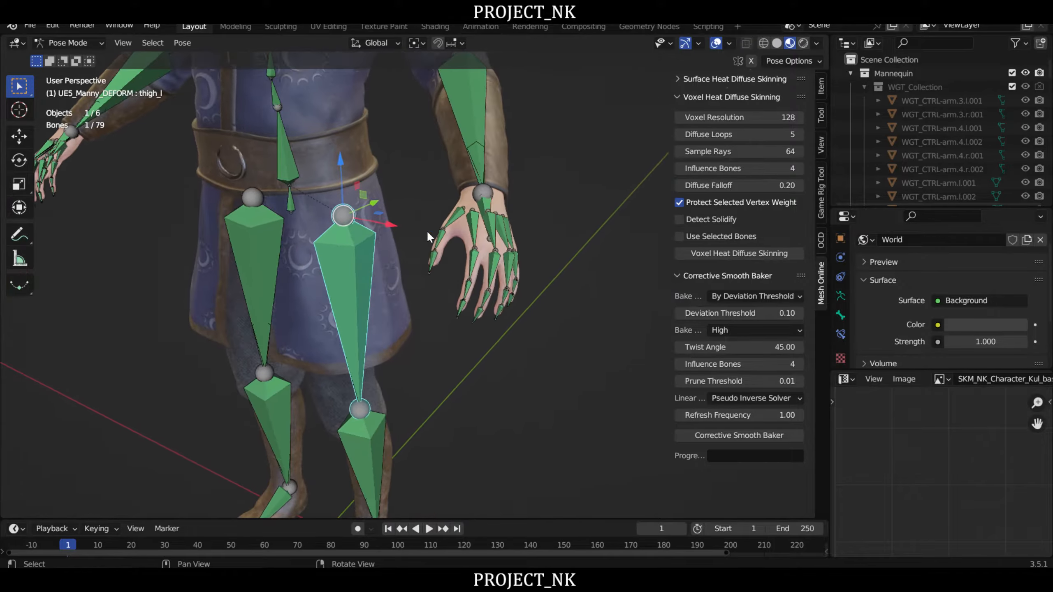
scroll(481, 286, up, 1)
click(472, 262)
right_drag(503, 313, 377, 350)
key(r)
right_click(433, 350)
click(284, 318)
key(r)
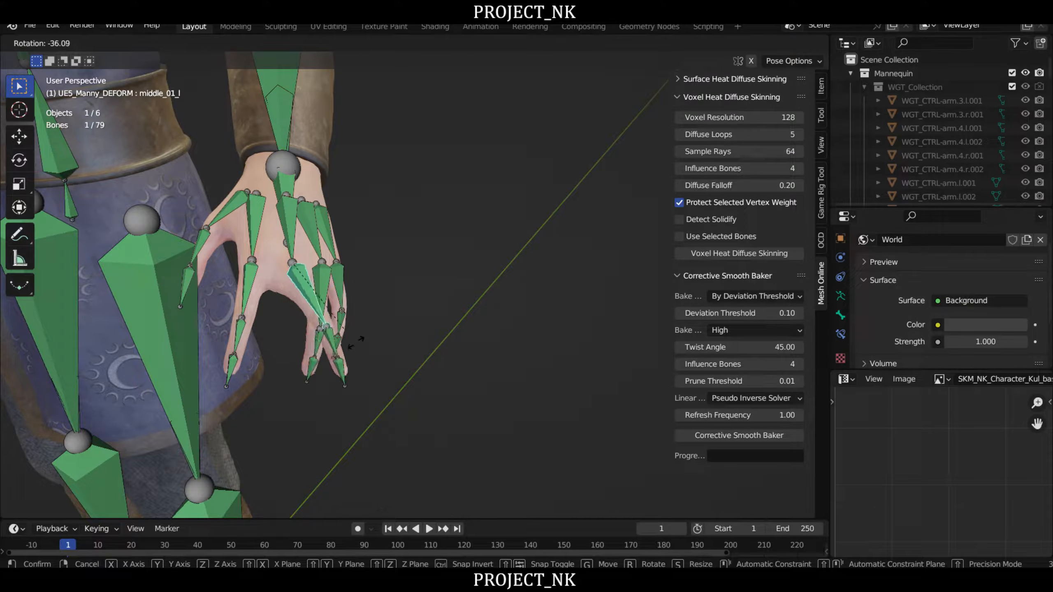
right_click(359, 338)
- View the character from the side and test-rotate the head bone about 11 degrees, cancelling the rotation
scroll(458, 292, down, 5)
right_drag(457, 291, 314, 273)
middle_drag(314, 273, 408, 348)
scroll(408, 347, up, 3)
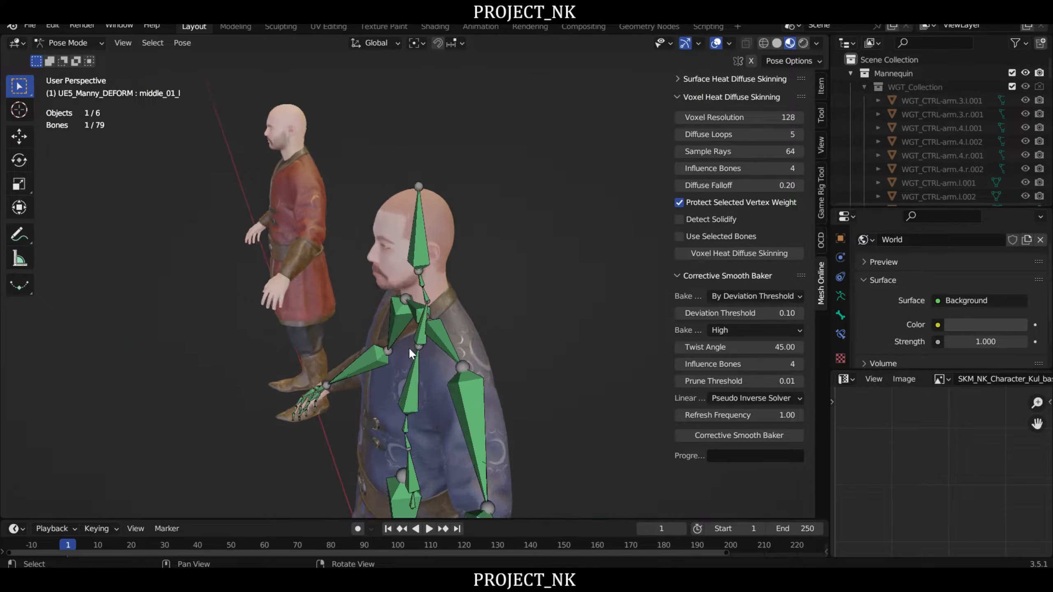
right_drag(409, 347, 407, 220)
click(417, 170)
key(r)
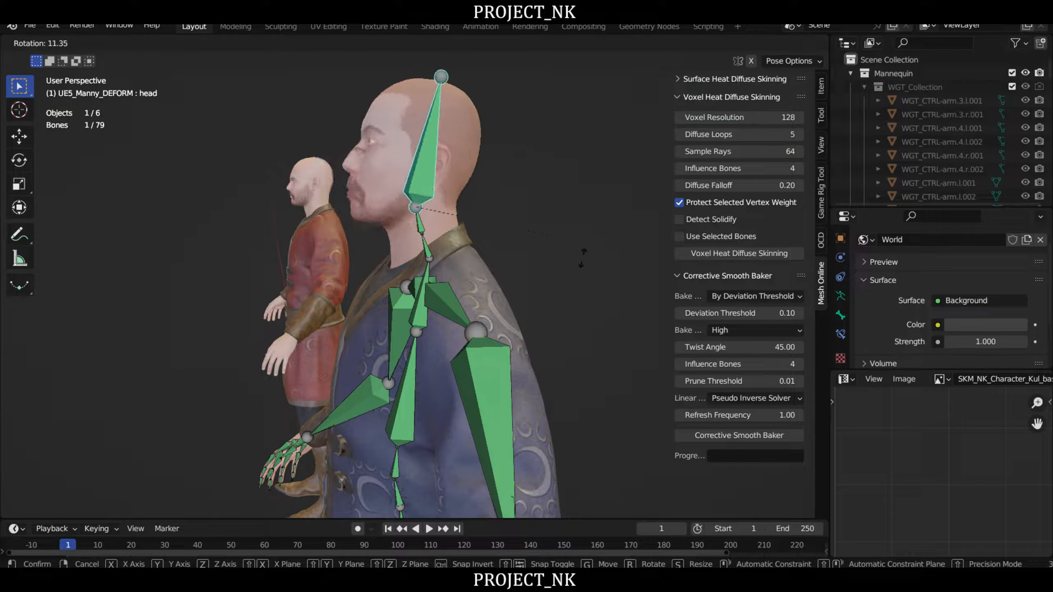
right_click(427, 232)
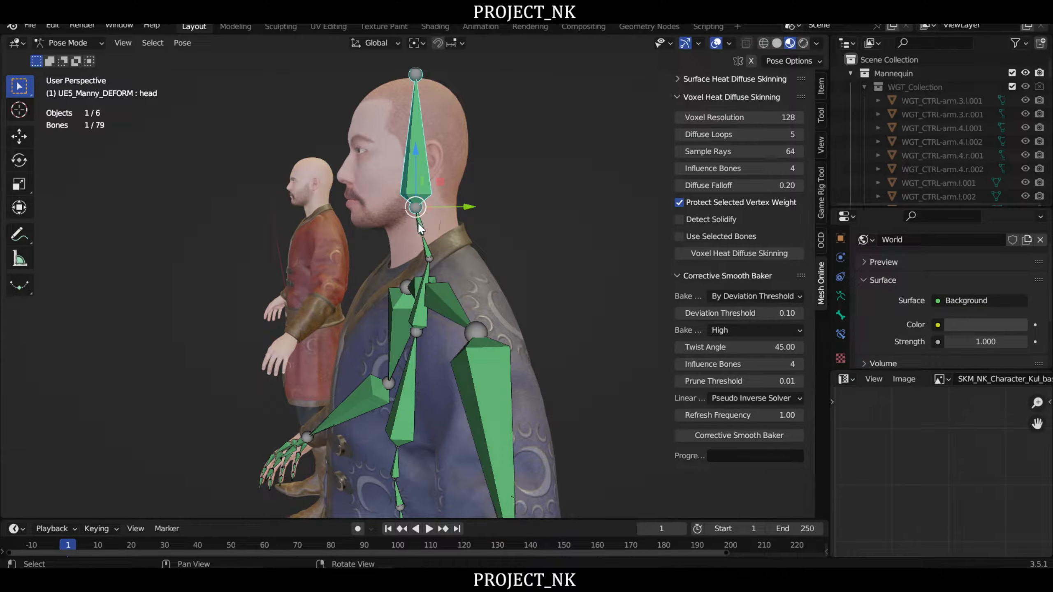
- Test the neck's deformation by tilting neck_02 about 16 degrees backward and neck_01 about 18 degrees forward, cancelling each rotation
click(419, 224)
right_drag(591, 224, 565, 221)
key(r)
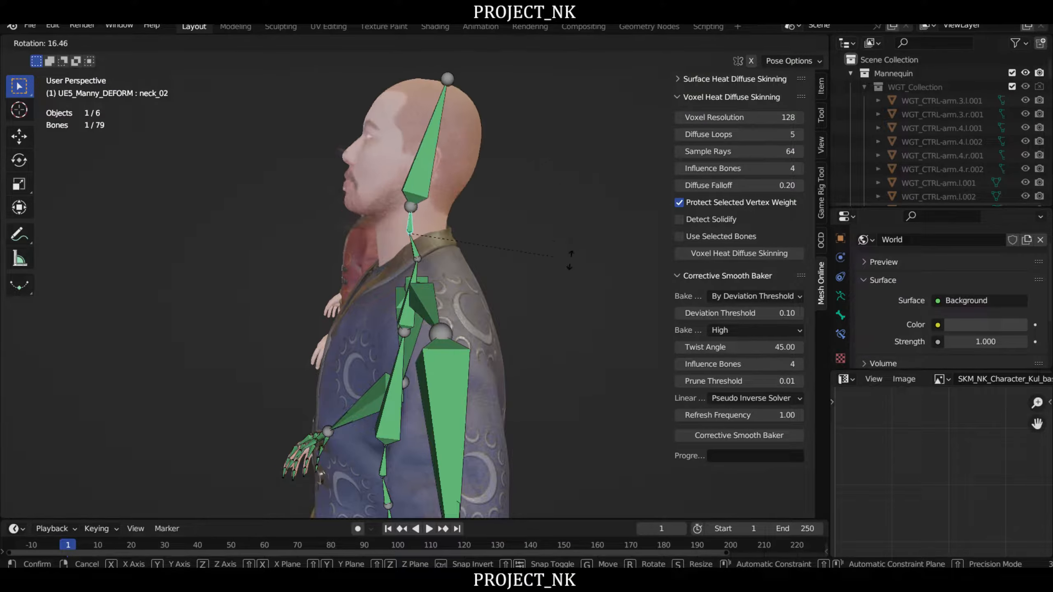
right_click(570, 260)
click(413, 245)
key(r)
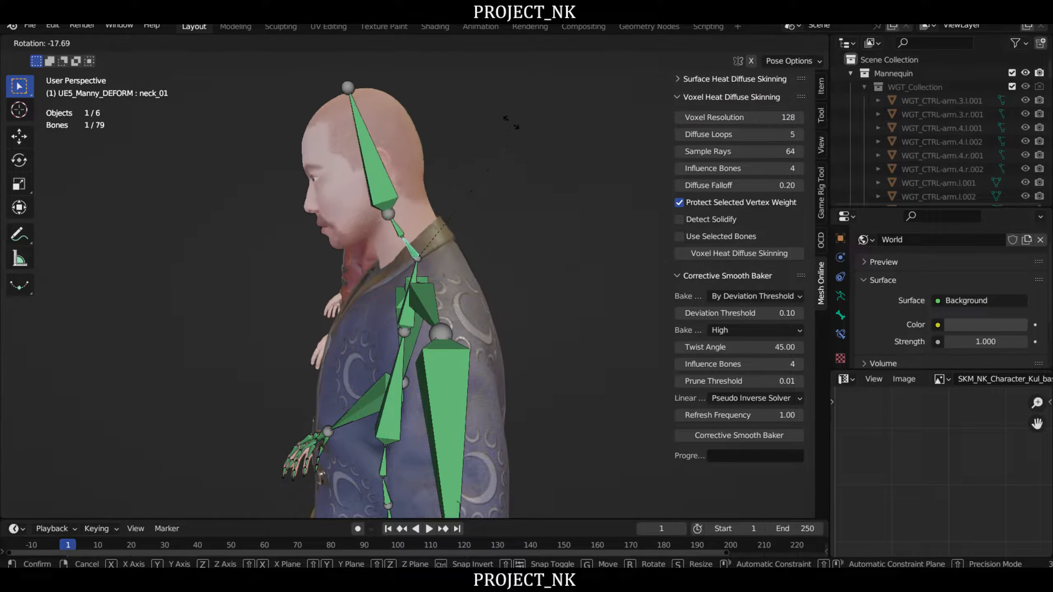
right_click(528, 238)
- Test the left shoulder by raising clavicle_l about 31 degrees from the front, cancelling the rotation
middle_drag(528, 239, 505, 295)
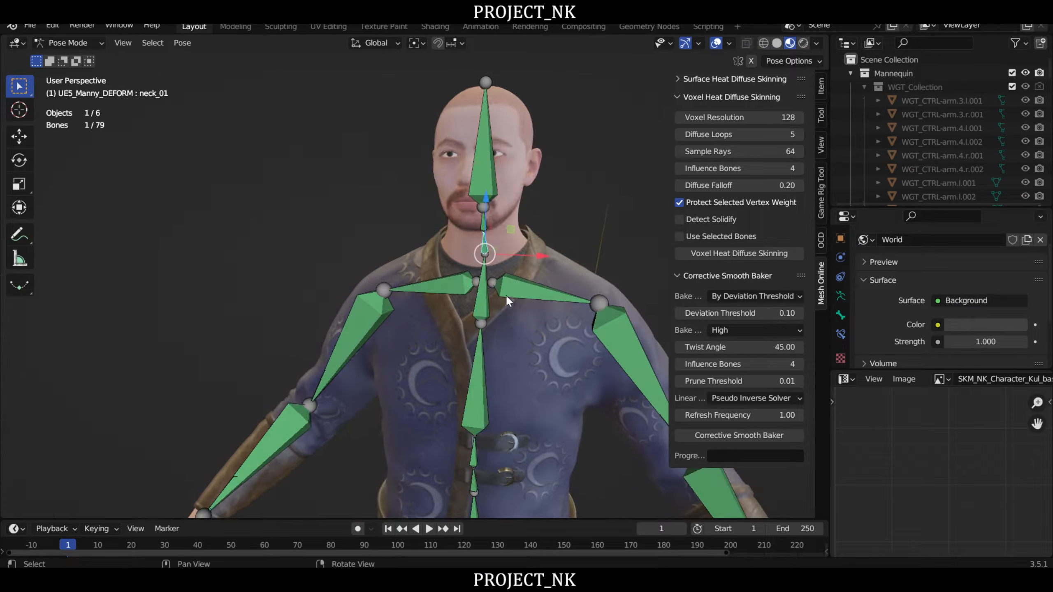
click(523, 290)
key(r)
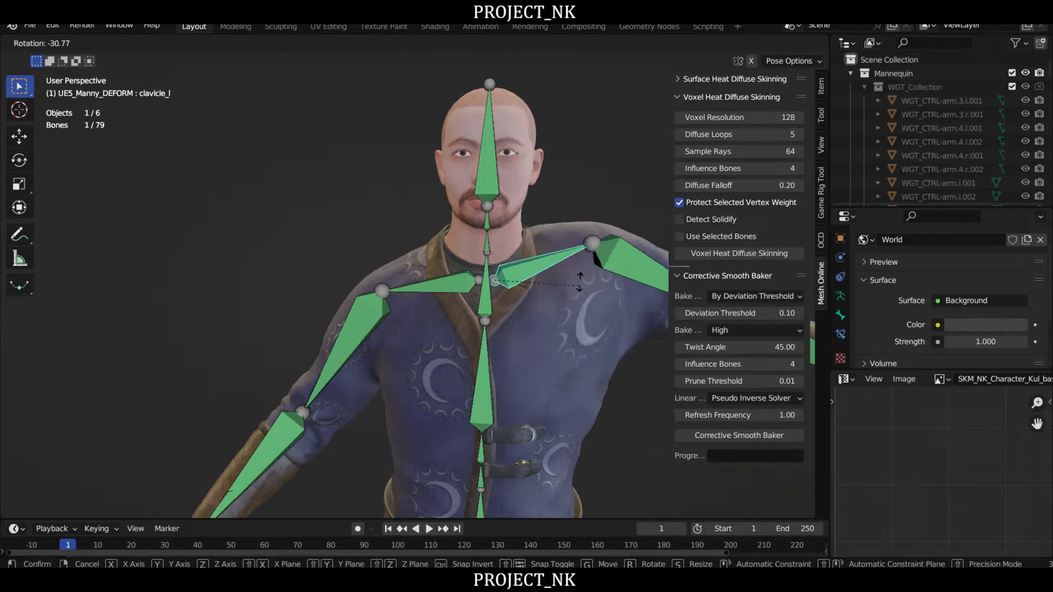
right_click(574, 371)
- Test the upper torso by rotating spine_04 from the side and about 21 degrees from the front, cancelling each rotation
scroll(497, 412, down, 4)
shift+middle_drag(497, 411, 375, 268)
scroll(456, 296, up, 3)
click(426, 202)
key(r)
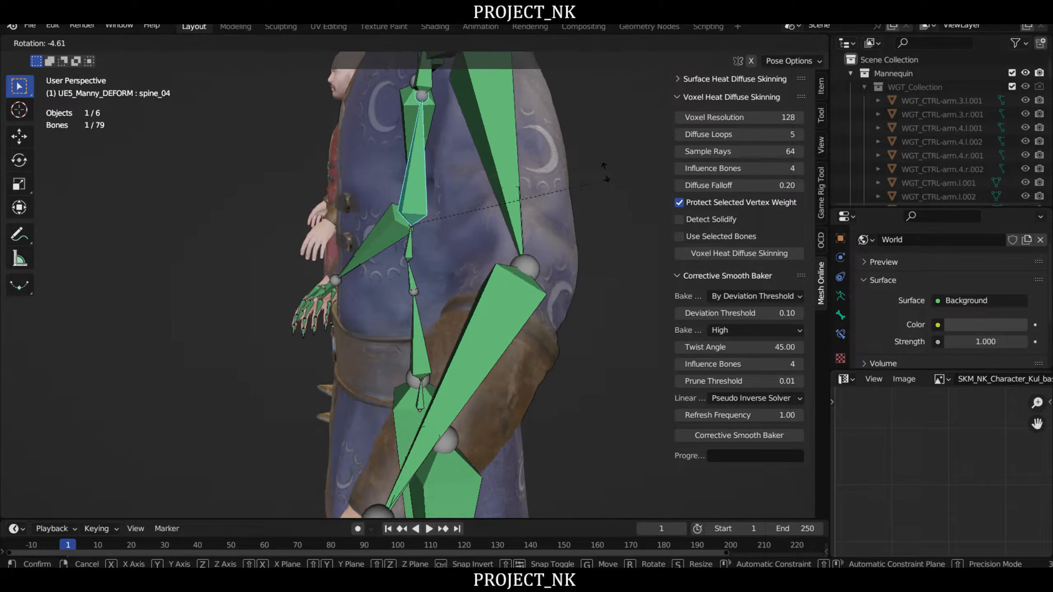
right_click(622, 317)
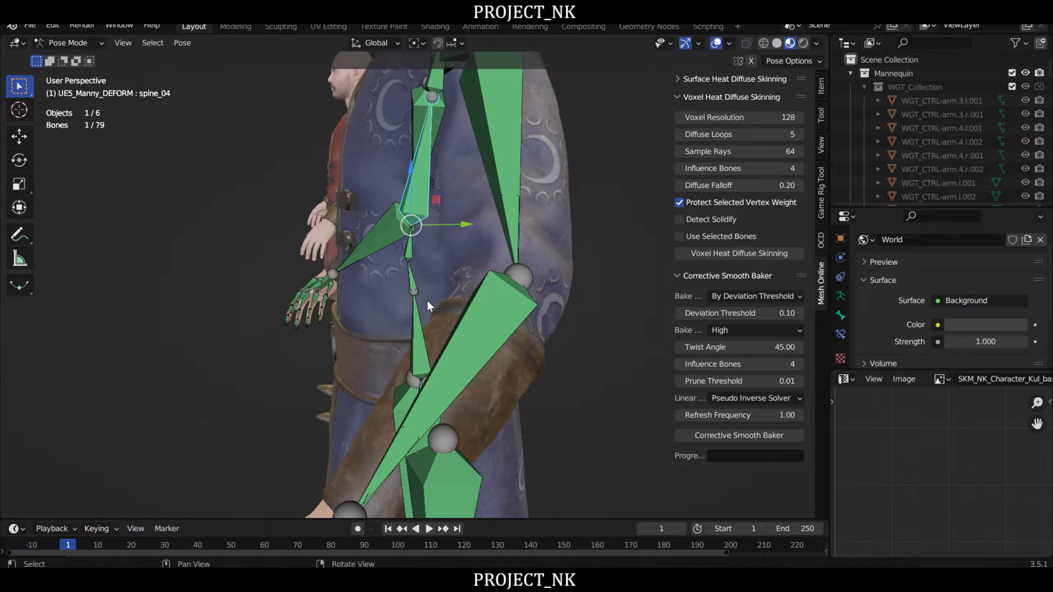
right_drag(426, 299, 568, 292)
key(r)
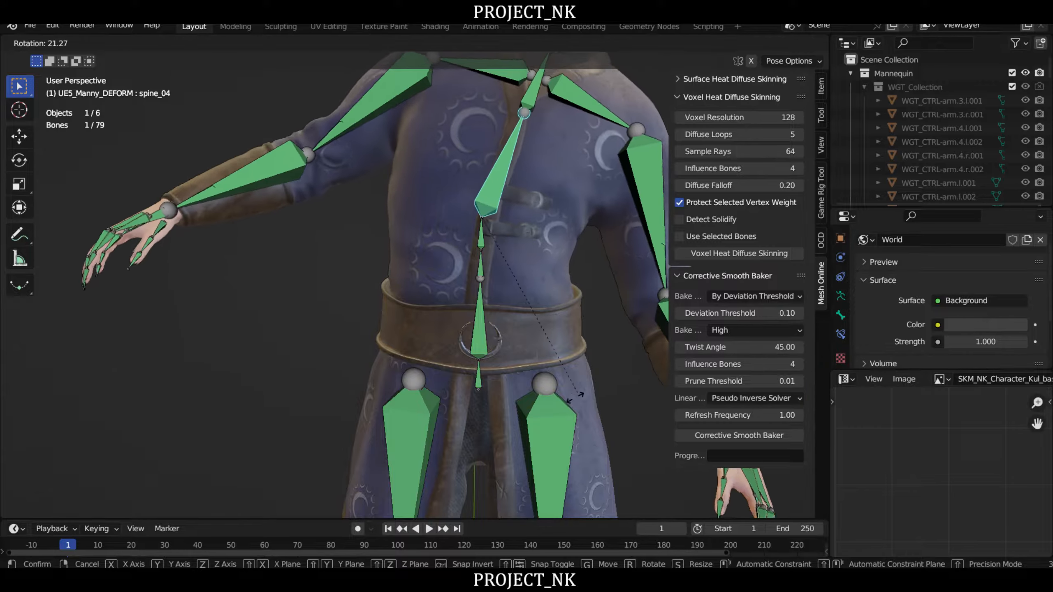
right_click(528, 319)
- Test the waist's deformation by tilting spine_01 about 19 degrees forward in a side view, cancelling the rotation
scroll(525, 315, down, 2)
middle_drag(525, 315, 534, 267)
right_drag(534, 266, 489, 290)
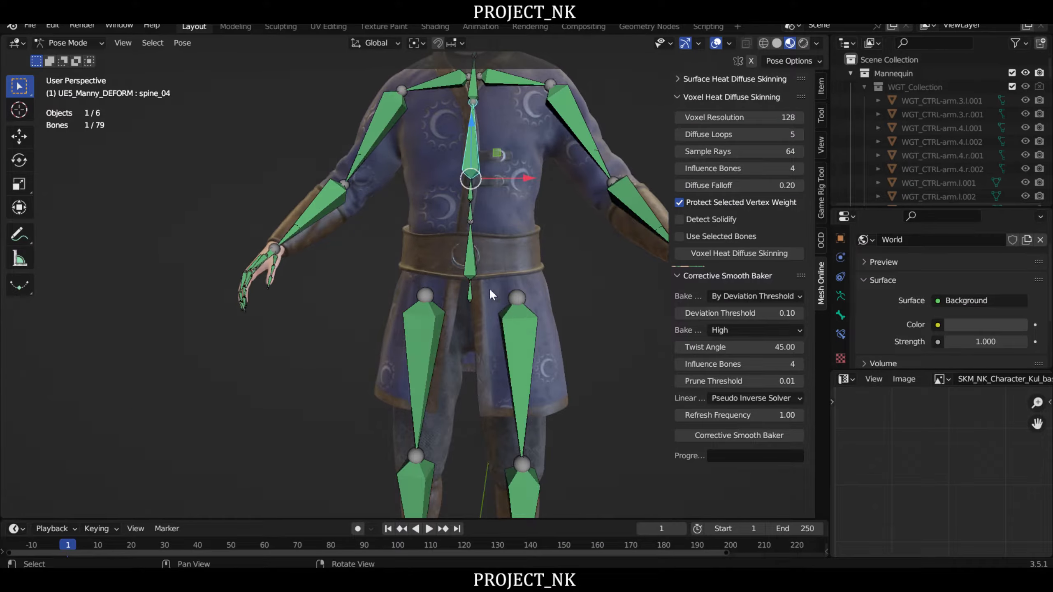
click(469, 227)
middle_drag(469, 227, 609, 280)
key(r)
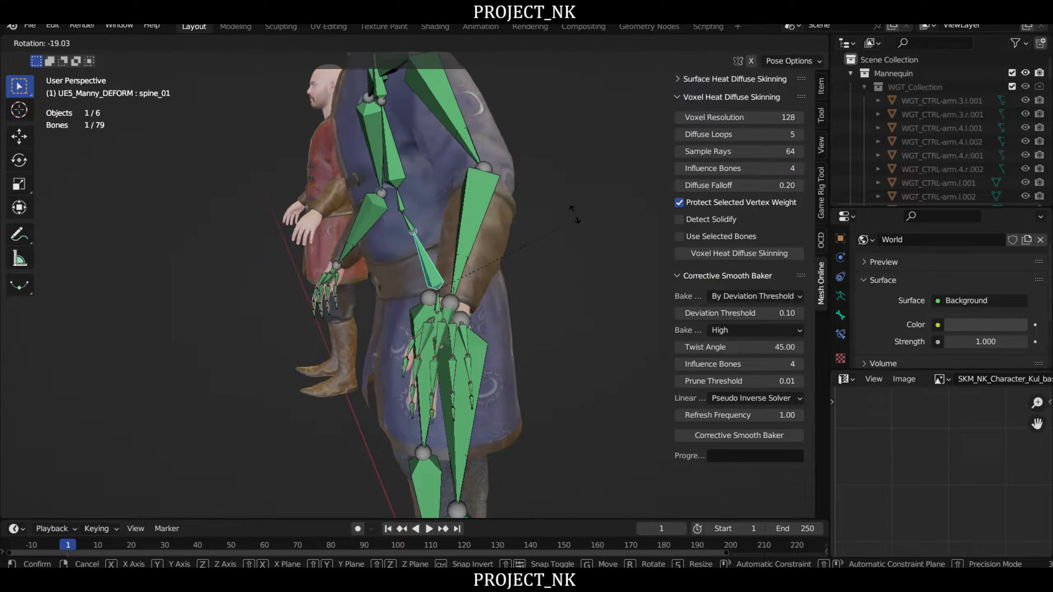
right_click(623, 310)
- Test the left leg by rotating thigh_l about 25 degrees backward and about 20 degrees forward, cancelling each rotation
right_drag(623, 310, 485, 298)
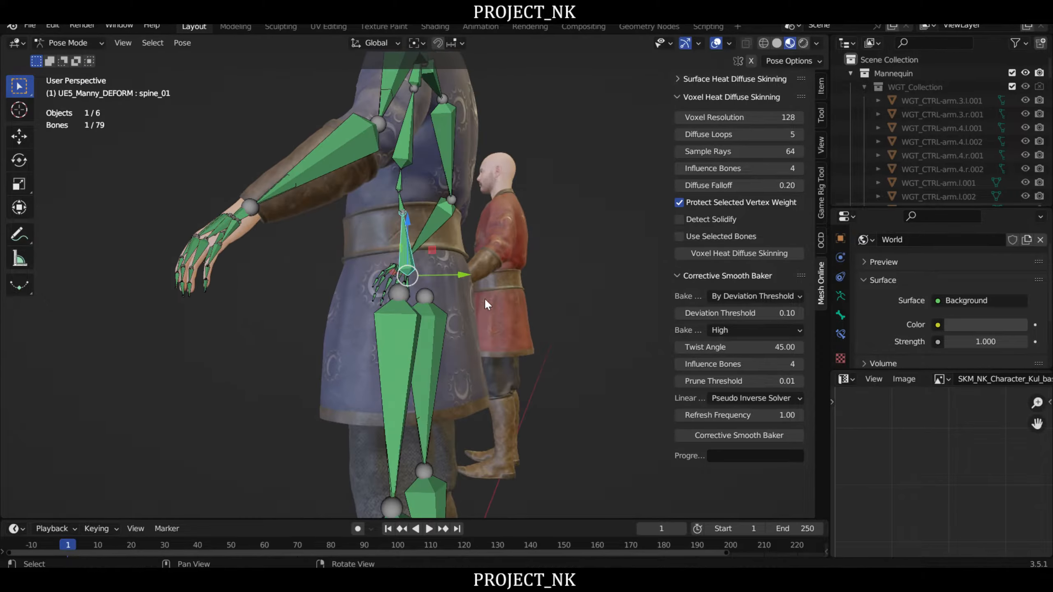
click(400, 344)
middle_drag(401, 345, 454, 378)
key(r)
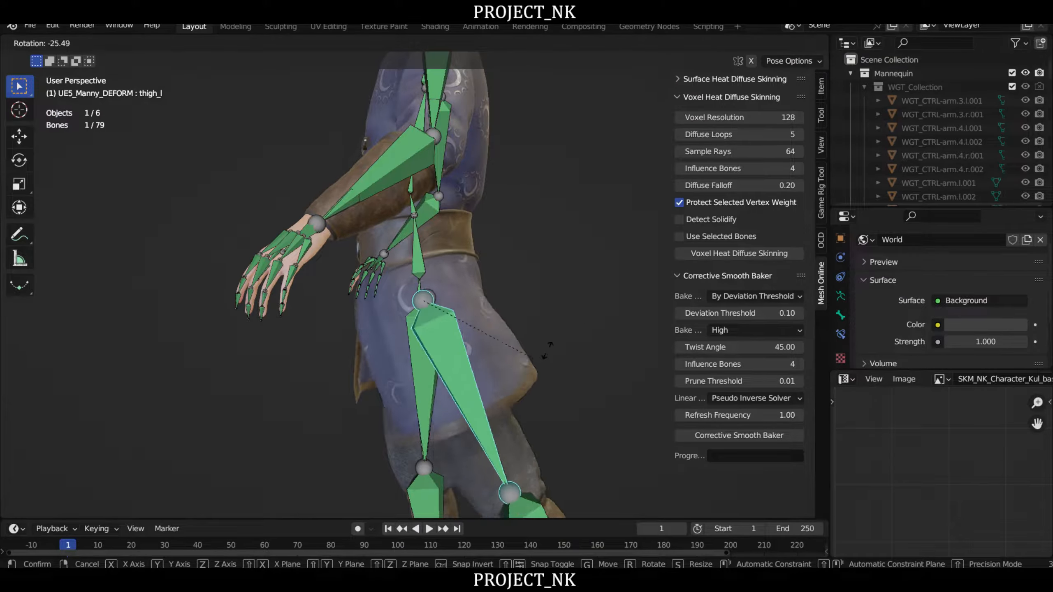
right_click(558, 341)
key(r)
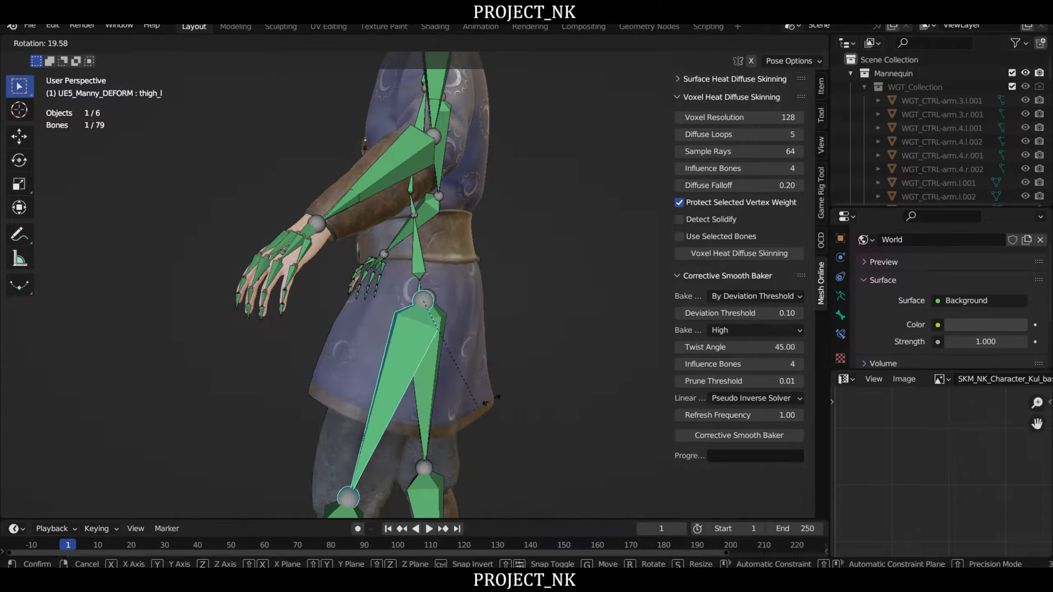
right_click(497, 312)
- Leave Pose Mode for Object Mode and select the blue-coated Boz character mesh, hiding the sidebar
scroll(497, 312, down, 3)
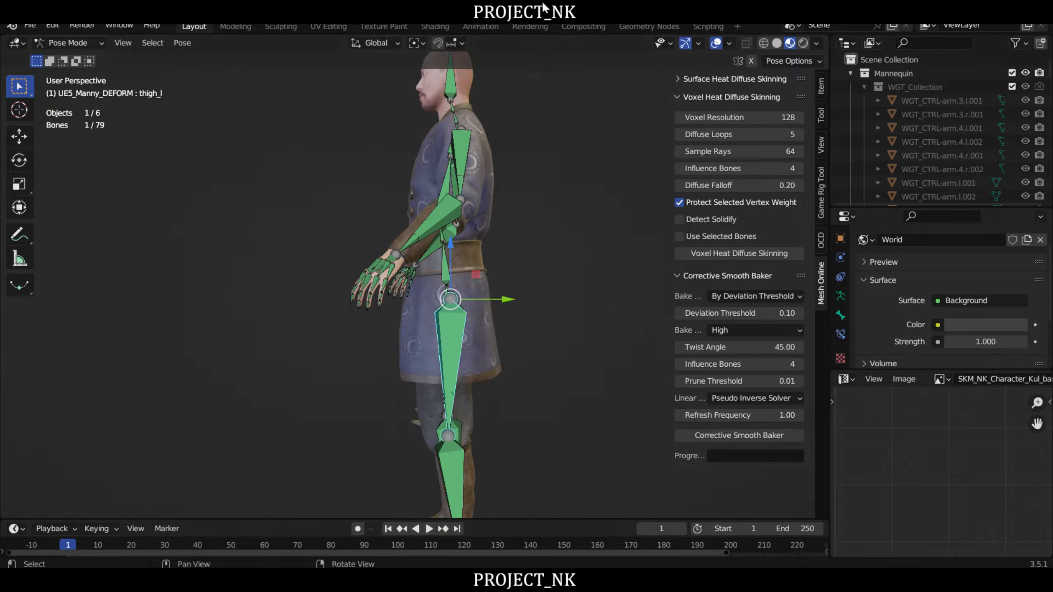
middle_drag(405, 194, 353, 244)
scroll(354, 240, up, 4)
middle_drag(463, 287, 414, 279)
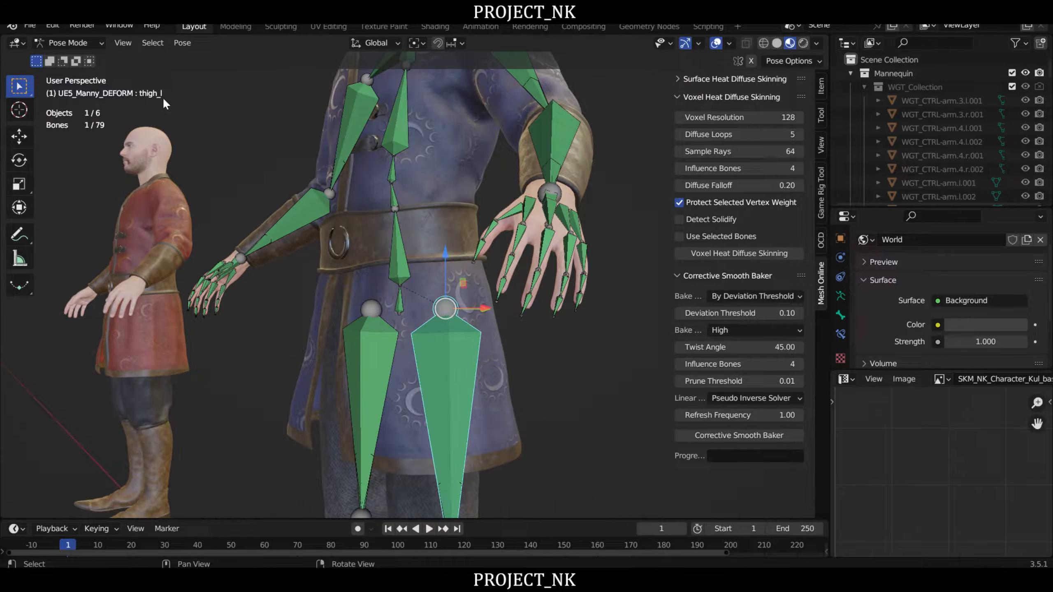
click(78, 41)
click(89, 56)
mouse_move(414, 199)
middle_down()
mouse_move(385, 172)
mouse_move(423, 198)
mouse_move(424, 99)
mouse_move(416, 200)
middle_up()
click(418, 199)
scroll(417, 198, down, 2)
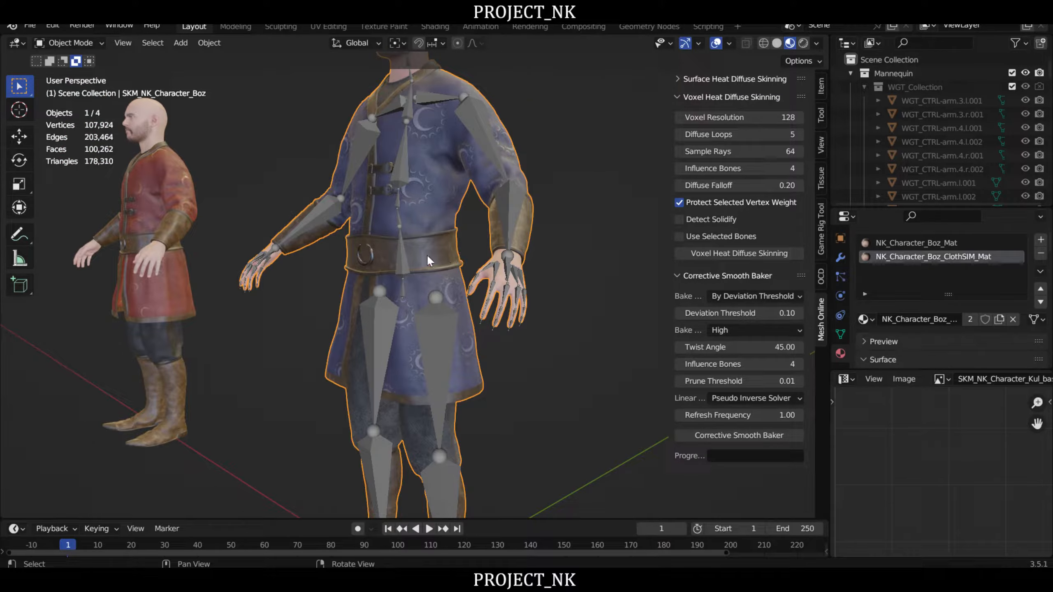
key(n)
scroll(502, 237, up, 2)
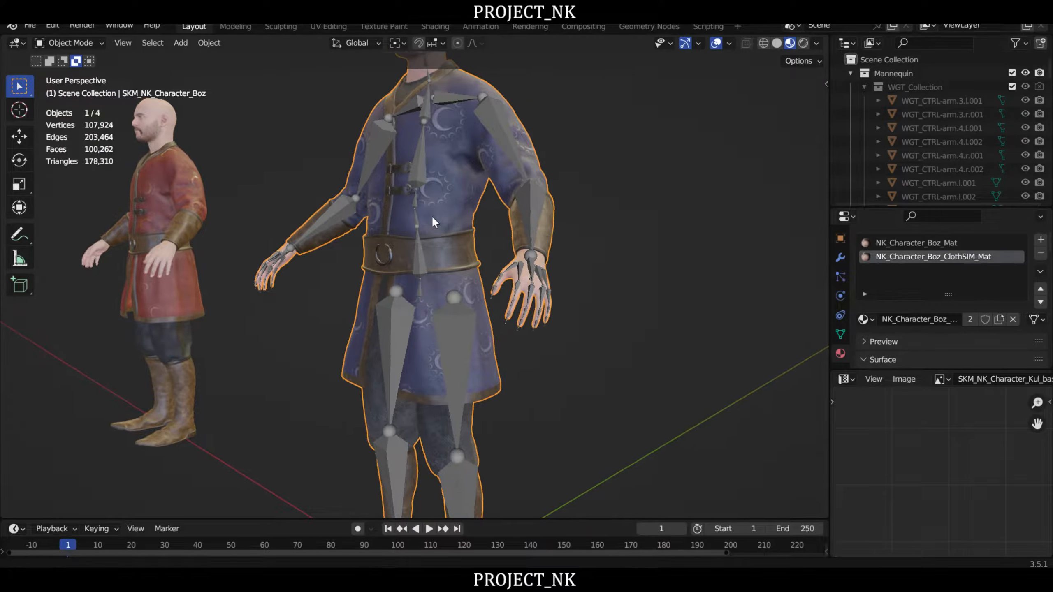
- Switch the Boz mesh to Weight Paint mode and make the thigh_l vertex group active
click(77, 44)
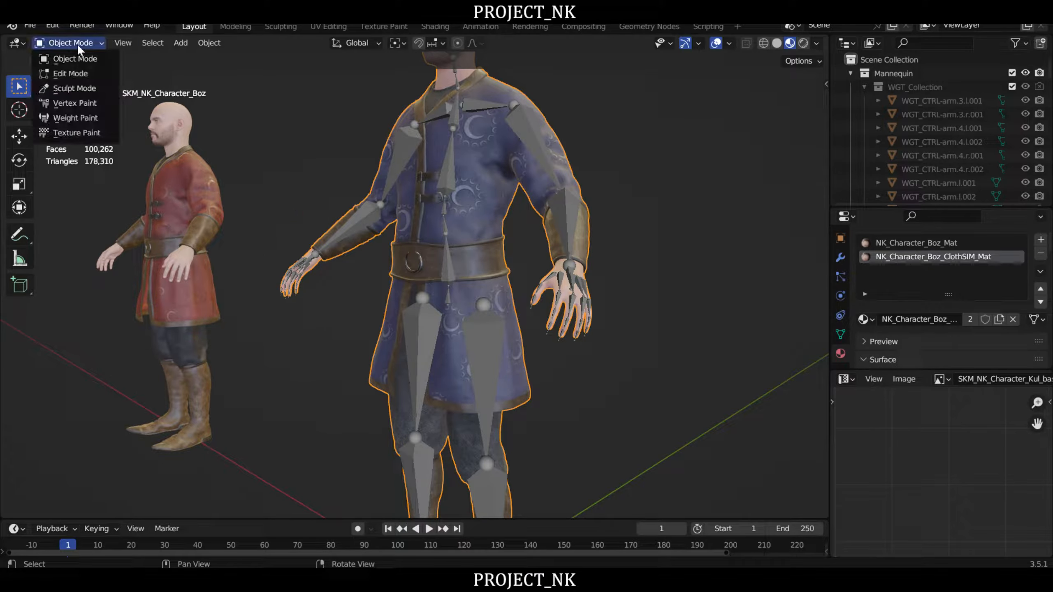
click(75, 119)
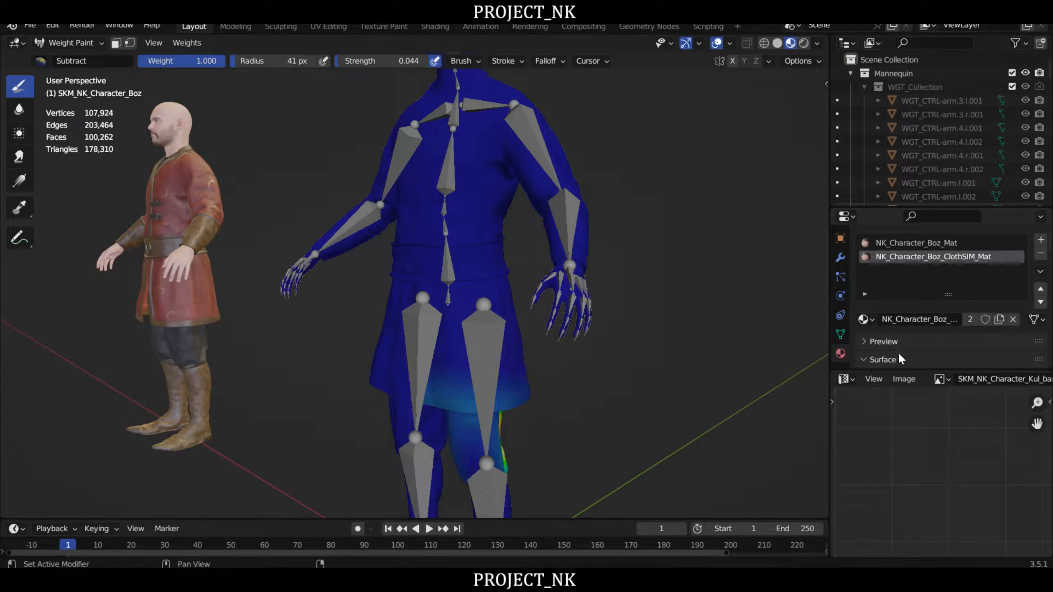
click(840, 335)
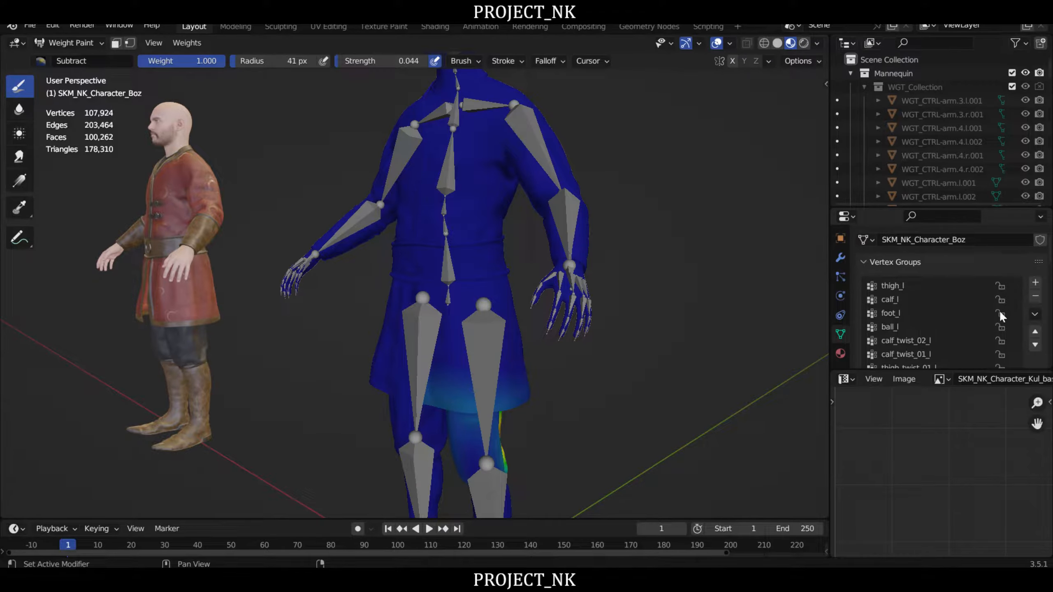
click(887, 327)
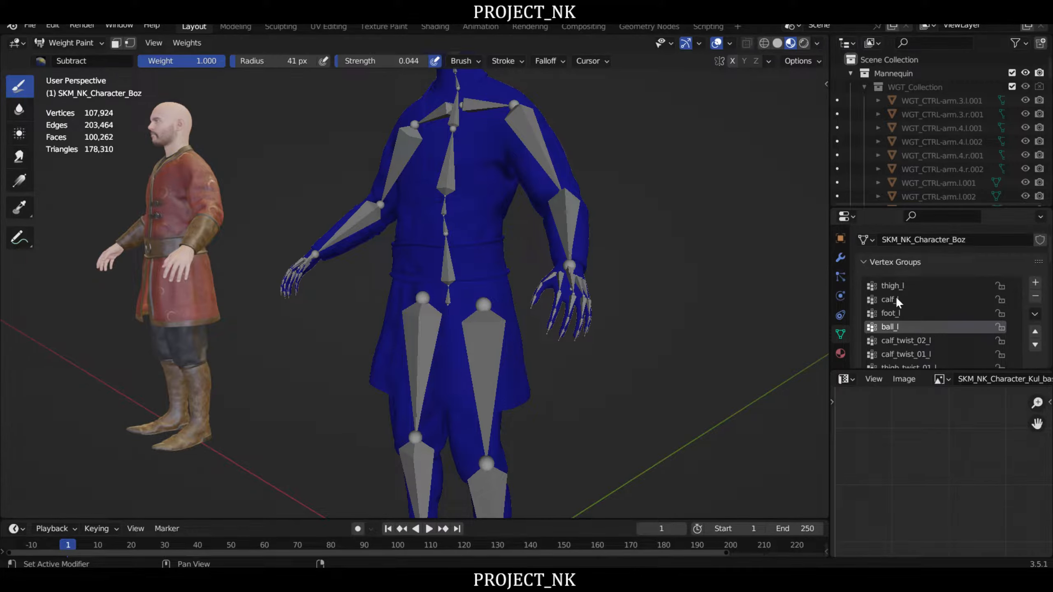
scroll(925, 304, up, 4)
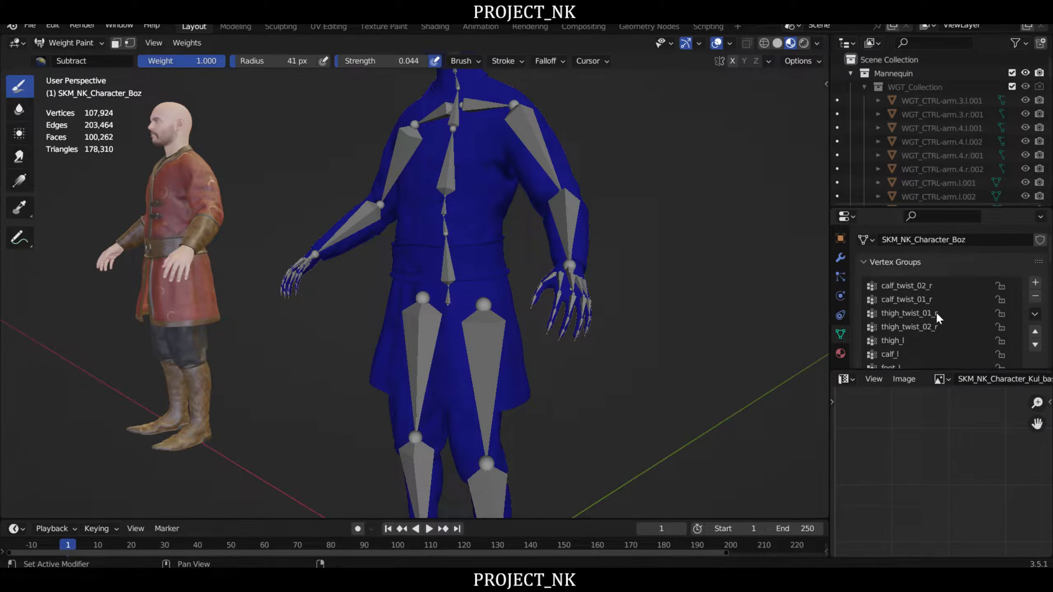
click(892, 341)
- Examine how far the thigh_l weights spread over the belt around the character's left side
middle_drag(623, 308, 636, 340)
right_drag(636, 340, 496, 252)
scroll(506, 295, up, 6)
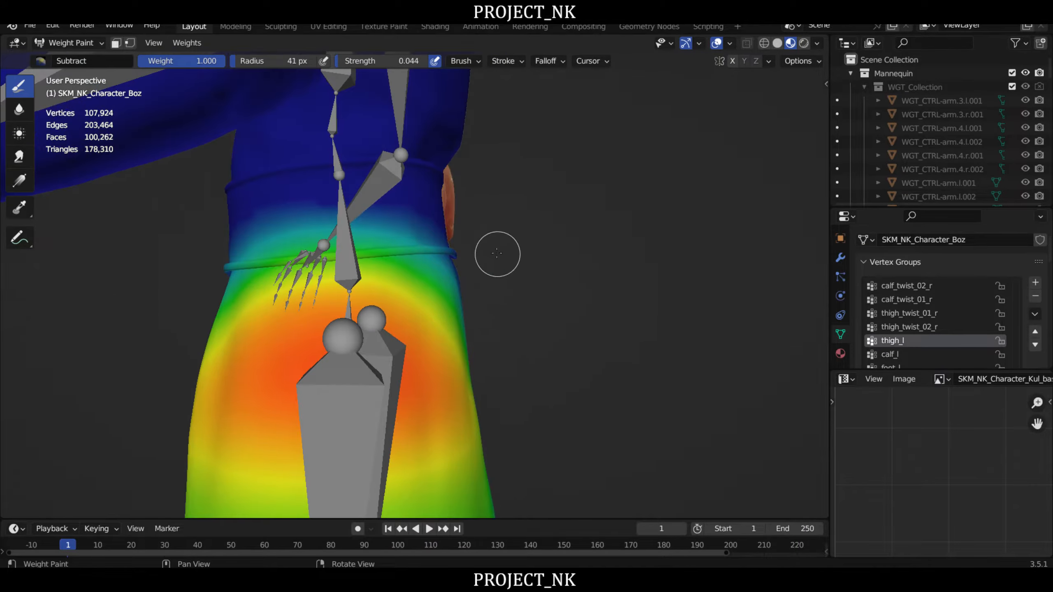
middle_drag(496, 252, 664, 293)
right_drag(682, 295, 662, 277)
scroll(657, 283, down, 2)
right_drag(551, 212, 525, 215)
scroll(544, 283, up, 2)
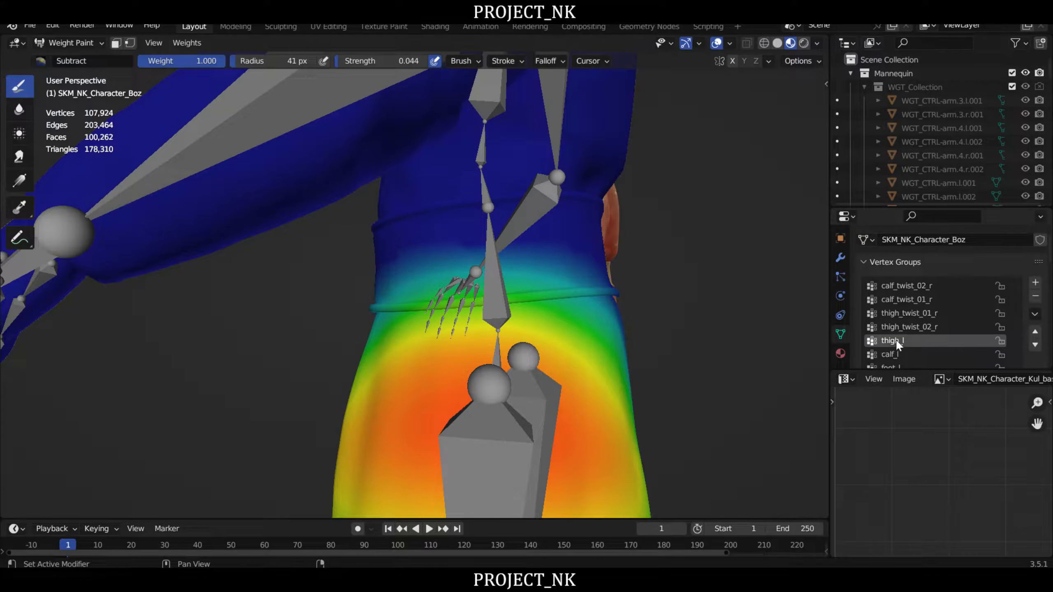
right_drag(616, 341, 575, 291)
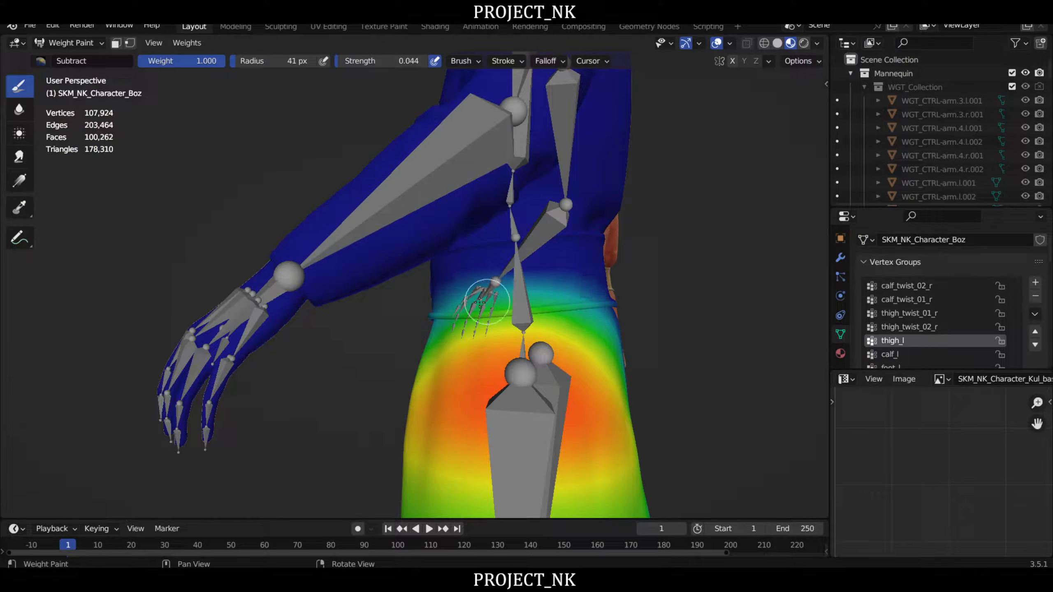
right_drag(675, 296, 645, 280)
scroll(697, 290, up, 4)
middle_drag(560, 276, 593, 271)
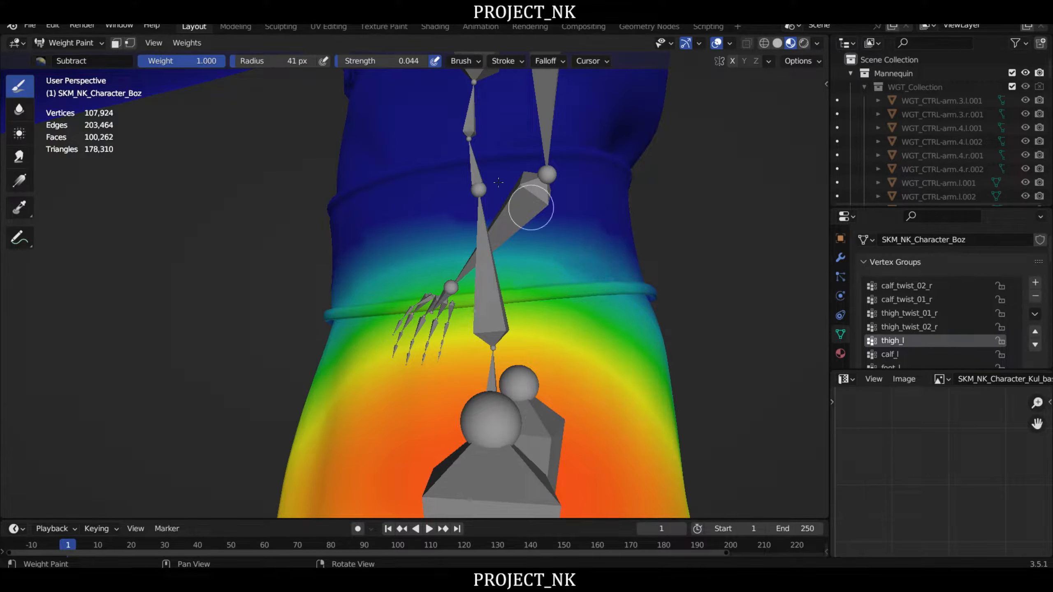
- Set the Subtract brush strength to 0.527 and erase the thigh_l weights from the belt on the left side
drag(346, 63, 383, 62)
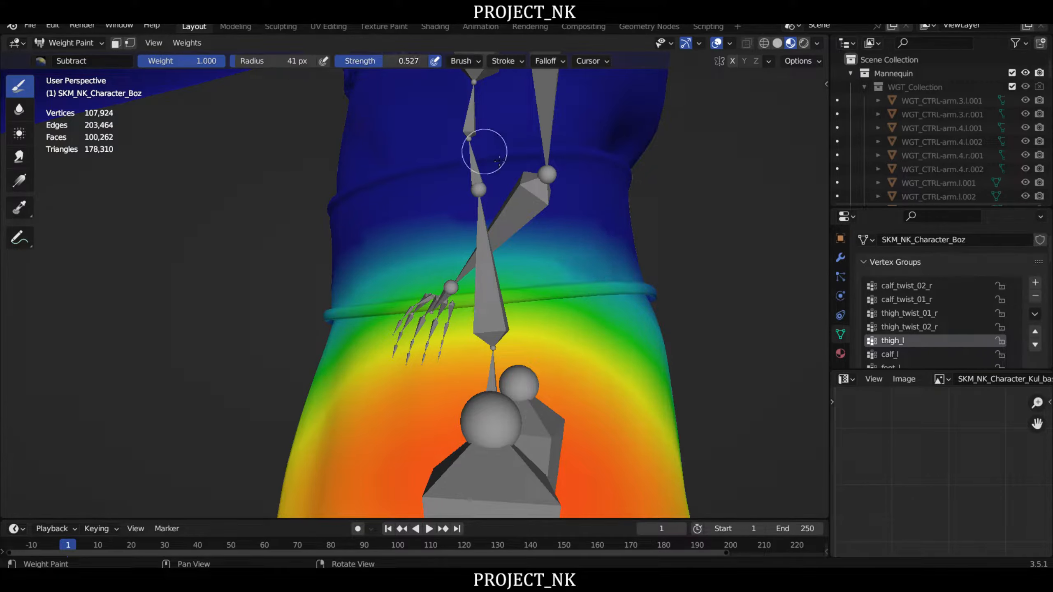
drag(622, 270, 376, 289)
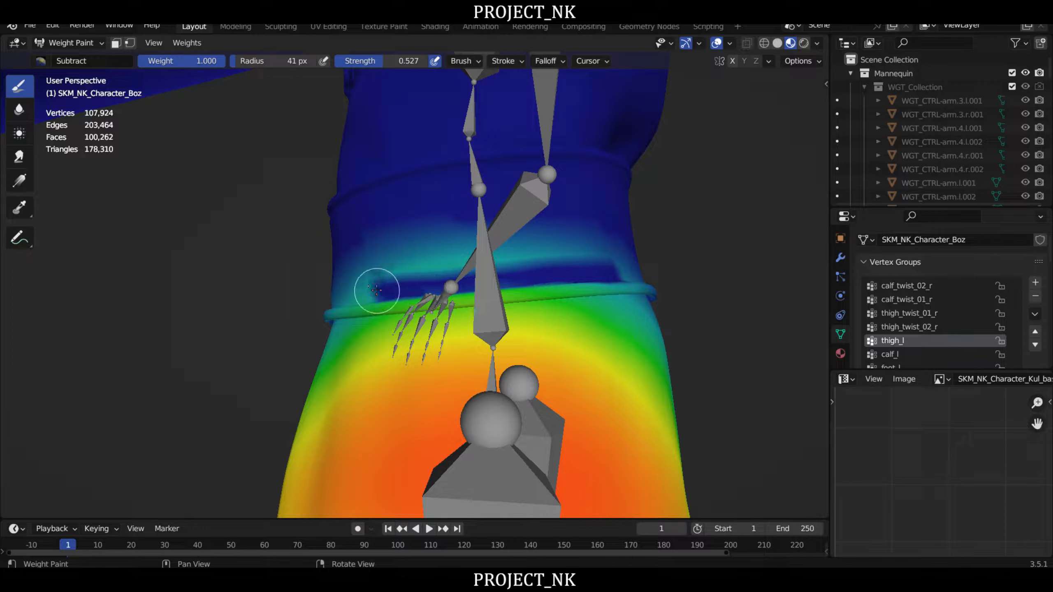
middle_drag(369, 207, 543, 262)
mouse_move(564, 294)
mouse_down()
mouse_move(376, 313)
mouse_move(411, 282)
mouse_move(412, 295)
mouse_move(474, 278)
mouse_move(581, 300)
mouse_move(353, 312)
mouse_move(389, 290)
mouse_up()
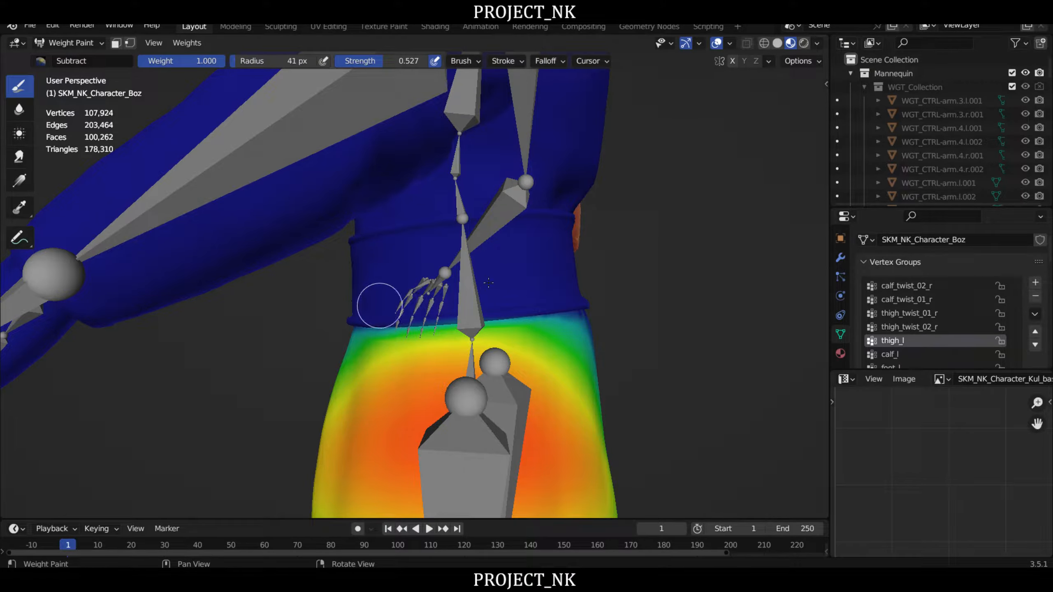
- Subtract the leftover thigh_l weight along the lower edge of the belt at the character's front
scroll(575, 227, down, 5)
right_drag(575, 227, 663, 263)
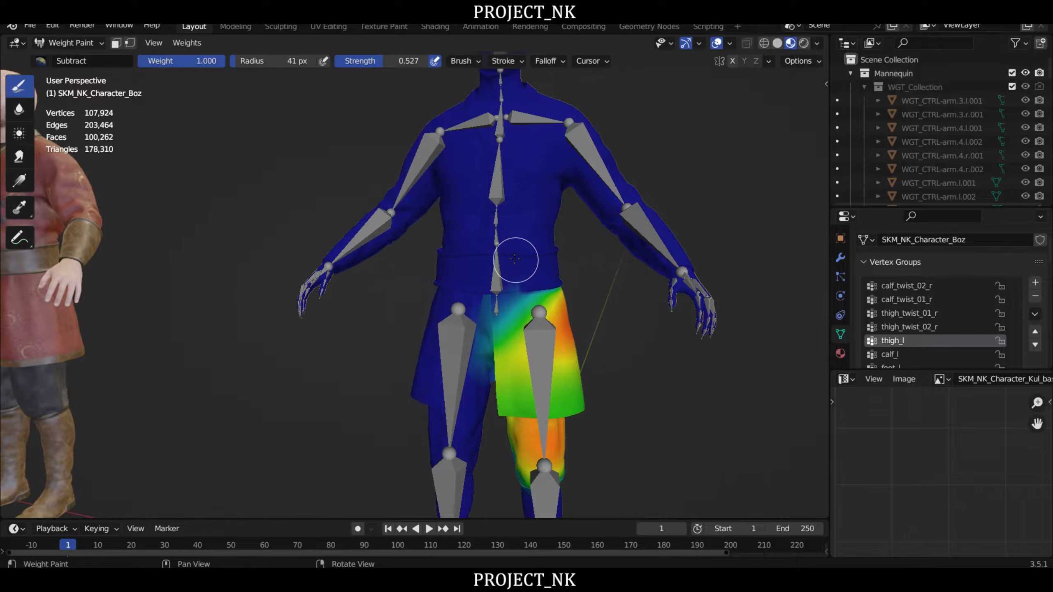
scroll(523, 282, up, 5)
right_drag(528, 289, 559, 291)
drag(511, 321, 461, 329)
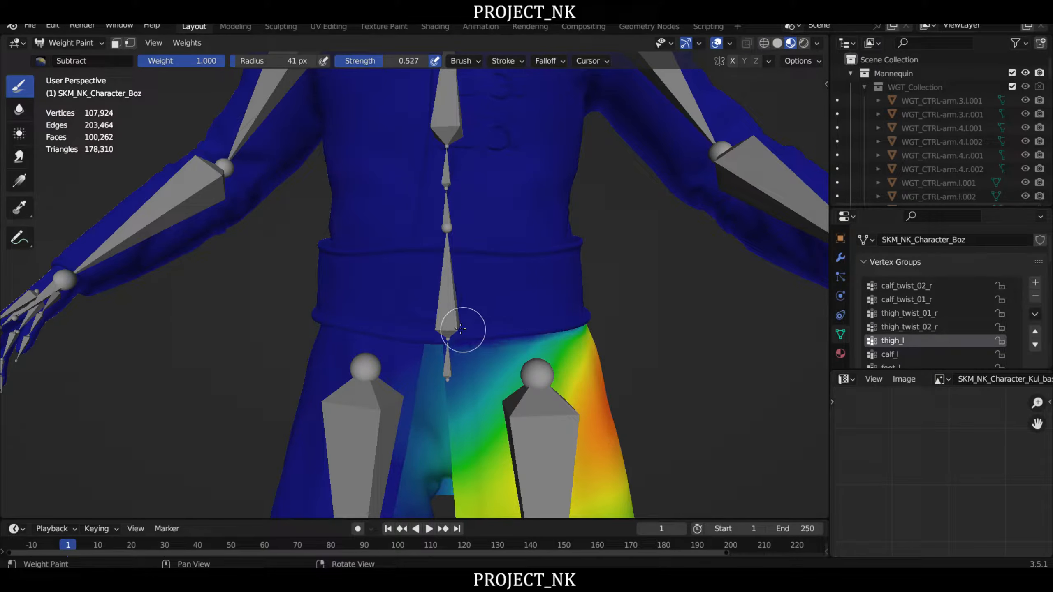
scroll(613, 247, down, 4)
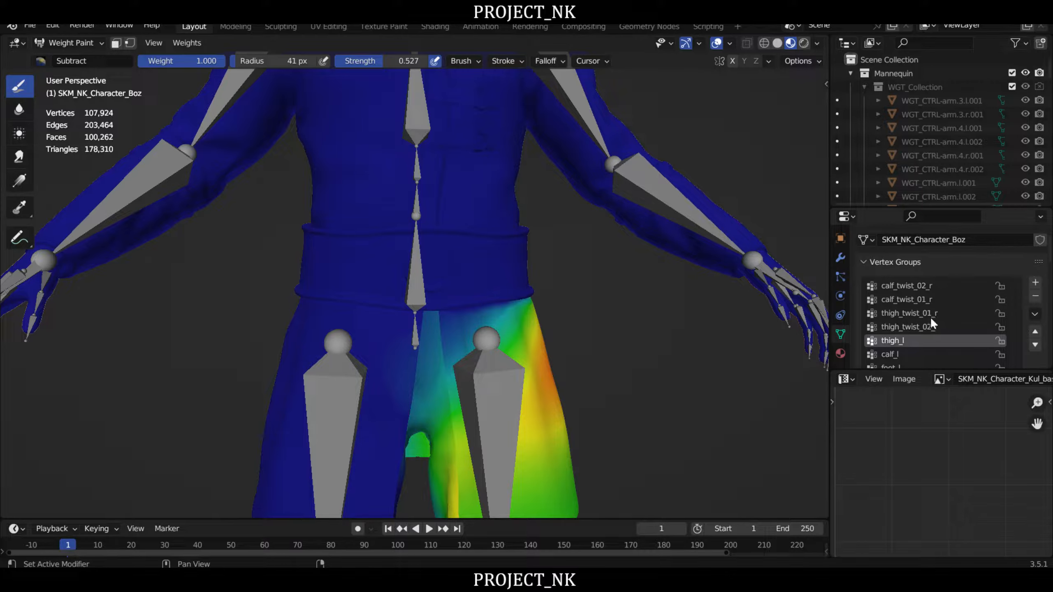
- Make the thigh_r vertex group active and subtract its weights from the front of the belt
scroll(930, 316, up, 6)
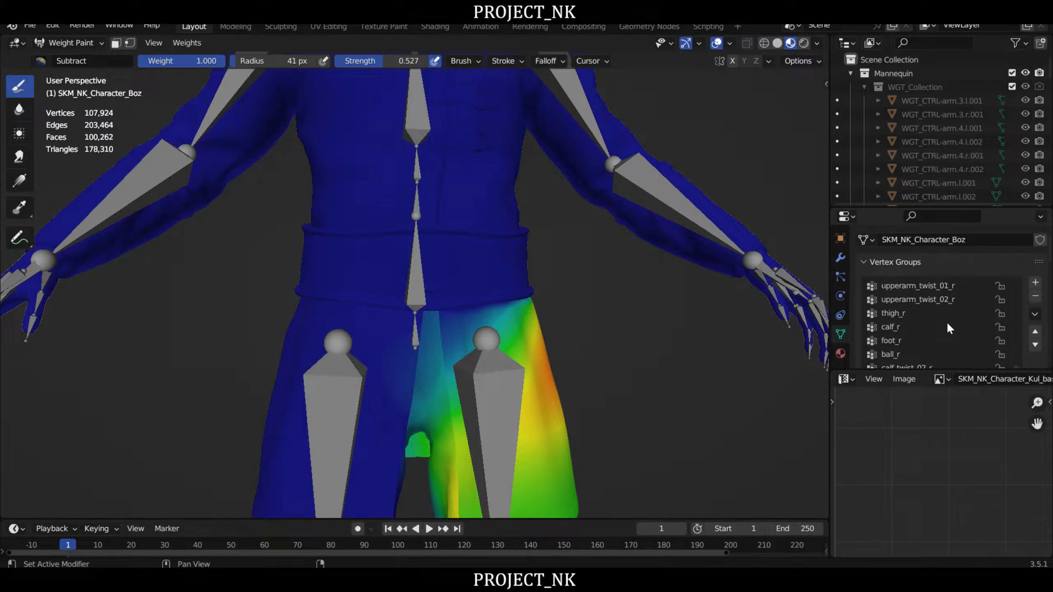
scroll(946, 321, up, 2)
click(902, 341)
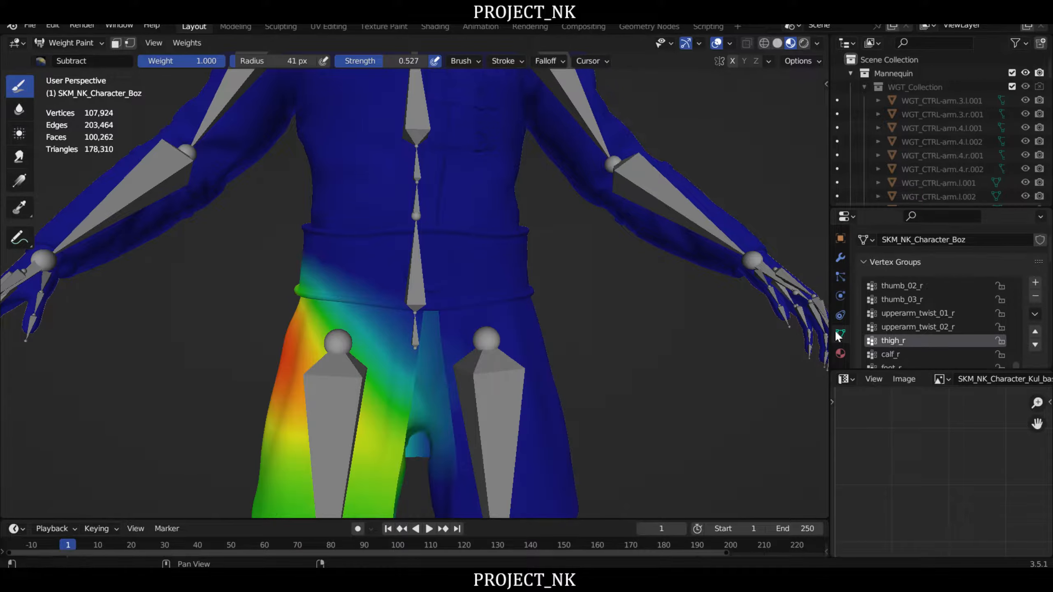
middle_drag(367, 292, 457, 280)
mouse_move(456, 280)
right_down()
mouse_move(506, 288)
mouse_move(372, 283)
right_up()
scroll(507, 292, up, 3)
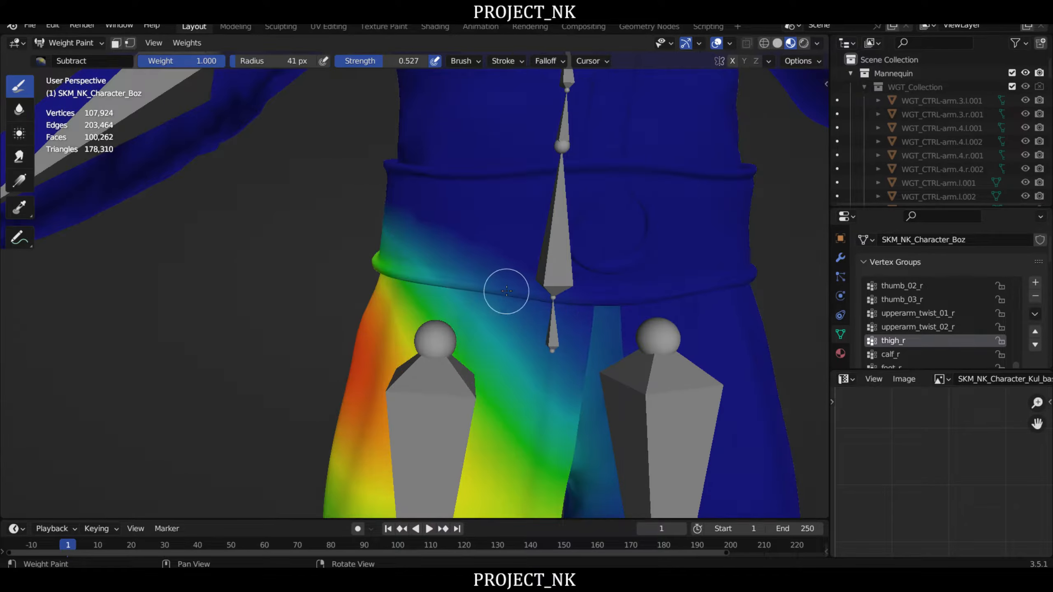
mouse_move(507, 291)
mouse_down()
mouse_move(517, 289)
mouse_move(503, 278)
mouse_move(423, 273)
mouse_move(432, 259)
mouse_up()
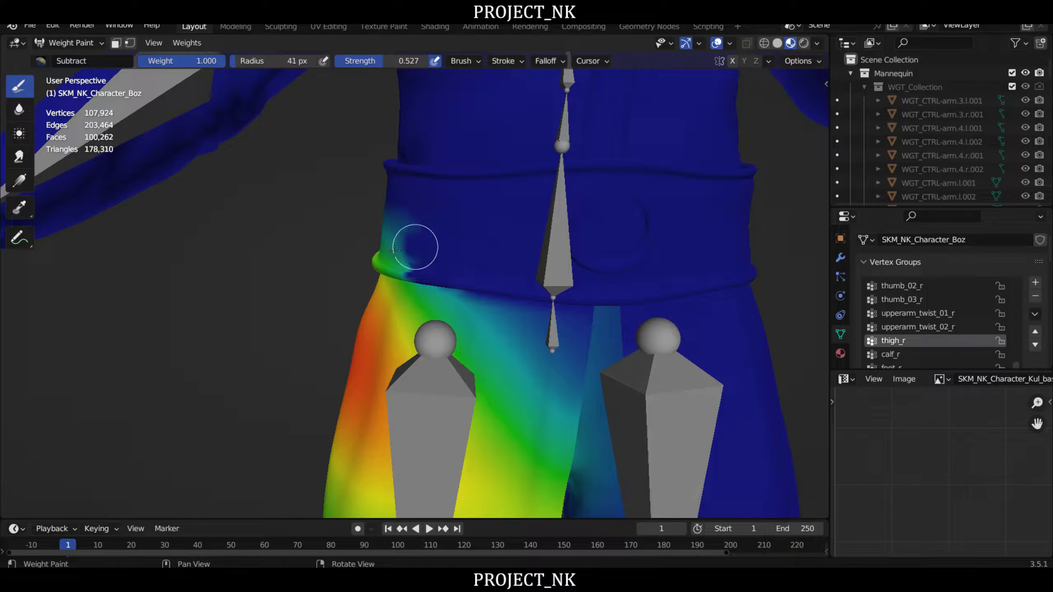
- Subtract the thigh_r weights from the belt around the character's right side, down to its lower rim
mouse_move(414, 245)
middle_down()
mouse_move(460, 230)
mouse_move(451, 225)
mouse_move(499, 249)
middle_up()
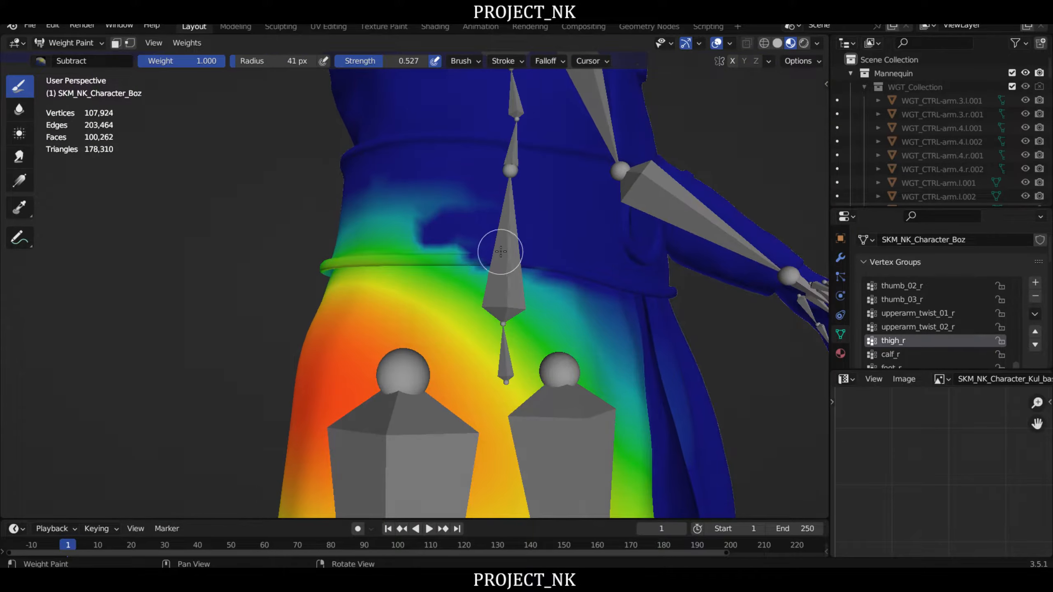
mouse_move(499, 249)
mouse_down()
mouse_move(383, 245)
mouse_move(400, 250)
mouse_move(444, 207)
mouse_move(331, 208)
mouse_move(344, 230)
mouse_move(324, 233)
mouse_up()
drag(424, 252, 326, 258)
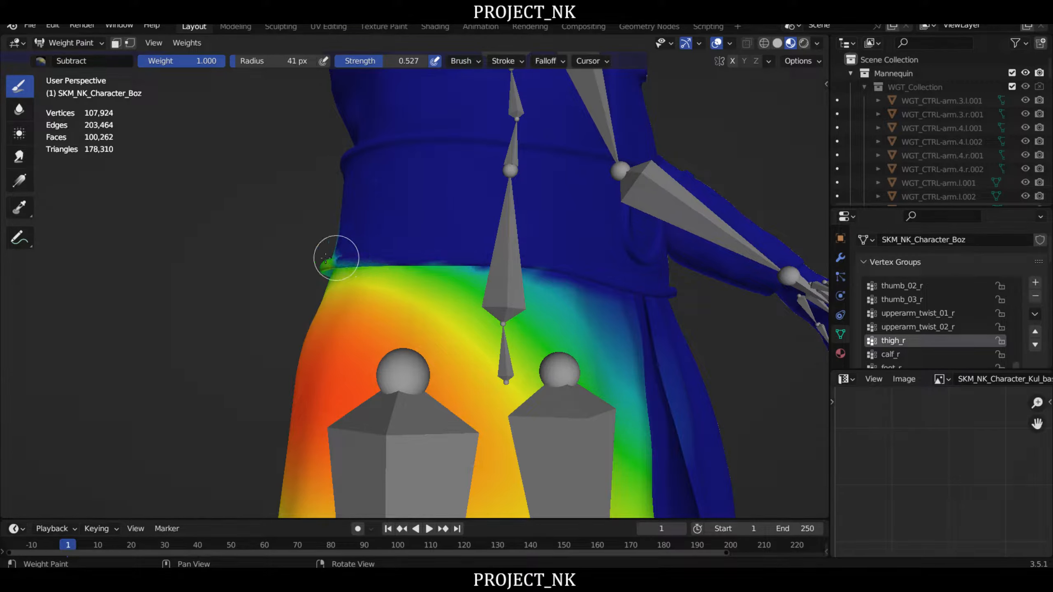
middle_drag(555, 264, 456, 225)
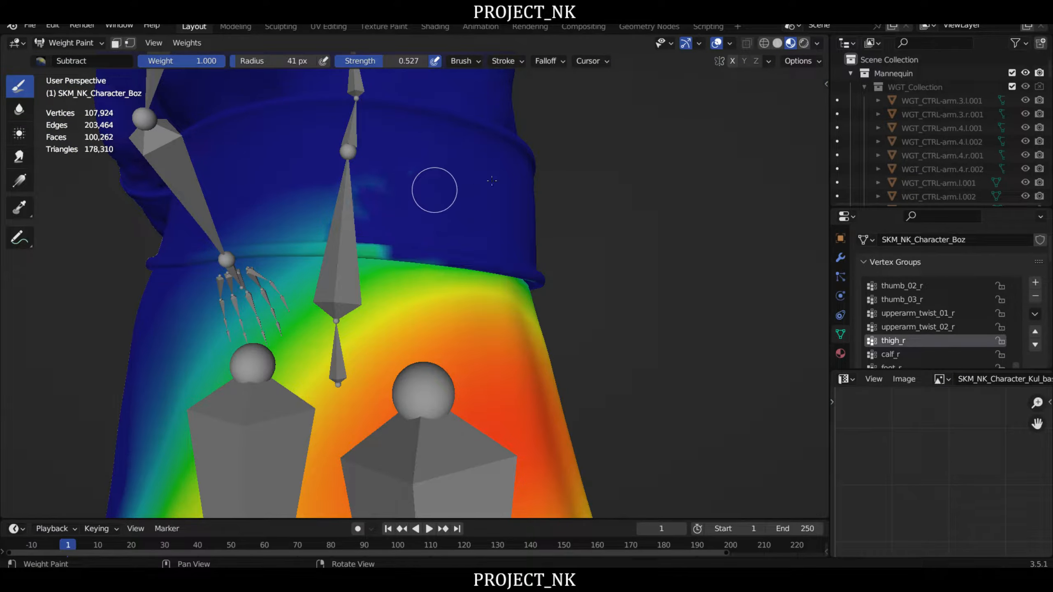
- Subtract the remaining thigh_r weights from the back of the belt and its lower rim
drag(330, 199, 411, 215)
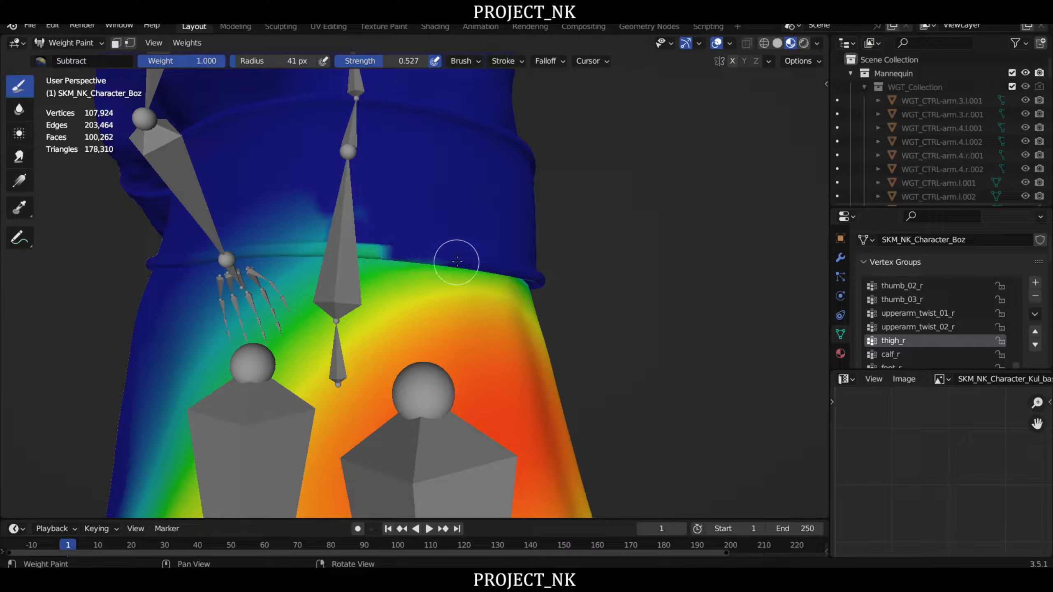
drag(290, 244, 366, 216)
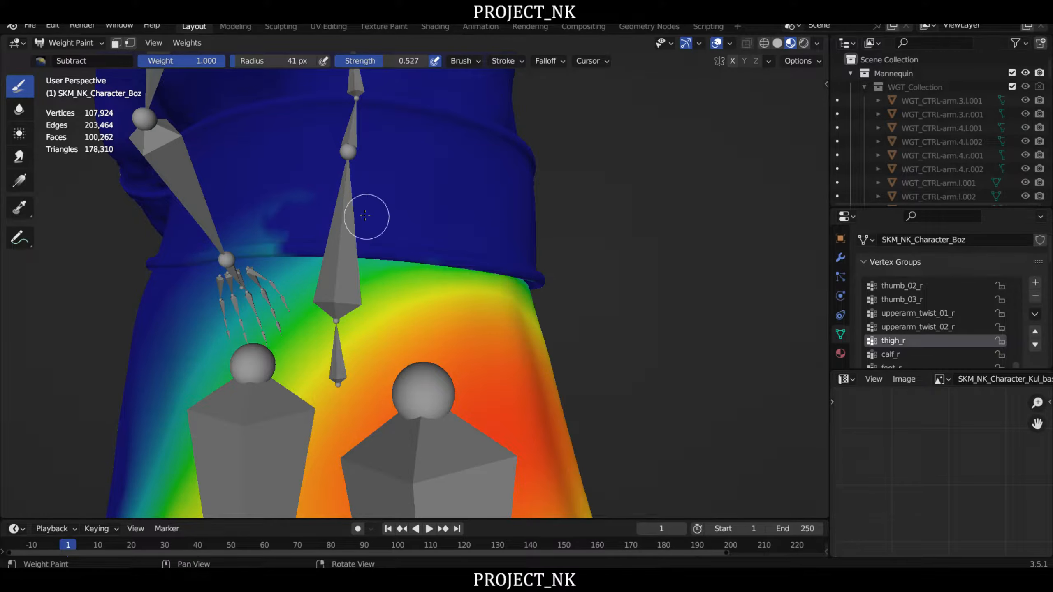
mouse_move(367, 216)
middle_down()
mouse_move(299, 221)
mouse_move(518, 204)
middle_up()
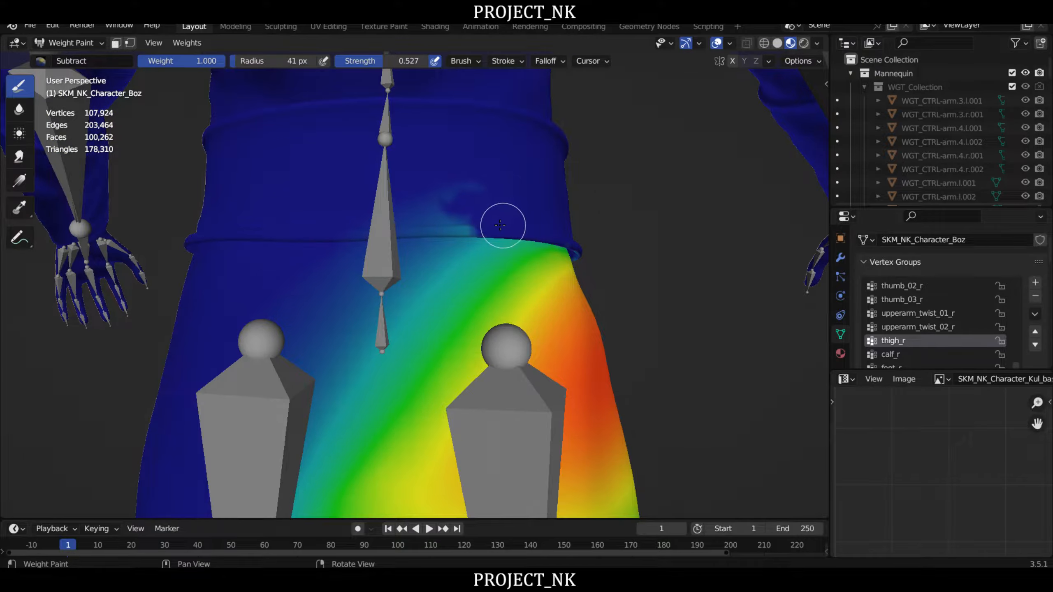
mouse_move(500, 225)
mouse_down()
mouse_move(376, 224)
mouse_move(457, 190)
mouse_up()
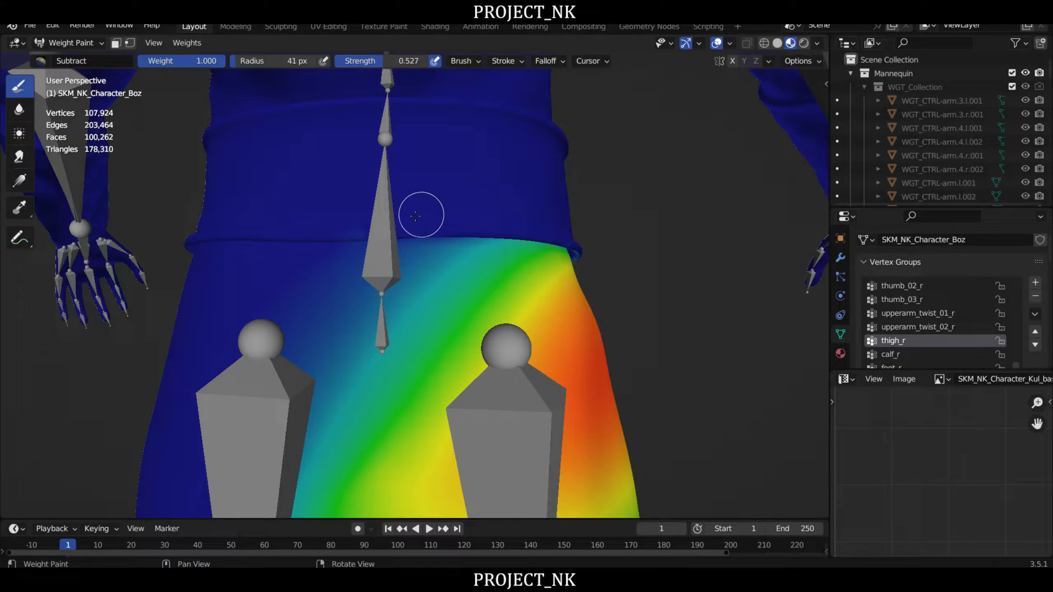
mouse_move(463, 213)
middle_down()
mouse_move(616, 224)
mouse_move(291, 217)
mouse_move(528, 227)
mouse_move(299, 223)
mouse_move(555, 246)
mouse_move(493, 238)
middle_up()
middle_drag(309, 161, 356, 205)
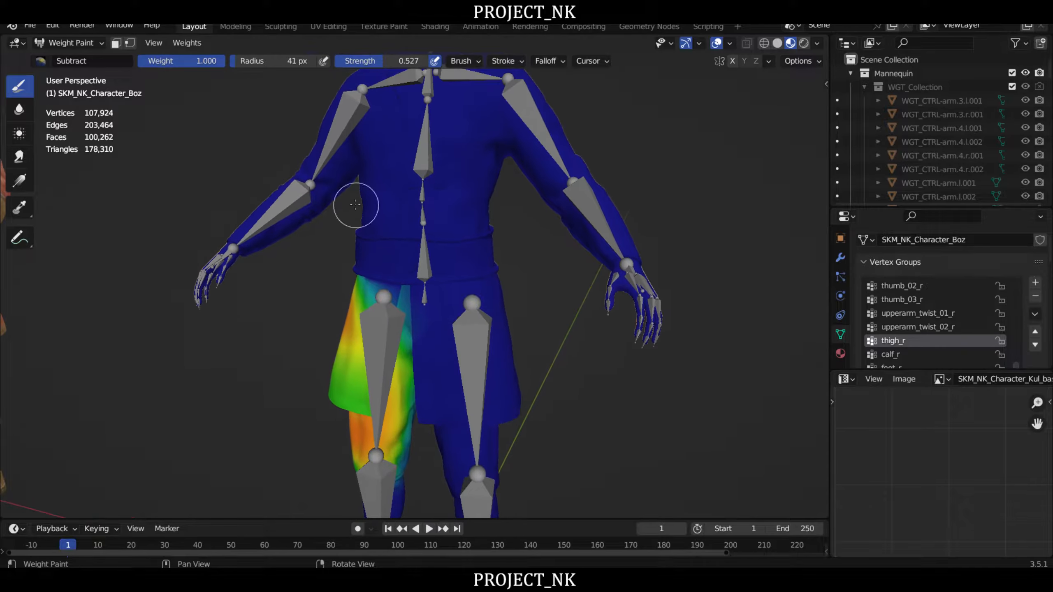
- Leave Weight Paint, select the UE5_Manny_DEFORM armature and put it in Pose Mode
click(68, 43)
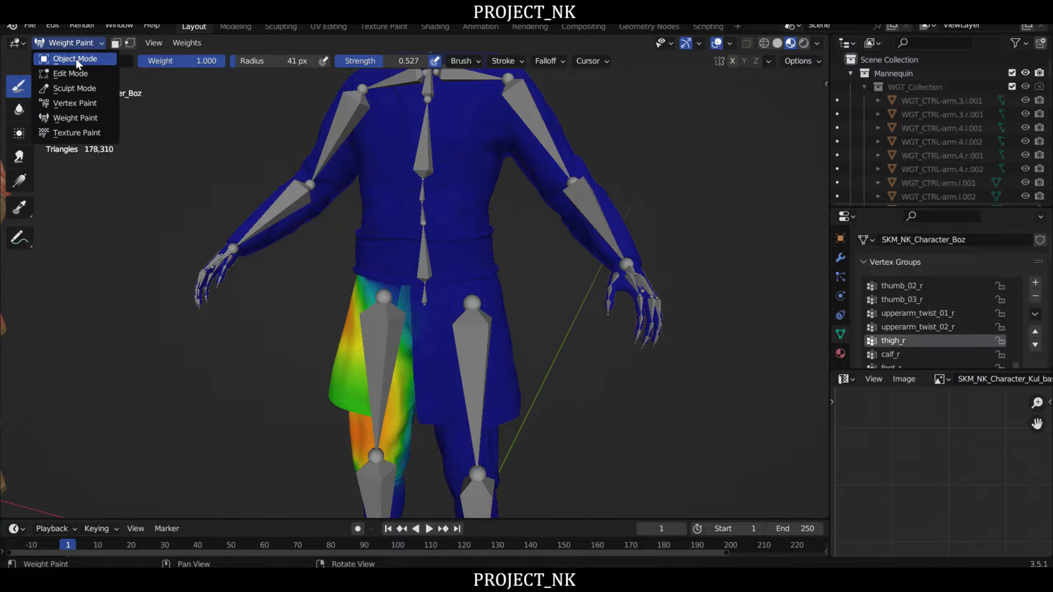
click(76, 58)
click(535, 145)
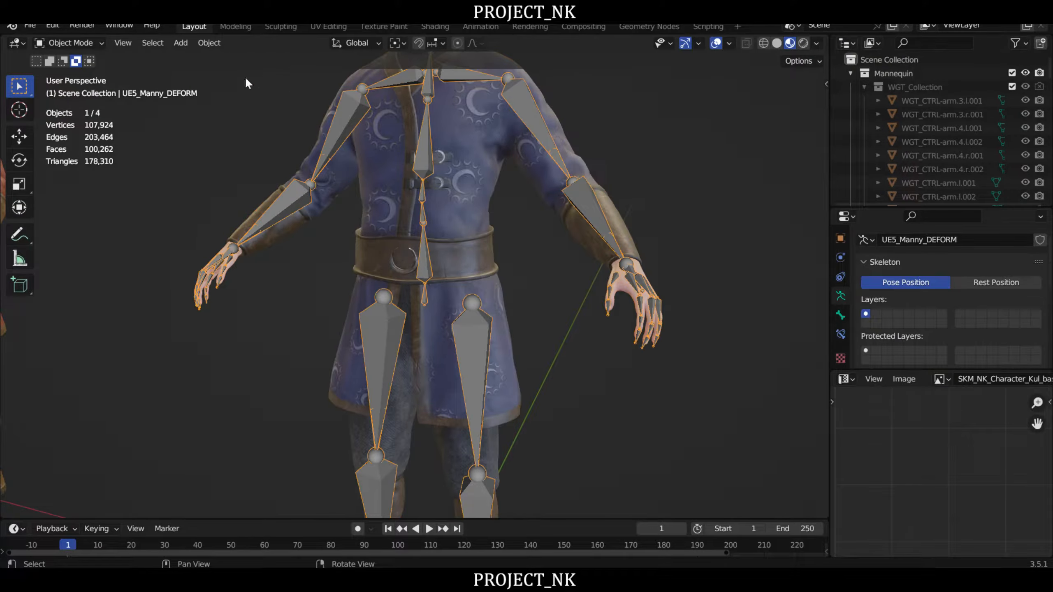
click(85, 46)
click(66, 88)
middle_drag(251, 190, 475, 319)
- Test-rotate the thigh_l bone to check how the coat and belt deform, cancelling each rotation
right_drag(473, 314, 480, 326)
key(r)
right_click(525, 352)
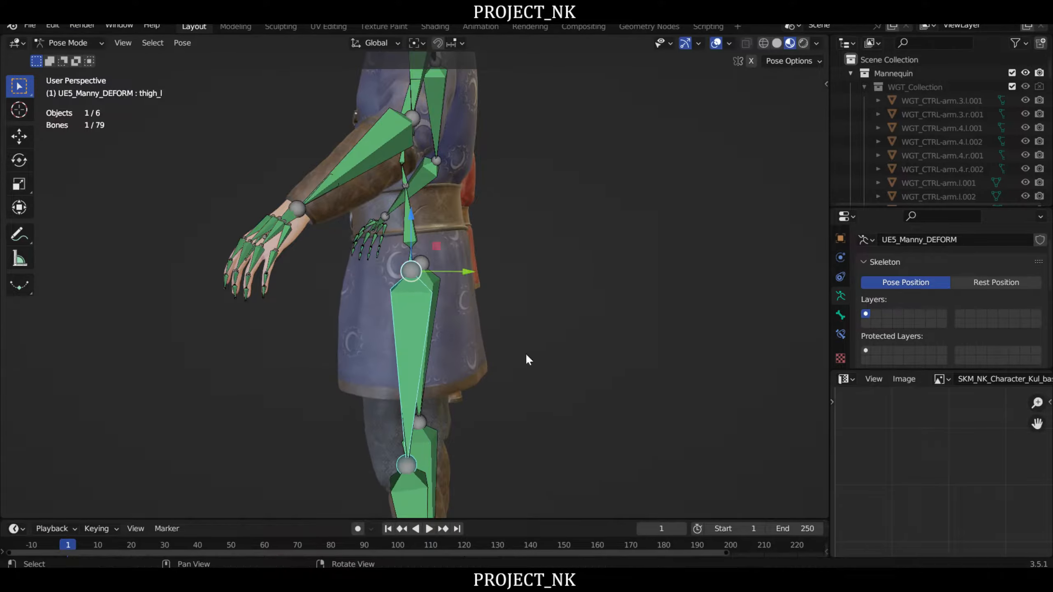
scroll(511, 265, up, 5)
key(r)
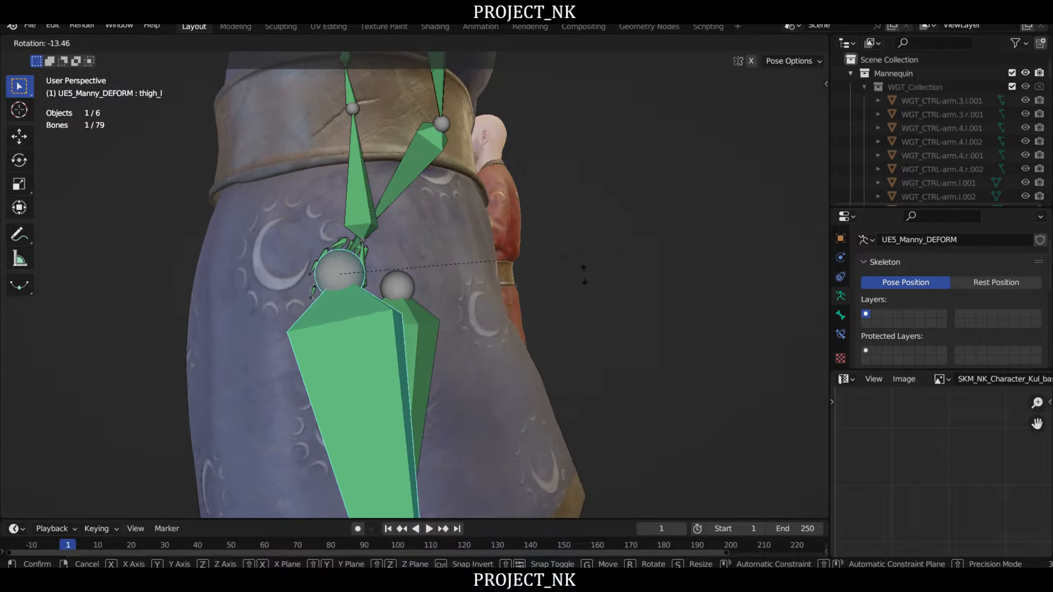
right_click(674, 260)
- Test-rotate the thigh_r bone, cancel the rotation, and inspect the belt from the back and front
right_drag(672, 260, 380, 292)
click(443, 374)
right_drag(442, 374, 444, 276)
key(r)
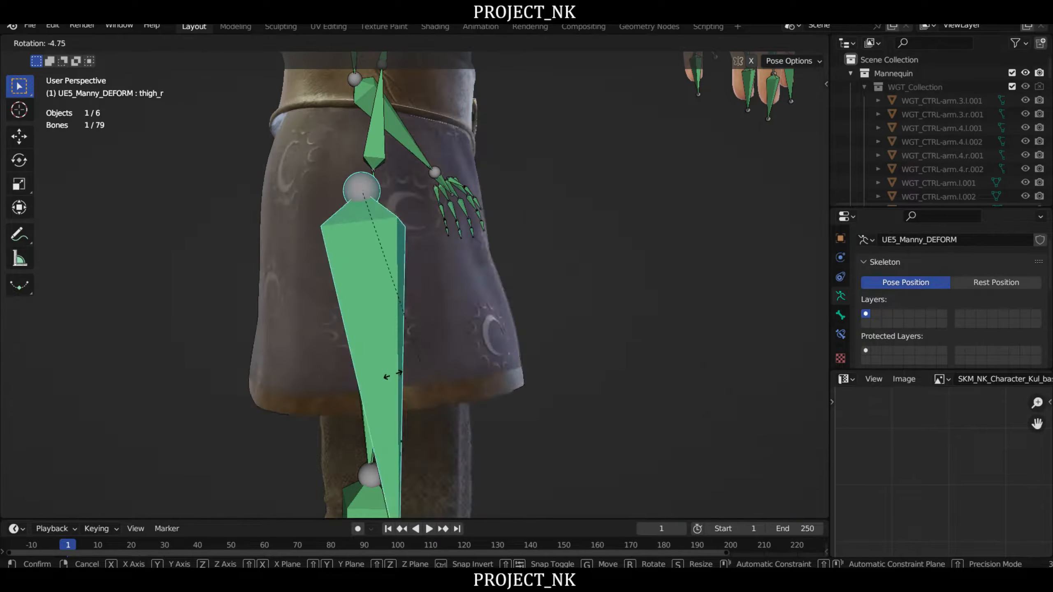
right_click(296, 269)
right_drag(296, 268, 469, 216)
scroll(470, 216, down, 2)
middle_drag(448, 218, 473, 311)
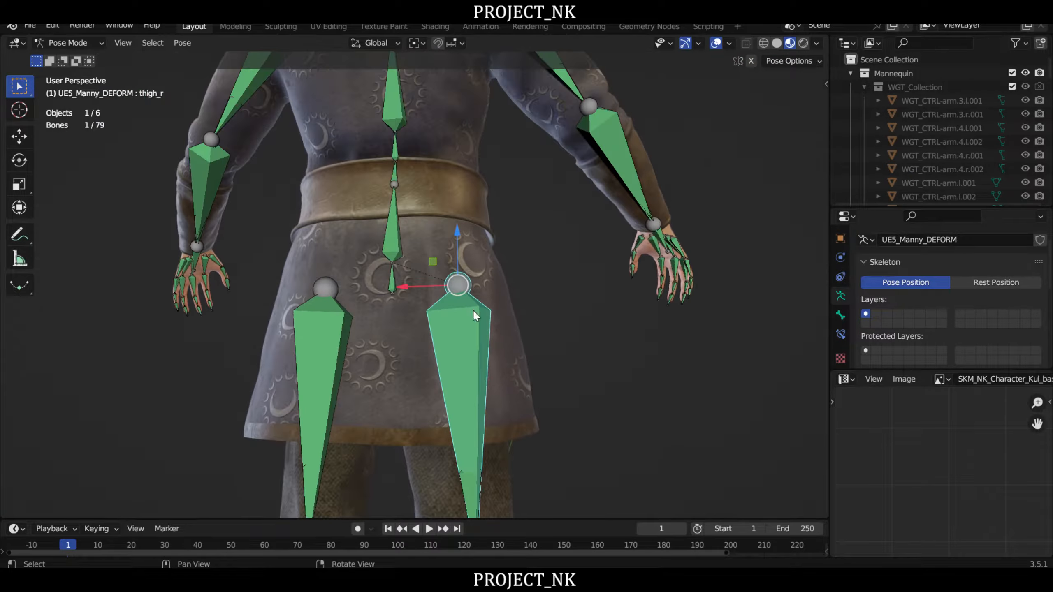
right_drag(485, 236, 386, 189)
- Return to Object Mode, select the SKM_NK_Character_Boz mesh and put it in Weight Paint mode
click(85, 39)
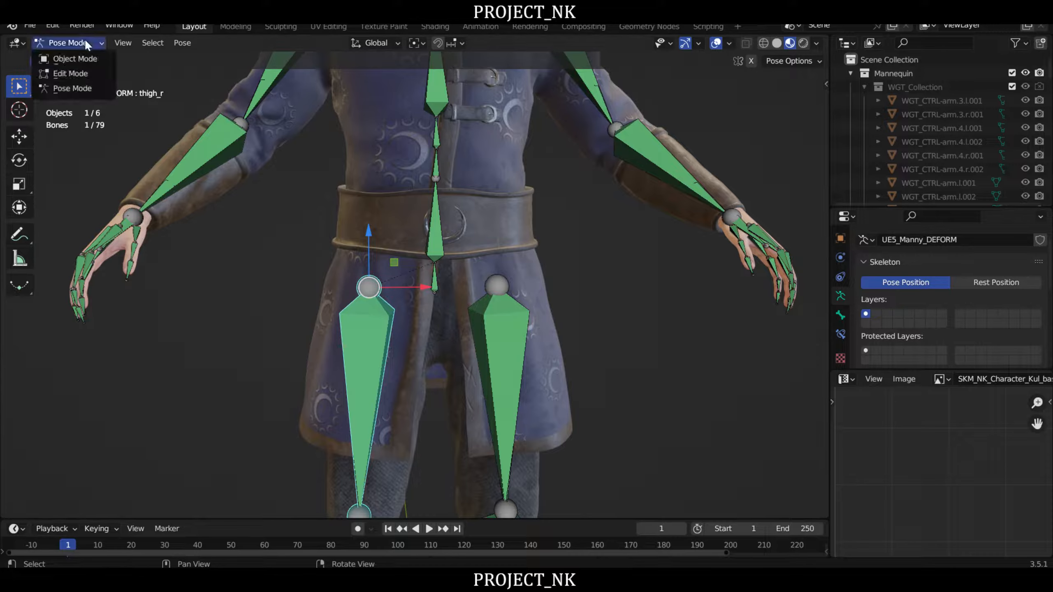
click(78, 58)
click(659, 304)
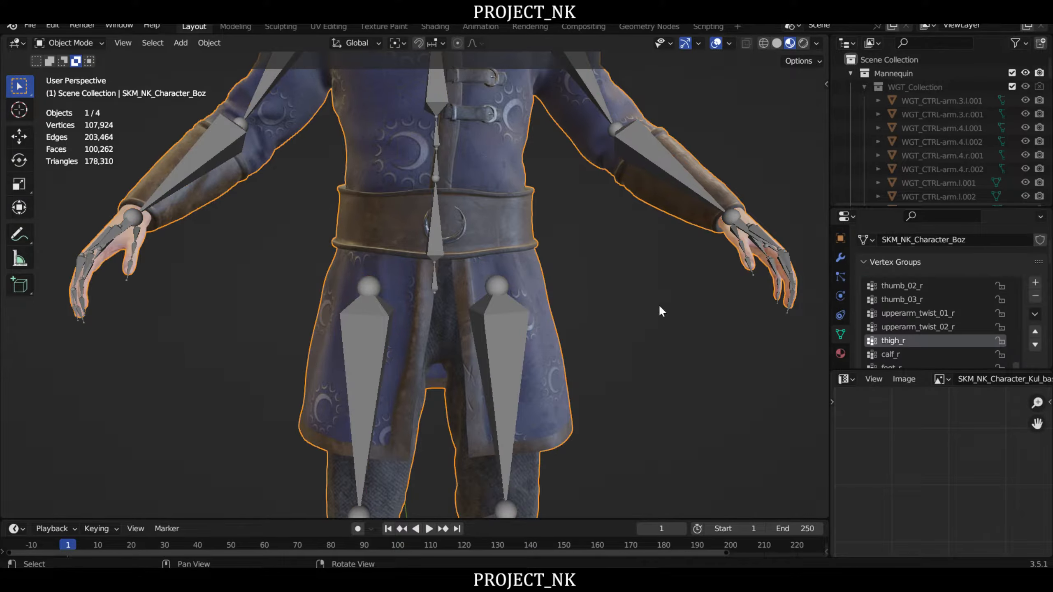
click(74, 43)
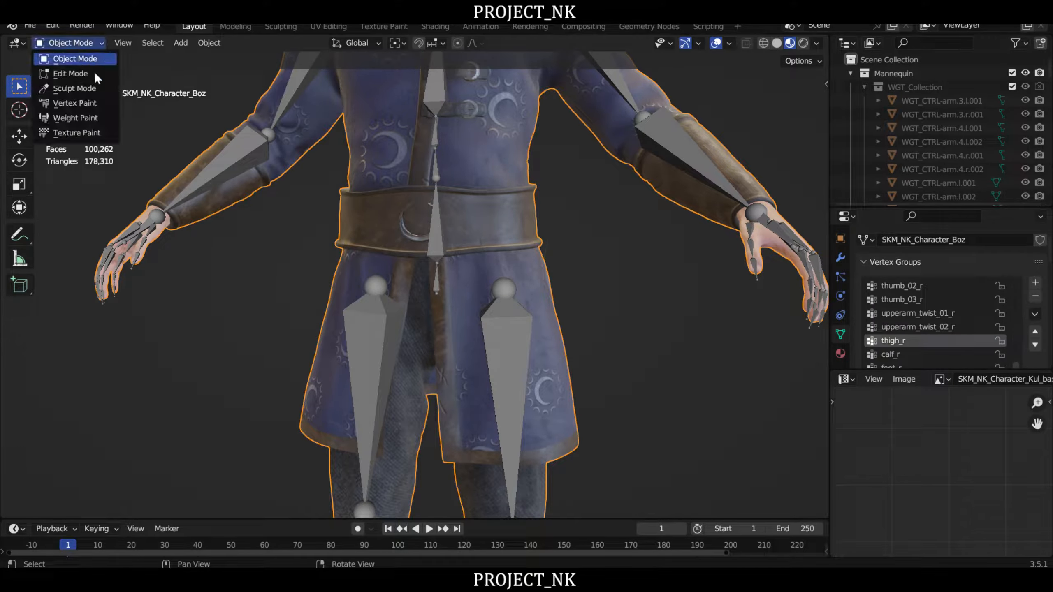
click(81, 118)
- Subtract the thigh_r weights from the underside of the belt on the character's right side
right_drag(278, 250, 472, 145)
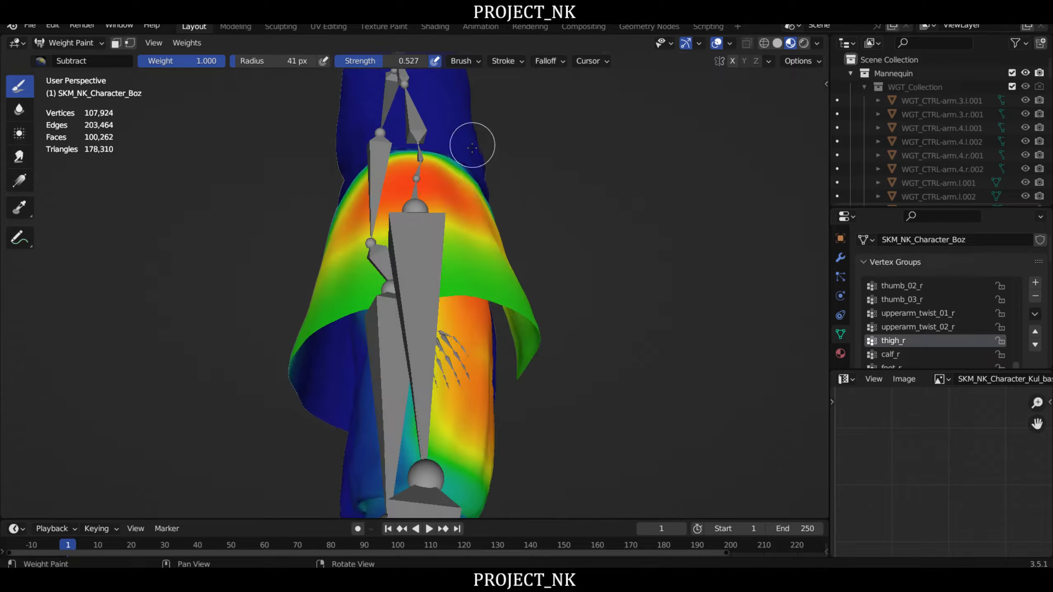
middle_drag(473, 146, 471, 252)
scroll(471, 252, up, 6)
mouse_move(470, 252)
right_down()
mouse_move(509, 260)
mouse_move(518, 242)
mouse_move(513, 262)
right_up()
scroll(517, 242, up, 2)
mouse_move(507, 272)
mouse_down()
mouse_move(415, 182)
mouse_move(484, 251)
mouse_up()
mouse_move(446, 213)
mouse_down()
mouse_move(355, 158)
mouse_move(367, 166)
mouse_up()
mouse_move(461, 231)
middle_down()
mouse_move(471, 224)
mouse_move(446, 238)
middle_up()
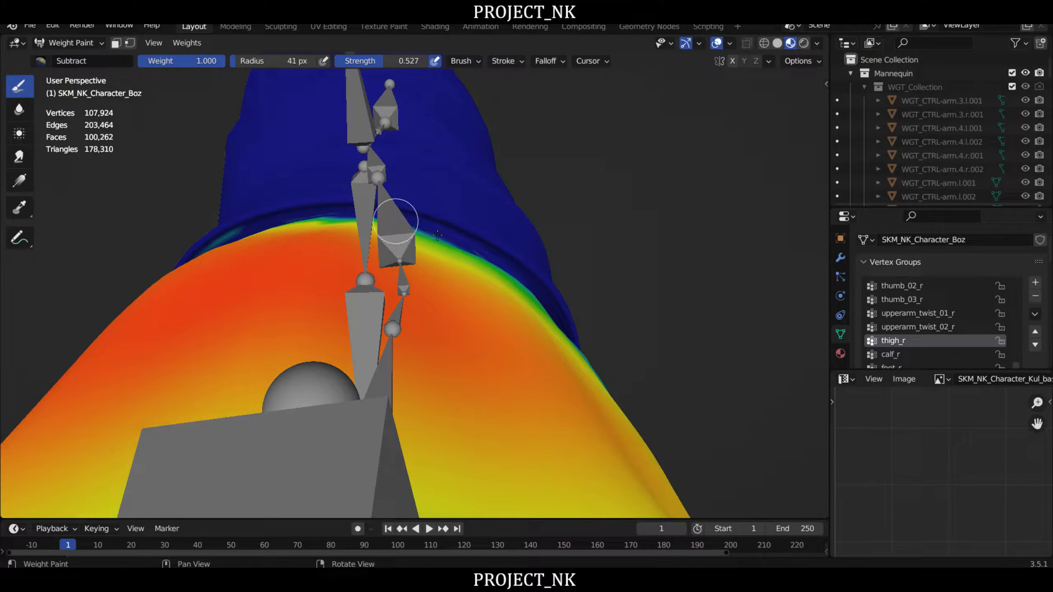
- Clear the leftover thigh_r weights along the belt's underside around the back and right side
mouse_move(307, 226)
middle_down()
mouse_move(428, 271)
mouse_move(431, 260)
mouse_move(462, 257)
middle_up()
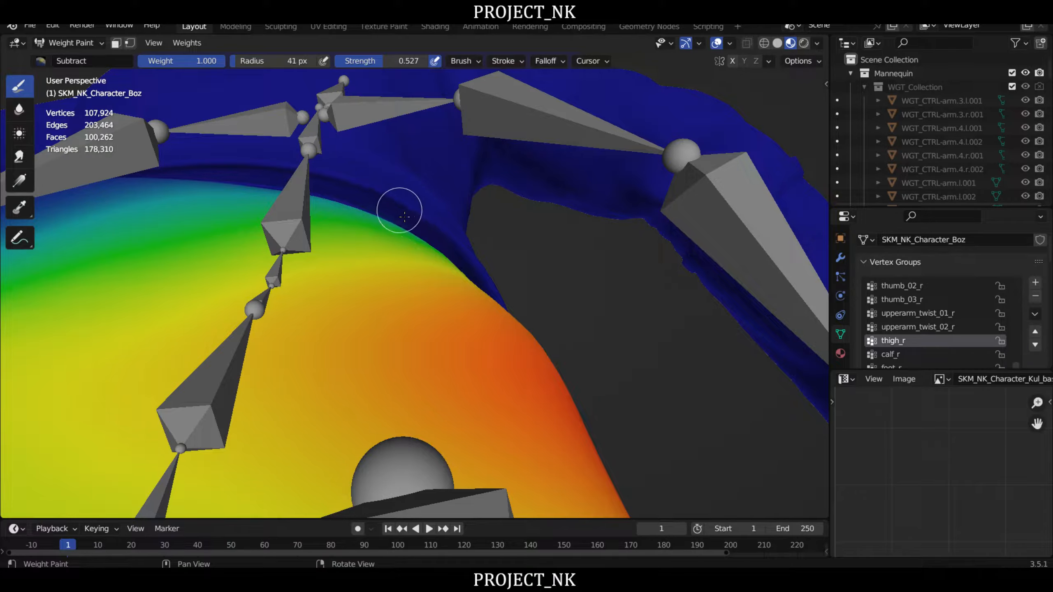
middle_drag(582, 257, 440, 256)
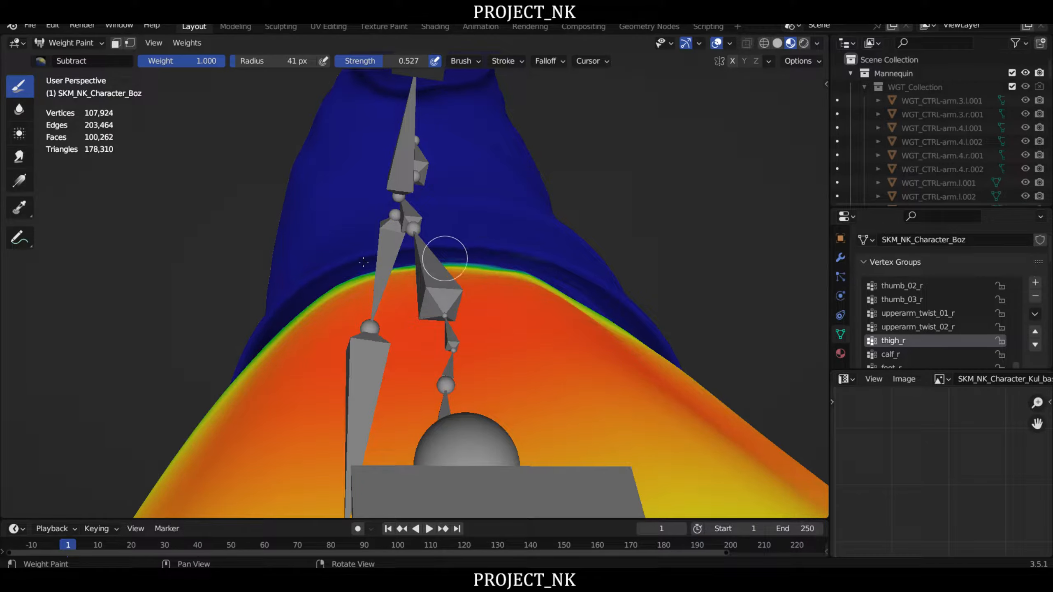
mouse_move(670, 266)
middle_down()
mouse_move(631, 265)
mouse_move(459, 214)
middle_up()
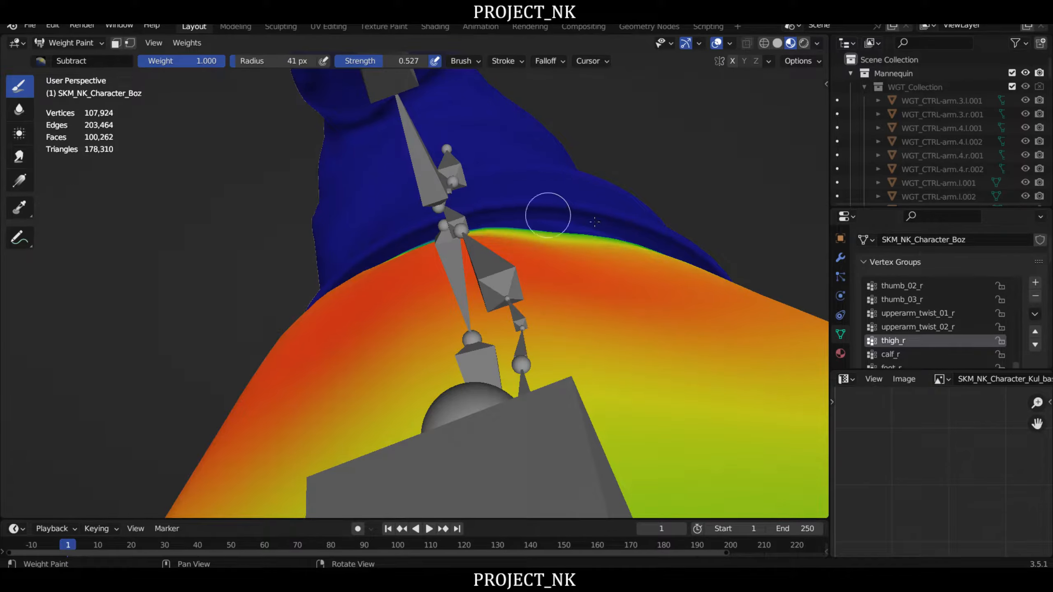
mouse_move(662, 240)
middle_down()
mouse_move(417, 203)
mouse_move(585, 287)
mouse_move(508, 322)
mouse_move(483, 306)
middle_up()
middle_drag(306, 266, 350, 230)
drag(414, 241, 220, 195)
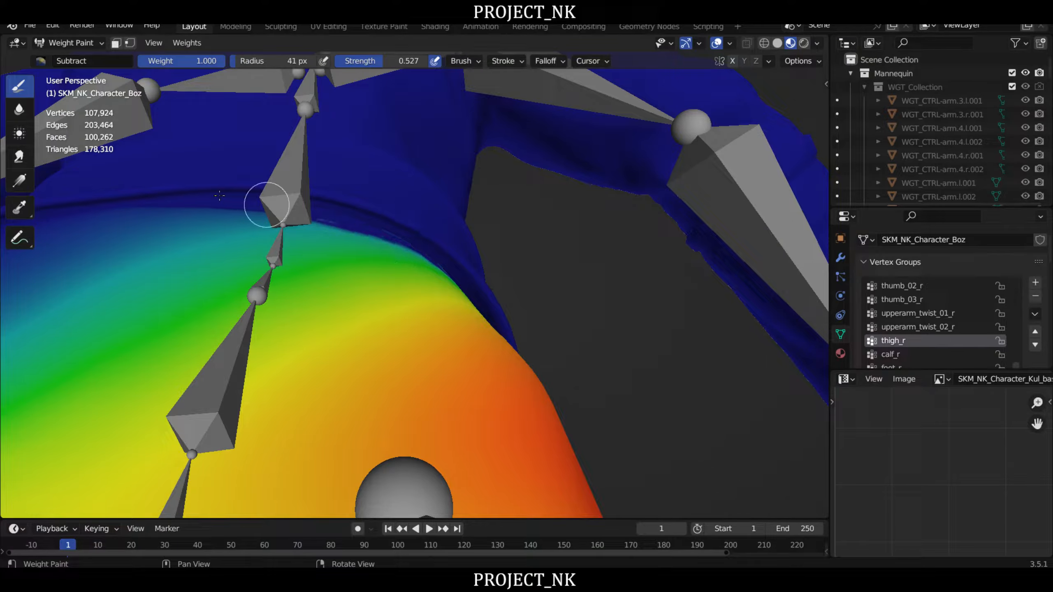
mouse_move(283, 182)
middle_down()
mouse_move(423, 235)
mouse_move(643, 245)
mouse_move(680, 261)
middle_up()
shift+middle_drag(355, 259, 474, 189)
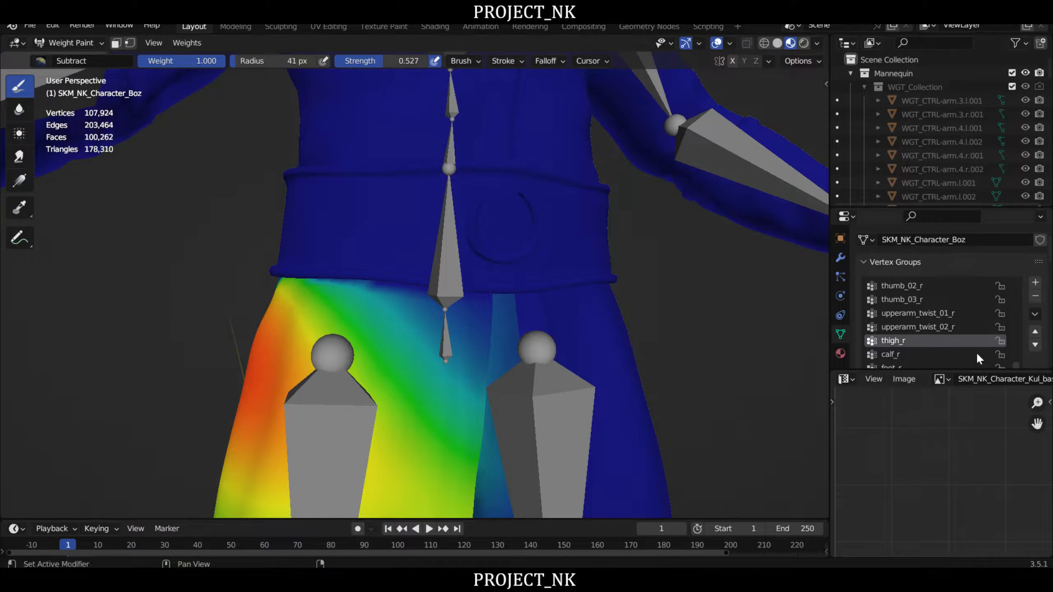
- Make the thigh_l vertex group active and subtract its weights from the belt's underside on the left side
scroll(917, 317, down, 8)
click(902, 328)
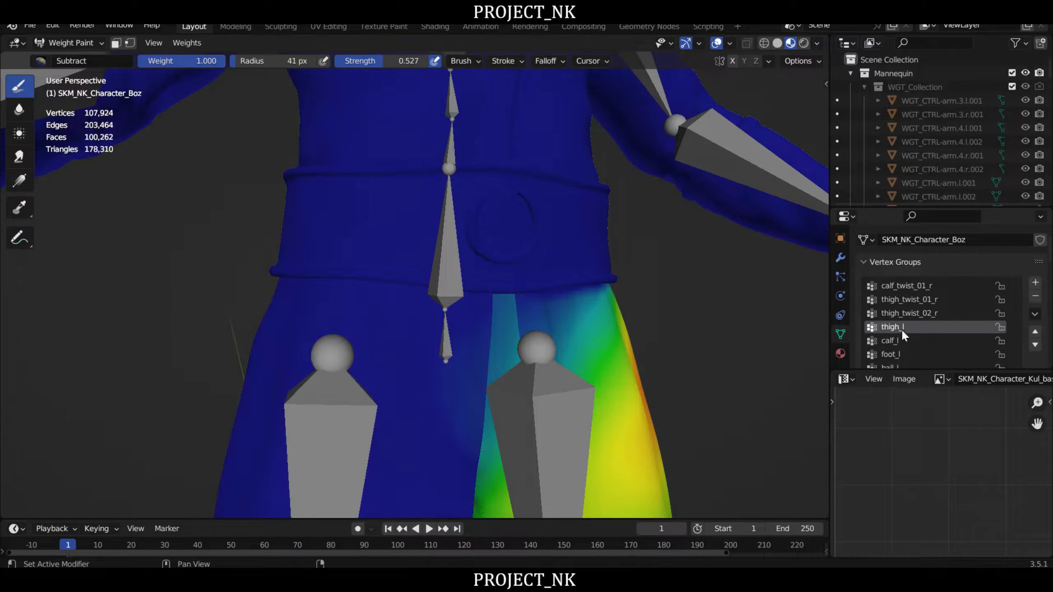
middle_drag(613, 302, 456, 241)
shift+middle_drag(572, 150, 520, 224)
scroll(519, 224, up, 3)
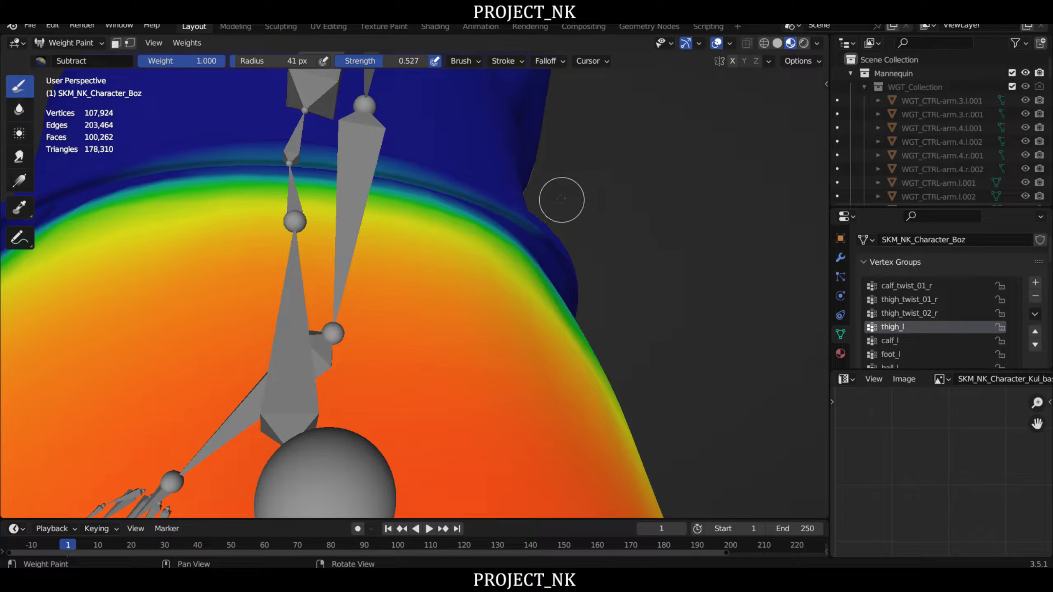
mouse_move(530, 225)
mouse_down()
mouse_move(487, 214)
mouse_move(501, 197)
mouse_move(357, 170)
mouse_move(365, 166)
mouse_move(271, 158)
mouse_move(169, 169)
mouse_move(159, 183)
mouse_up()
middle_drag(160, 183, 292, 159)
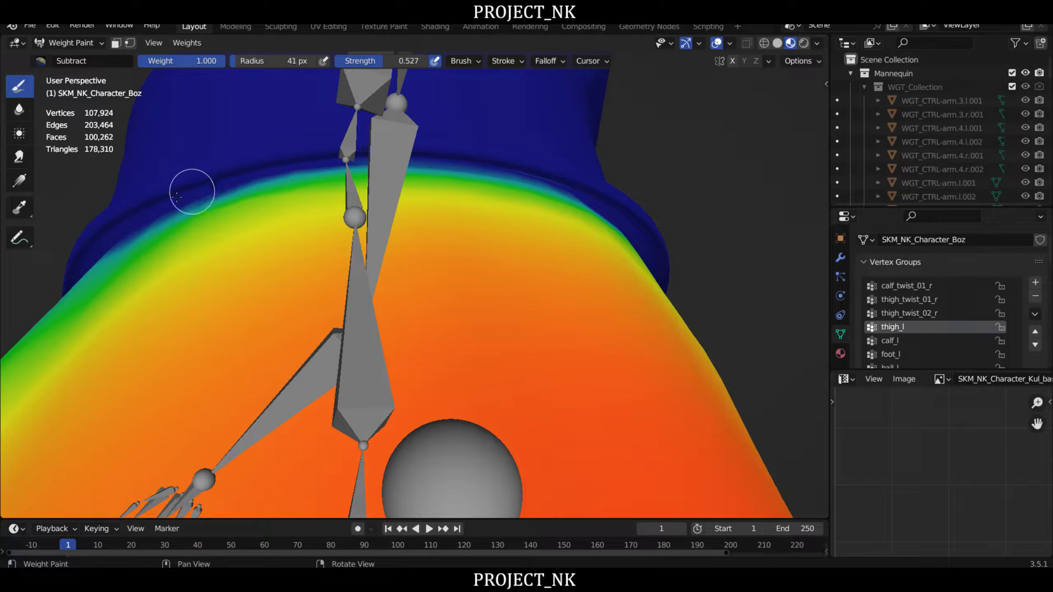
middle_drag(193, 188, 294, 100)
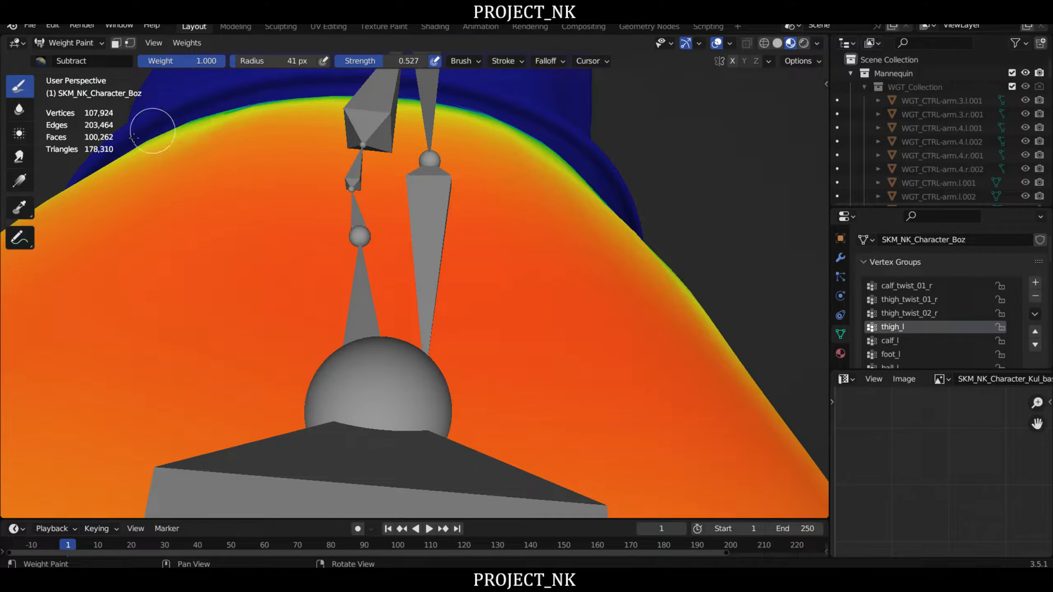
- Subtract thigh_l weights along the top edge of the coat just beneath the belt, around the left side and back
mouse_move(134, 138)
mouse_down()
mouse_move(278, 109)
mouse_move(266, 99)
mouse_move(502, 116)
mouse_up()
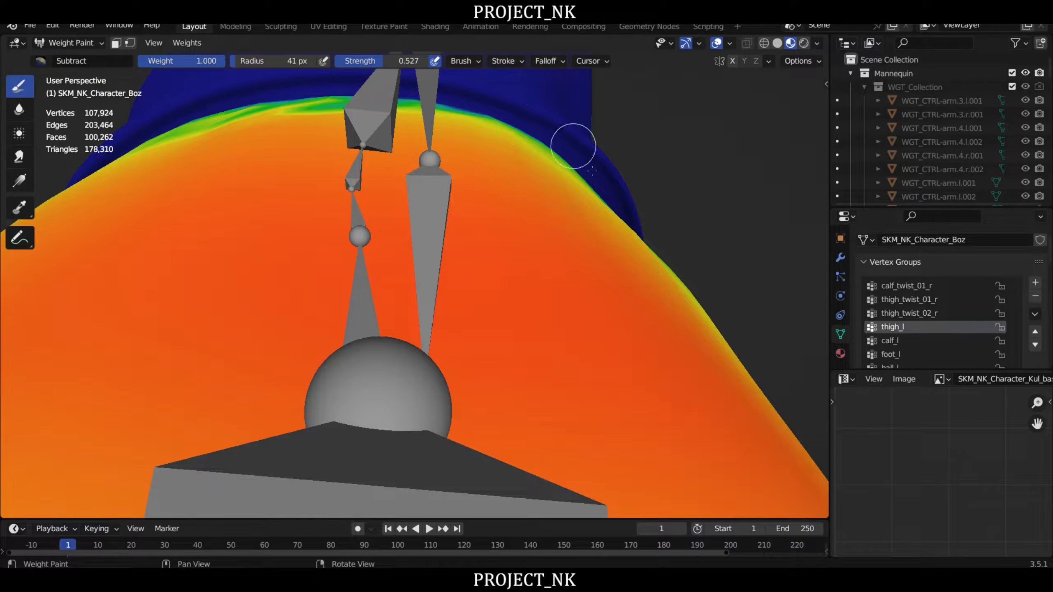
middle_drag(563, 162, 473, 172)
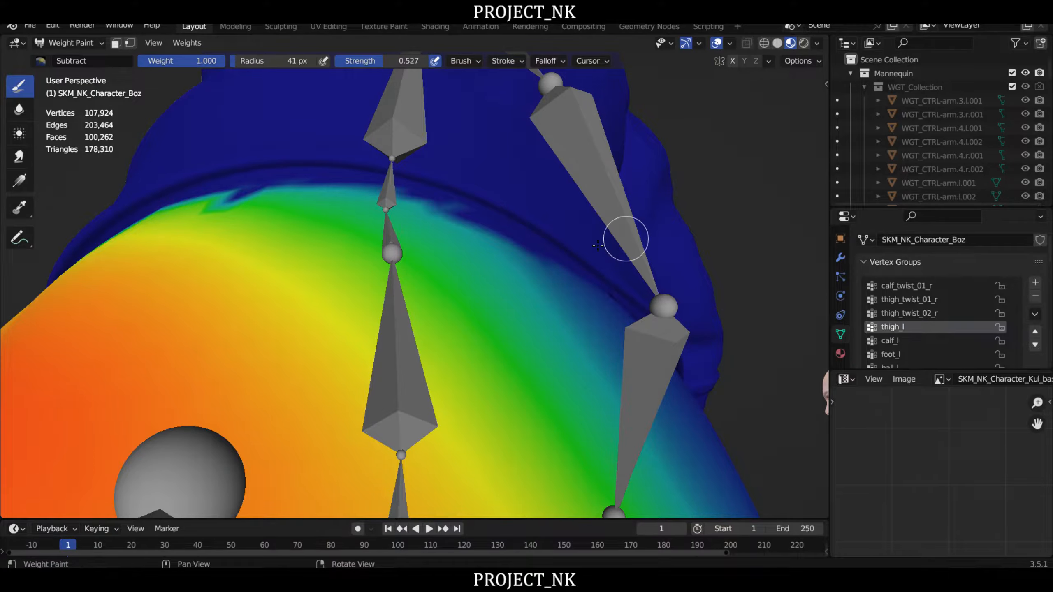
mouse_move(622, 234)
middle_down()
mouse_move(364, 281)
mouse_move(456, 241)
mouse_move(513, 254)
mouse_move(630, 195)
mouse_move(609, 205)
middle_up()
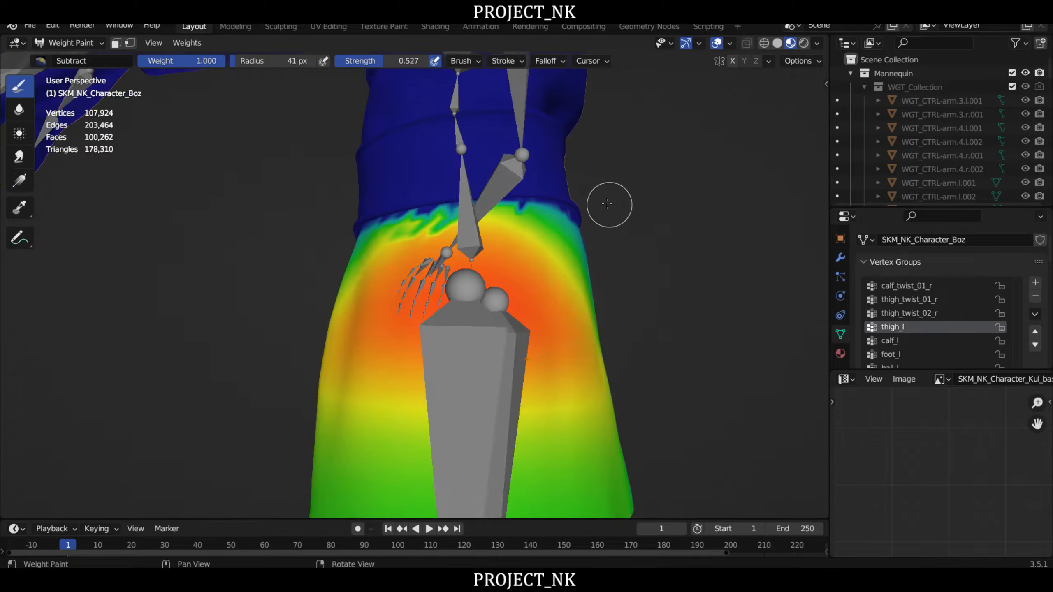
scroll(598, 210, up, 2)
mouse_move(565, 215)
mouse_down()
mouse_move(451, 196)
mouse_move(276, 224)
mouse_up()
middle_drag(213, 210, 539, 220)
scroll(966, 325, up, 3)
- Make the thigh_r vertex group active and subtract its weights along the coat's top edge just beneath the belt
scroll(966, 322, up, 3)
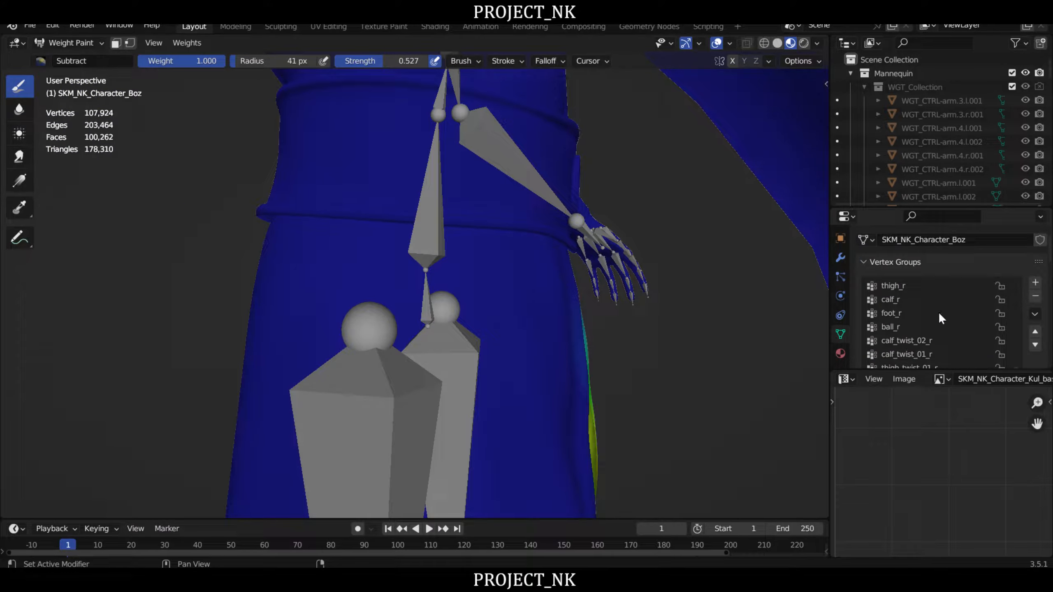
click(896, 312)
mouse_move(416, 225)
middle_down()
mouse_move(447, 211)
mouse_move(383, 182)
mouse_move(403, 193)
middle_up()
mouse_move(385, 184)
mouse_down()
mouse_move(291, 186)
mouse_move(327, 192)
mouse_up()
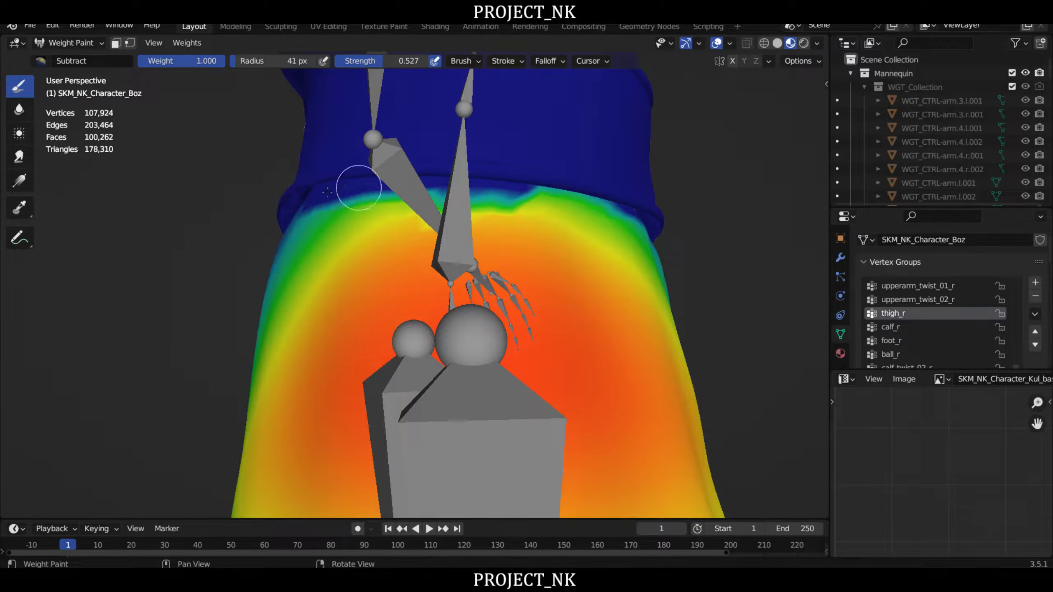
mouse_move(454, 186)
mouse_down()
mouse_move(568, 191)
mouse_move(599, 206)
mouse_move(533, 192)
mouse_move(417, 202)
mouse_move(477, 223)
mouse_up()
mouse_move(539, 275)
middle_down()
mouse_move(538, 292)
mouse_move(477, 293)
middle_up()
- Switch back to the thigh_l weights and inspect them around the belt from the right side to the front
right_drag(460, 296, 485, 319)
ctrl+click(486, 318)
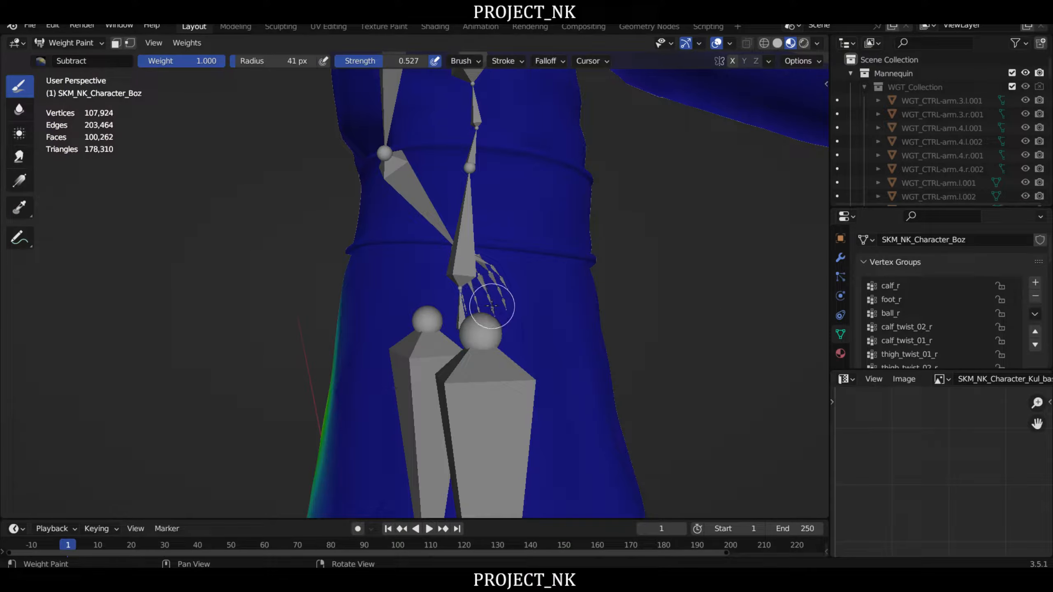
right_drag(340, 304, 769, 297)
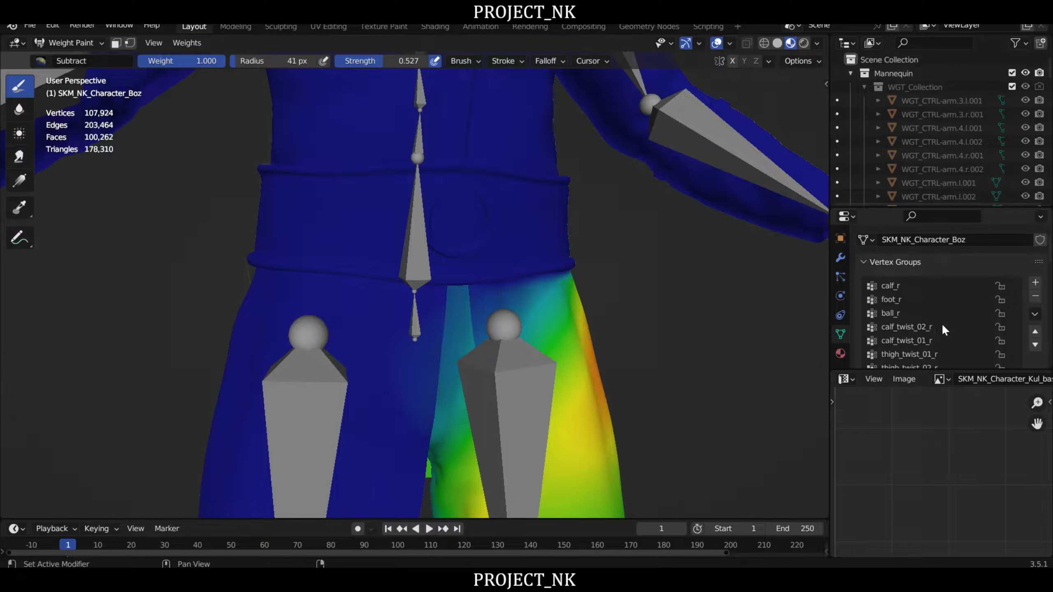
- Make the thigh_r vertex group active and inspect its weights along the belt and coat edge, around the sides and back
scroll(940, 319, up, 3)
click(904, 314)
middle_drag(675, 292, 487, 274)
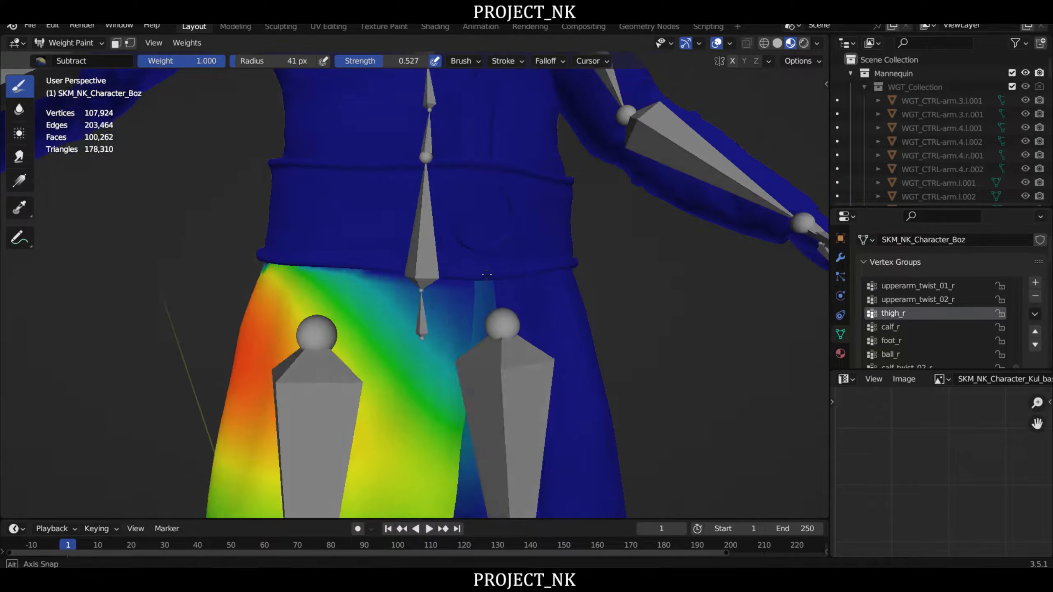
right_drag(487, 274, 651, 255)
scroll(541, 244, up, 1)
right_drag(541, 245, 465, 245)
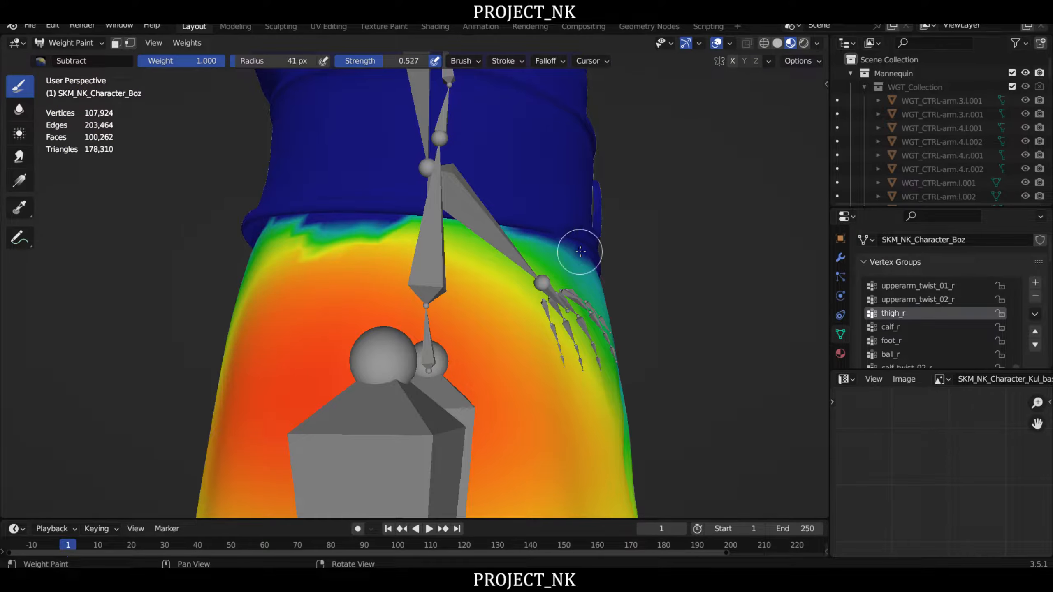
middle_drag(581, 252, 546, 231)
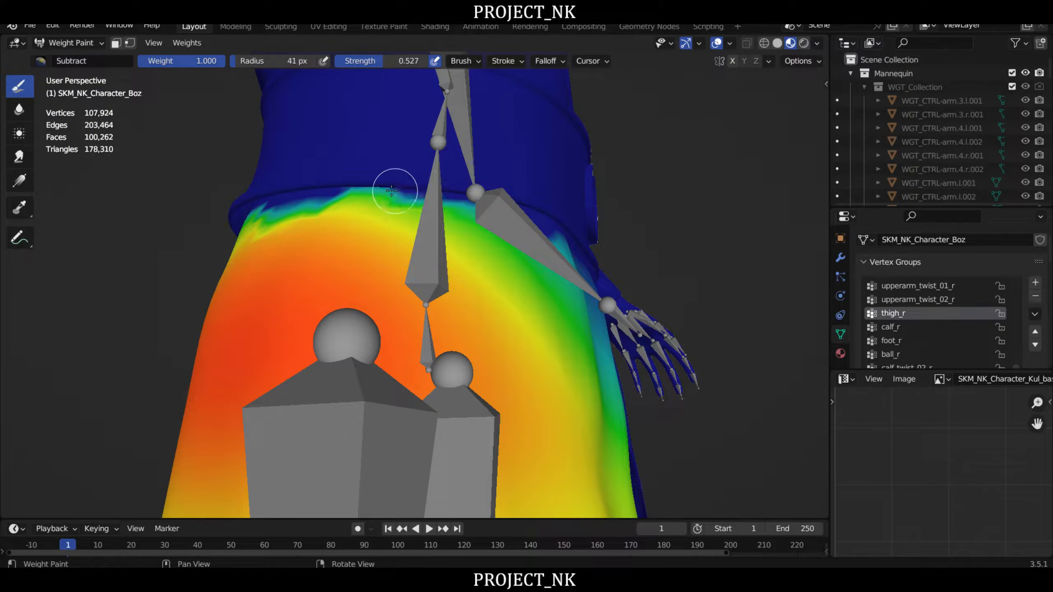
middle_drag(287, 208, 541, 212)
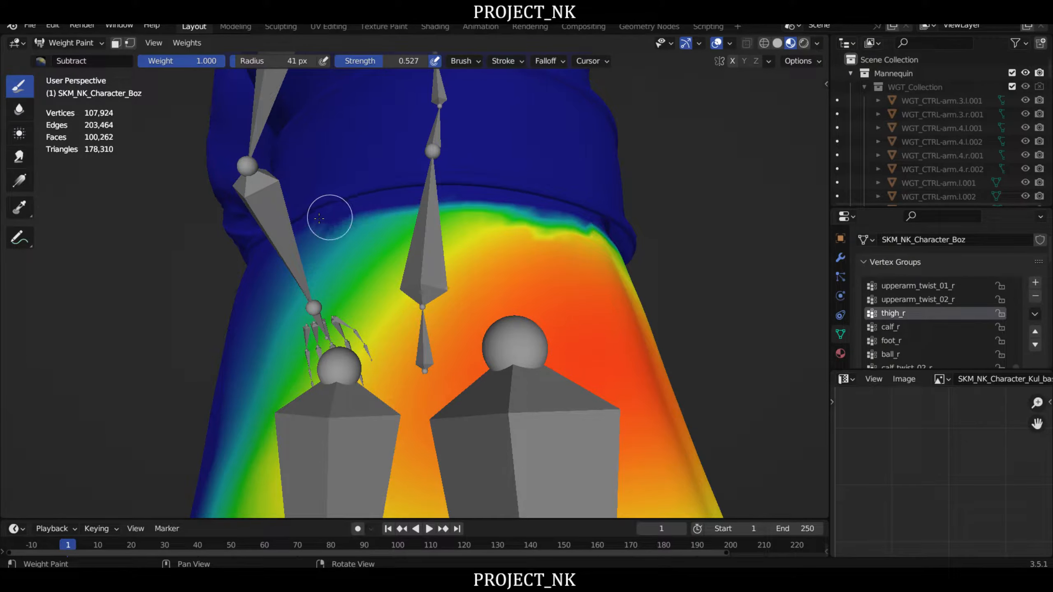
middle_drag(574, 187, 476, 191)
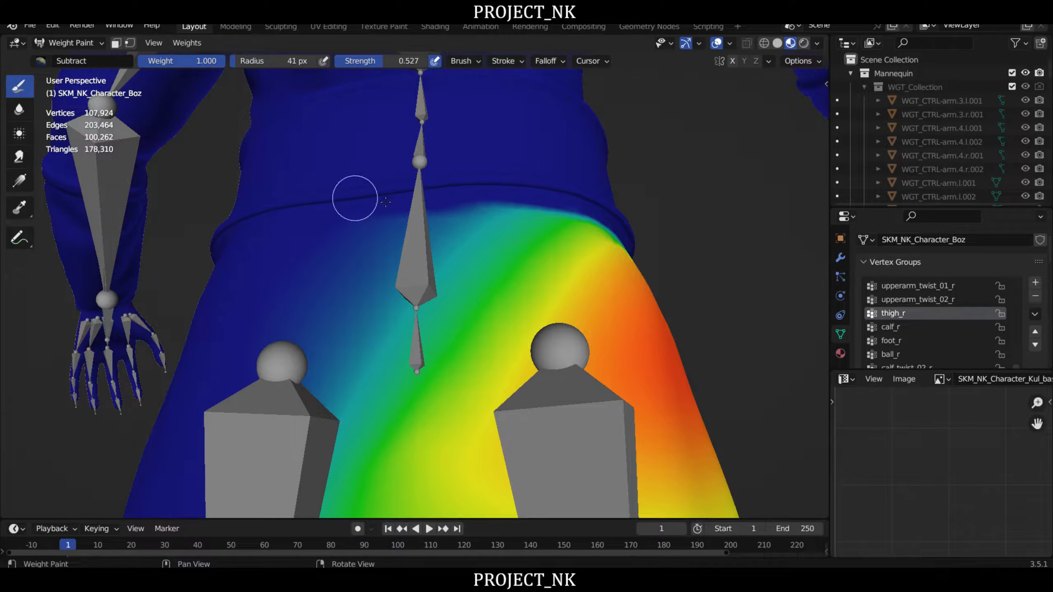
scroll(533, 194, down, 3)
middle_drag(435, 221, 539, 240)
- Leave Weight Paint for Object Mode, select the UE5_Manny_DEFORM armature and put it in Pose Mode
click(73, 47)
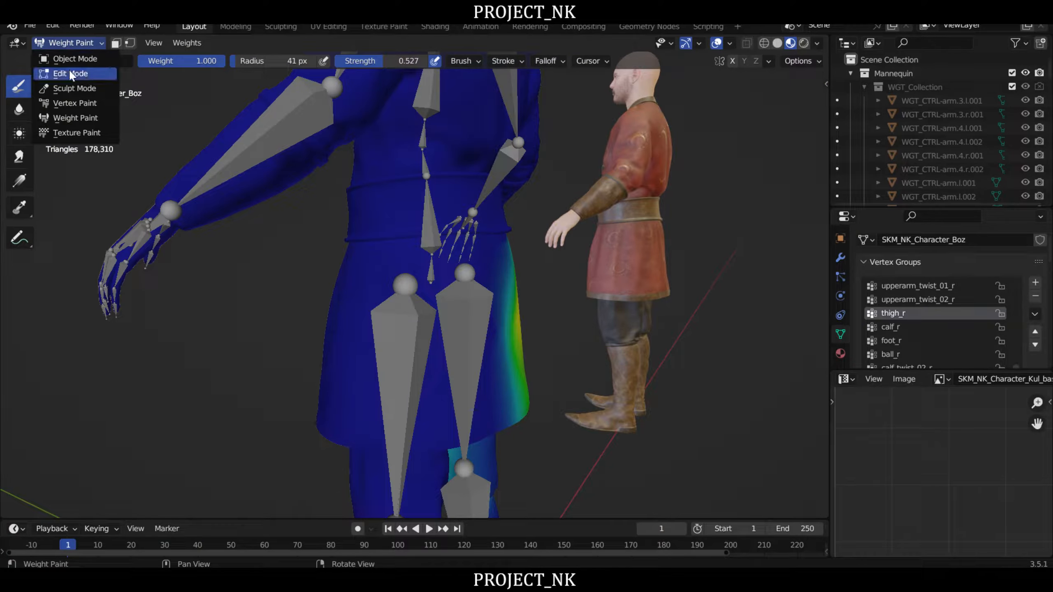
click(73, 59)
middle_drag(233, 187, 537, 264)
click(585, 130)
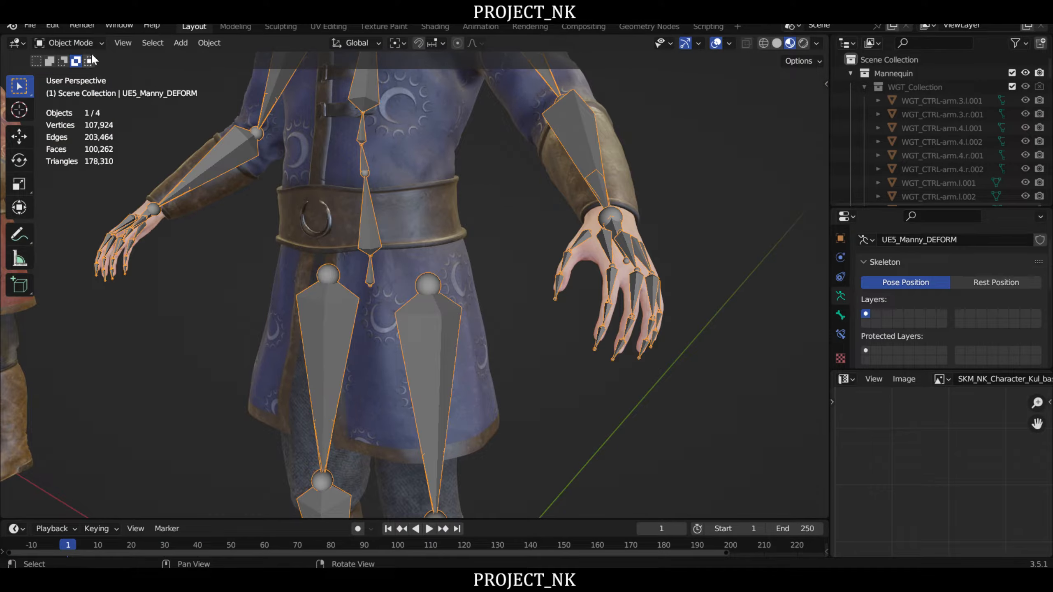
click(79, 43)
click(78, 89)
- Test-rotate the thigh_r bone in side view to check how the coat deforms beneath the belt
middle_drag(139, 95, 473, 219)
scroll(448, 328, up, 3)
key(r)
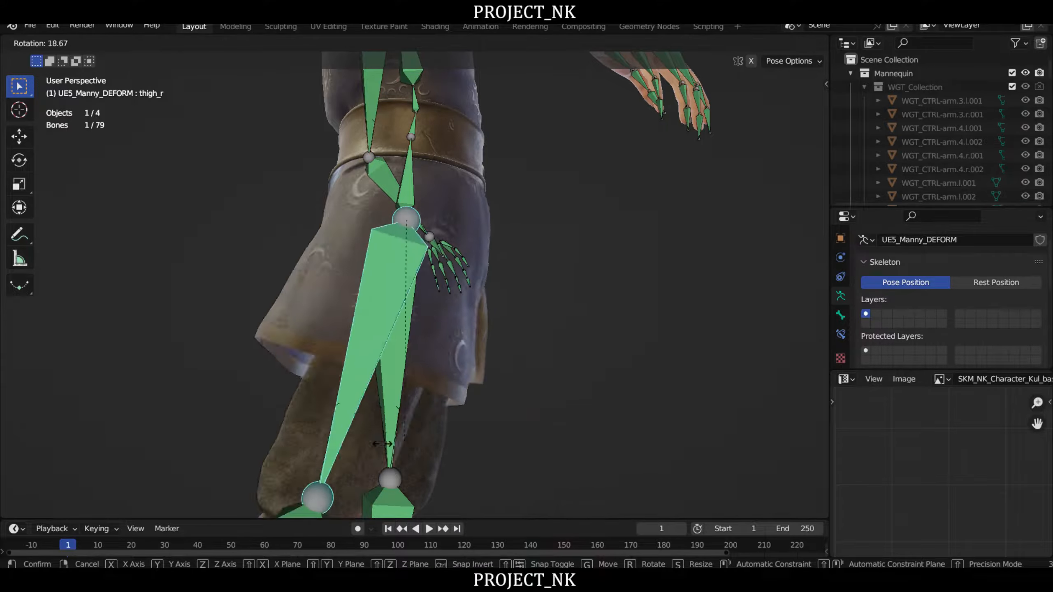
right_click(592, 343)
middle_drag(593, 343, 446, 312)
key(r)
right_click(610, 344)
- Select the thigh_l bone and test-rotate it from different angles to check the coat and belt deformation
click(446, 311)
middle_drag(480, 343, 581, 323)
key(r)
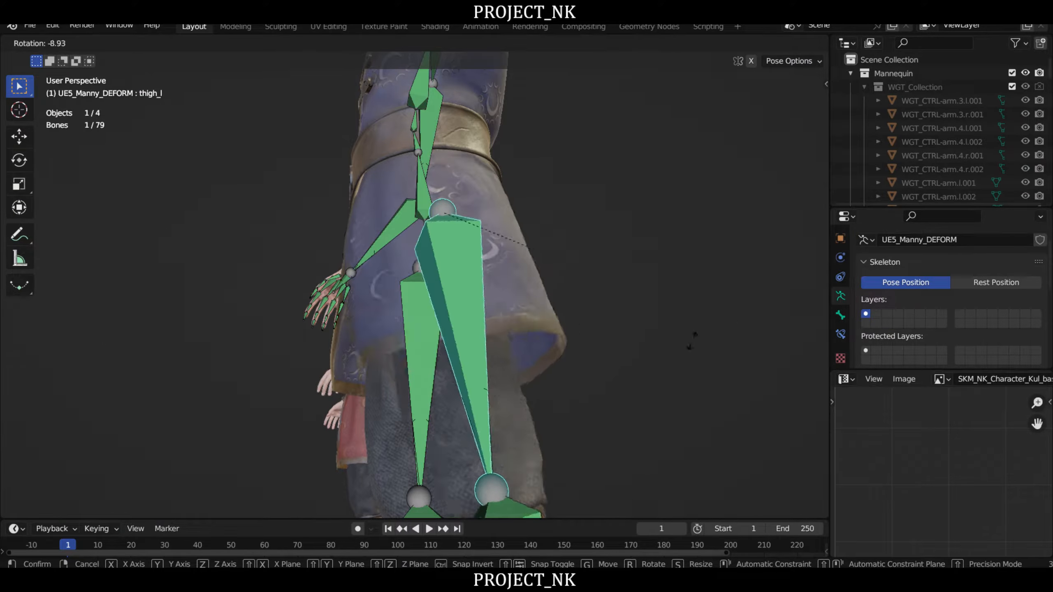
right_click(650, 317)
right_drag(440, 266, 535, 235)
scroll(536, 235, down, 3)
middle_drag(586, 300, 529, 365)
key(r)
right_click(615, 367)
- Select the thigh_r bone and test-rotate it sideways across the other leg in front view
click(425, 302)
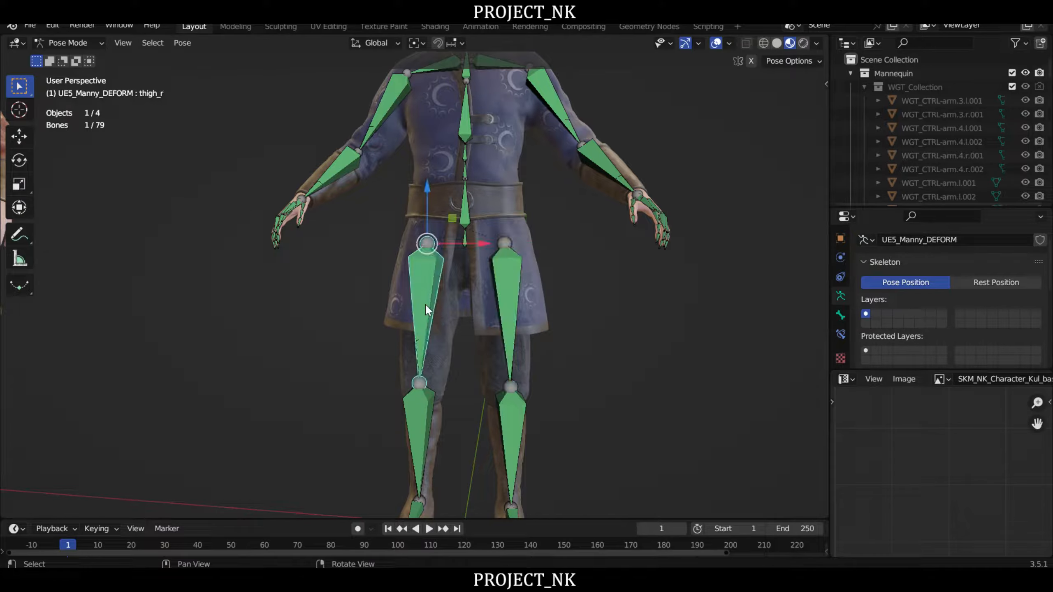
key(r)
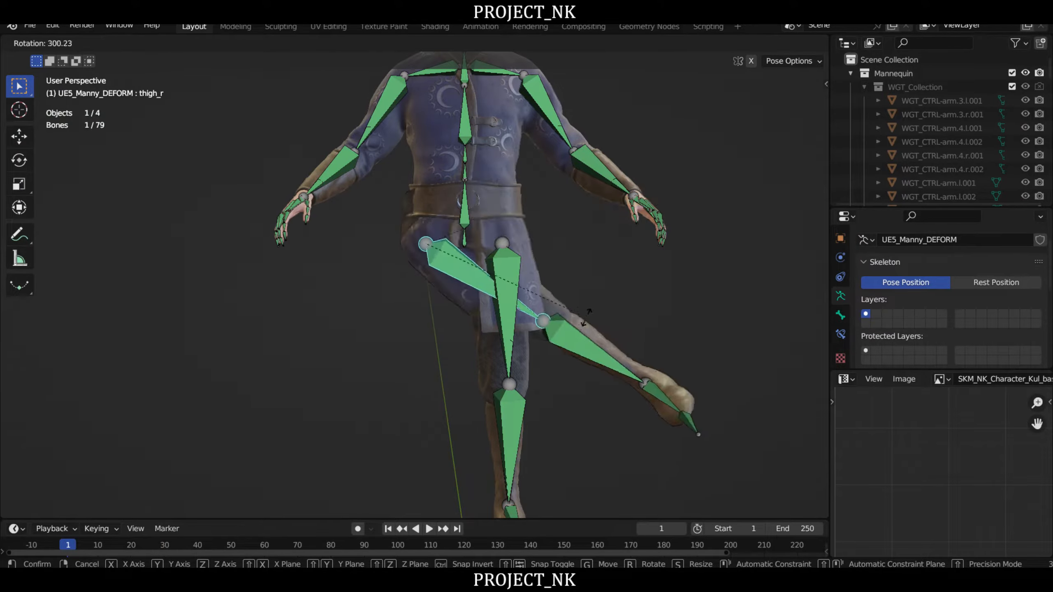
right_click(585, 313)
- Select the head bone and test-rotate it in side view to check the head and neck deformation
scroll(423, 194, down, 1)
right_drag(457, 186, 510, 226)
middle_drag(511, 227, 540, 250)
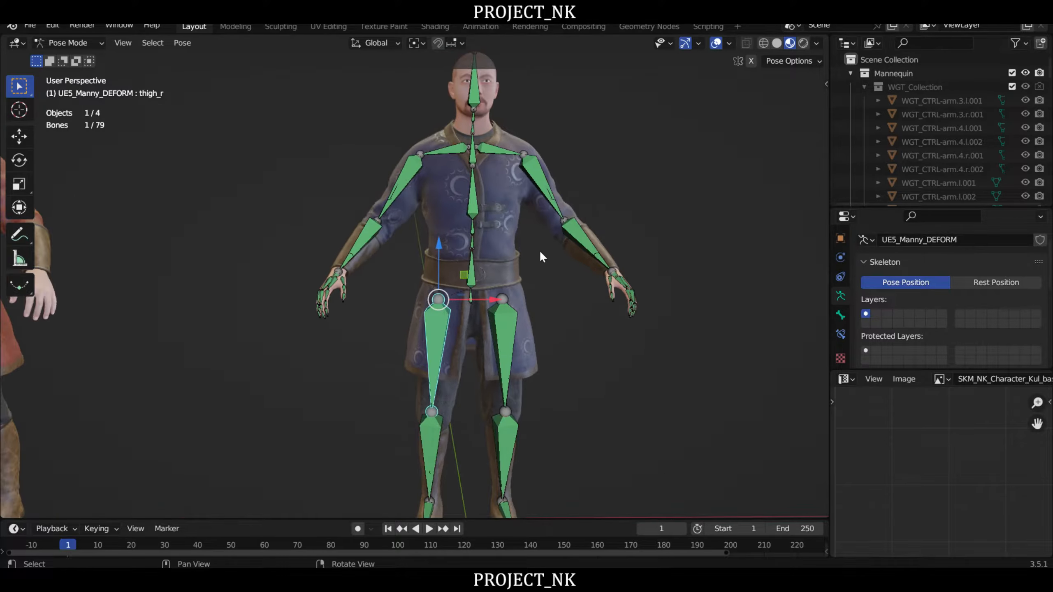
scroll(527, 248, down, 1)
right_drag(516, 245, 461, 275)
right_drag(597, 283, 493, 232)
middle_drag(518, 203, 527, 282)
scroll(526, 282, up, 4)
right_drag(534, 283, 509, 252)
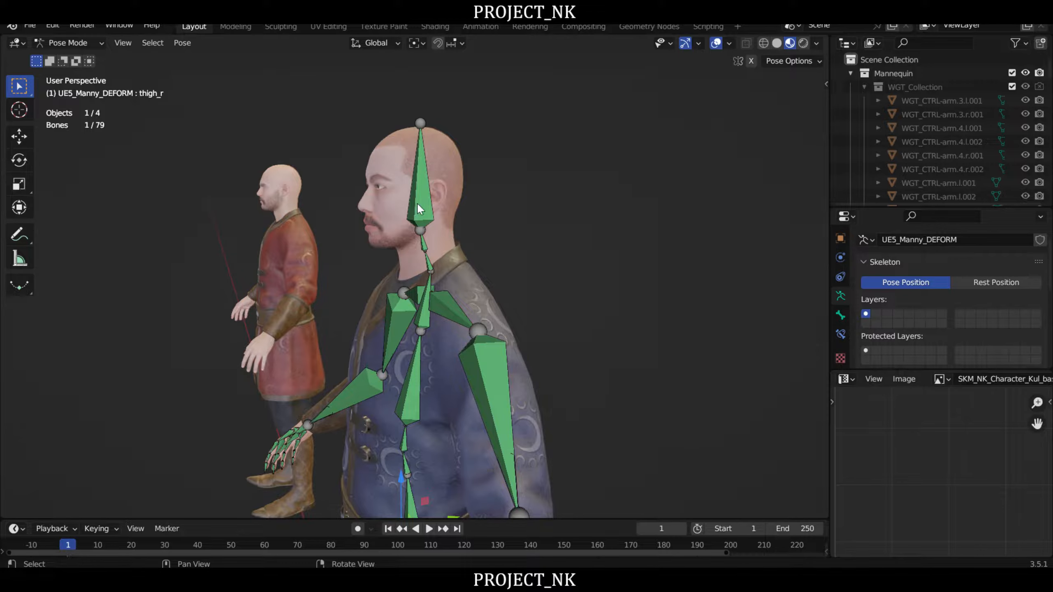
click(421, 211)
right_drag(610, 220, 571, 209)
key(r)
right_click(575, 257)
right_drag(576, 261, 622, 263)
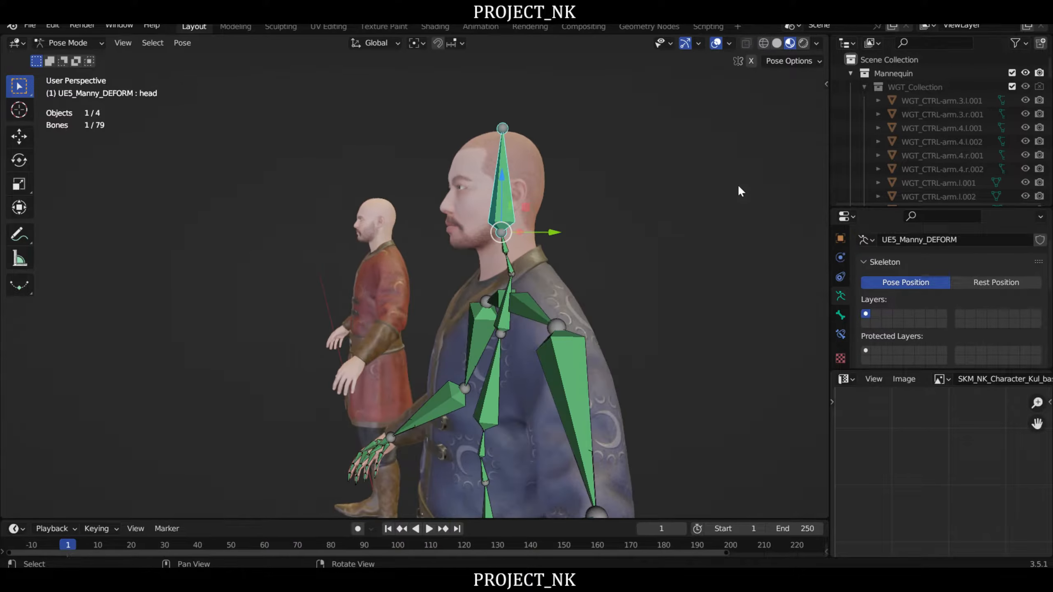
- Collapse WGT_Collection in the scene hierarchy and hide the SKM_NK_Character_Boz_Hairs object
scroll(973, 103, down, 1)
scroll(888, 93, up, 1)
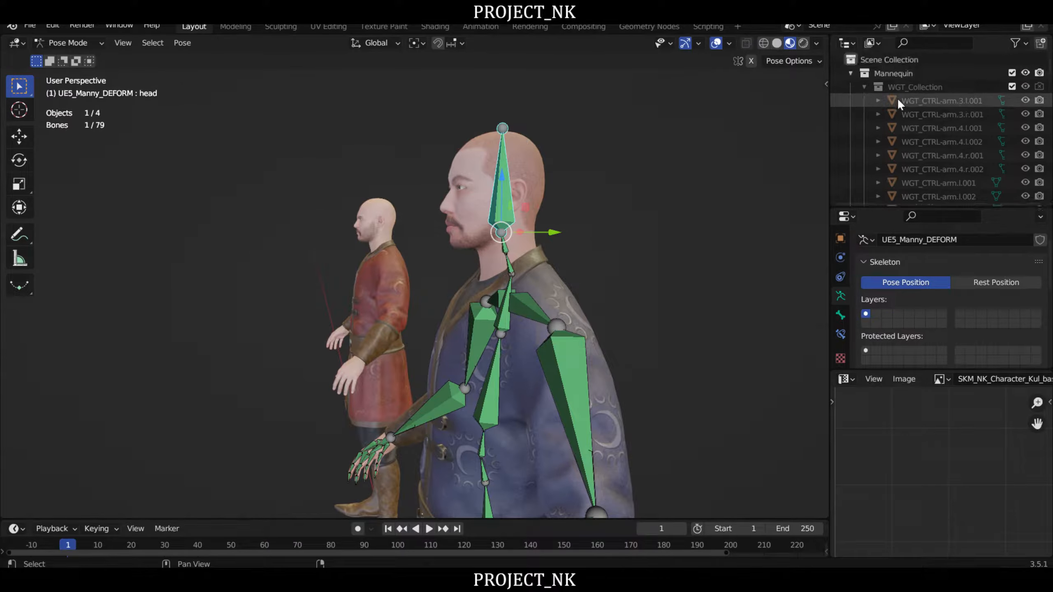
click(865, 85)
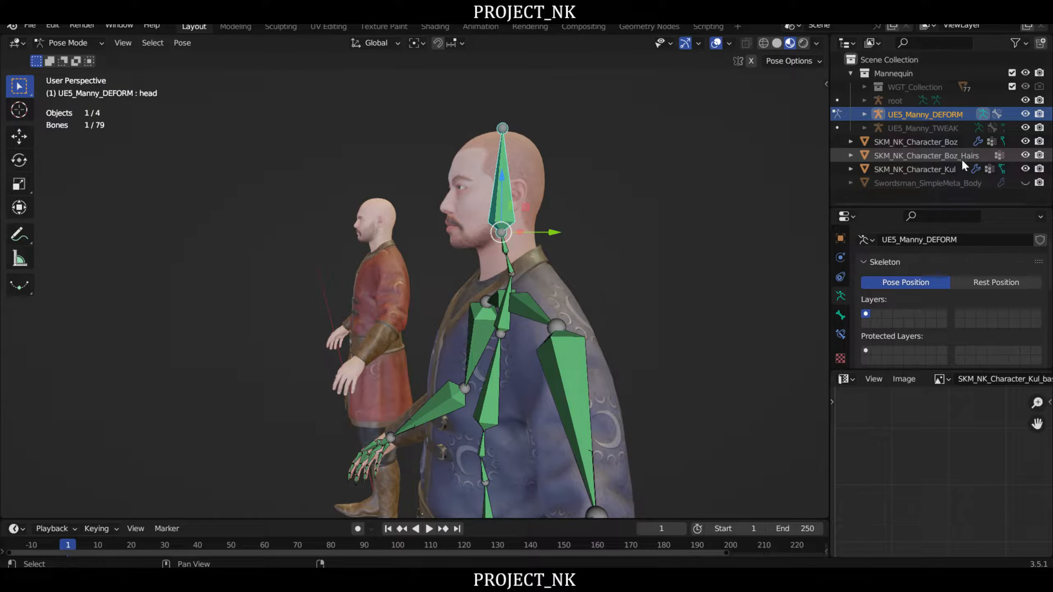
- Test-rotate the head bone again in a closer side view with the hair object hidden
right_drag(565, 203, 614, 189)
scroll(600, 176, up, 3)
key(r)
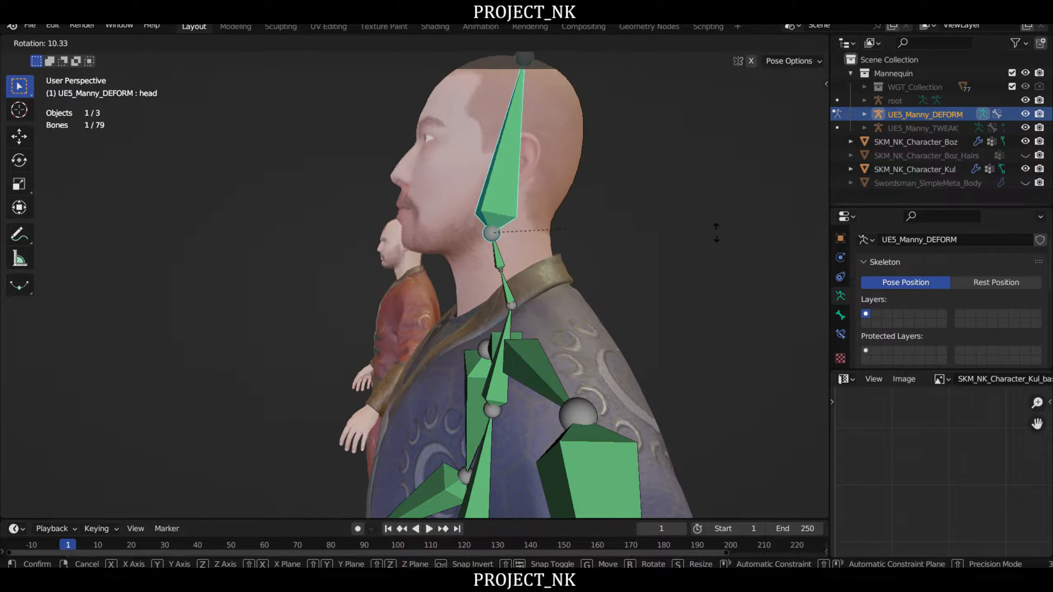
right_click(617, 92)
scroll(583, 164, down, 3)
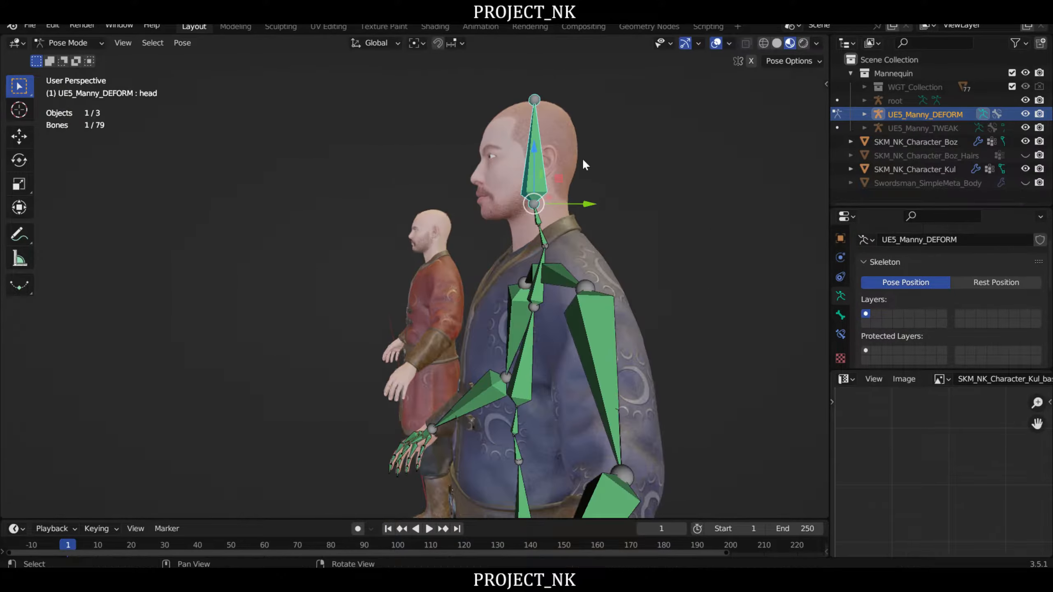
right_drag(583, 164, 634, 170)
- Return to Object Mode and select the SKM_NK_Character_Boz mesh
click(68, 43)
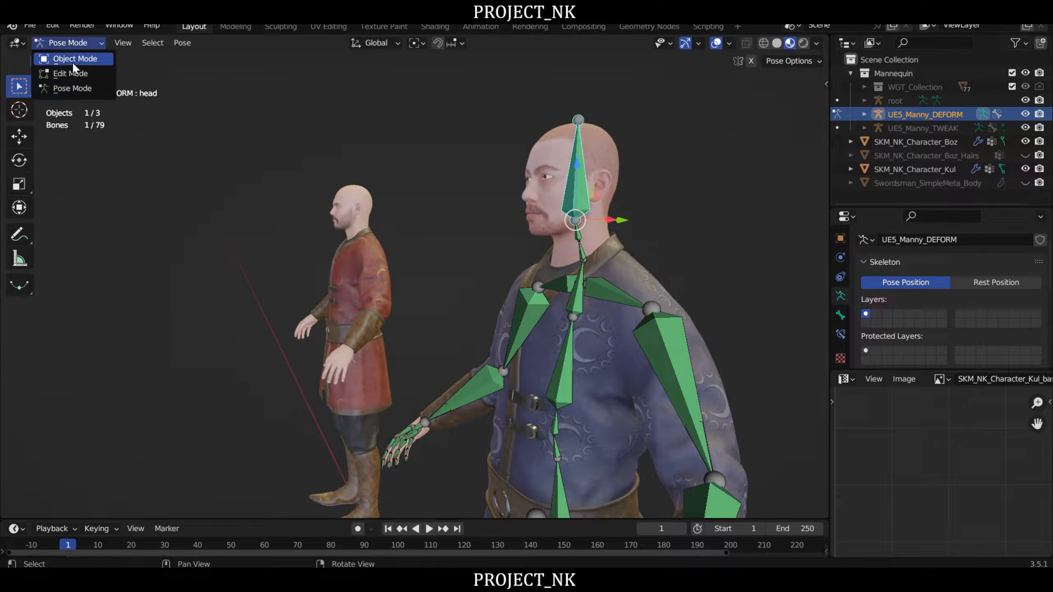
click(74, 58)
middle_drag(547, 178, 465, 194)
right_drag(465, 194, 510, 204)
click(487, 178)
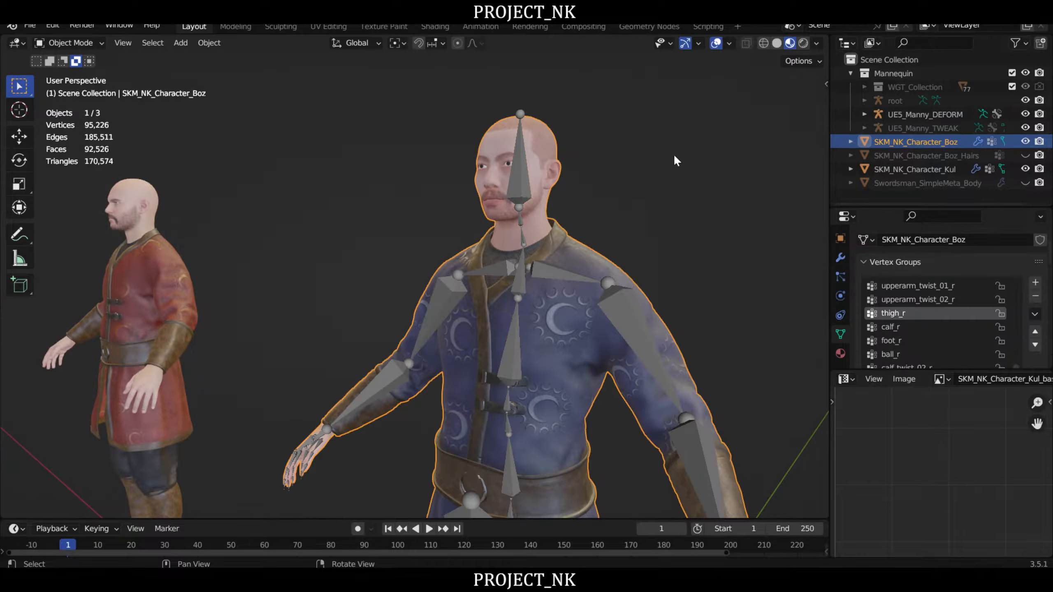
right_drag(674, 158, 639, 165)
- Make the head vertex group of the Boz mesh active
scroll(906, 313, up, 10)
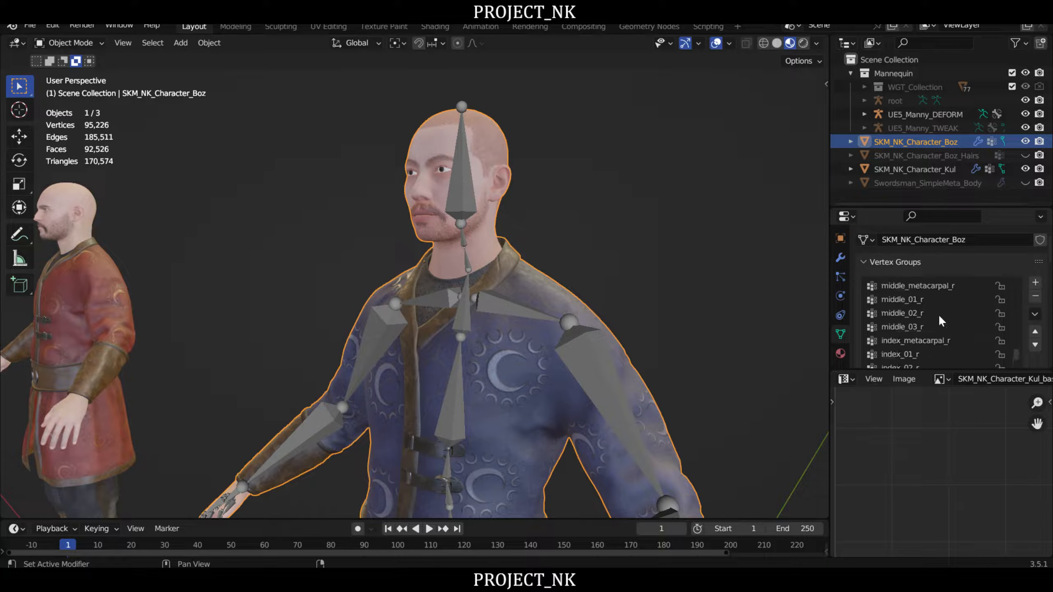
scroll(962, 325, up, 6)
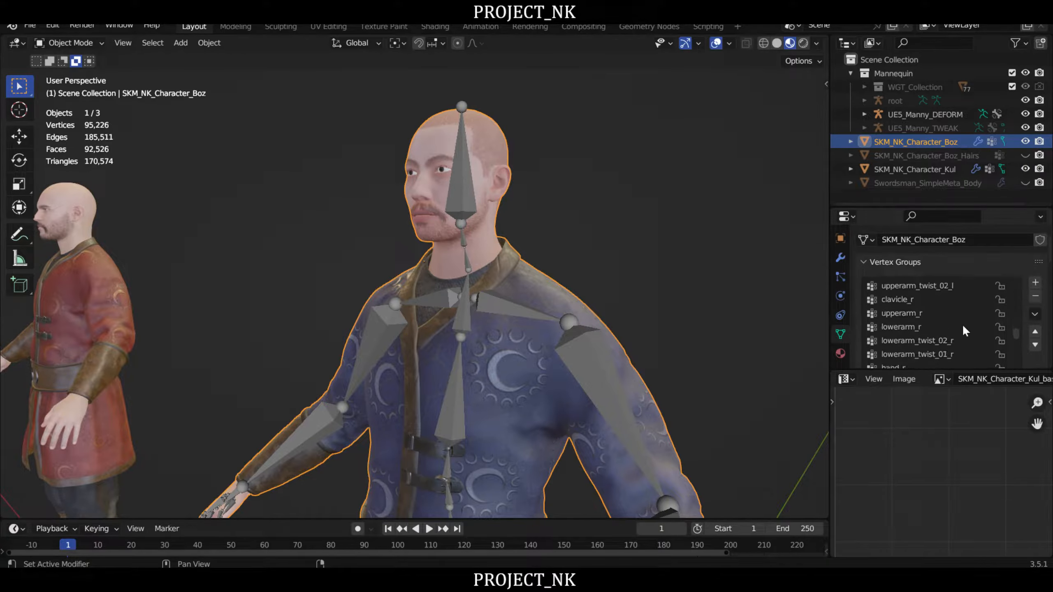
scroll(961, 325, up, 8)
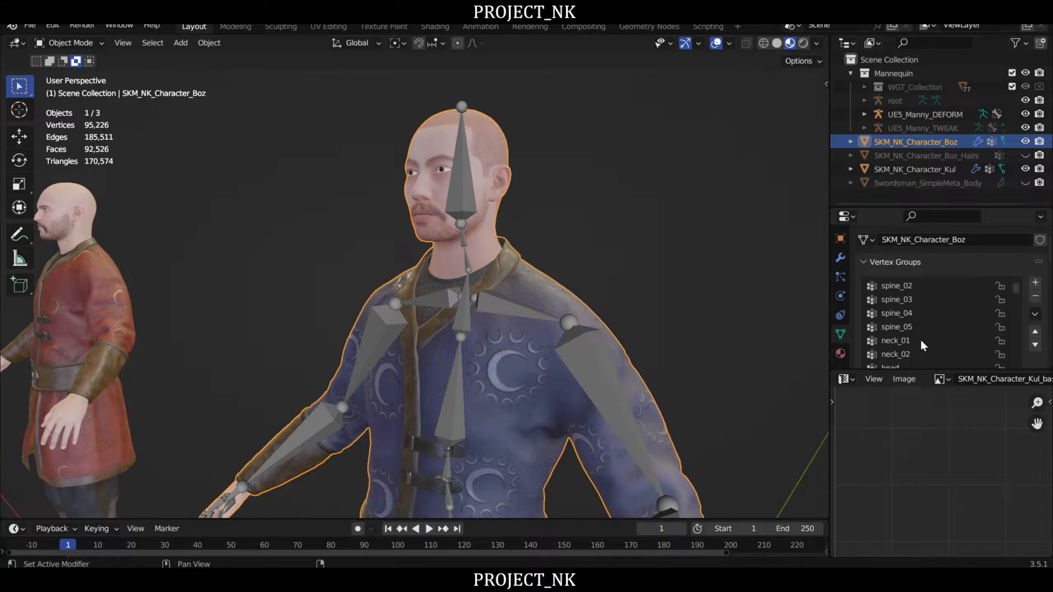
scroll(921, 347, down, 1)
click(896, 353)
right_drag(448, 218, 530, 209)
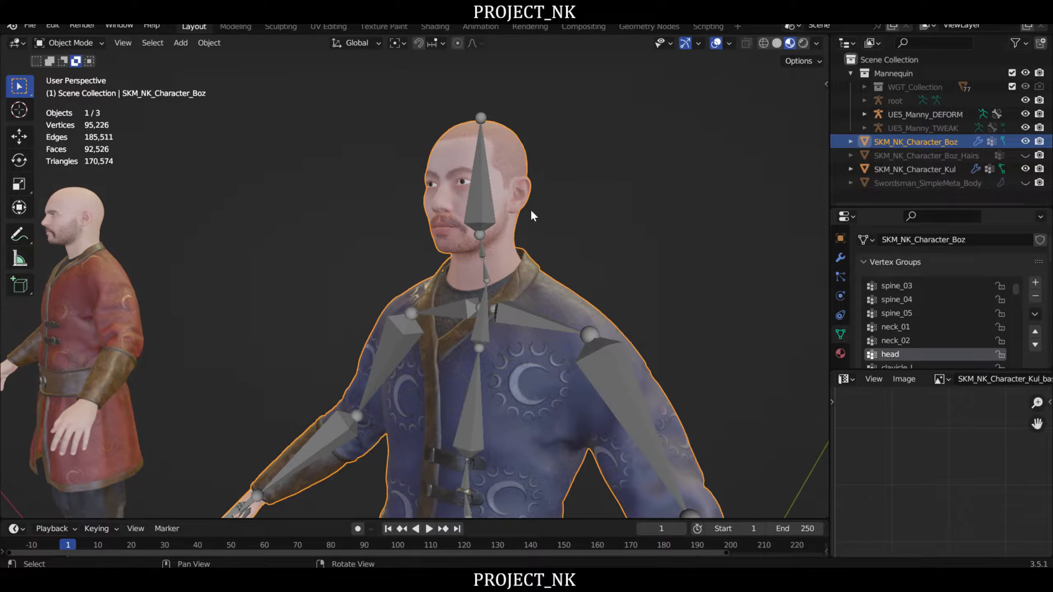
- Put the Boz mesh in Weight Paint mode and inspect the head group's weights from the front and side
right_drag(196, 140, 239, 151)
click(70, 43)
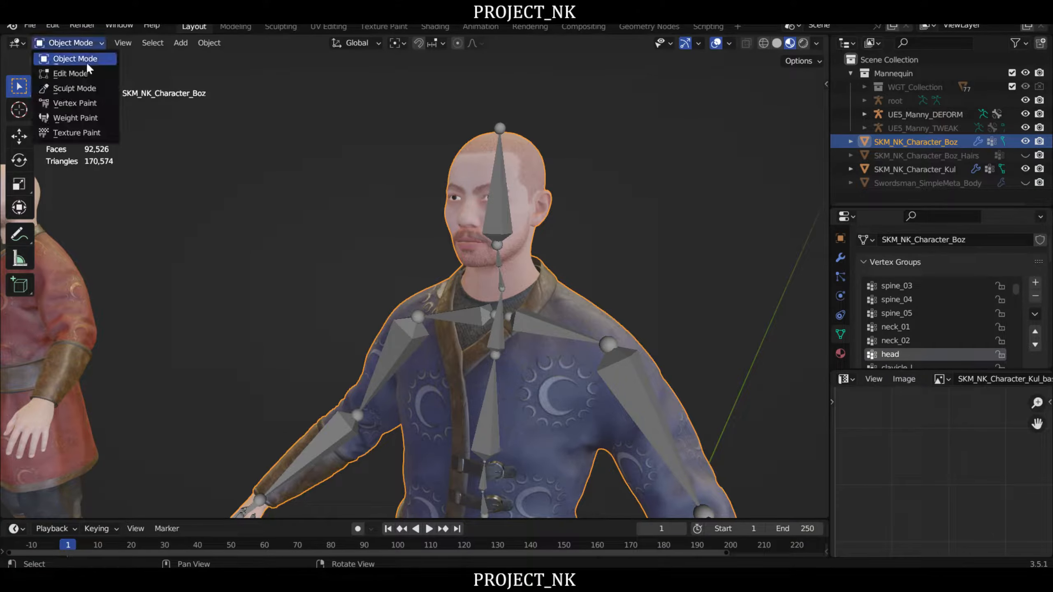
click(72, 120)
mouse_move(494, 202)
right_down()
mouse_move(480, 203)
mouse_move(512, 151)
right_up()
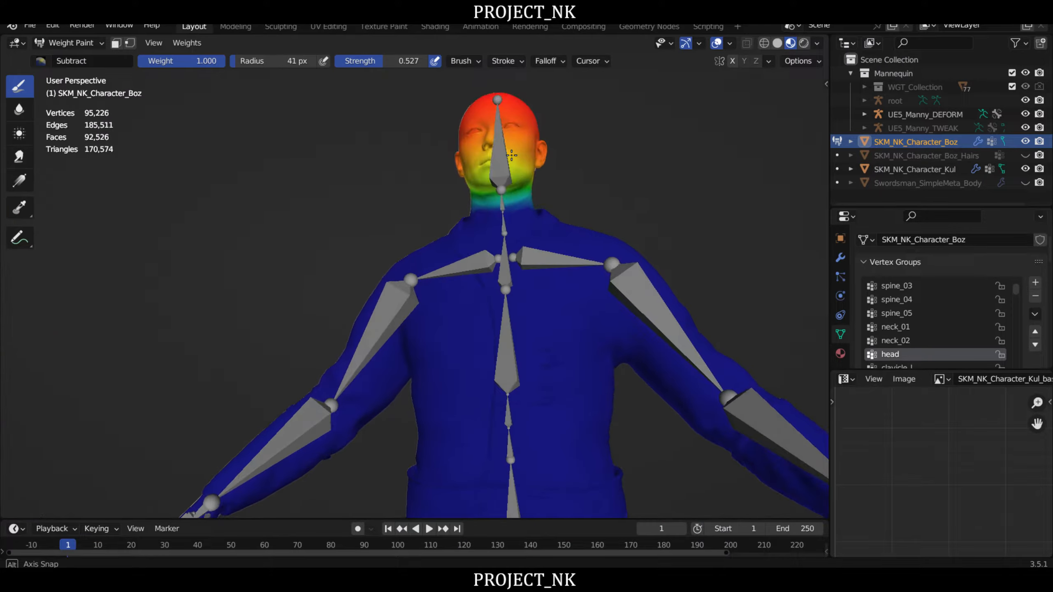
scroll(519, 151, up, 2)
mouse_move(523, 150)
middle_down()
mouse_move(430, 179)
mouse_move(486, 162)
mouse_move(459, 175)
mouse_move(496, 172)
middle_up()
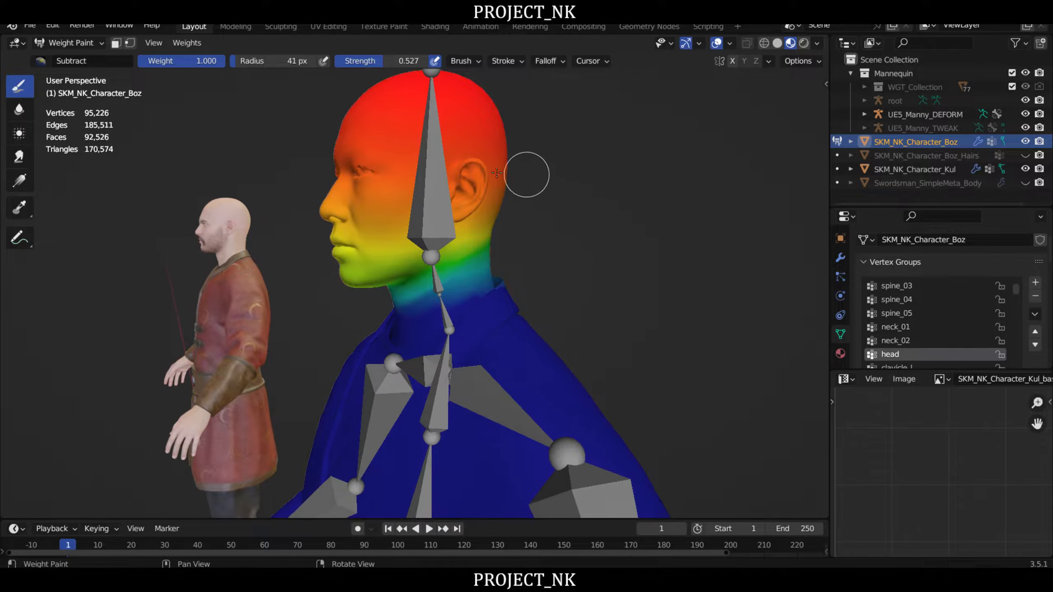
- Choose the Add brush, enlarge its radius to 69 px and add head weight over the left cheek, ear and upper face
click(41, 61)
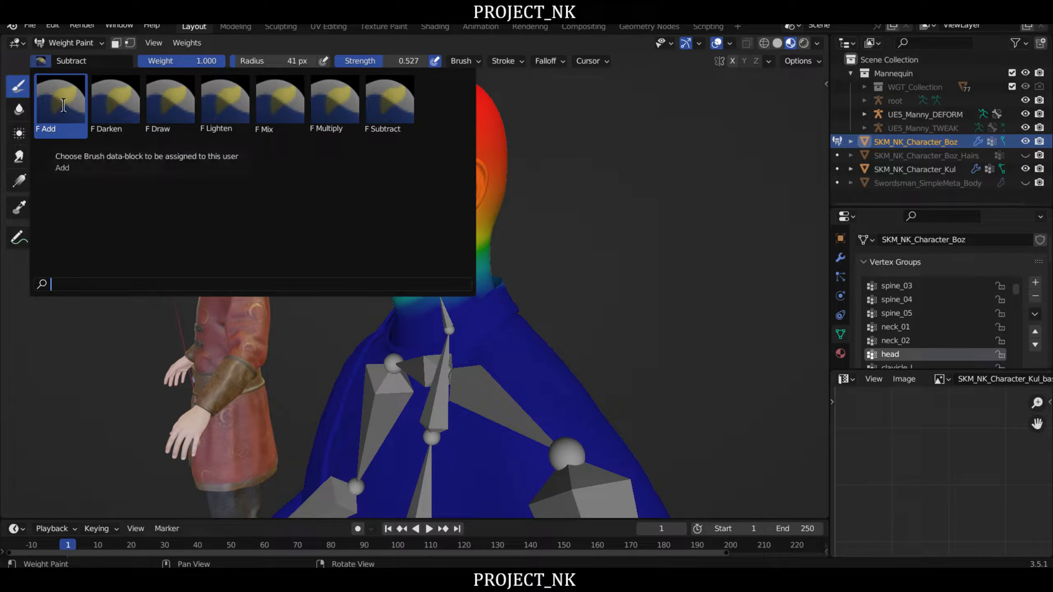
click(62, 103)
middle_drag(491, 156, 472, 166)
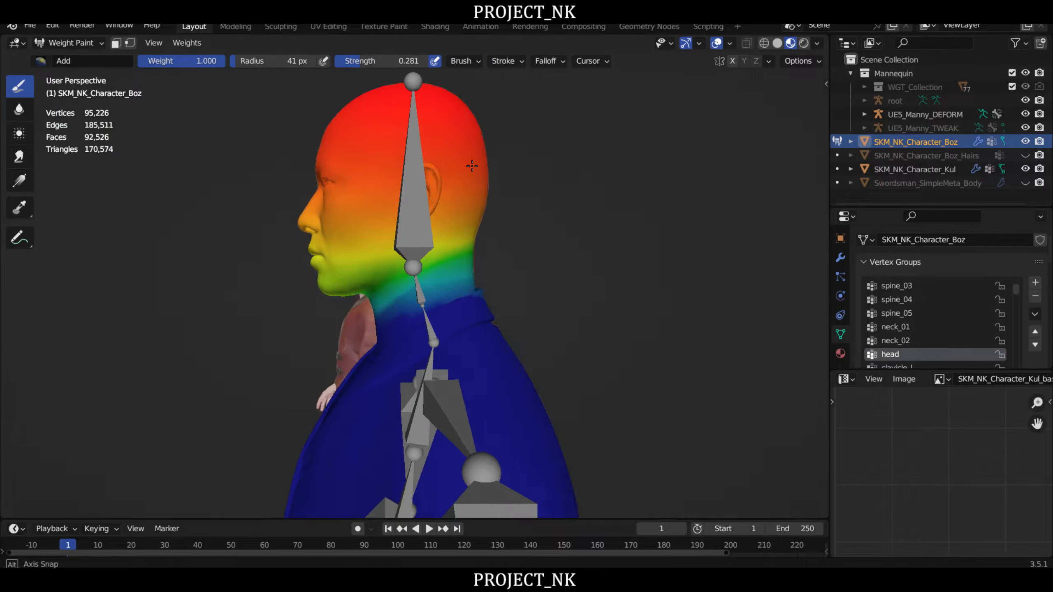
mouse_move(459, 205)
mouse_down()
mouse_move(452, 220)
mouse_move(434, 189)
mouse_move(361, 195)
mouse_up()
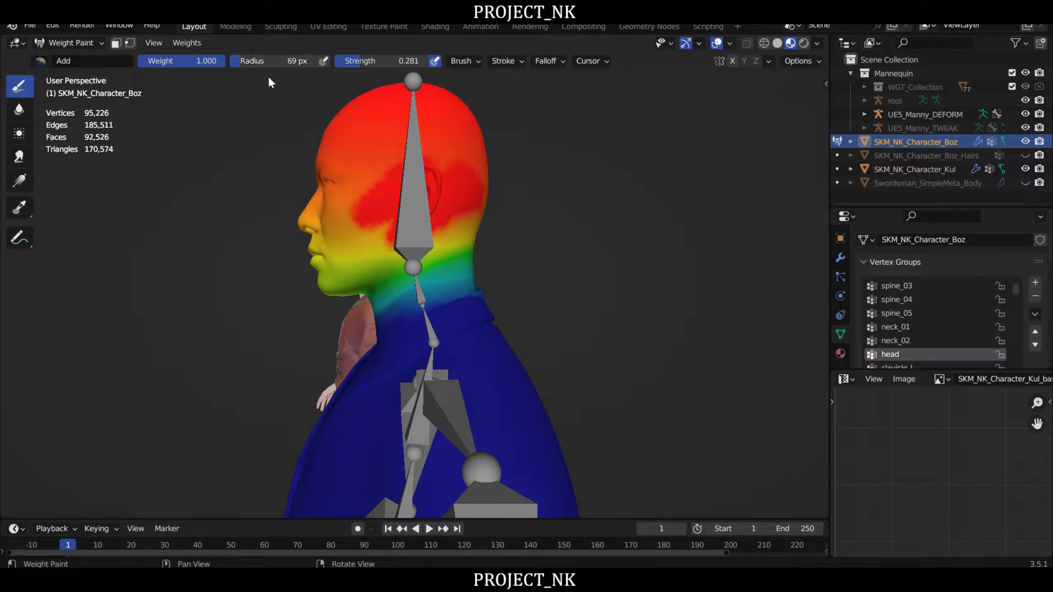
mouse_move(452, 146)
mouse_down()
mouse_move(435, 177)
mouse_move(400, 146)
mouse_move(407, 219)
mouse_move(445, 220)
mouse_move(353, 247)
mouse_move(321, 154)
mouse_up()
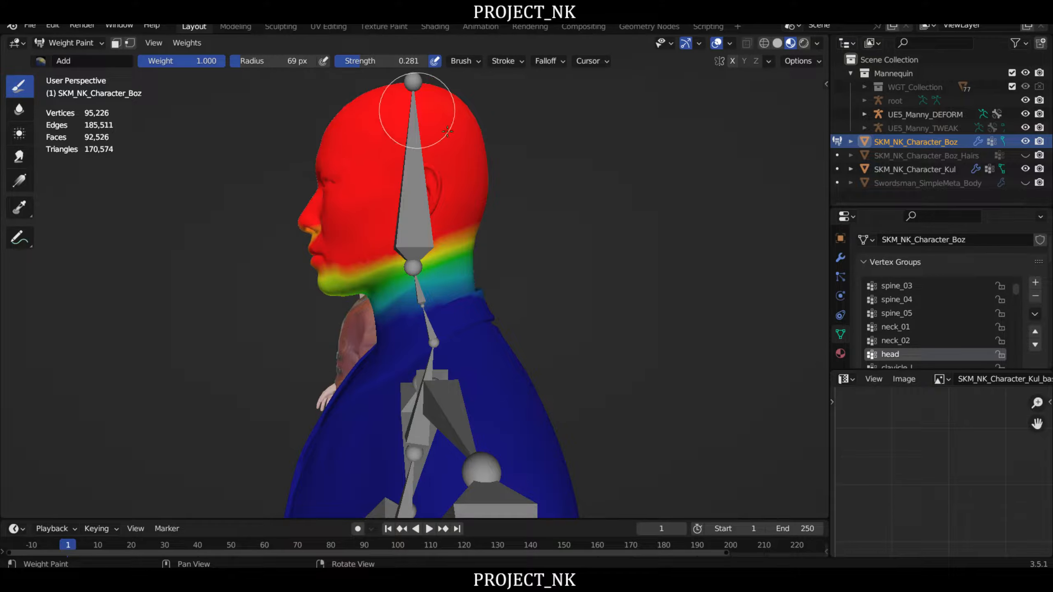
- Add full head weight along the mouth, chin, left jawline and the back of the skull above the neck
mouse_move(368, 253)
mouse_down()
mouse_move(337, 290)
mouse_move(314, 223)
mouse_up()
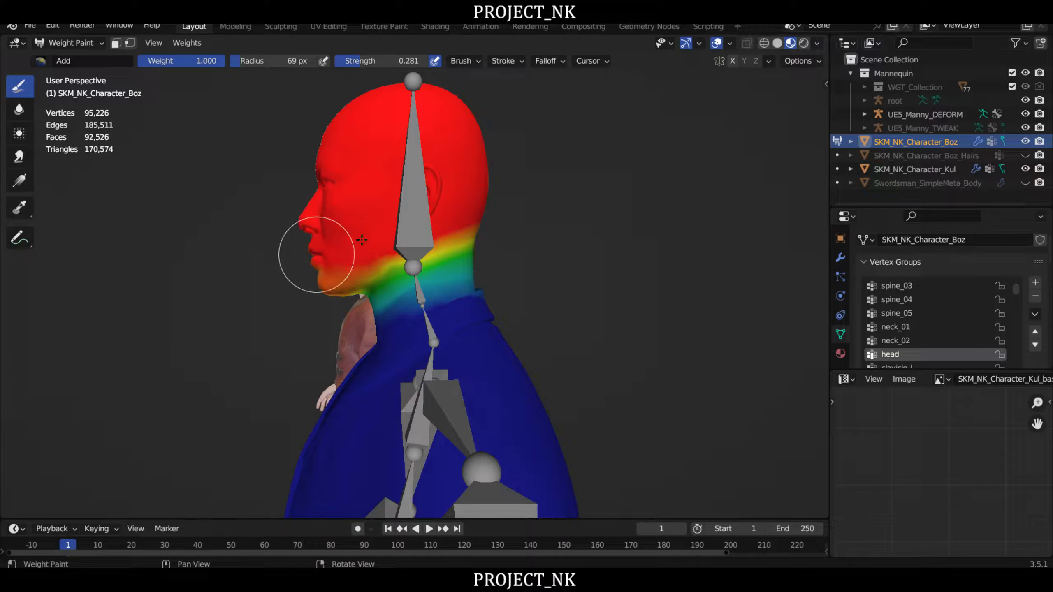
drag(317, 291, 466, 219)
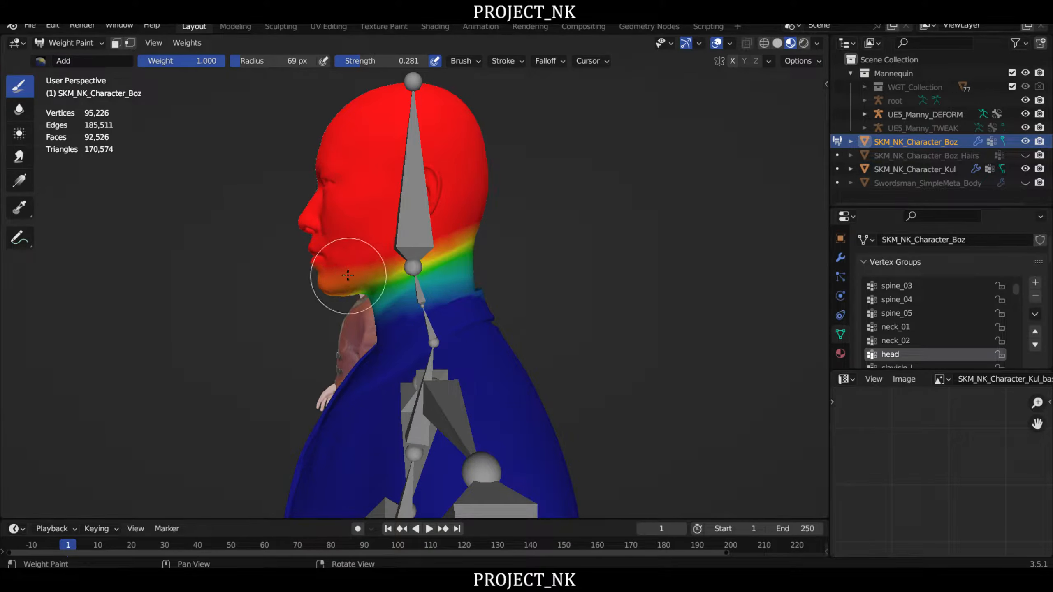
drag(349, 275, 469, 224)
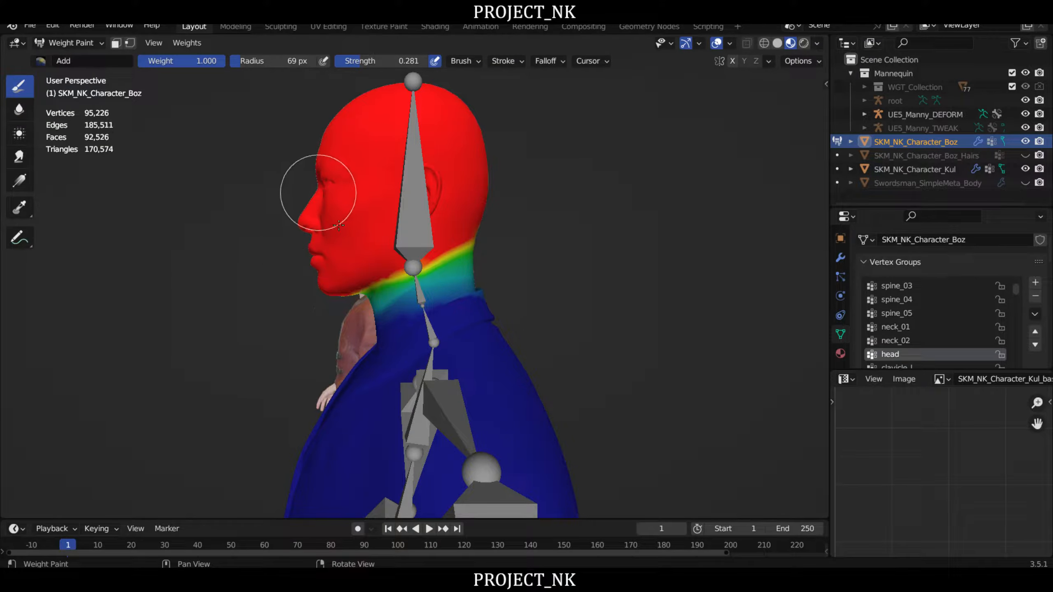
mouse_move(407, 199)
middle_down()
mouse_move(535, 195)
mouse_move(517, 207)
mouse_move(459, 197)
middle_up()
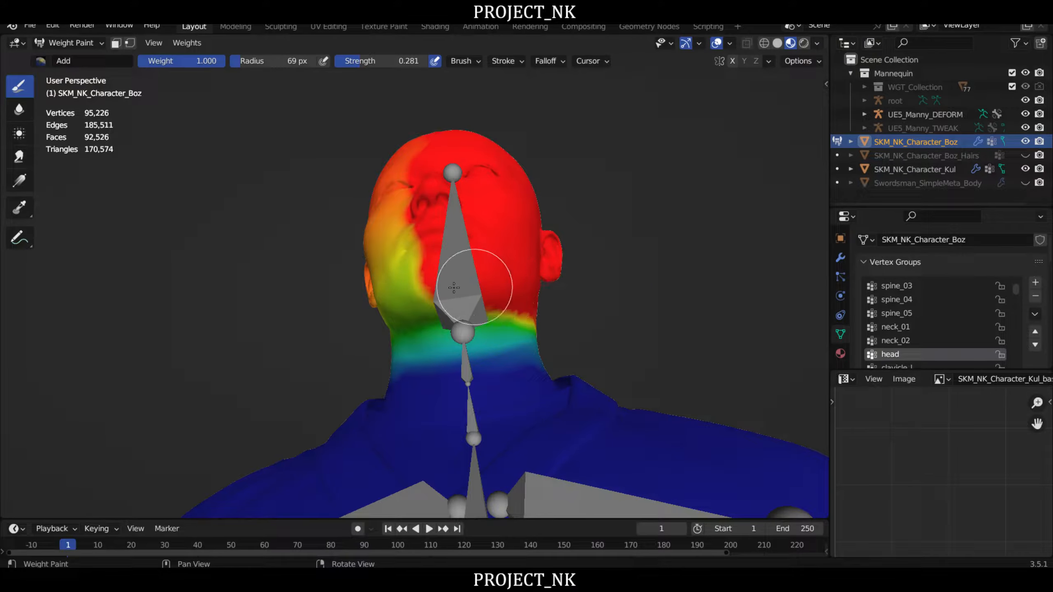
- Add full head weight across the right jaw, mouth corner, cheek and temple of the Boz face
mouse_move(407, 300)
mouse_down()
mouse_move(440, 293)
mouse_move(420, 306)
mouse_up()
right_drag(420, 305, 526, 311)
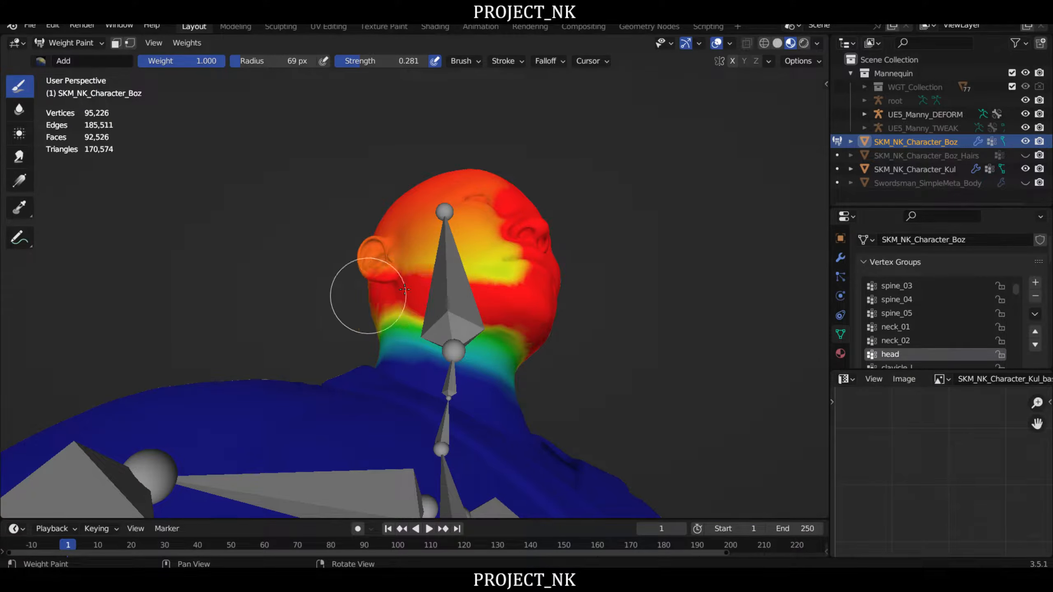
mouse_move(404, 290)
mouse_down()
mouse_move(522, 258)
mouse_move(504, 182)
mouse_up()
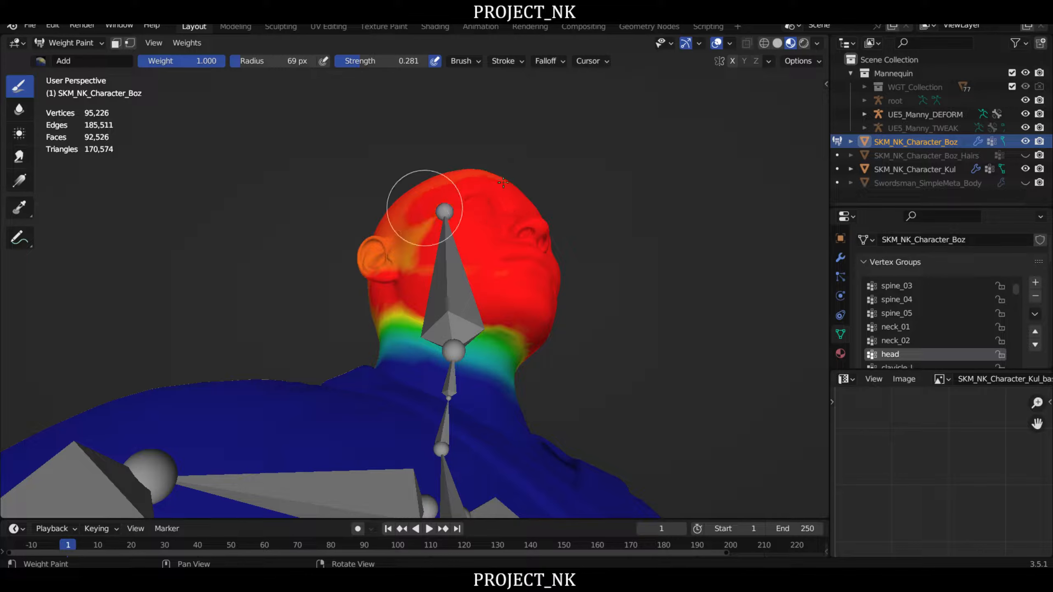
middle_drag(334, 240, 432, 309)
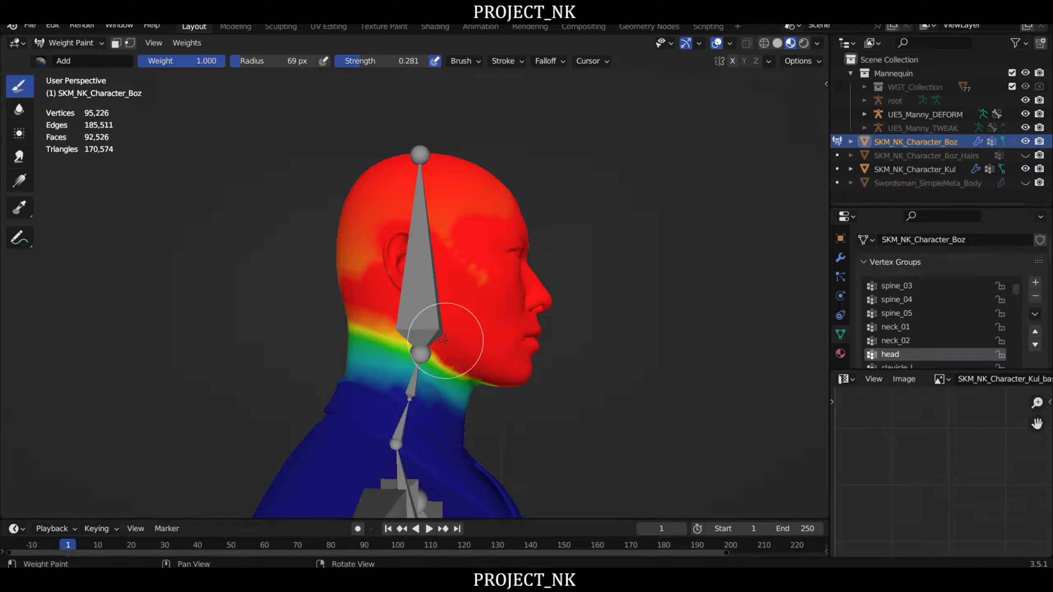
- Fill the right ear, forehead, crown and back of the skull with full head weight
mouse_move(363, 238)
mouse_down()
mouse_move(425, 181)
mouse_move(458, 226)
mouse_up()
right_drag(498, 216, 473, 234)
drag(472, 234, 481, 195)
right_drag(511, 161, 443, 228)
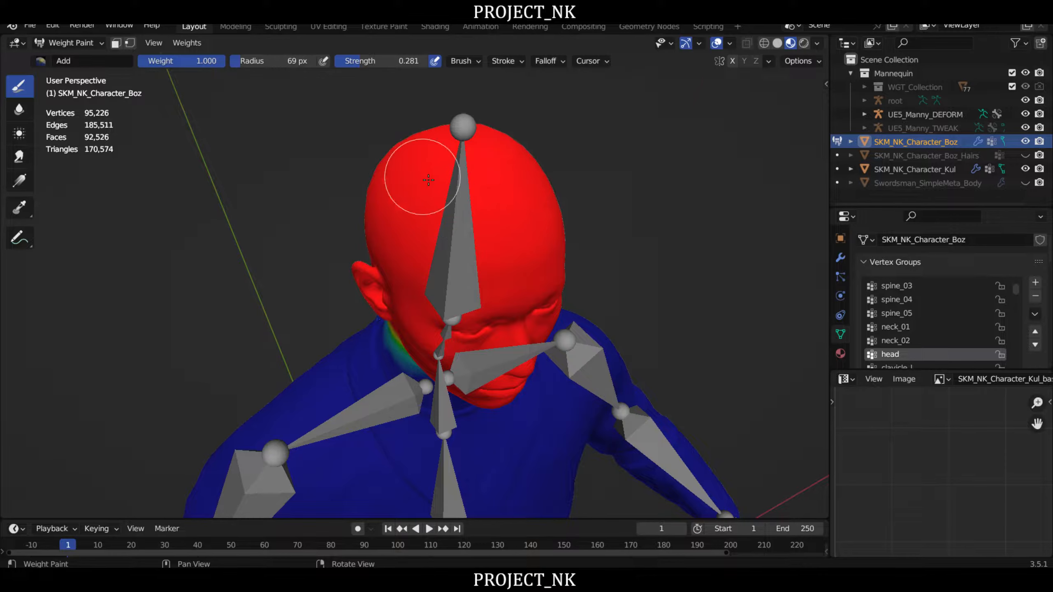
middle_drag(428, 180, 391, 279)
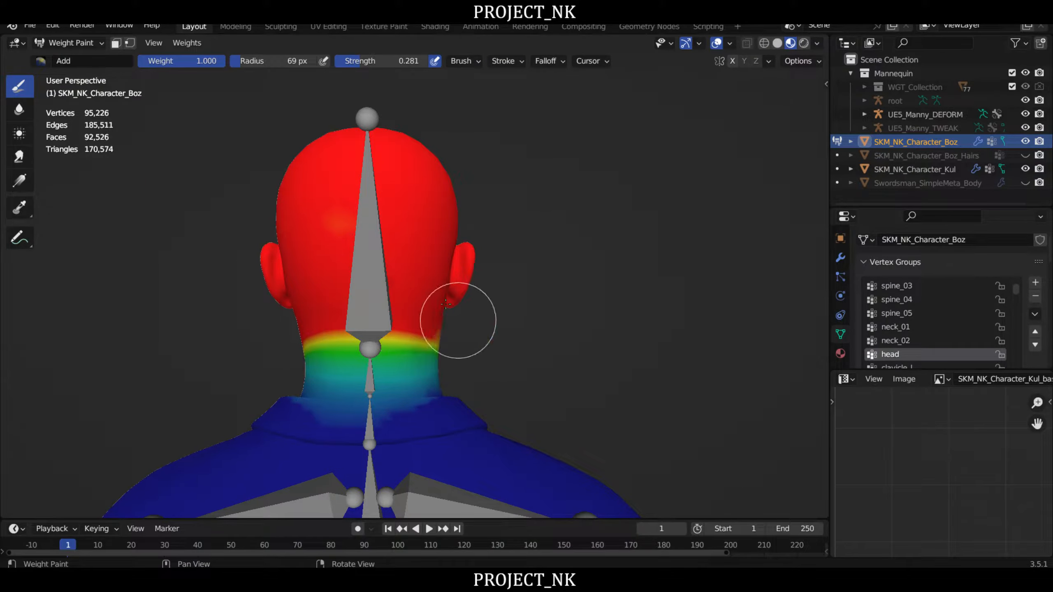
middle_drag(446, 304, 403, 311)
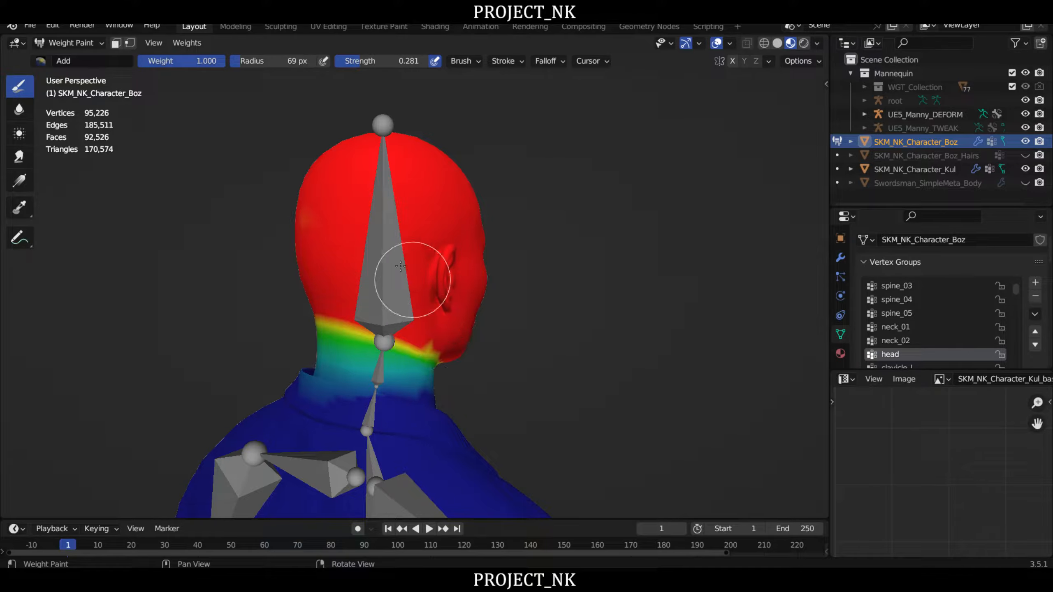
- Add head weight to the remaining lighter patches at the back of the skull and under the jaw
middle_drag(239, 199, 391, 223)
middle_drag(321, 130, 424, 203)
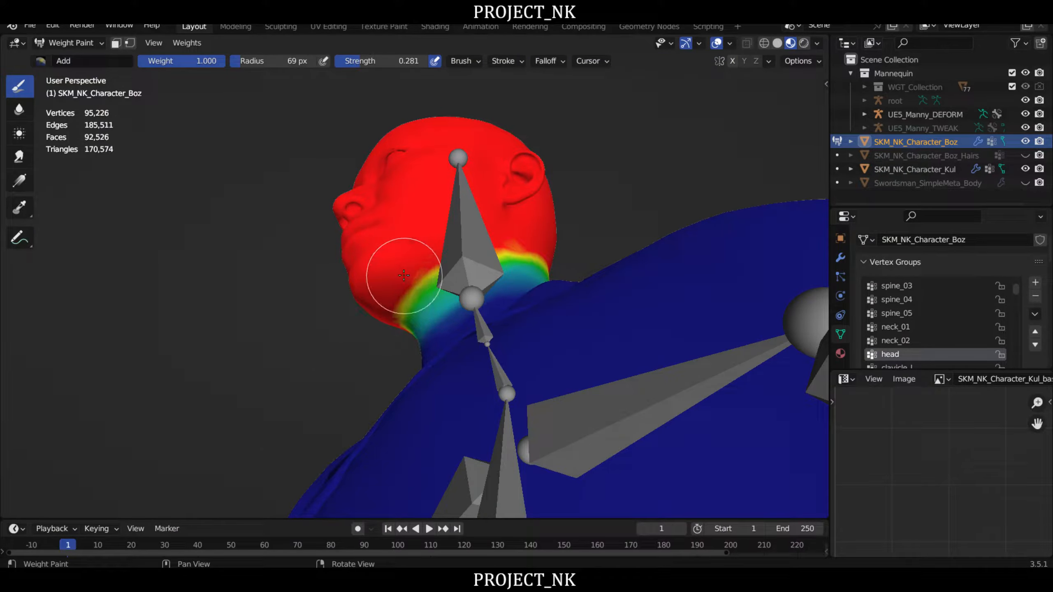
middle_drag(404, 275, 426, 280)
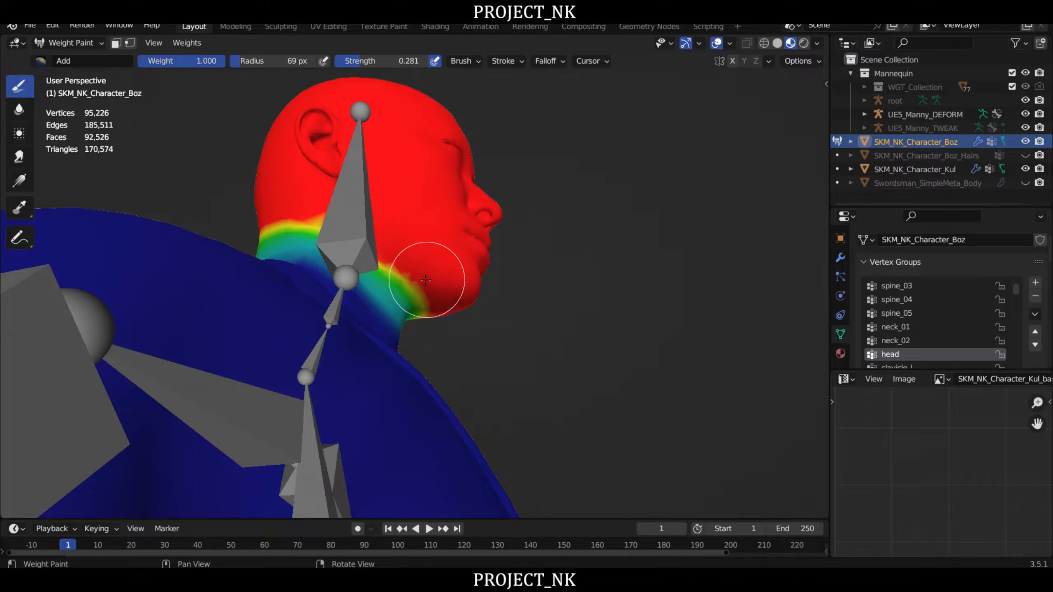
right_drag(601, 200, 463, 268)
- Return the Boz mesh to Object Mode and put the UE5_Manny_DEFORM armature in Pose Mode
scroll(546, 216, down, 2)
right_drag(609, 172, 409, 195)
click(75, 43)
click(73, 54)
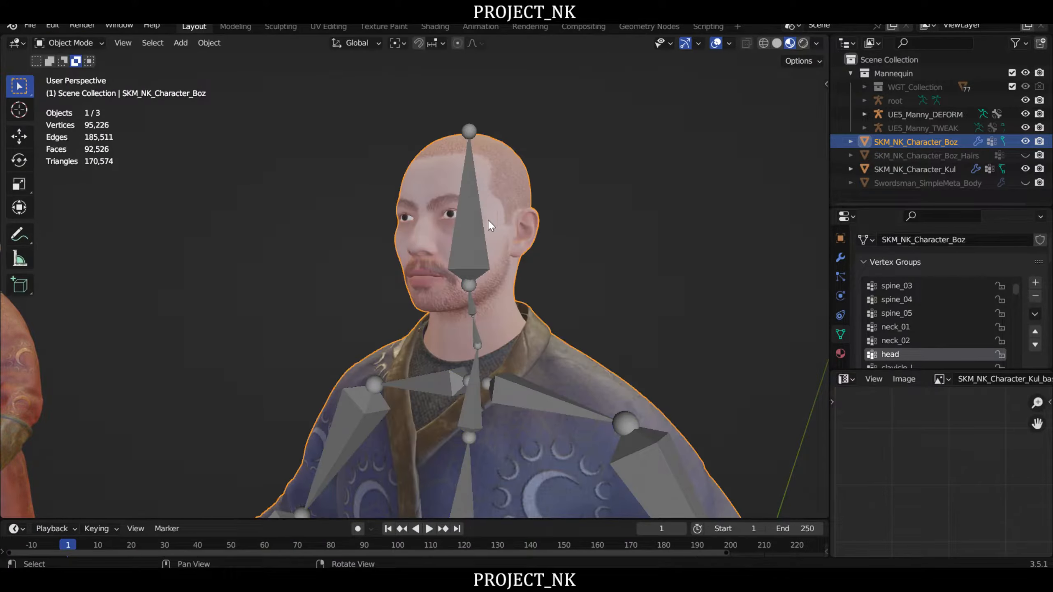
click(488, 220)
click(82, 43)
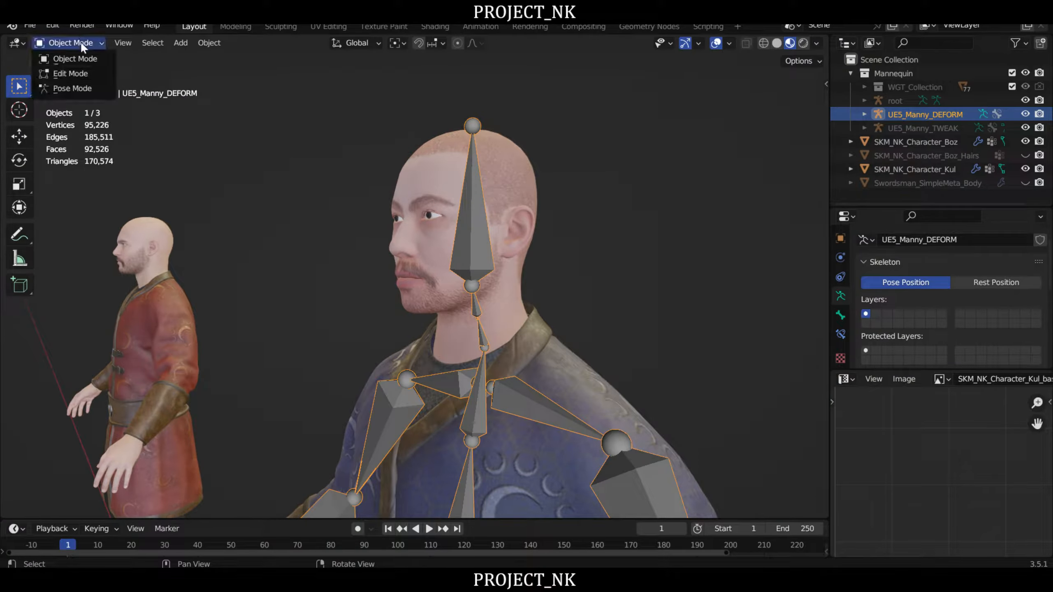
click(73, 88)
- Test the head deformation by rotating the head bone backward and forward in side view, cancelling each rotation
right_drag(537, 207, 547, 242)
key(r)
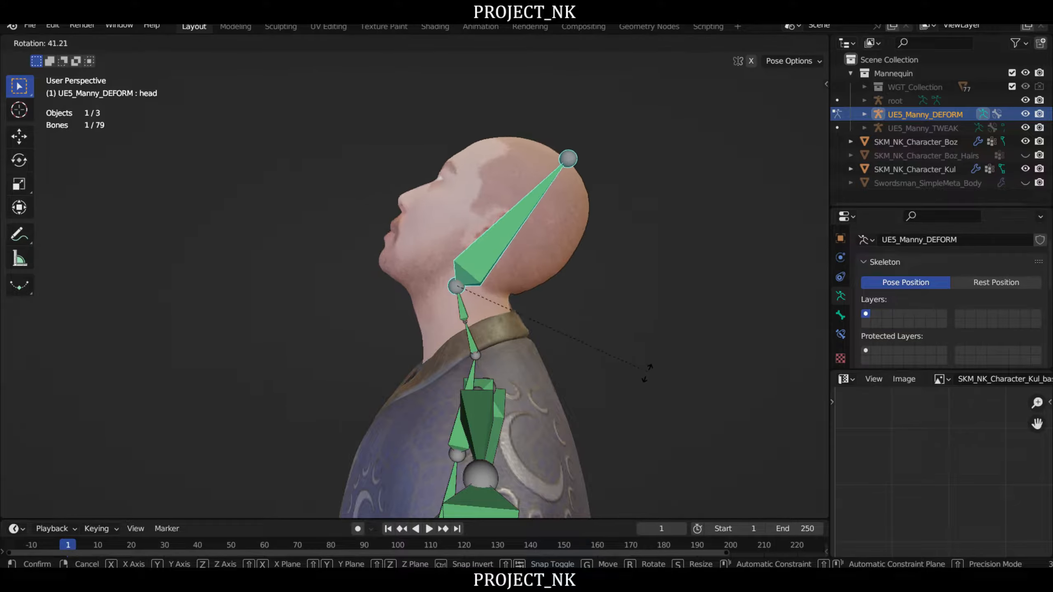
right_click(524, 192)
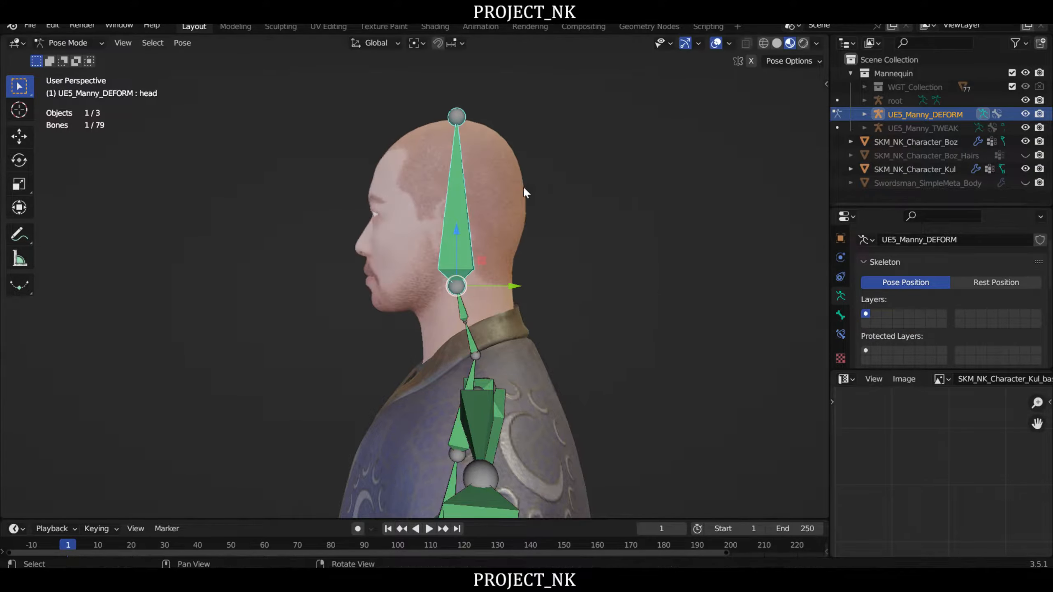
middle_drag(524, 193, 585, 258)
key(r)
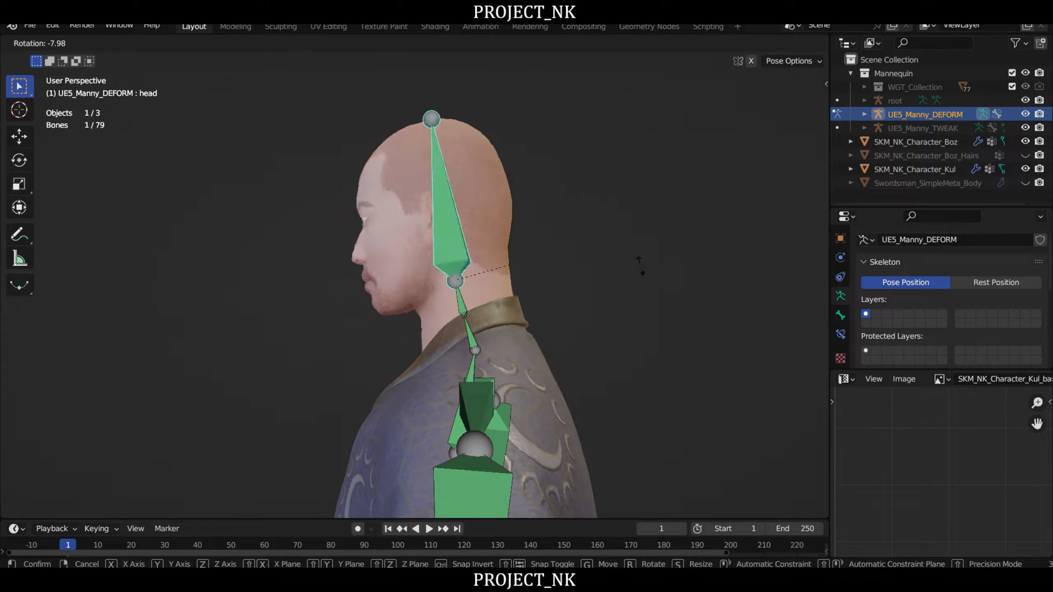
right_click(573, 252)
right_drag(573, 252, 609, 254)
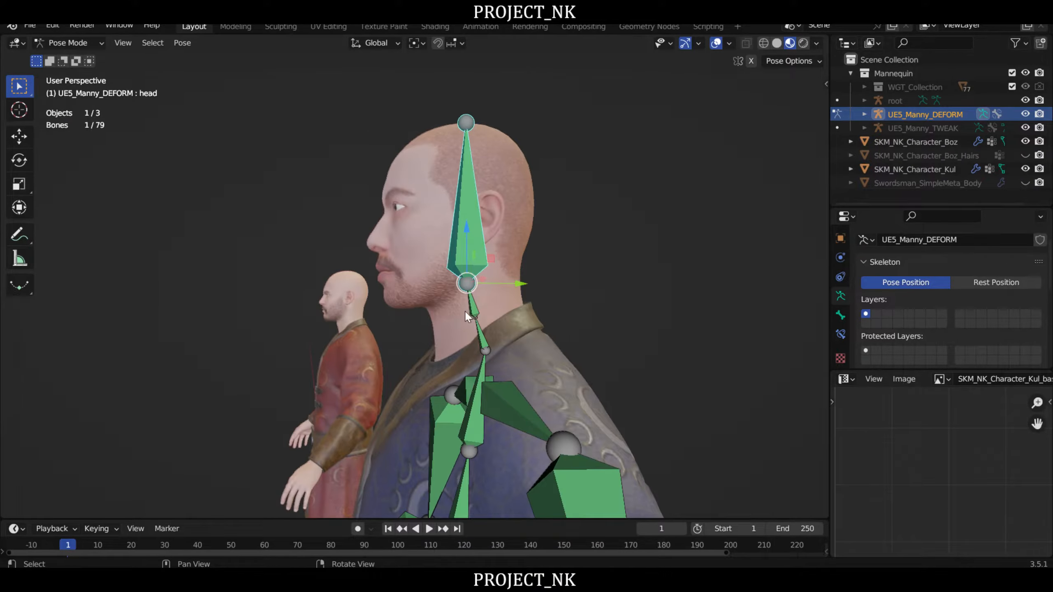
- Select the neck bone directly below the head bone to identify it, and return the armature to Object Mode
click(467, 313)
middle_drag(502, 298, 427, 164)
click(70, 42)
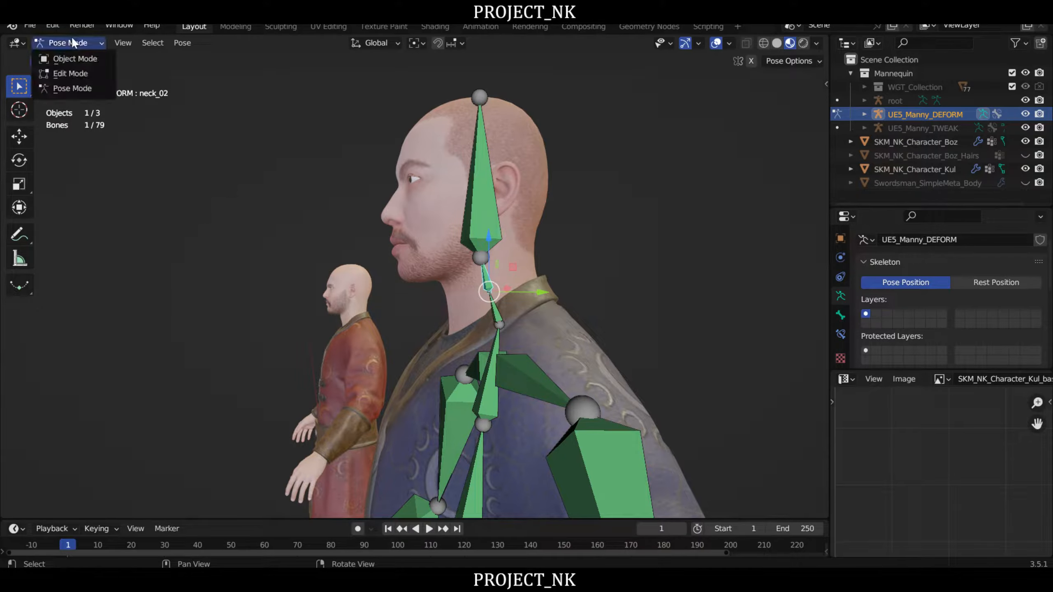
click(78, 61)
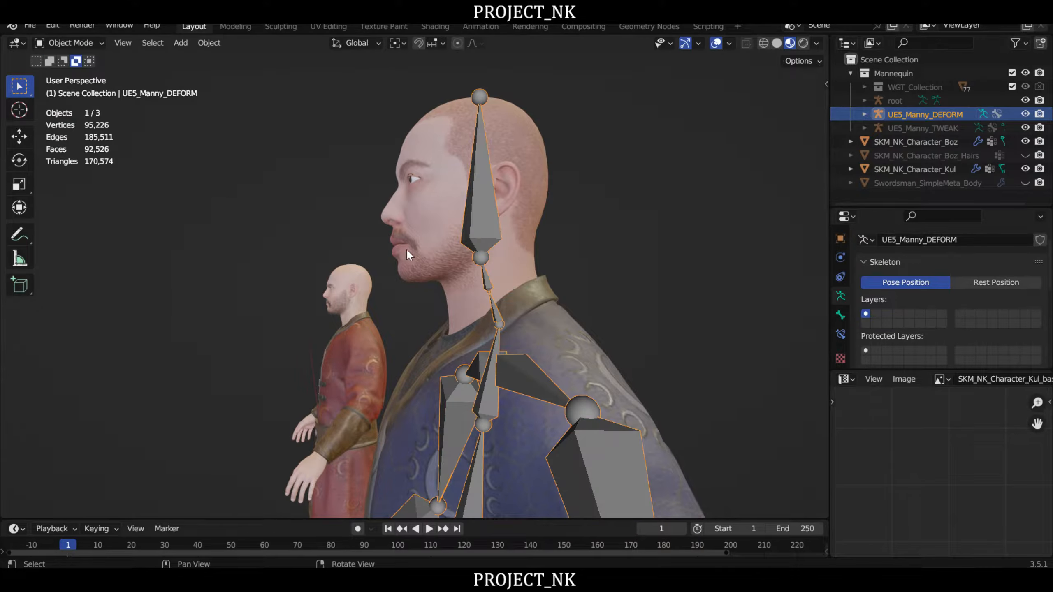
- Put the Boz mesh in Weight Paint mode and make its neck_02 vertex group active
click(440, 245)
click(60, 43)
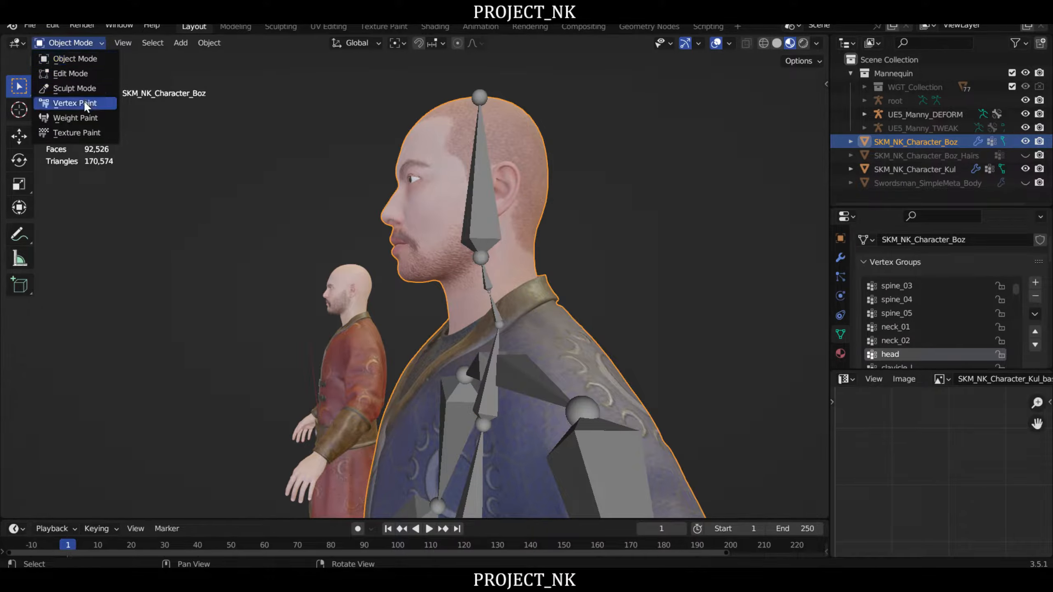
click(84, 117)
mouse_move(570, 195)
middle_down()
mouse_move(558, 188)
mouse_move(623, 249)
mouse_move(647, 256)
middle_up()
click(911, 341)
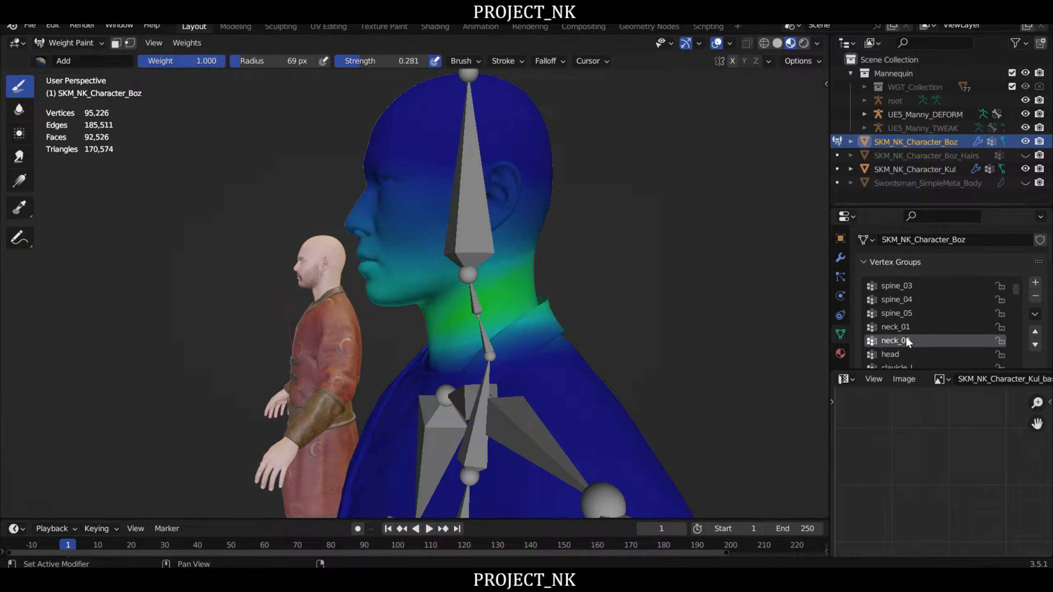
- Switch to the Subtract brush for reducing the neck_02 weights on the head
right_drag(499, 277, 501, 251)
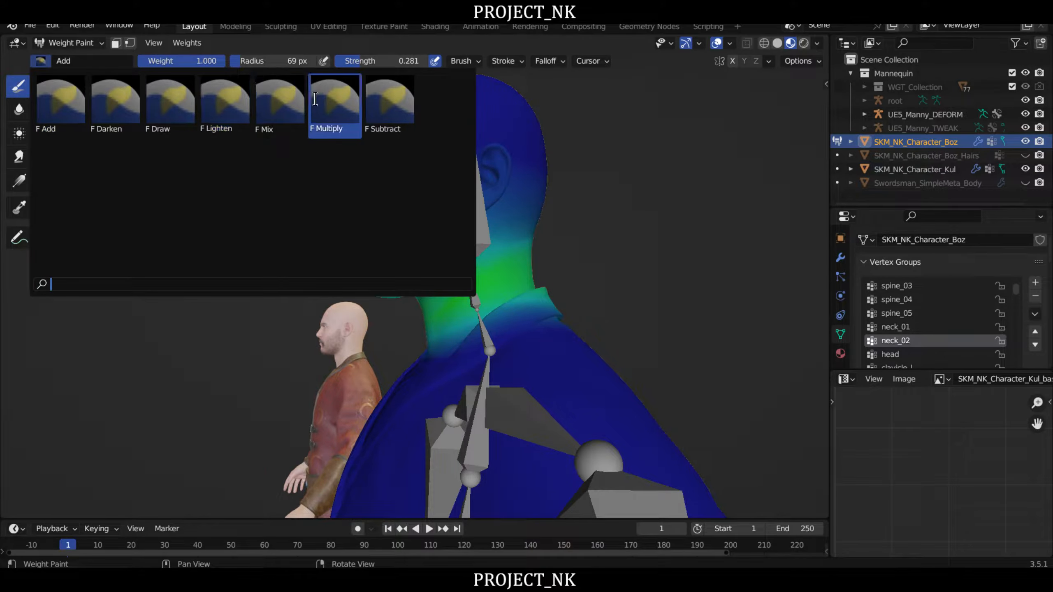
click(390, 99)
middle_drag(314, 236, 259, 226)
right_drag(259, 227, 264, 235)
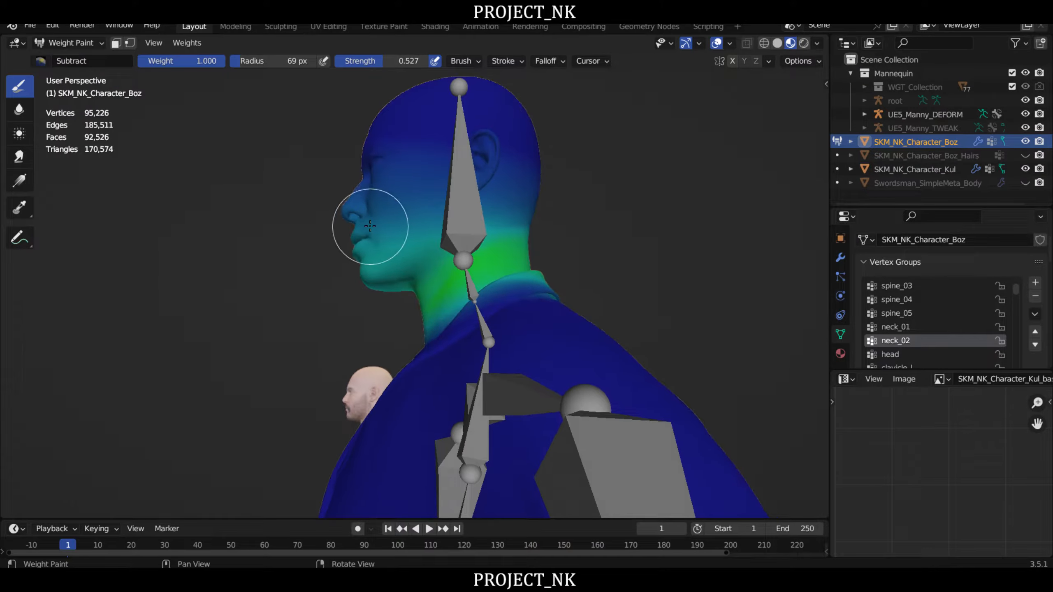
- Try subtracting neck_02 weight along the left jawline and undo the stroke
scroll(370, 224, up, 1)
right_drag(372, 225, 400, 245)
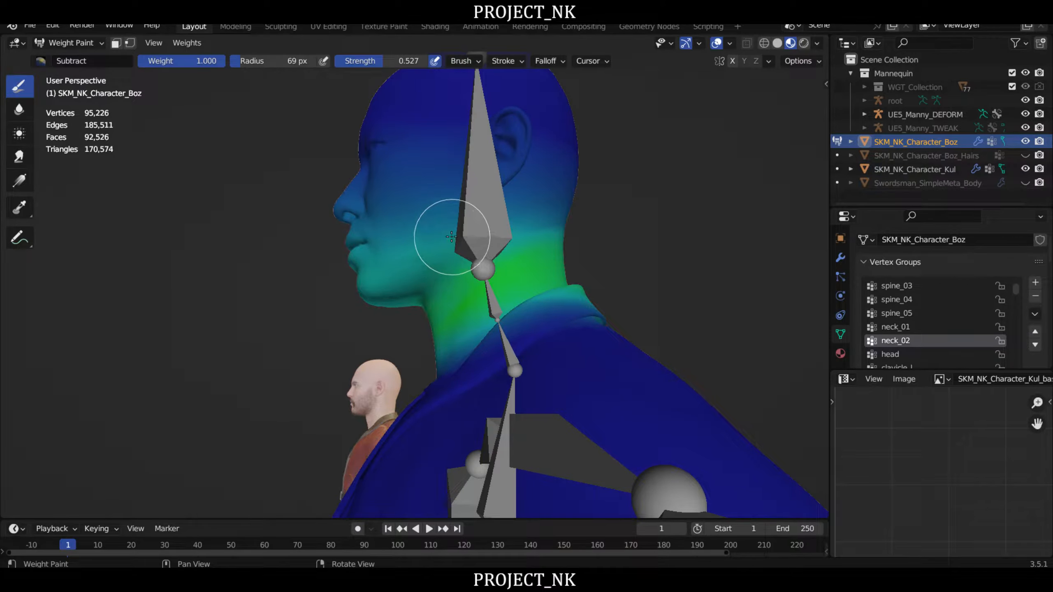
mouse_move(452, 237)
mouse_down()
mouse_move(404, 254)
mouse_move(411, 247)
mouse_up()
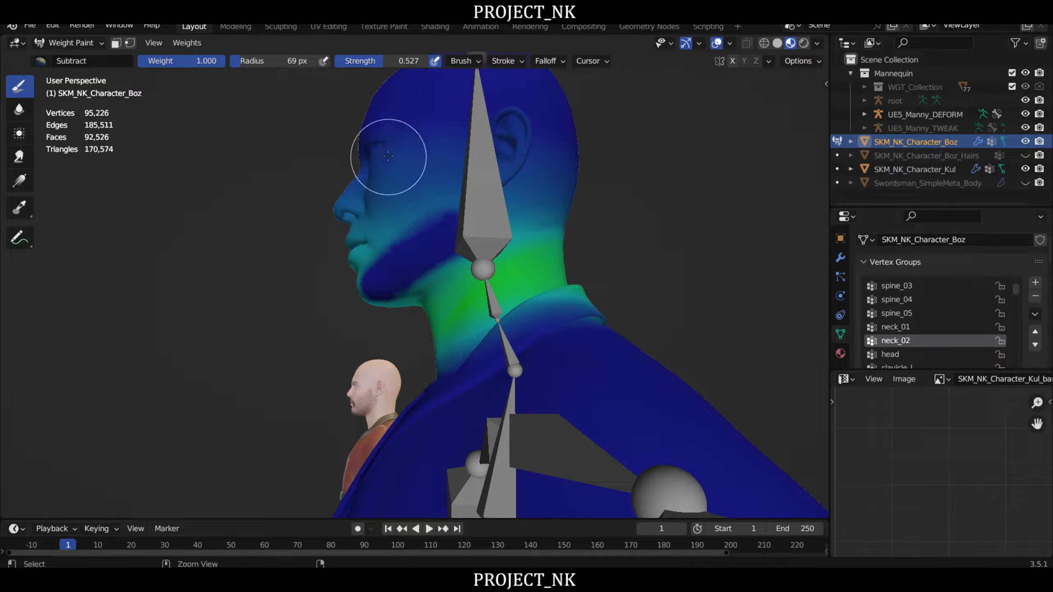
key(ctrl+z)
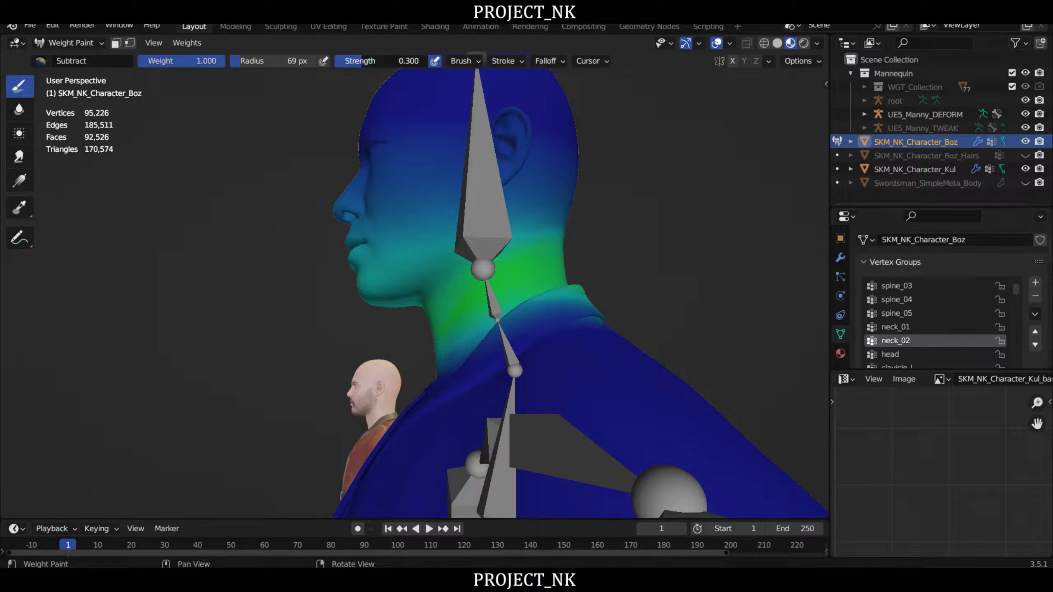
- Set the Subtract brush strength to 0.265 and remove neck_02 weight from the left side of the face and head
drag(361, 61, 357, 60)
mouse_move(412, 195)
mouse_down()
mouse_move(400, 259)
mouse_move(372, 271)
mouse_move(361, 237)
mouse_move(459, 195)
mouse_move(545, 199)
mouse_move(398, 268)
mouse_move(362, 214)
mouse_move(441, 162)
mouse_up()
right_drag(441, 163, 431, 193)
mouse_move(431, 193)
mouse_down()
mouse_move(474, 205)
mouse_move(458, 153)
mouse_move(565, 122)
mouse_move(567, 160)
mouse_move(359, 196)
mouse_up()
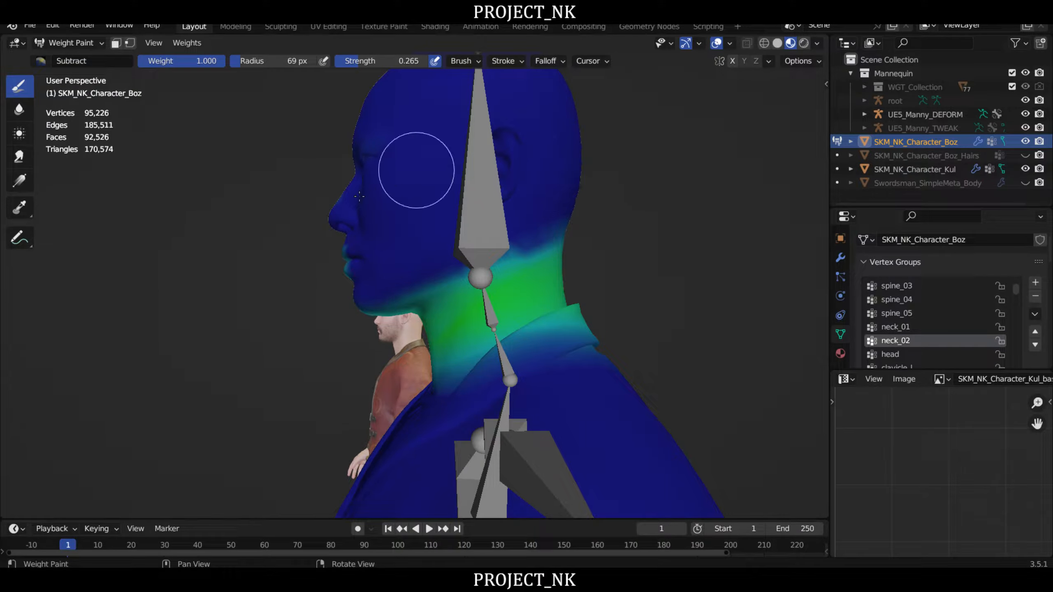
right_drag(359, 196, 422, 240)
drag(454, 168, 393, 164)
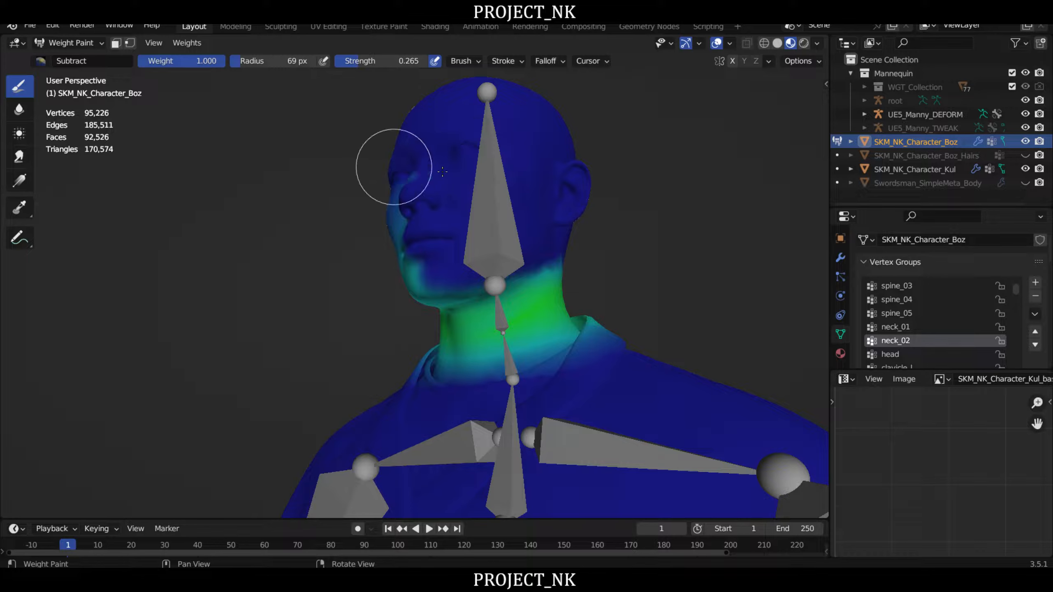
- Subtract neck_02 weight from the front of the face, the mouth, the chin and the right cheek
right_drag(392, 165, 547, 193)
mouse_move(504, 202)
mouse_down()
mouse_move(404, 194)
mouse_move(506, 253)
mouse_up()
right_drag(523, 264, 556, 259)
mouse_move(557, 259)
mouse_down()
mouse_move(477, 299)
mouse_move(473, 278)
mouse_move(425, 242)
mouse_up()
right_drag(385, 233, 473, 303)
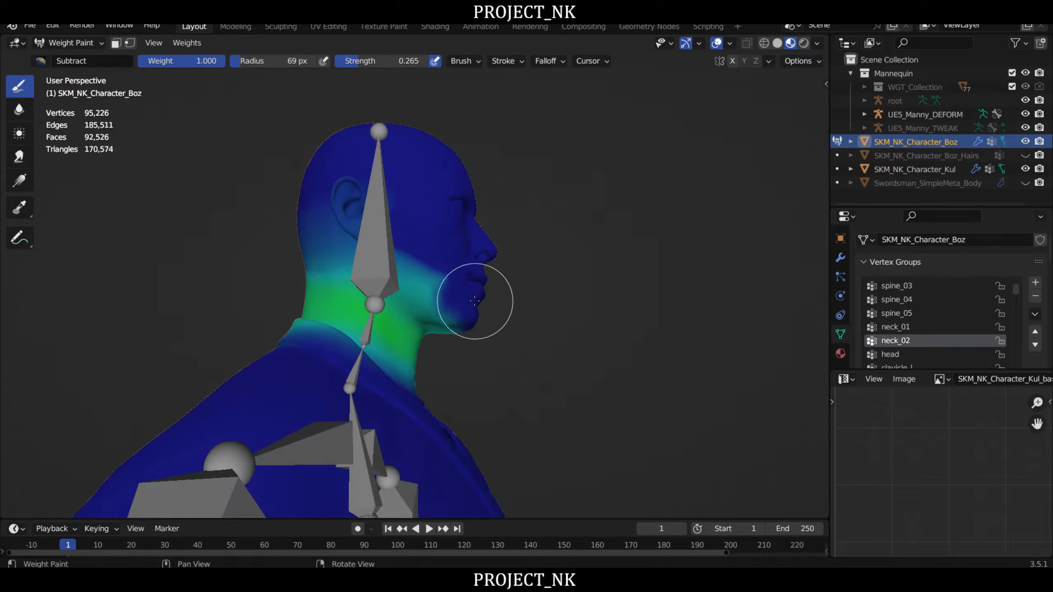
- Subtract neck_02 weight from the right jaw, the right ear area and the back of the skull
mouse_move(473, 303)
mouse_down()
mouse_move(433, 301)
mouse_move(421, 270)
mouse_up()
drag(321, 237, 339, 188)
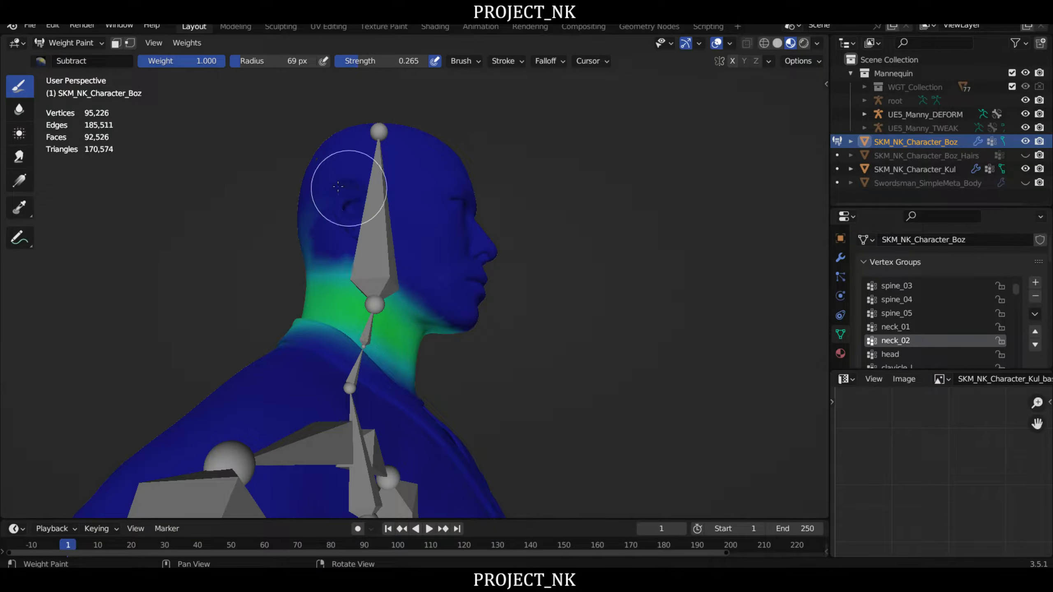
middle_drag(469, 296, 332, 189)
middle_drag(370, 157, 282, 195)
middle_drag(384, 237, 383, 171)
middle_drag(284, 228, 419, 210)
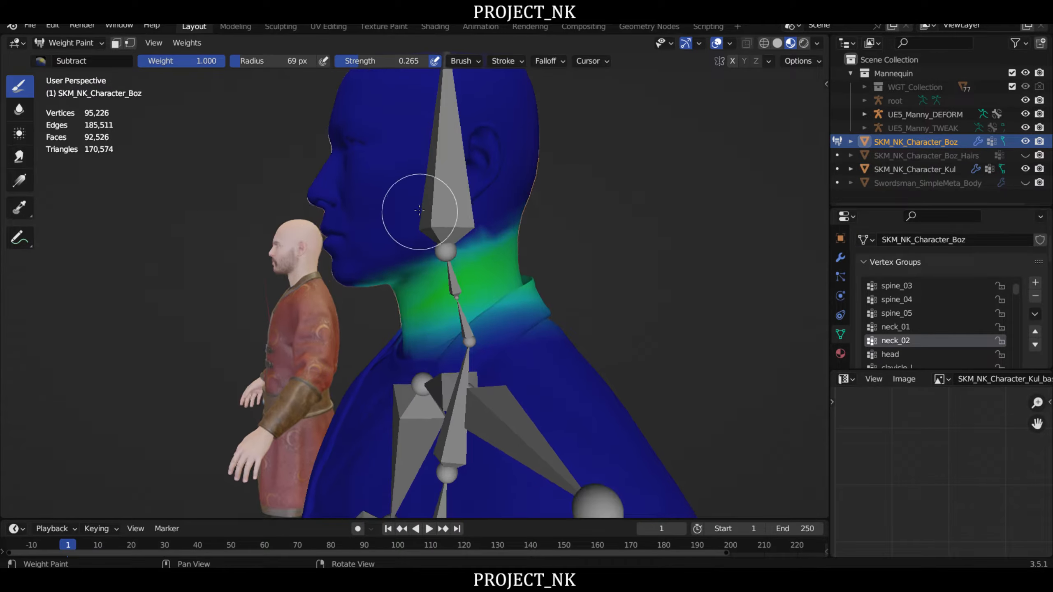
- Make the neck_01 vertex group active and subtract its weight from the left jaw and lower head
scroll(550, 217, down, 3)
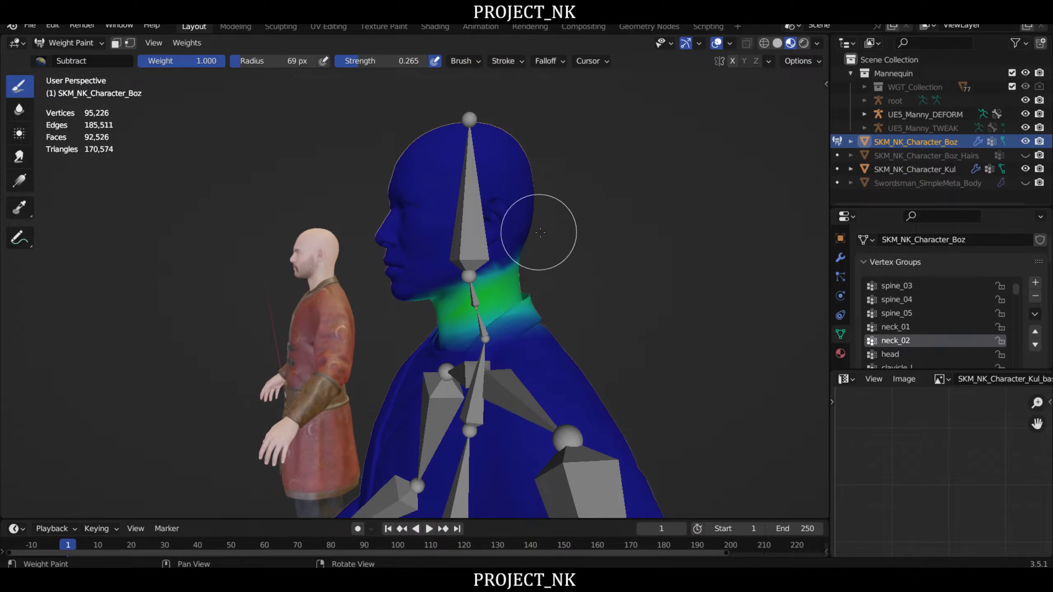
click(896, 327)
scroll(506, 218, up, 4)
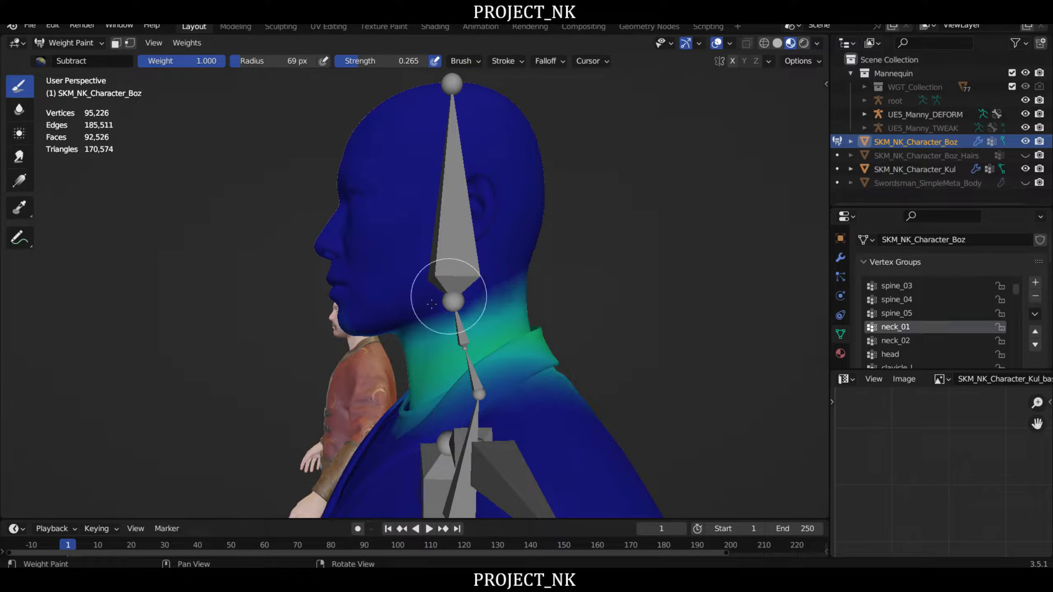
middle_drag(432, 197, 447, 291)
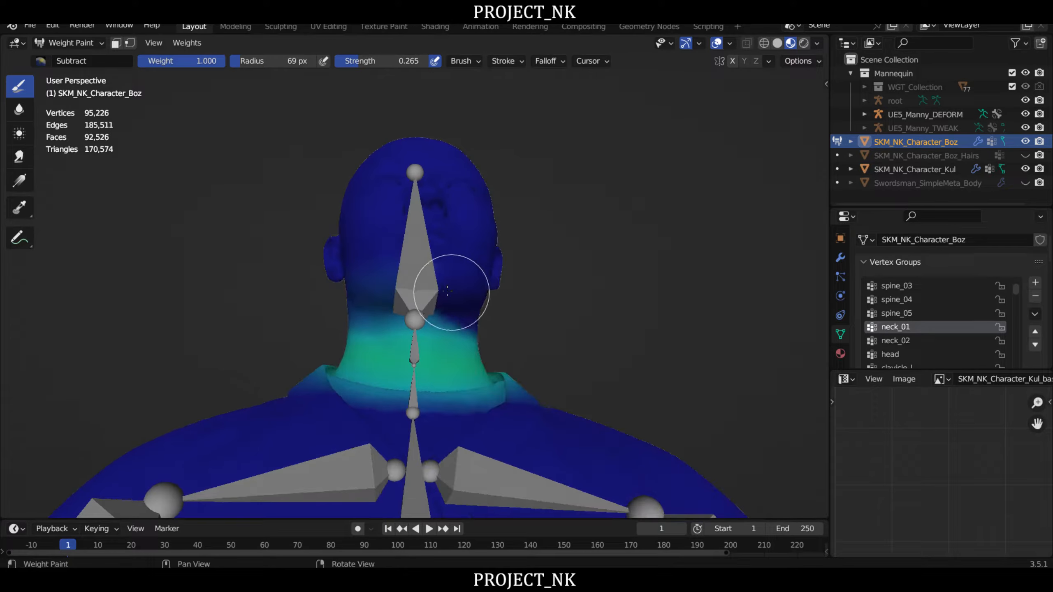
- Subtract neck_01 weight from the right jaw and back of the skull, and check the neck from the side and front
middle_drag(348, 243, 462, 296)
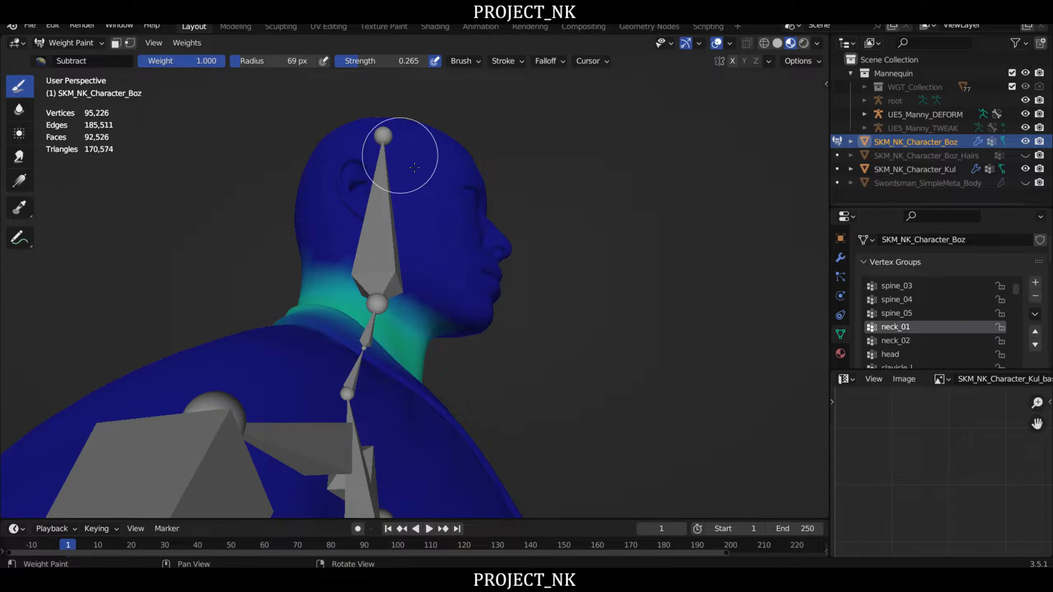
mouse_move(402, 165)
middle_down()
mouse_move(521, 217)
mouse_move(463, 242)
middle_up()
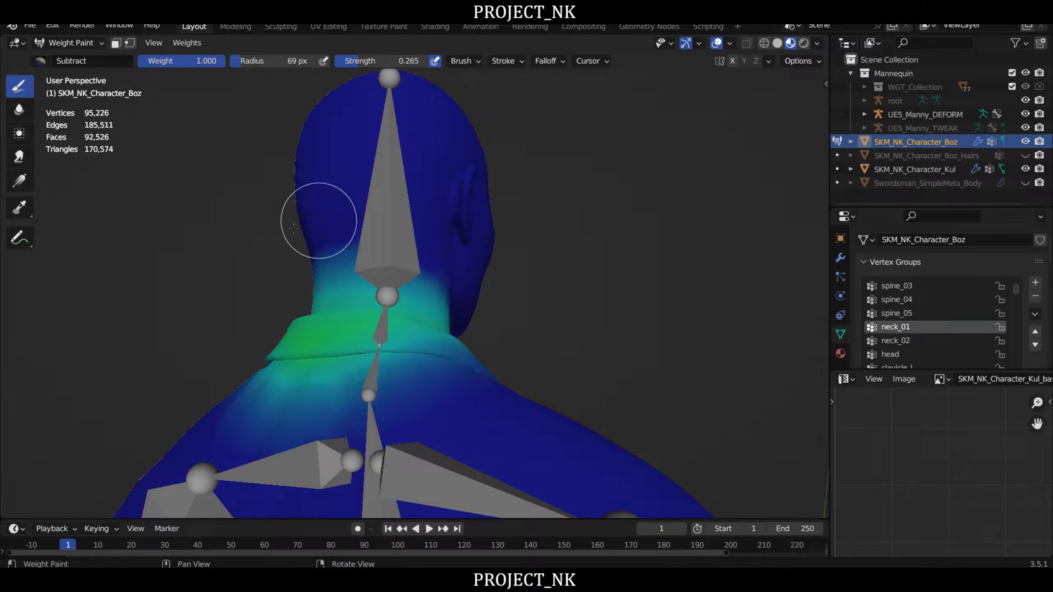
middle_drag(468, 167, 461, 181)
middle_drag(607, 176, 282, 146)
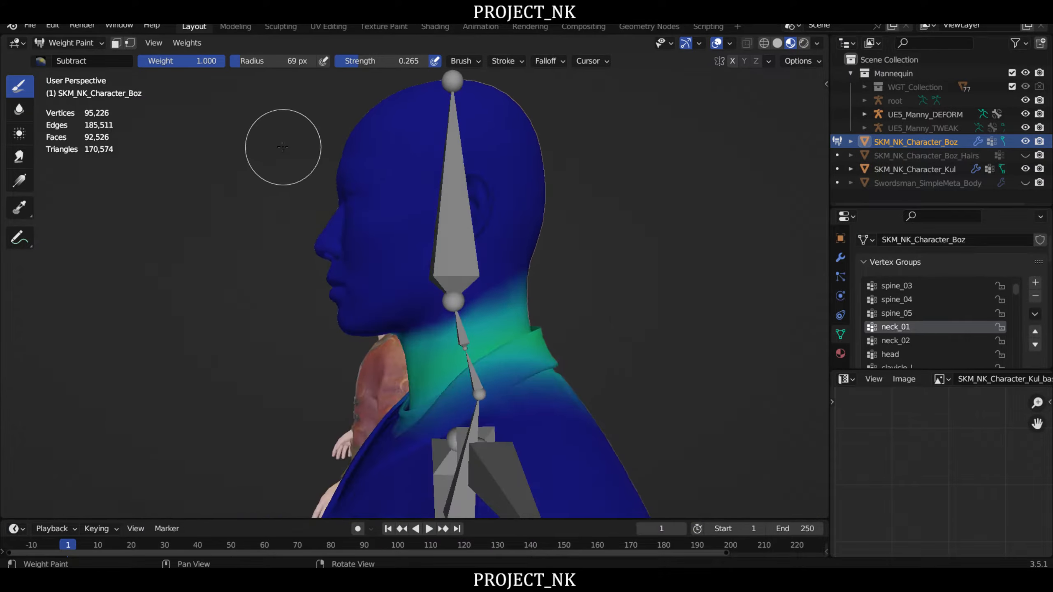
middle_drag(389, 193, 502, 218)
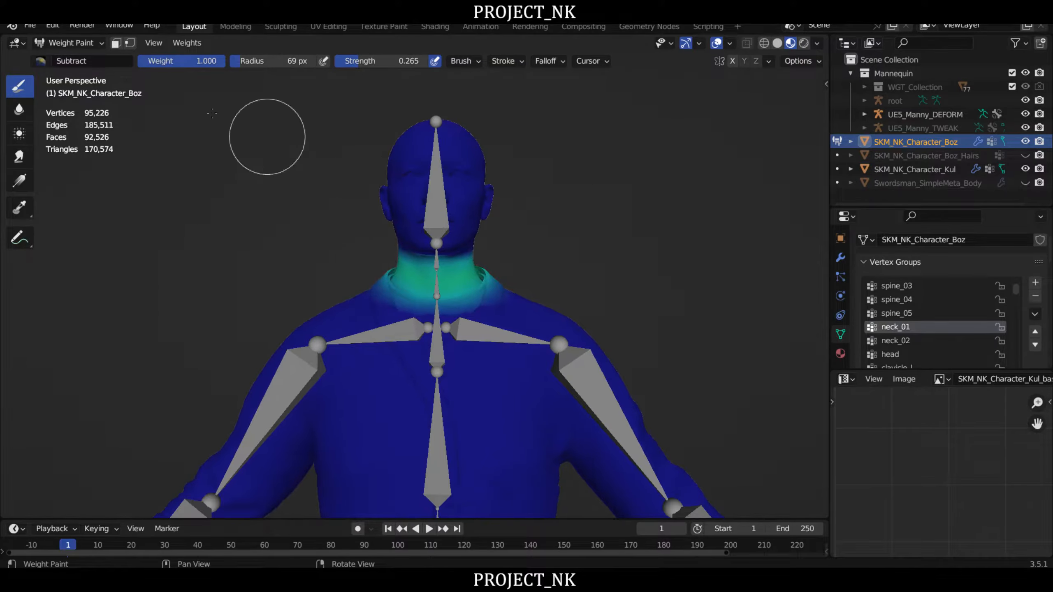
- Put the UE5_Manny_DEFORM armature in Pose Mode and test-rotate the neck_02 bone, cancelling the rotation
click(40, 45)
click(82, 56)
middle_drag(406, 175, 443, 151)
click(444, 154)
click(92, 43)
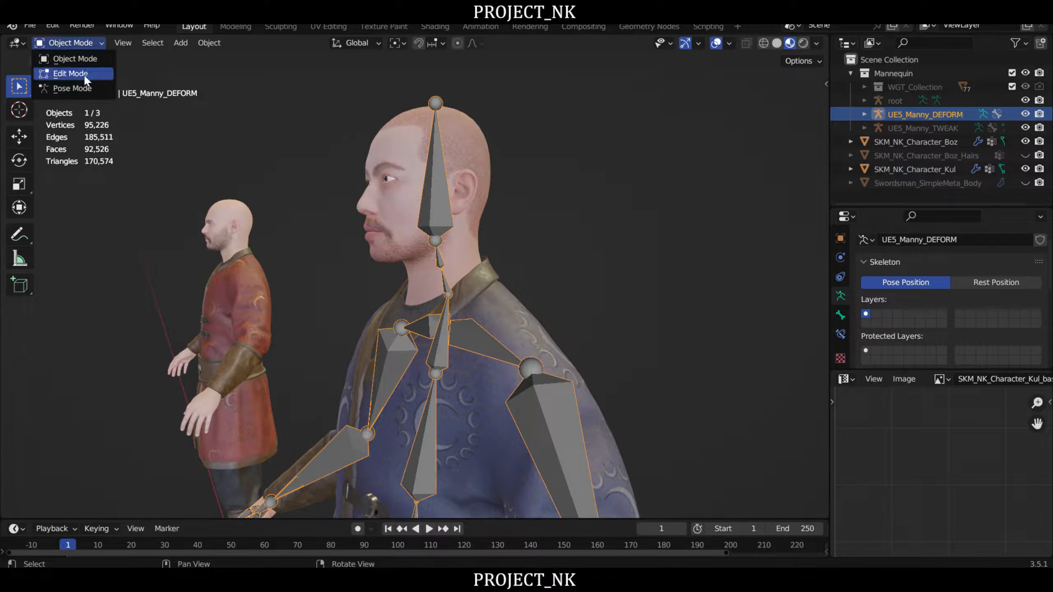
click(84, 82)
middle_drag(427, 159, 556, 219)
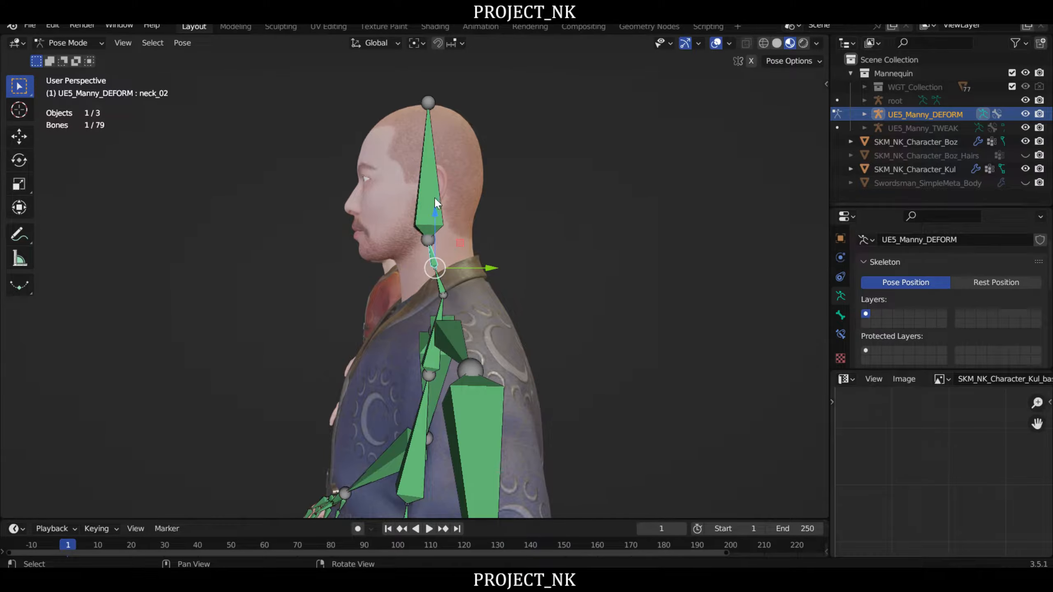
key(r)
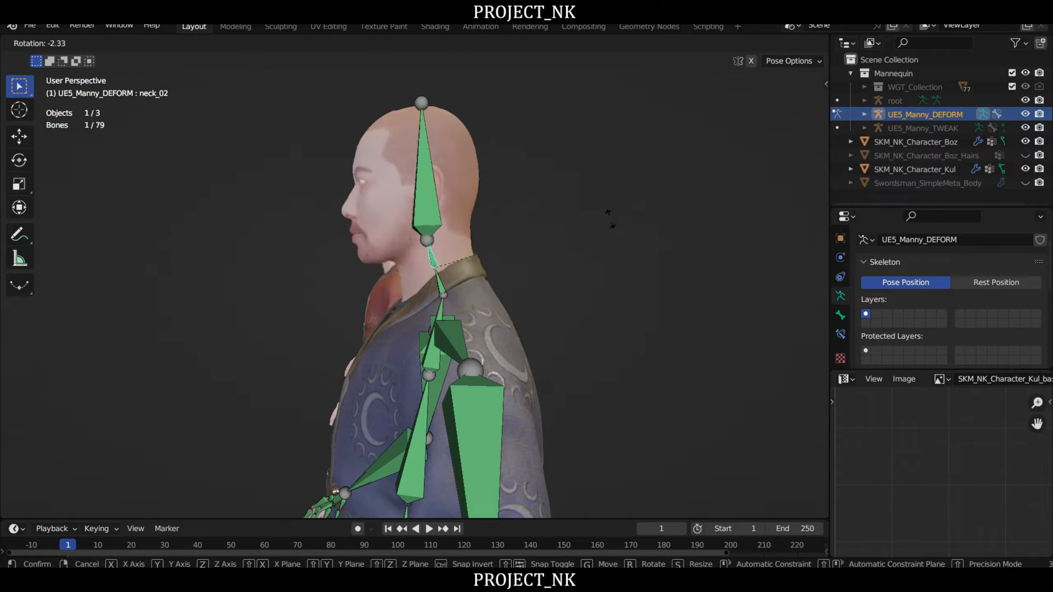
right_click(611, 219)
- Test-rotate the neck_01 bone and the head bone forward in the side view, cancelling each rotation
click(442, 286)
key(r)
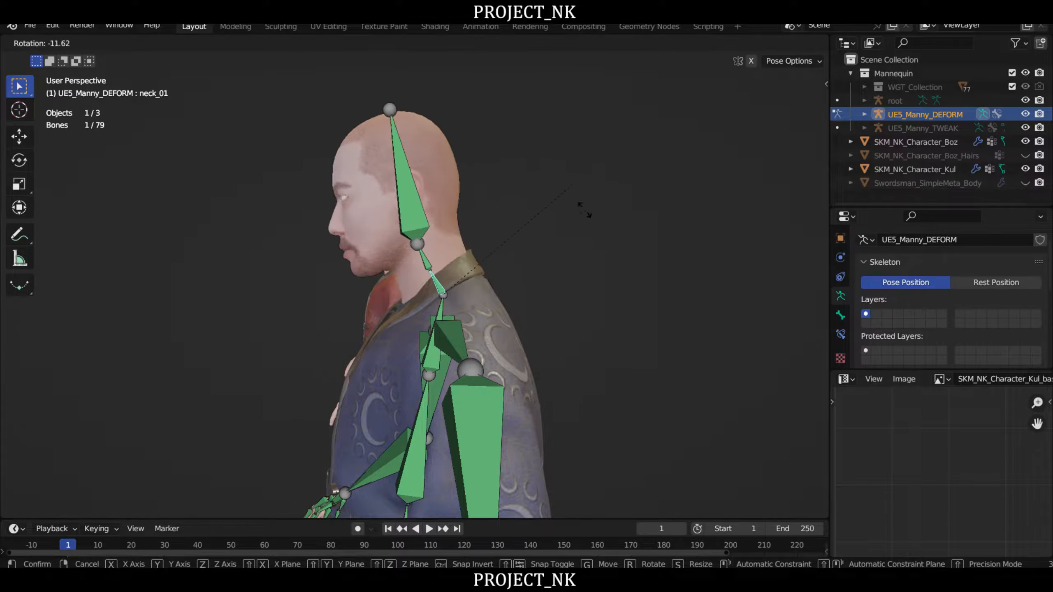
right_click(446, 199)
click(445, 199)
key(r)
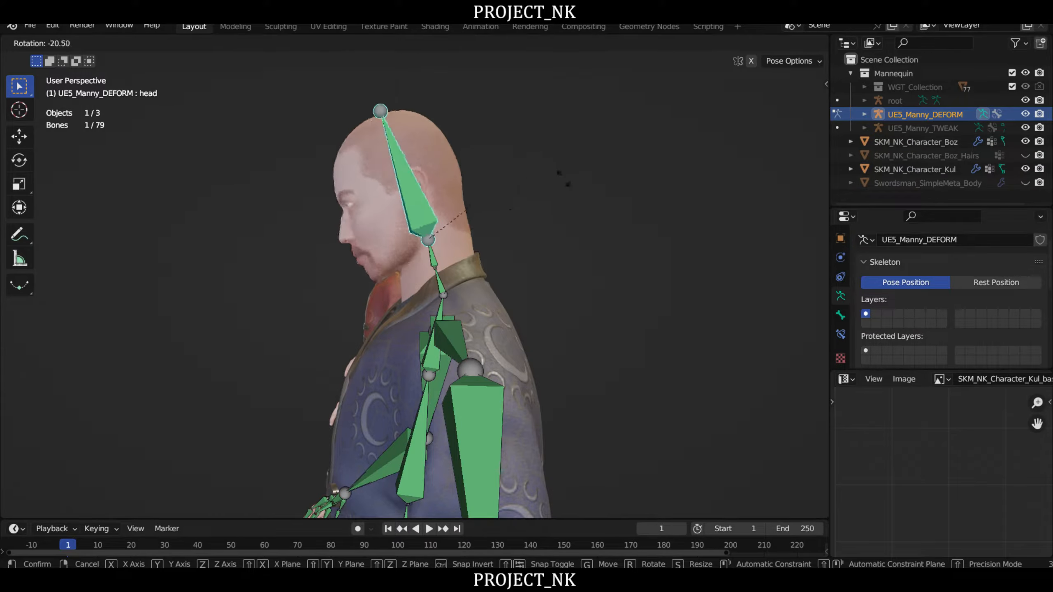
right_click(584, 125)
- Test-tilt the head bone backward in a close side view, cancel it, and examine the jaw and neck from below
mouse_move(512, 152)
middle_down()
mouse_move(395, 166)
mouse_move(515, 162)
middle_up()
scroll(395, 166, up, 4)
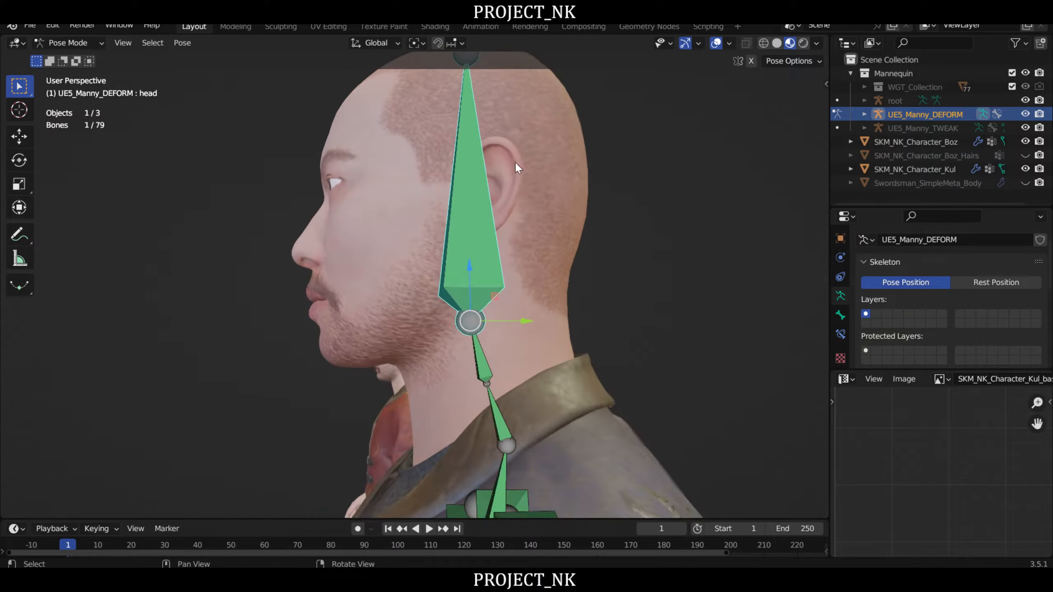
key(r)
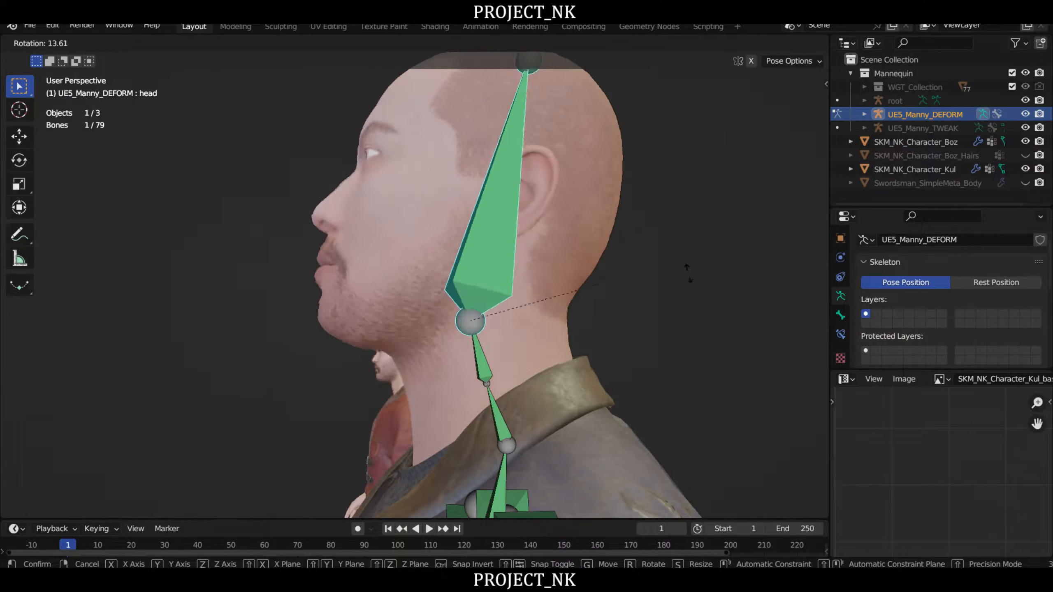
right_click(590, 79)
middle_drag(504, 189, 544, 160)
- Return SKM_NK_Character_Boz to Weight Paint mode and make the head vertex group active to check its weights from below
click(71, 43)
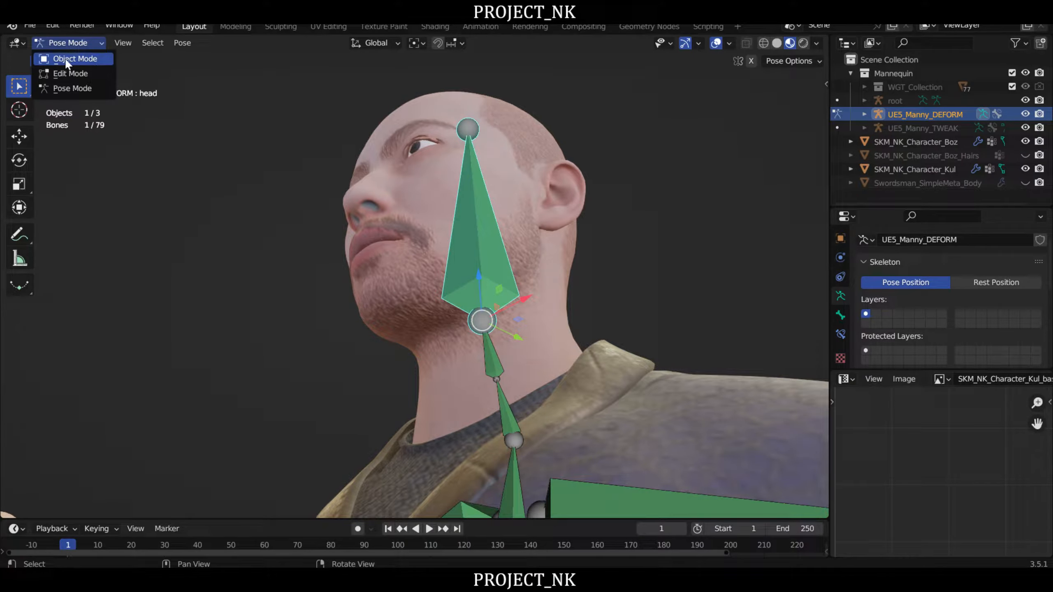
click(67, 60)
click(406, 228)
click(68, 42)
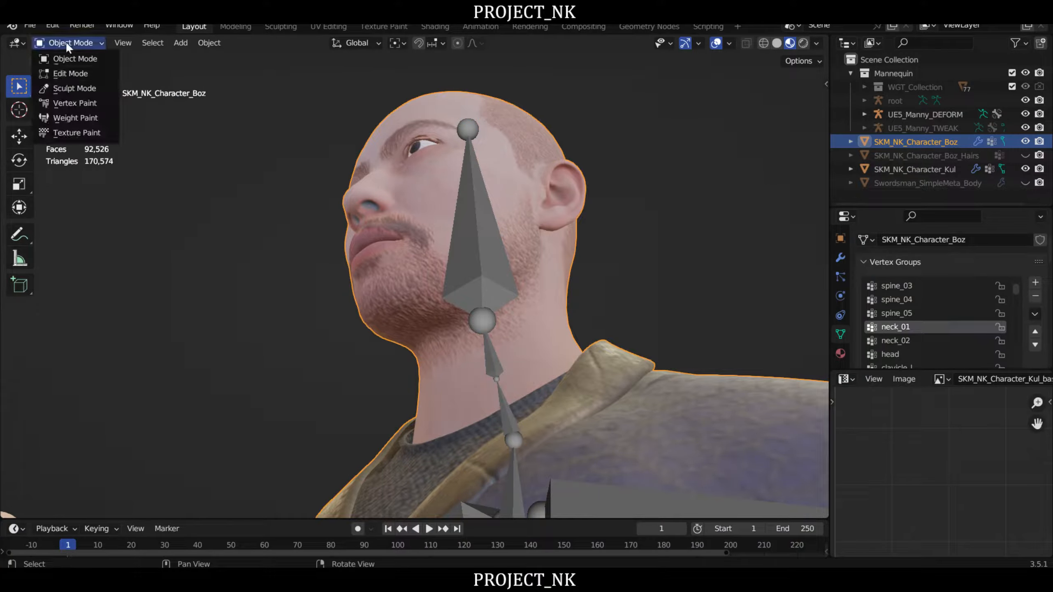
click(85, 116)
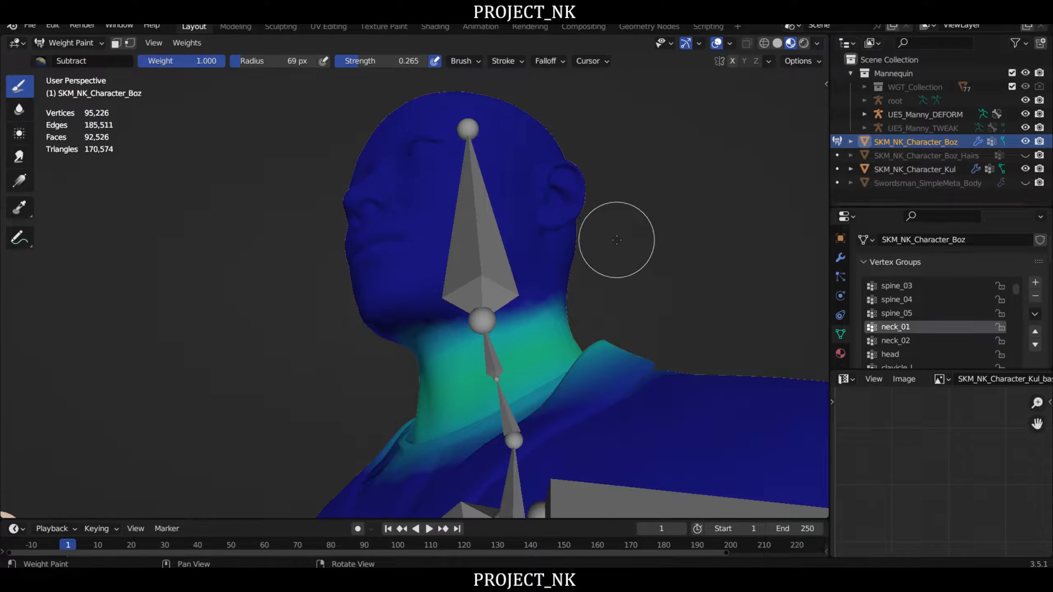
middle_drag(614, 240, 694, 195)
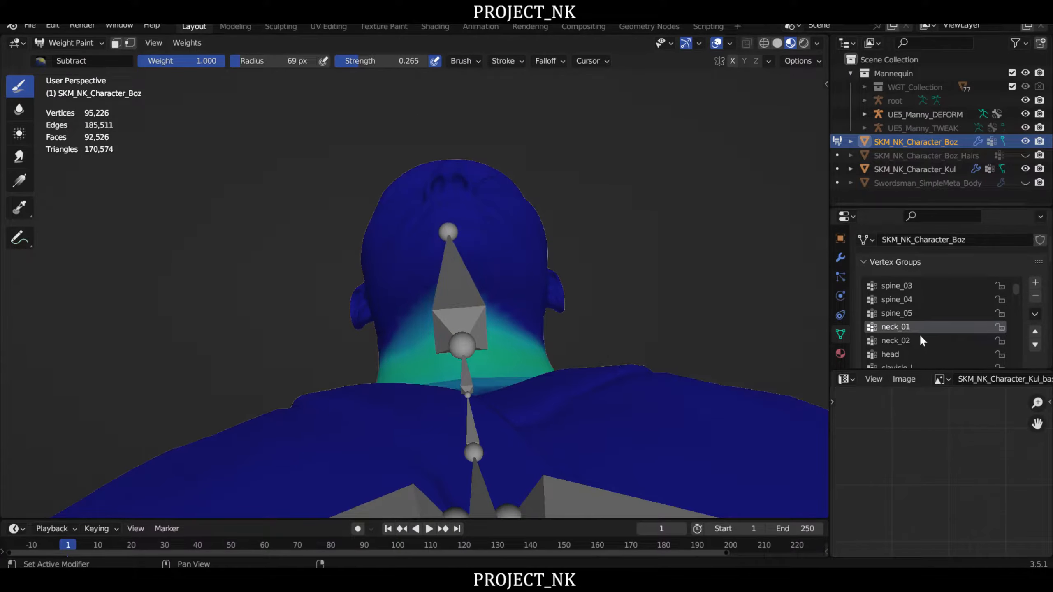
click(890, 354)
middle_drag(622, 267, 548, 296)
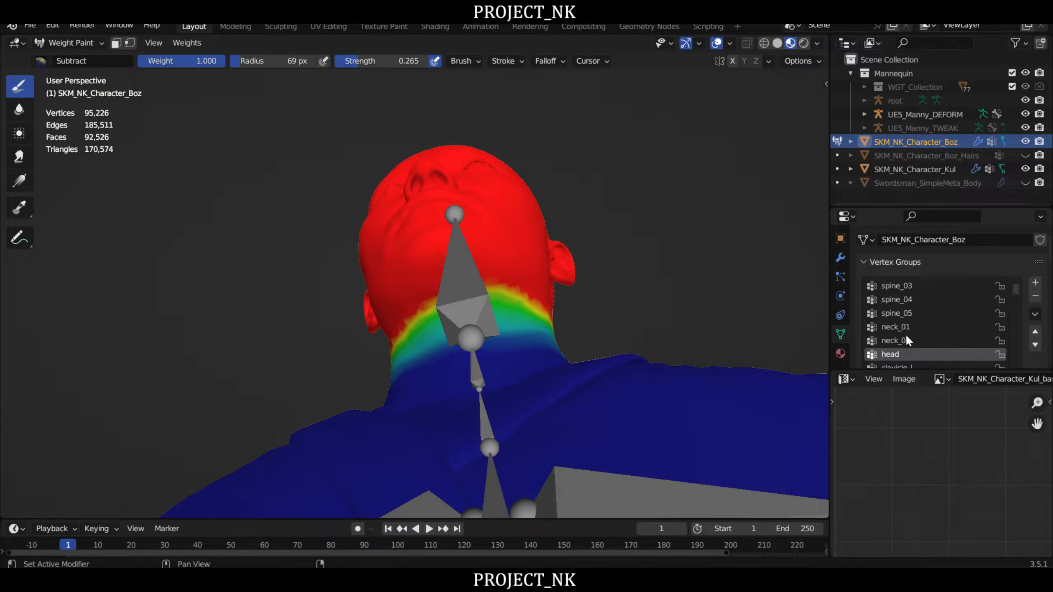
- Make the neck_02 vertex group active and subtract its weight from the underside of the jaw
click(900, 340)
mouse_move(558, 273)
right_down()
mouse_move(485, 282)
mouse_move(534, 286)
right_up()
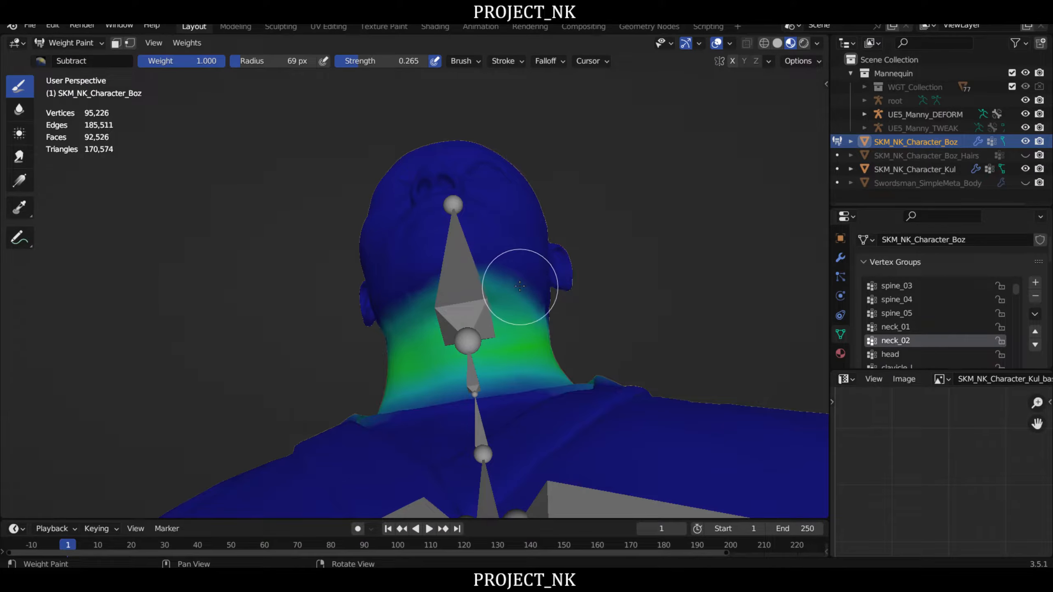
mouse_move(521, 287)
mouse_down()
mouse_move(431, 282)
mouse_move(512, 278)
mouse_move(541, 292)
mouse_up()
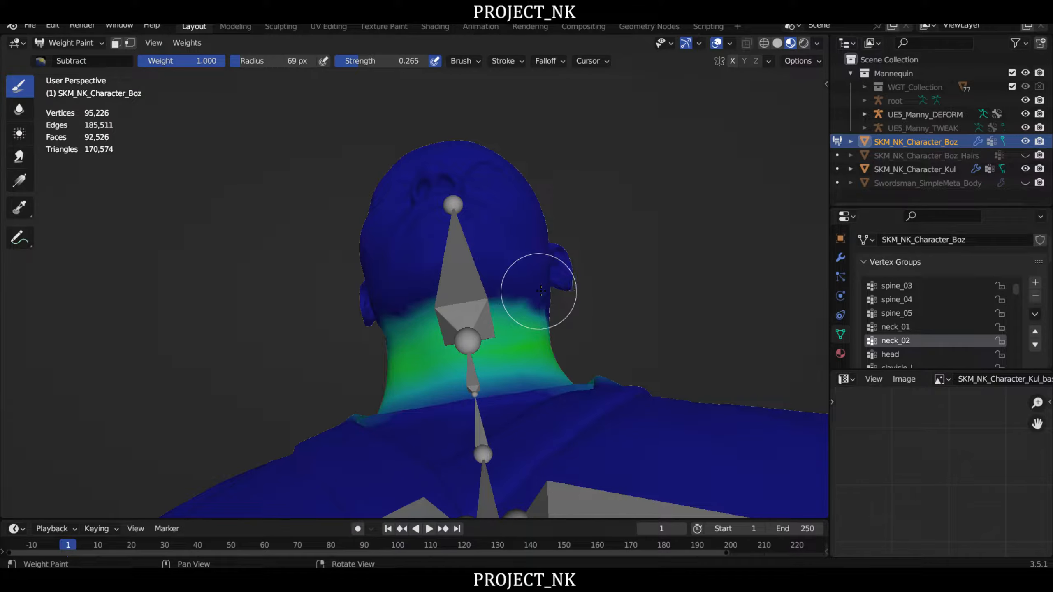
- Make the neck_01 vertex group active and subtract its weight from the area under the chin
click(897, 327)
right_drag(659, 294, 524, 301)
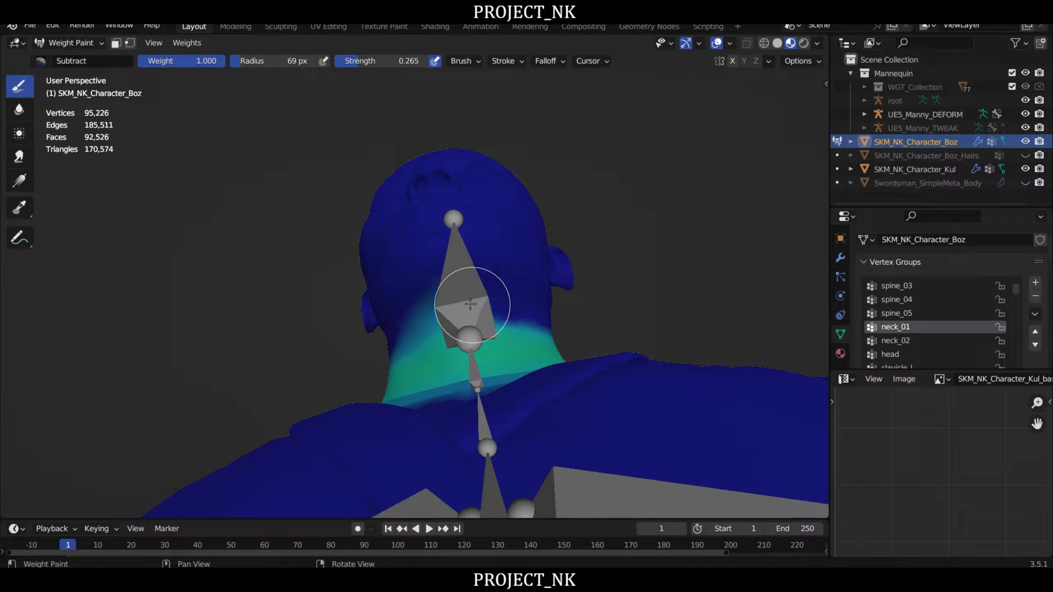
mouse_move(470, 305)
mouse_down()
mouse_move(411, 317)
mouse_move(388, 341)
mouse_move(506, 306)
mouse_up()
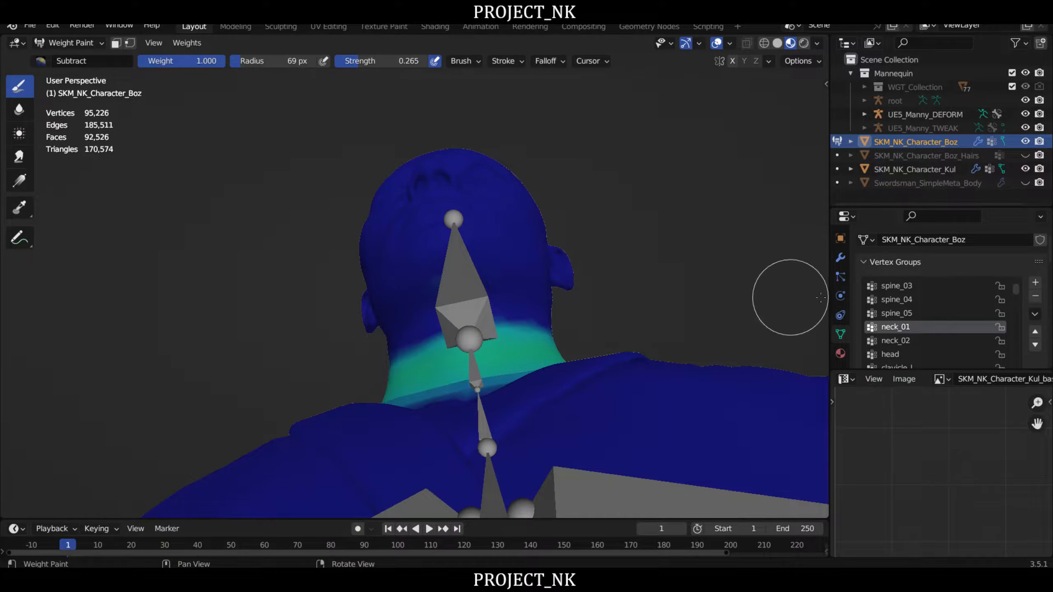
- Make the head vertex group active and use the Add brush to paint more weight under the jaw and chin
click(896, 353)
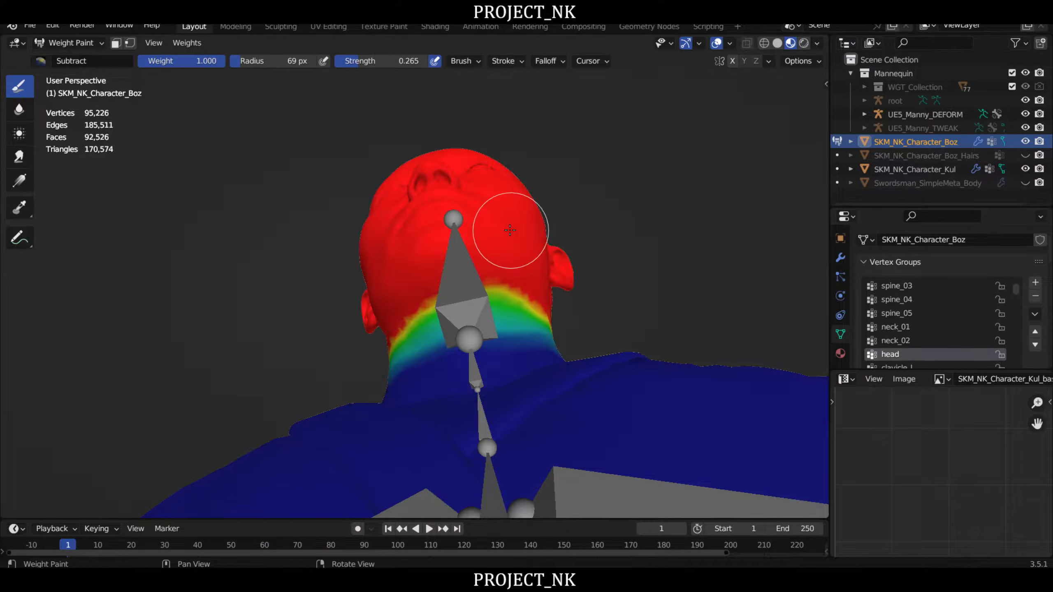
right_drag(533, 219, 549, 224)
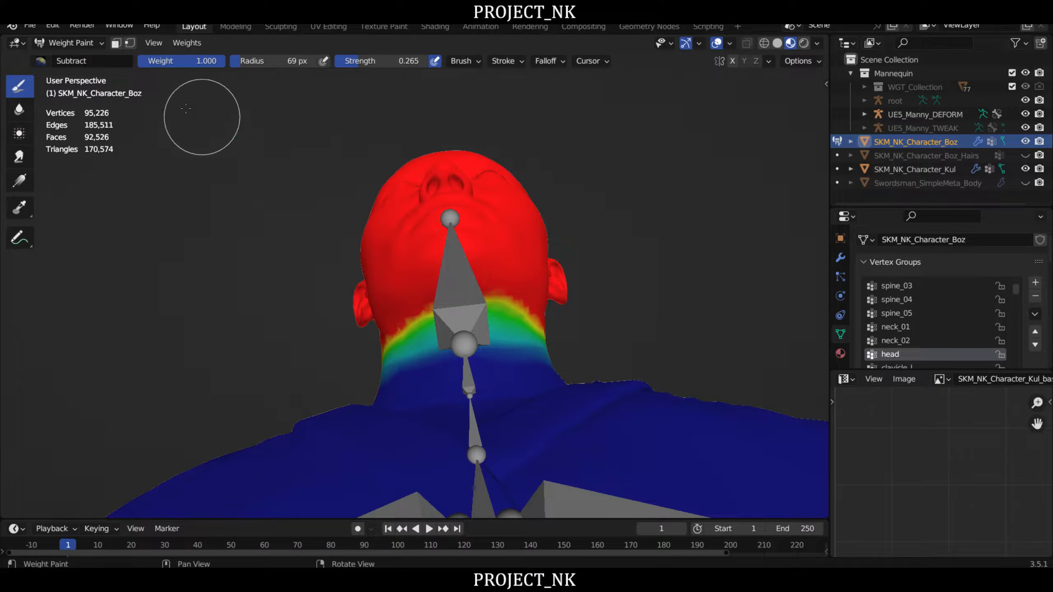
click(38, 63)
click(61, 103)
right_drag(552, 293, 545, 278)
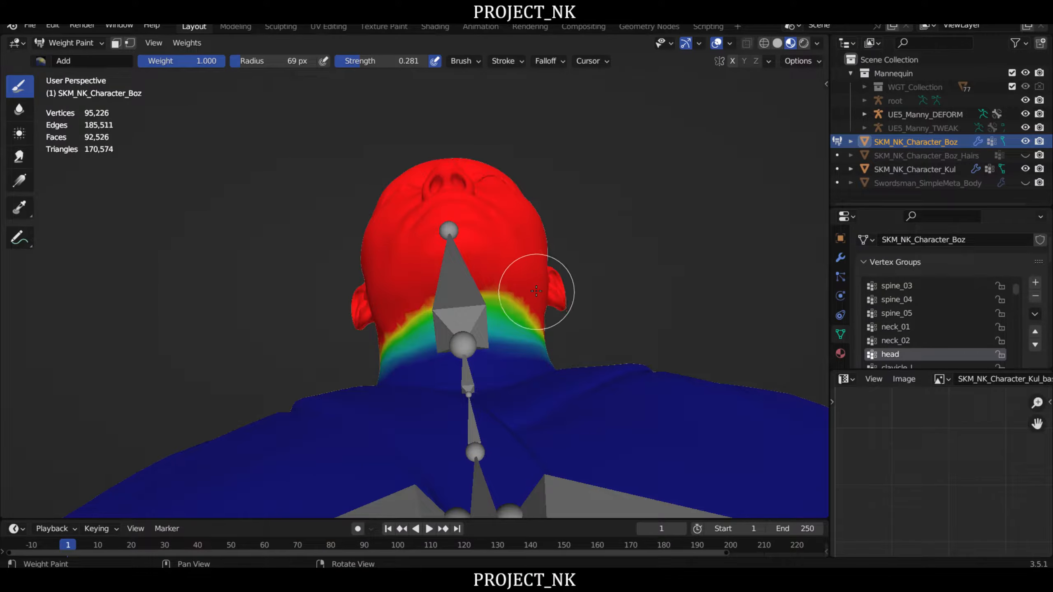
mouse_move(536, 291)
mouse_down()
mouse_move(431, 302)
mouse_move(395, 320)
mouse_move(536, 299)
mouse_move(502, 297)
mouse_up()
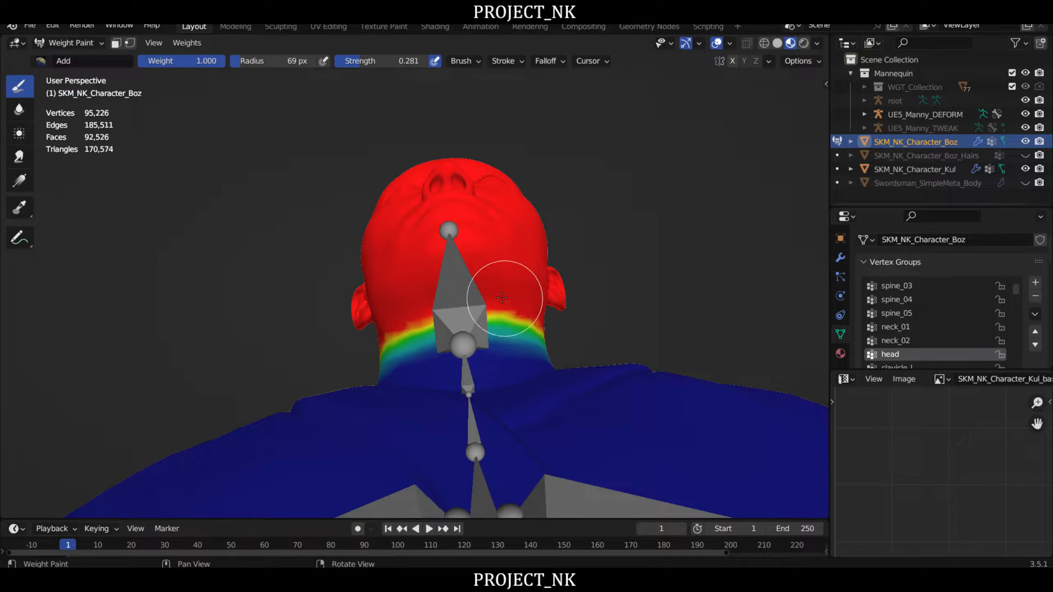
middle_drag(502, 297, 411, 245)
- Put the UE5_Manny_DEFORM armature back in Pose Mode and test-rotate the head bone forward
click(70, 43)
click(75, 57)
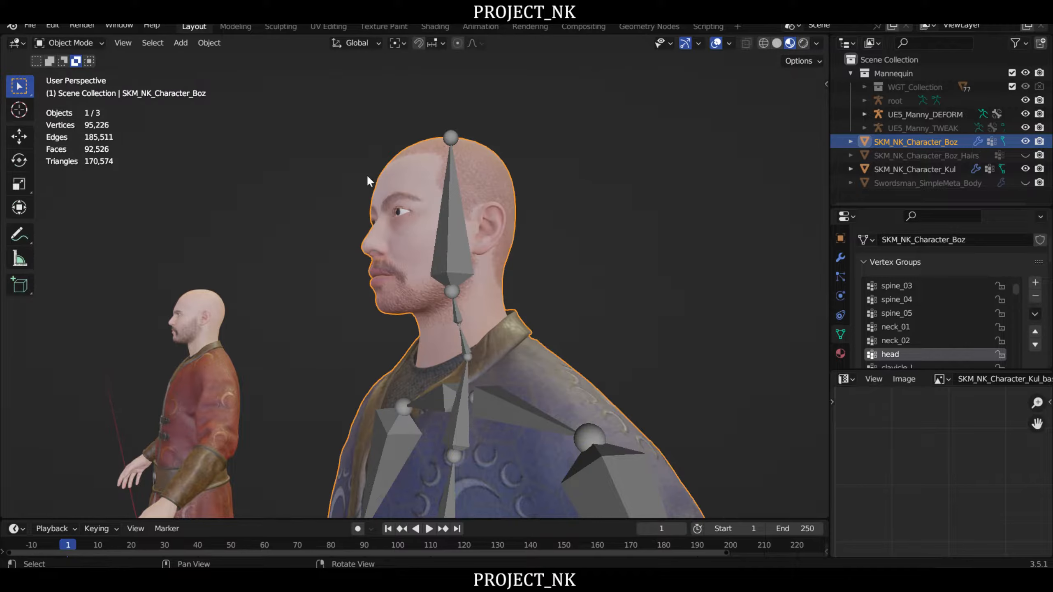
middle_drag(367, 180, 413, 188)
click(431, 204)
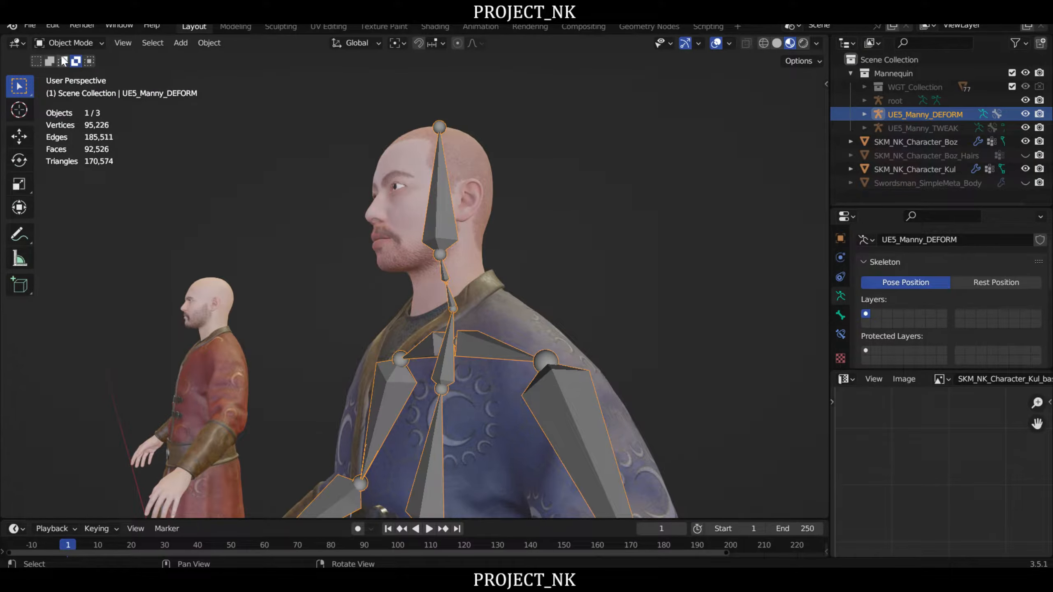
click(71, 43)
click(86, 81)
middle_drag(288, 168, 613, 235)
key(r)
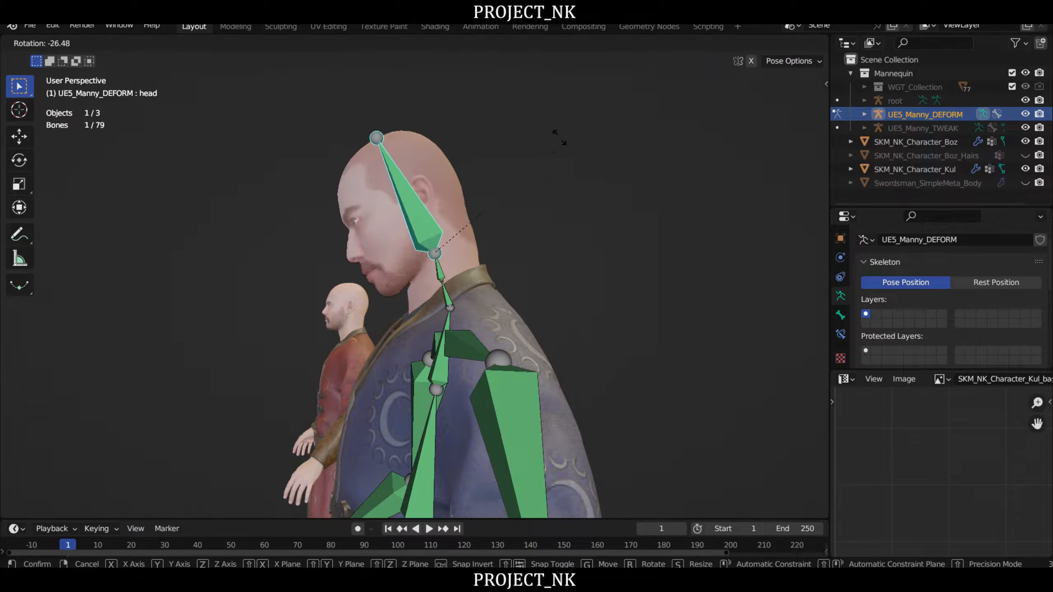
click(580, 136)
- Test-rotate the head bone again and the neck_02 bone from the side, cancelling each rotation
middle_drag(580, 136, 490, 255)
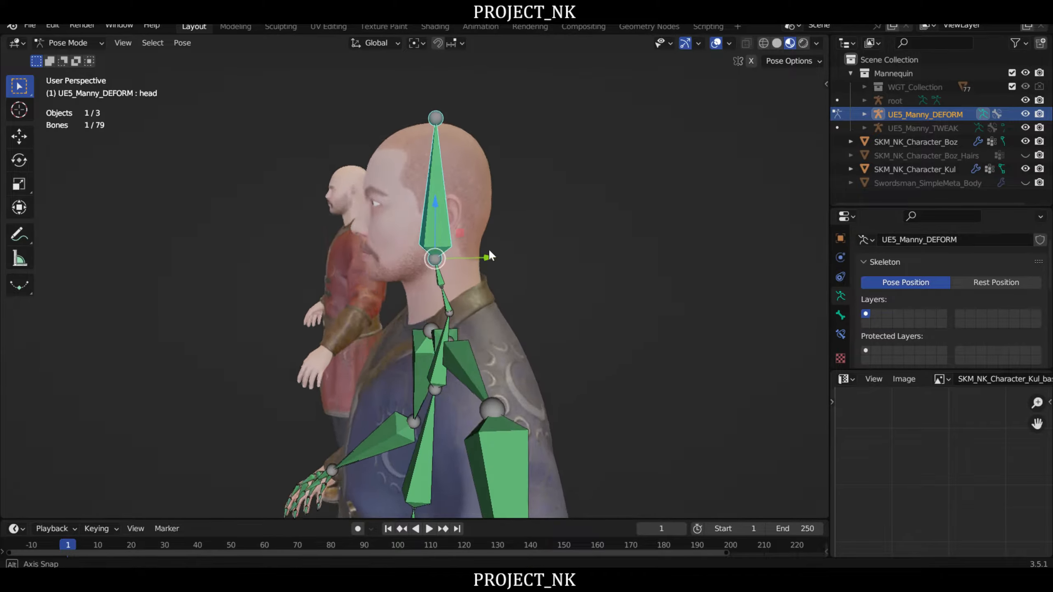
right_drag(489, 250, 483, 233)
key(r)
right_click(546, 180)
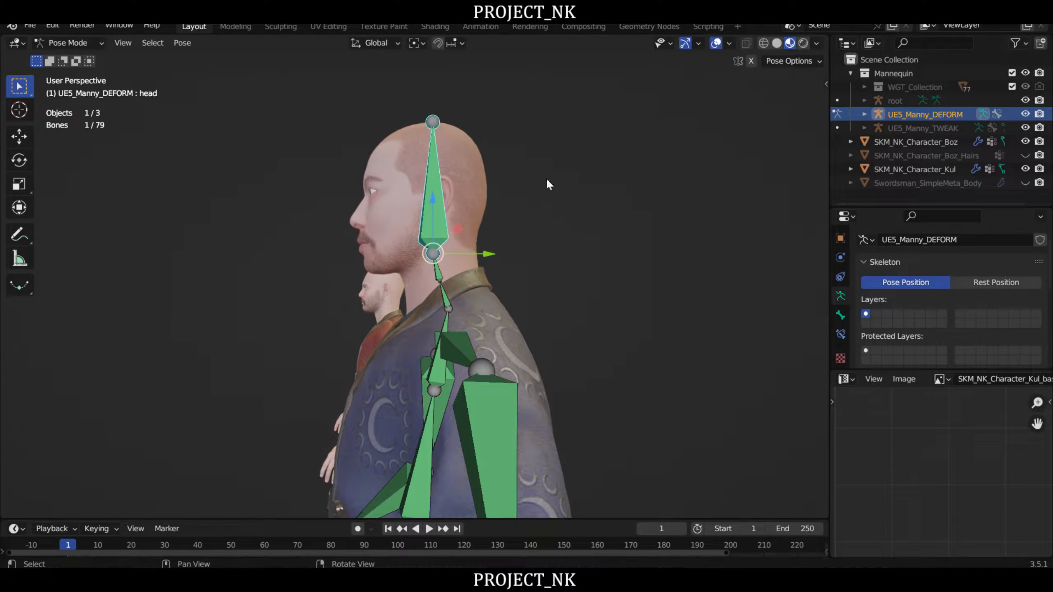
click(439, 274)
key(r)
right_click(440, 228)
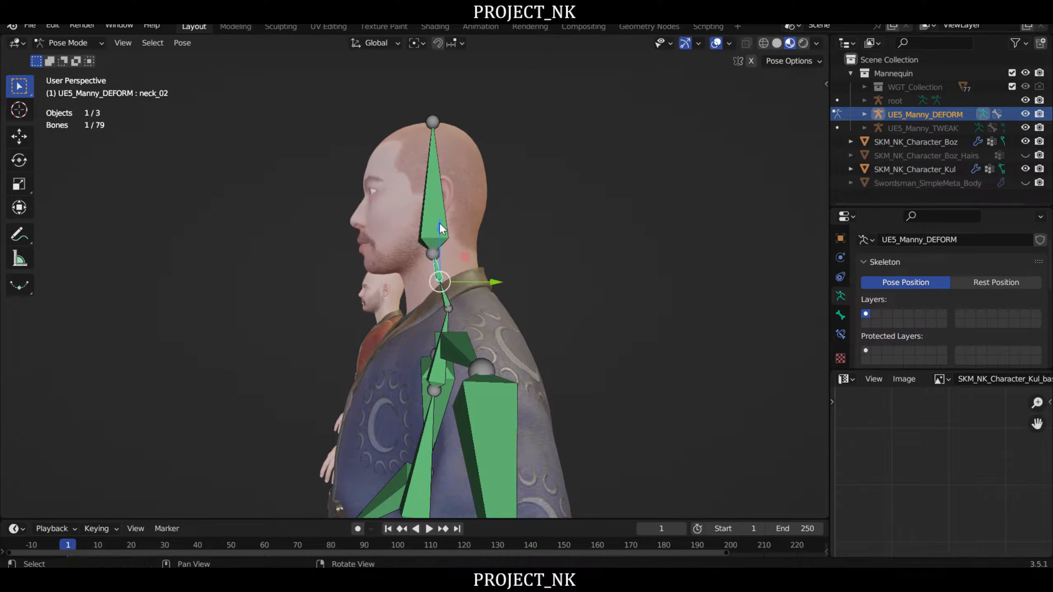
- Test-tilt the head bone backward to check the throat deformation, cancelling the rotation
click(436, 220)
key(r)
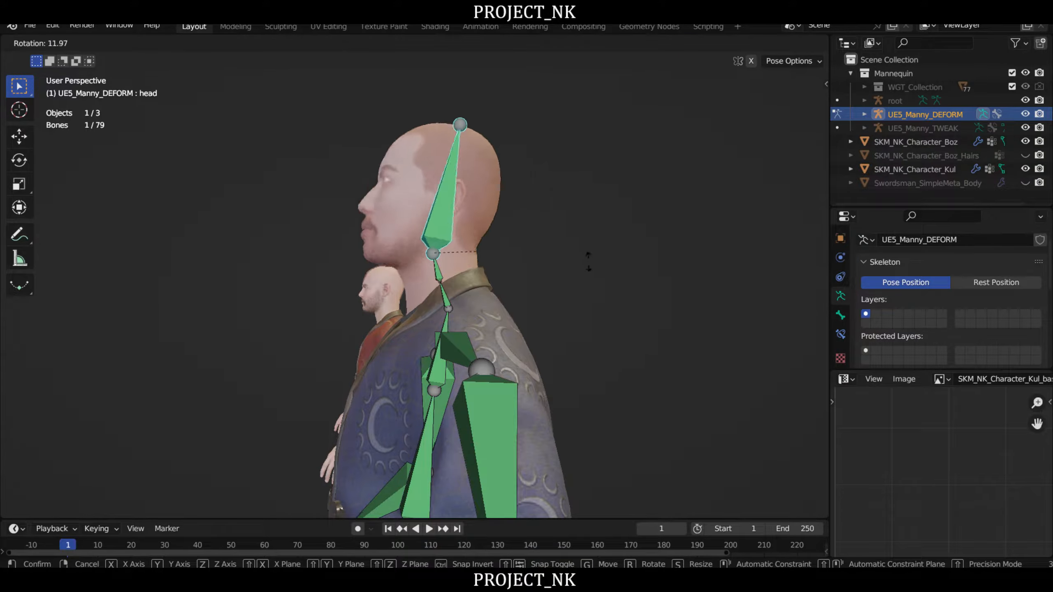
right_click(604, 191)
middle_drag(604, 190, 460, 230)
- Return the armature to Object Mode and deselect everything, with the full body in view
scroll(460, 231, down, 3)
shift+middle_drag(576, 280, 560, 181)
middle_drag(559, 180, 581, 182)
scroll(588, 178, down, 2)
right_drag(633, 181, 623, 183)
middle_drag(535, 181, 502, 179)
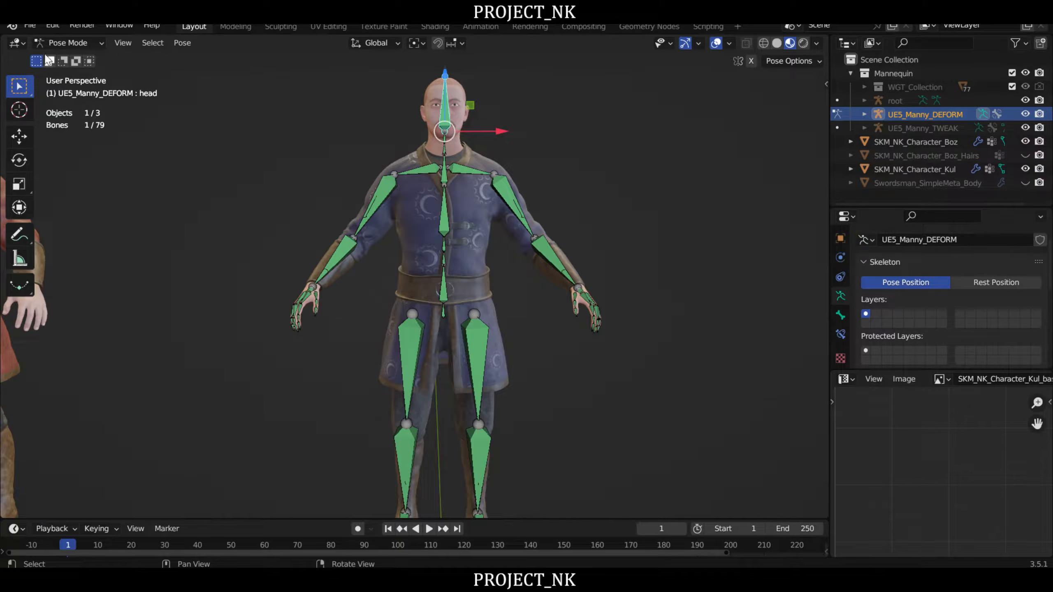
click(68, 43)
click(70, 54)
scroll(615, 183, down, 3)
click(699, 211)
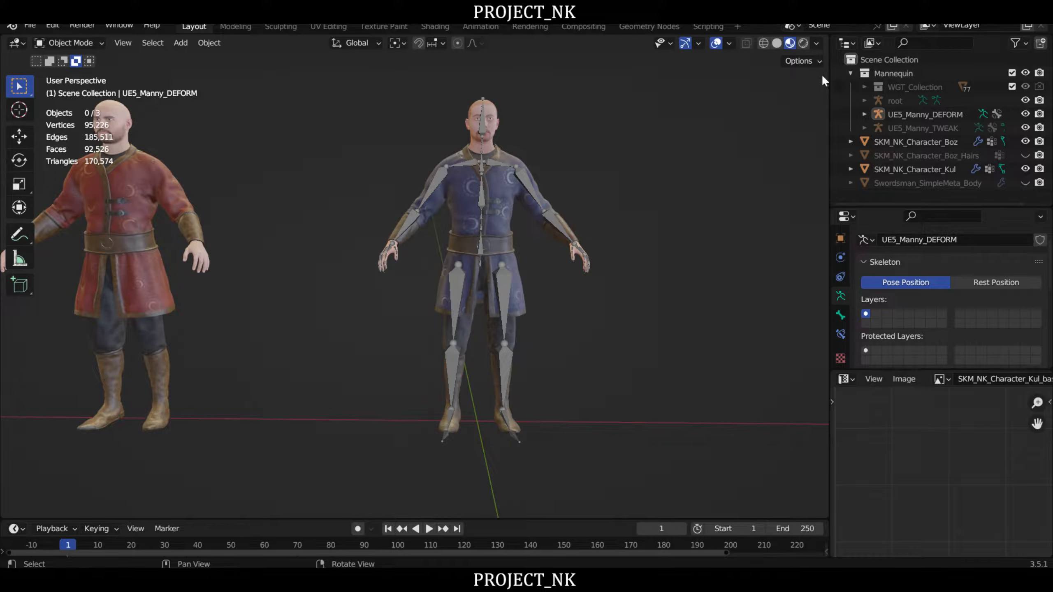
- Display the Voxel Heat Diffuse Skinning settings and inspect the full Boz character with the UE5_Manny_DEFORM armature selected
key(n)
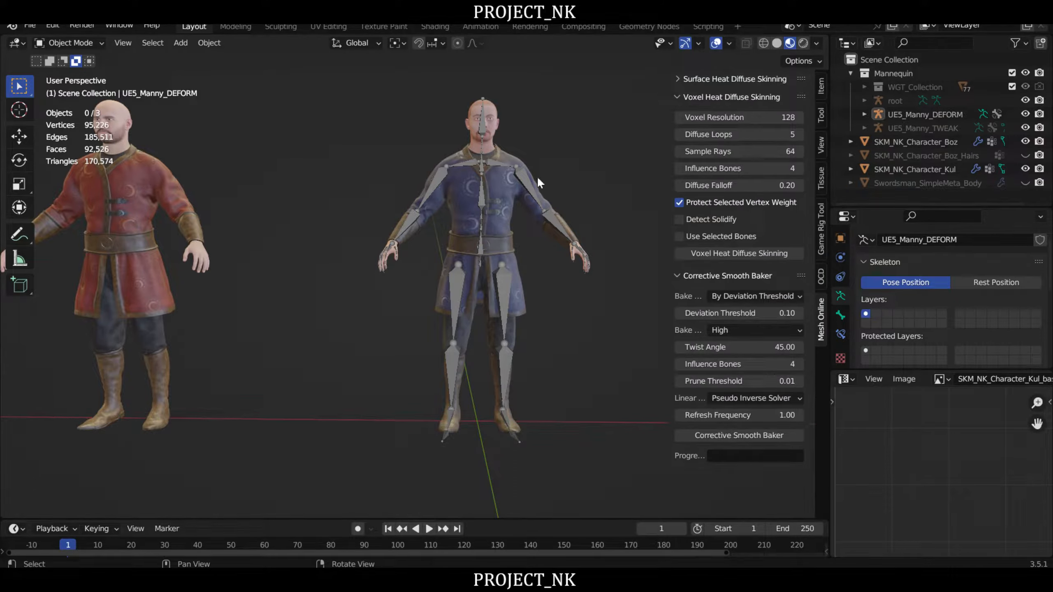
click(584, 240)
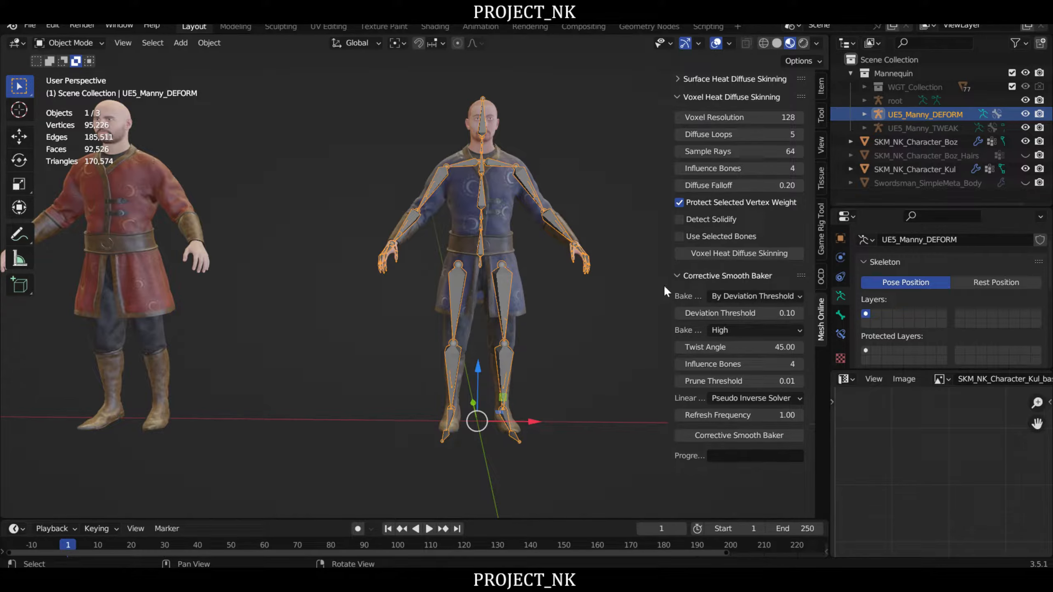
scroll(524, 253, up, 3)
scroll(533, 229, down, 2)
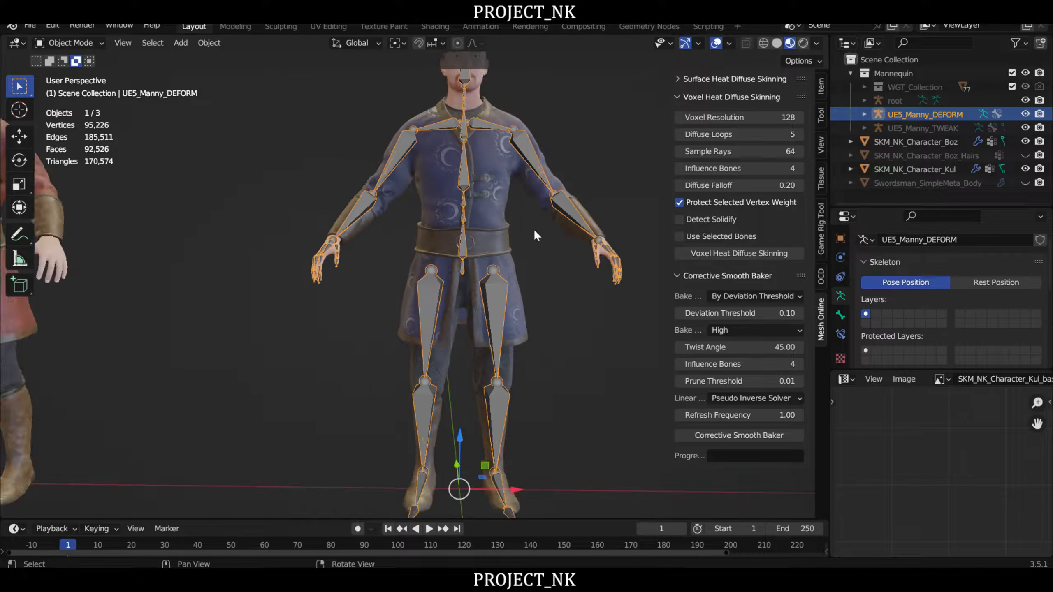
middle_drag(529, 247, 498, 223)
middle_drag(514, 170, 504, 268)
middle_drag(560, 293, 513, 213)
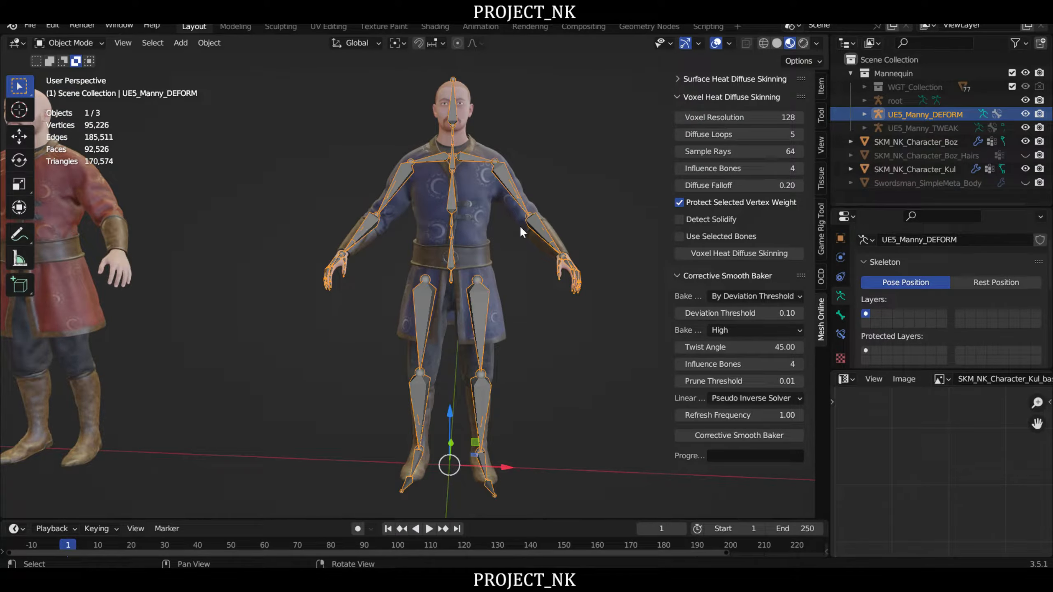
middle_drag(543, 281, 571, 209)
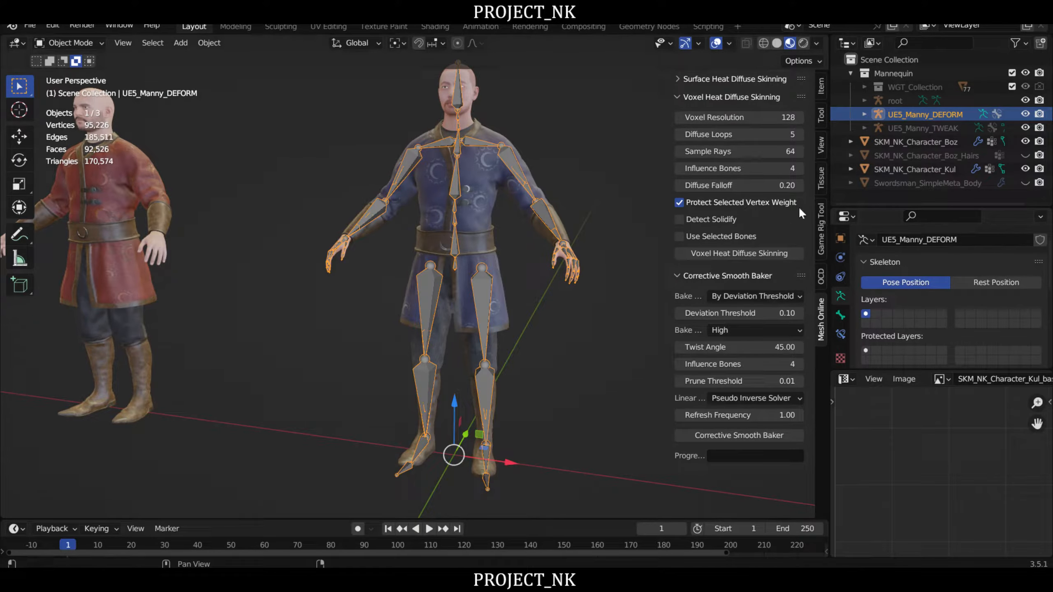
middle_drag(526, 295, 539, 297)
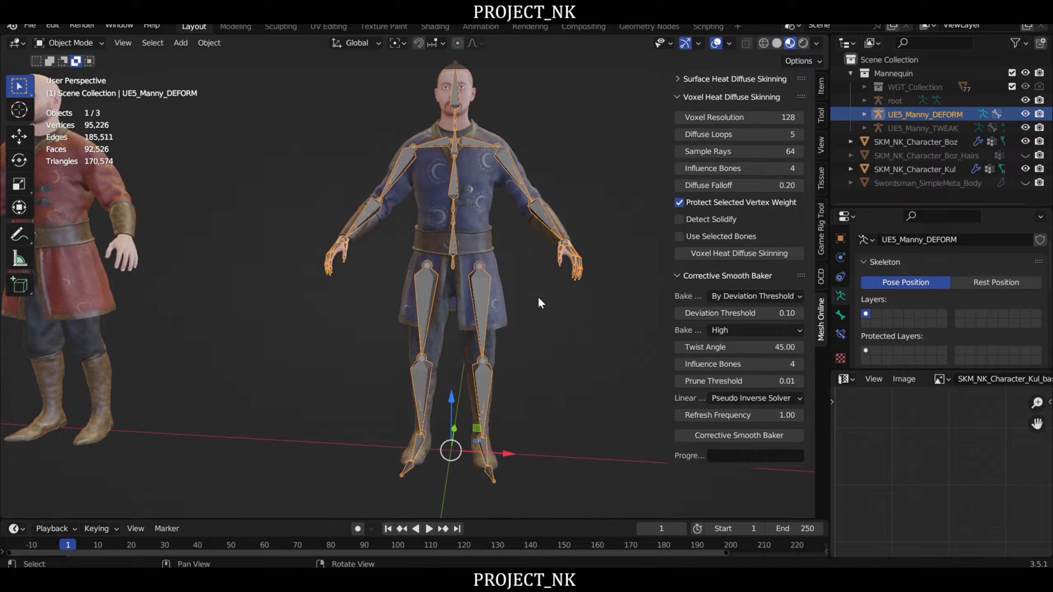
- Add a Smooth Corrective modifier to the SKM_NK_Character_Boz mesh after its Armature modifier and review the modifier's settings
click(476, 201)
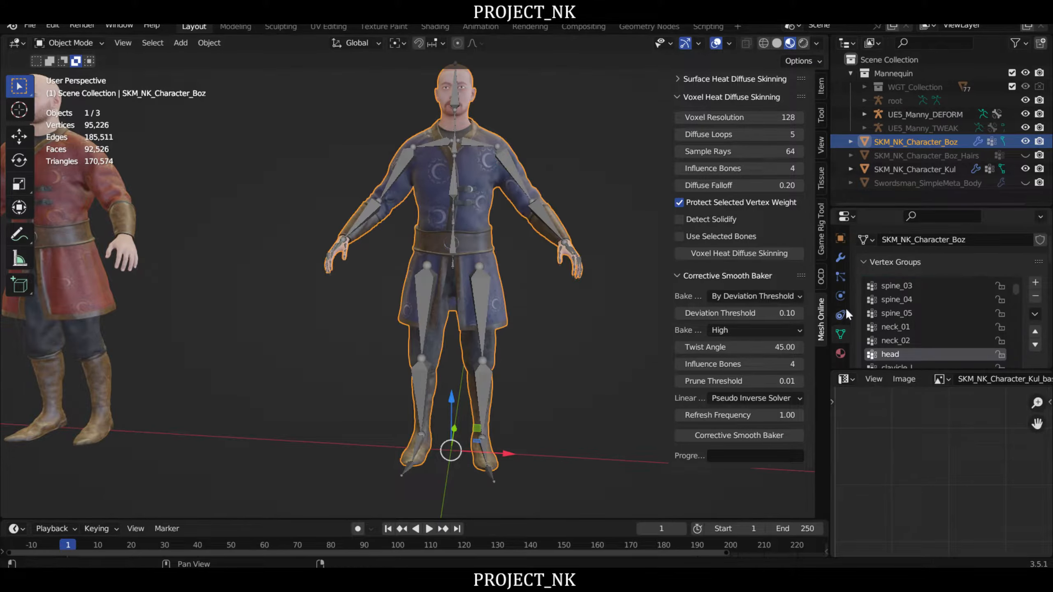
click(841, 259)
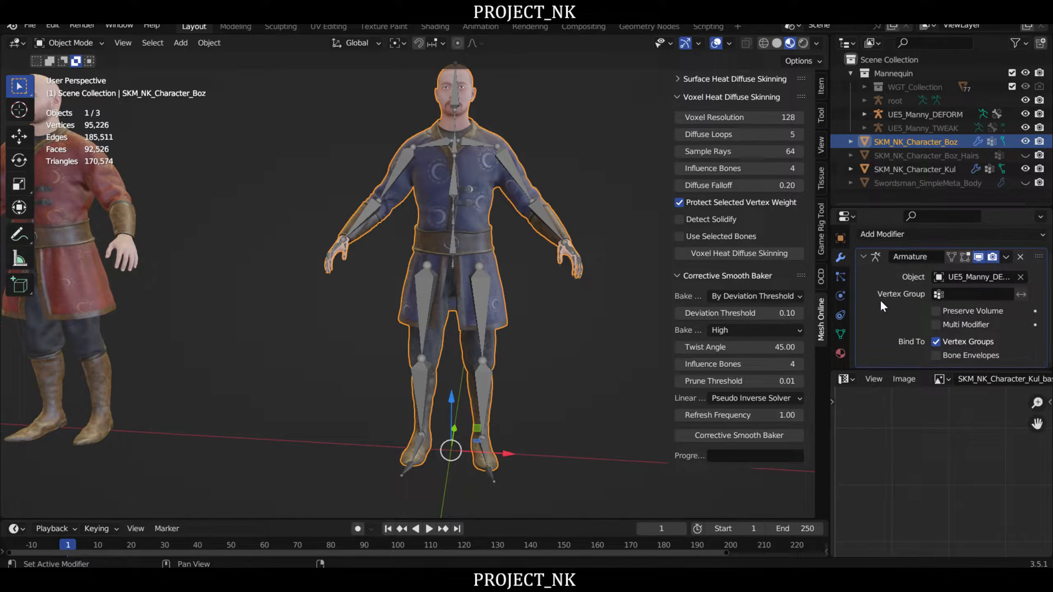
click(882, 235)
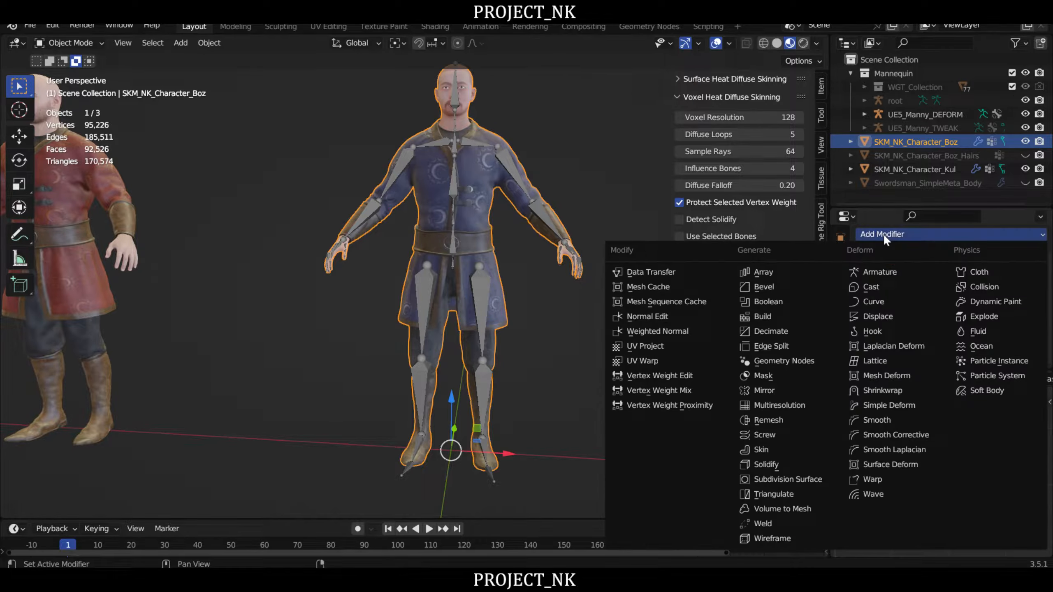
click(912, 435)
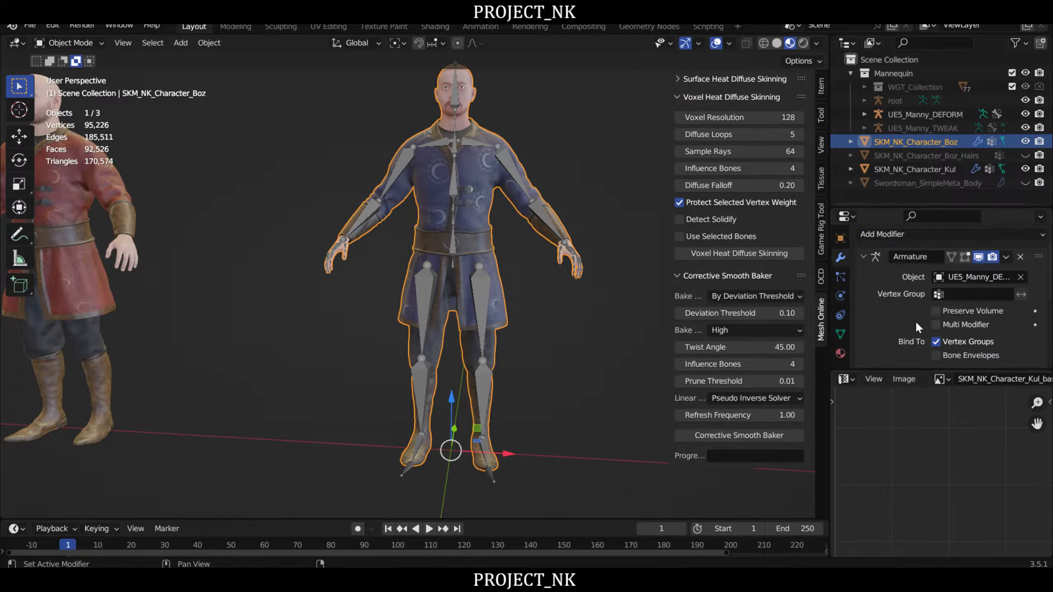
scroll(893, 306, down, 8)
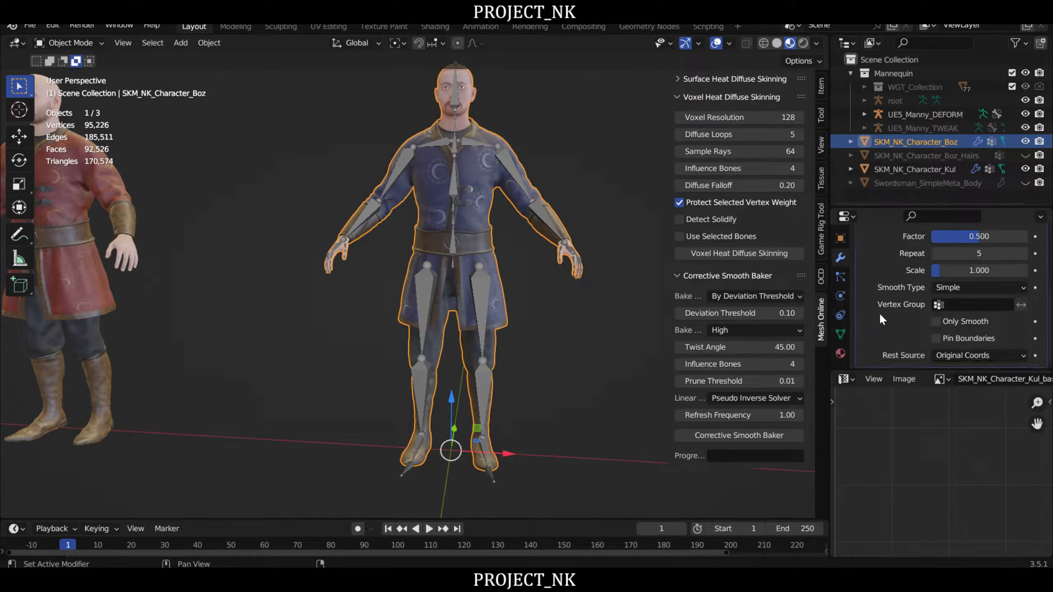
scroll(886, 269, up, 3)
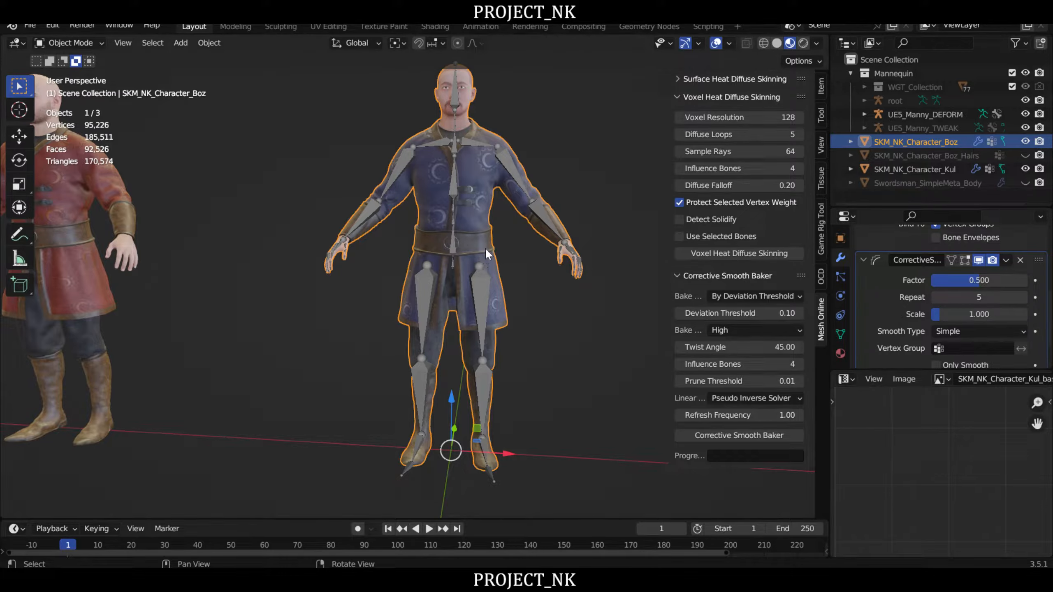
scroll(503, 207, down, 2)
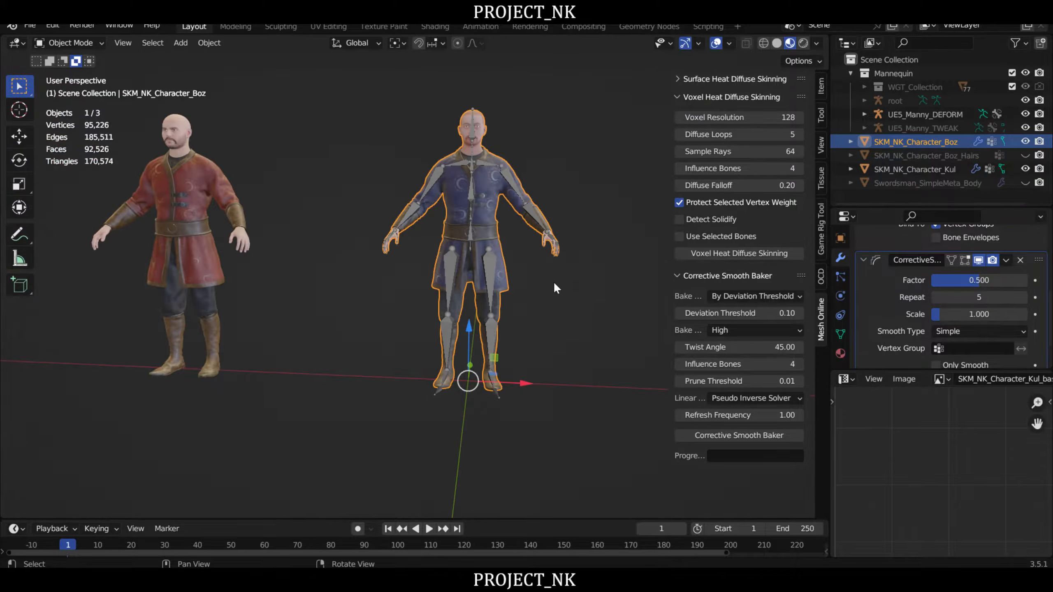
scroll(506, 279, up, 2)
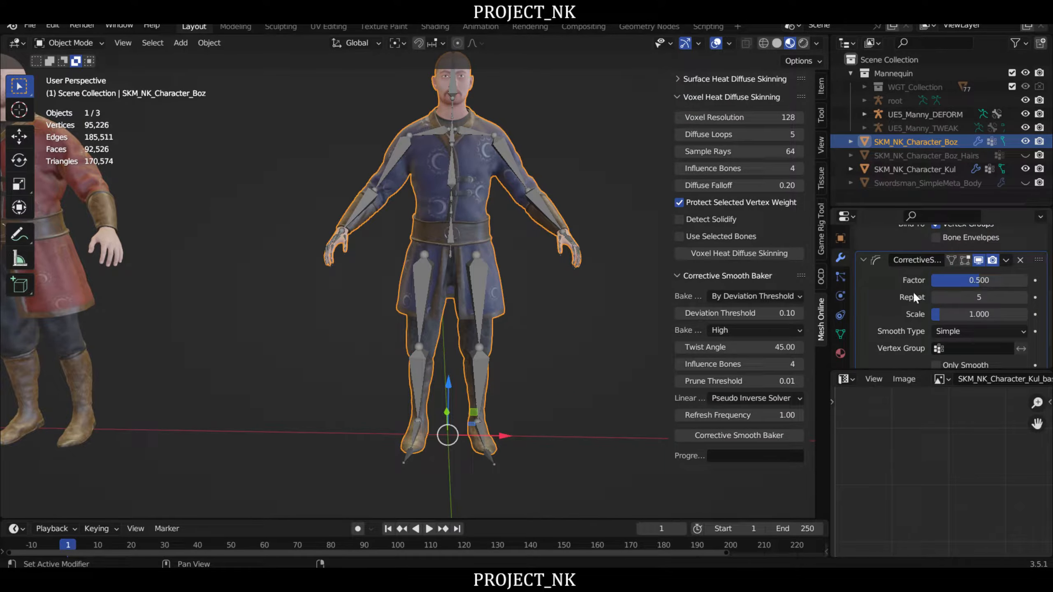
scroll(912, 291, up, 4)
- Select the Boz mesh together with the UE5_Manny_DEFORM armature and bake the smoothing into its weights with Corrective Smooth Baker
shift+middle_drag(536, 354, 521, 341)
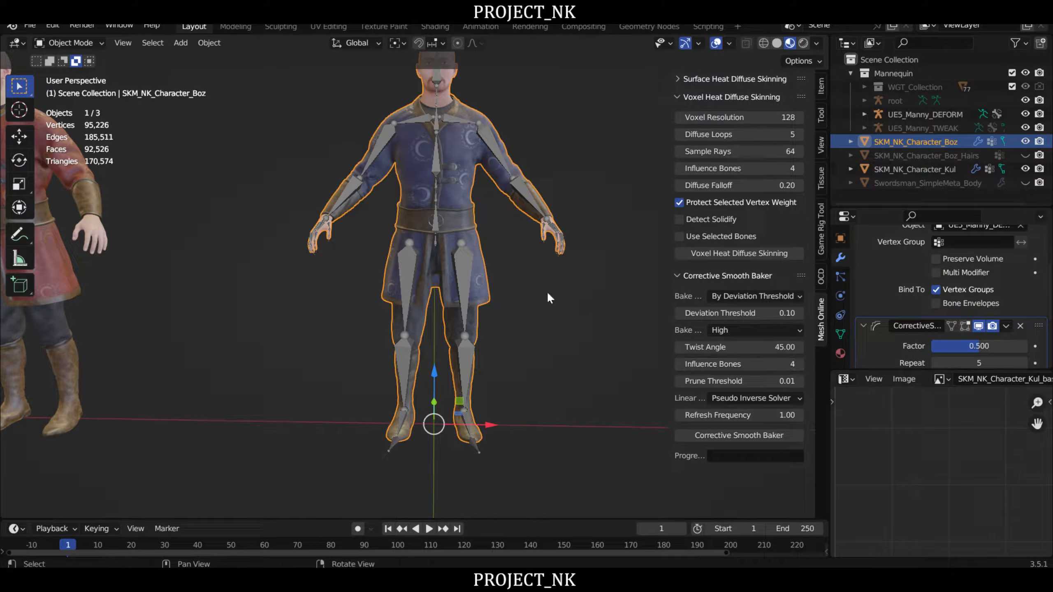
shift+middle_drag(532, 311, 534, 335)
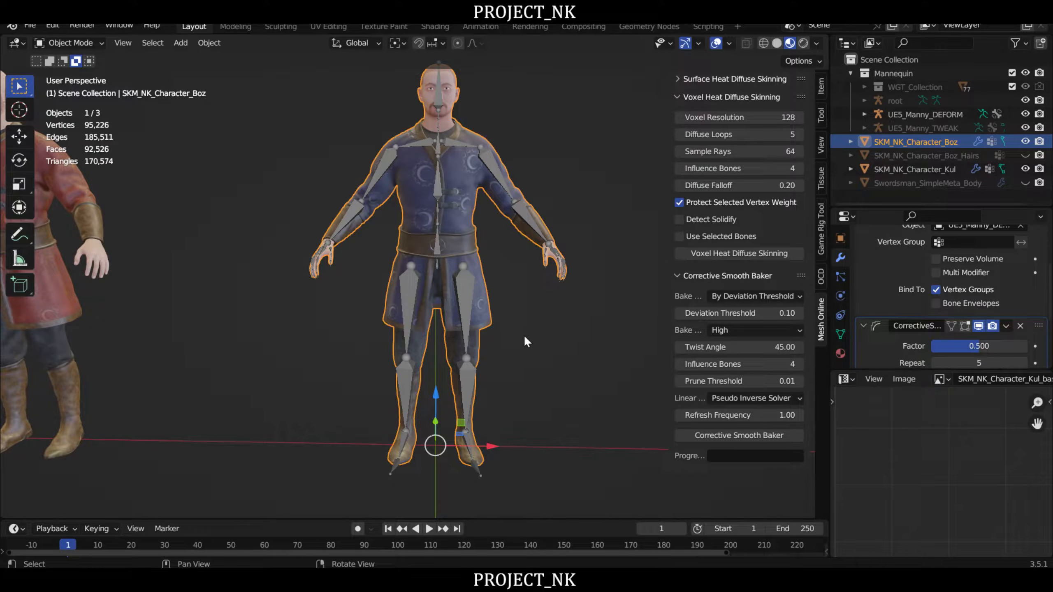
scroll(520, 334, up, 2)
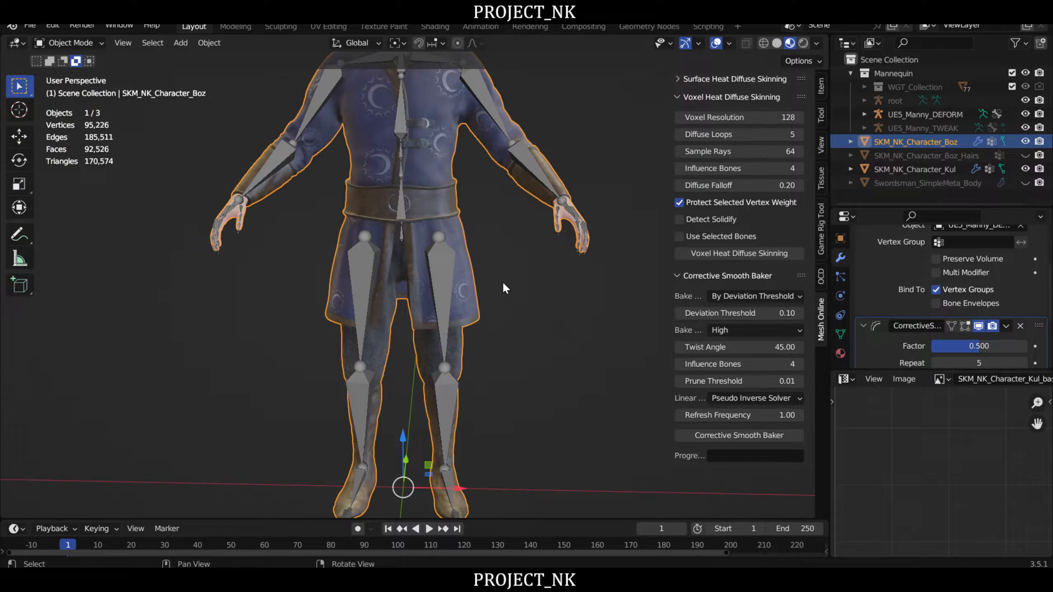
click(503, 284)
click(450, 185)
middle_drag(557, 280, 564, 331)
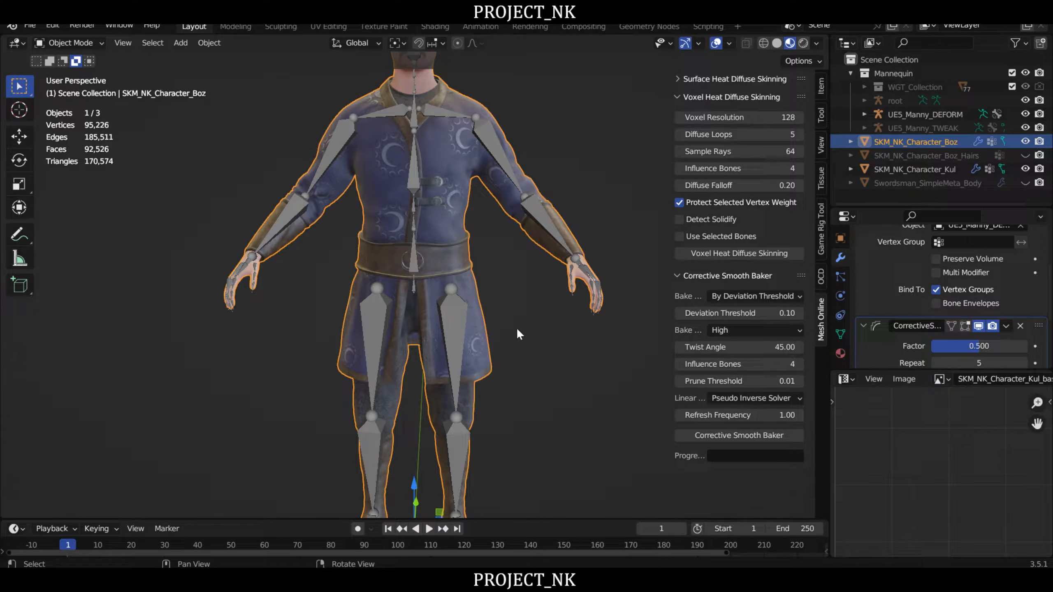
shift+click(499, 150)
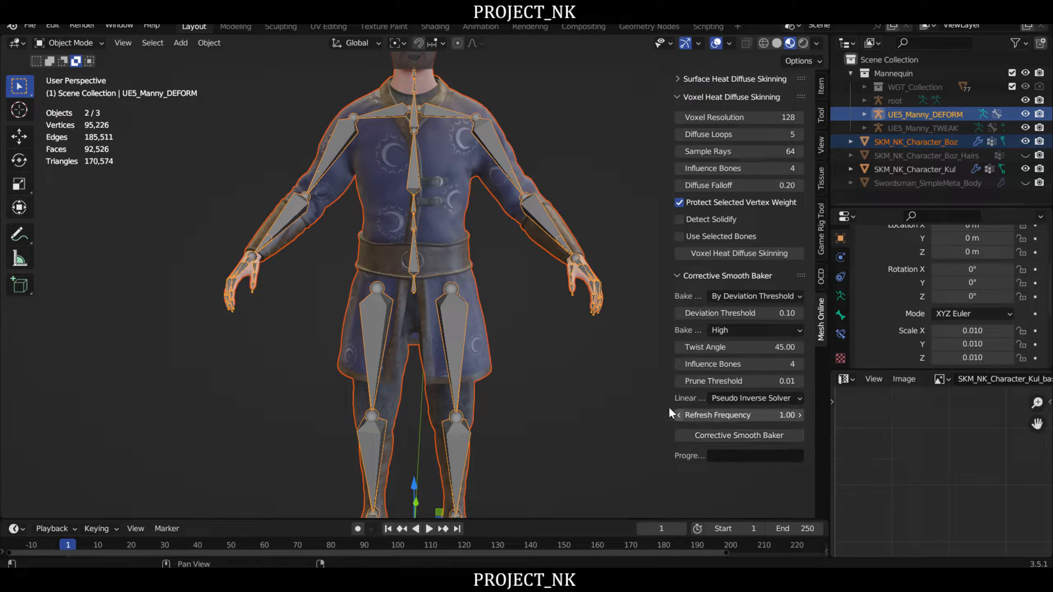
scroll(571, 372, down, 2)
middle_drag(571, 372, 571, 339)
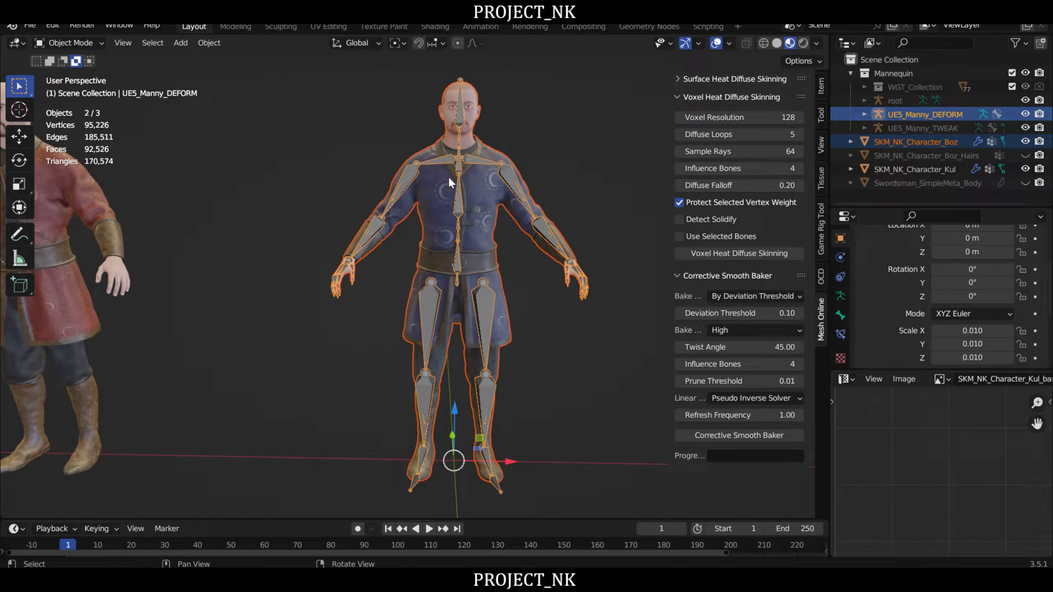
click(757, 436)
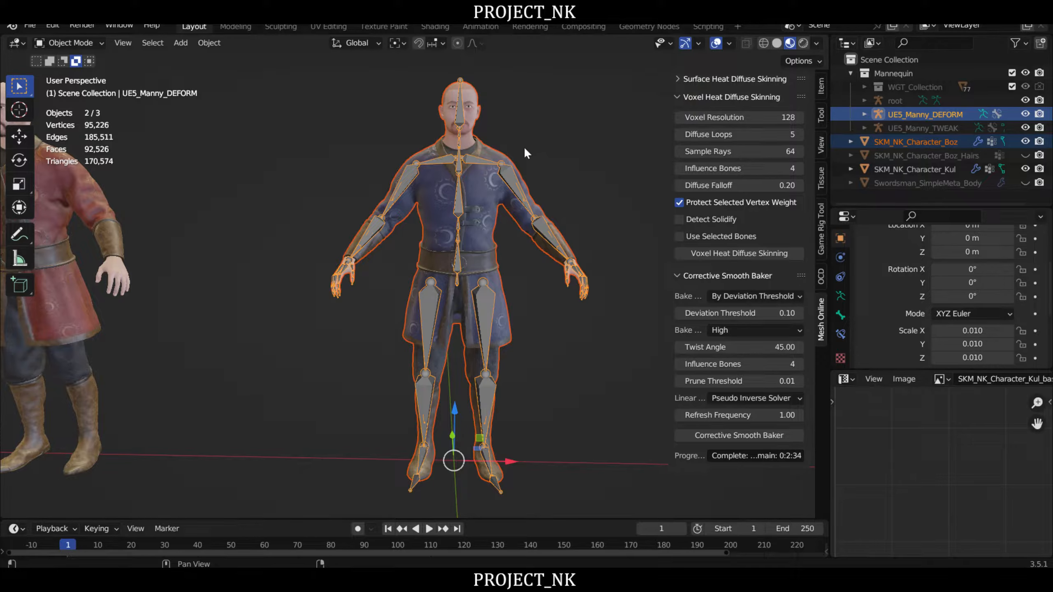
- Switch to Unreal Editor, launch the Project_NK_Map game preview and maximize its window
click(583, 586)
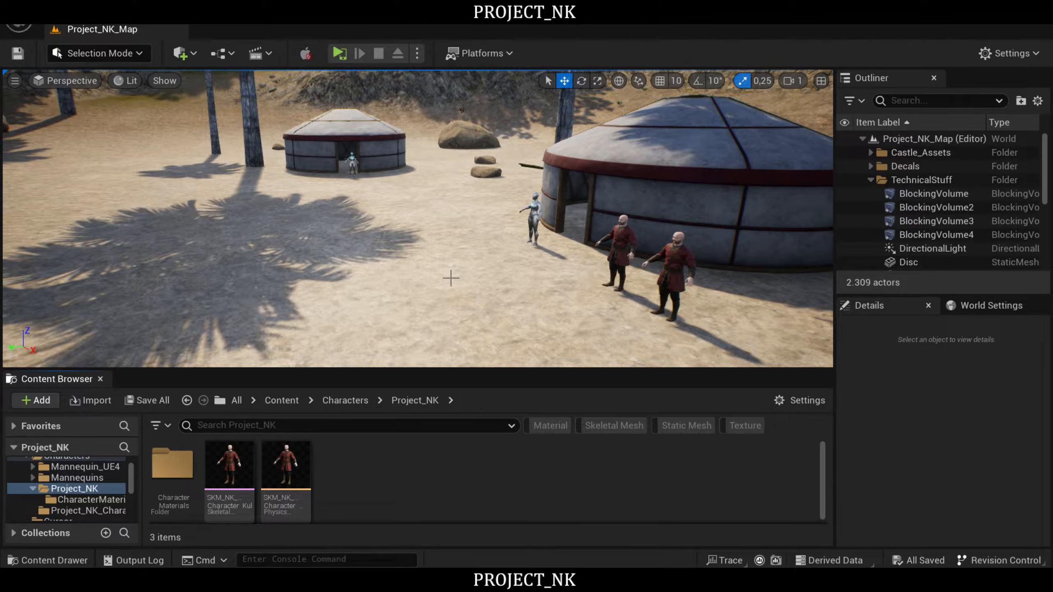
right_drag(452, 279, 403, 230)
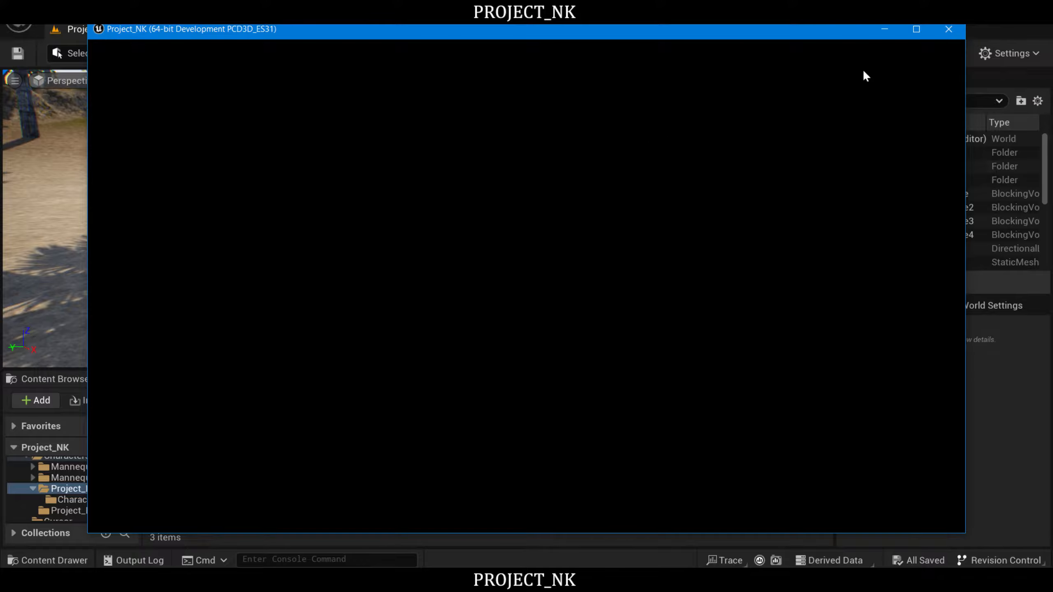
click(918, 29)
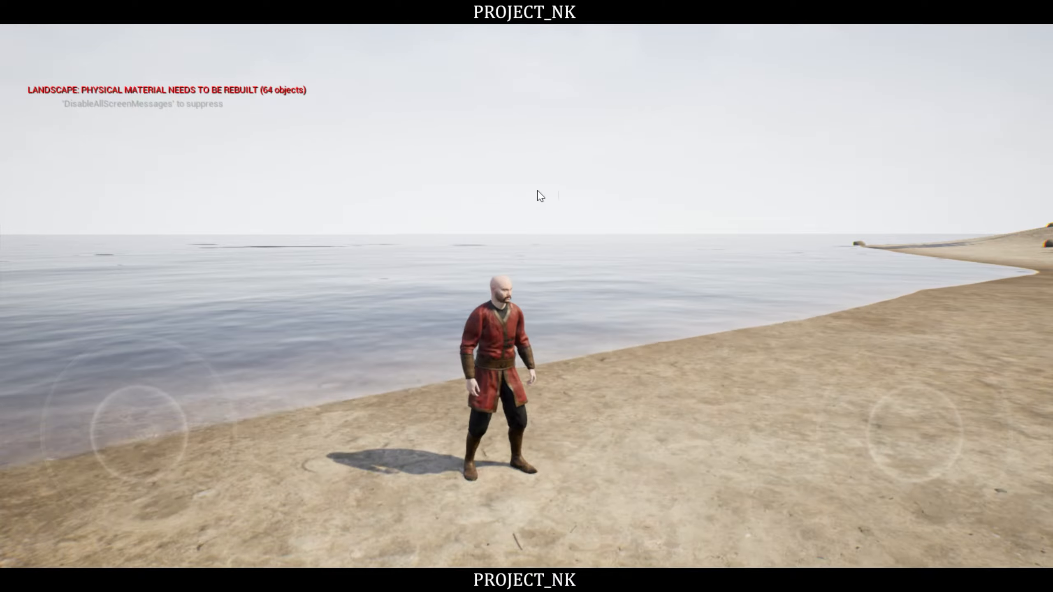
- Run the Kul character from the shore towards the yurts and swing the camera round to inspect his front
drag(625, 203, 91, 212)
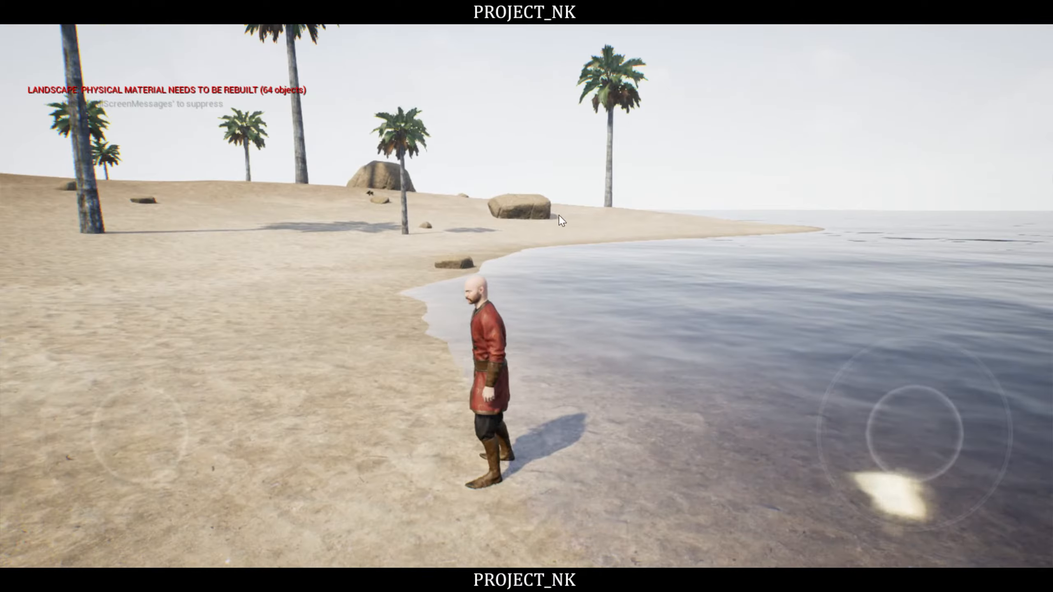
drag(557, 214, 667, 234)
key(w)
key(w)
key(w)
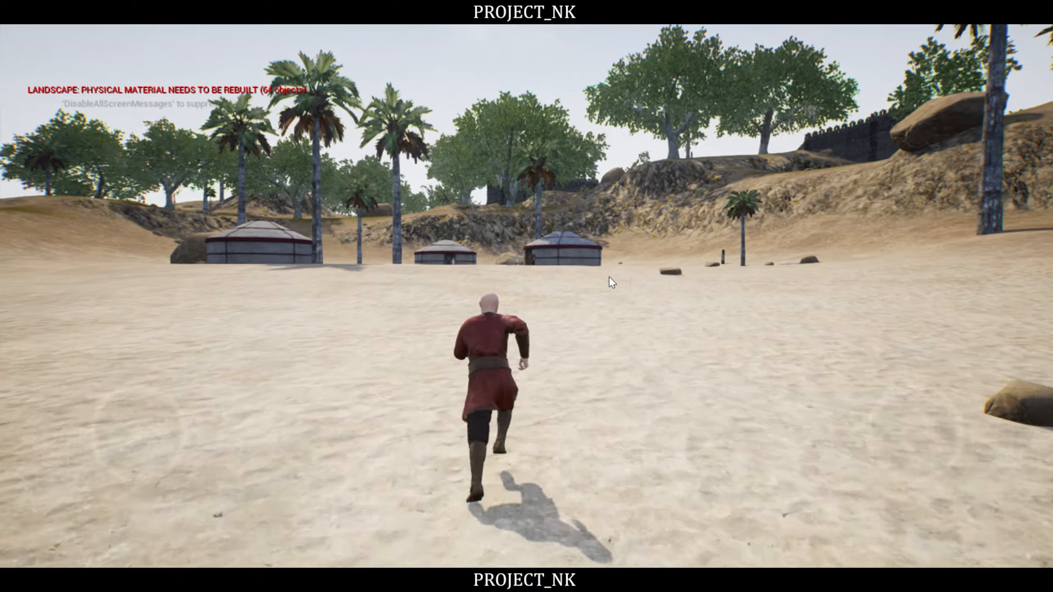
drag(579, 282, 157, 302)
drag(502, 299, 175, 279)
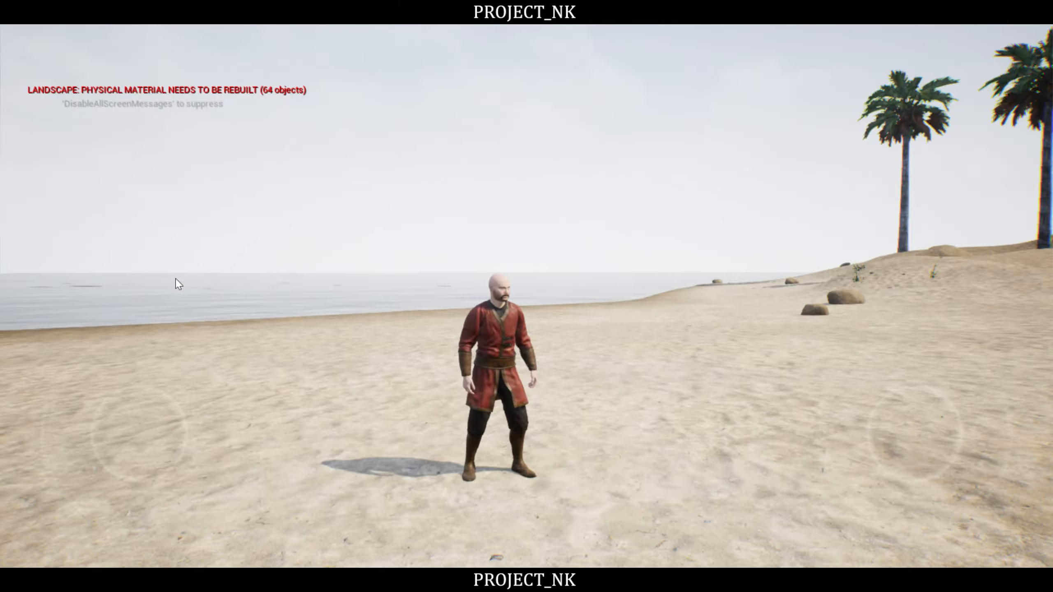
- Run the character towards and away from the camera while orbiting around him to check the tunic's deformation
drag(587, 270, 419, 169)
drag(622, 236, 571, 397)
key(s)
key(w)
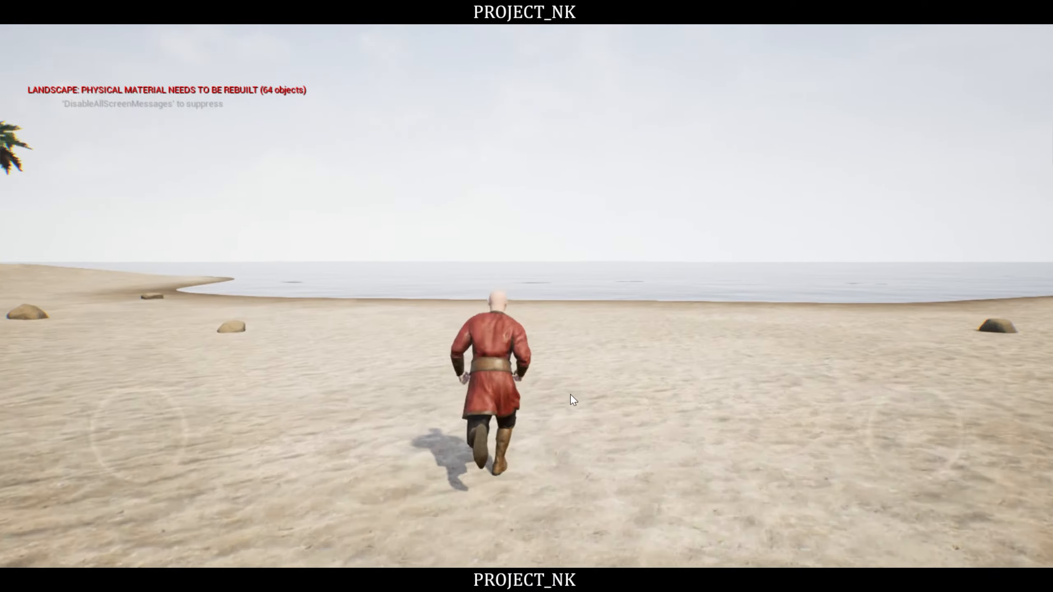
drag(576, 335, 879, 386)
drag(373, 365, 912, 328)
drag(303, 314, 879, 324)
drag(435, 335, 867, 332)
- Make the character jump, run back and sideways, and check his body deformation from a low camera angle
key(space)
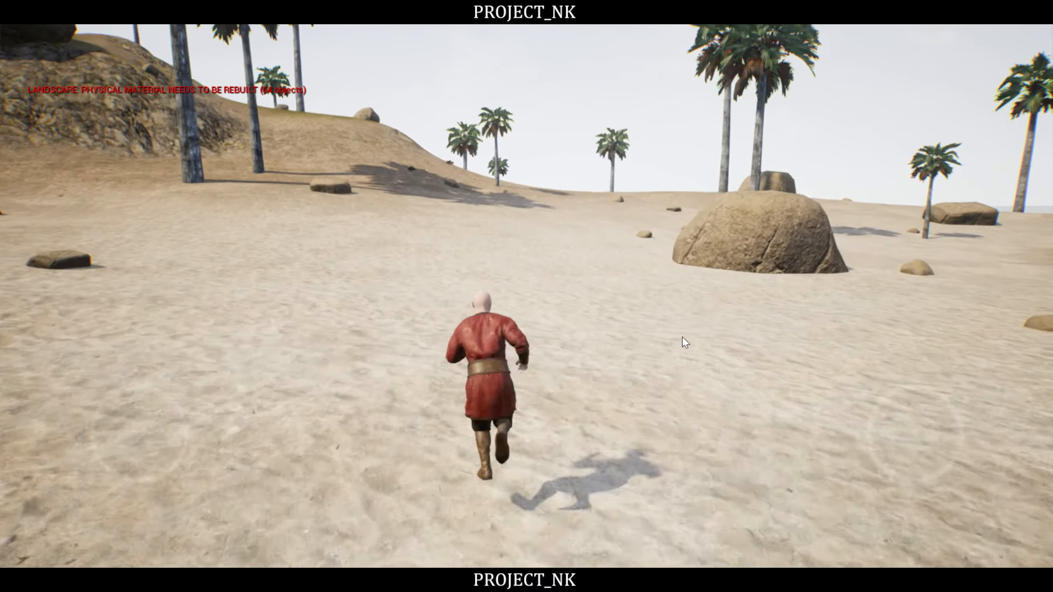
key(space)
key(s)
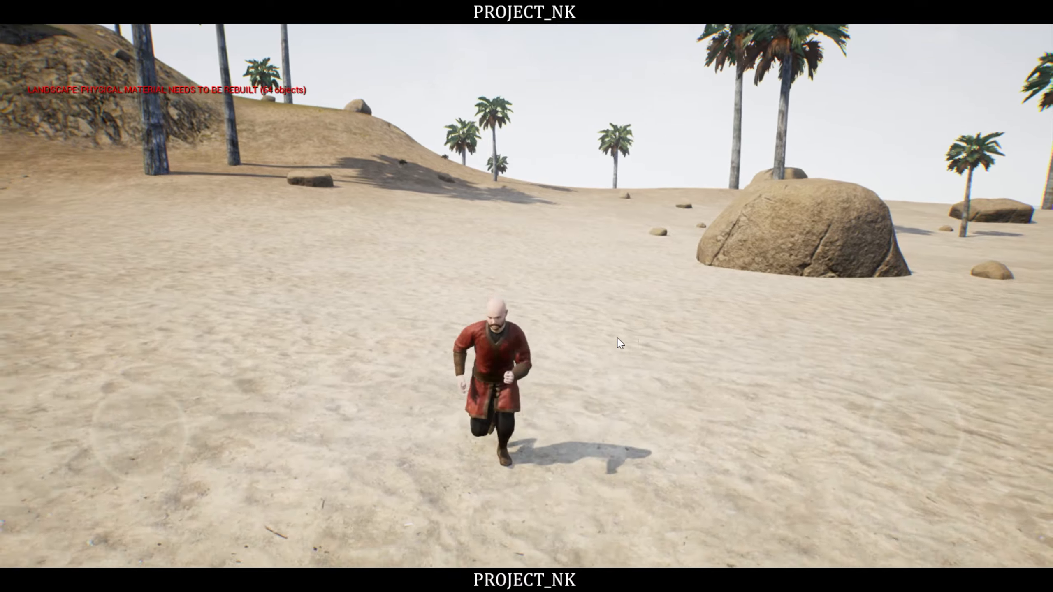
drag(618, 339, 759, 160)
key(a)
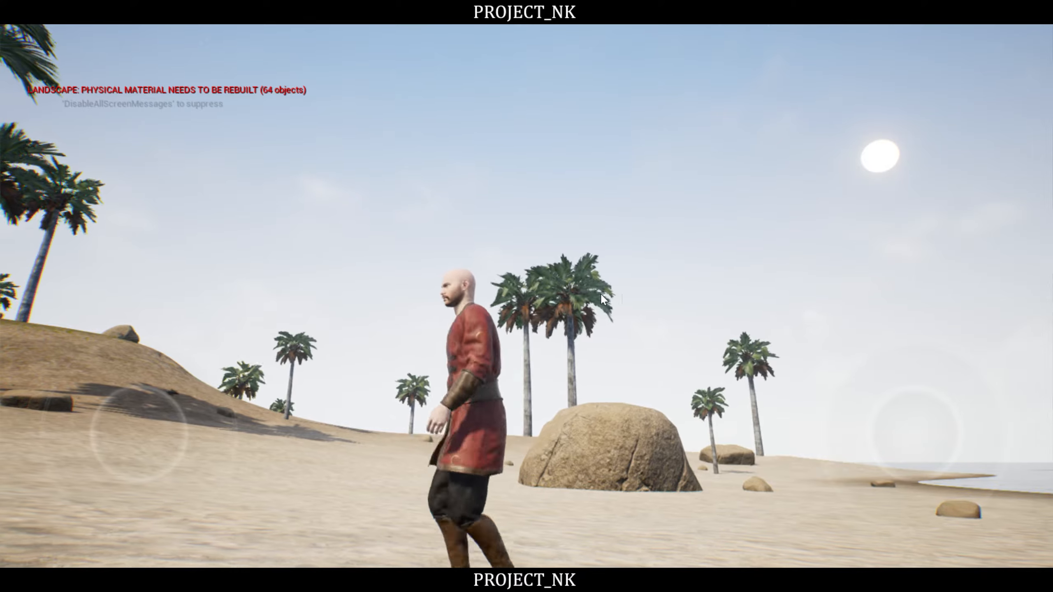
drag(591, 322, 728, 322)
key(space)
key(space)
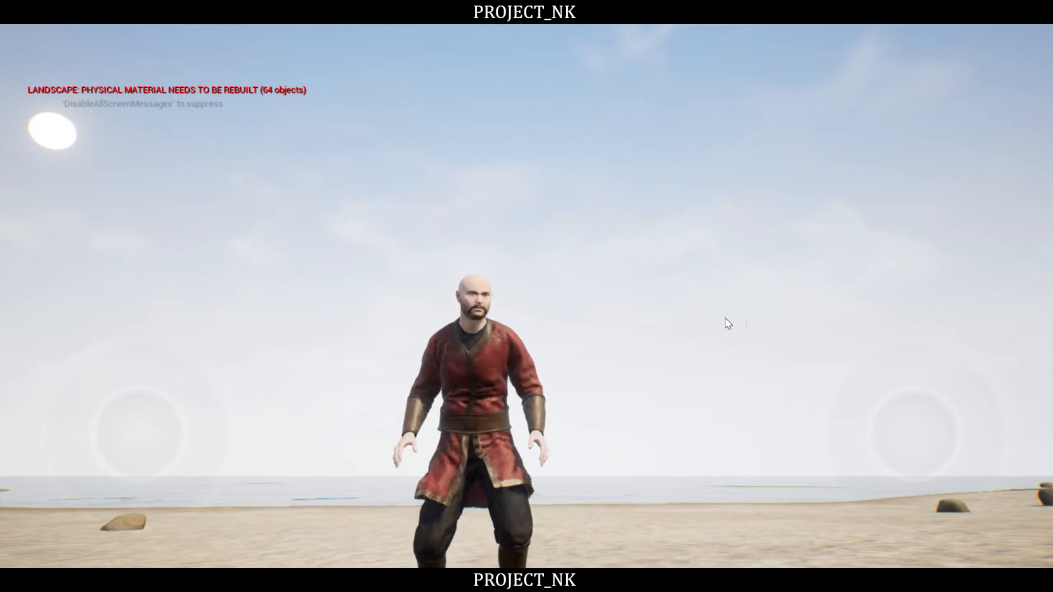
- Run the character along the beach, turn him inland and make him jump to check the legs and tunic
key(w)
drag(650, 257, 479, 405)
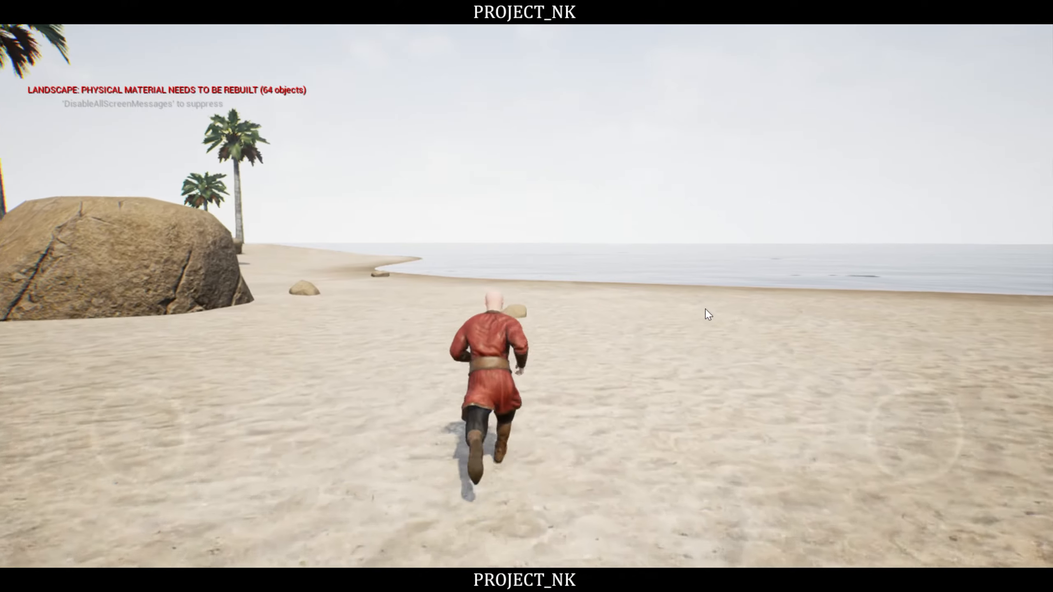
key(d)
drag(705, 313, 215, 357)
key(space)
key(space)
drag(565, 323, 161, 279)
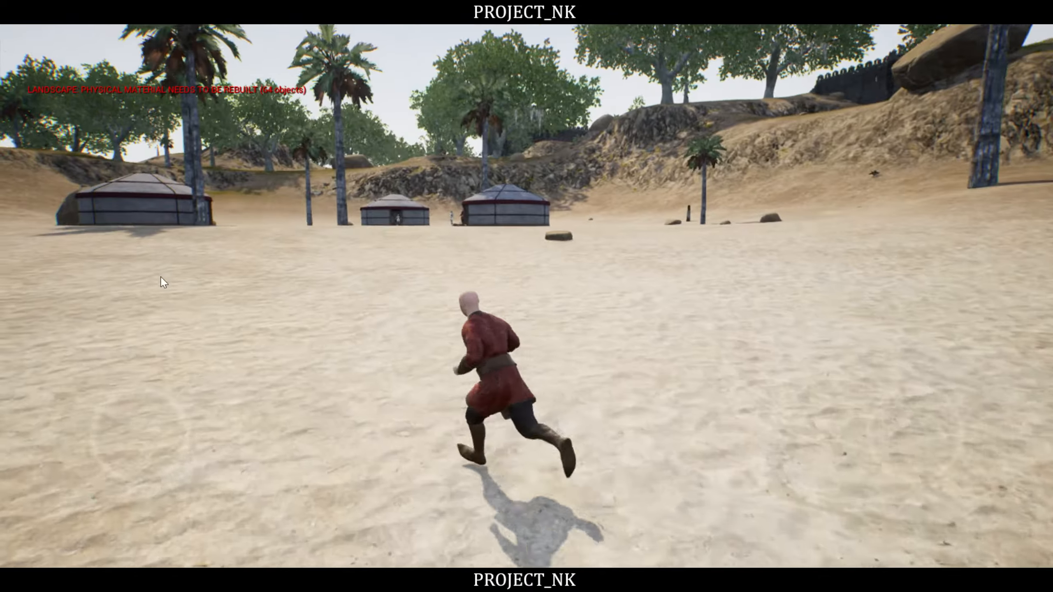
- Run the character sideways and back towards the camera, finishing with a low front view of him standing
key(a)
drag(599, 291, 651, 296)
key(s)
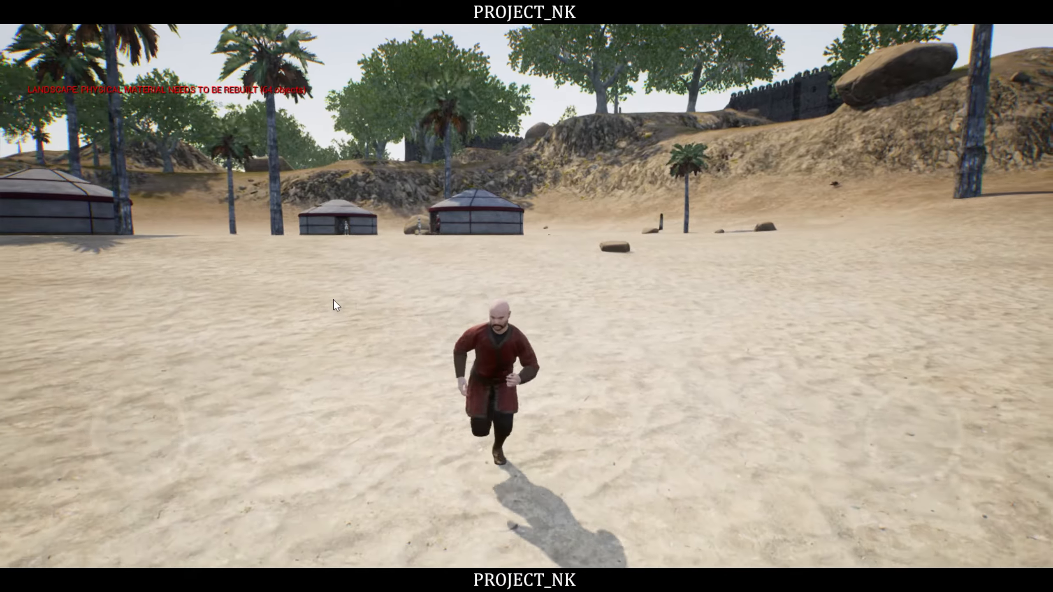
drag(333, 300, 842, 182)
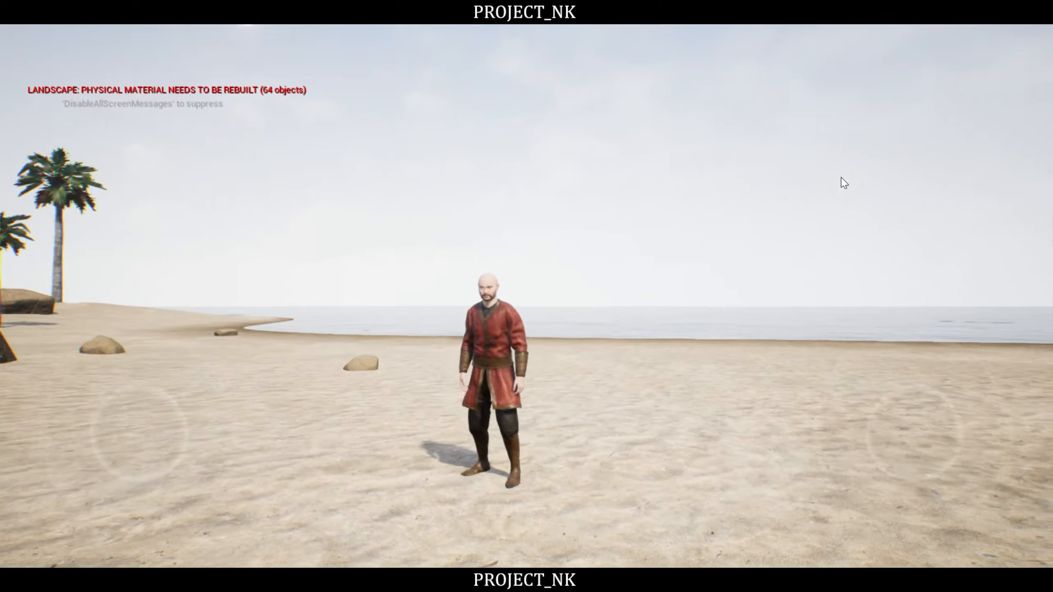
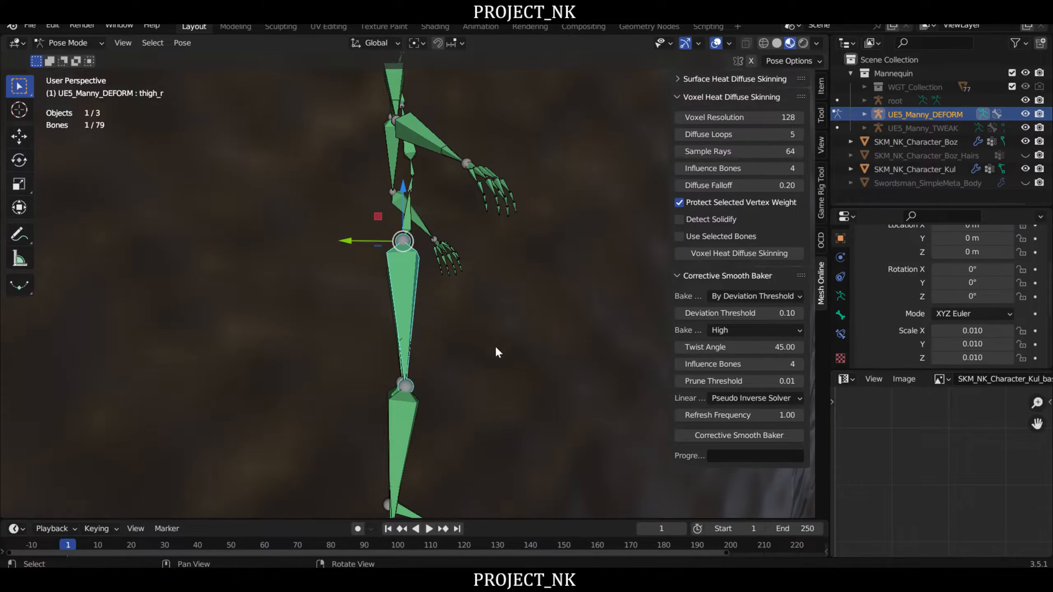
- Test the knee deformation by rotating the left calf bone backward about 45°, and cancel the rotation
middle_drag(495, 346, 360, 341)
shift+middle_drag(373, 398, 367, 341)
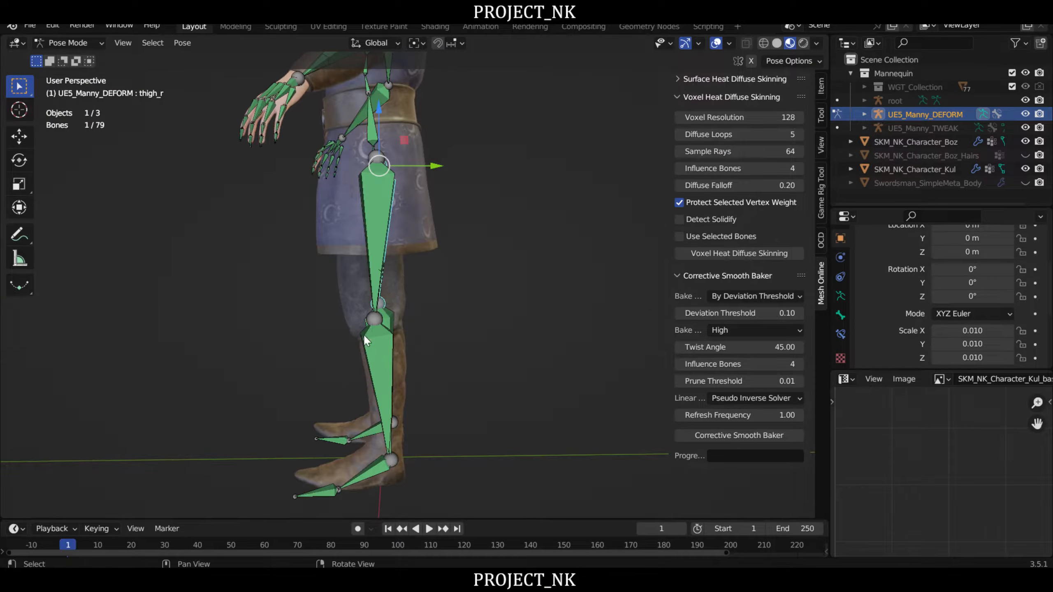
click(369, 344)
middle_drag(494, 374, 471, 376)
key(r)
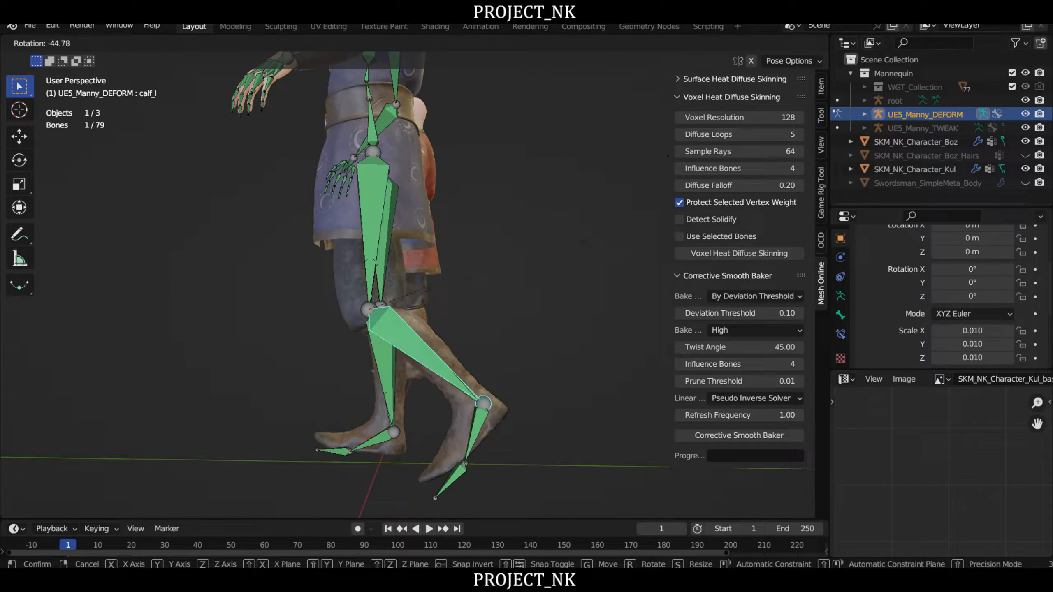
right_click(433, 352)
scroll(432, 353, down, 3)
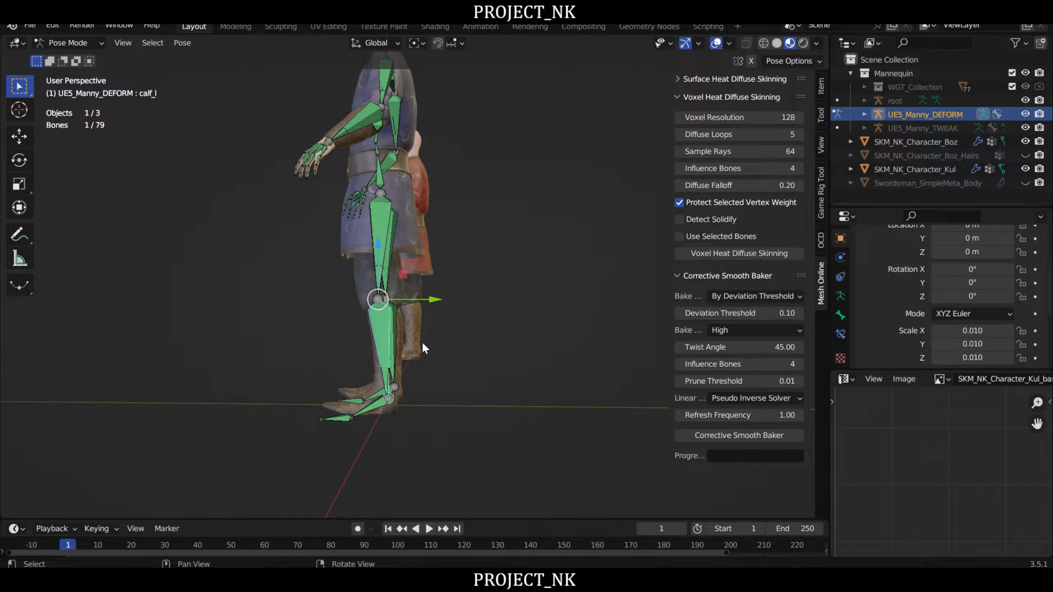
middle_drag(421, 341, 440, 315)
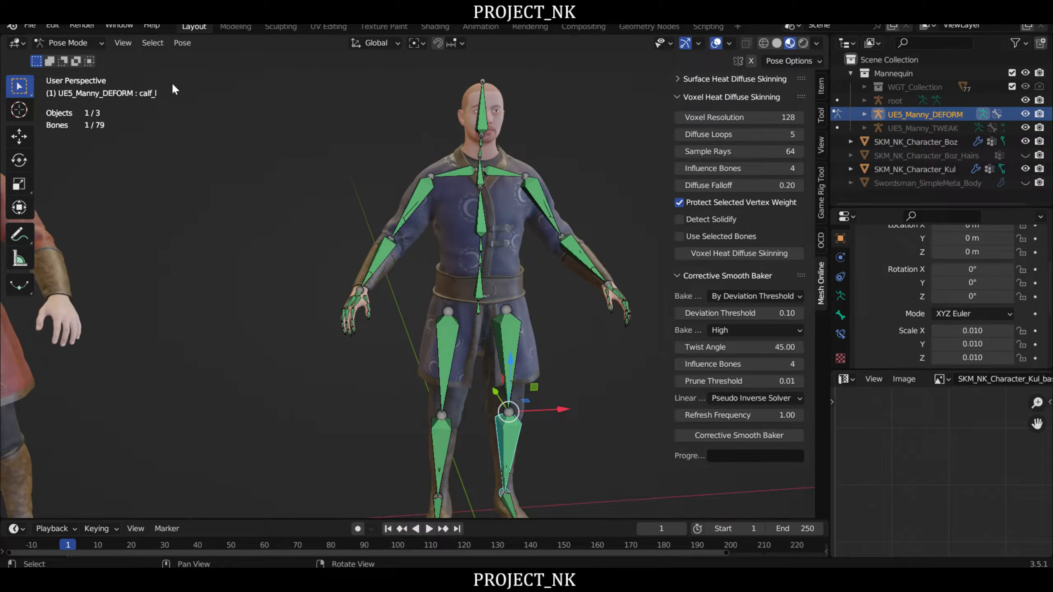
- Test the neck deformation in side view by rotating the head bone backward about 18°, and cancel the rotation
middle_drag(439, 187, 339, 166)
scroll(338, 127, up, 3)
scroll(337, 127, down, 3)
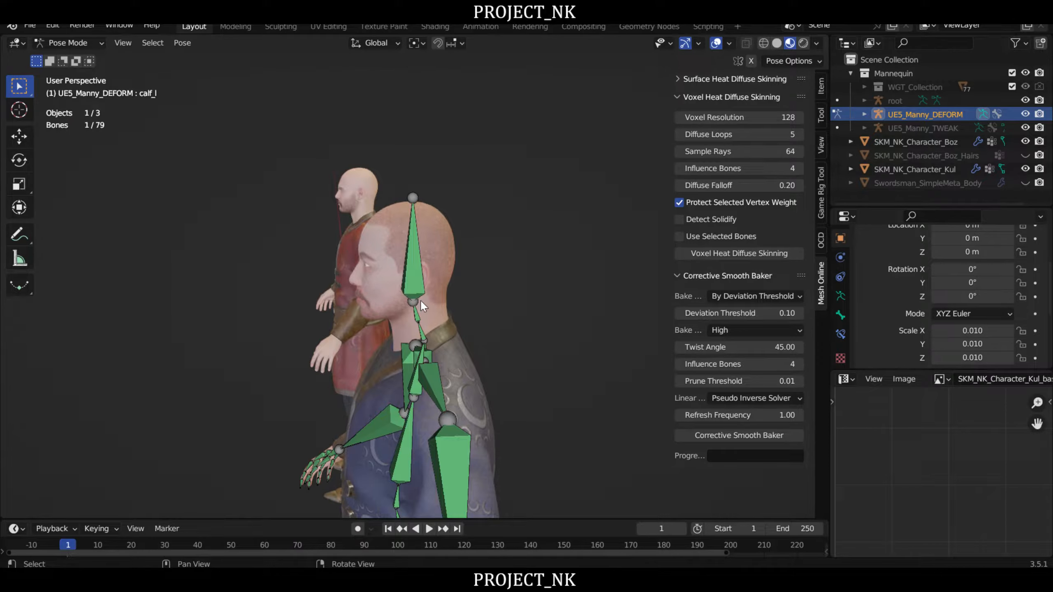
click(419, 300)
key(r)
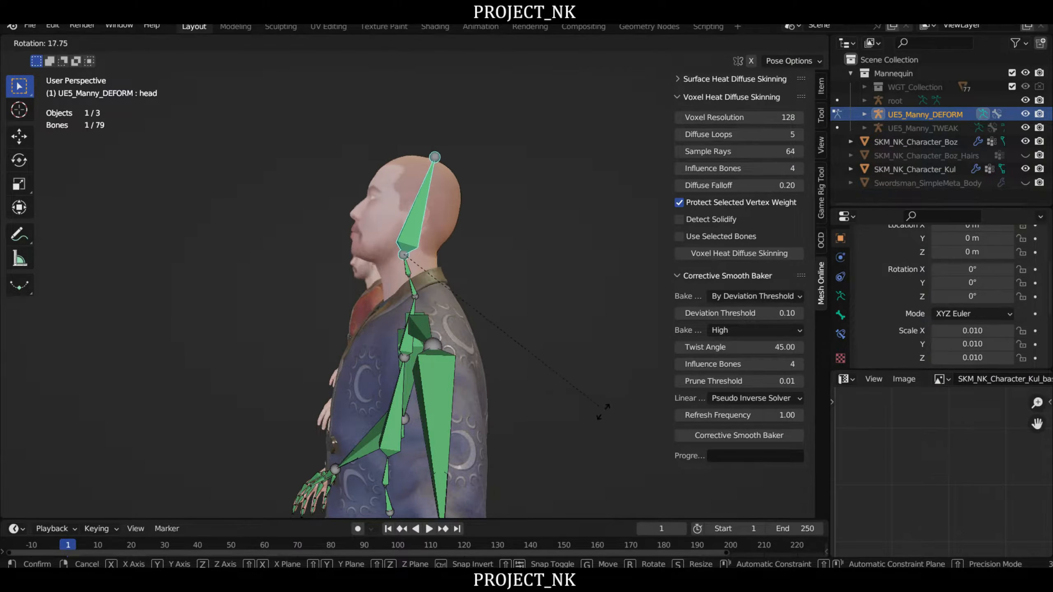
right_click(604, 409)
middle_drag(281, 308, 398, 320)
scroll(398, 320, down, 4)
shift+middle_drag(545, 398, 435, 298)
middle_drag(436, 298, 442, 323)
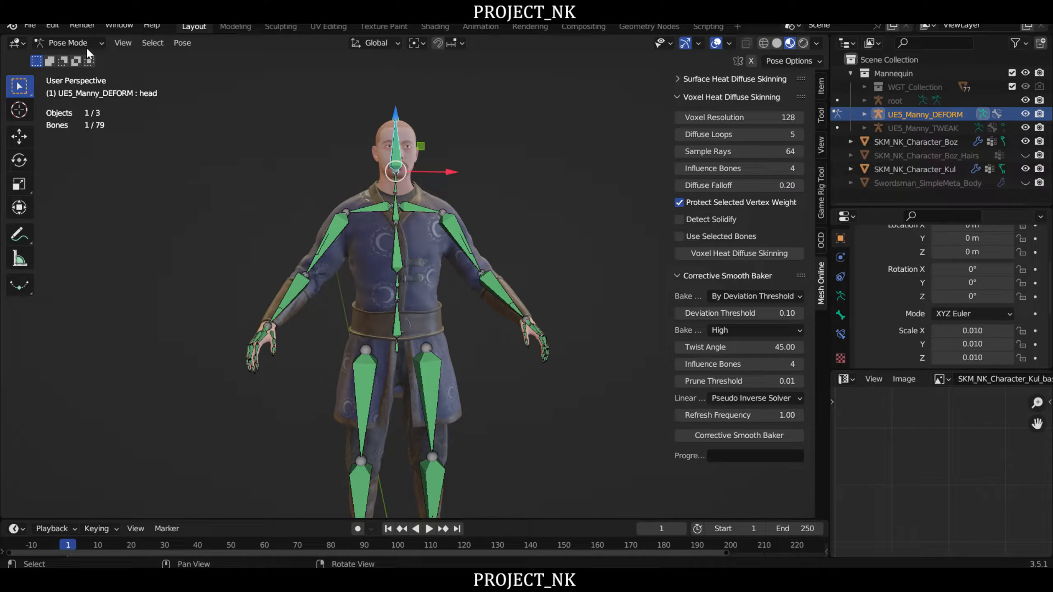
- Switch the armature from Pose Mode to Object Mode, deselect it and hide the viewport sidebar
click(73, 43)
click(74, 58)
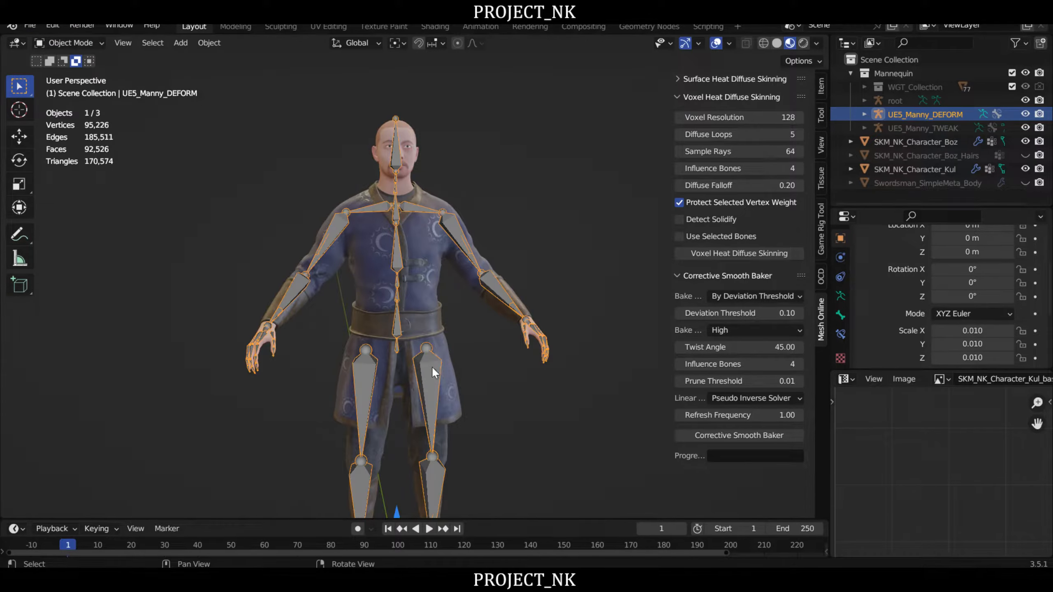
middle_drag(431, 366, 571, 382)
click(577, 398)
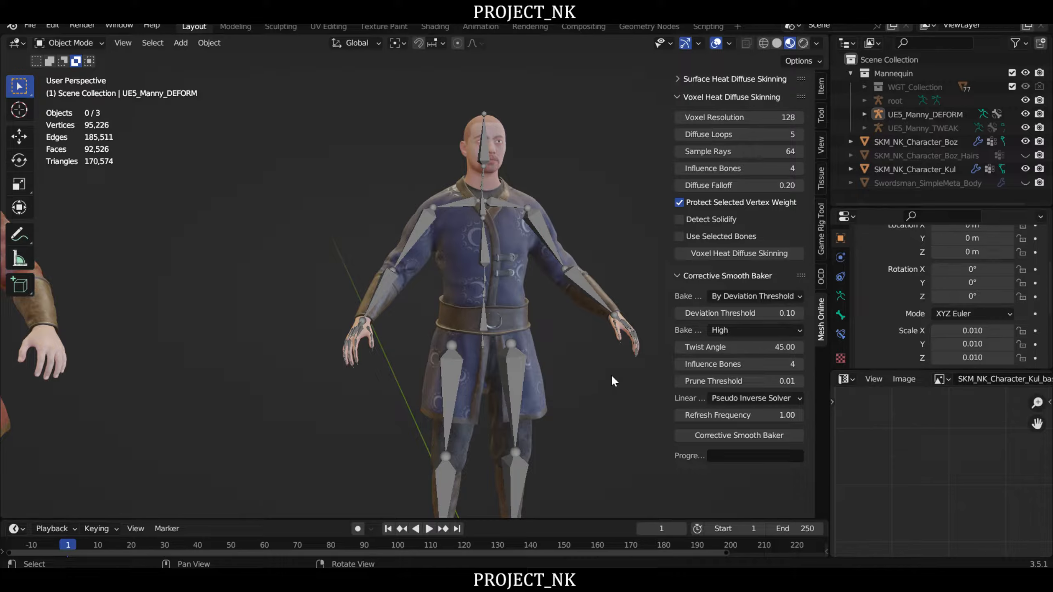
middle_drag(483, 216, 470, 235)
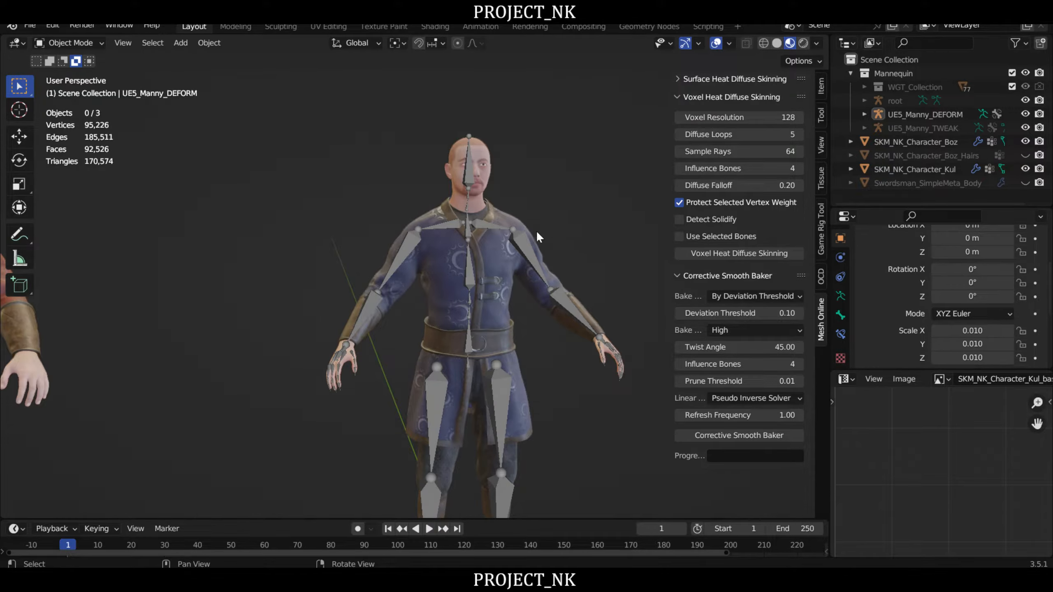
mouse_move(580, 226)
right_down()
mouse_move(561, 221)
mouse_move(573, 219)
right_up()
key(n)
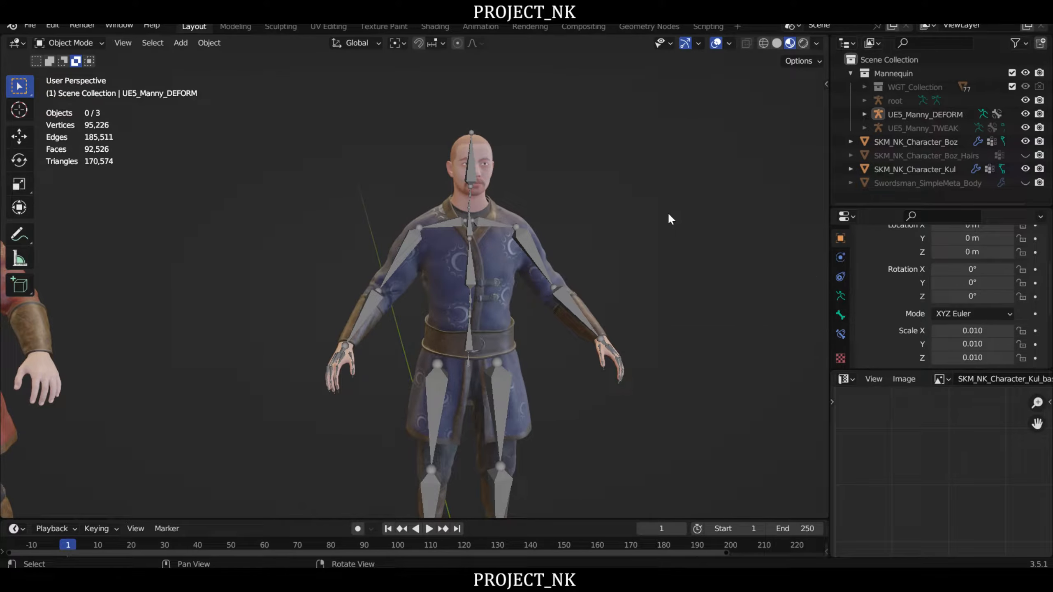
- Unhide SKM_NK_Character_Boz_Hairs and toggle its visibility to compare the face with and without hair, leaving it shown
shift+middle_drag(668, 213, 732, 197)
scroll(576, 166, up, 3)
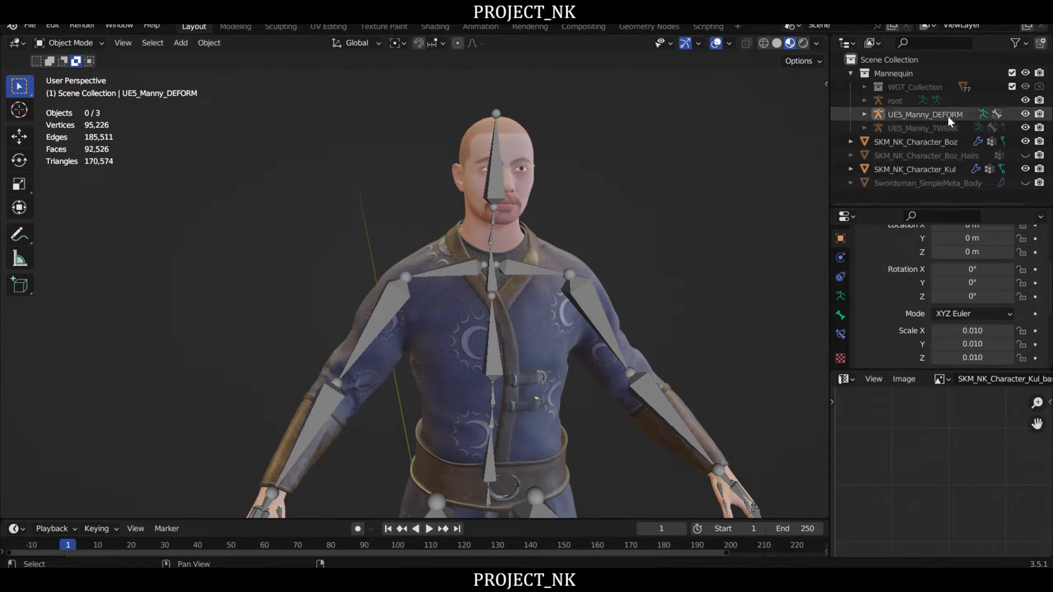
click(1025, 154)
scroll(570, 191, up, 3)
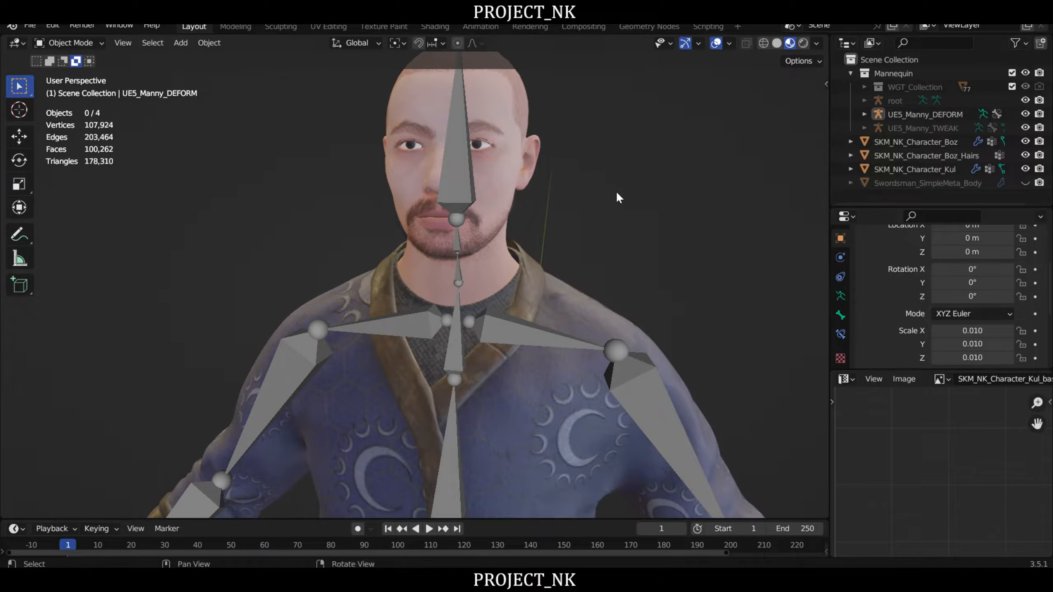
click(1026, 154)
click(1026, 155)
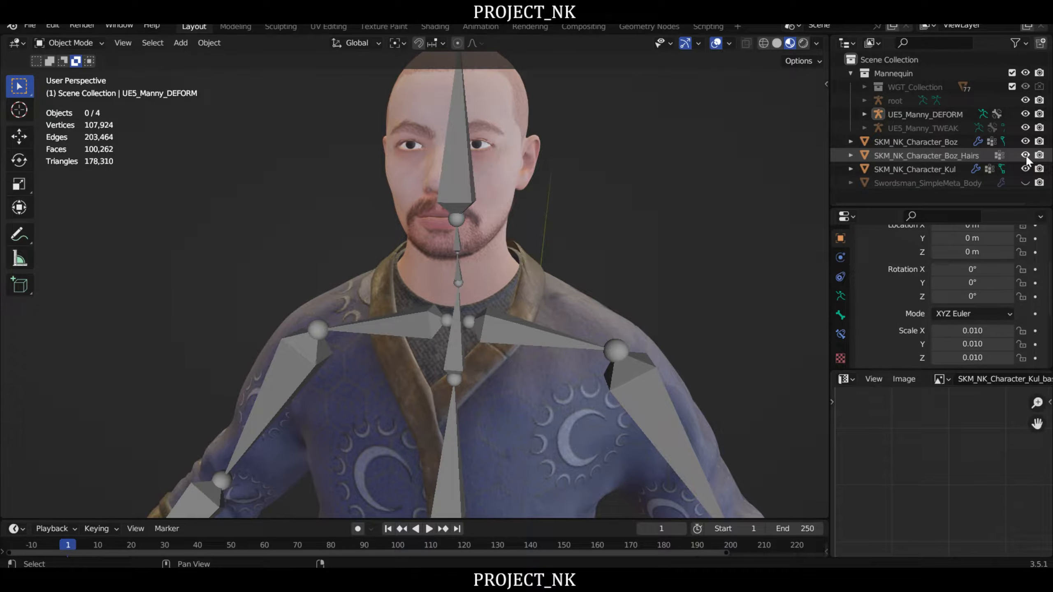
click(1025, 155)
click(1026, 155)
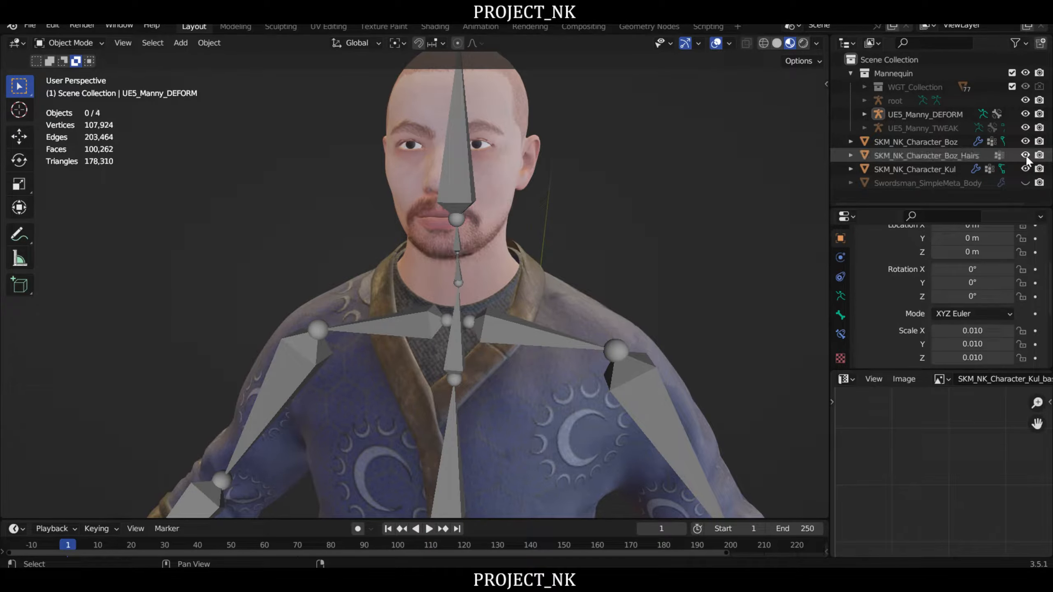
- Check that the facial hair is a separate mesh by moving it off the face, cancel the move and deselect it
click(906, 155)
scroll(605, 204, down, 2)
key(g)
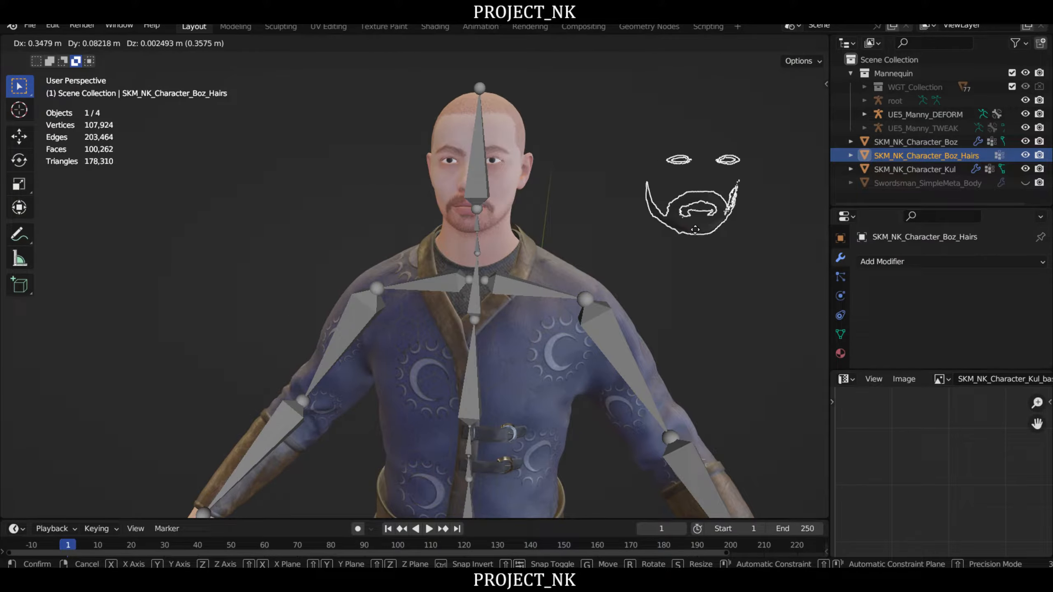
key(Escape)
middle_drag(575, 231, 577, 208)
click(645, 204)
- Remove the CorrectiveSmooth modifier from the SKM_NK_Character_Boz body mesh, keeping its Armature modifier
click(529, 172)
middle_drag(659, 235, 659, 179)
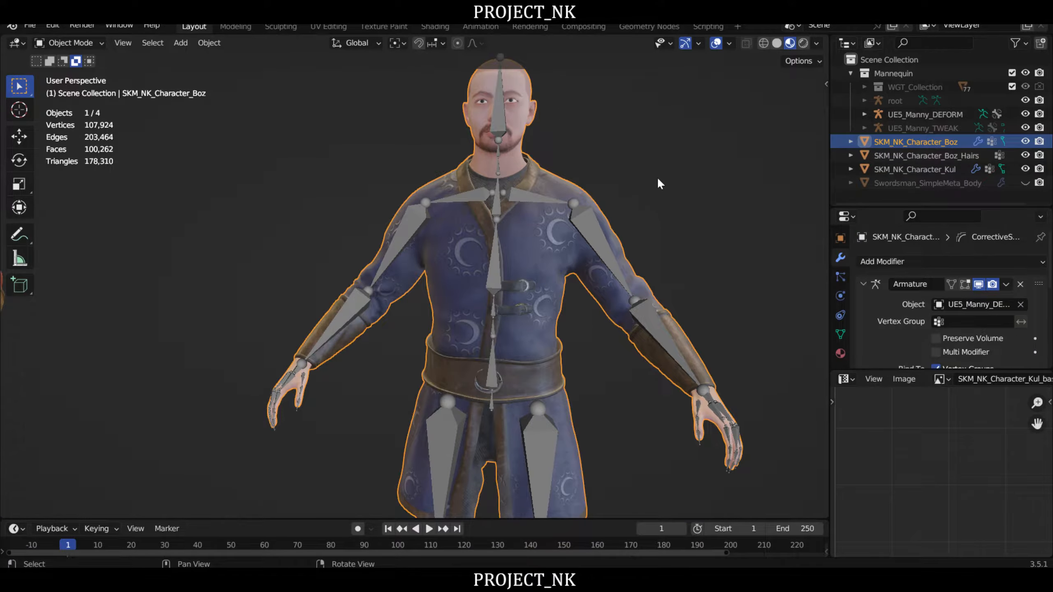
scroll(879, 304, down, 5)
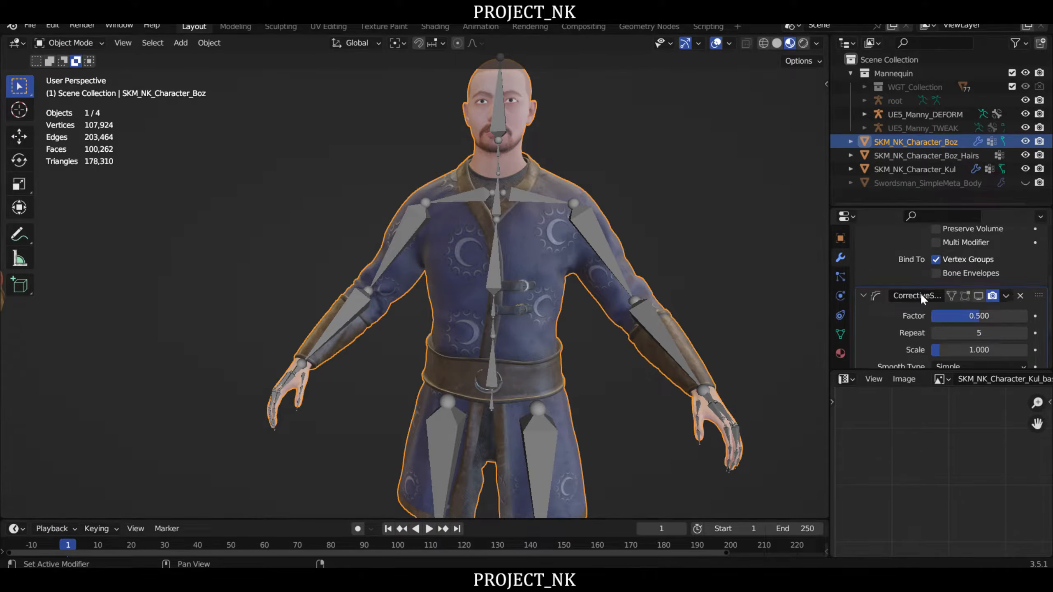
scroll(884, 312, down, 3)
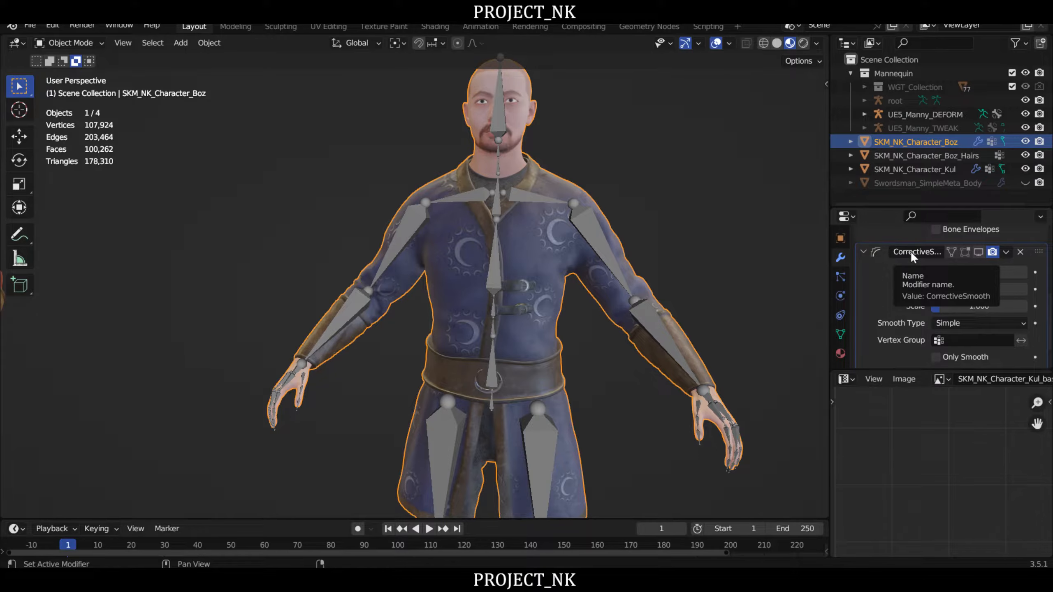
click(1020, 252)
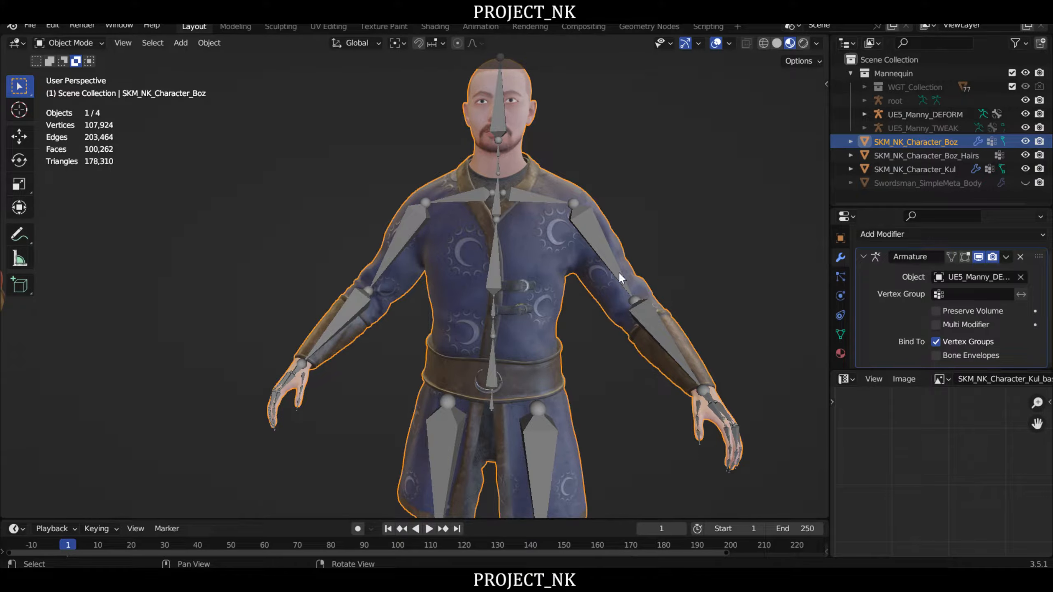
- Save the Blender file with the body and hair meshes still separate
middle_drag(613, 179, 607, 235)
scroll(572, 250, up, 2)
scroll(666, 239, down, 1)
middle_drag(678, 245, 668, 234)
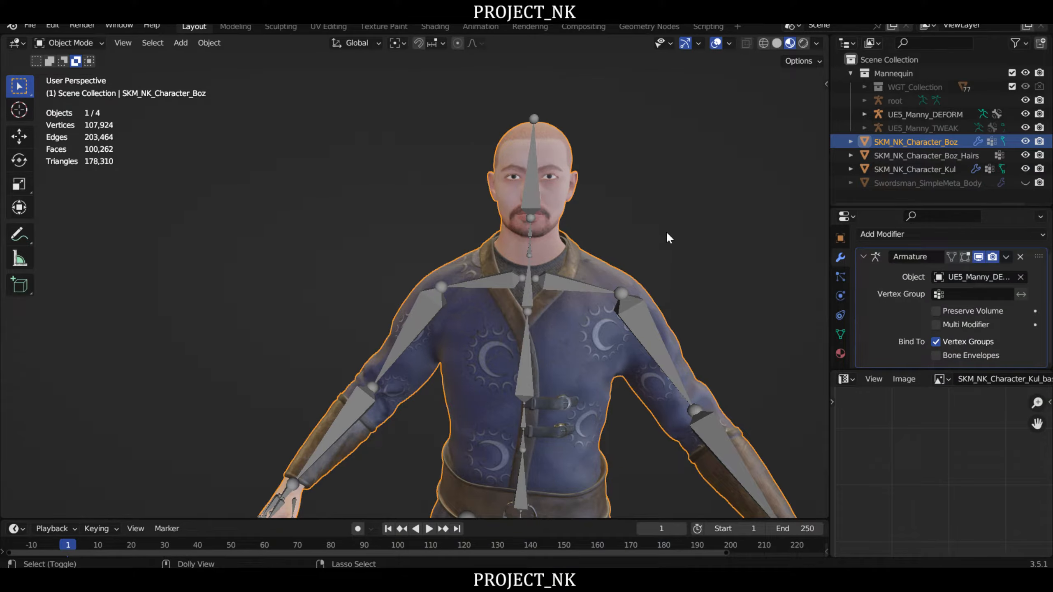
key(ctrl+o)
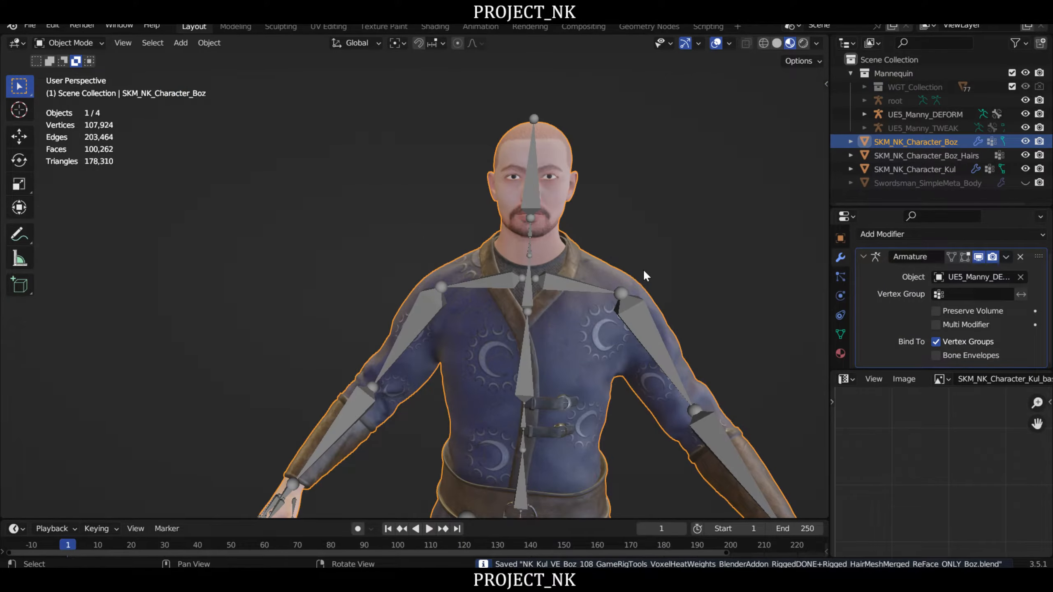
- Join SKM_NK_Character_Boz_Hairs into the SKM_NK_Character_Boz body mesh, with the body as the active object
middle_drag(633, 181, 607, 207)
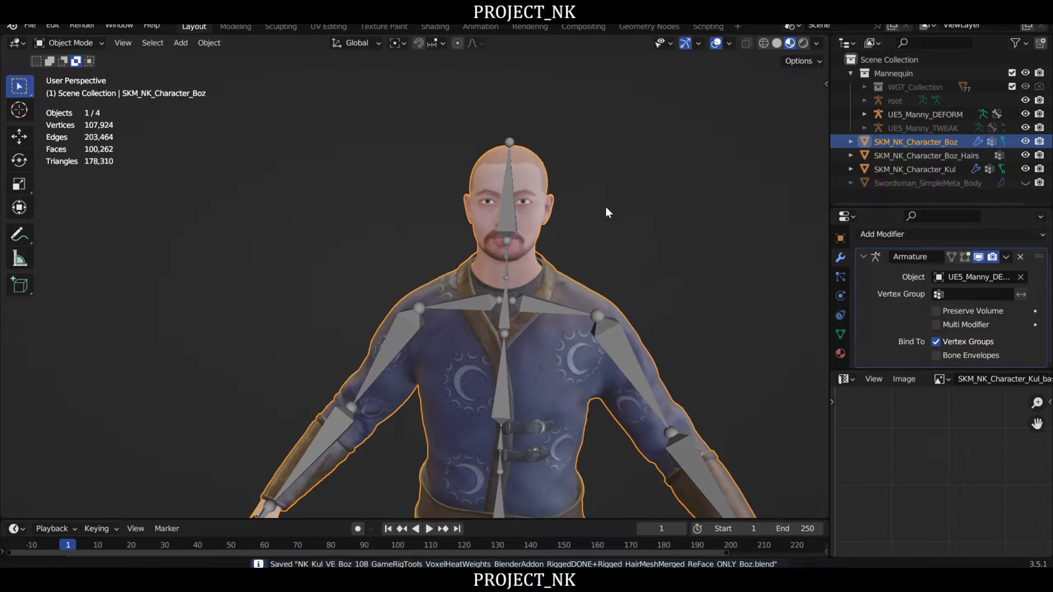
click(641, 197)
scroll(624, 251, up, 4)
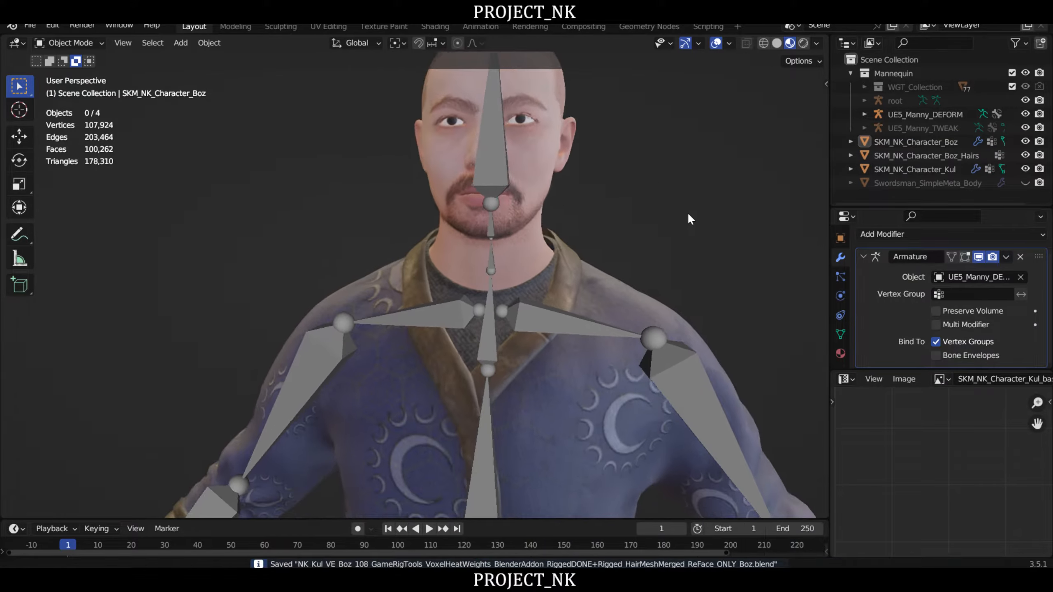
middle_drag(618, 199, 531, 200)
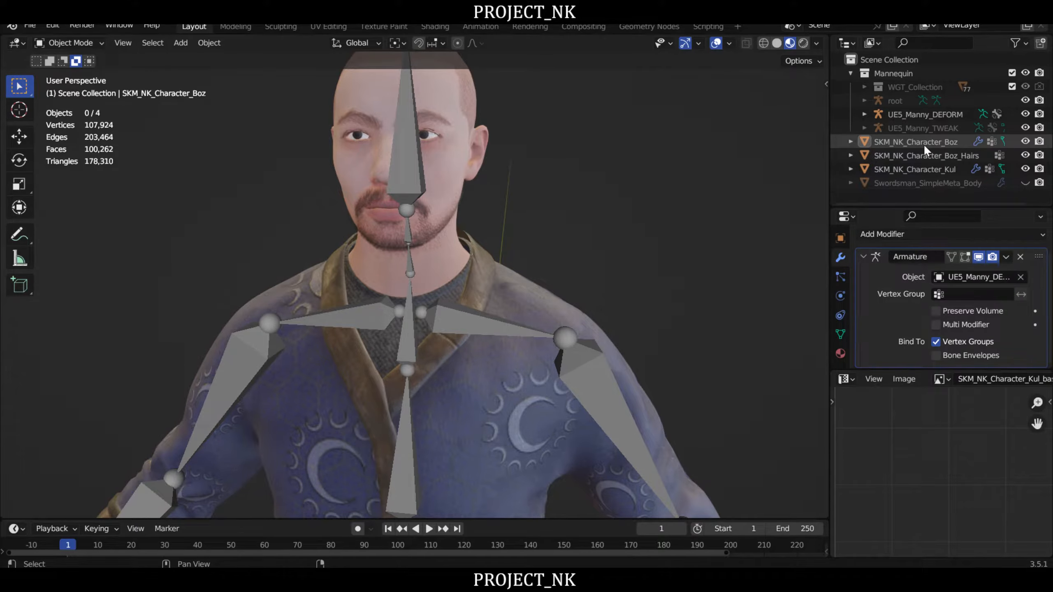
click(925, 156)
middle_drag(560, 220, 539, 158)
middle_drag(579, 227, 667, 218)
shift+click(513, 120)
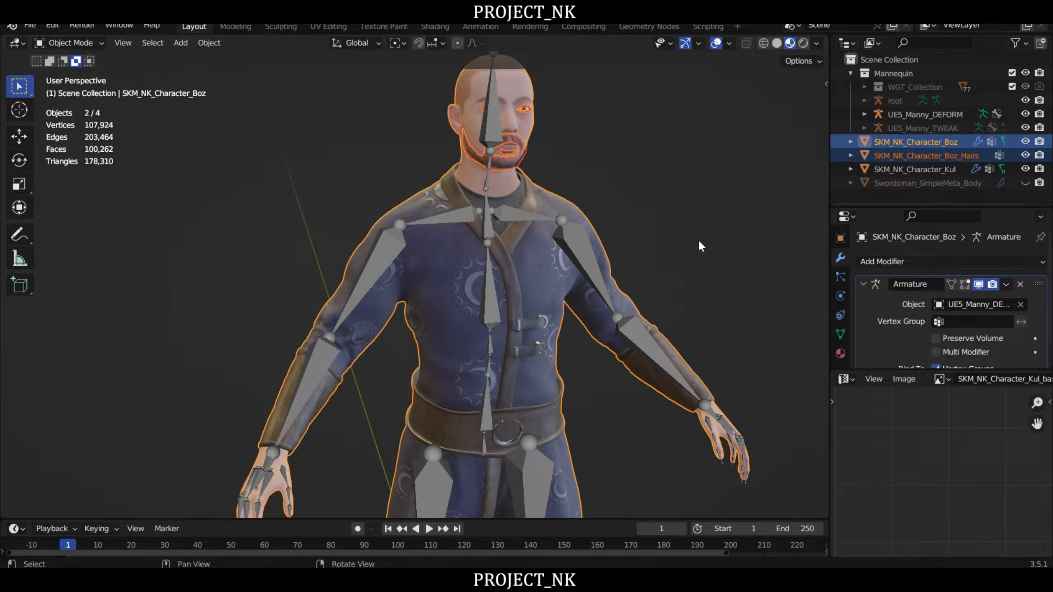
mouse_move(599, 157)
shift+middle_down()
mouse_move(603, 179)
mouse_move(604, 166)
shift+middle_up()
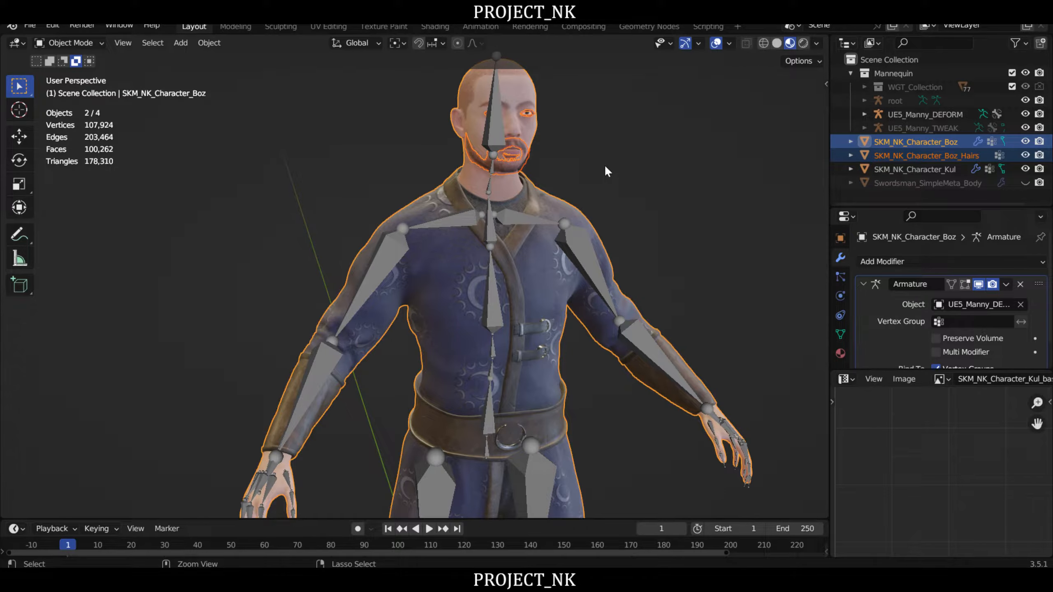
key(ctrl+j)
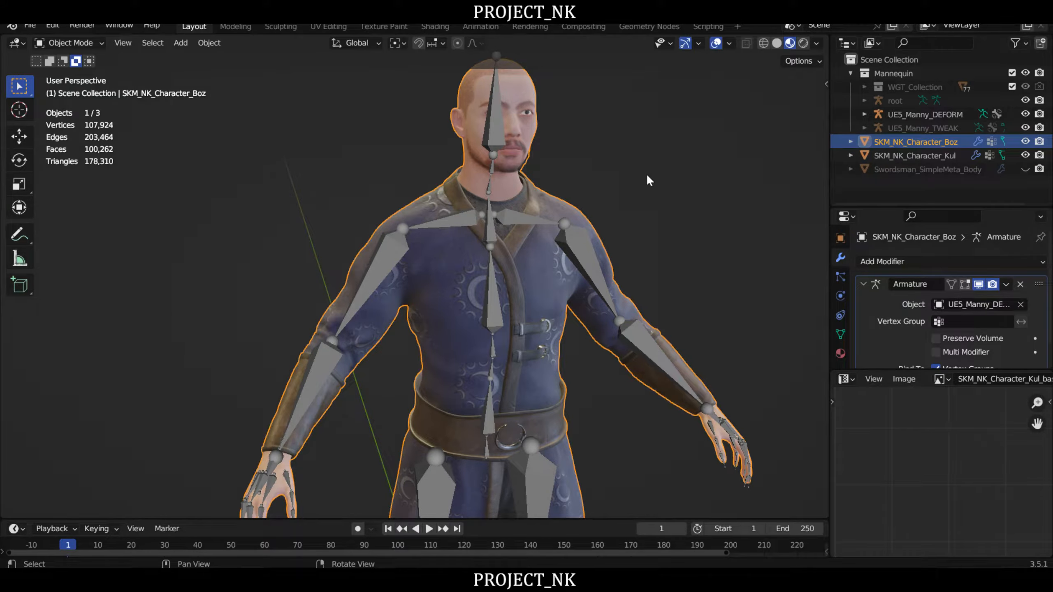
- Examine the merged mesh around the face and open its material slots
shift+middle_drag(647, 173, 586, 248)
scroll(638, 207, up, 4)
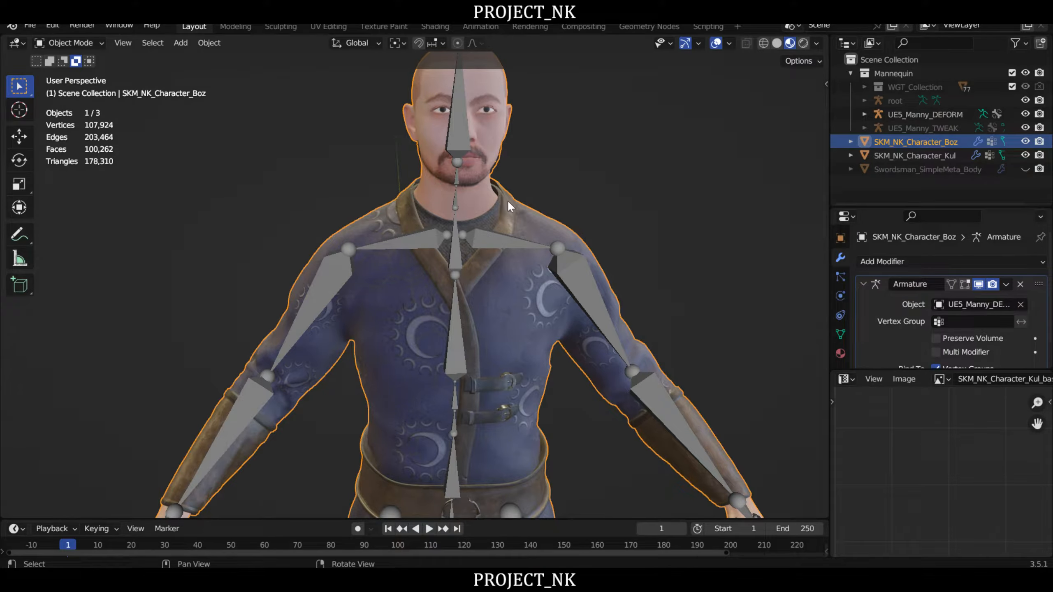
scroll(525, 200, down, 2)
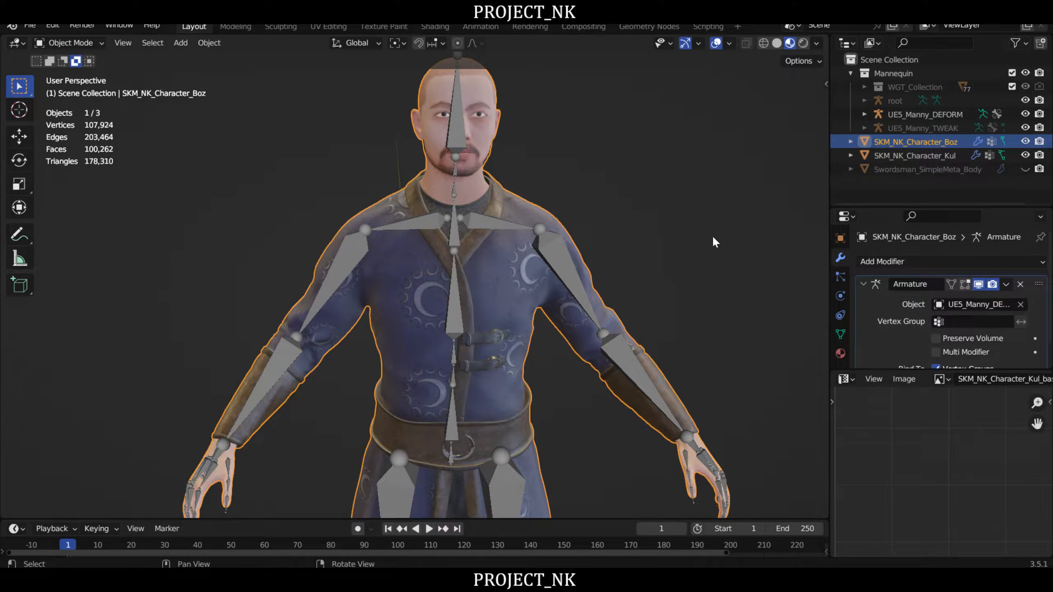
middle_drag(594, 183, 584, 233)
scroll(545, 229, up, 2)
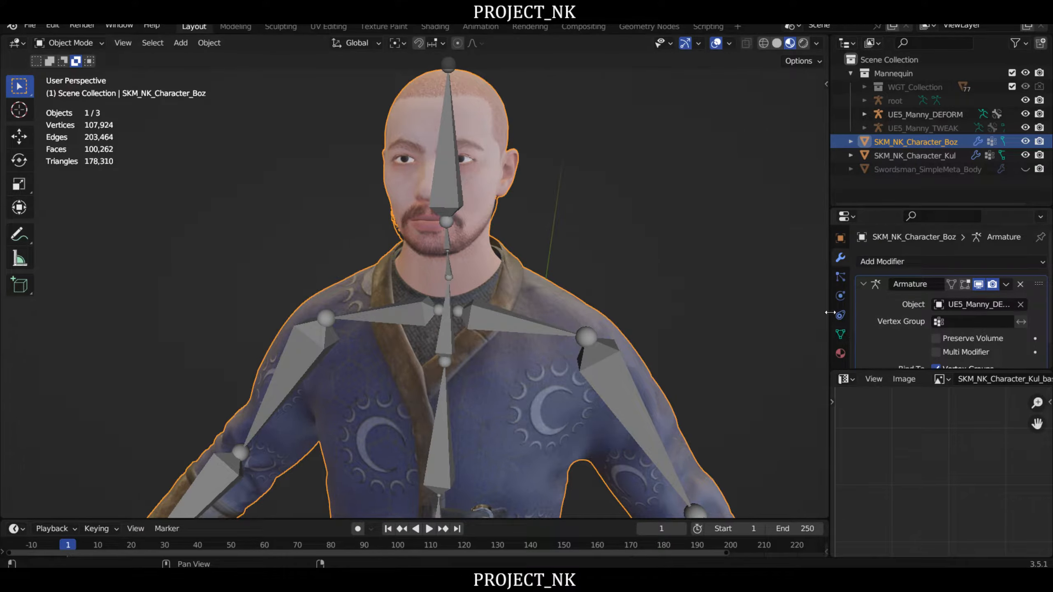
click(841, 353)
scroll(950, 301, down, 4)
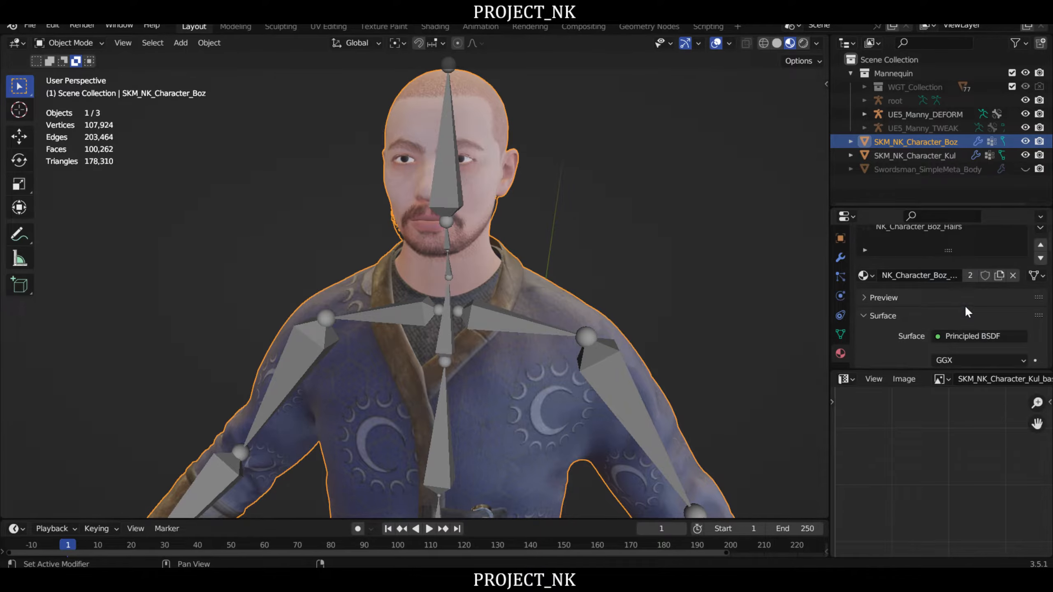
- Enter Edit Mode on SKM_NK_Character_Boz and clear the existing vertex selection
key(Tab)
scroll(544, 228, up, 4)
scroll(519, 216, down, 5)
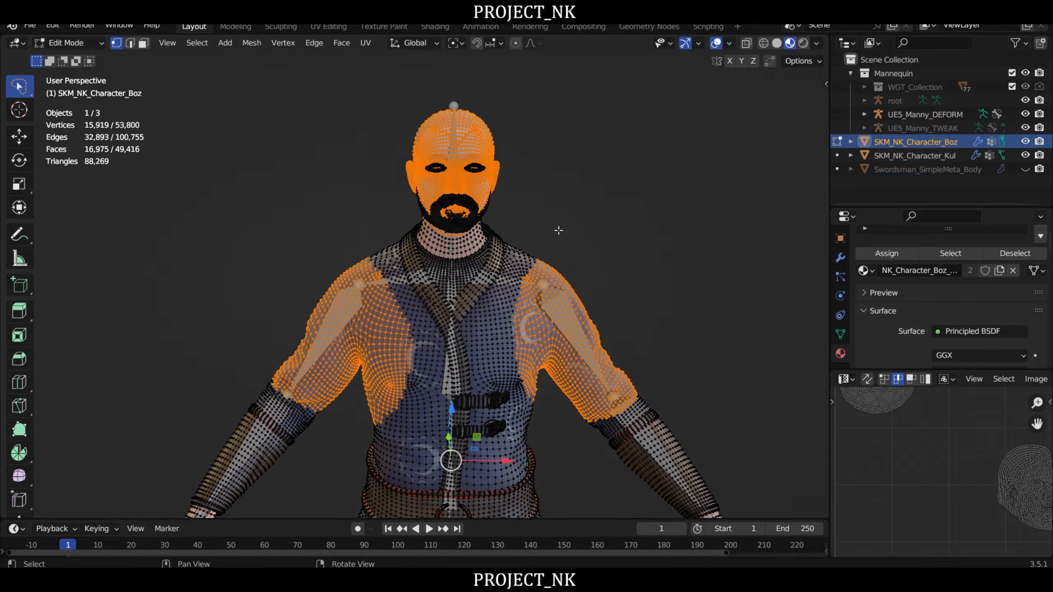
key(a)
key(alt+a)
scroll(639, 221, up, 1)
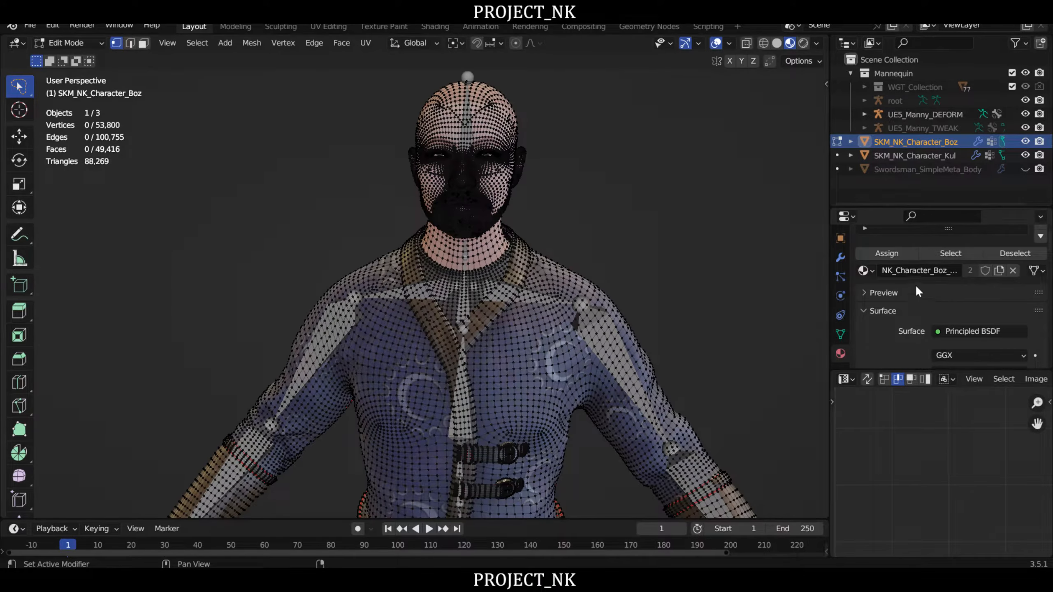
- Select all geometry assigned to the NK_Character_Boz_Hairs material and inspect the facial hair selection from several sides
scroll(915, 286, up, 5)
click(919, 292)
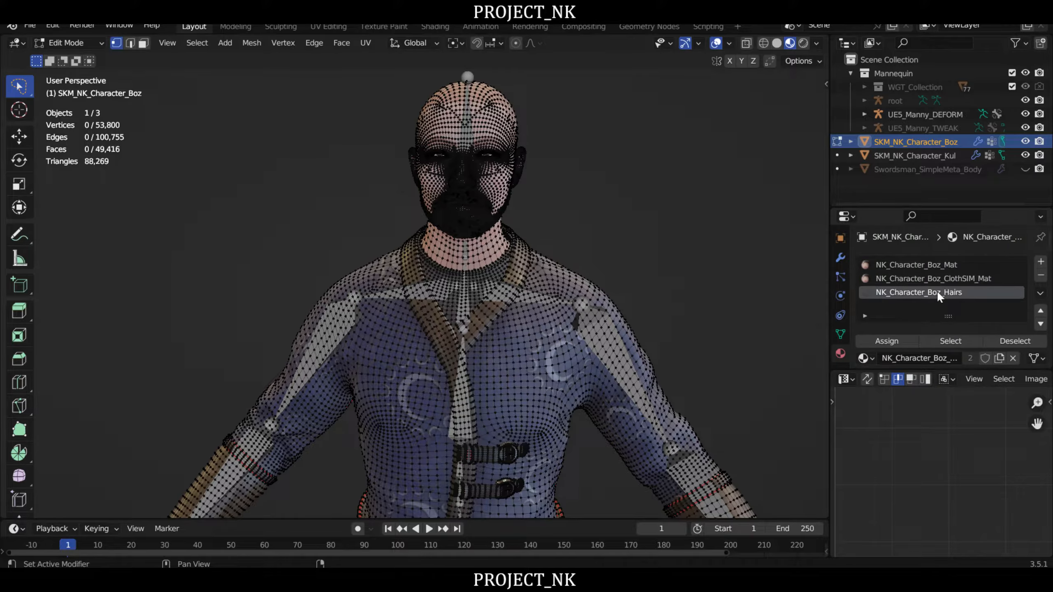
click(951, 341)
scroll(593, 217, up, 4)
middle_drag(568, 234, 767, 332)
right_drag(706, 268, 643, 260)
middle_drag(643, 260, 586, 257)
scroll(586, 257, down, 3)
right_drag(701, 267, 557, 268)
right_drag(379, 220, 408, 224)
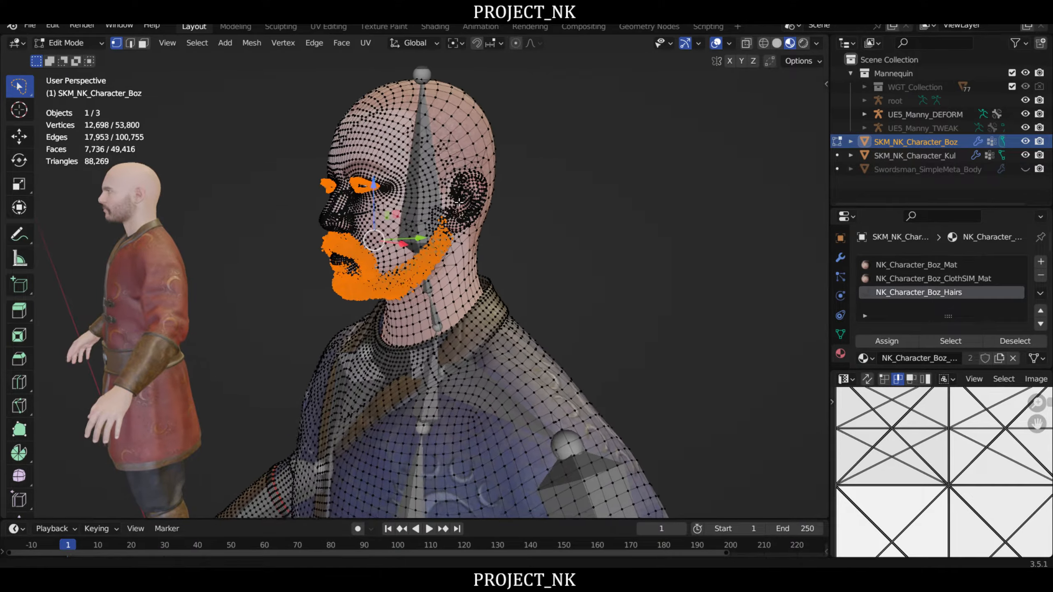
- Examine the selected facial hair and eyelash geometry on the face from the side and front
middle_drag(408, 224, 475, 218)
scroll(472, 218, up, 2)
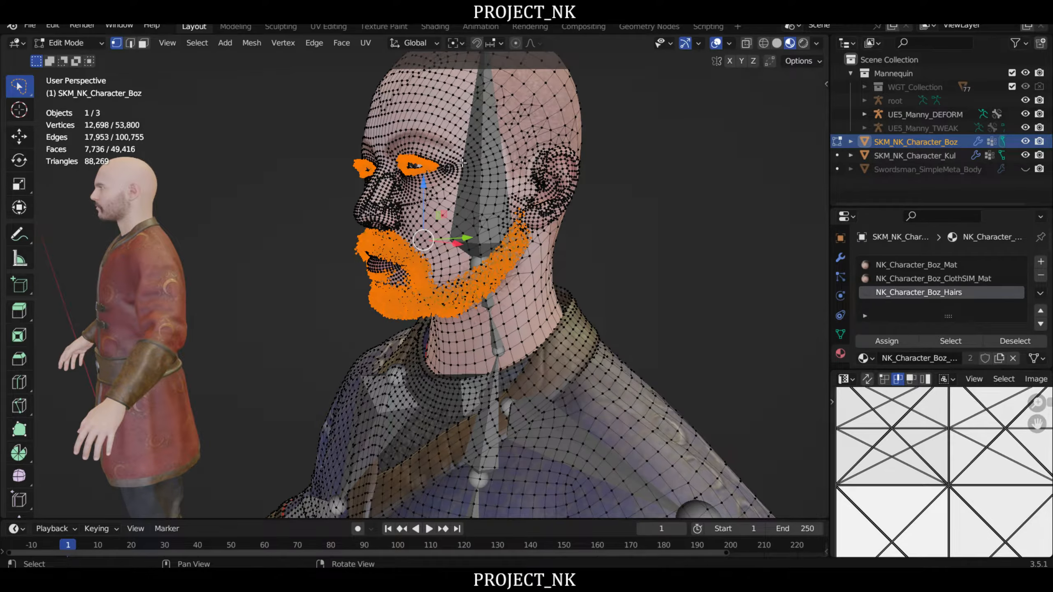
middle_drag(462, 163, 627, 246)
middle_drag(428, 241, 780, 242)
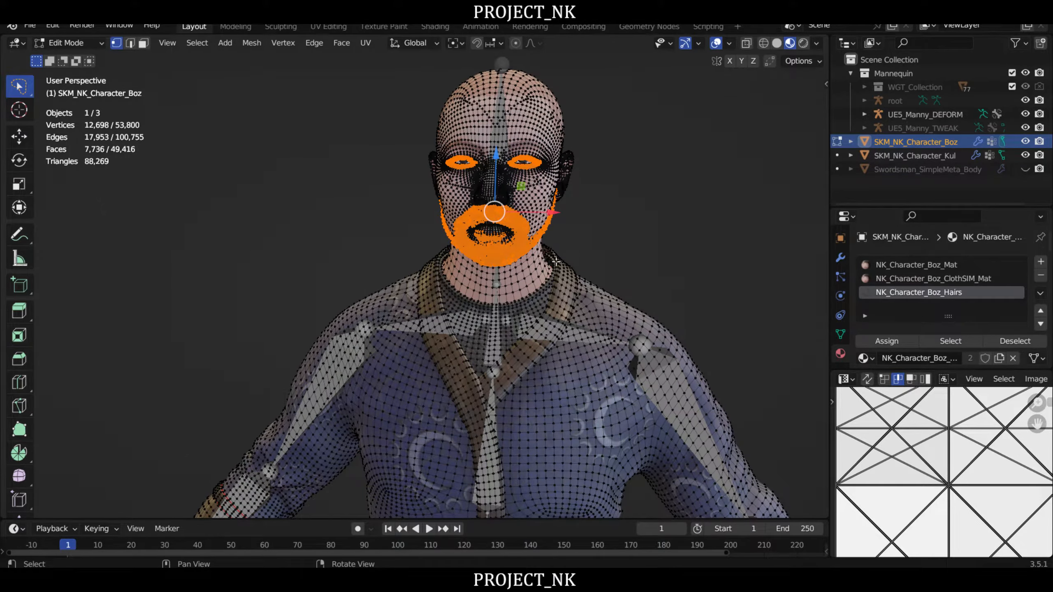
scroll(481, 215, up, 3)
middle_drag(629, 224, 400, 192)
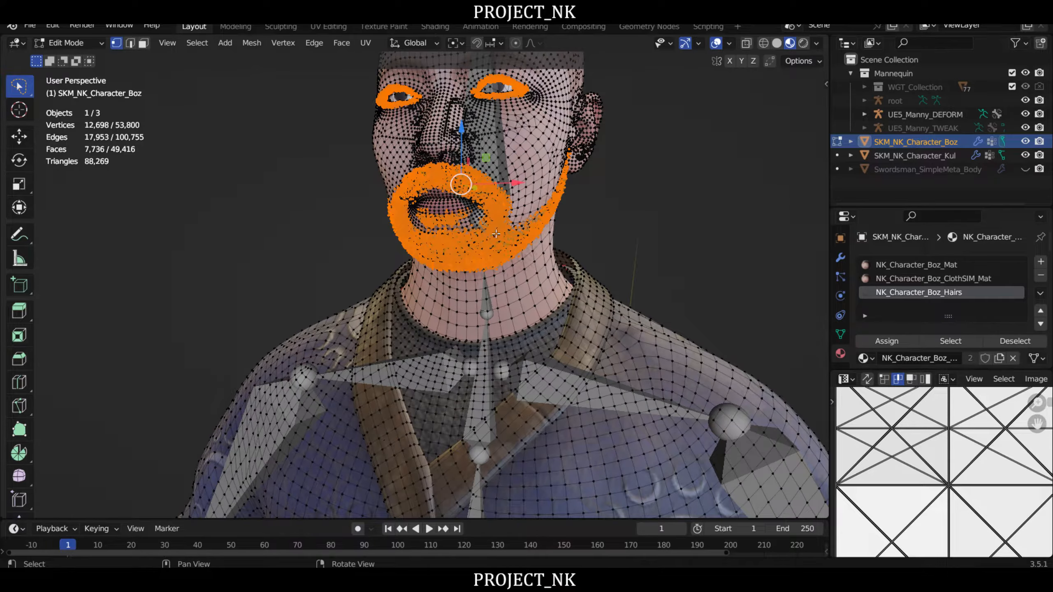
middle_drag(616, 206, 490, 200)
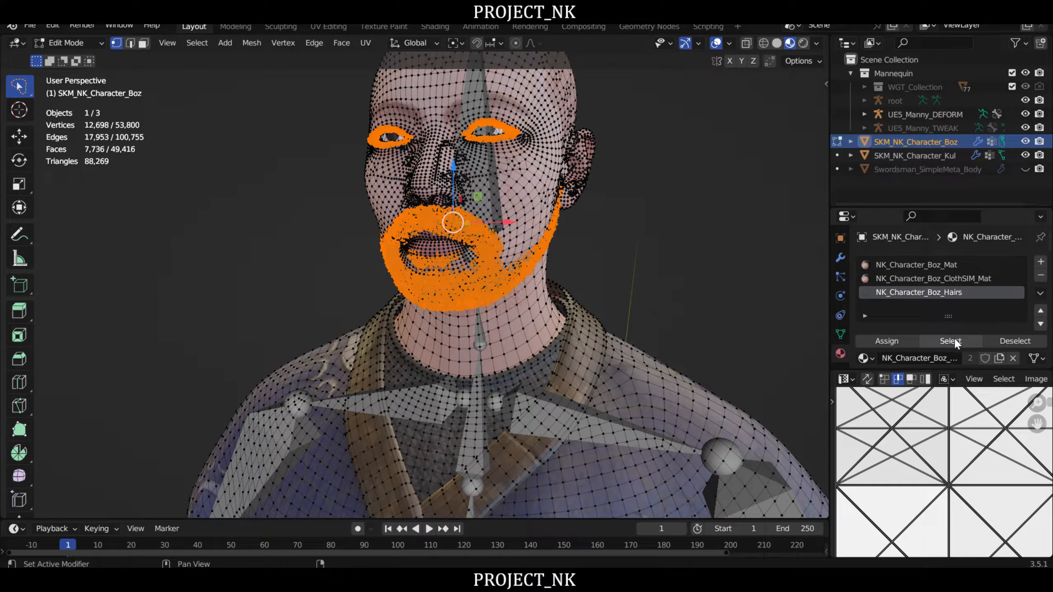
right_drag(565, 230, 596, 239)
scroll(596, 239, down, 3)
right_drag(706, 268, 646, 254)
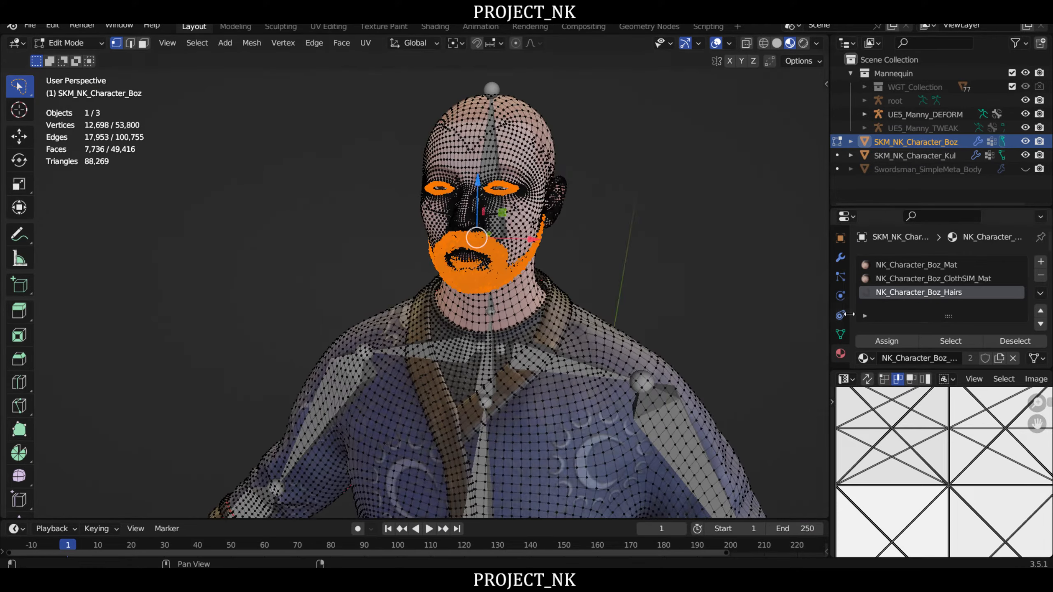
- Assign the selected facial hair vertices to the head vertex group with a weight of 1.000 and leave Edit Mode
click(840, 333)
scroll(915, 319, down, 4)
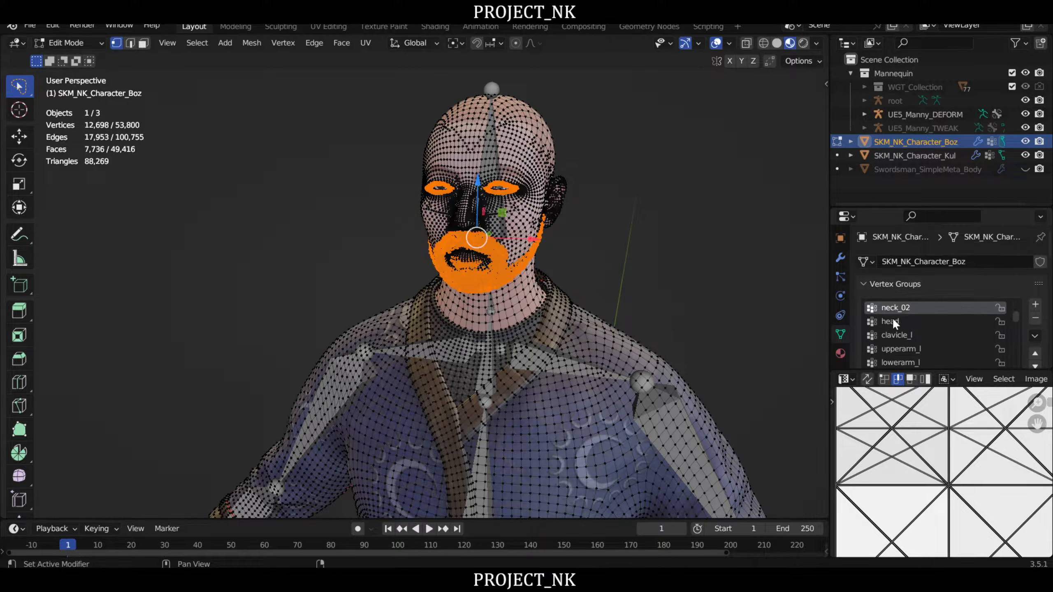
click(892, 318)
scroll(958, 326, down, 2)
scroll(956, 328, up, 2)
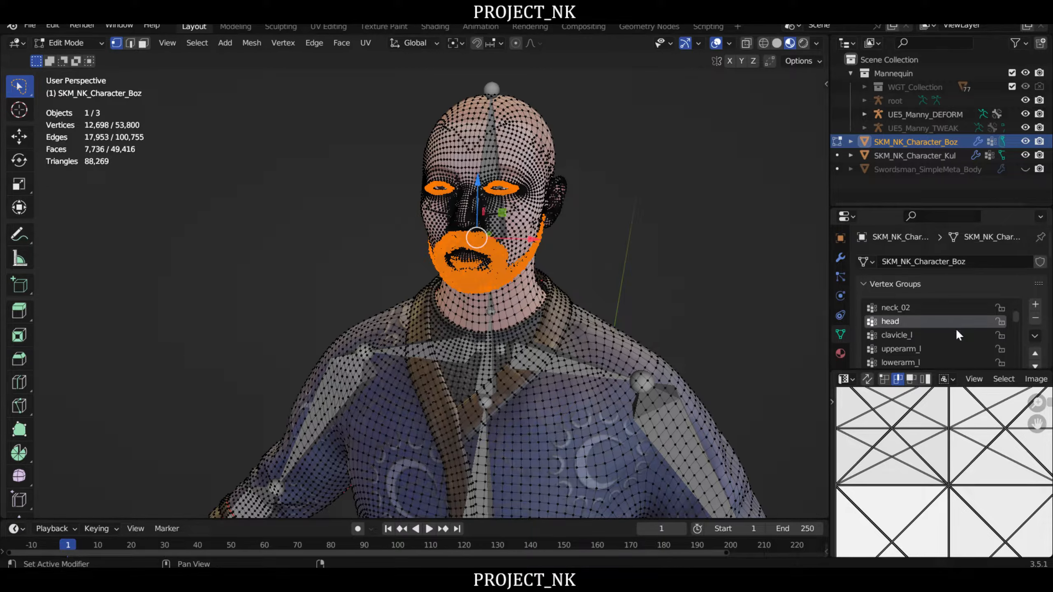
scroll(1033, 326, down, 3)
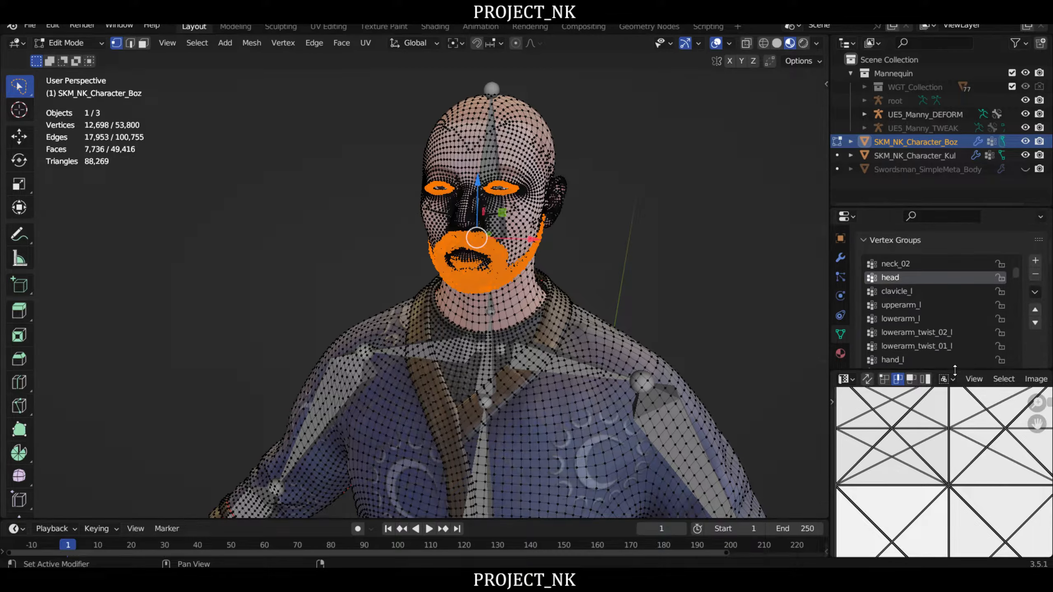
drag(955, 371, 954, 430)
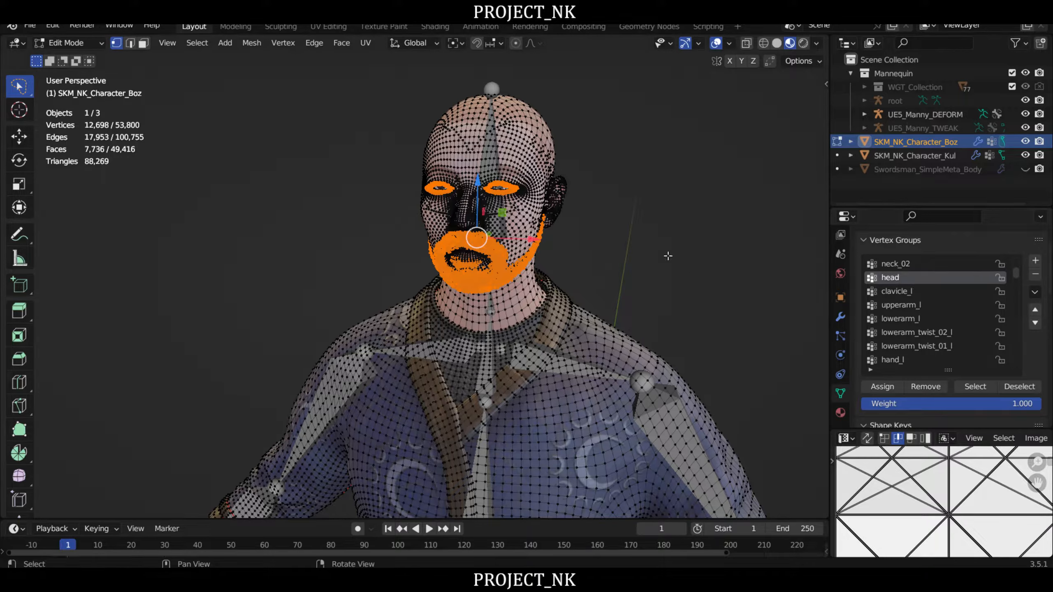
middle_drag(670, 254, 647, 235)
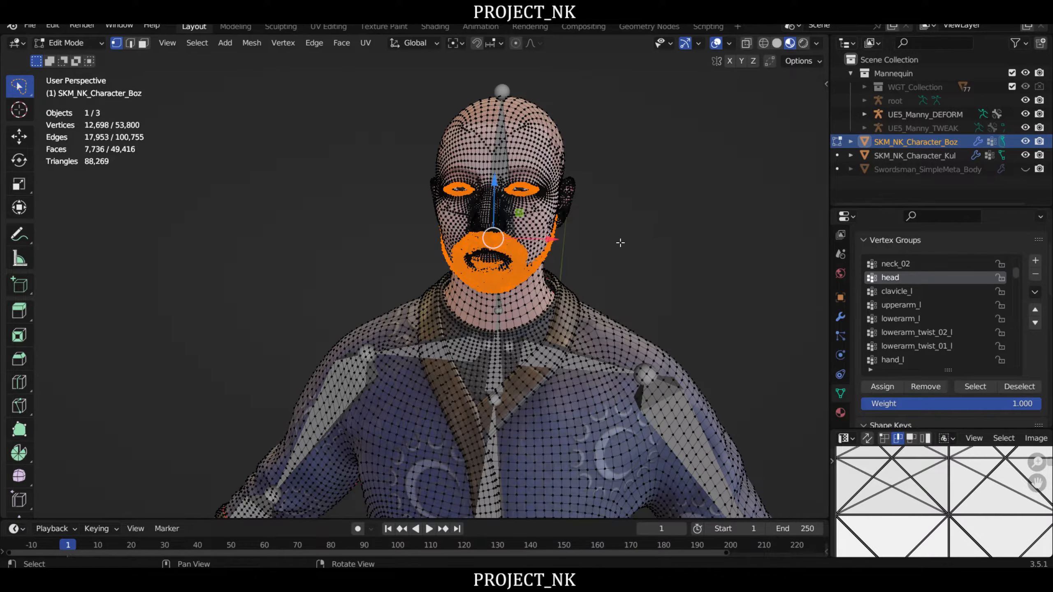
right_drag(668, 252, 617, 257)
key(Tab)
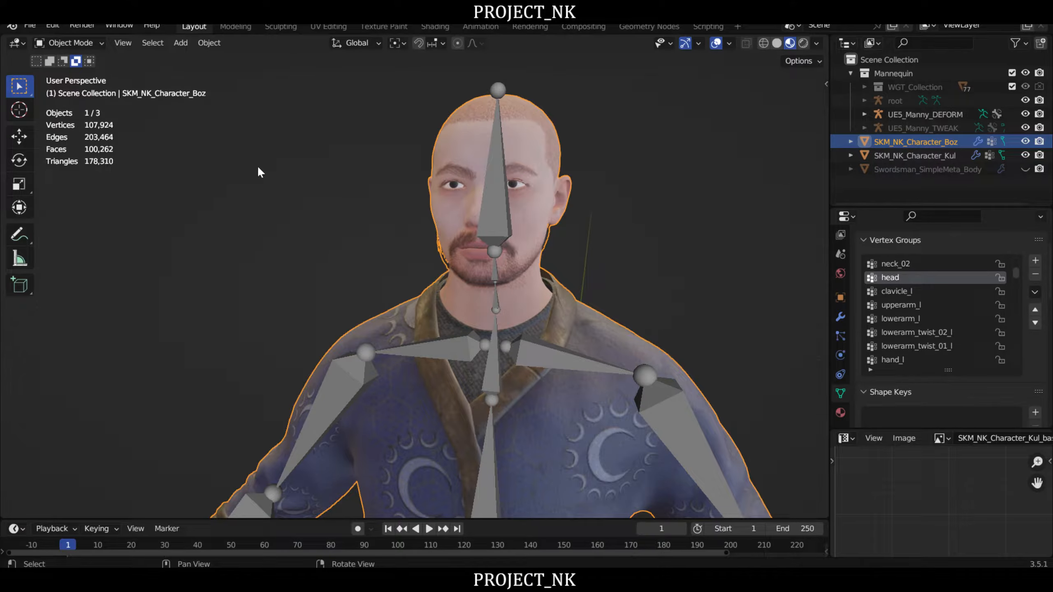
- Select the UE5_Manny_DEFORM armature in place of the mesh and switch it to Pose Mode
click(258, 167)
click(84, 43)
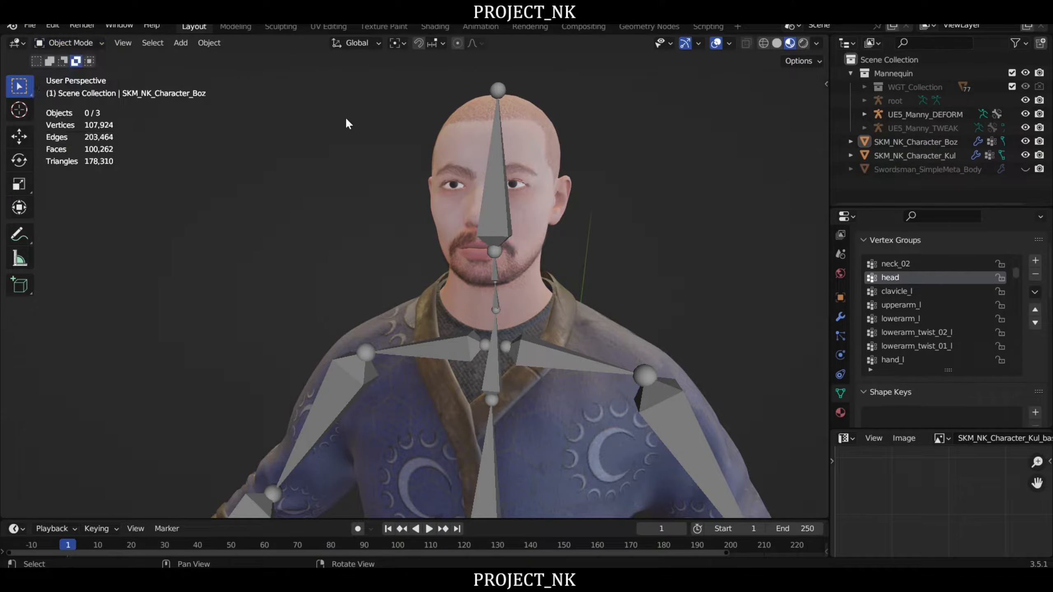
click(504, 135)
click(71, 41)
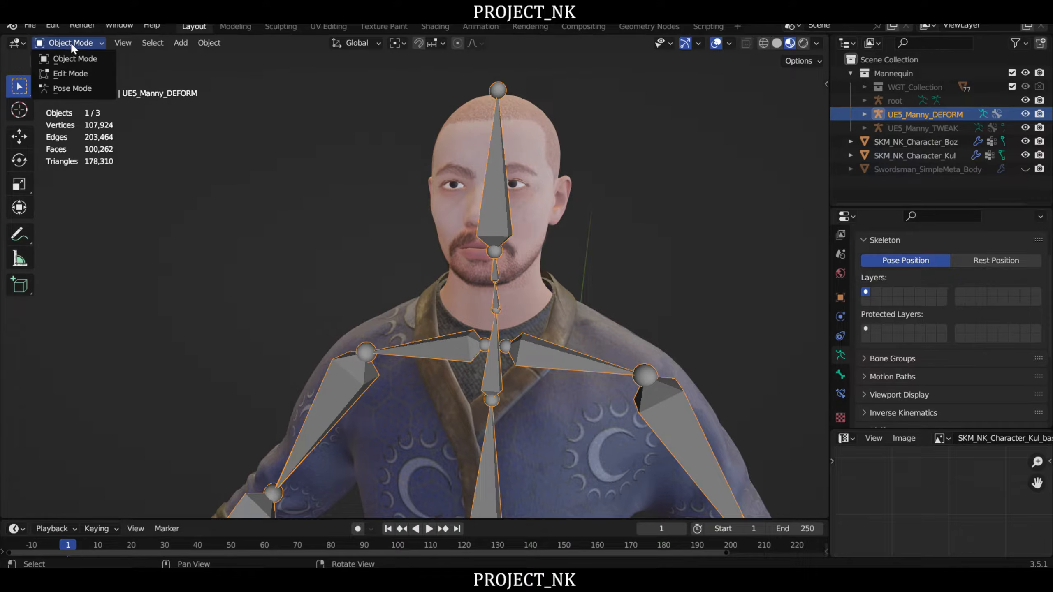
click(69, 88)
- Test the facial hair deformation by rotating the head bone in side and front views, cancelling each rotation
middle_drag(419, 166, 585, 181)
click(496, 198)
click(436, 199)
key(r)
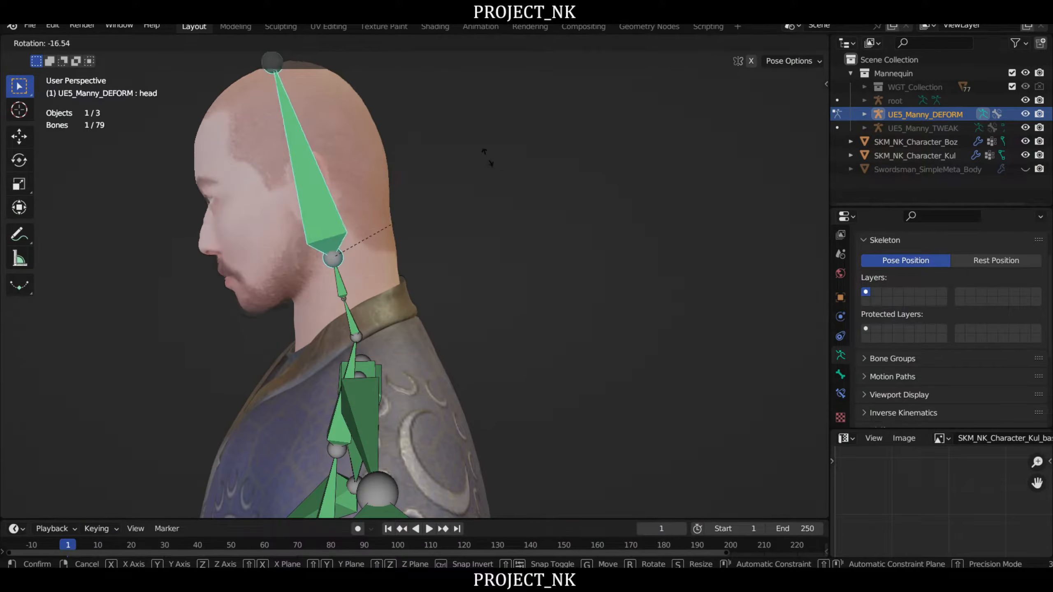
middle_drag(560, 292, 613, 139)
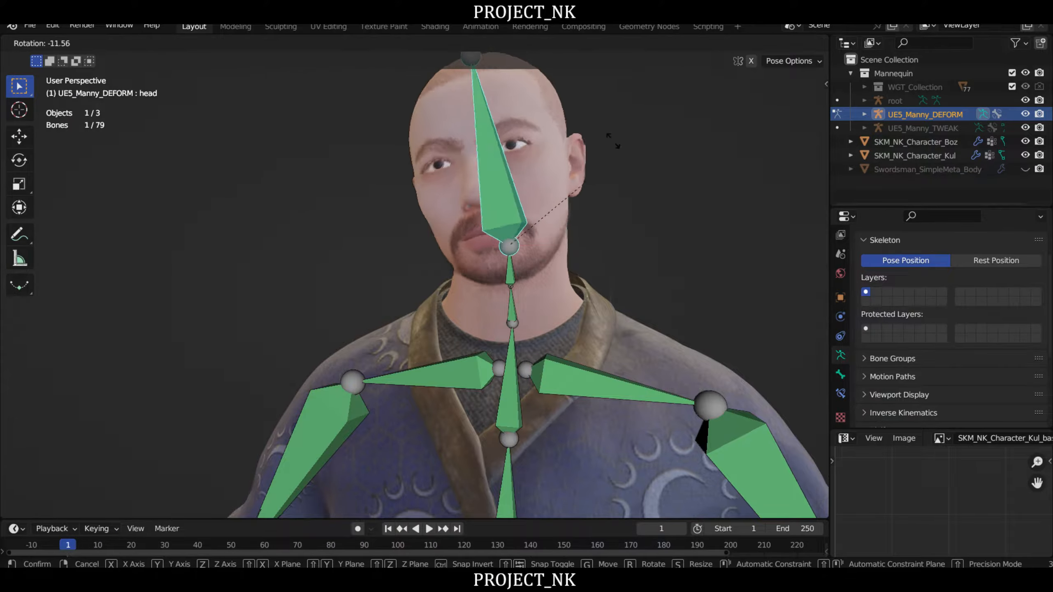
right_click(720, 232)
middle_drag(725, 226, 578, 194)
key(r)
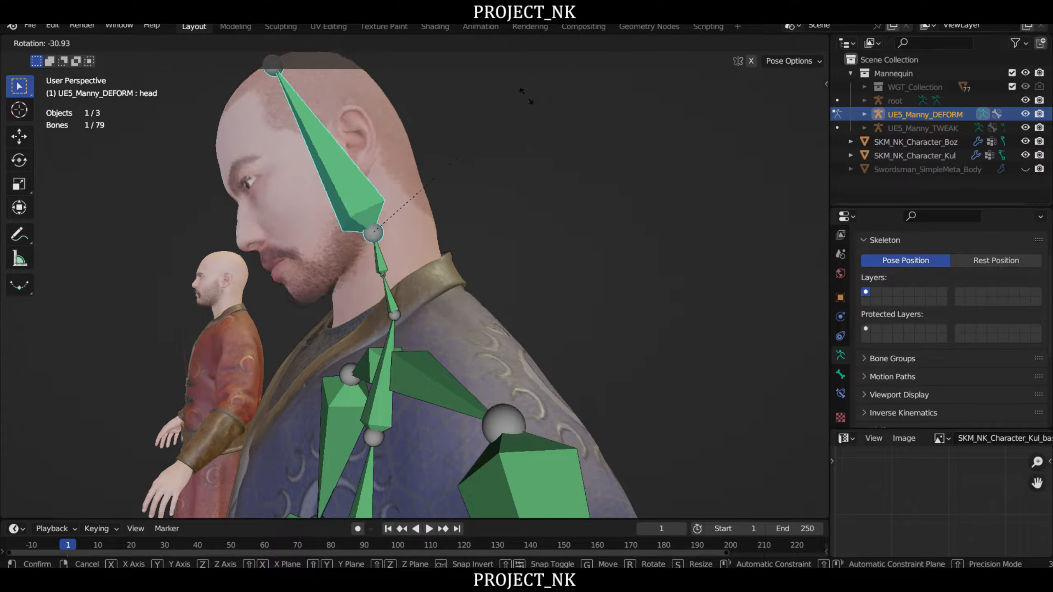
right_click(526, 101)
scroll(529, 189, down, 3)
right_drag(528, 190, 605, 197)
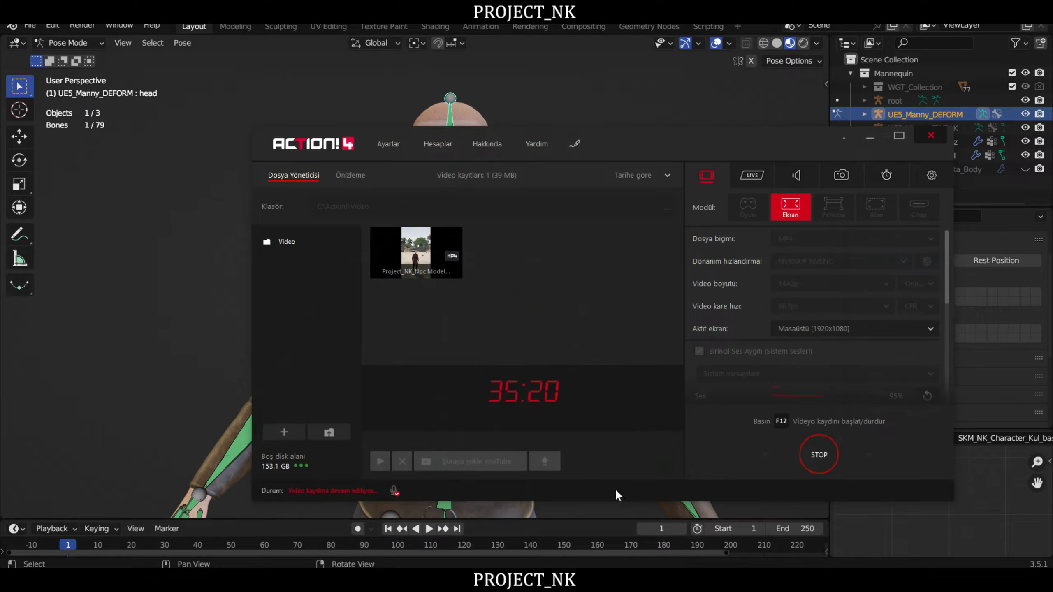
click(736, 587)
click(732, 585)
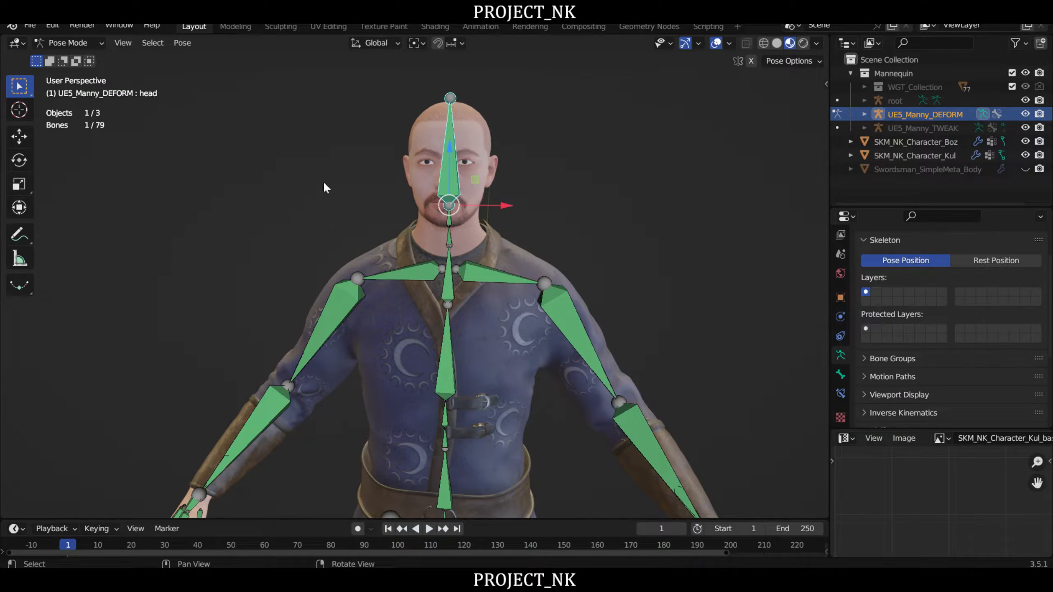
- Inspect the face and beard from both sides and test-rotate the head bone once more, cancelling the rotations
scroll(523, 288, up, 3)
right_drag(595, 334, 500, 308)
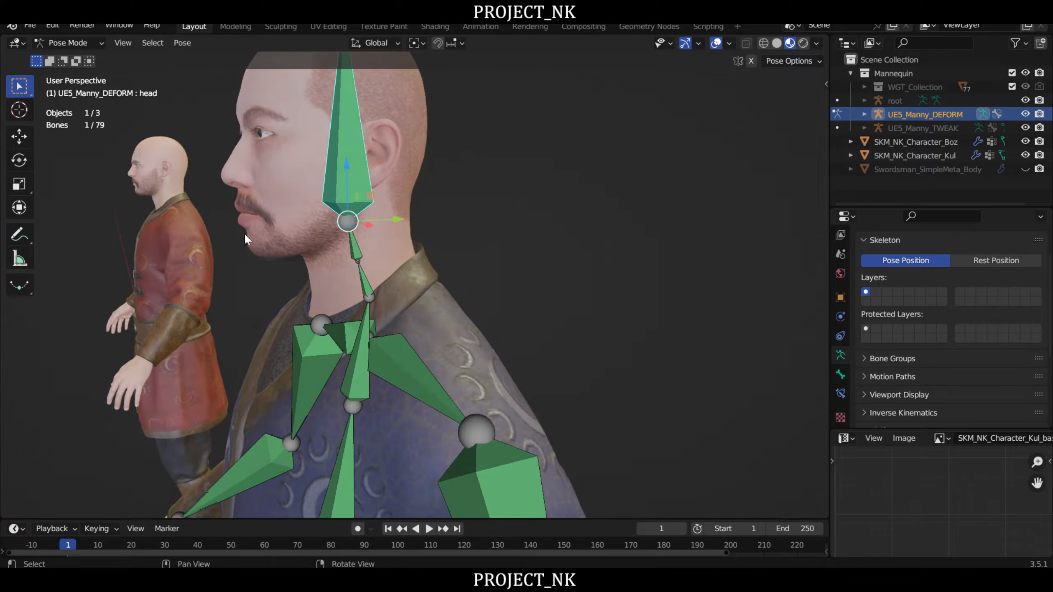
scroll(500, 308, up, 2)
middle_drag(500, 308, 622, 303)
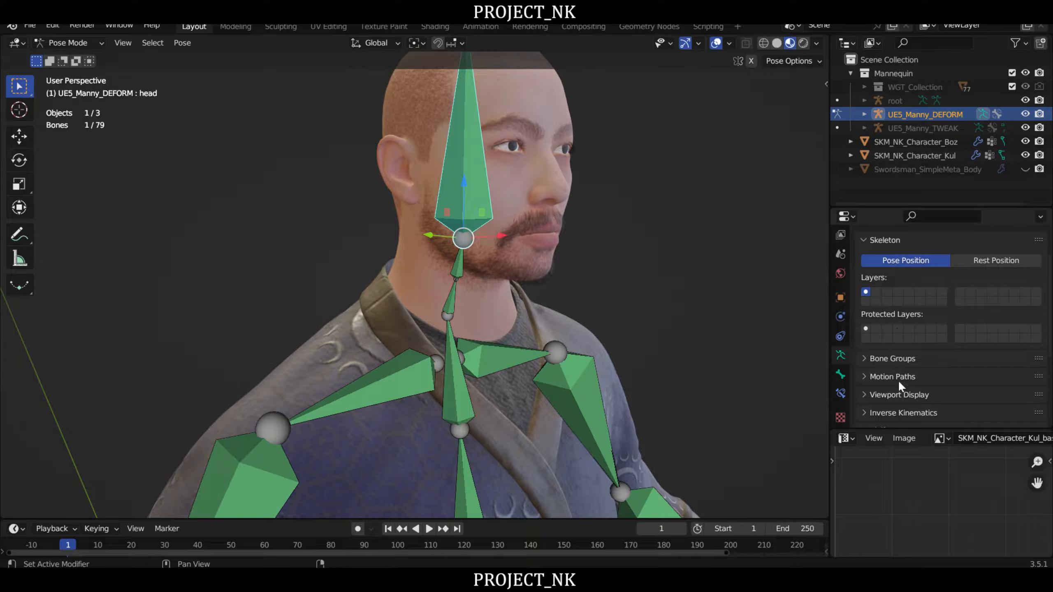
middle_drag(482, 311, 536, 260)
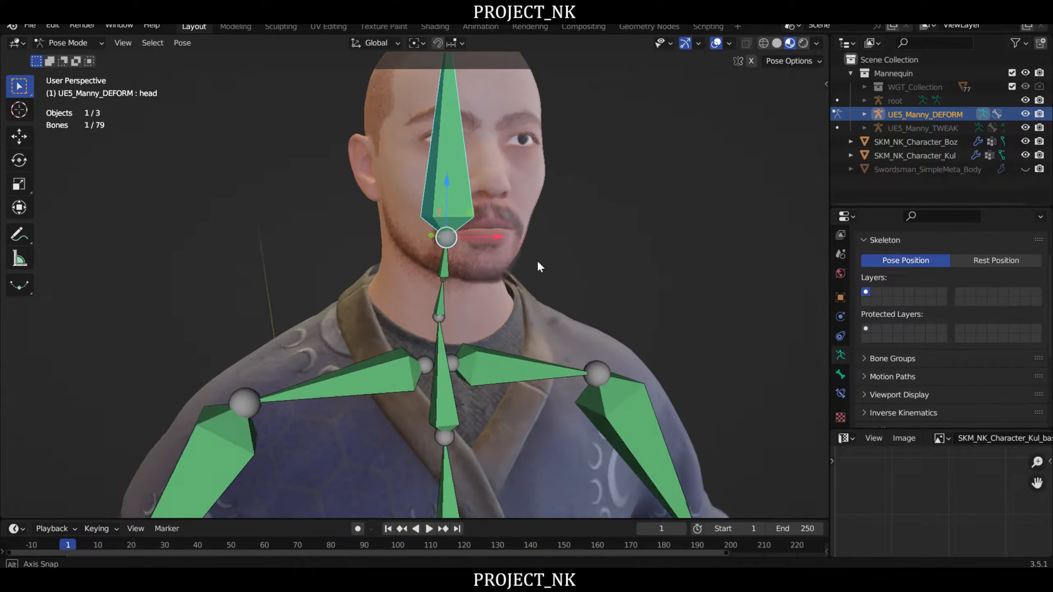
scroll(507, 253, down, 4)
middle_drag(620, 253, 377, 287)
key(r)
right_click(655, 232)
key(r)
key(Escape)
- Return the UE5_Manny_DEFORM armature to Object Mode and deselect everything
key(ctrl+Tab)
click(384, 187)
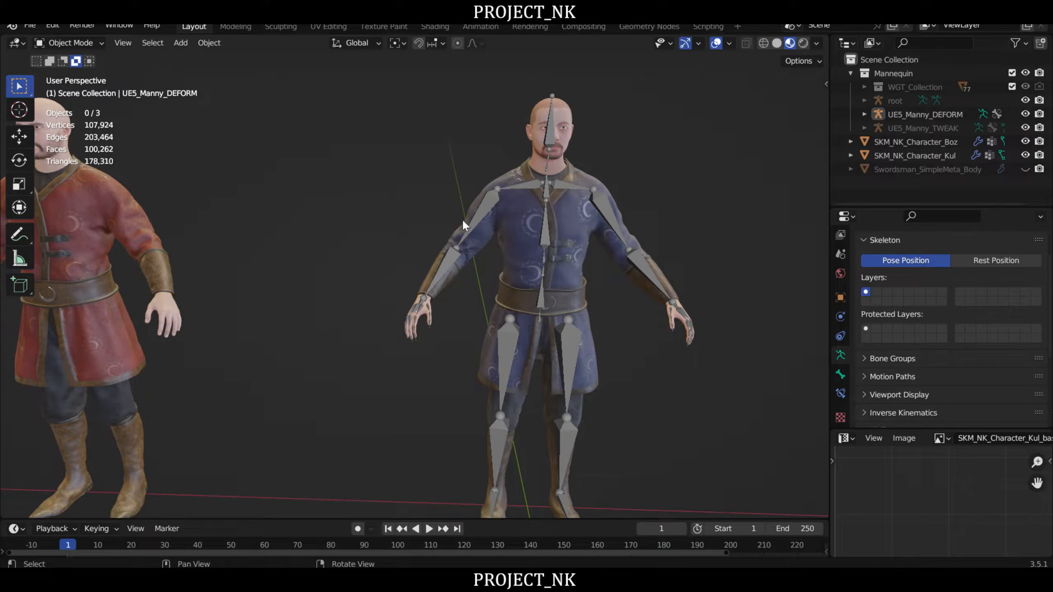
middle_drag(724, 154, 614, 179)
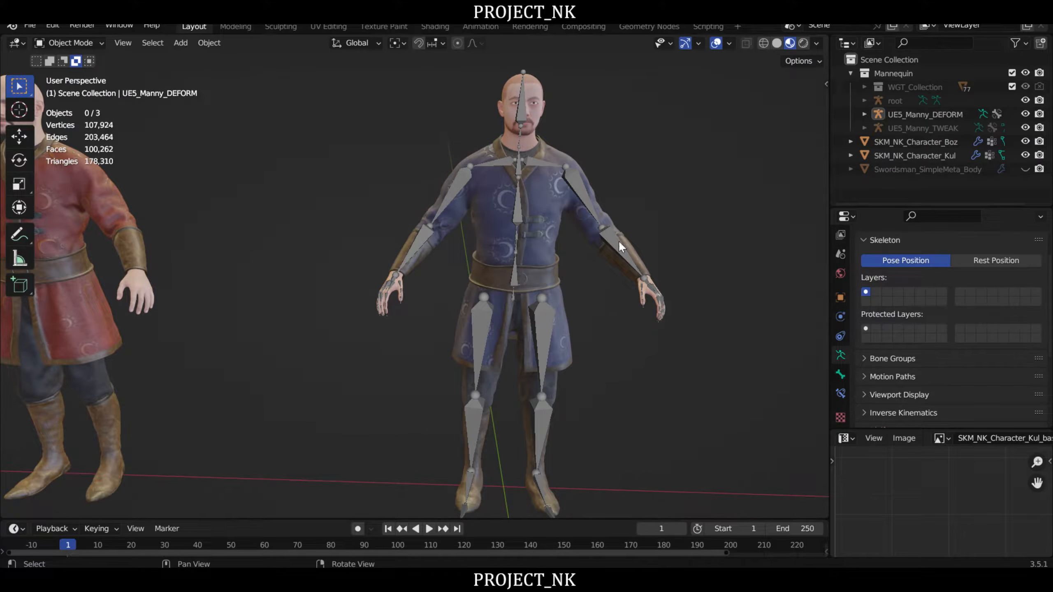
middle_drag(712, 172, 689, 189)
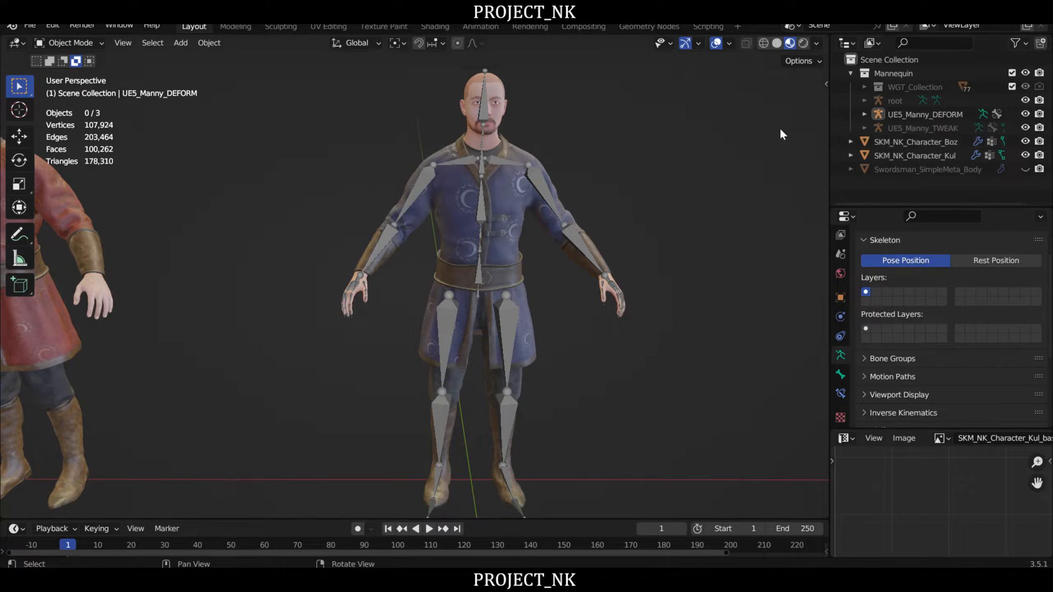
- Switch the characters' parent armature to the Unreal skeleton with the Game Rig Tool's Unreal 5 (Manny) module
key(n)
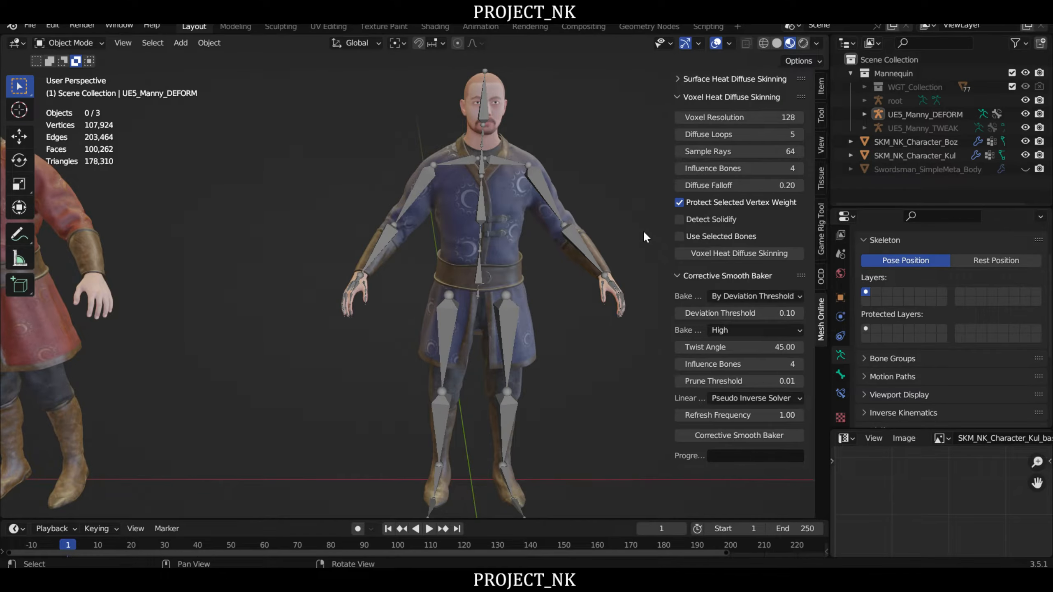
click(820, 222)
middle_drag(556, 168, 569, 189)
scroll(530, 184, up, 1)
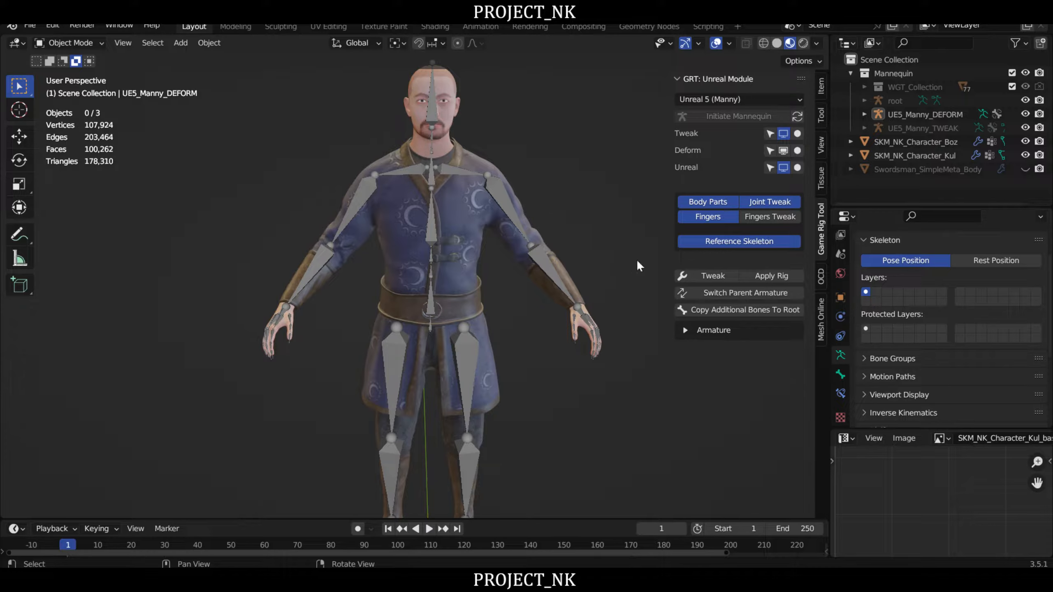
middle_drag(535, 216, 431, 262)
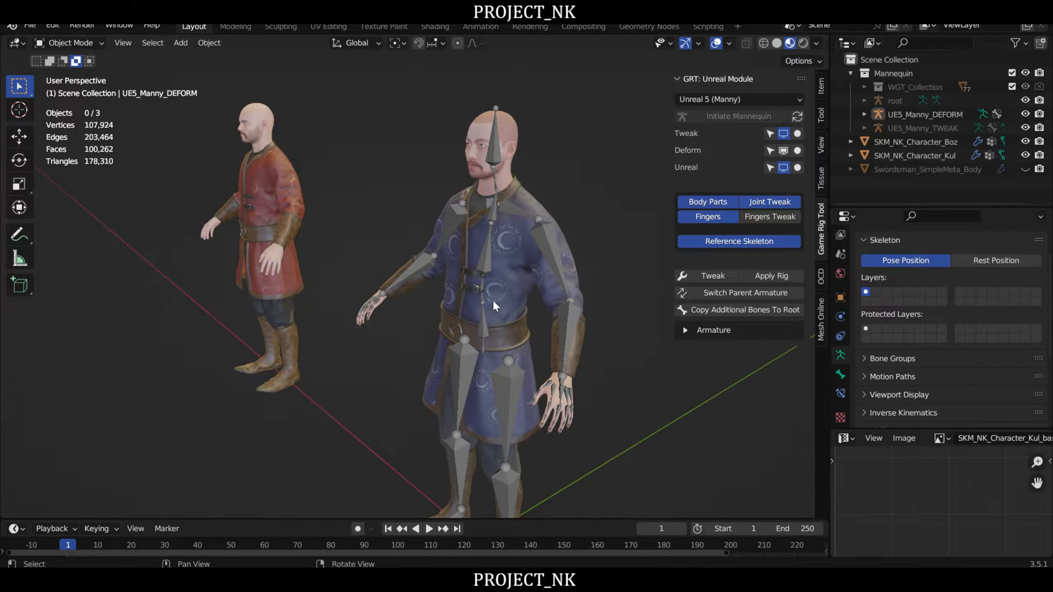
middle_drag(492, 300, 610, 266)
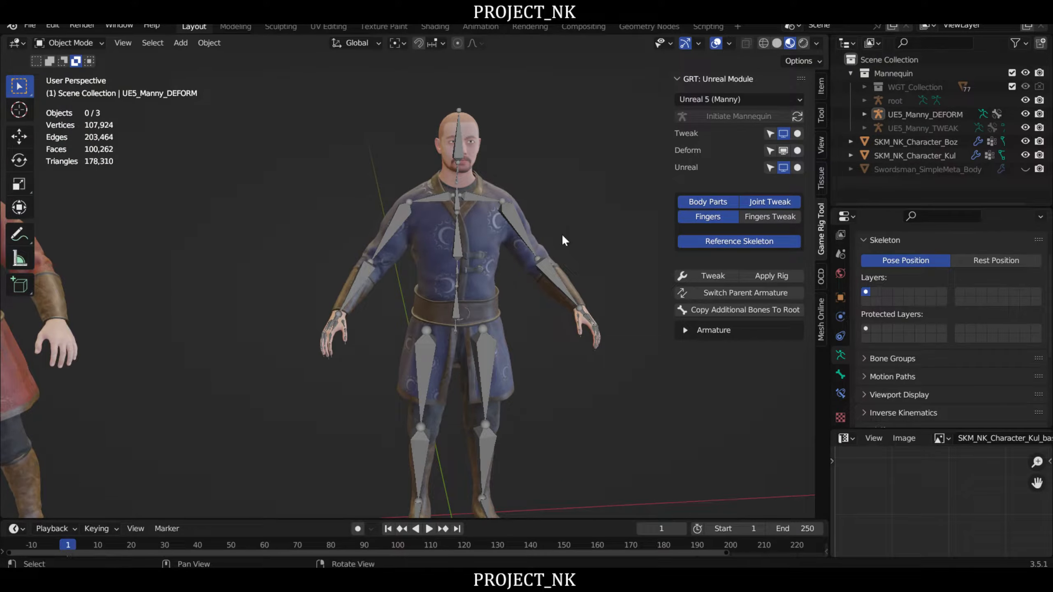
middle_drag(561, 234, 718, 284)
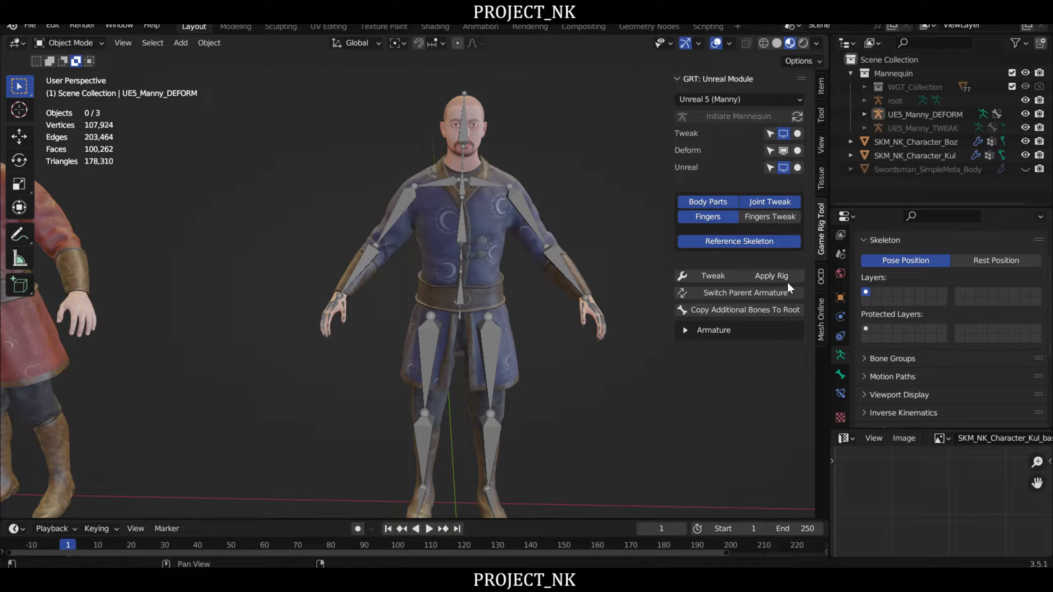
click(737, 291)
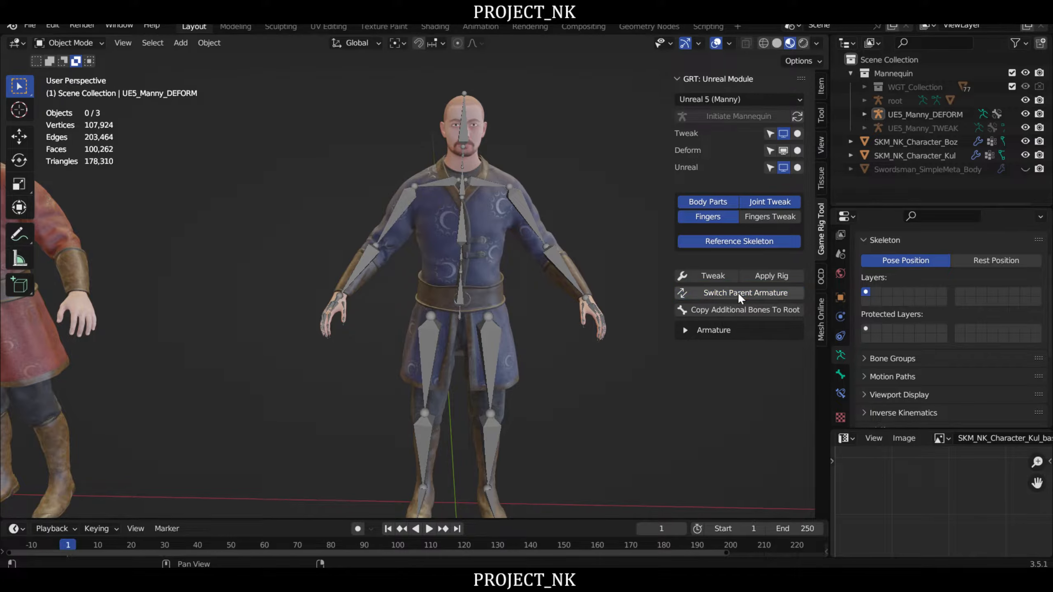
- Isolate the Unreal root skeleton so the Deform armature is hidden, and clear the selection
click(797, 171)
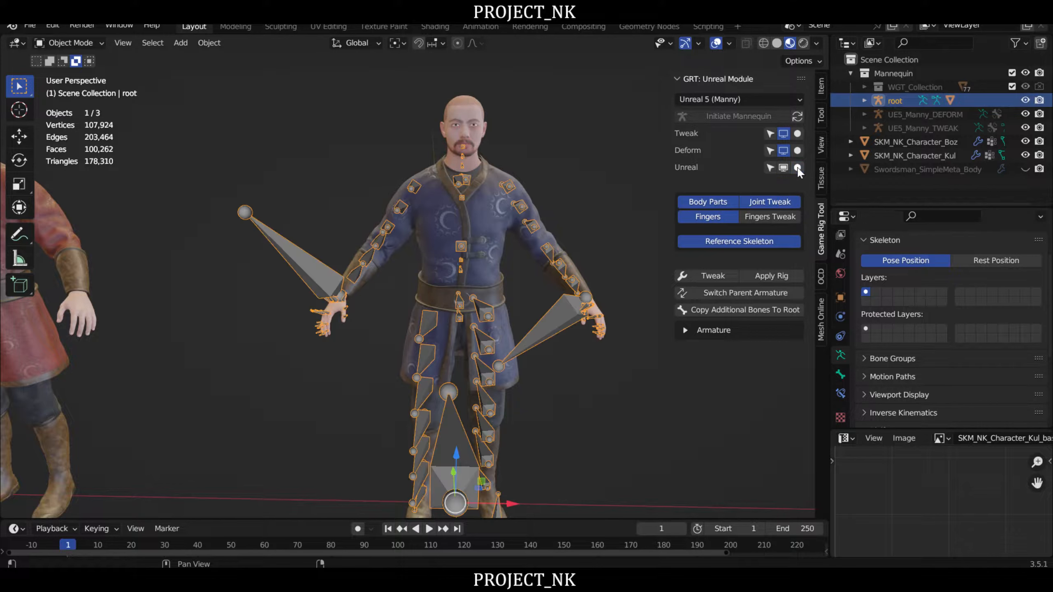
middle_drag(563, 209, 578, 148)
click(577, 148)
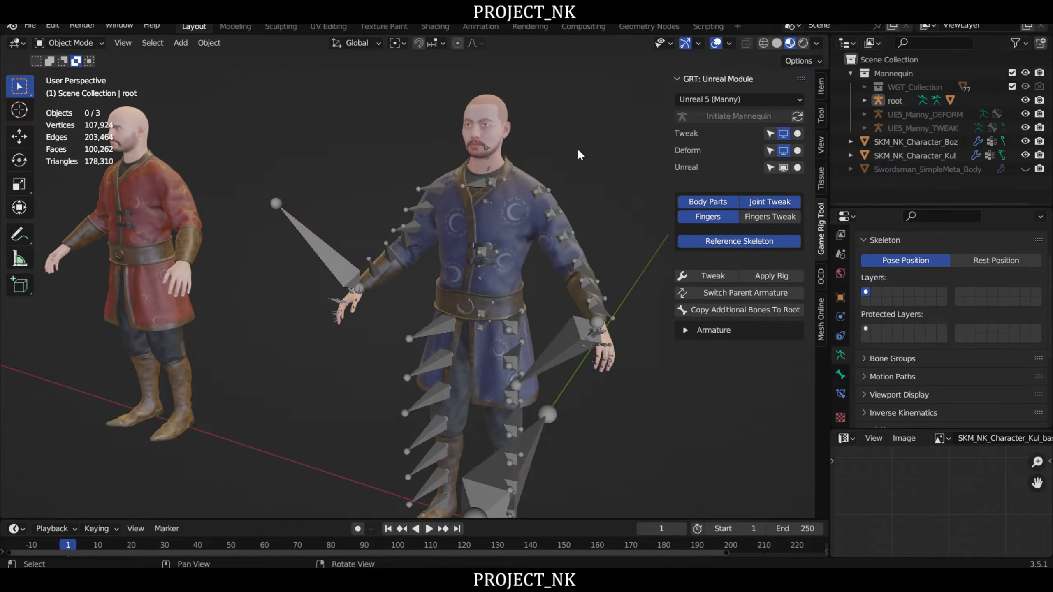
scroll(550, 156, up, 5)
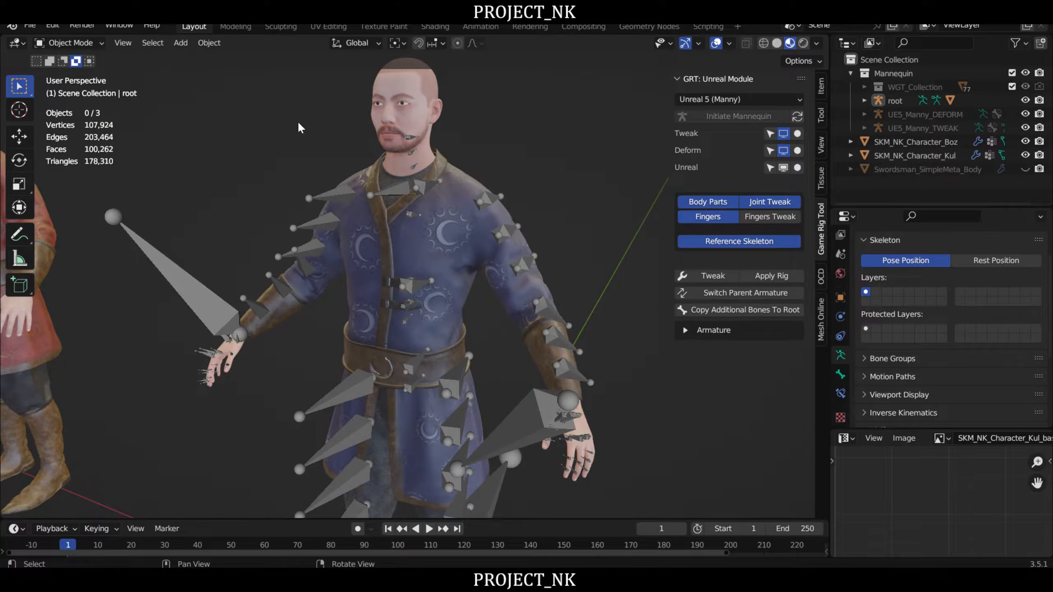
- Put the root skeleton in Pose Mode and test-rotate the left upper arm bone, cancelling the rotation
click(489, 198)
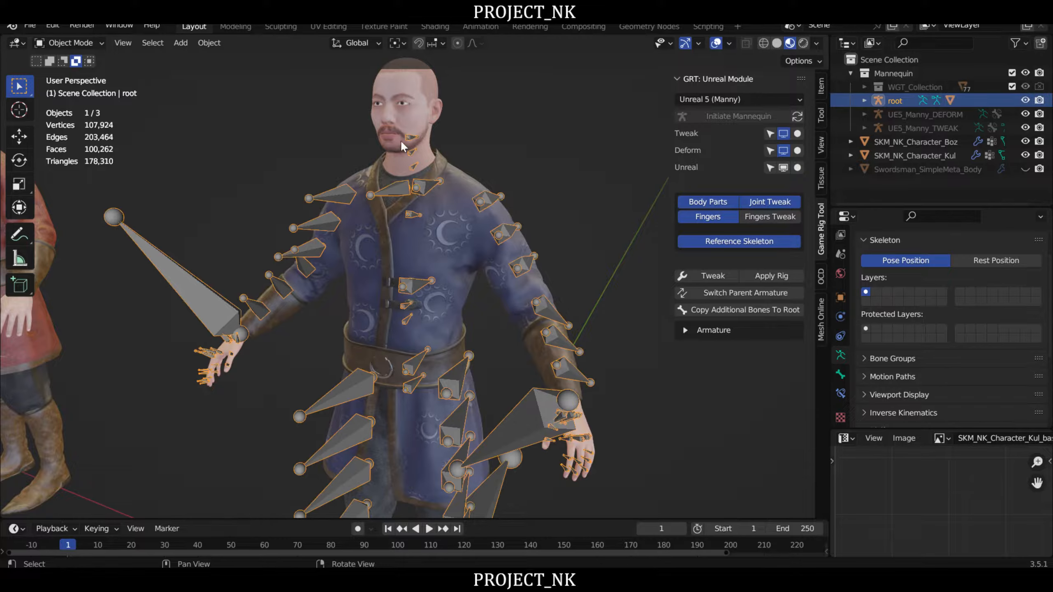
click(74, 44)
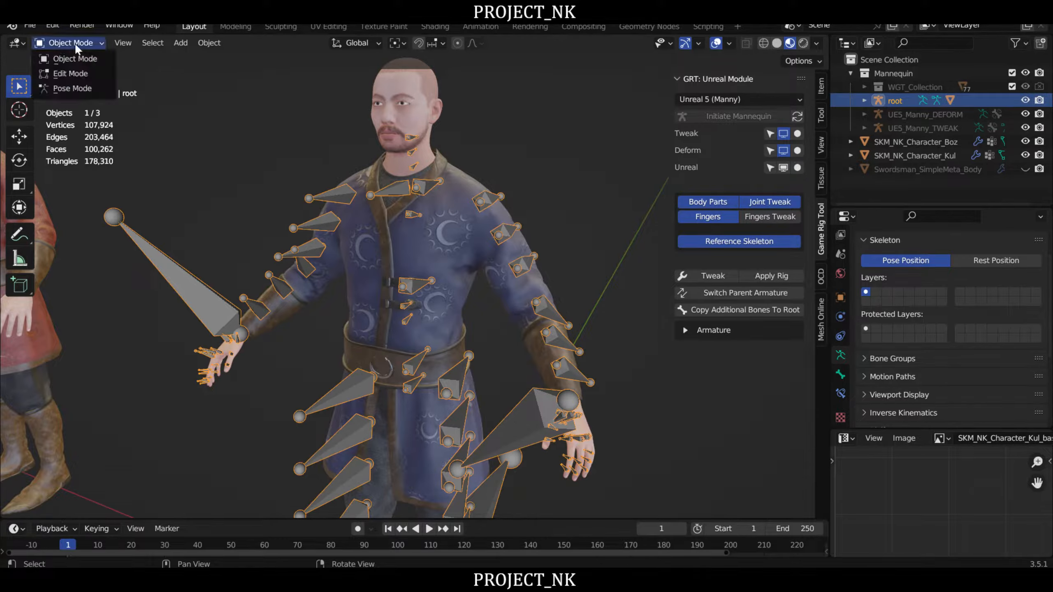
click(72, 90)
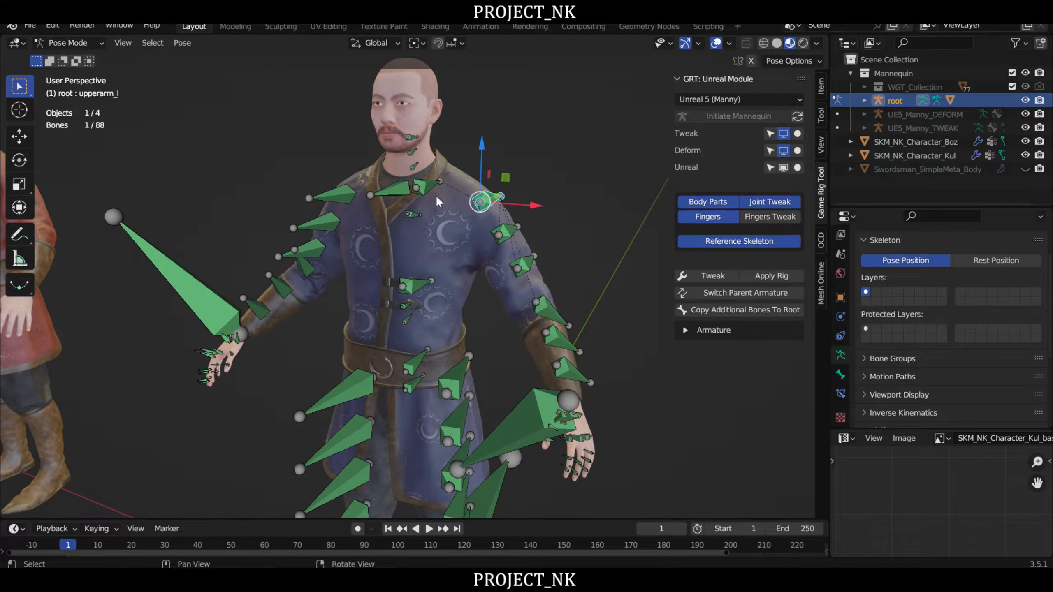
right_drag(440, 200, 587, 237)
key(r)
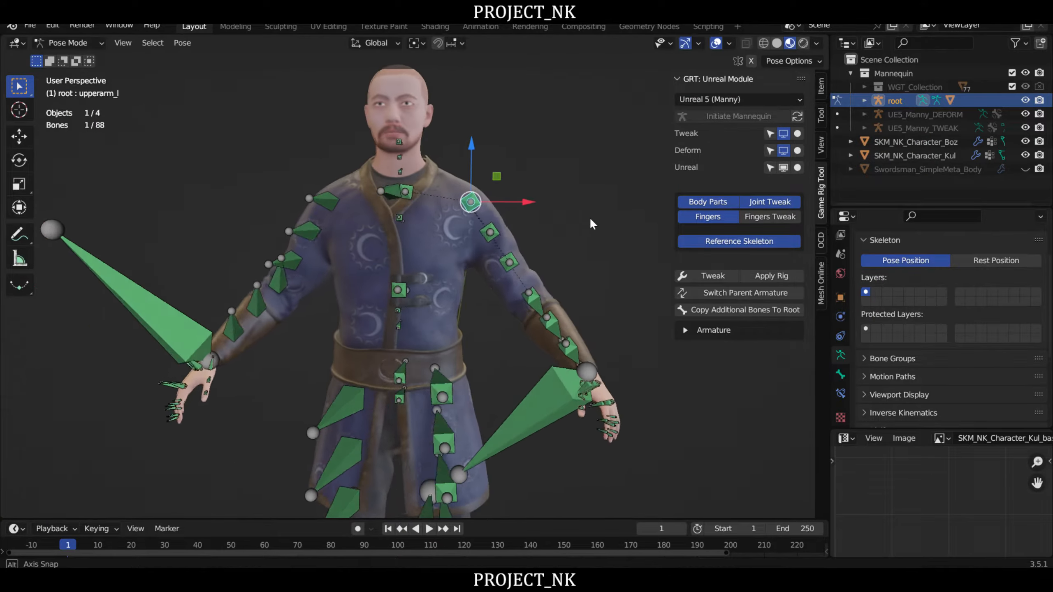
right_click(584, 160)
scroll(555, 267, down, 1)
middle_drag(555, 267, 552, 198)
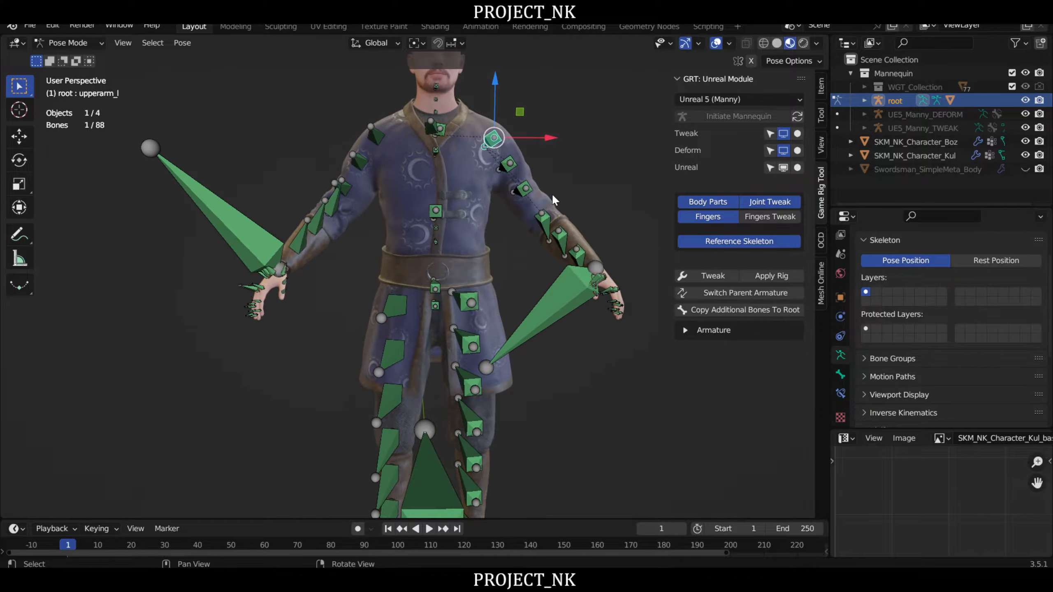
right_drag(552, 197, 516, 243)
- Test-rotate the thigh_l bone from the front and the side to check the leg and coat deformation, cancelling each rotation
click(479, 302)
right_drag(478, 302, 511, 288)
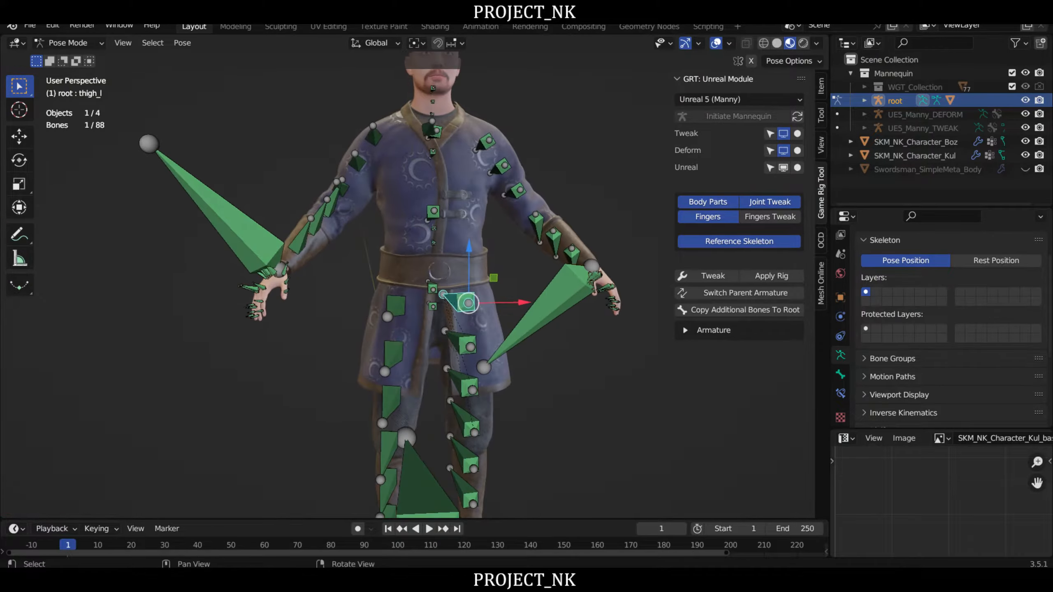
key(r)
right_click(591, 270)
right_drag(591, 270, 563, 280)
key(r)
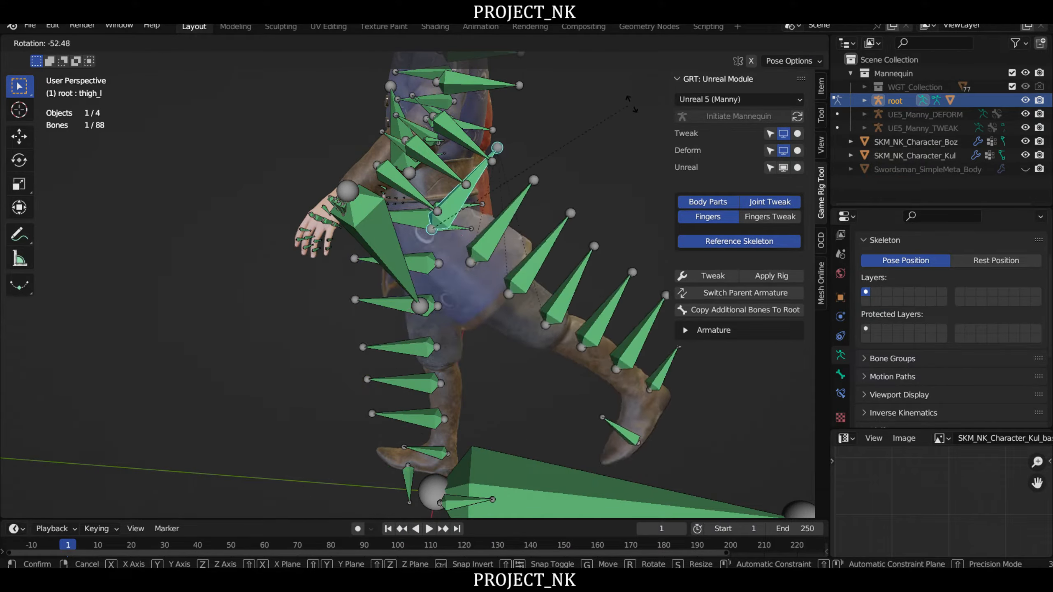
right_click(539, 203)
right_drag(315, 204, 392, 138)
middle_drag(394, 140, 619, 143)
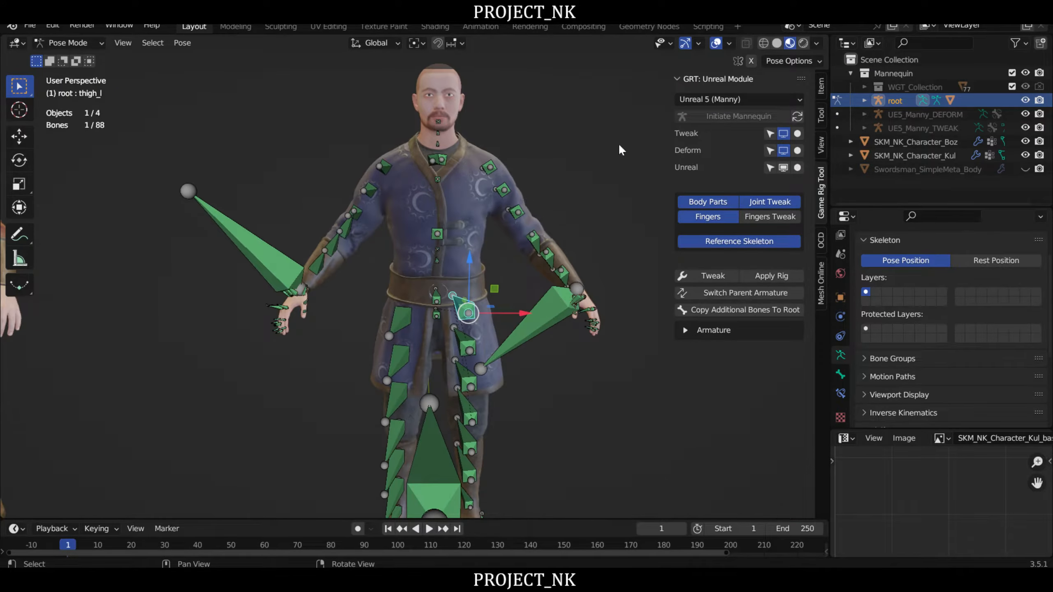
- Return the root skeleton to Object Mode and deselect everything
click(64, 41)
click(73, 59)
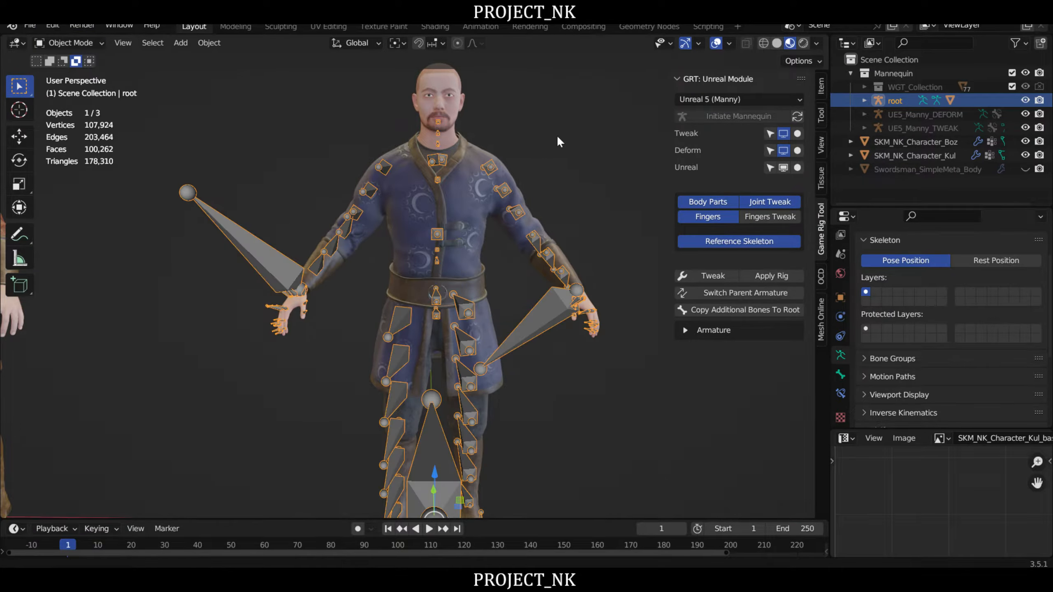
middle_drag(557, 135, 535, 137)
click(543, 129)
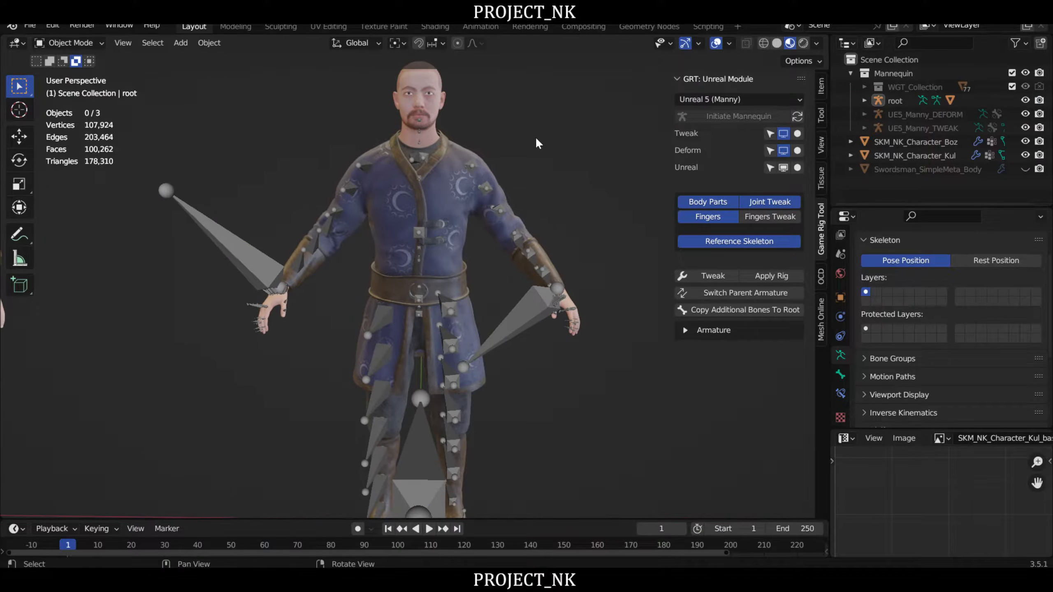
- Select the SKM_NK_Character_Boz mesh together with the root armature
click(488, 188)
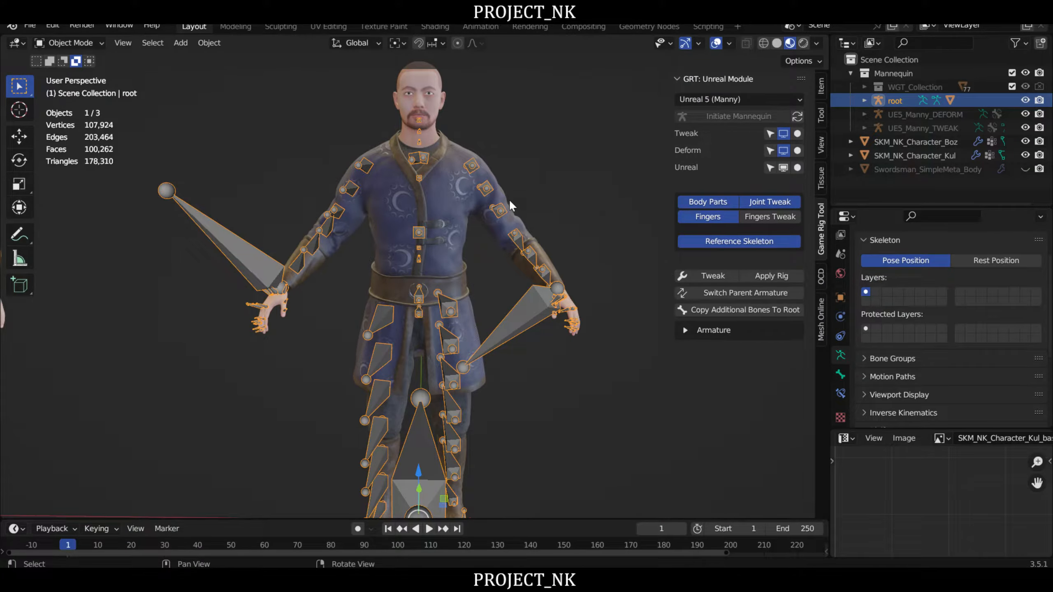
click(452, 198)
middle_drag(470, 195, 483, 227)
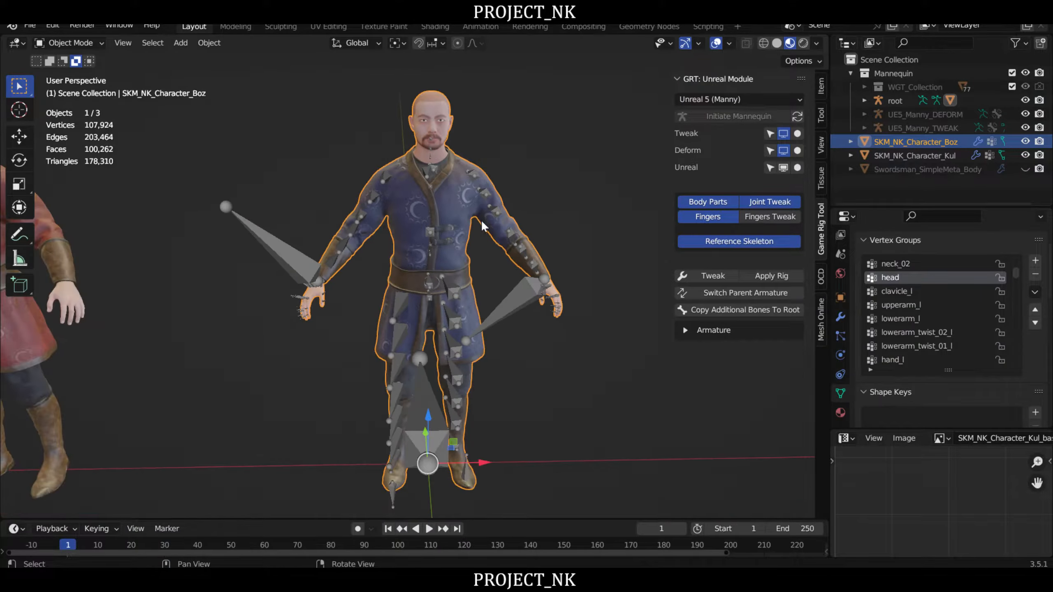
scroll(523, 212, up, 1)
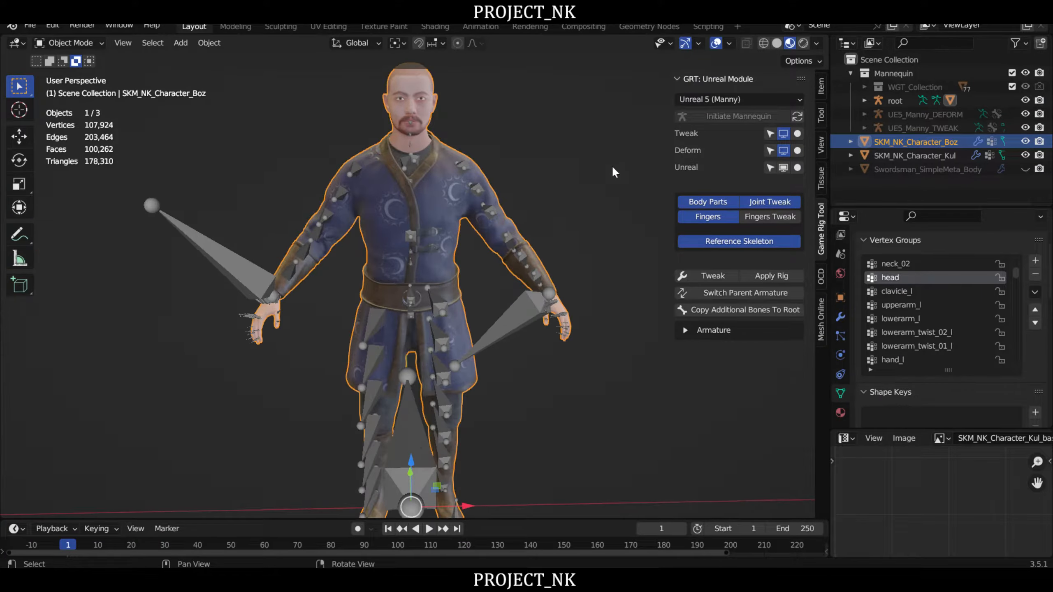
click(897, 99)
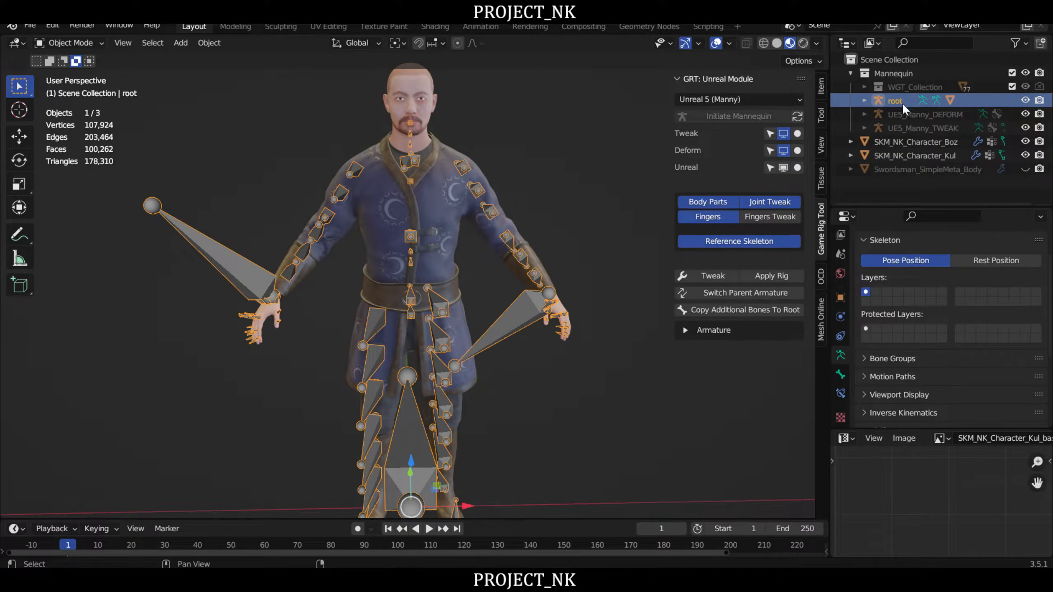
click(913, 144)
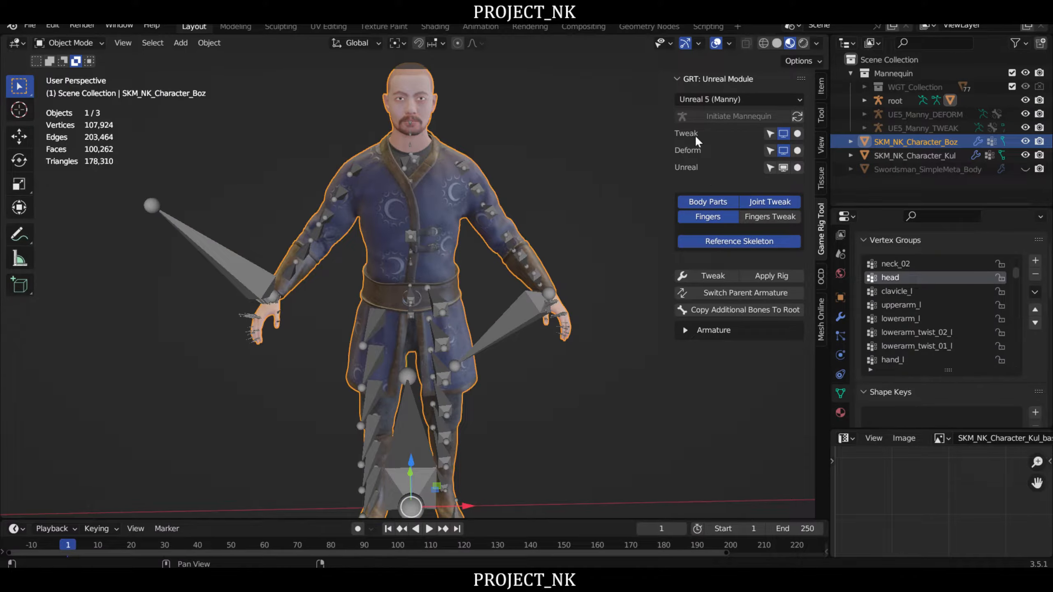
ctrl+click(895, 100)
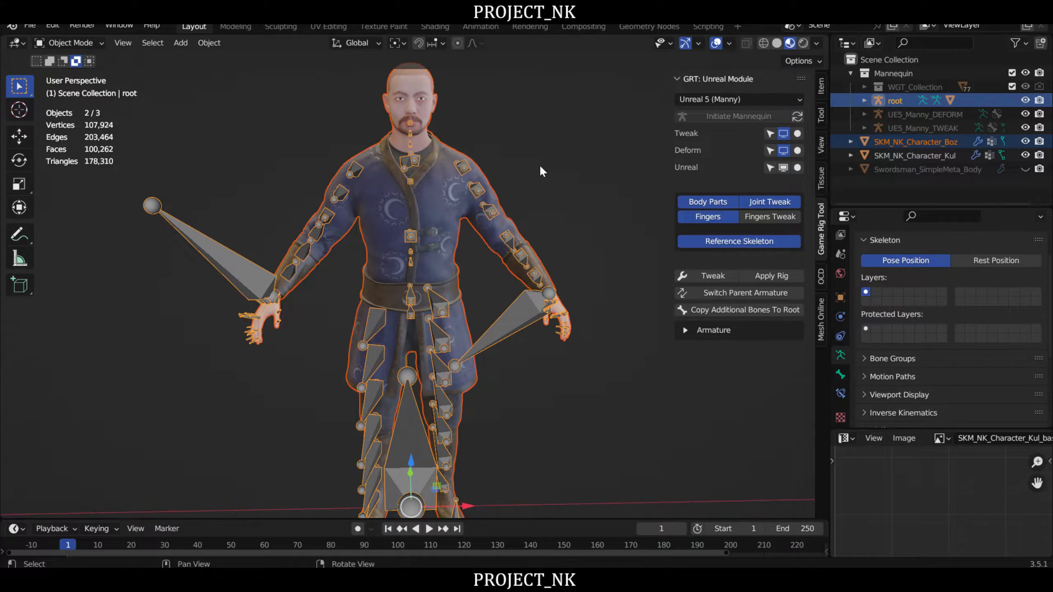
middle_drag(540, 164, 476, 229)
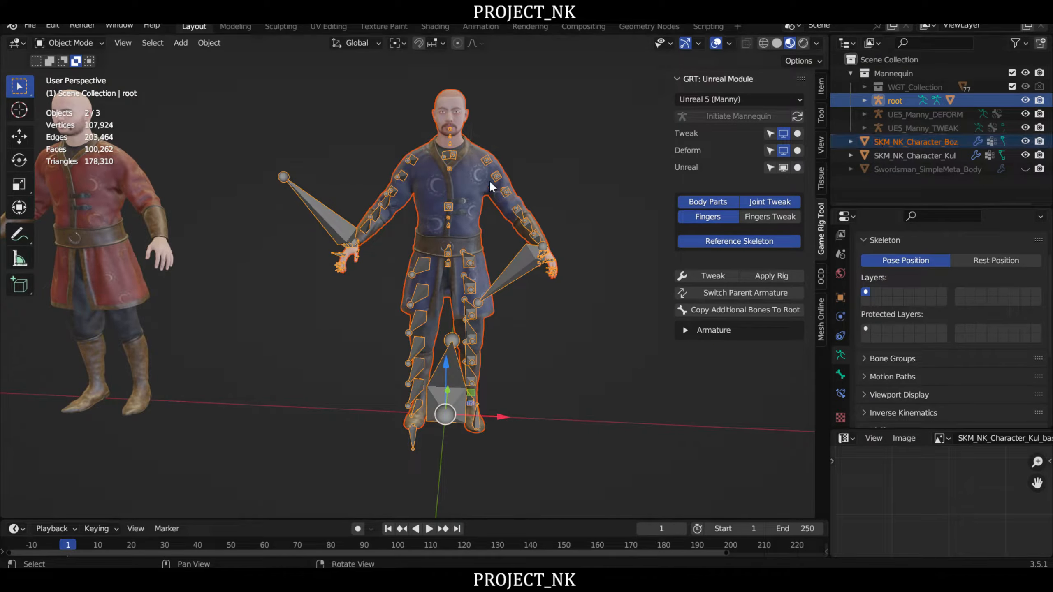
shift+middle_drag(541, 191, 429, 248)
right_drag(430, 251, 440, 250)
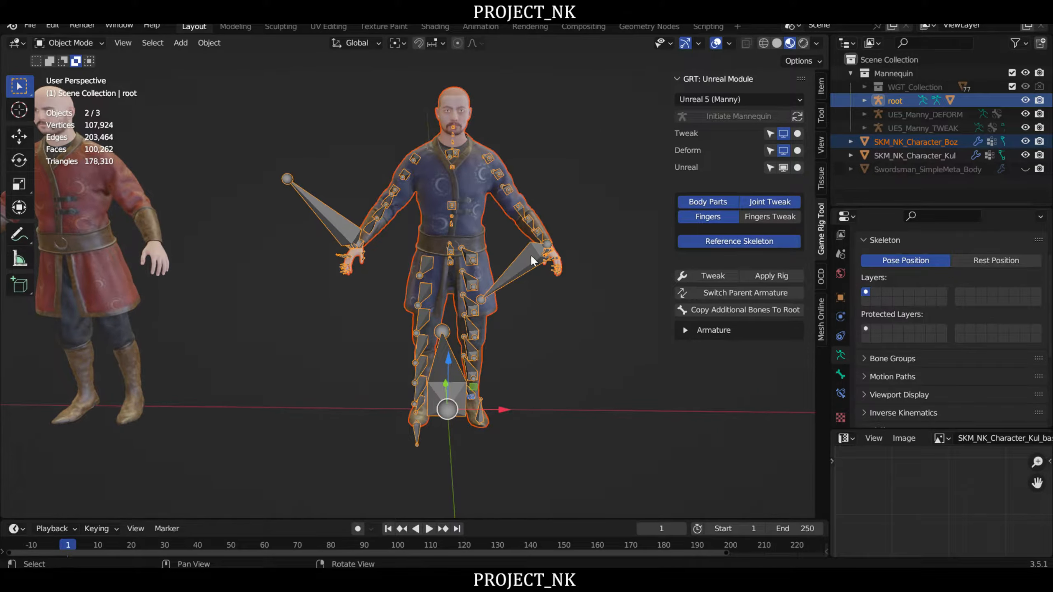
right_drag(530, 253, 538, 242)
- Start an FBX export into the UE5_Exports folder with the file name SKM_NK_Character_Boz.fbx
click(29, 25)
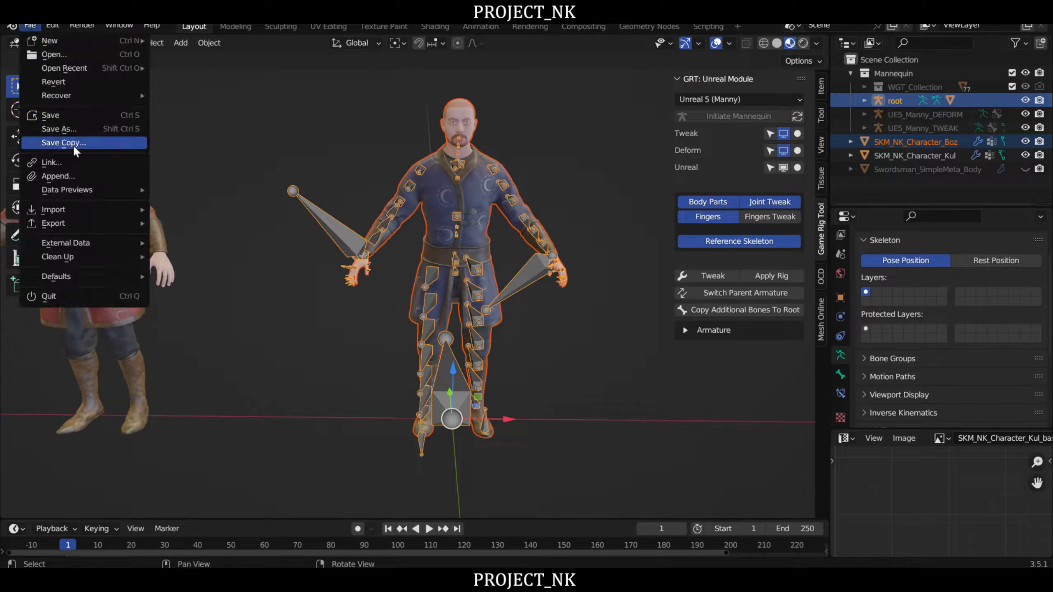
mouse_move(77, 222)
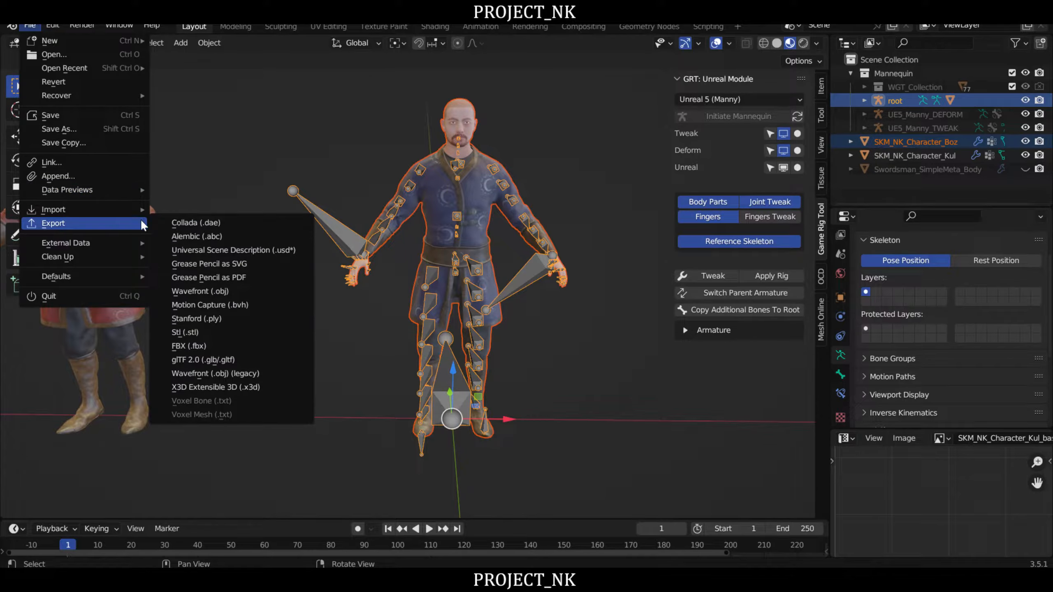
click(200, 344)
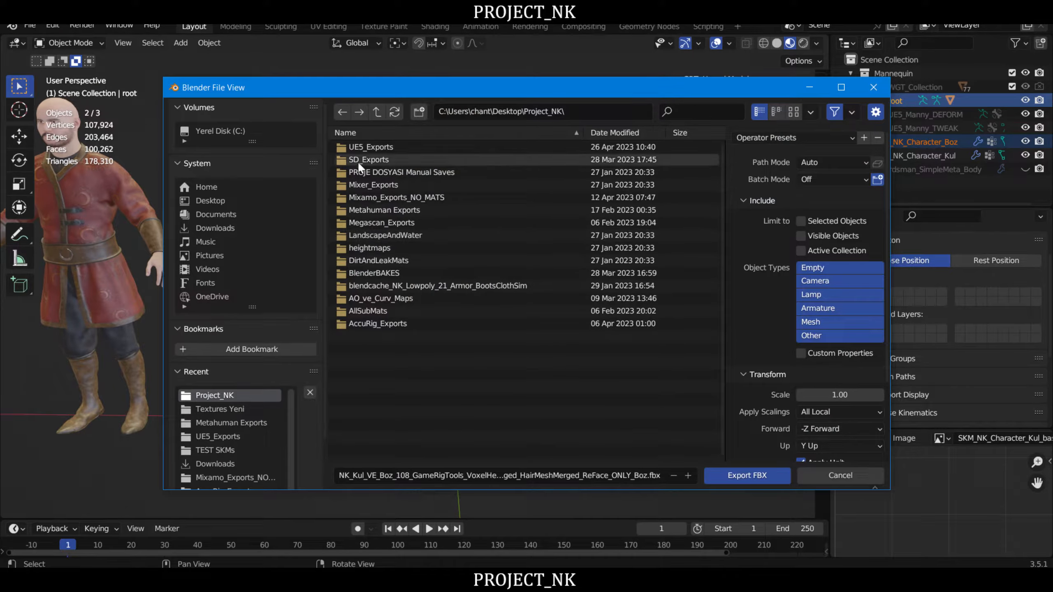
double_click(367, 145)
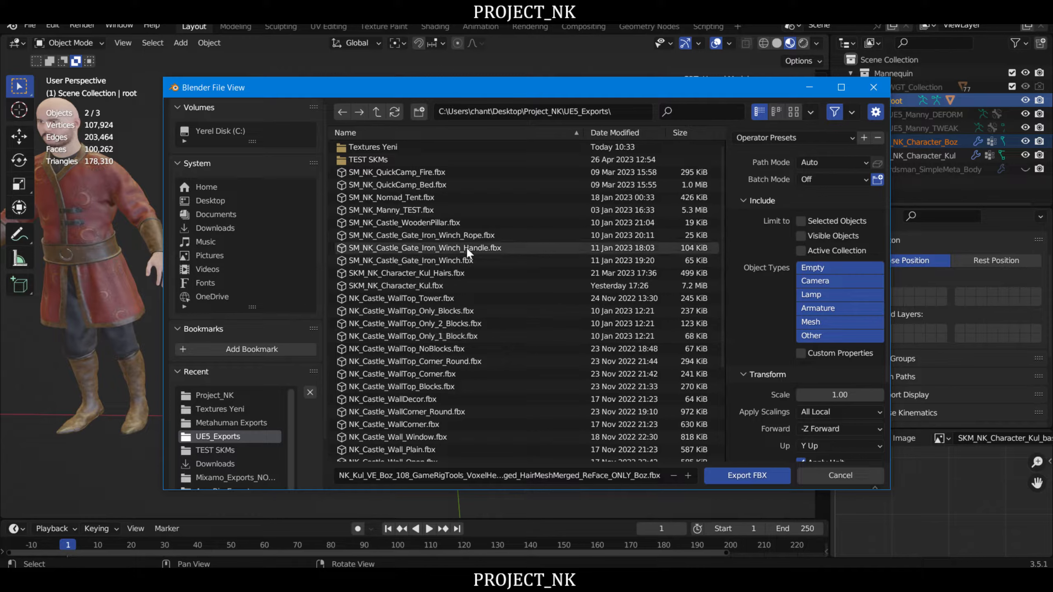
click(433, 286)
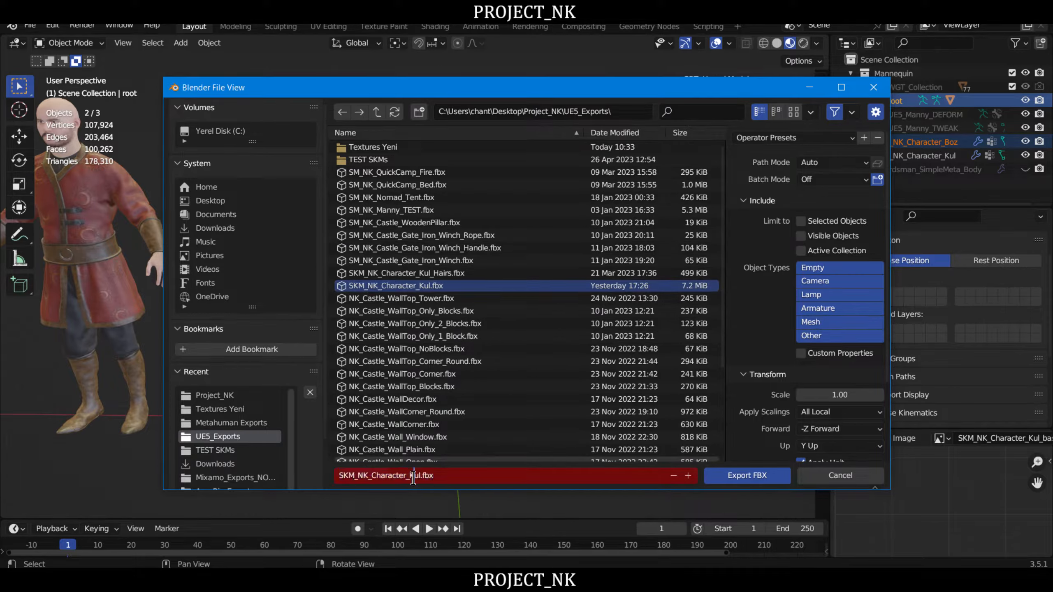
key(BackSpace)
key(BackSpace)
key(BackSpace)
text(Boz)
- Export the FBX with the UE5 SKM operator preset after reviewing its transform, geometry and armature settings
click(760, 138)
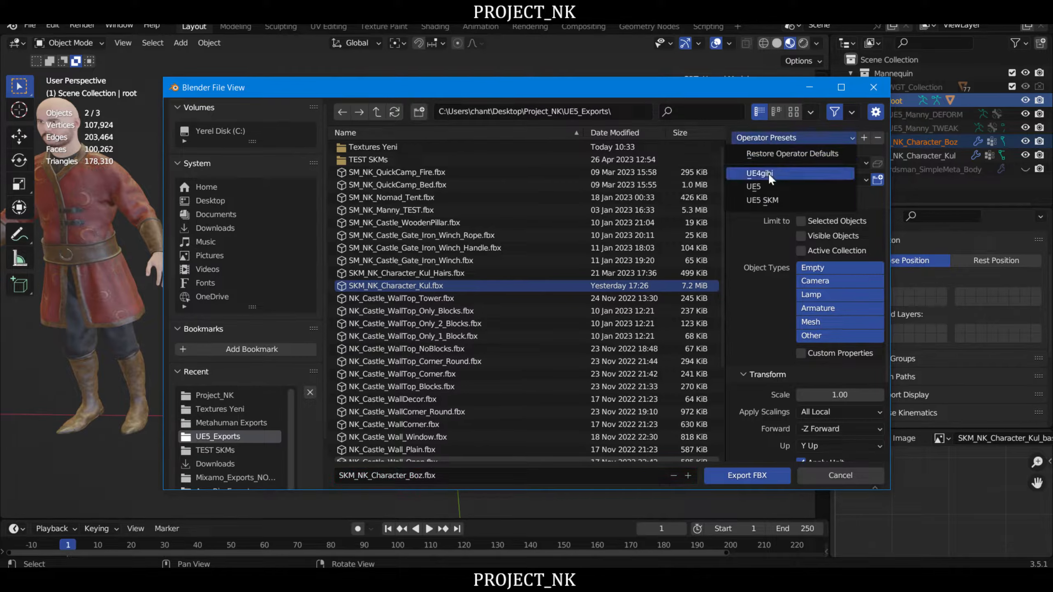
click(776, 199)
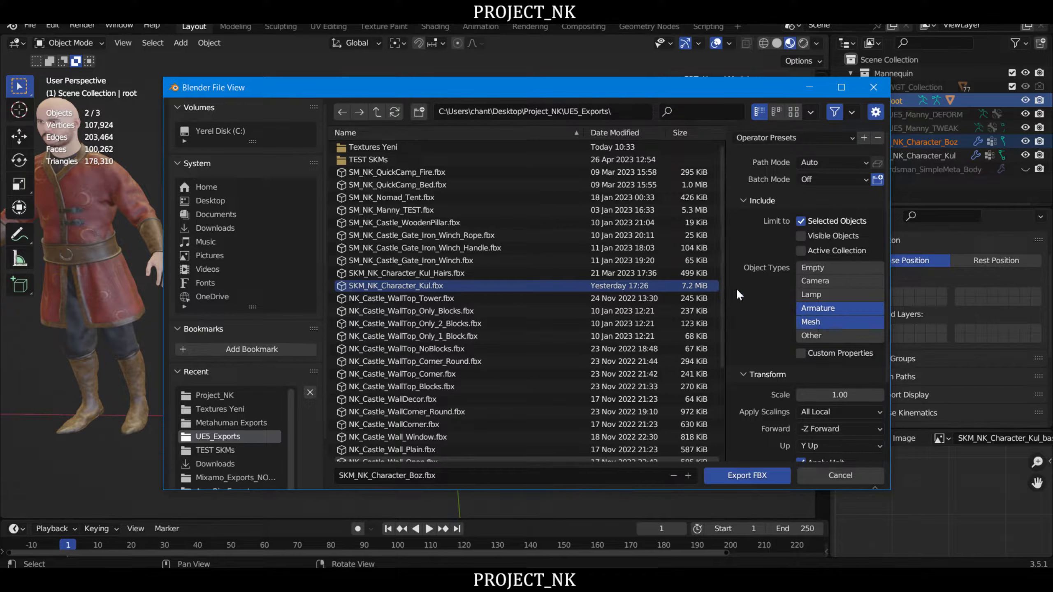
scroll(736, 288, down, 5)
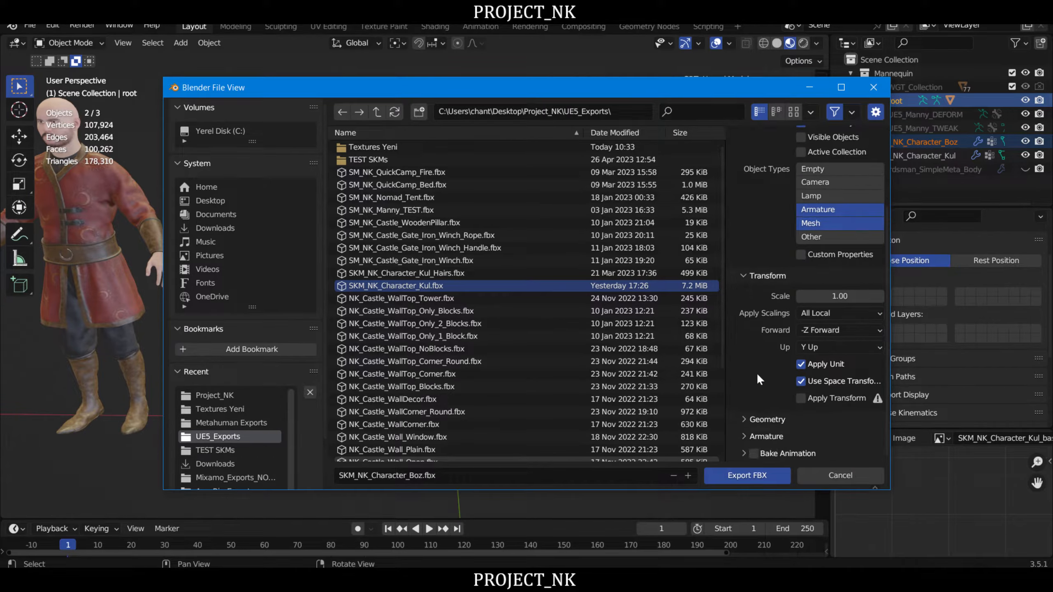
click(745, 420)
scroll(744, 334, down, 7)
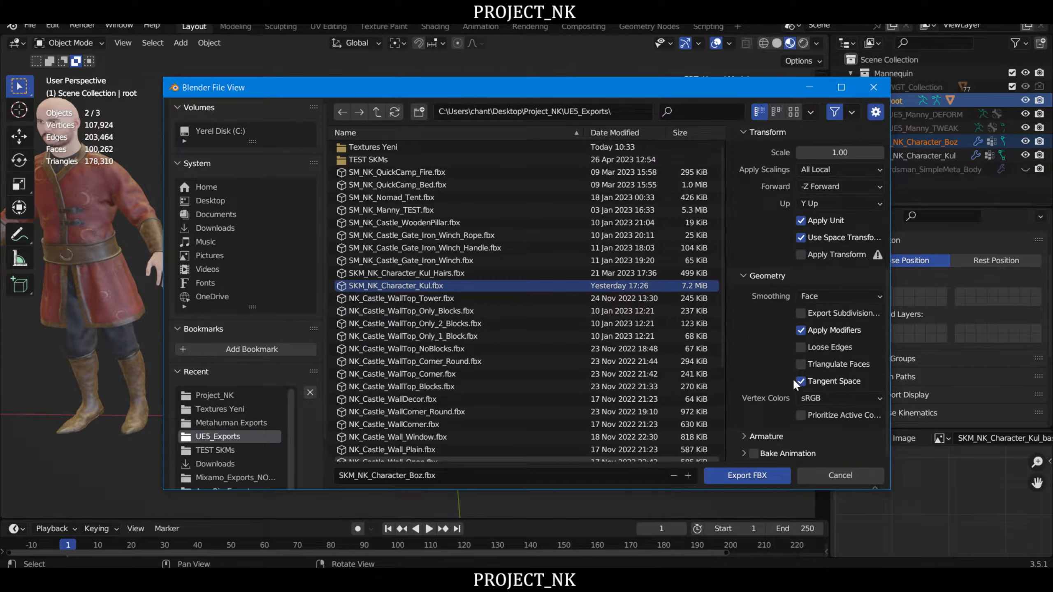
click(747, 440)
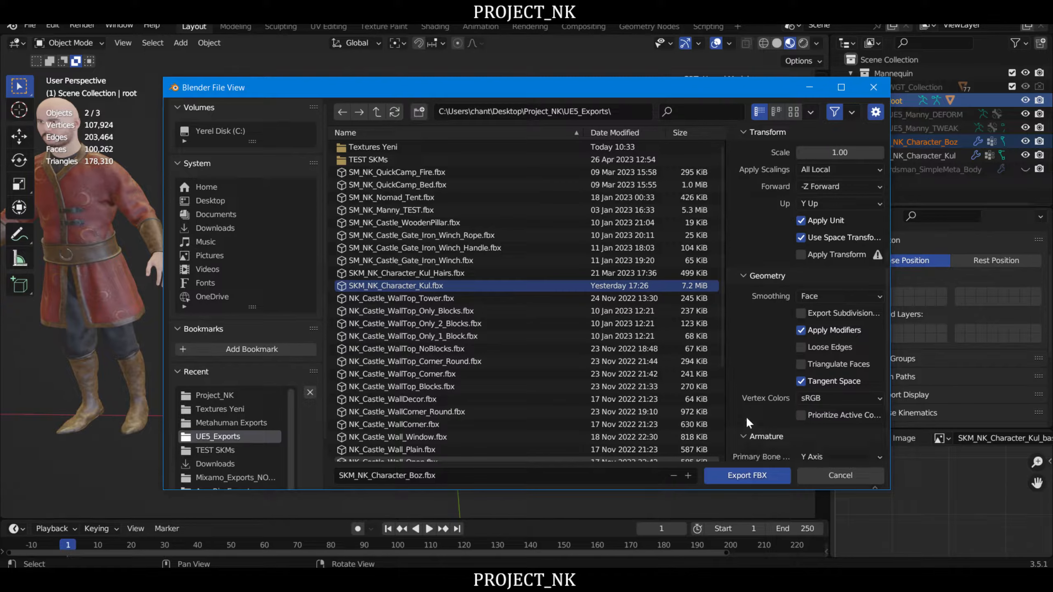
scroll(745, 335, down, 4)
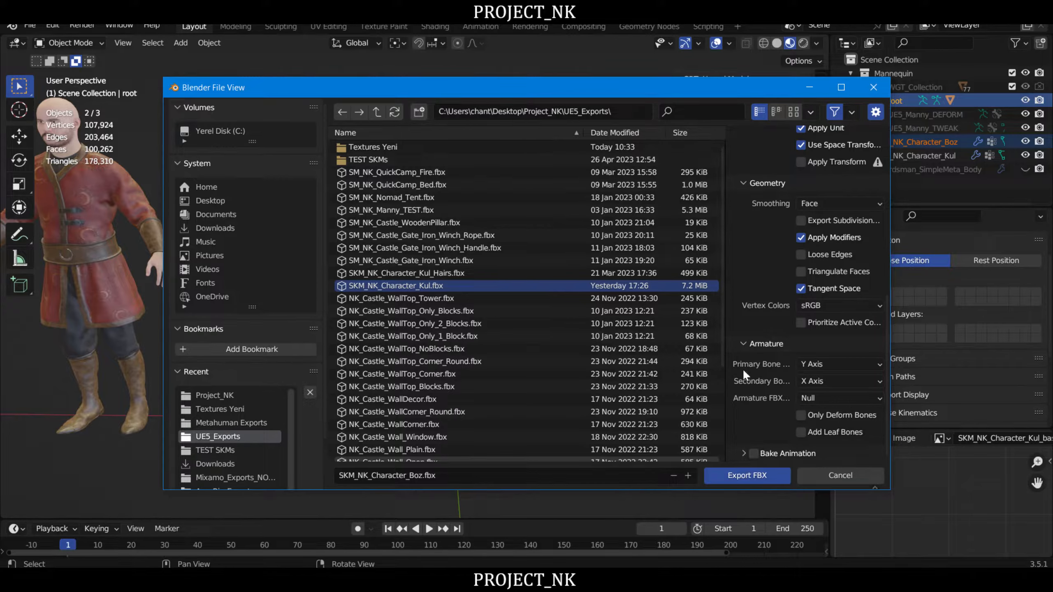
scroll(745, 374, up, 4)
scroll(752, 378, up, 10)
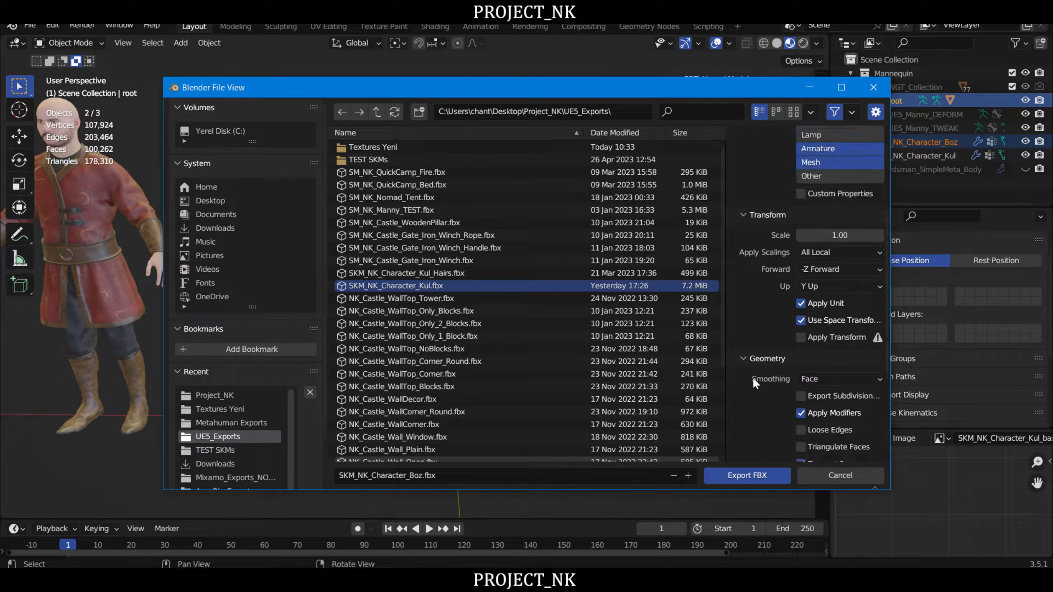
scroll(752, 378, up, 2)
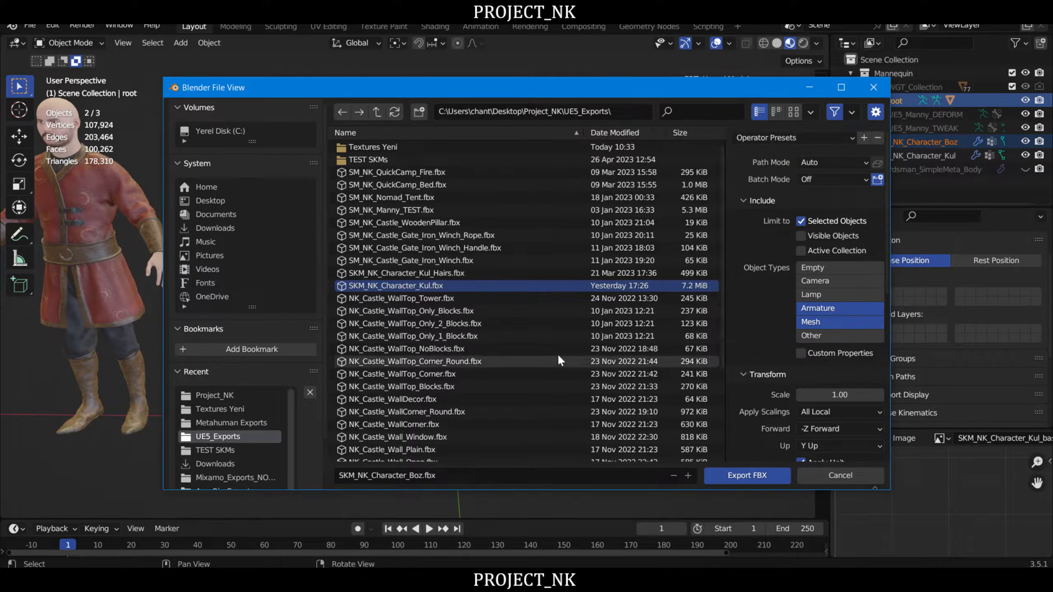
click(746, 475)
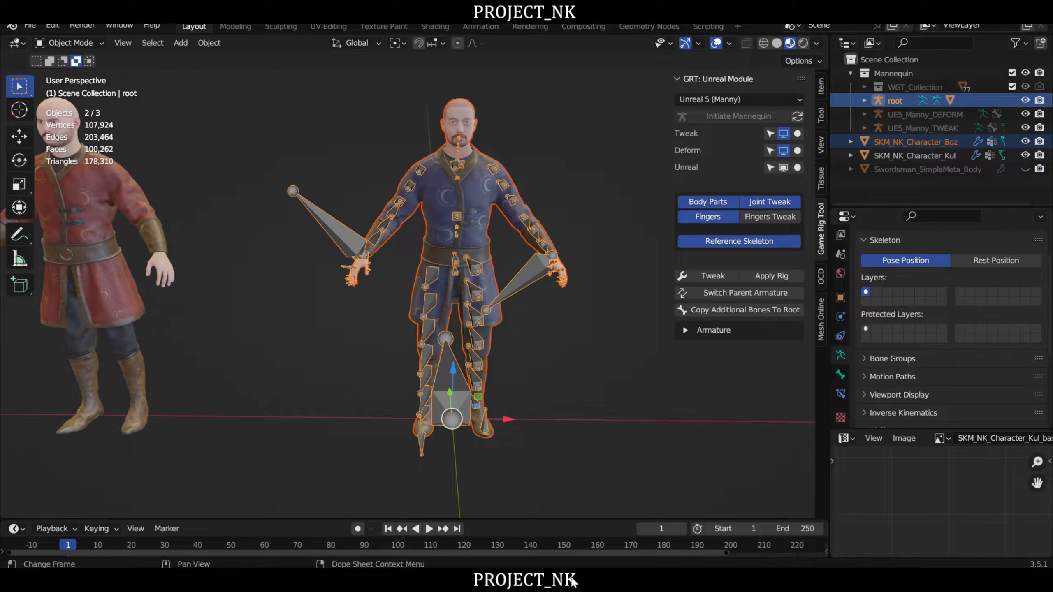
- Switch to the Unreal Editor at the Characters/Project_NK content folder and look over the options for adding content
click(583, 587)
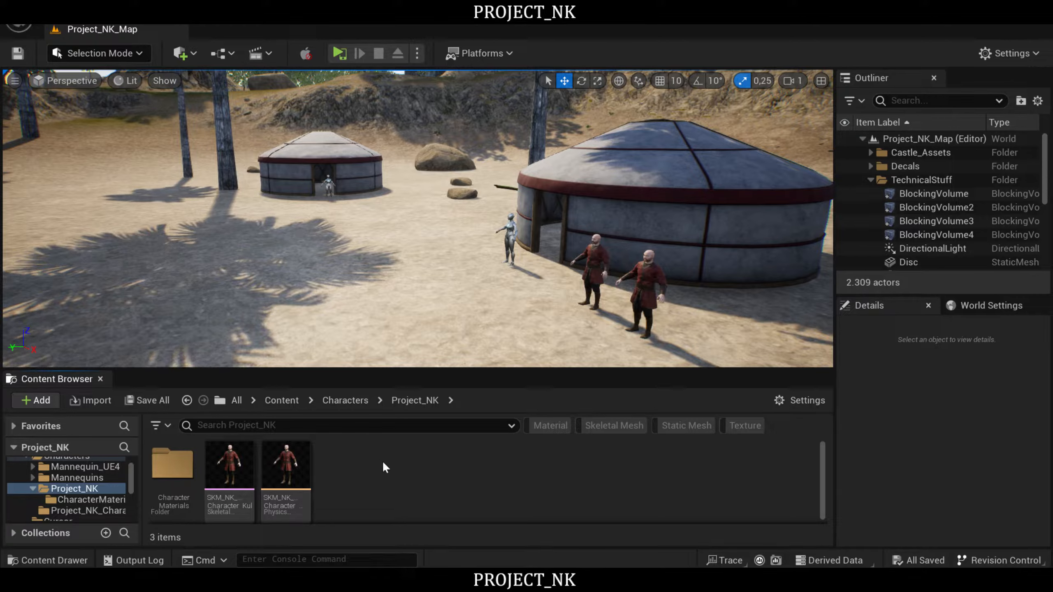
click(37, 401)
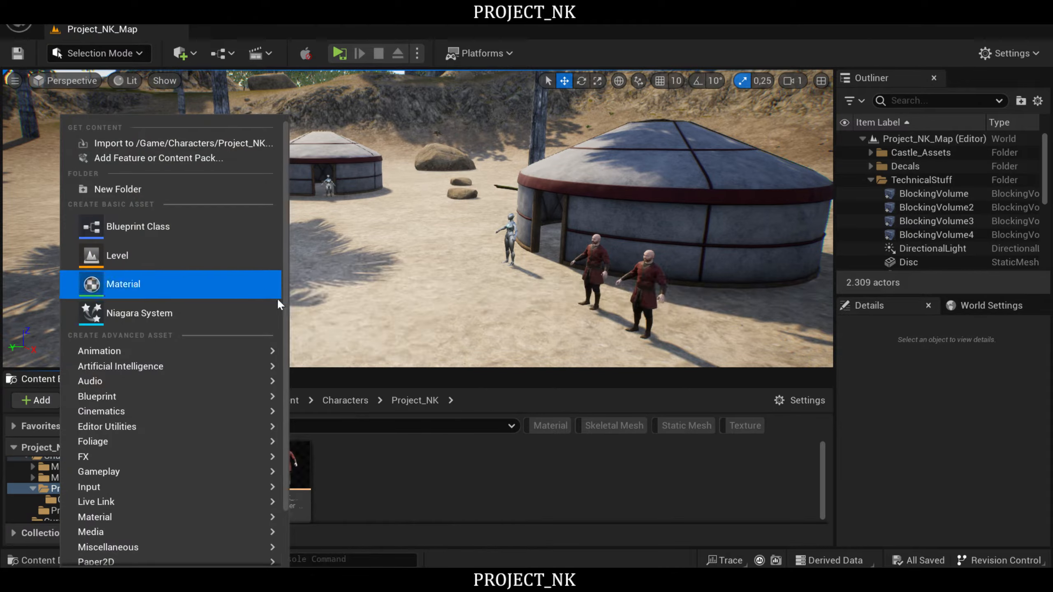
click(683, 497)
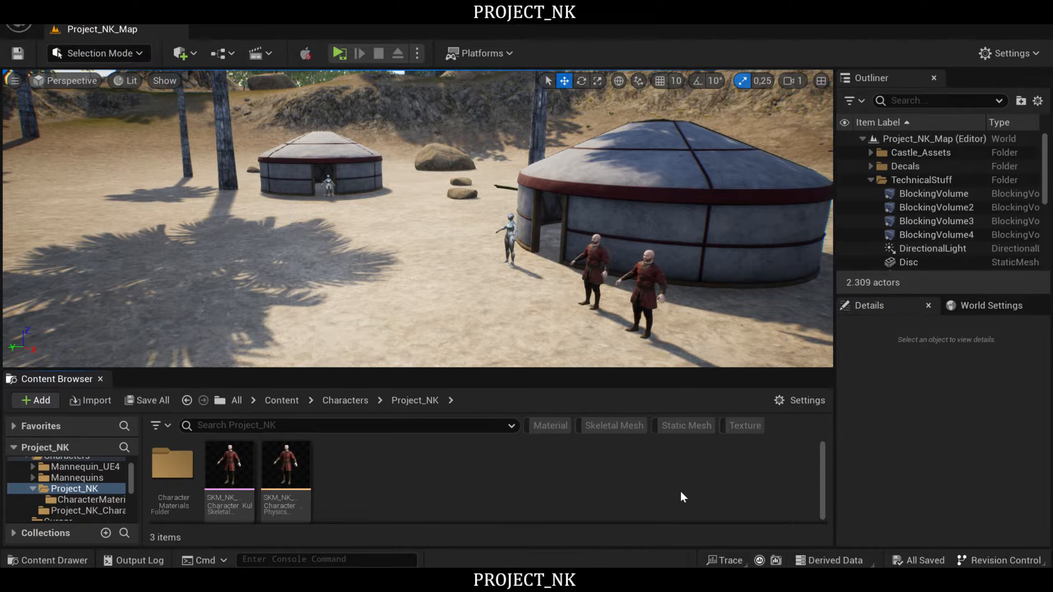
- Start importing SKM_NK_Character_Boz.fbx from the UE5_Exports folder into the Characters/Project_NK content folder
click(35, 400)
mouse_move(166, 367)
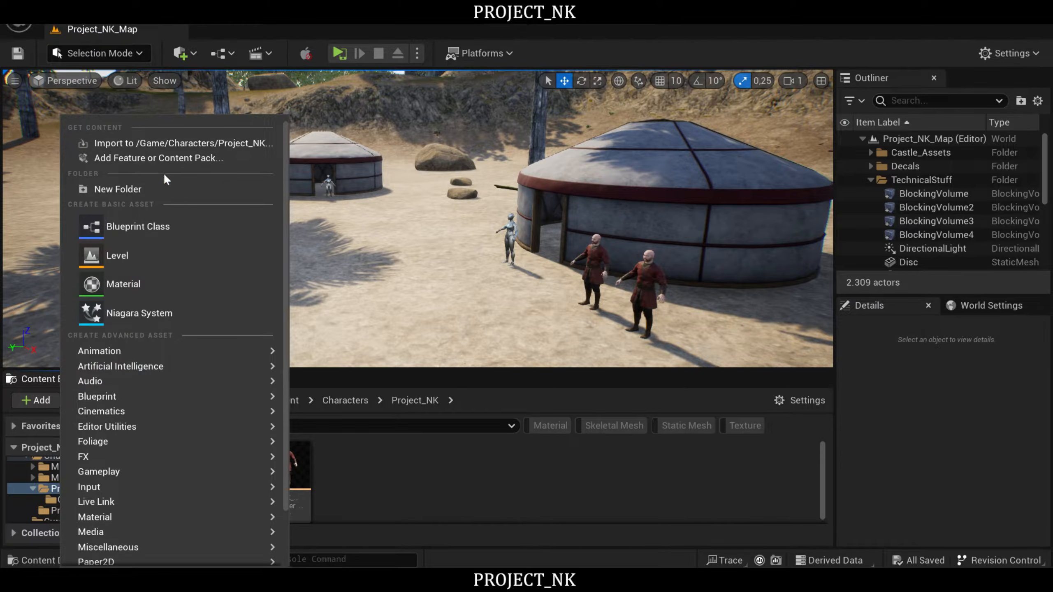
click(183, 142)
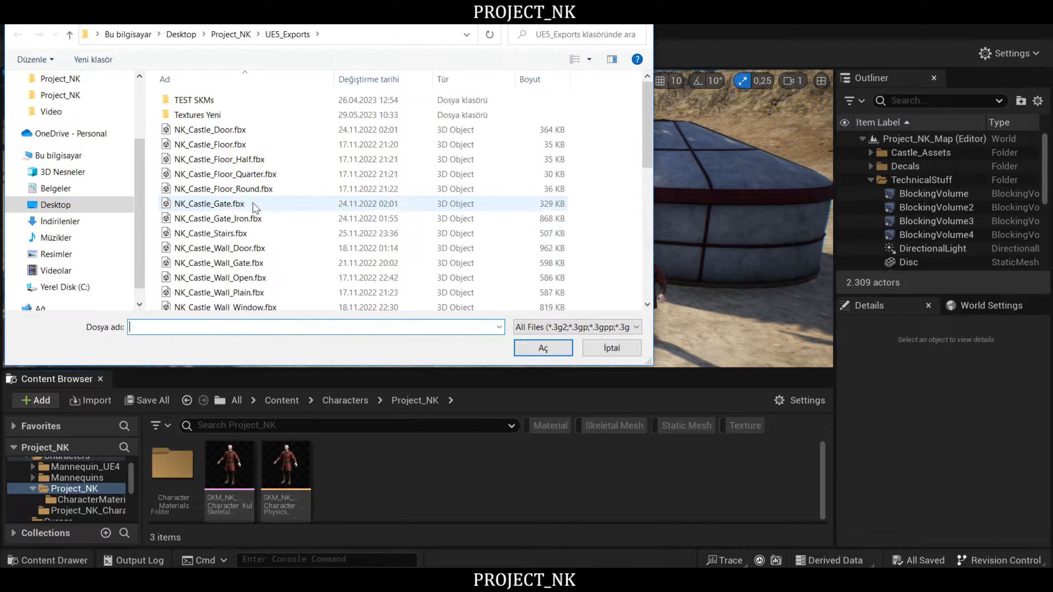
scroll(266, 195, down, 5)
scroll(278, 214, down, 3)
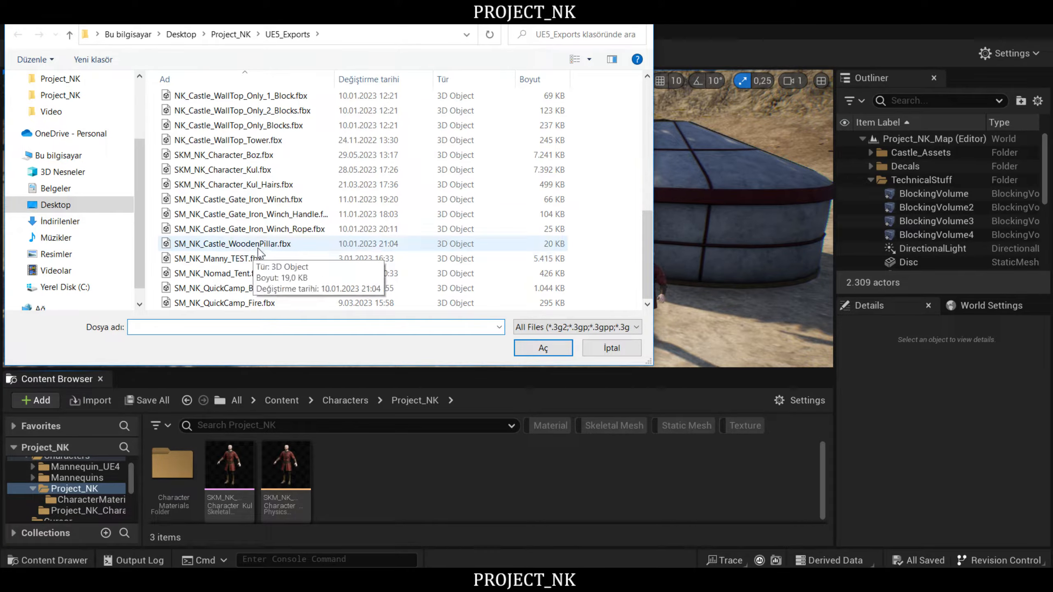
scroll(236, 239, up, 2)
click(236, 233)
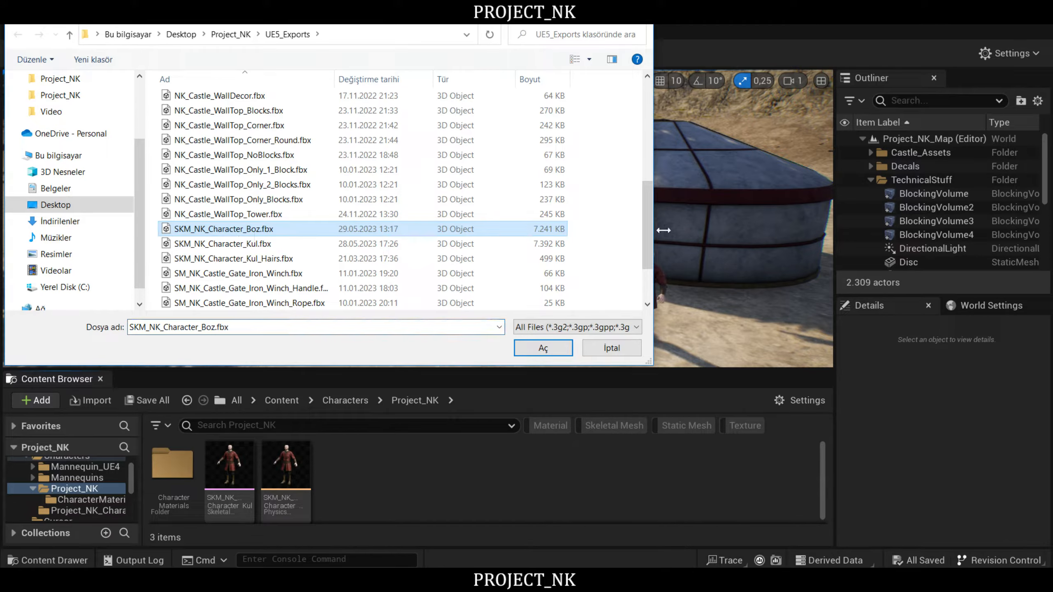
click(547, 352)
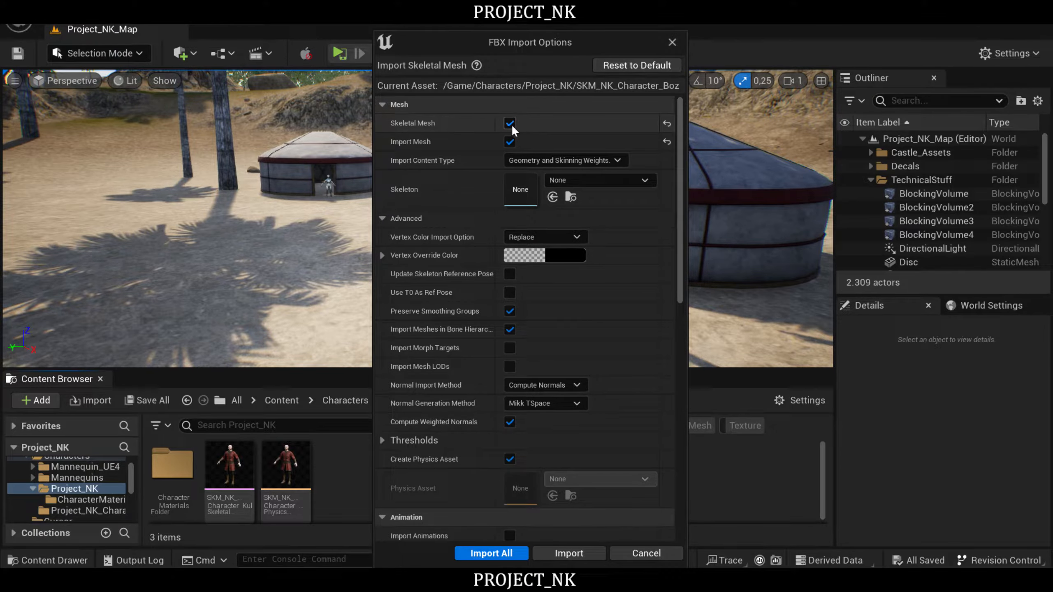
- Assign SK_Mannequin as the skeleton in the FBX import options for the Boz skeletal mesh
mouse_move(549, 42)
mouse_down()
mouse_move(591, 34)
mouse_move(556, 39)
mouse_up()
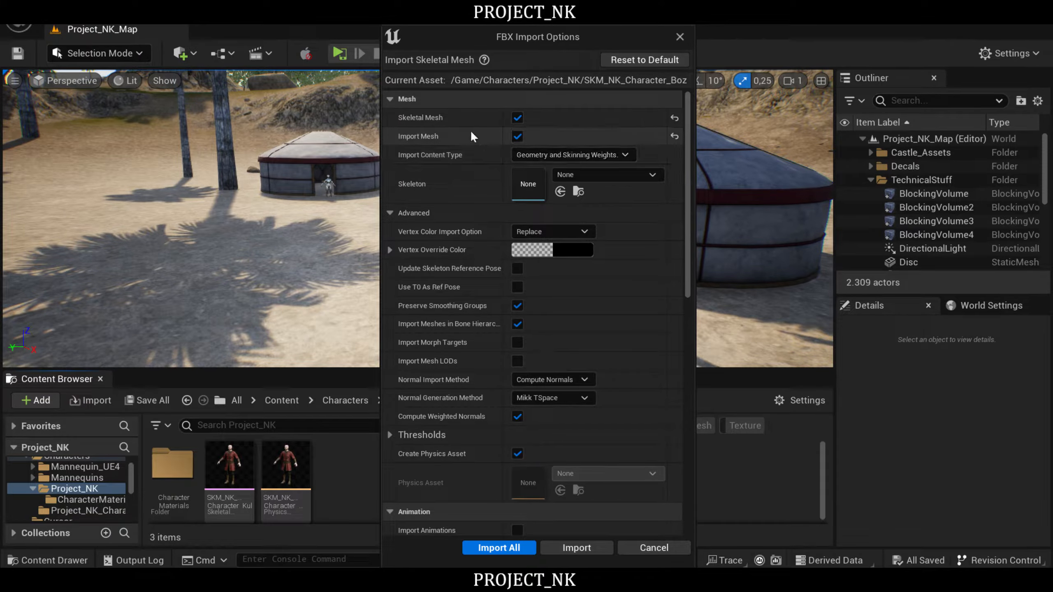
click(652, 174)
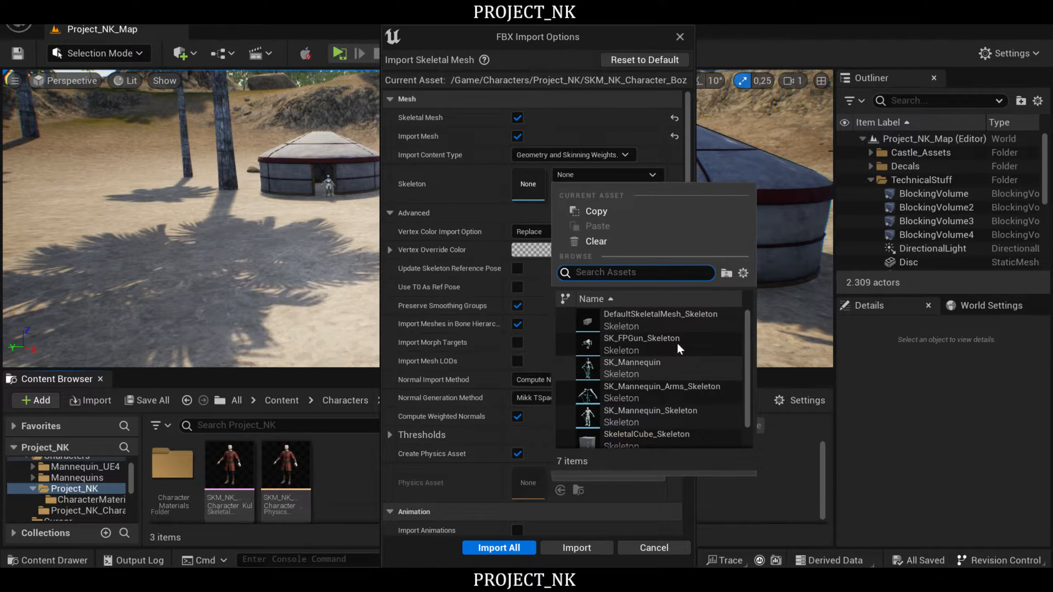
scroll(698, 427, down, 2)
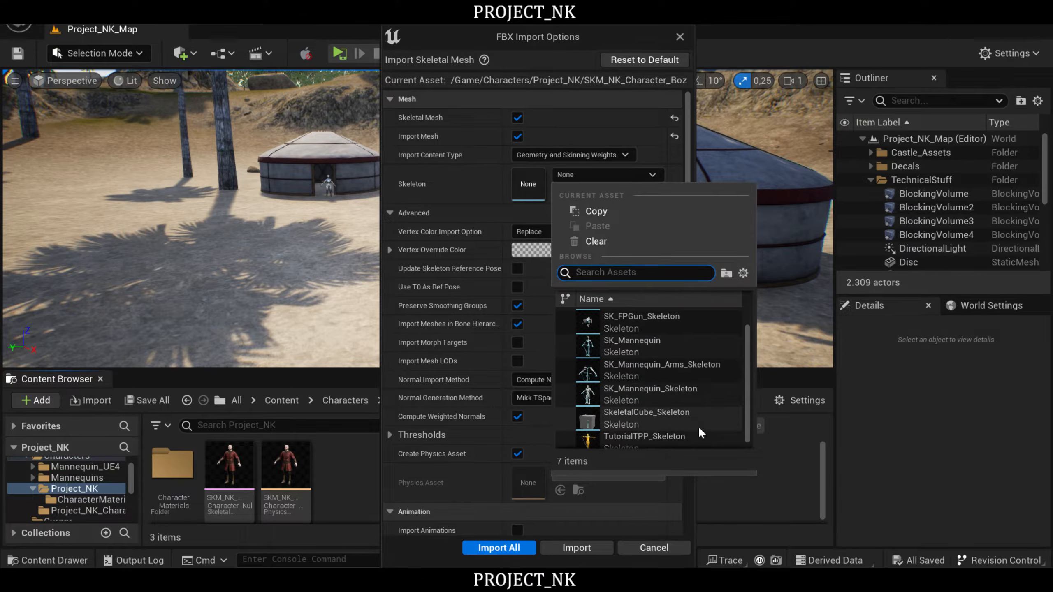
scroll(698, 427, up, 2)
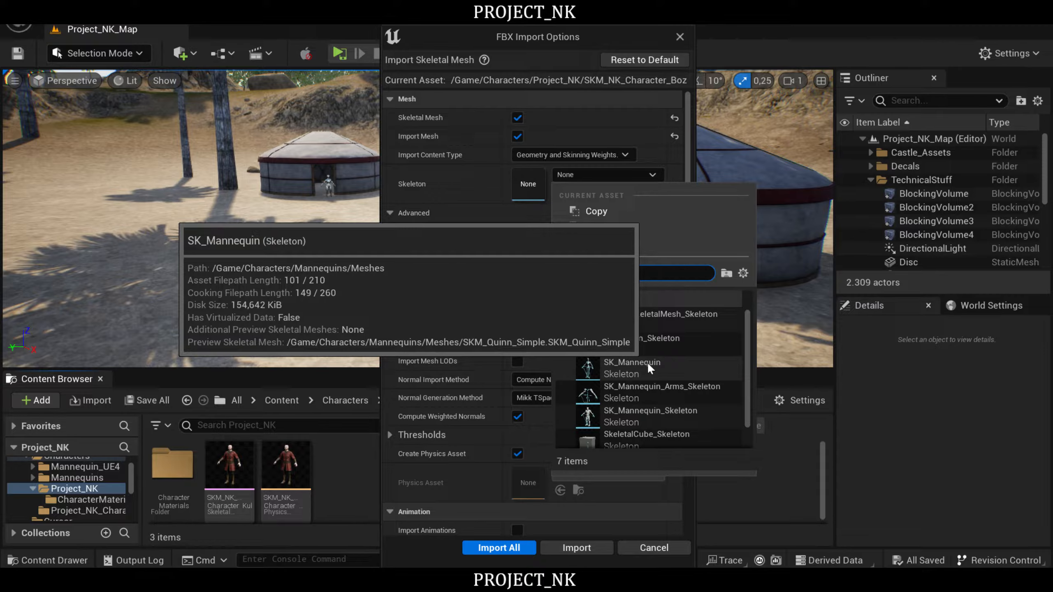
click(646, 365)
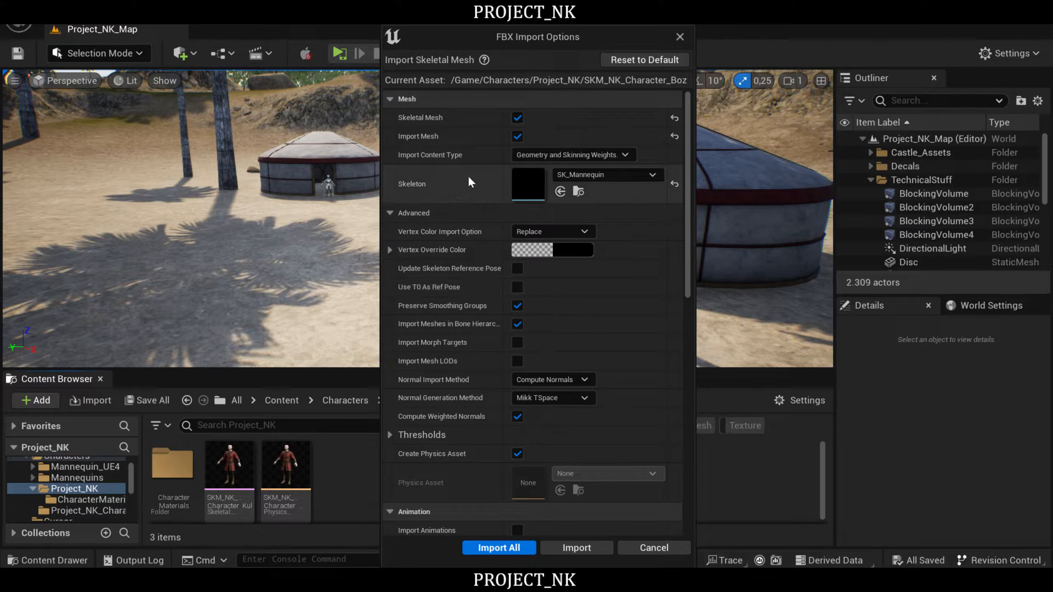
- Review the mesh, transform and material import options, and import the Boz skeletal mesh
mouse_move(688, 133)
mouse_down()
mouse_move(688, 142)
mouse_move(688, 129)
mouse_up()
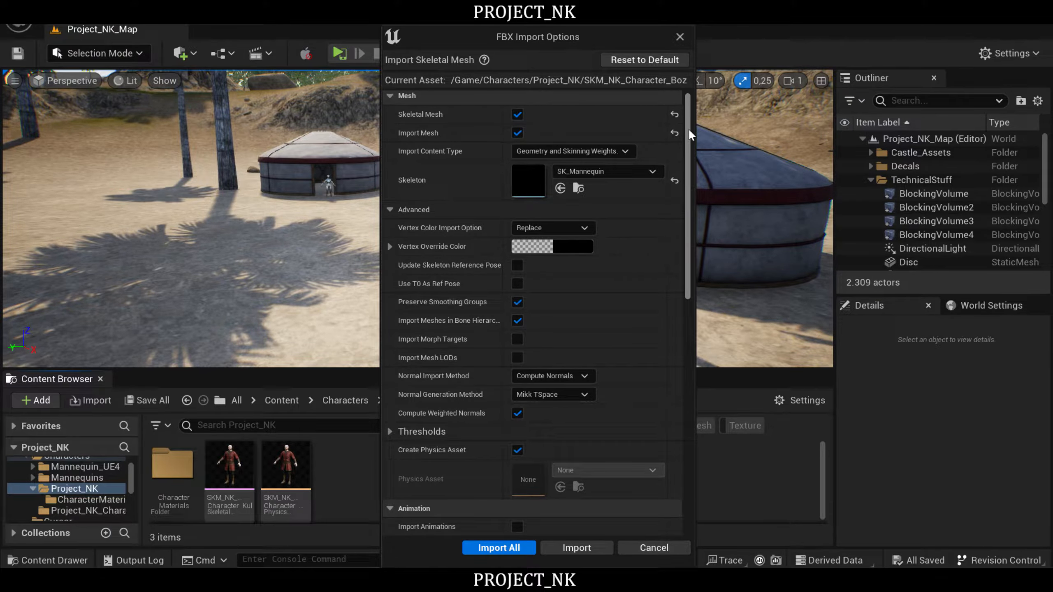
mouse_move(688, 128)
mouse_down()
mouse_move(691, 149)
mouse_move(689, 142)
mouse_up()
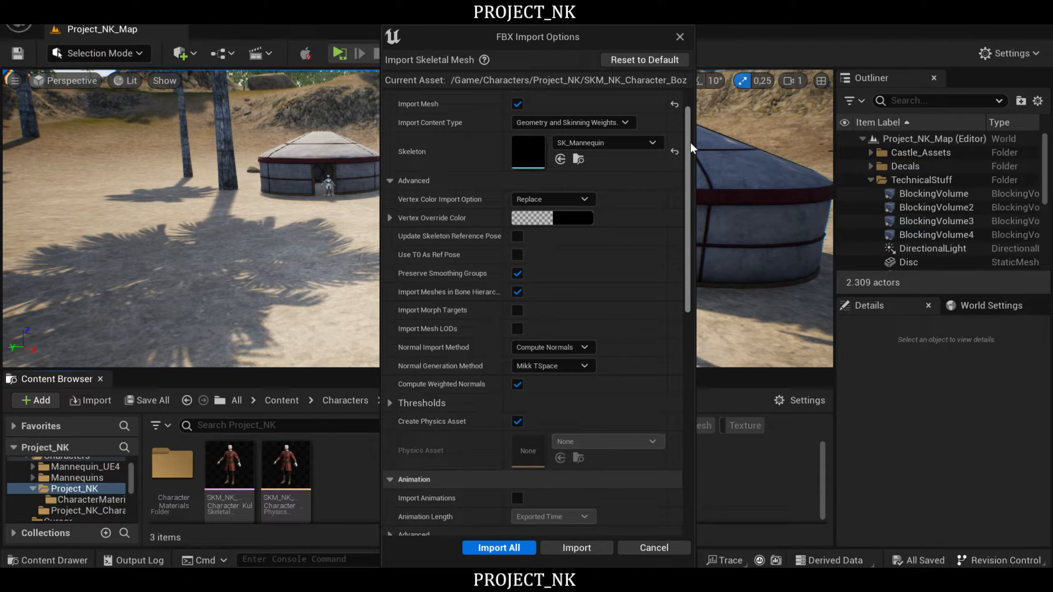
drag(690, 141, 683, 315)
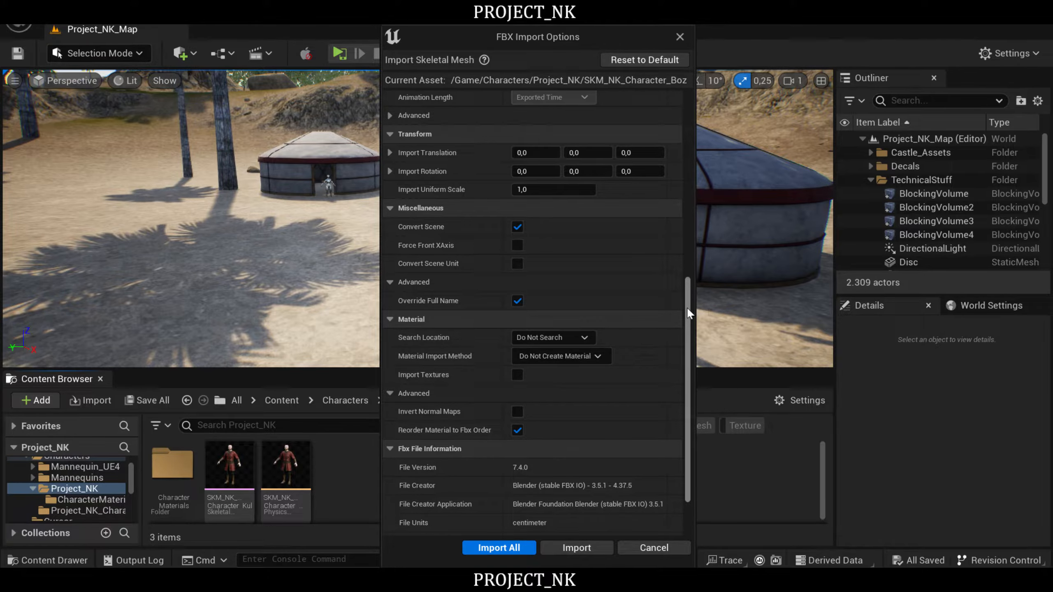
drag(688, 303, 683, 343)
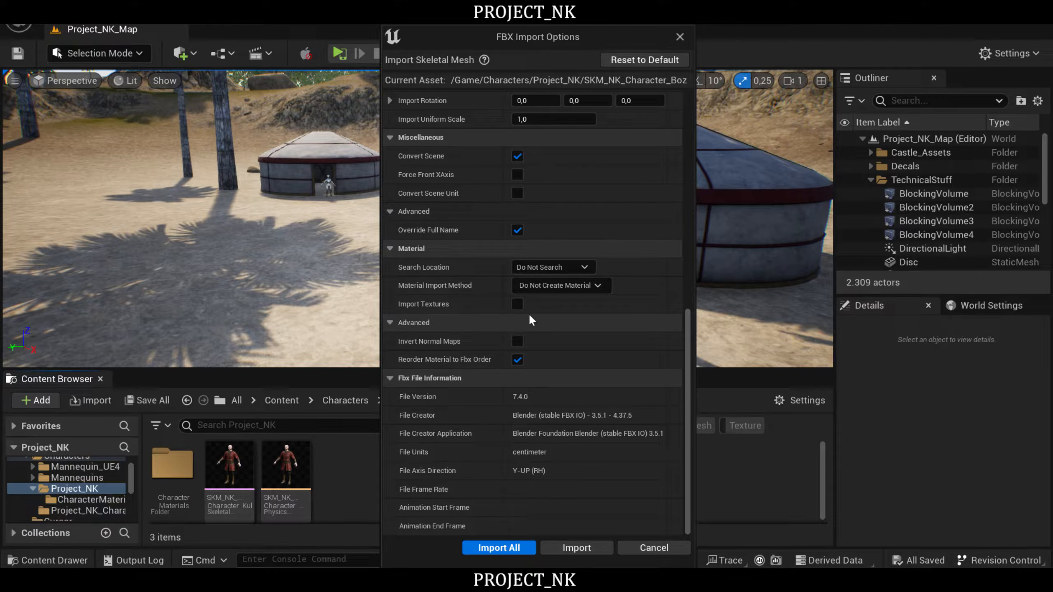
drag(687, 364, 688, 130)
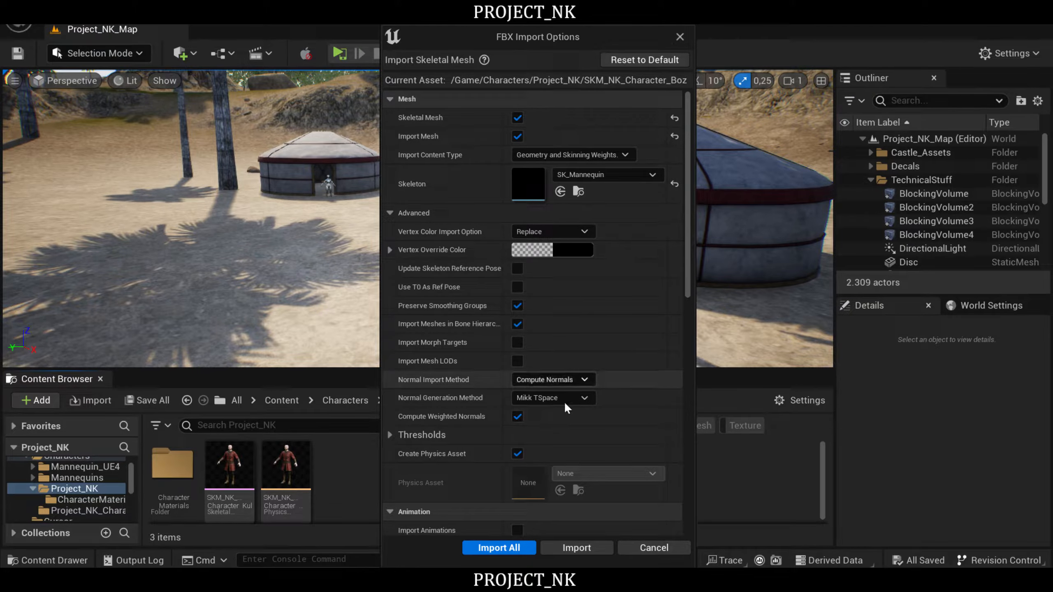
click(586, 550)
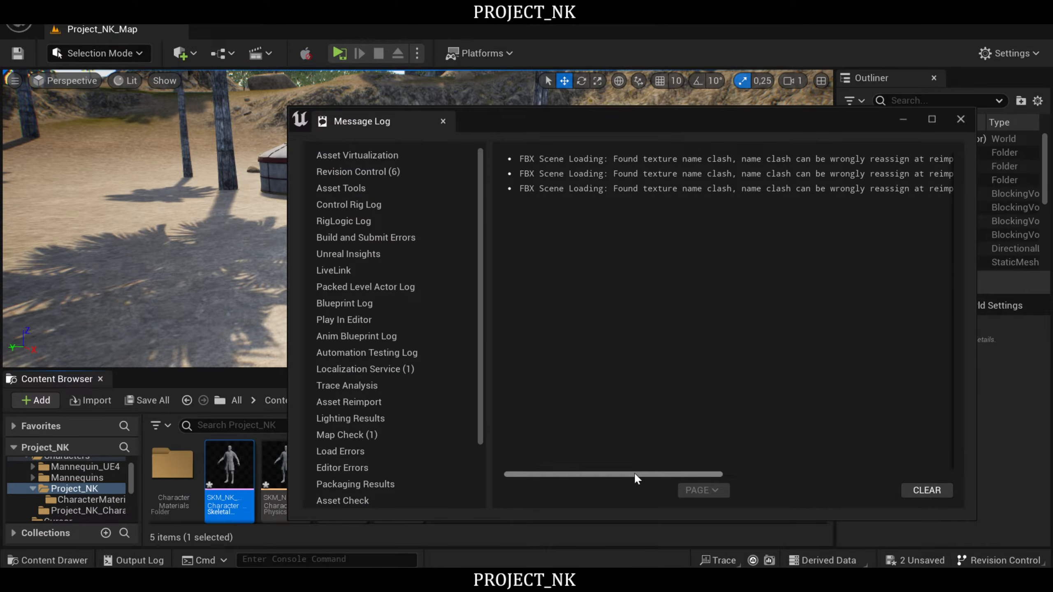
- Read through and close the import message log, and save the new Boz skeletal mesh and its physics asset
drag(614, 471, 862, 458)
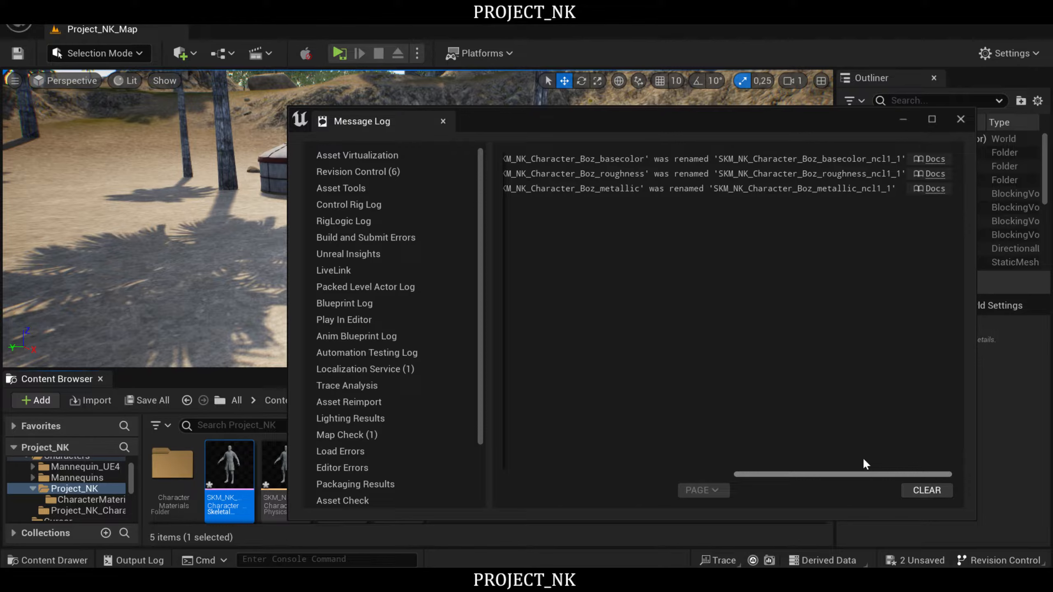
click(960, 121)
click(557, 483)
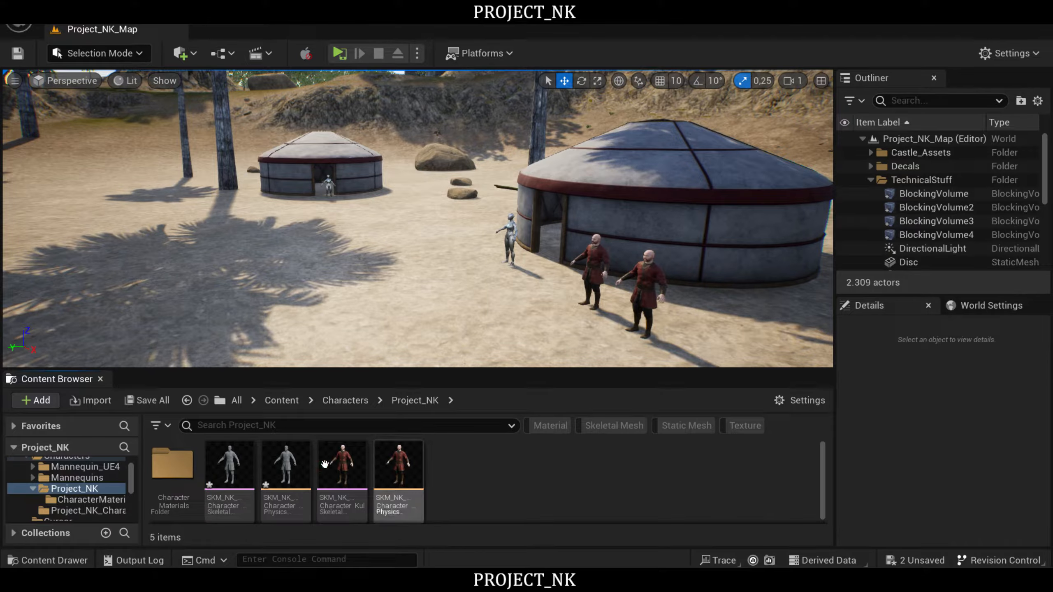
click(172, 401)
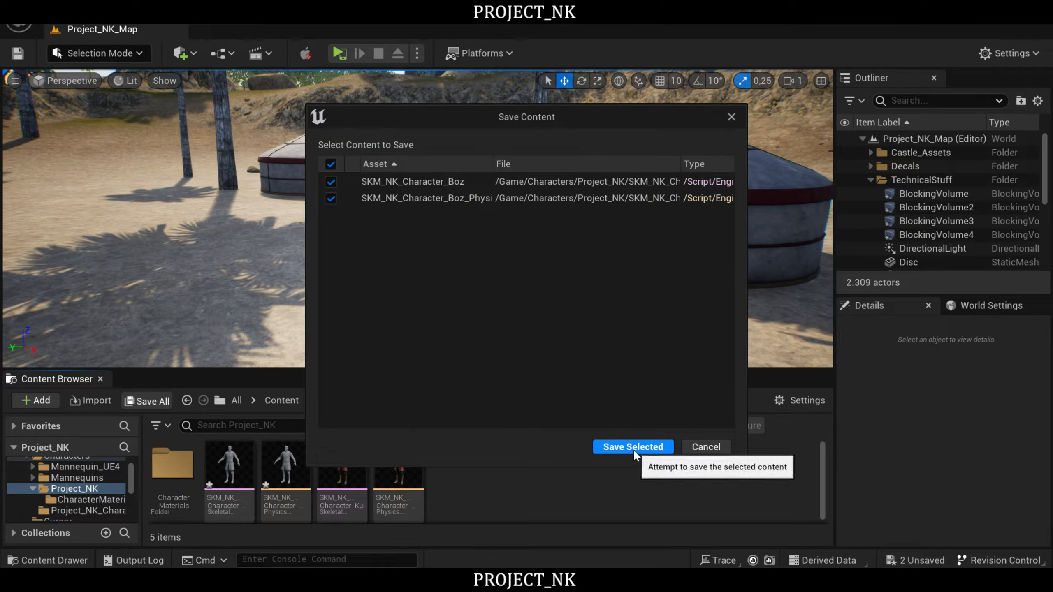
click(633, 447)
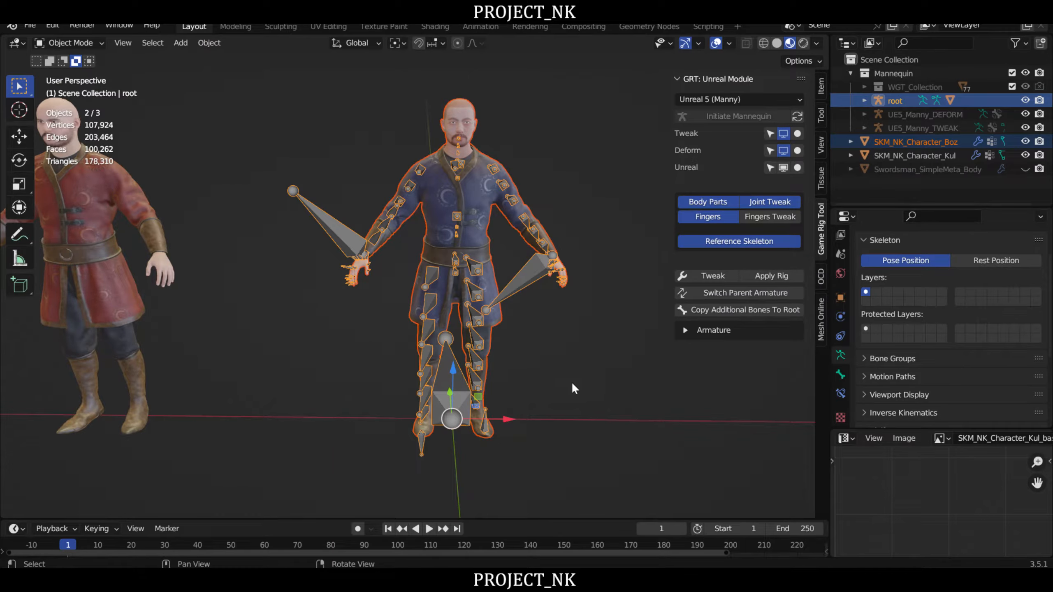
- Switch to Blender, expand the root armature's hierarchy, and select the armature together with its SKM_NK_Character_Boz mesh
click(571, 382)
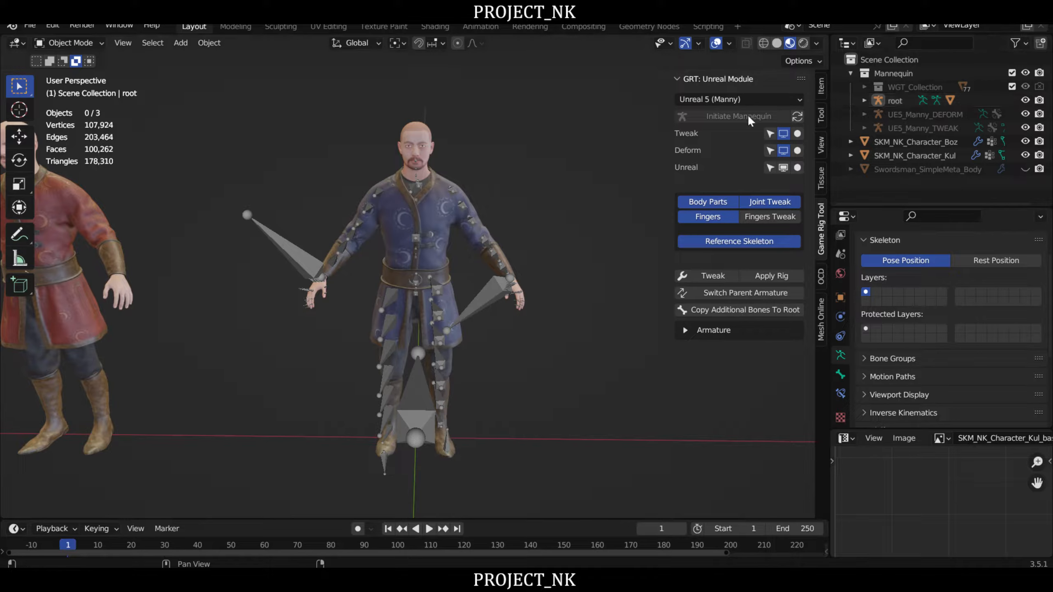
click(865, 100)
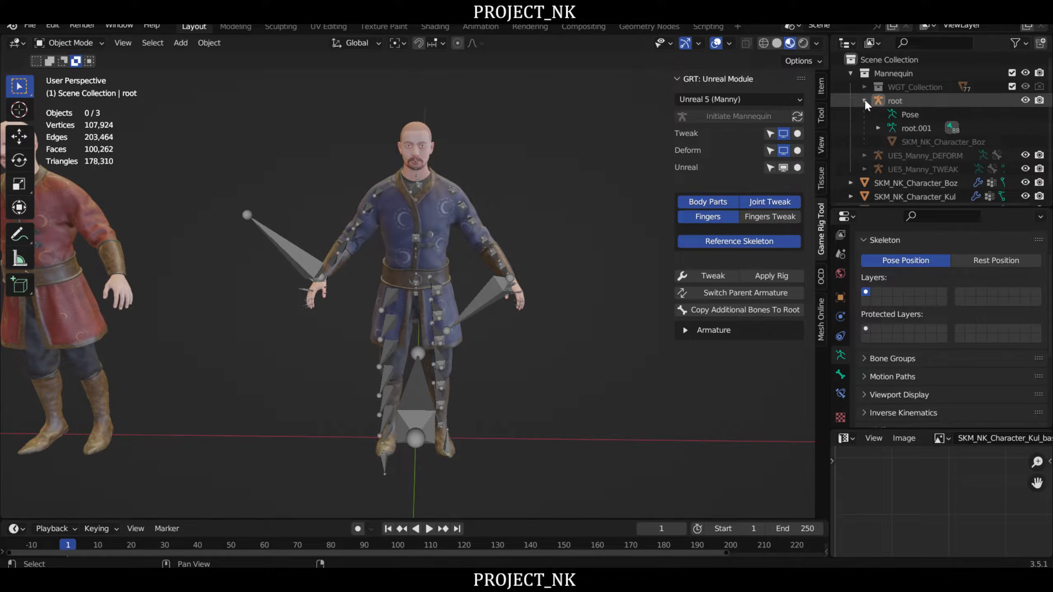
click(864, 100)
click(900, 100)
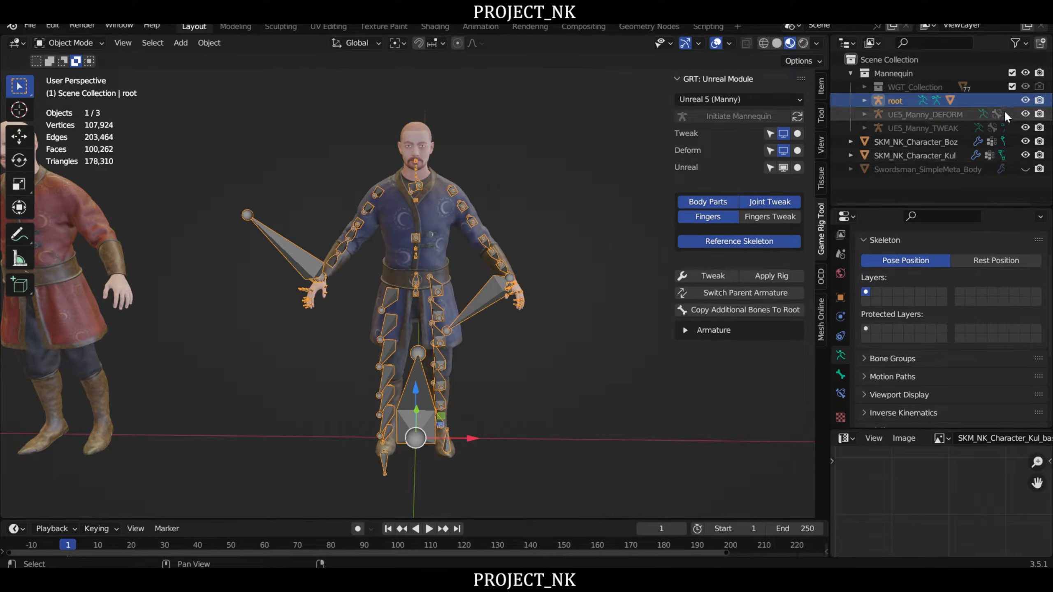
click(866, 100)
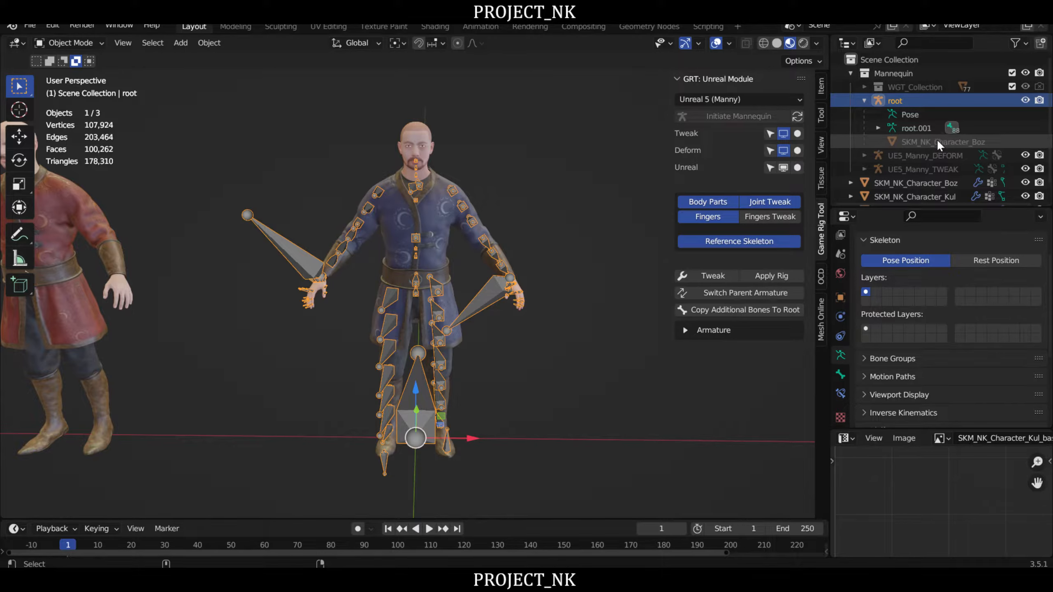
shift+click(921, 141)
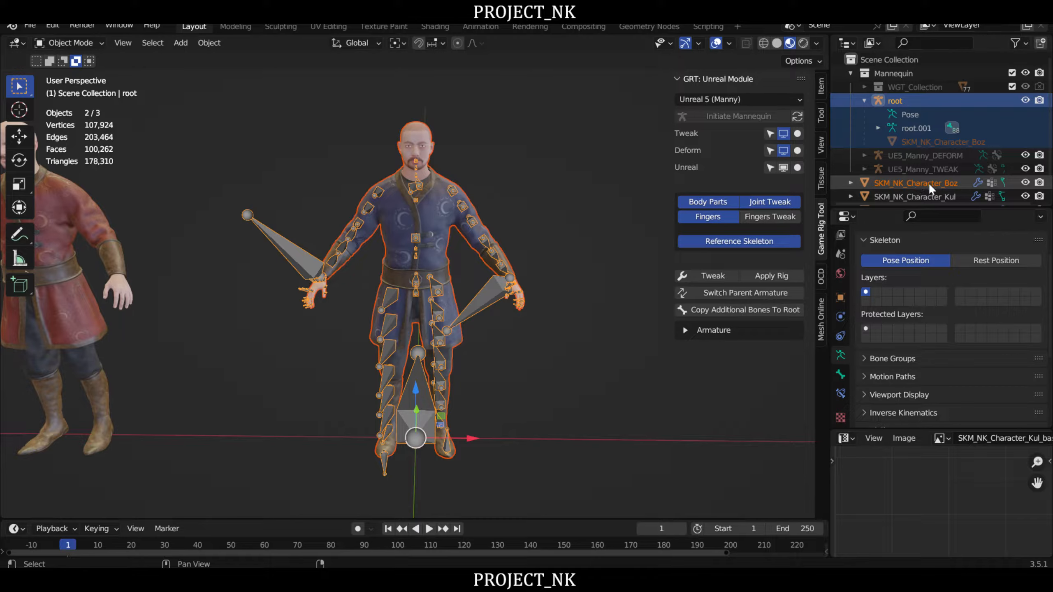
scroll(928, 183, down, 1)
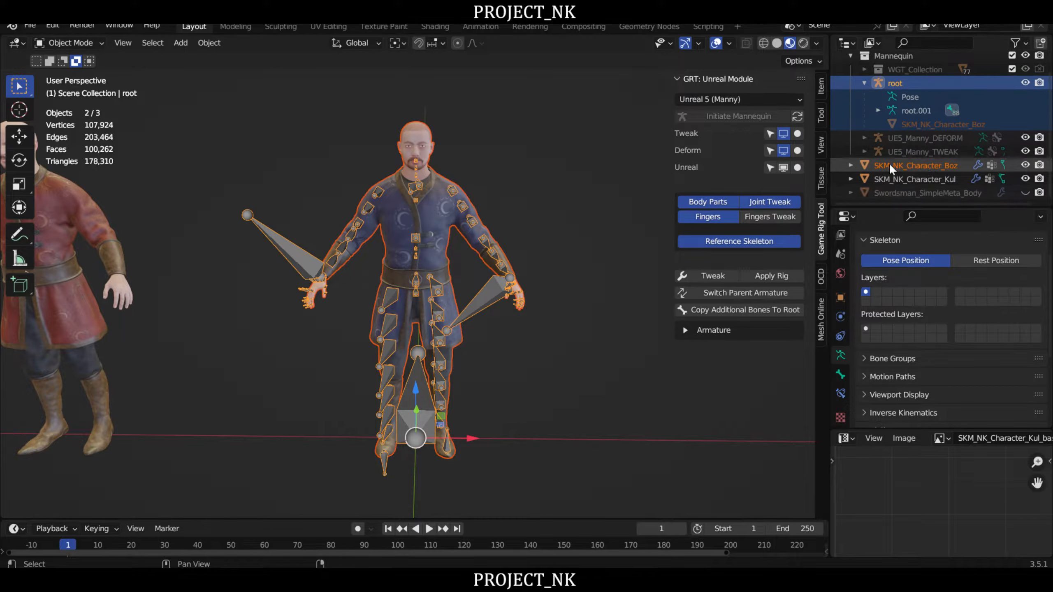
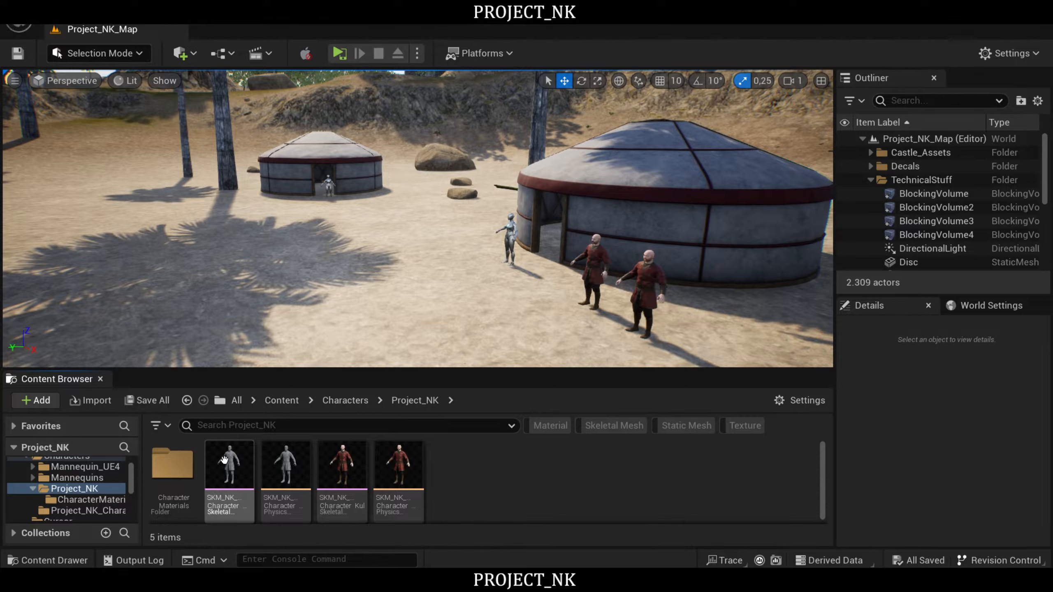
- Reimport the SKM_NK_Character_Boz skeletal mesh from its FBX source and inspect it in the skeletal mesh editor
right_click(231, 465)
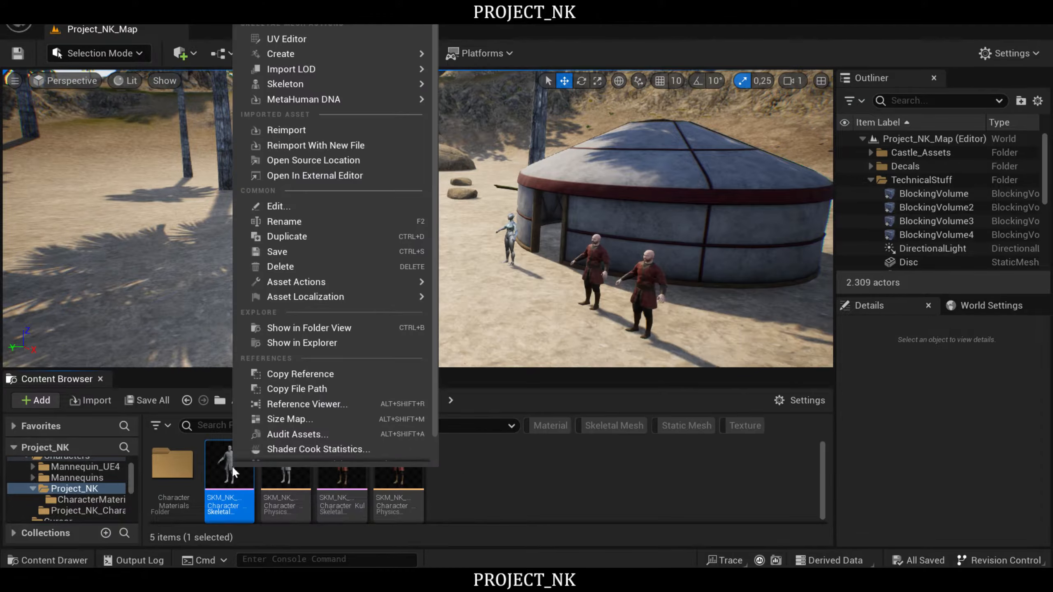
click(281, 130)
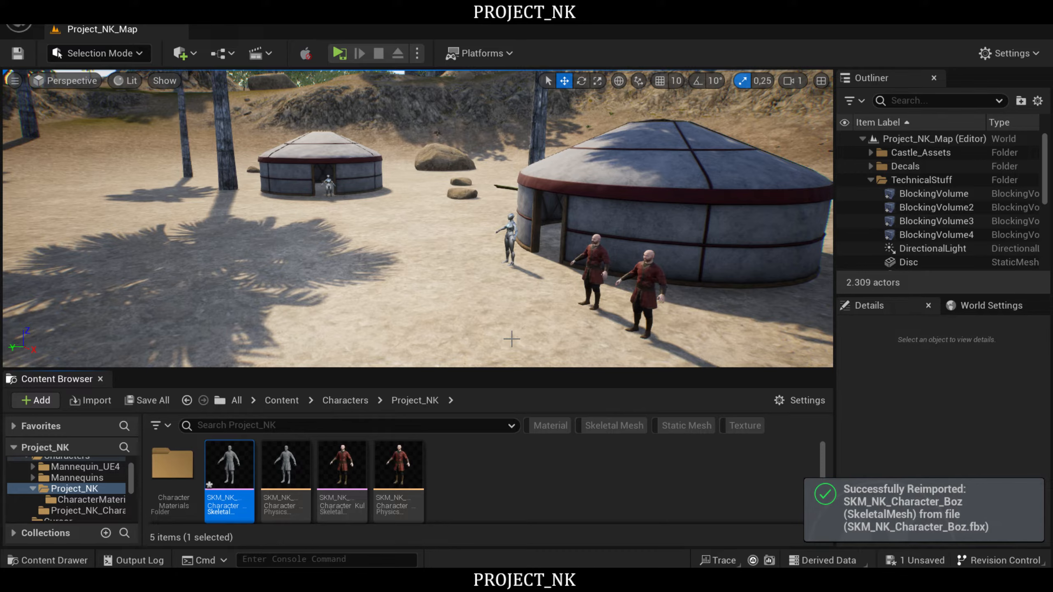
click(530, 486)
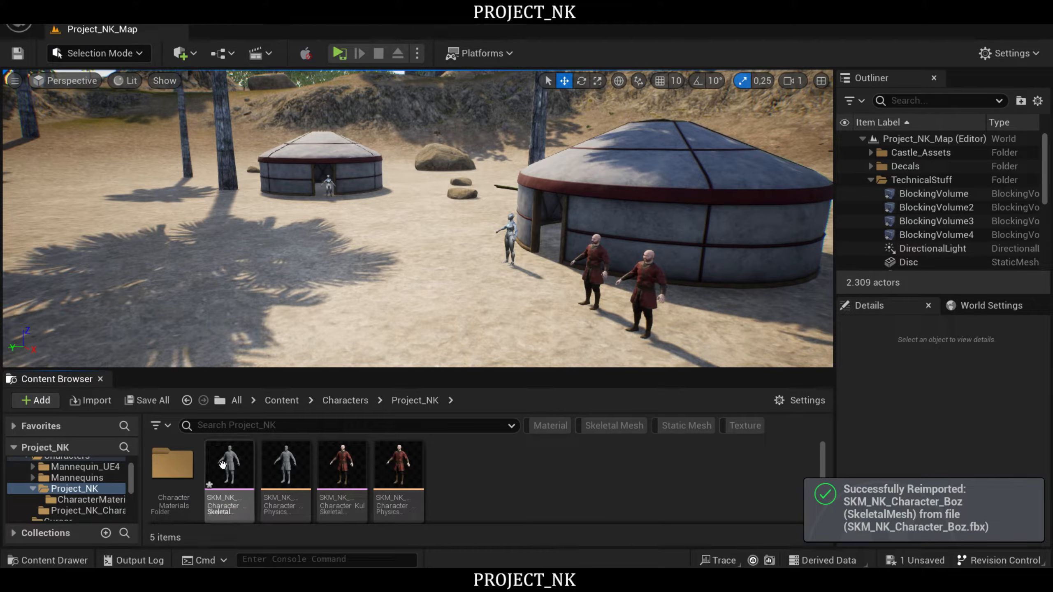
mouse_move(224, 463)
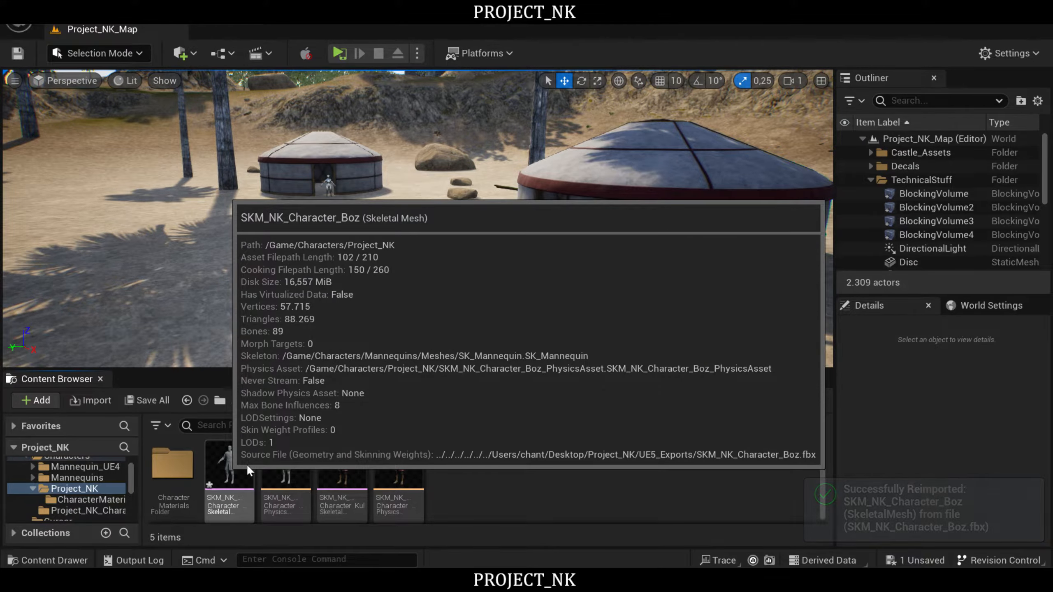
double_click(229, 465)
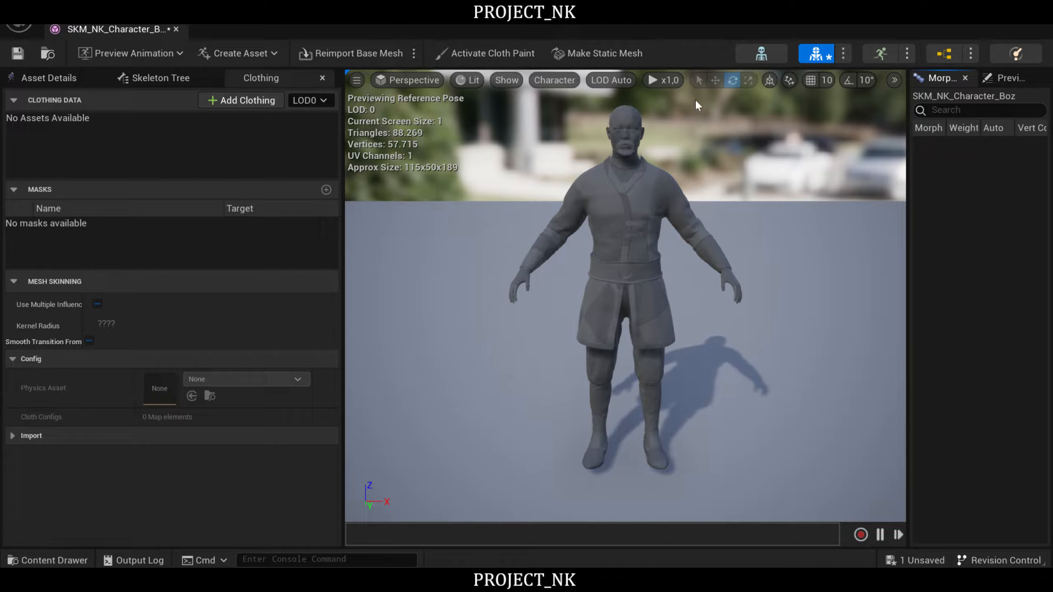
click(1043, 15)
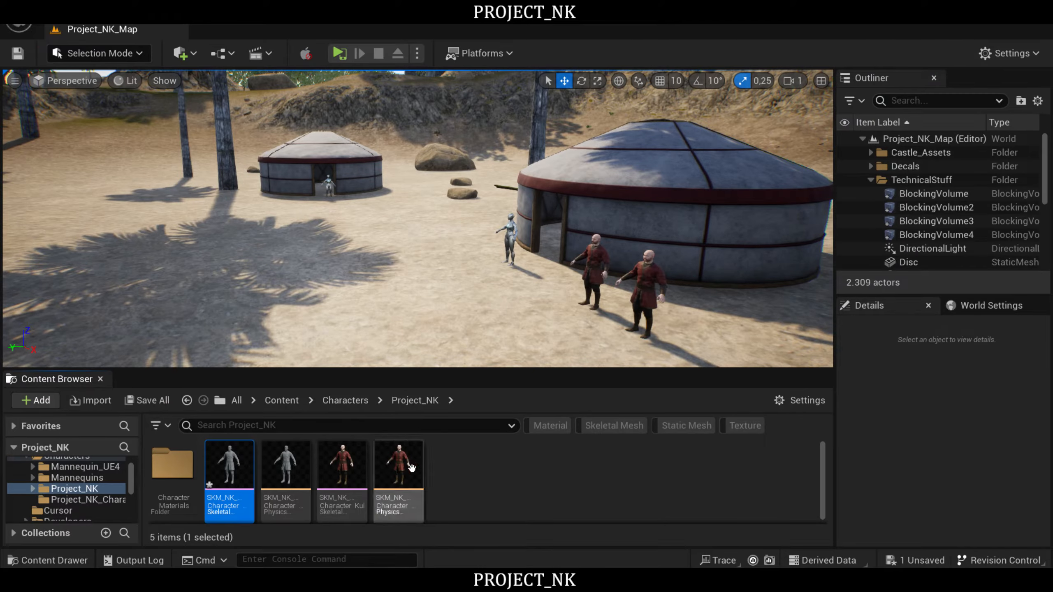
- In the BP_ThirdPersonCharacter blueprint, display the character preview and set the Skeletal Mesh Asset to SKM_NK_Character_Boz
scroll(129, 471, up, 2)
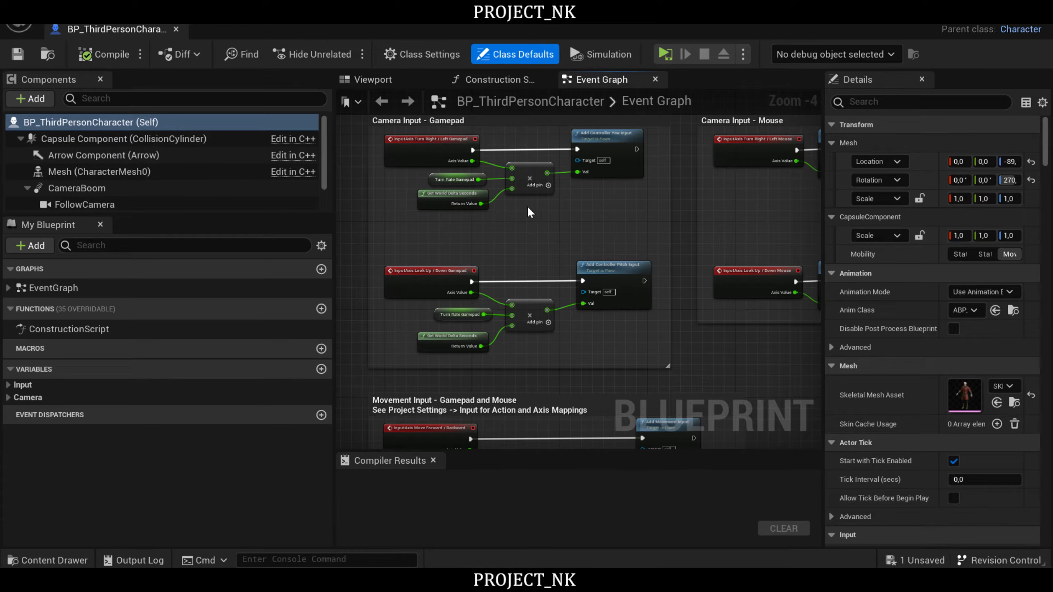
click(375, 80)
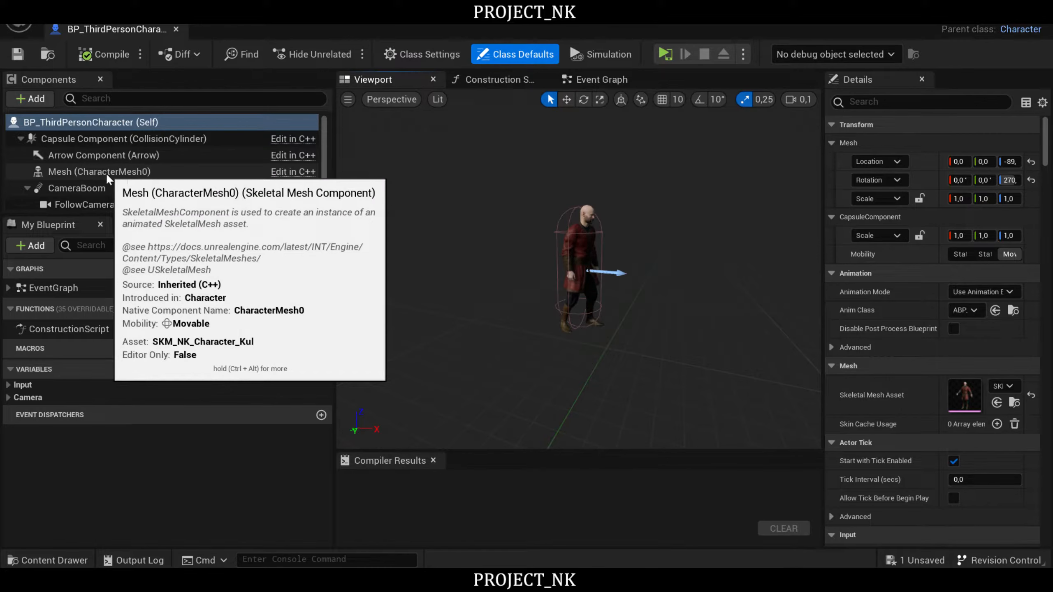
click(1001, 387)
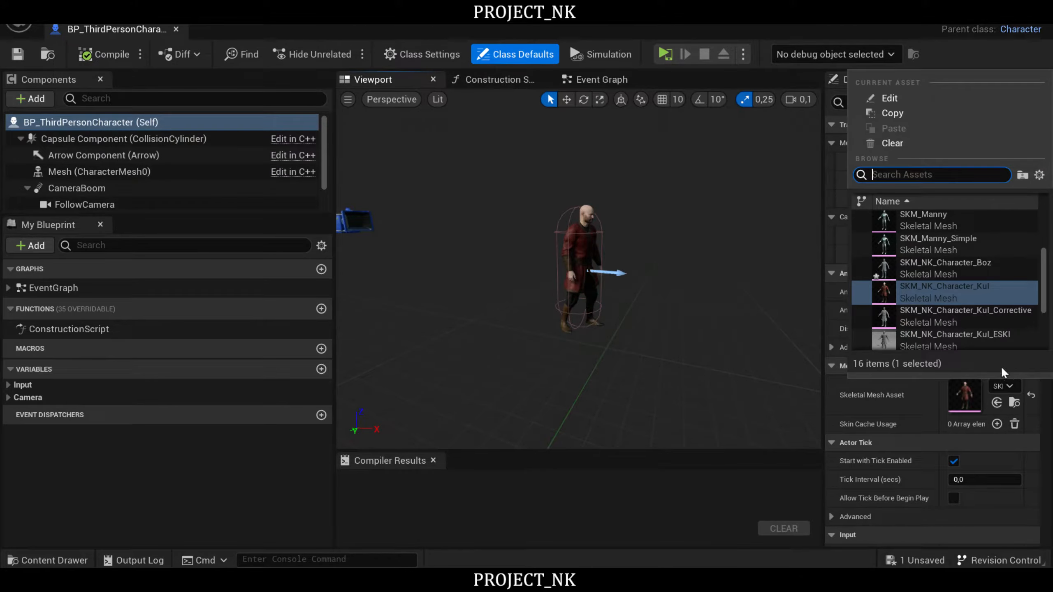
click(959, 264)
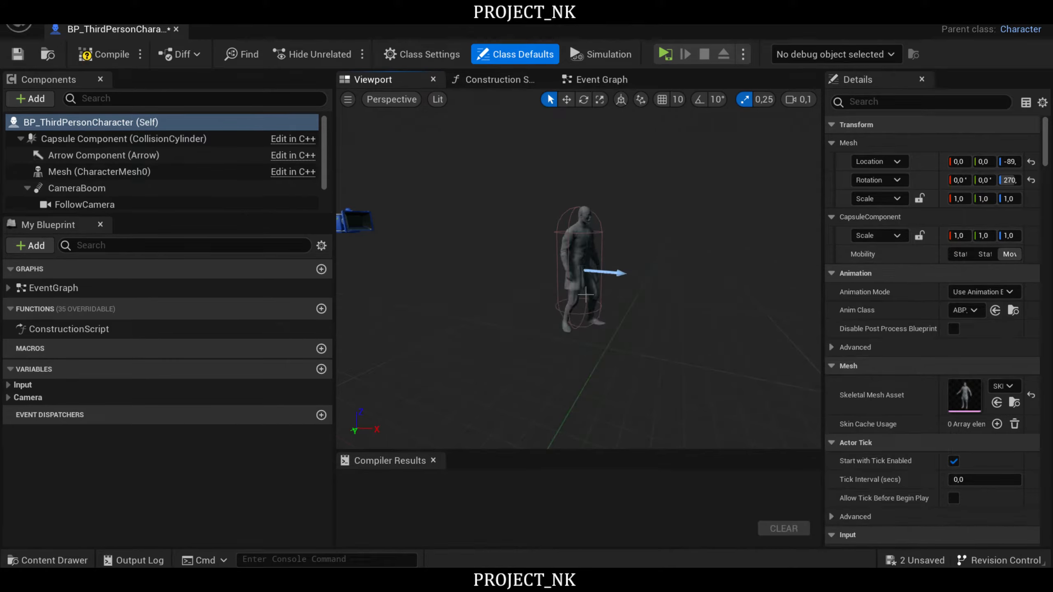
- Check the Boz mesh from the front, and compile, save and close the BP_ThirdPersonCharacter blueprint
right_drag(656, 302, 582, 307)
key(d)
key(w)
key(w)
key(s)
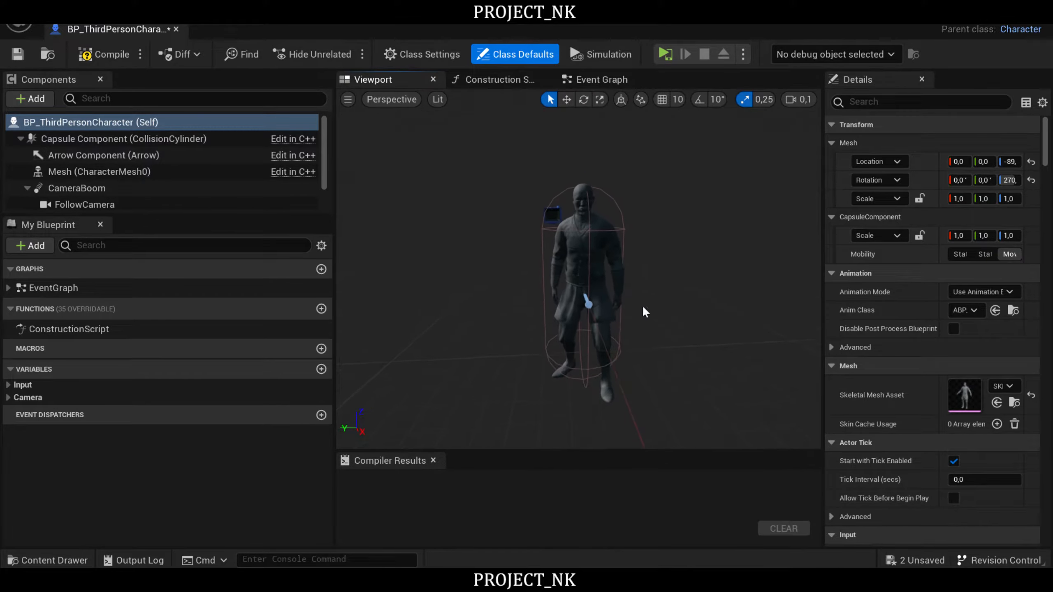
click(121, 62)
click(17, 54)
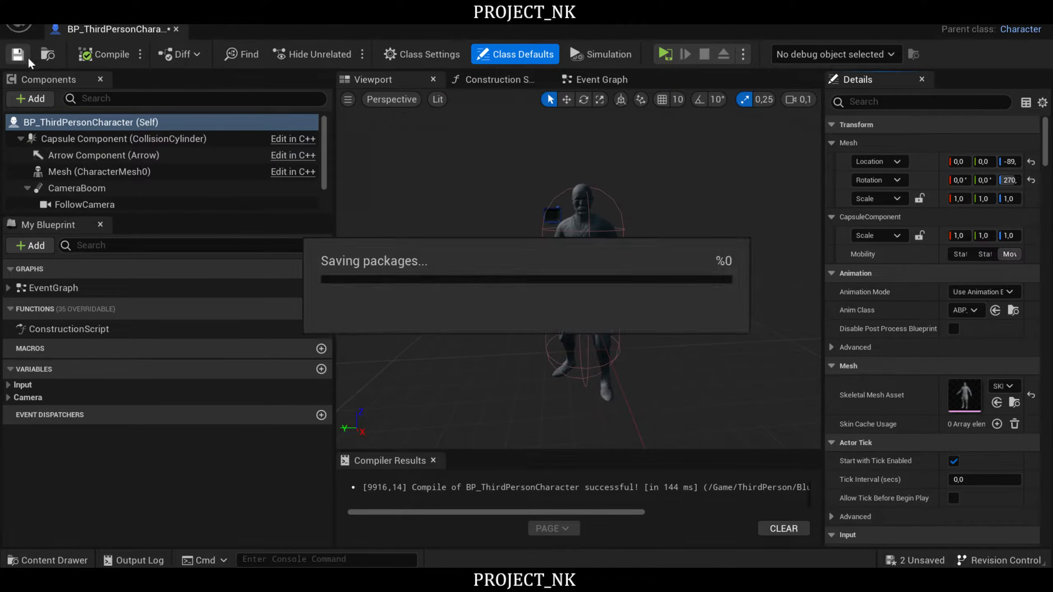
click(1036, 18)
- Open the CharacterMaterials folder inside Project_NK and examine the names and parents of its character materials and material instances
click(81, 504)
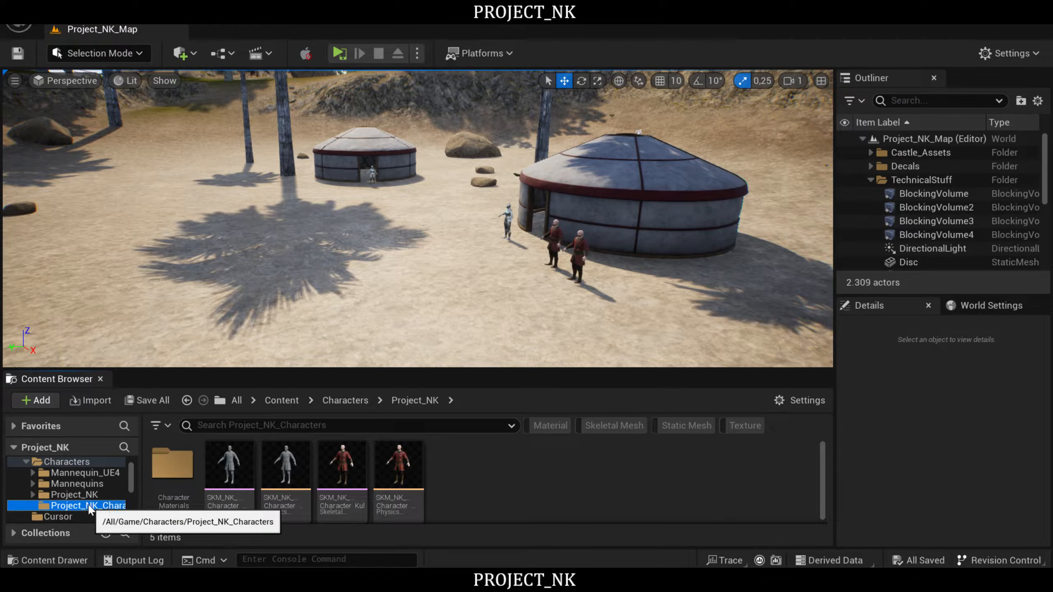
click(74, 495)
mouse_move(230, 467)
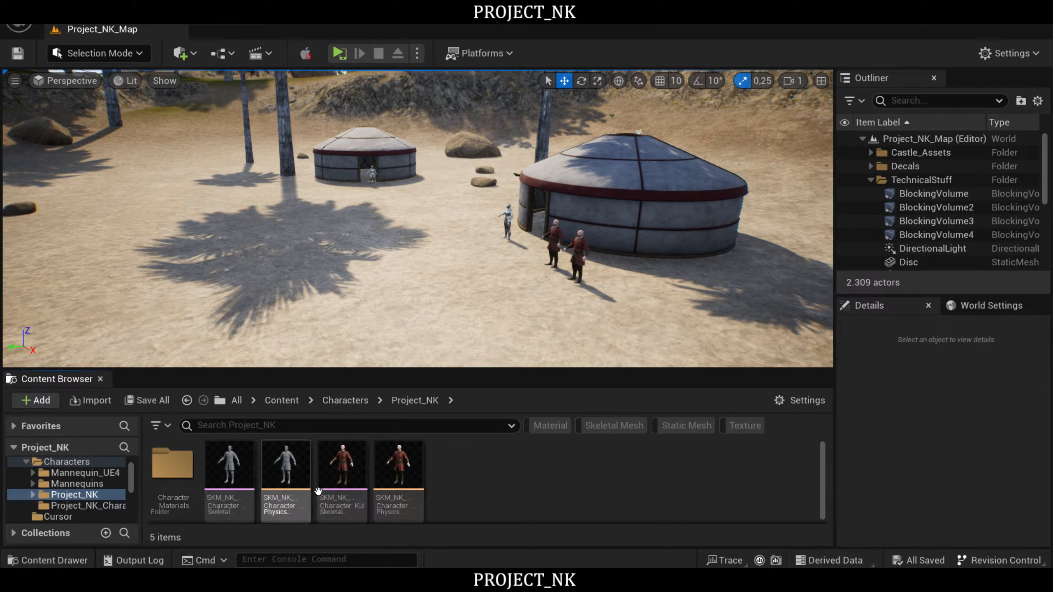
double_click(174, 465)
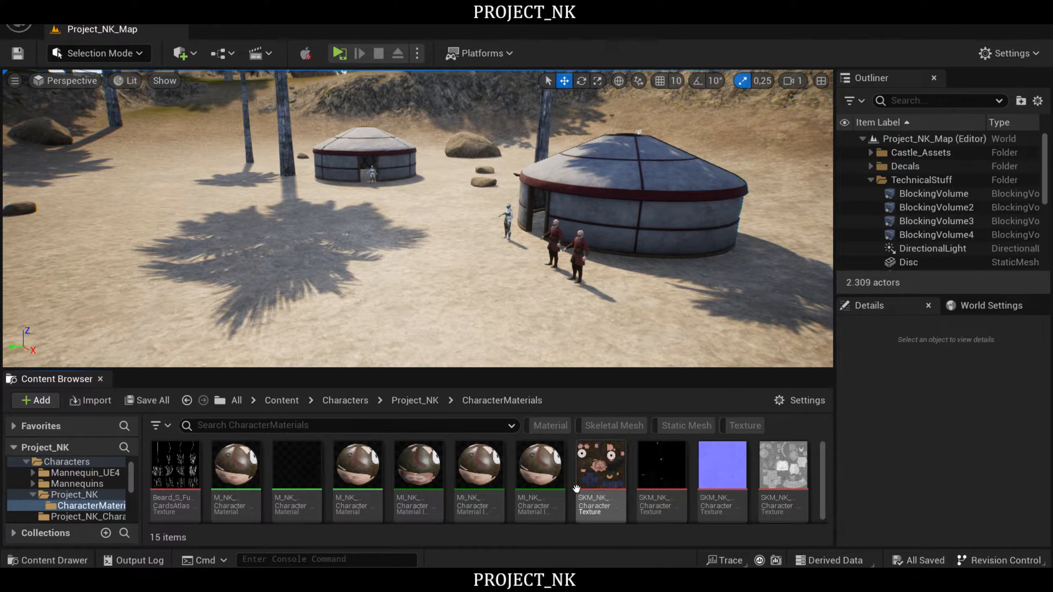
mouse_move(533, 475)
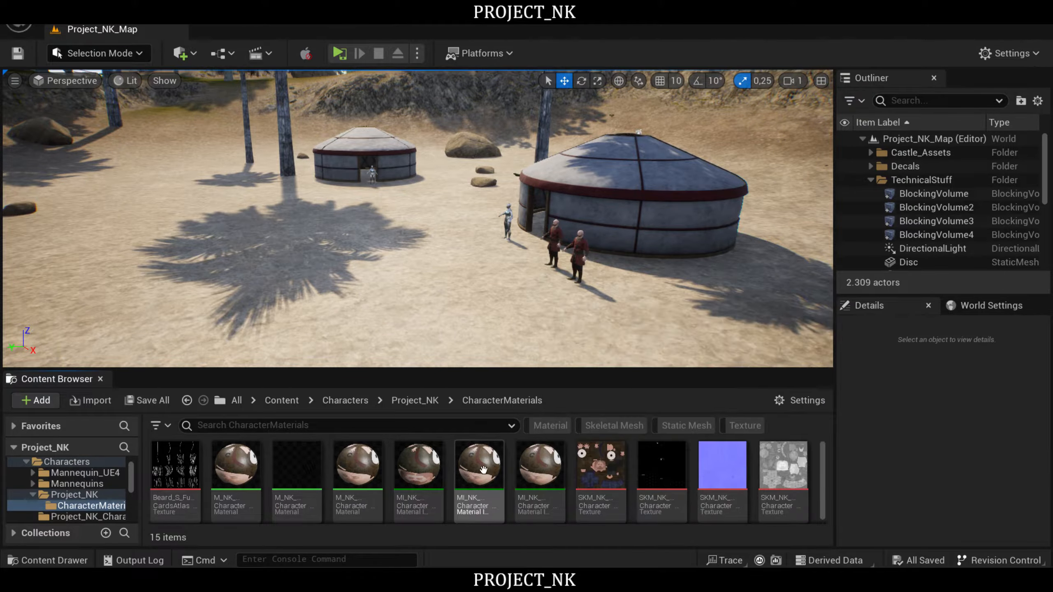
mouse_move(423, 474)
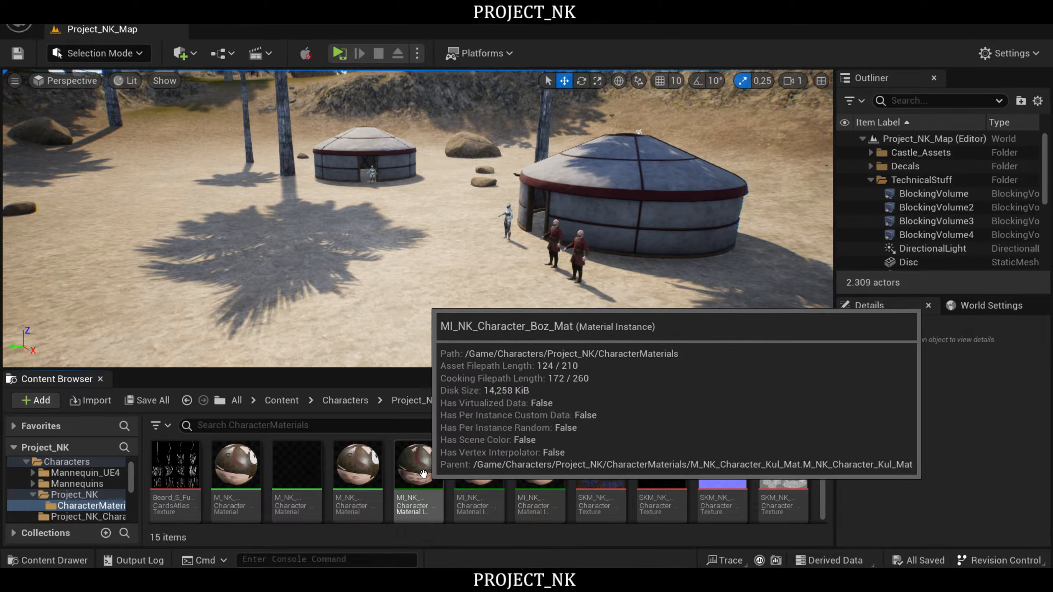
mouse_move(355, 464)
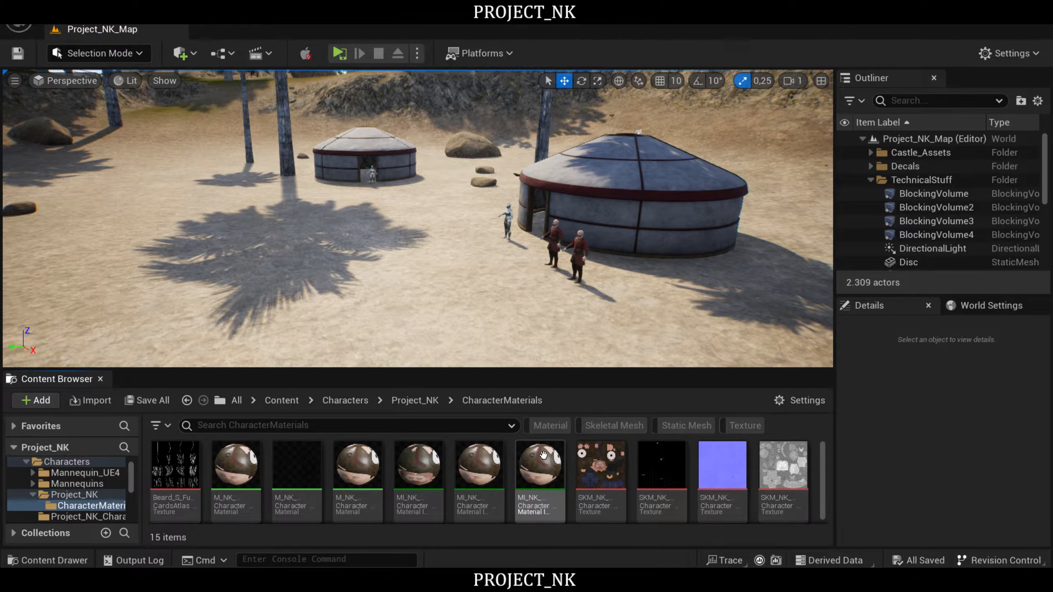
mouse_move(543, 455)
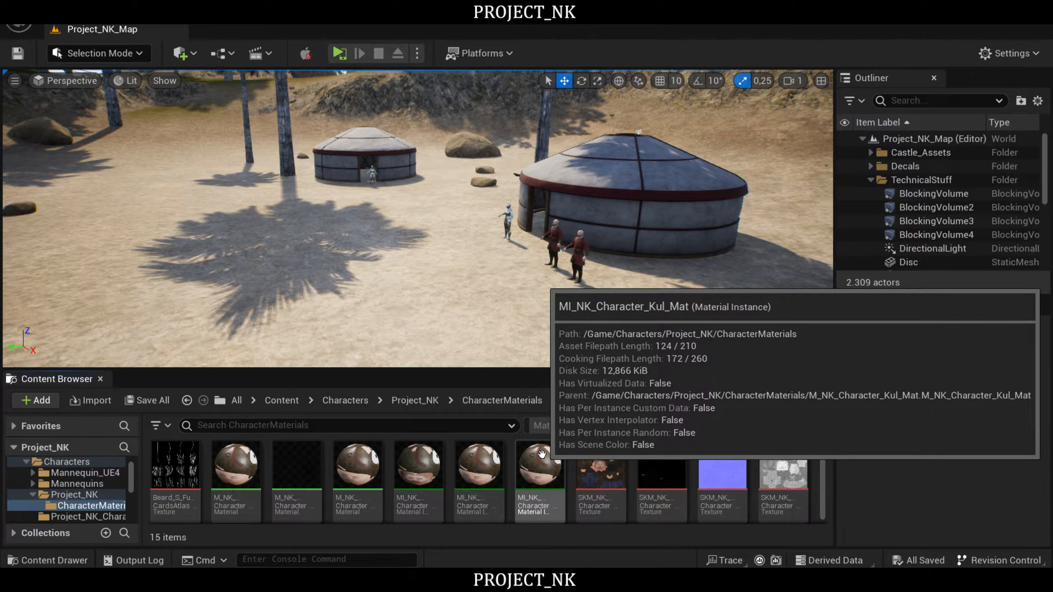
mouse_move(473, 474)
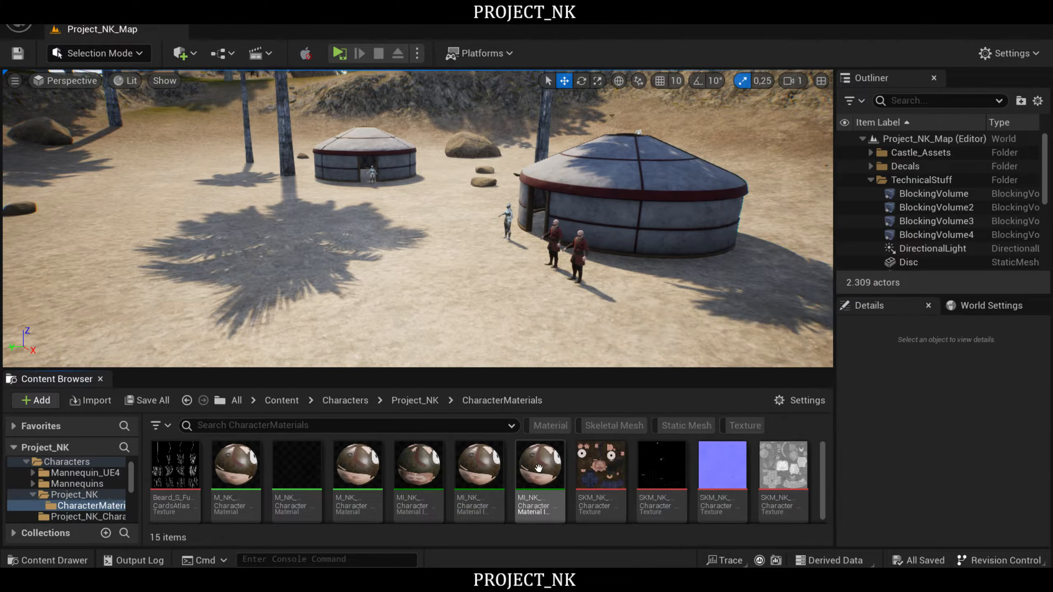
- Create a material instance from MI_NK_Character_Kul_Mat and give it a name containing Boz_Mat
click(538, 467)
right_click(543, 467)
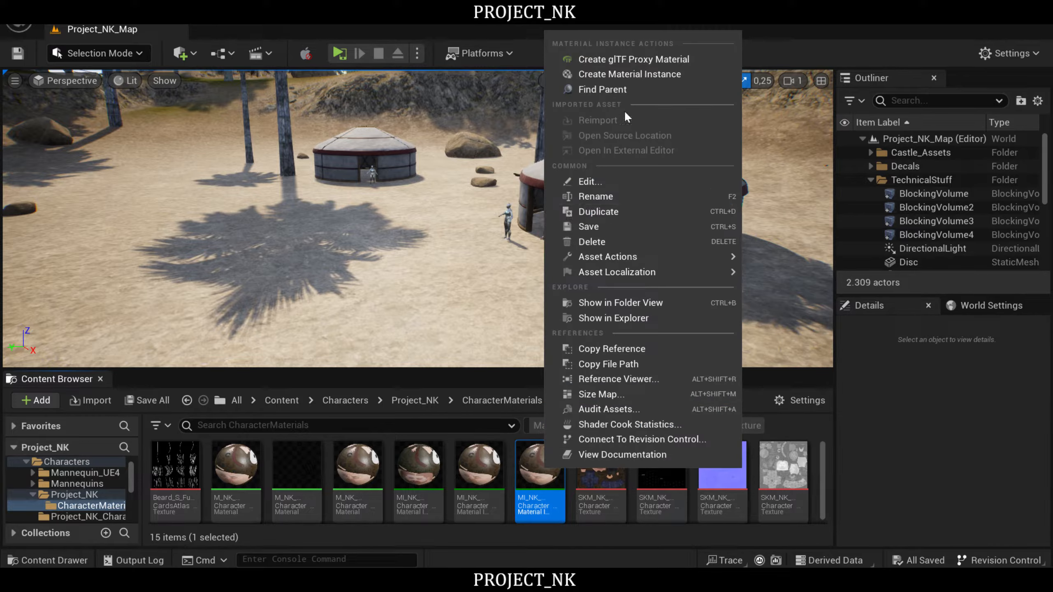
click(640, 75)
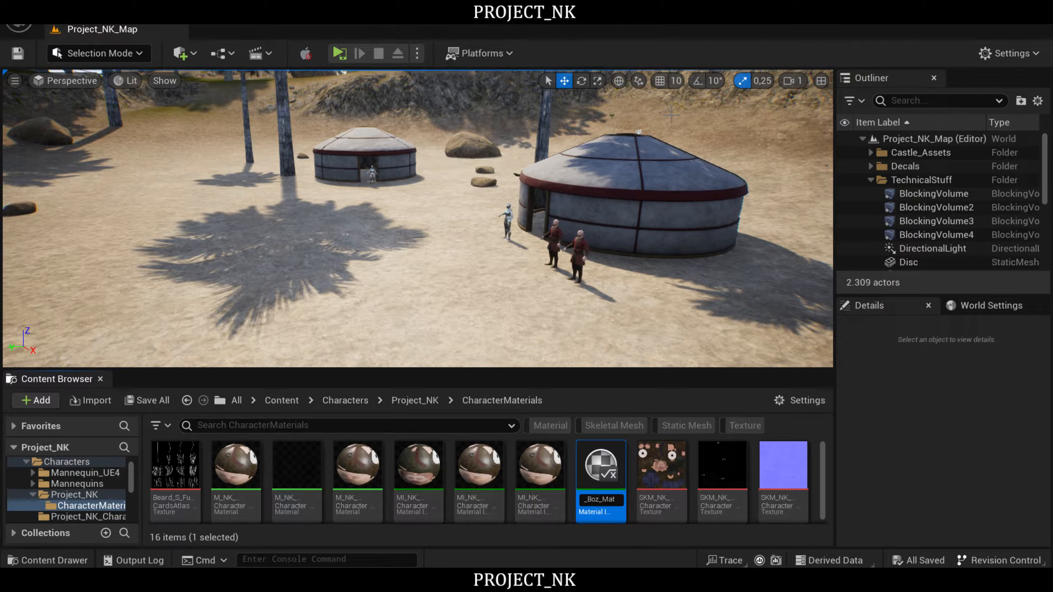
key(Return)
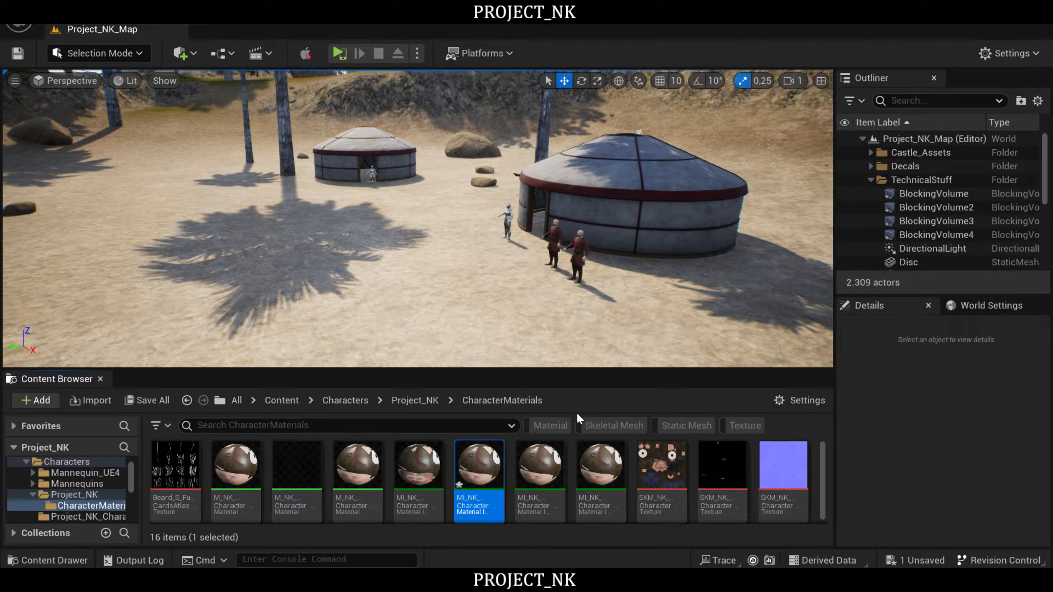
- Open the new Boz material instance and override its basecolor texture with SKM_NK_Character_Boz_basecolor
double_click(475, 472)
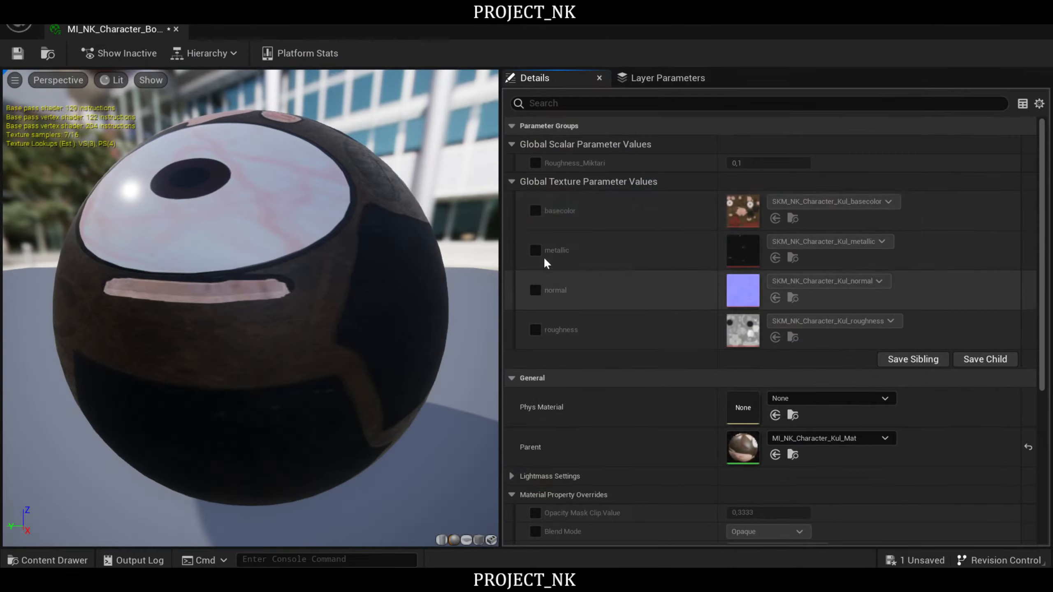
click(536, 210)
click(852, 202)
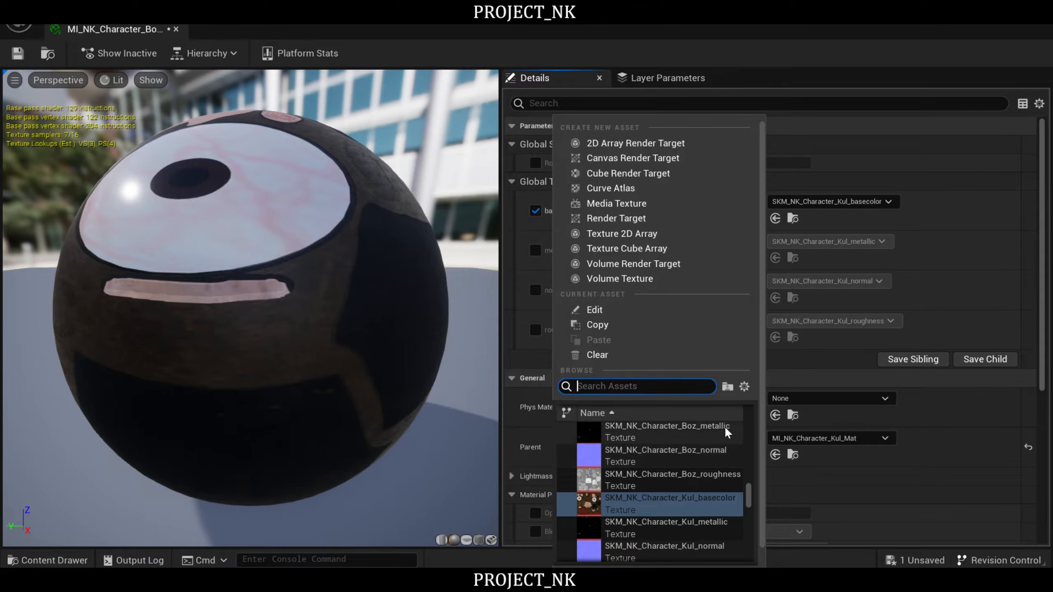
scroll(712, 470, up, 2)
click(693, 452)
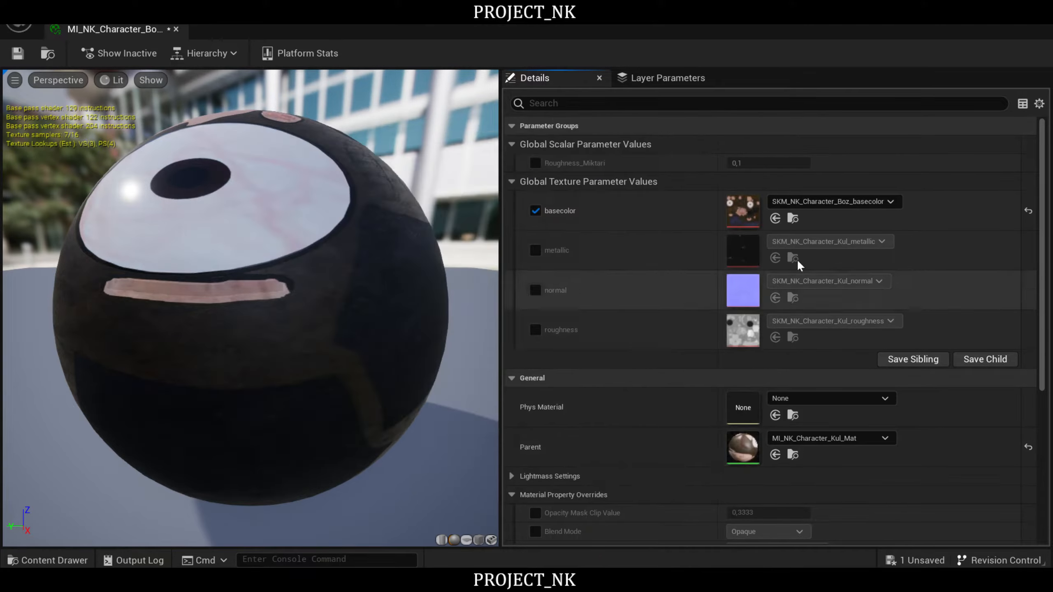
- Override the metallic texture of the Boz material instance with SKM_NK_Character_Boz_metallic
click(535, 250)
click(828, 242)
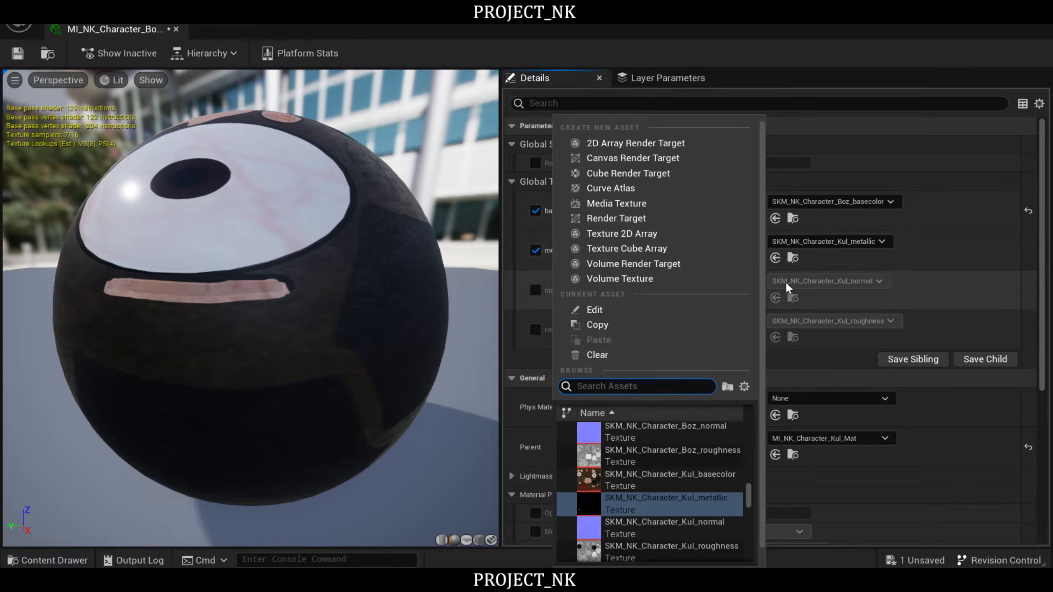
scroll(709, 481, up, 2)
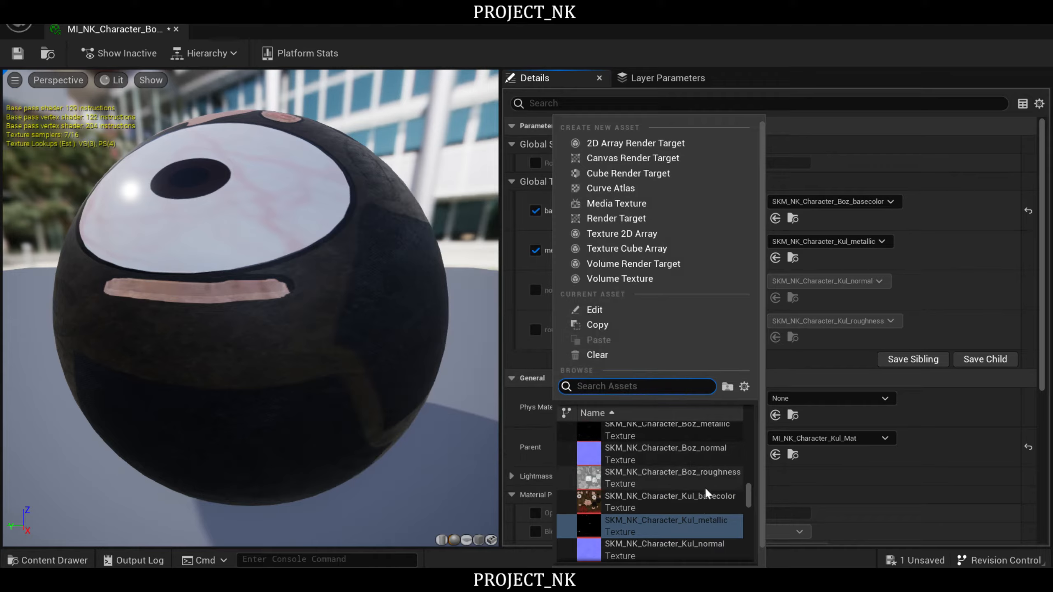
scroll(704, 488, up, 1)
click(710, 460)
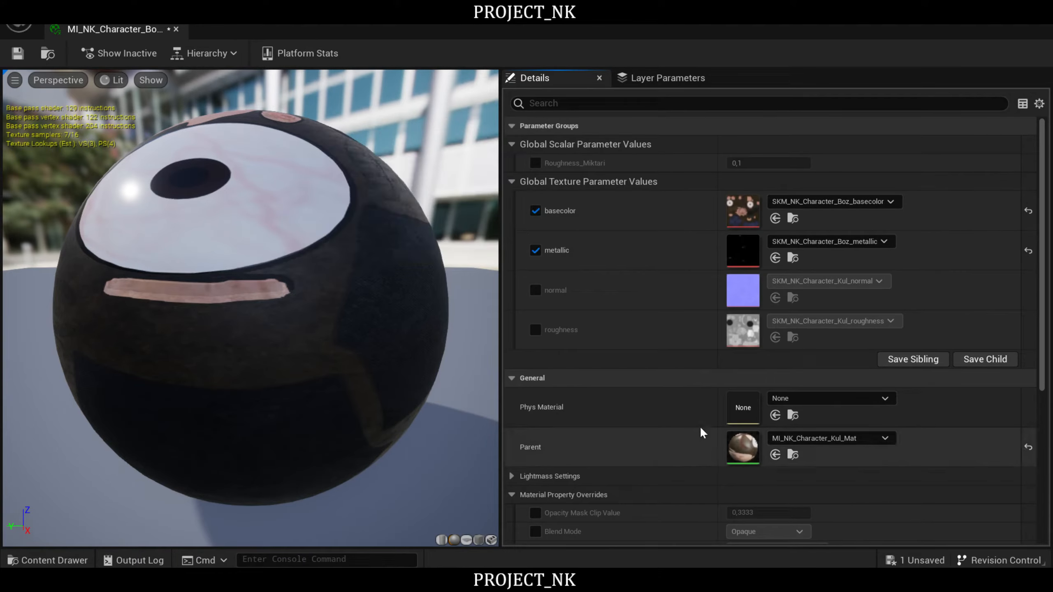
- Override the normal texture of the Boz material instance with SKM_NK_Character_Boz_normal
click(535, 291)
click(825, 281)
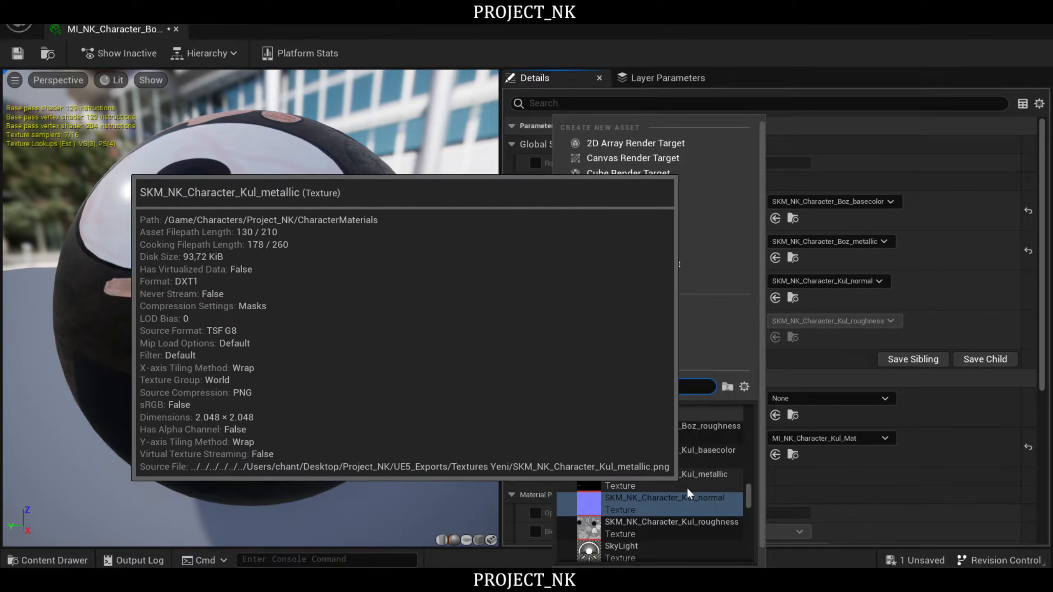
scroll(709, 452, up, 1)
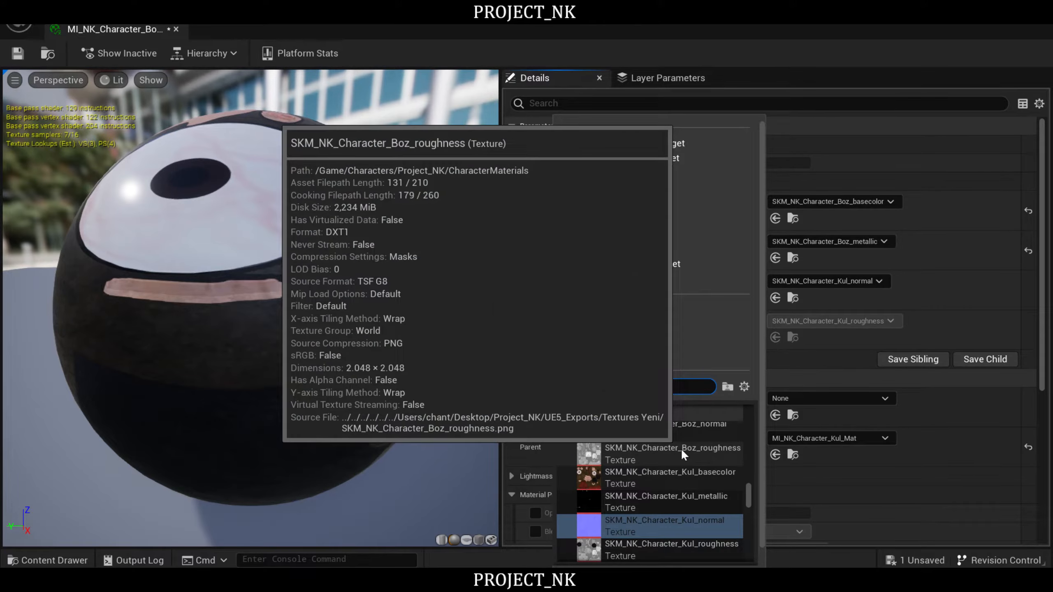
click(681, 450)
click(828, 280)
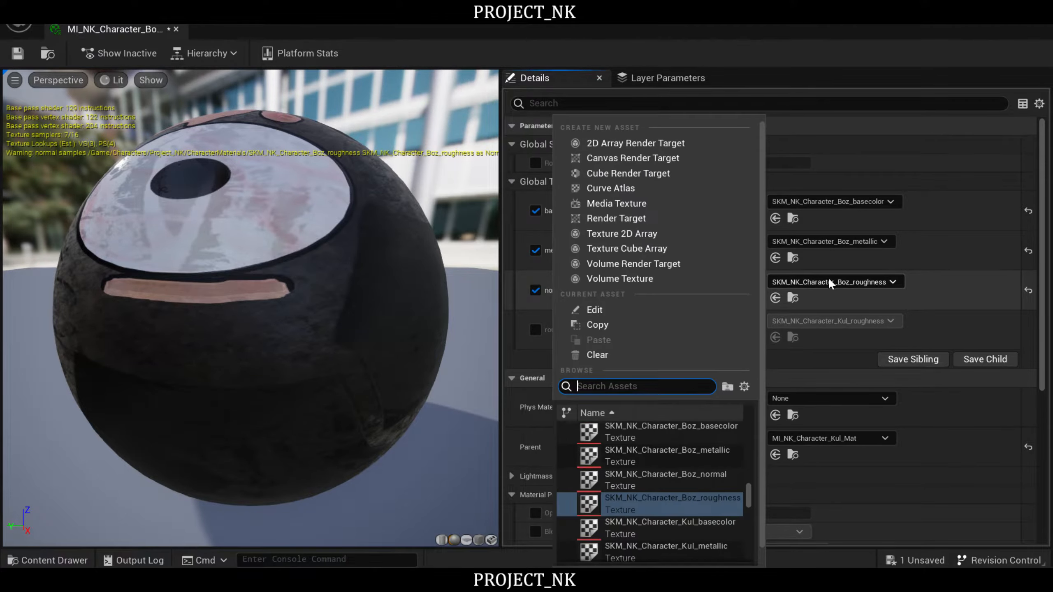
click(665, 480)
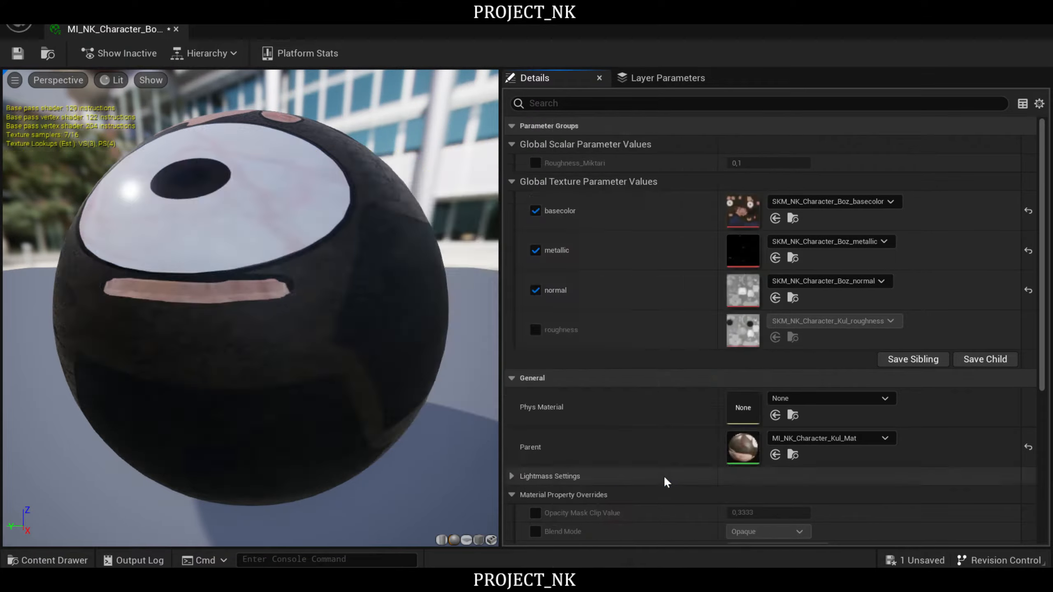
- Override the roughness texture of the Boz material instance with SKM_NK_Character_Boz_roughness, then save and close the instance
click(534, 330)
click(832, 321)
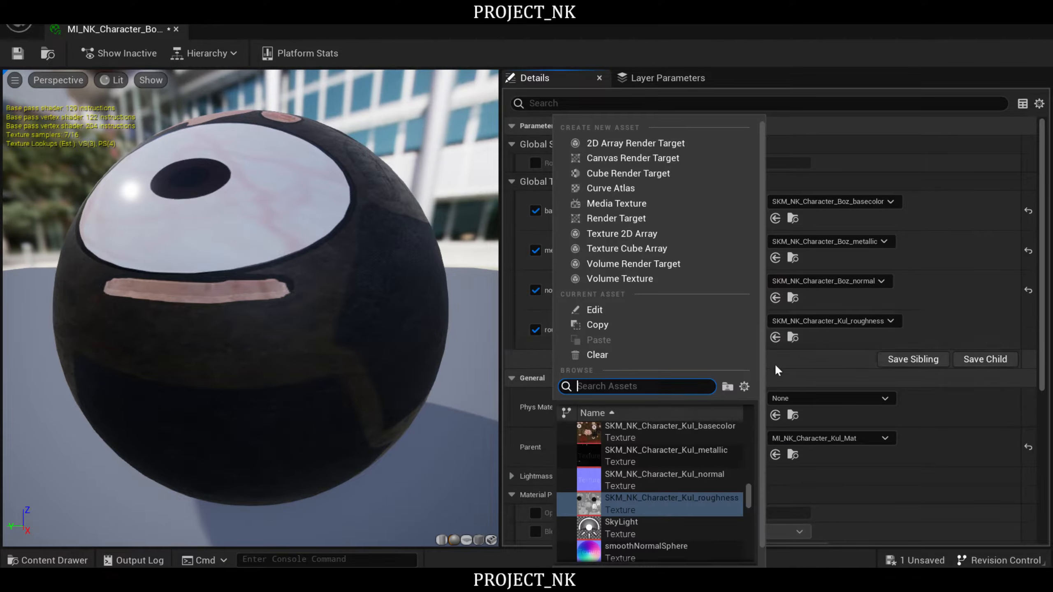
scroll(706, 459, up, 3)
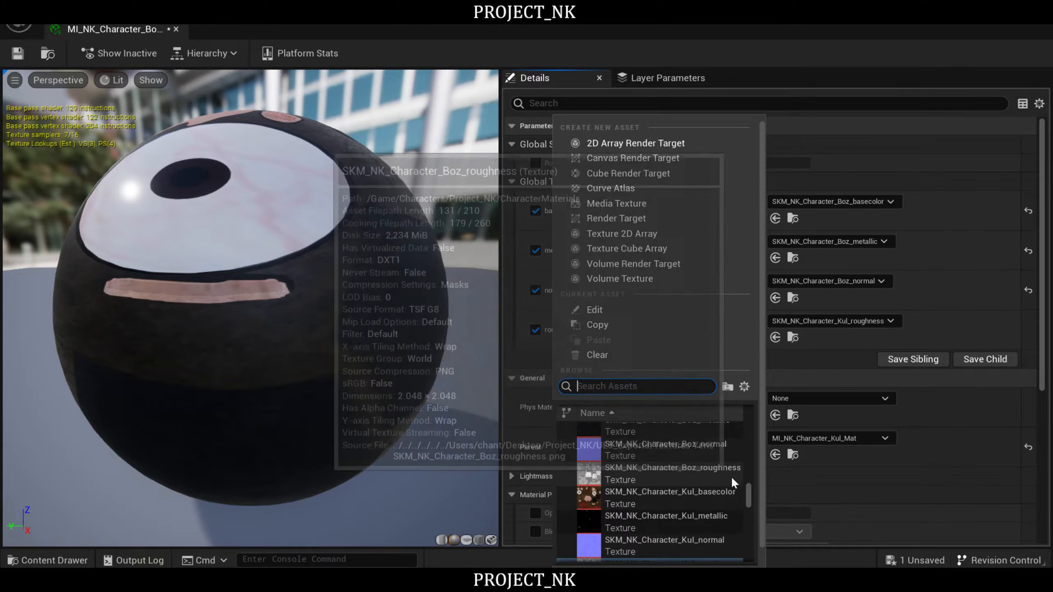
click(684, 468)
drag(286, 287, 477, 274)
drag(249, 290, 373, 286)
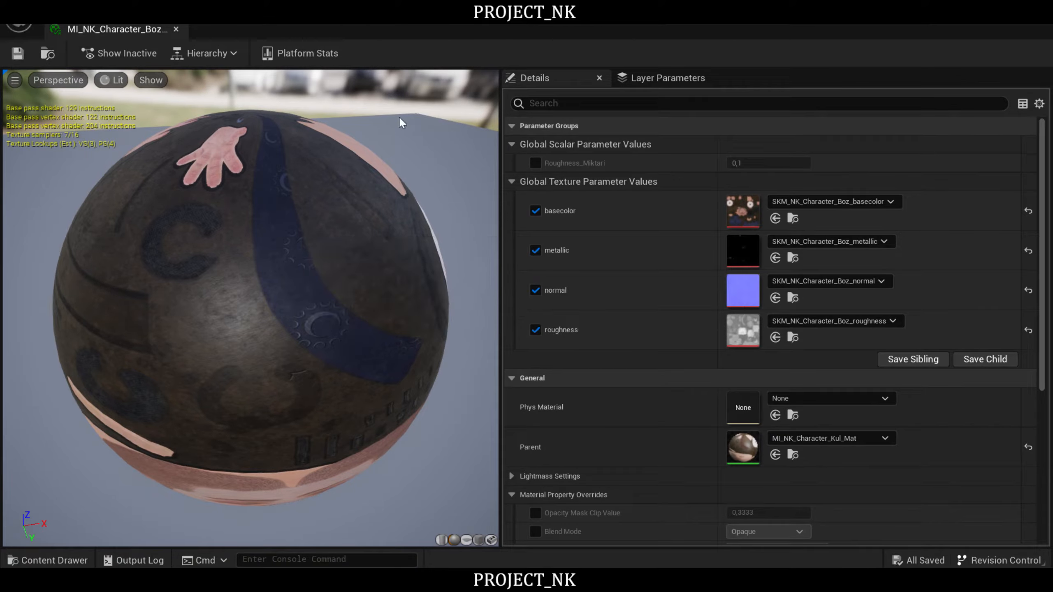
click(1039, 17)
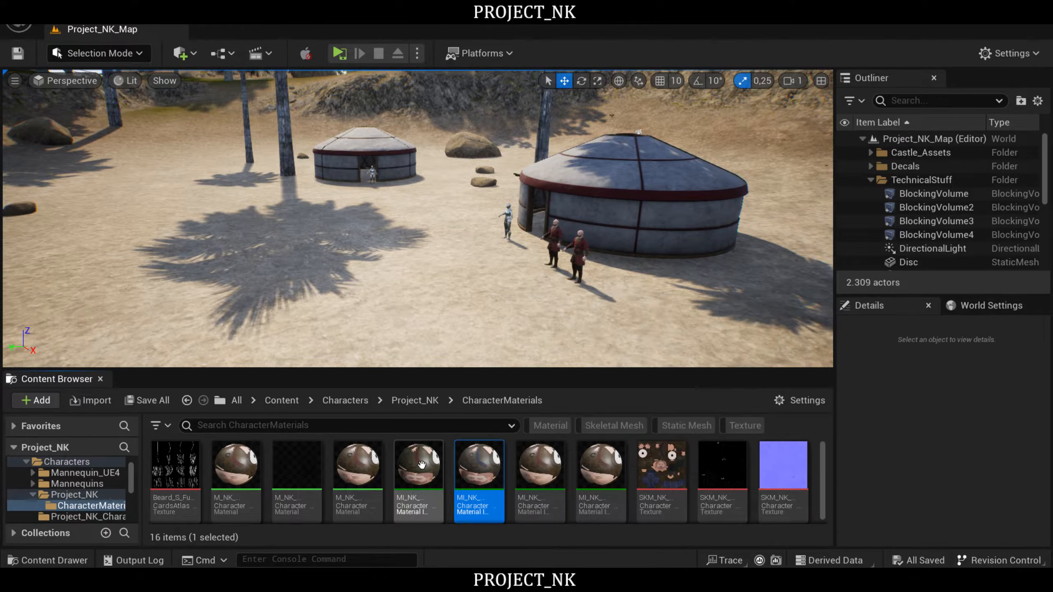
- Inspect the older MI_NK_Character_Boz_Mat instance parented to M_NK_Character_Kul_Mat and delete it
double_click(421, 465)
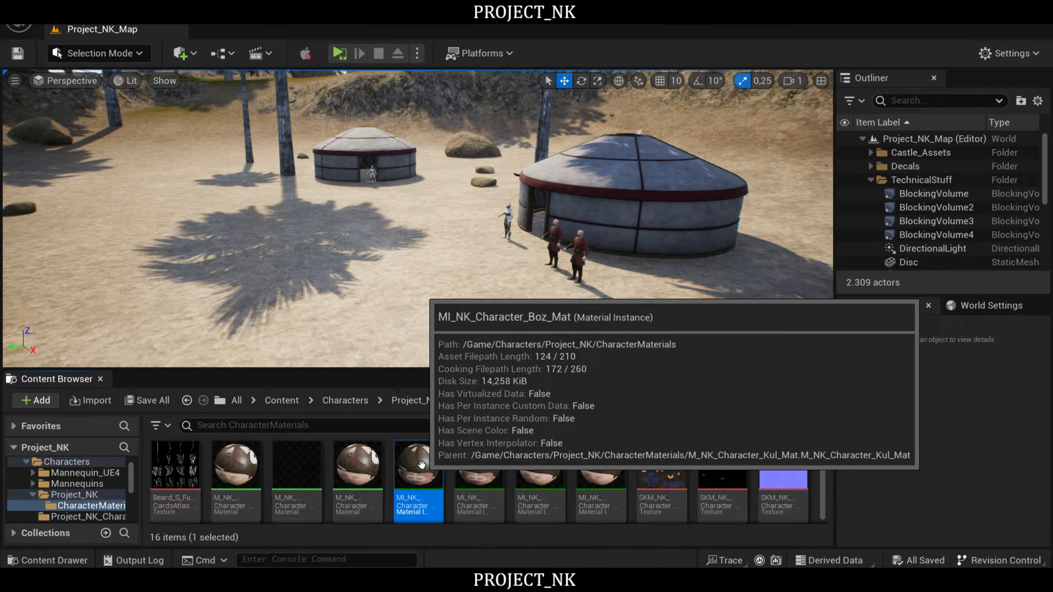
drag(291, 307, 67, 311)
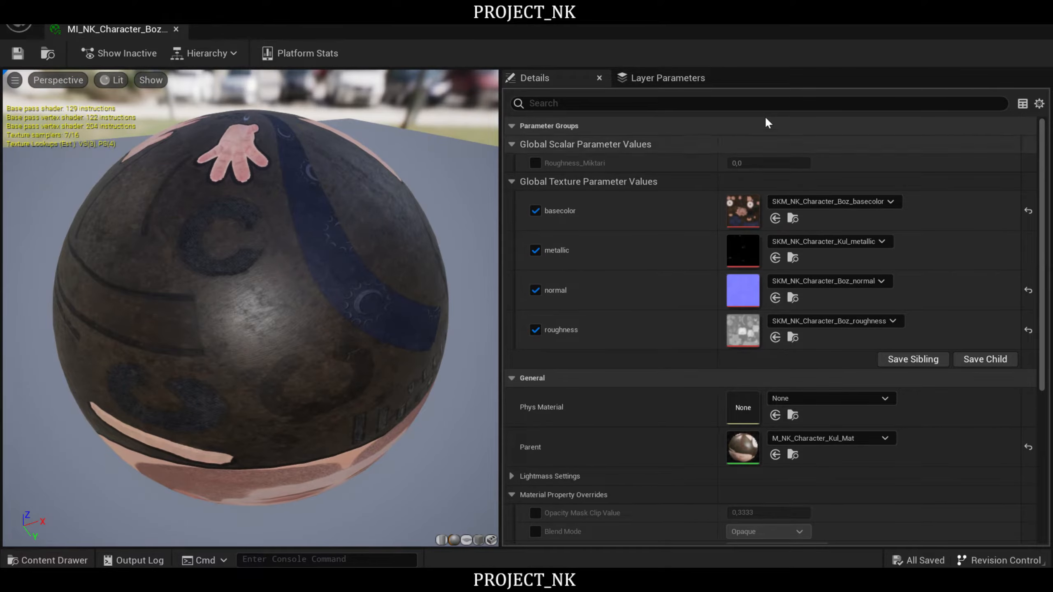
click(1035, 11)
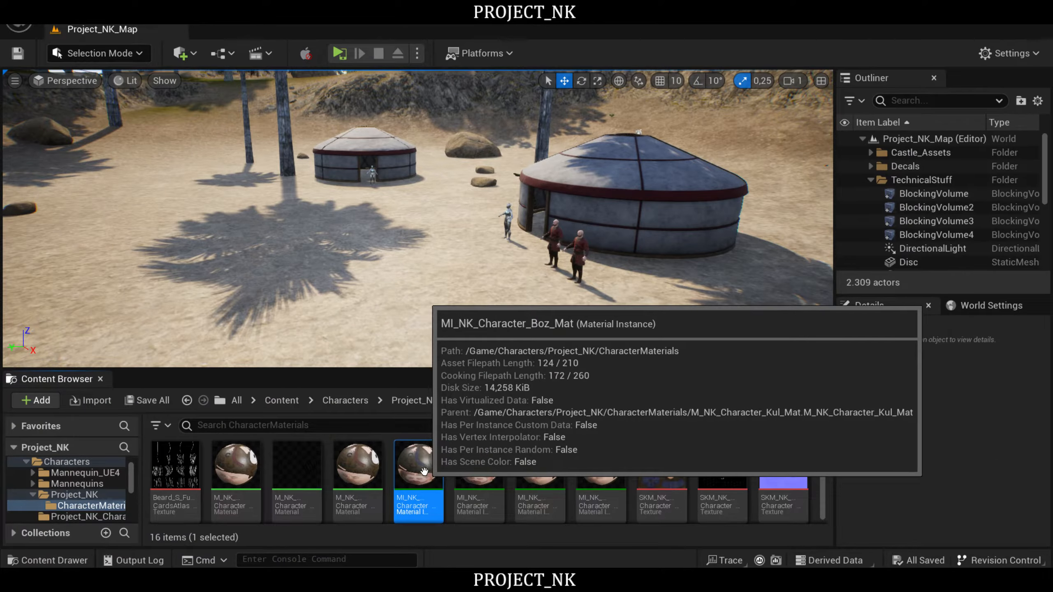
key(Delete)
click(477, 515)
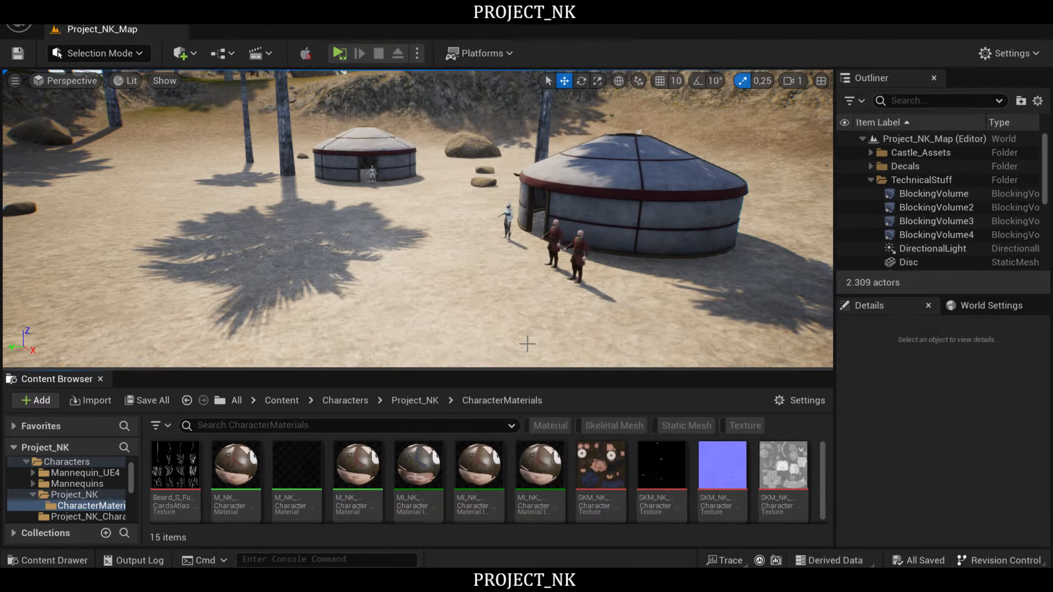
- Open the MI_NK_Character_Kul_Cloth_Mat instance and examine its Two Sided setting among the material property overrides
click(418, 468)
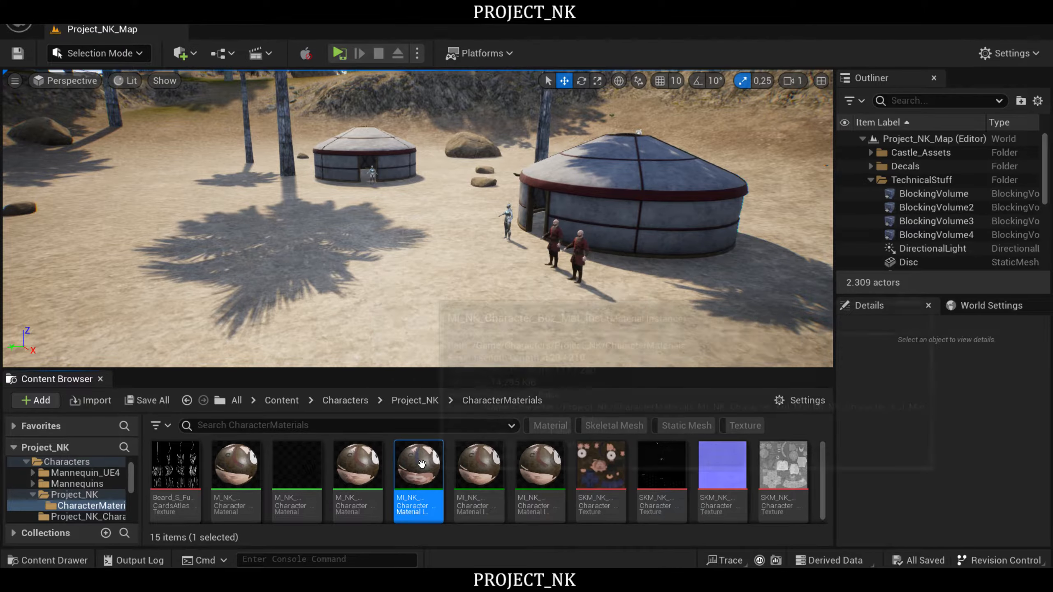
click(484, 463)
right_click(484, 464)
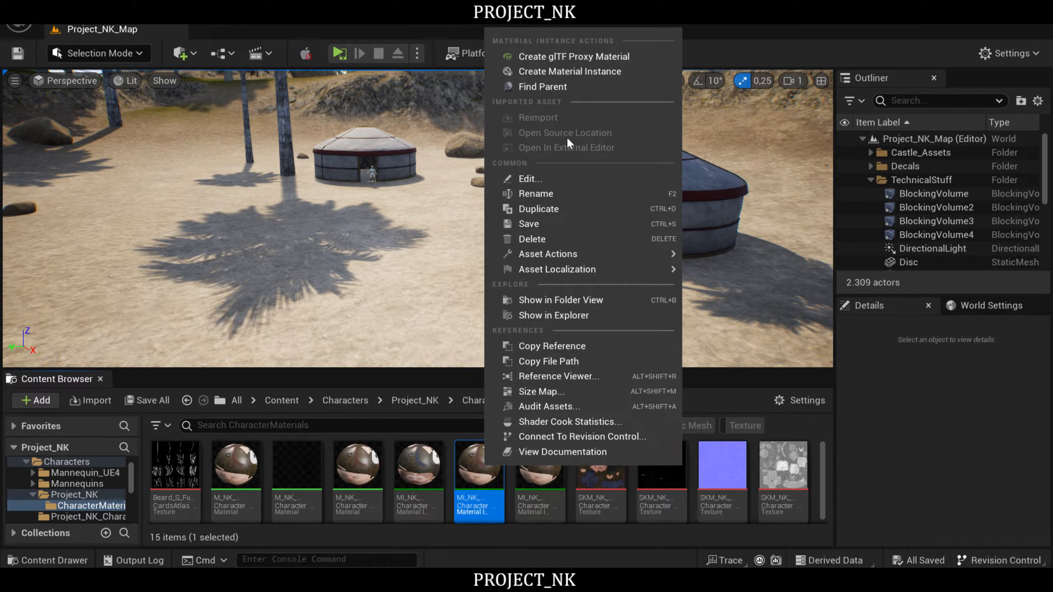
click(412, 469)
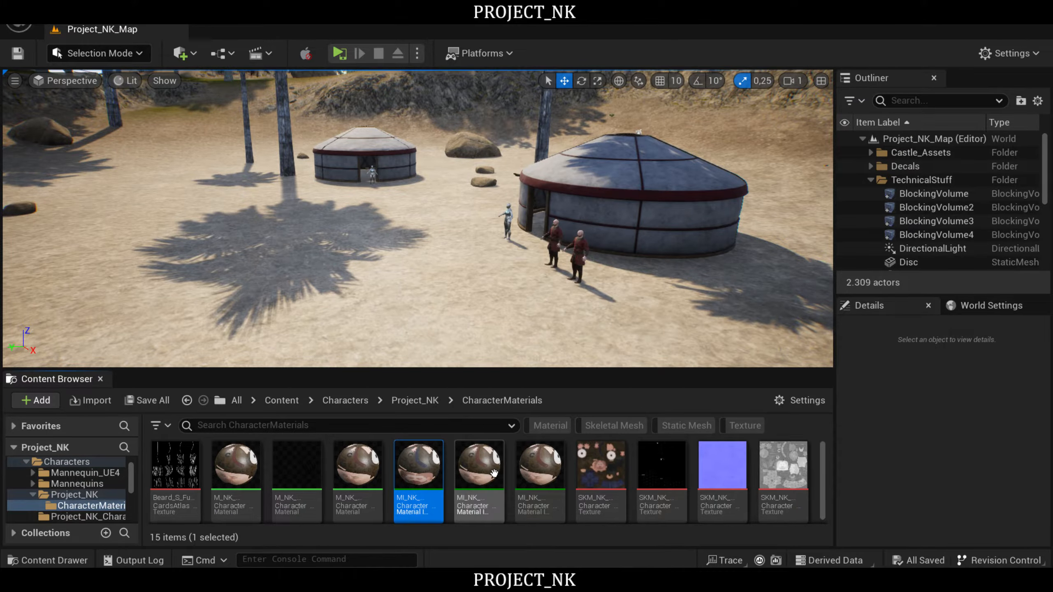
click(482, 470)
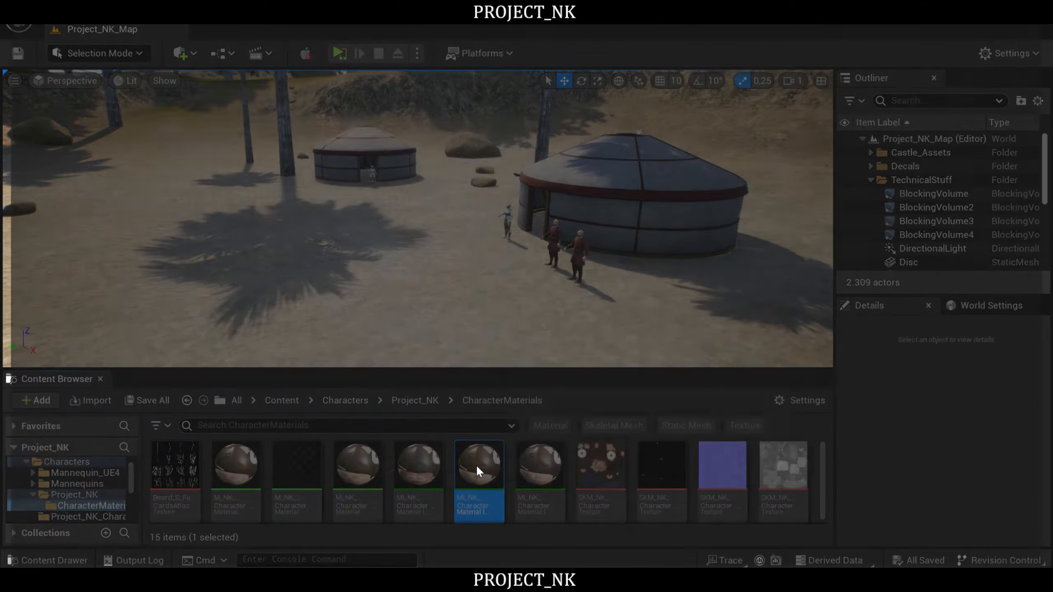
double_click(476, 466)
scroll(629, 423, down, 5)
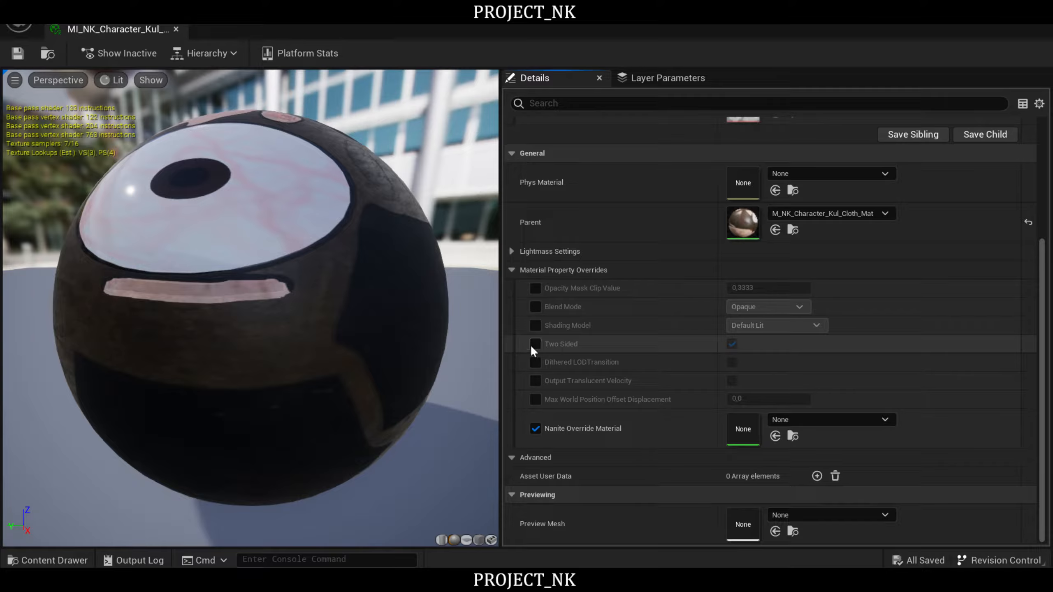
drag(448, 279, 487, 319)
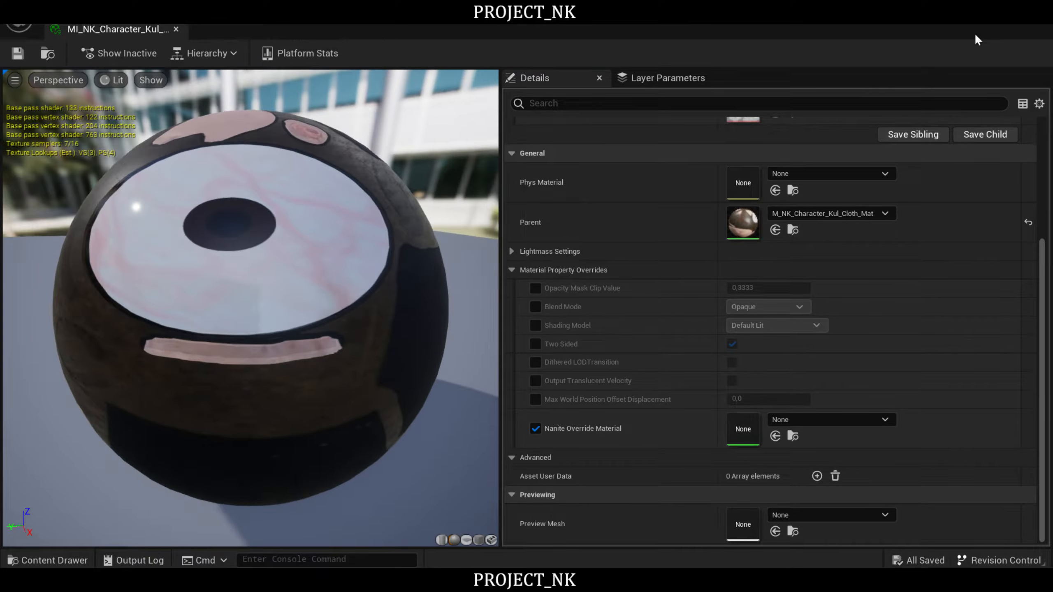
click(1033, 15)
- Examine the clothing of the two red-robed characters beside the yurt up close in the level
key(w)
right_drag(485, 244, 513, 232)
key(w)
key(a)
right_drag(415, 137, 477, 129)
key(d)
key(a)
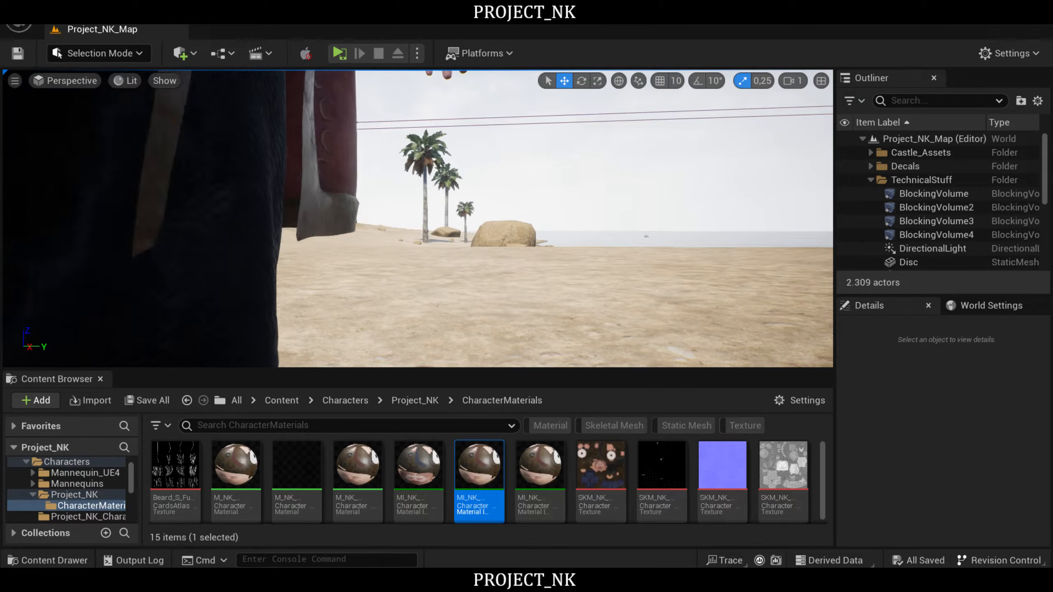
right_drag(413, 221, 296, 234)
key(s)
key(q)
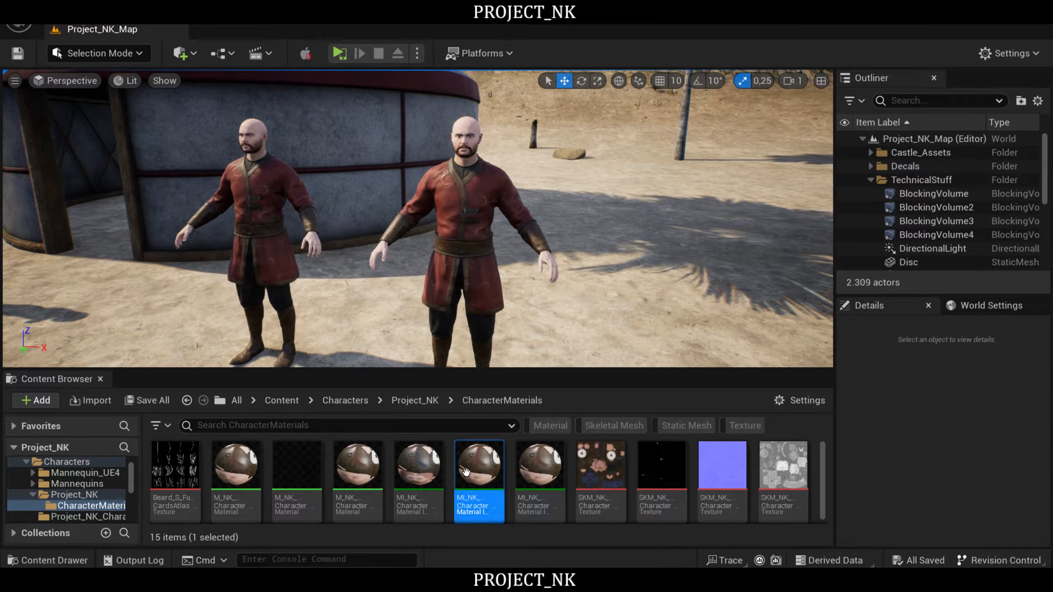
- Create a material instance from MI_NK_Character_Kul_Cloth_Mat and give it a name beginning with MI_NK_Character_Boz
click(540, 468)
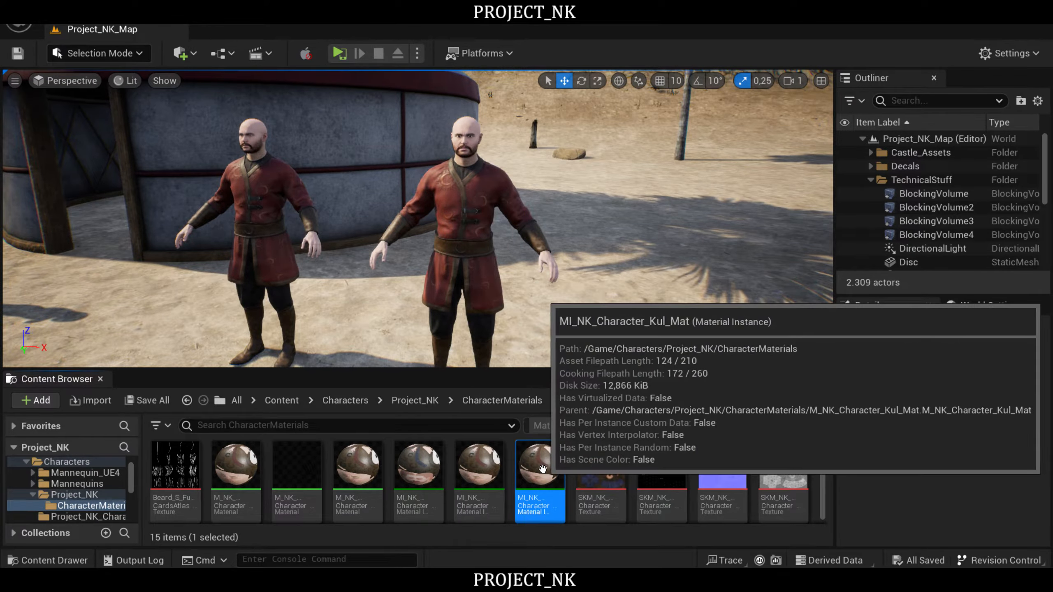
click(479, 468)
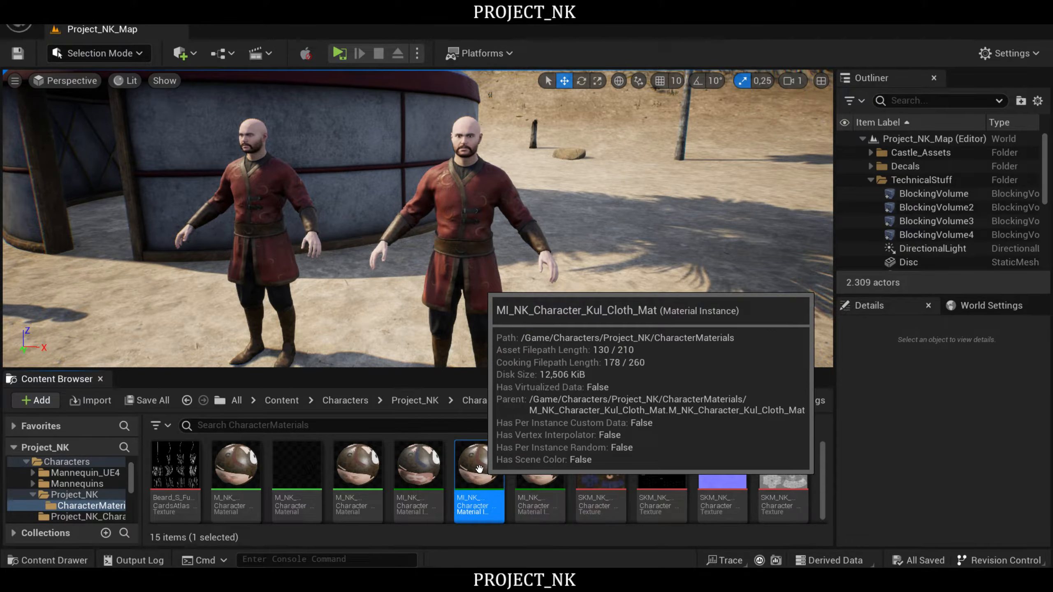
right_click(479, 468)
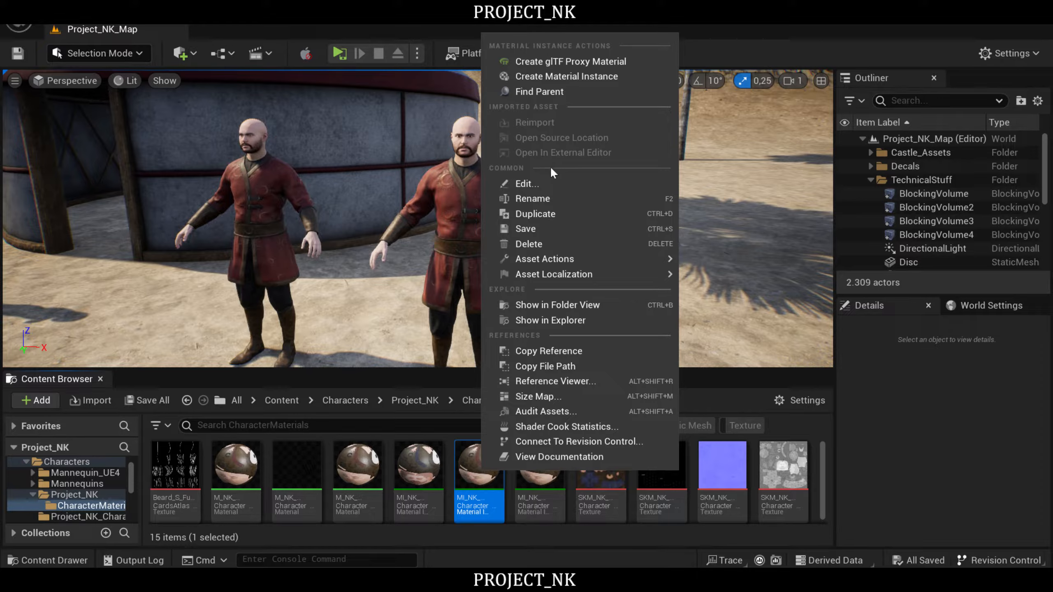
click(568, 77)
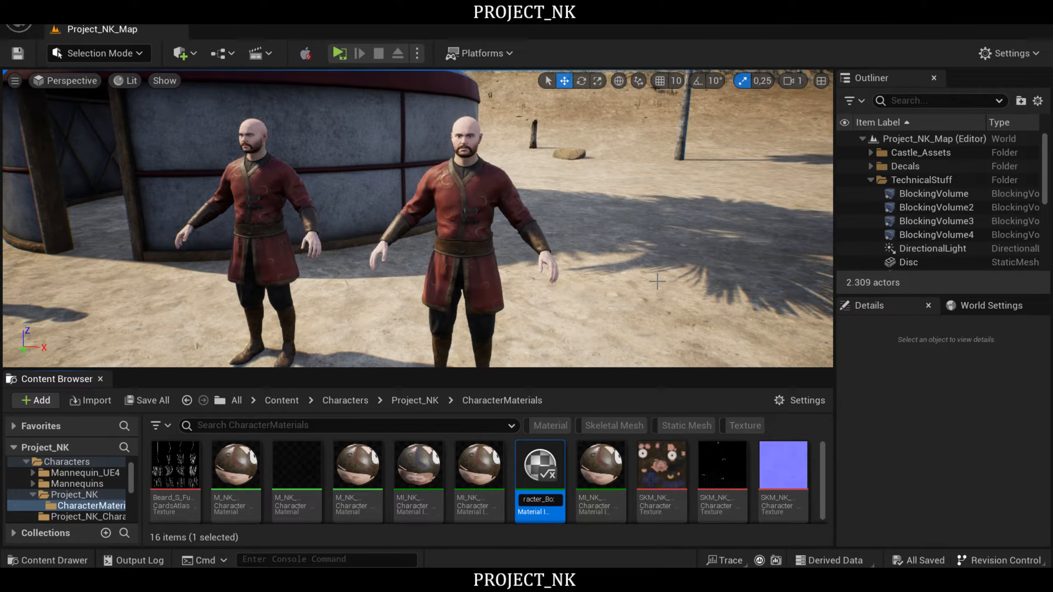
key(Return)
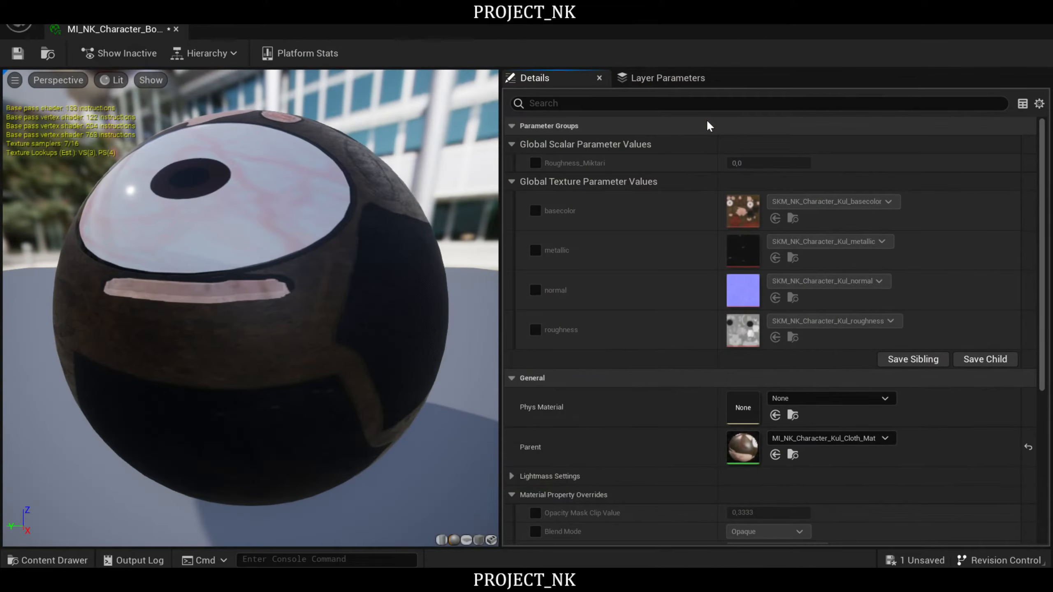
- Override the Boz cloth instance's basecolor with SKM_NK_Character_Boz_basecolor and its metallic with SKM_NK_Character_Boz_metallic
click(858, 202)
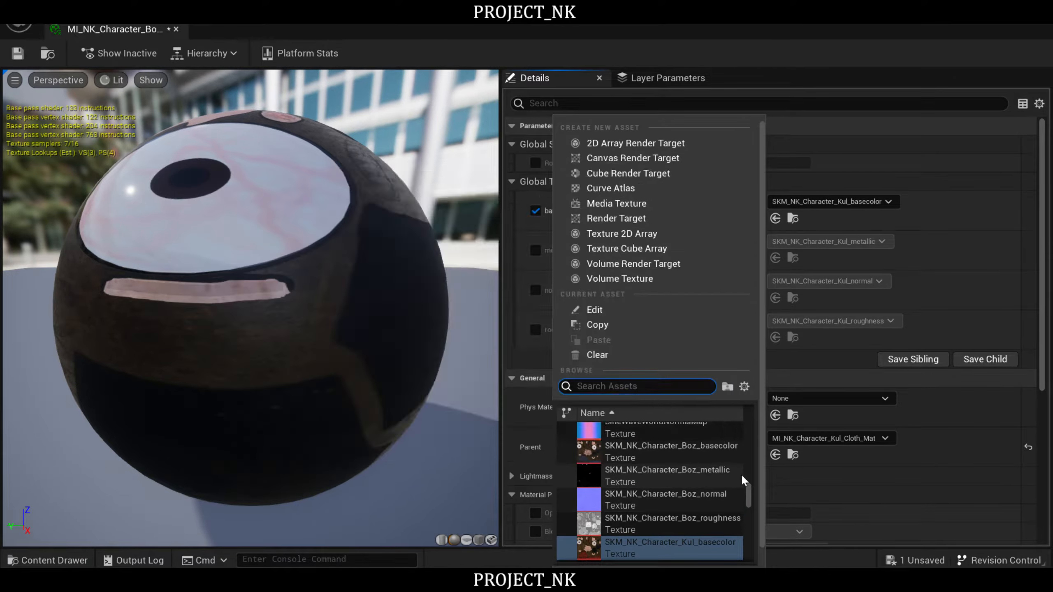
click(691, 447)
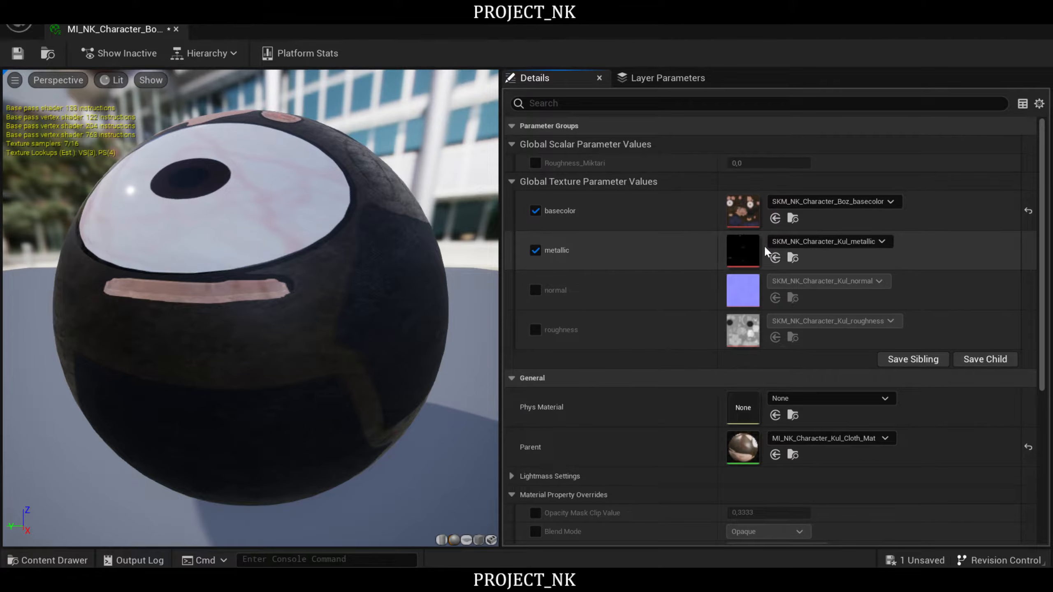
click(825, 242)
scroll(647, 477, up, 2)
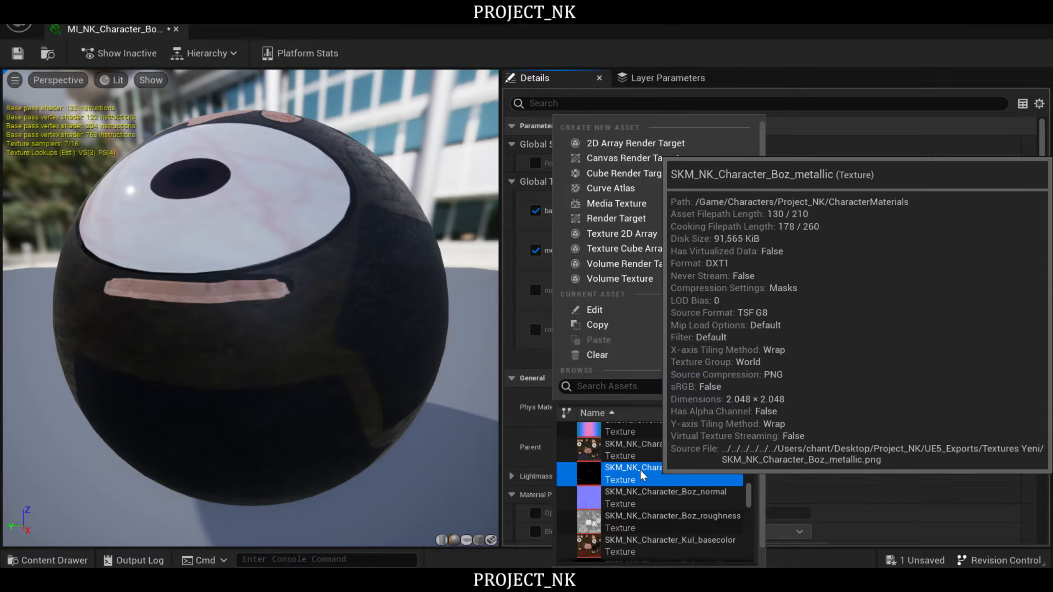
click(643, 475)
- Override the Boz cloth instance's normal with SKM_NK_Character_Boz_normal and its roughness with SKM_NK_Character_Boz_roughness
click(808, 285)
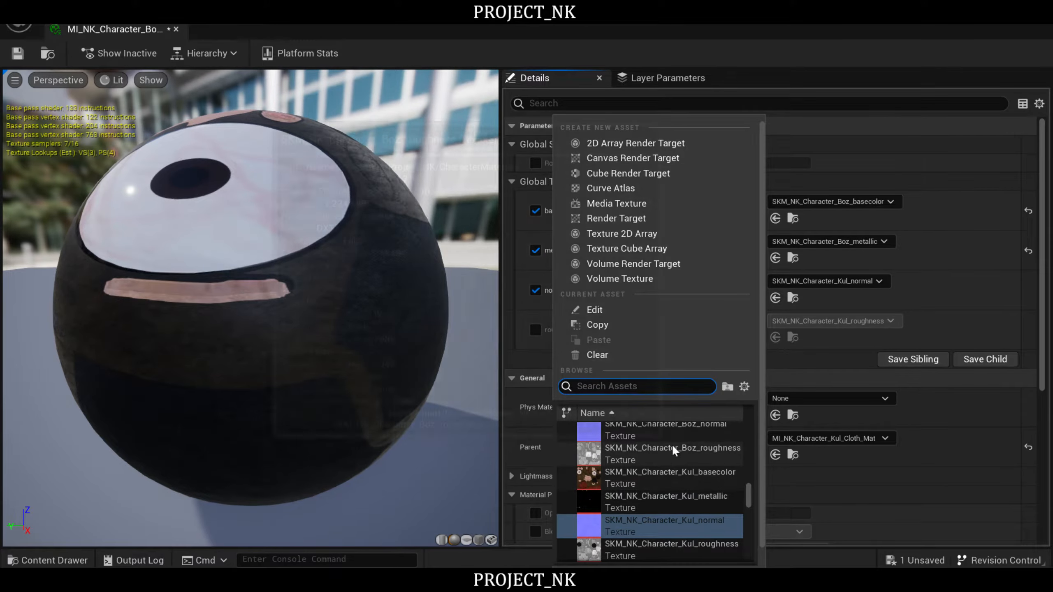
scroll(668, 453, up, 1)
click(665, 461)
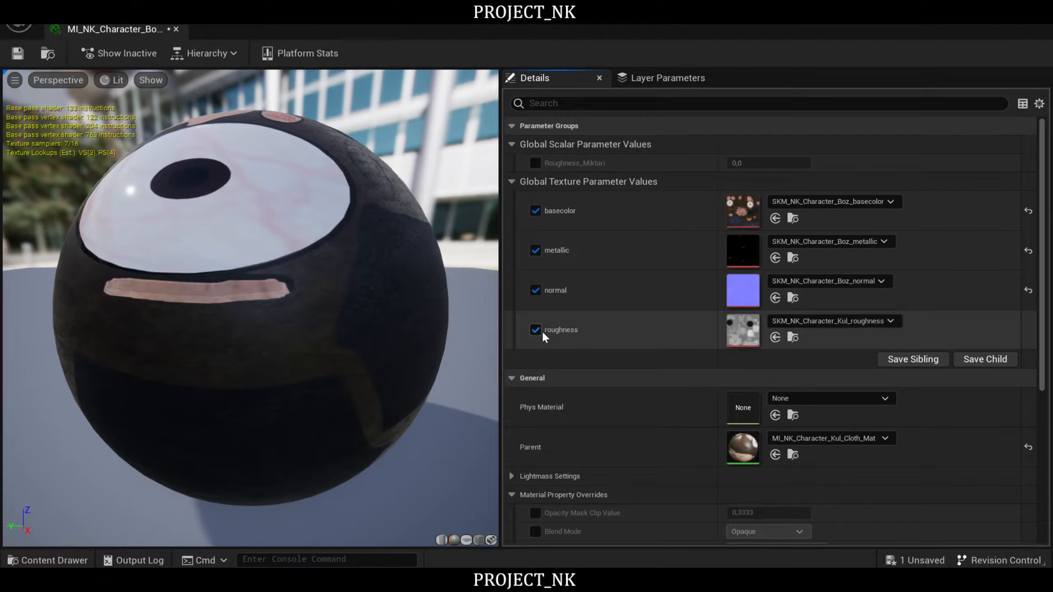
click(862, 323)
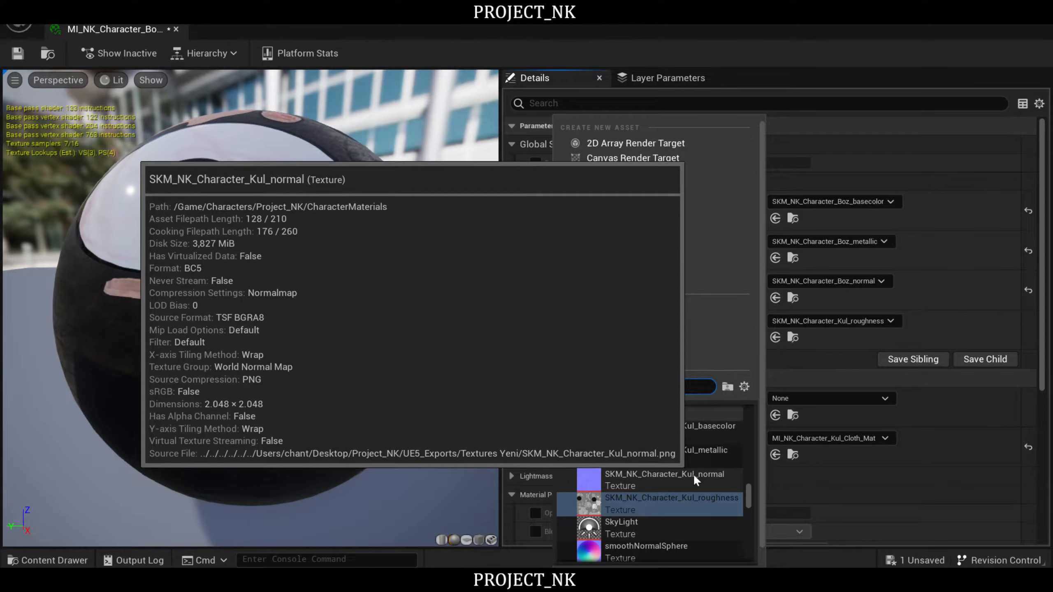
scroll(684, 473, up, 2)
click(646, 450)
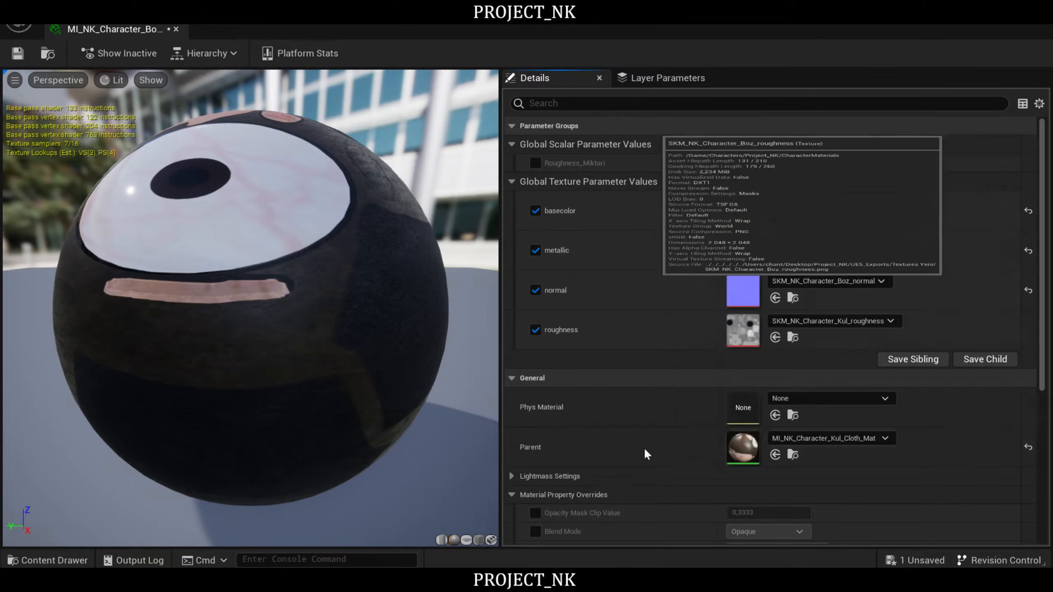
- Check the Boz cloth instance on the preview sphere, then save and close it
drag(414, 211, 249, 179)
click(17, 53)
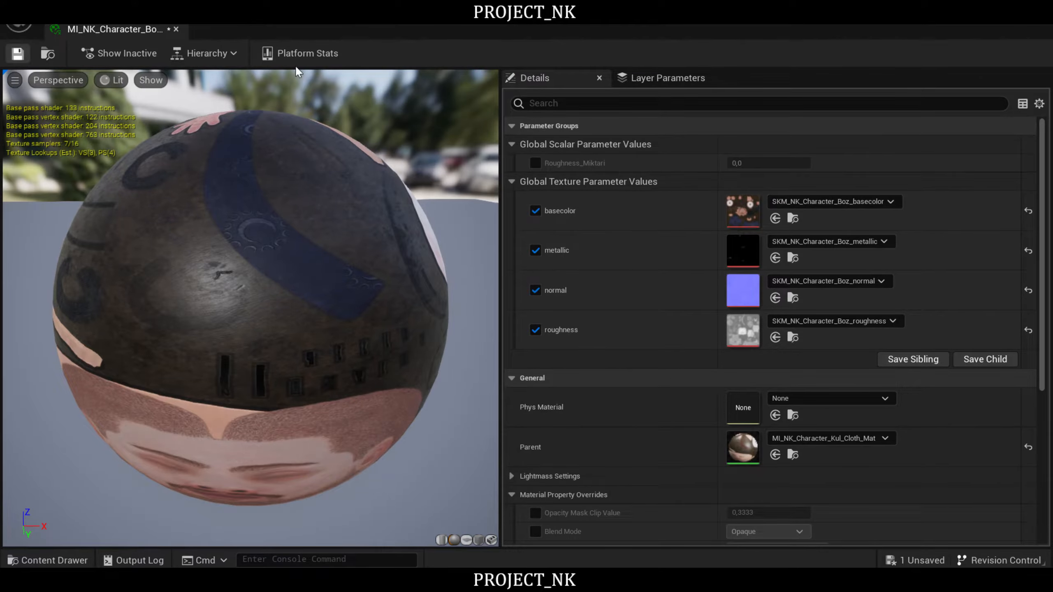
scroll(622, 323, down, 3)
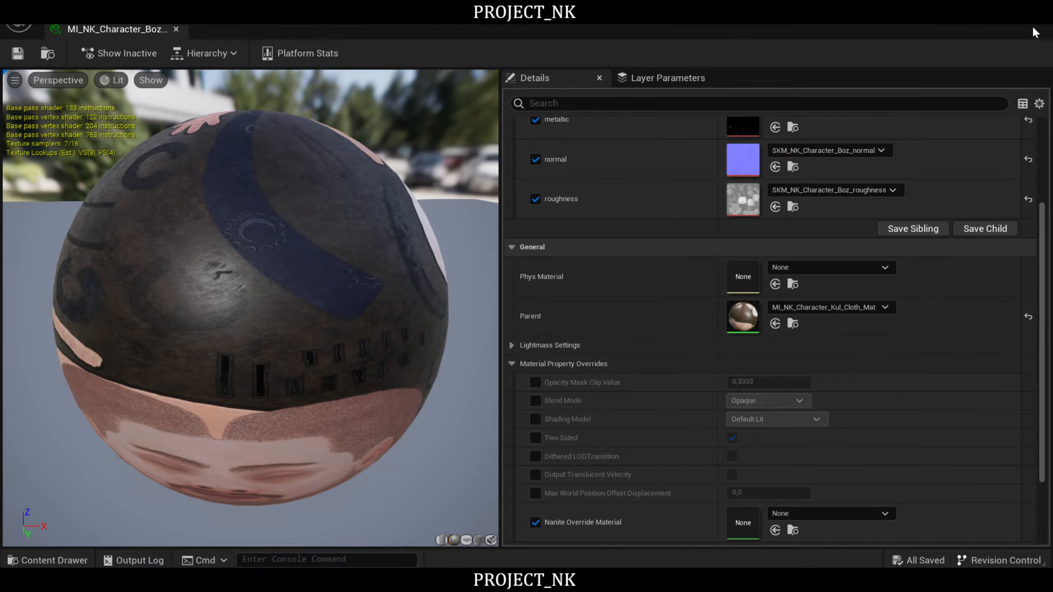
click(1041, 20)
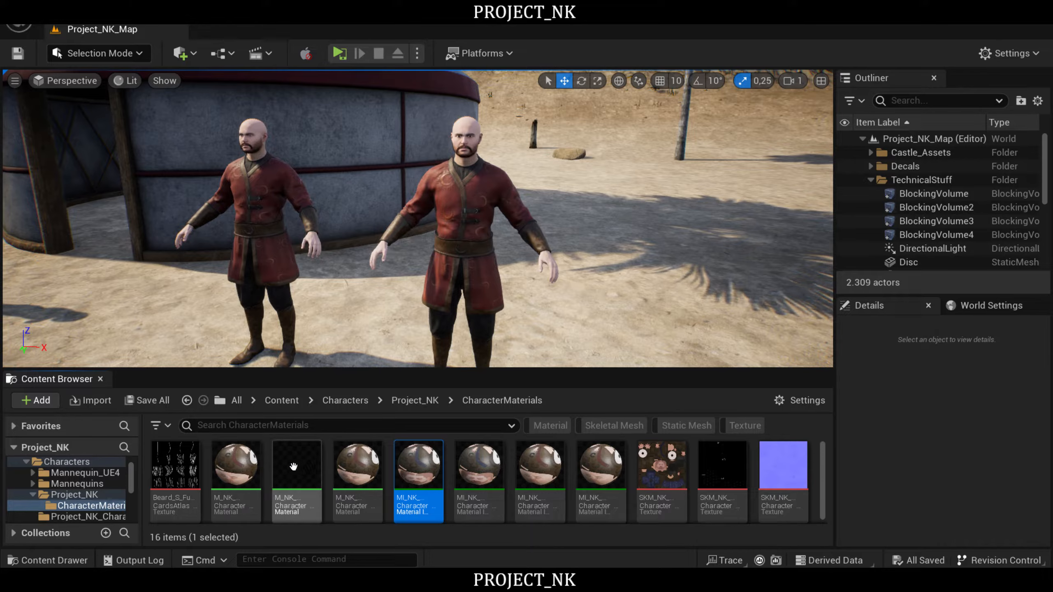
- Open the SKM_NK_Character_Boz skeletal mesh from the Project_NK folder
mouse_move(295, 464)
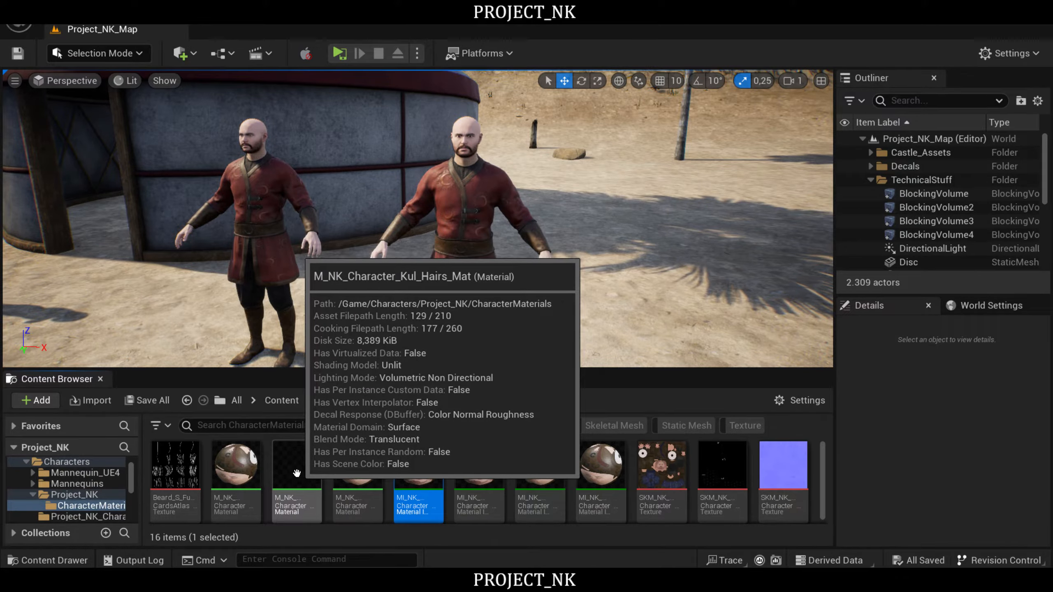
click(304, 472)
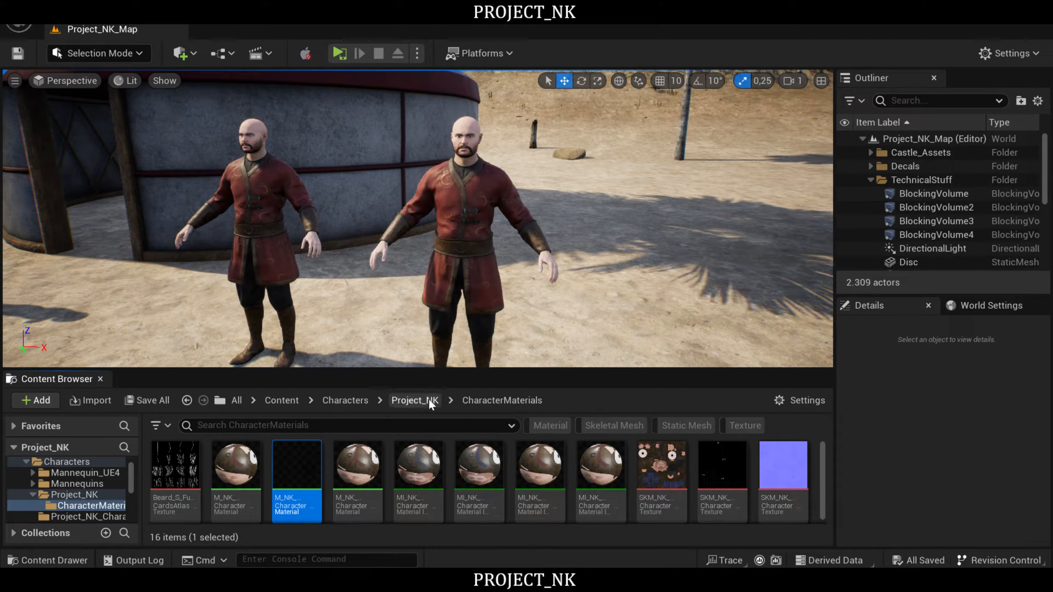
click(415, 401)
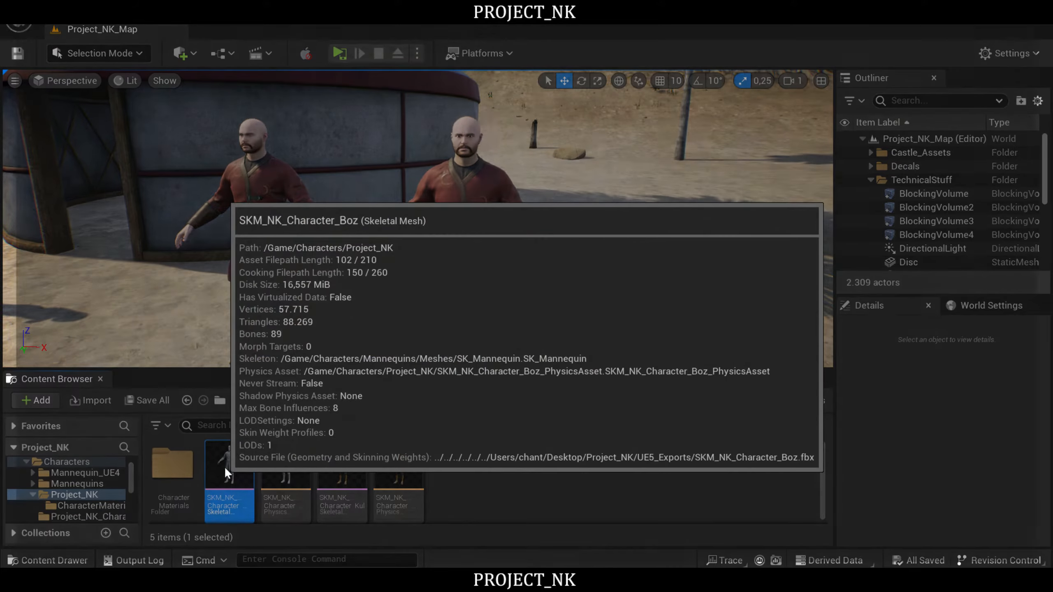
double_click(226, 468)
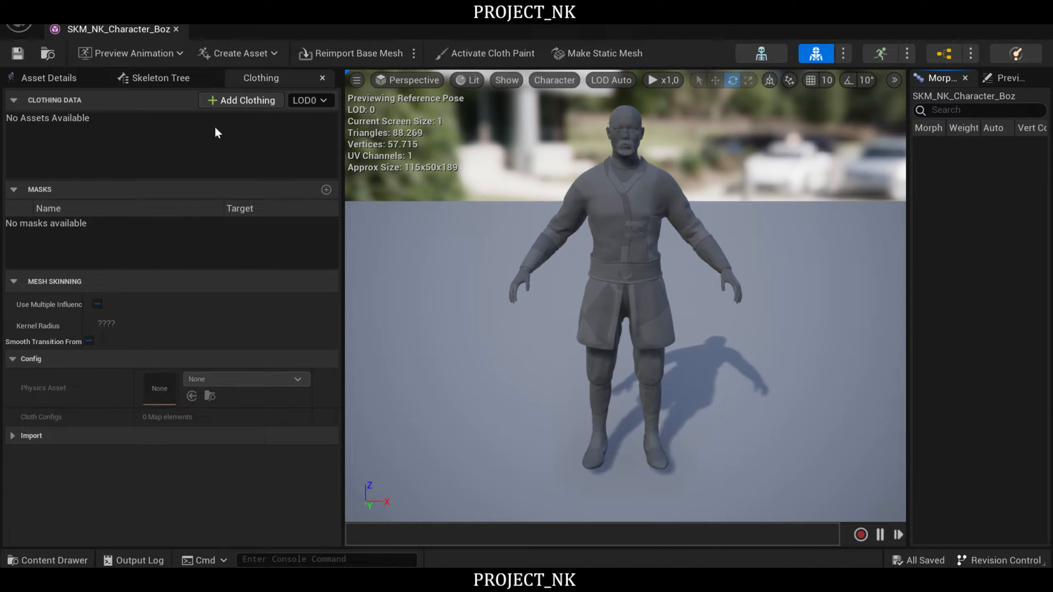
- Assign MI_NK_Character_Boz_Mat_Inst to the mesh's Element 0 material slot
click(36, 77)
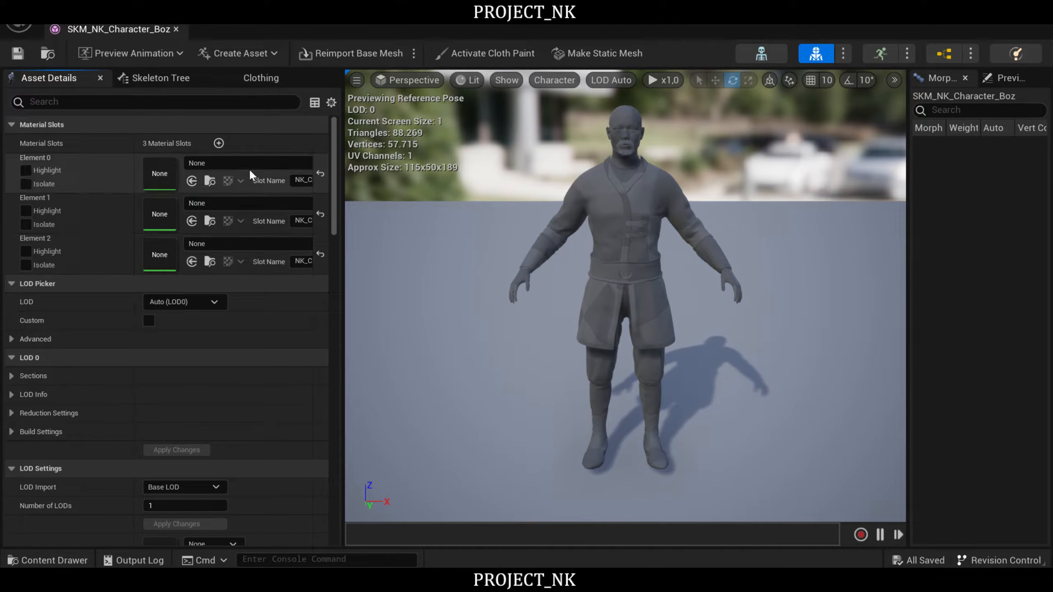
drag(341, 164, 489, 160)
click(323, 164)
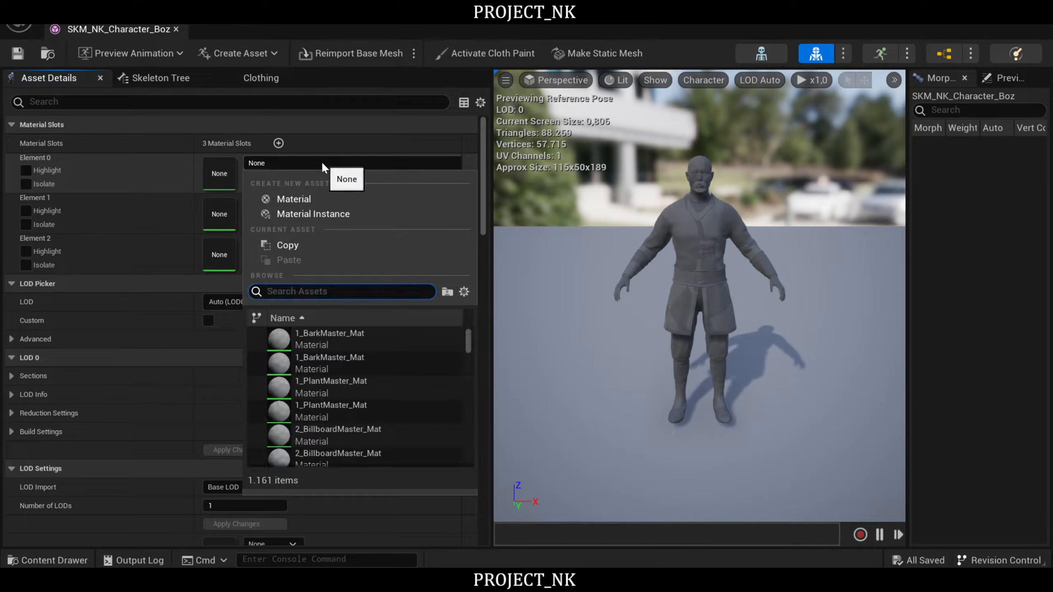
text(boz)
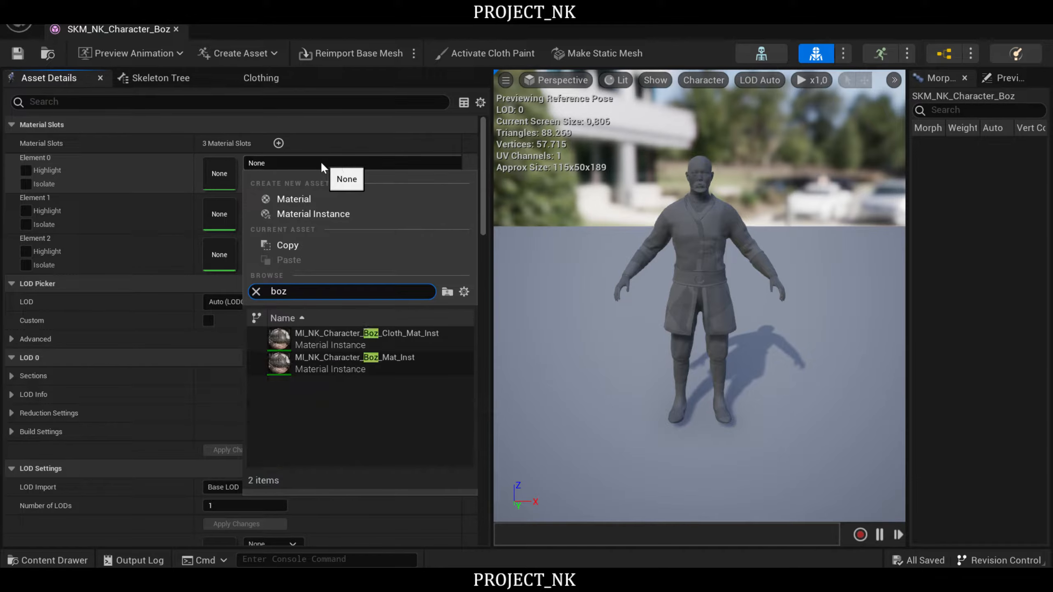
click(309, 357)
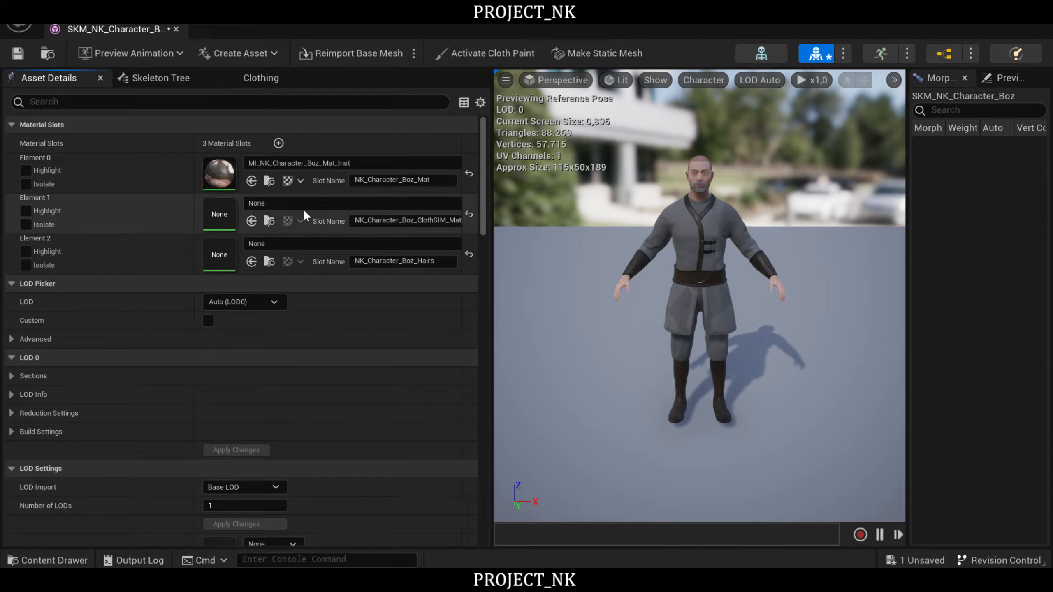
- Assign MI_NK_Character_Boz_Cloth_Mat_Inst to the Element 1 cloth material slot
click(296, 201)
text(boz)
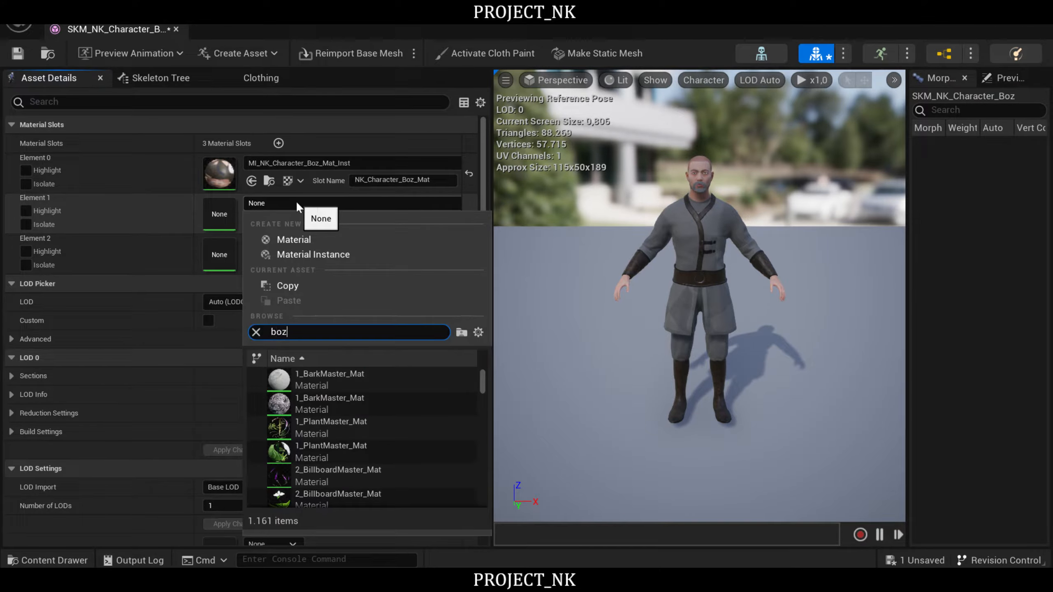
click(342, 373)
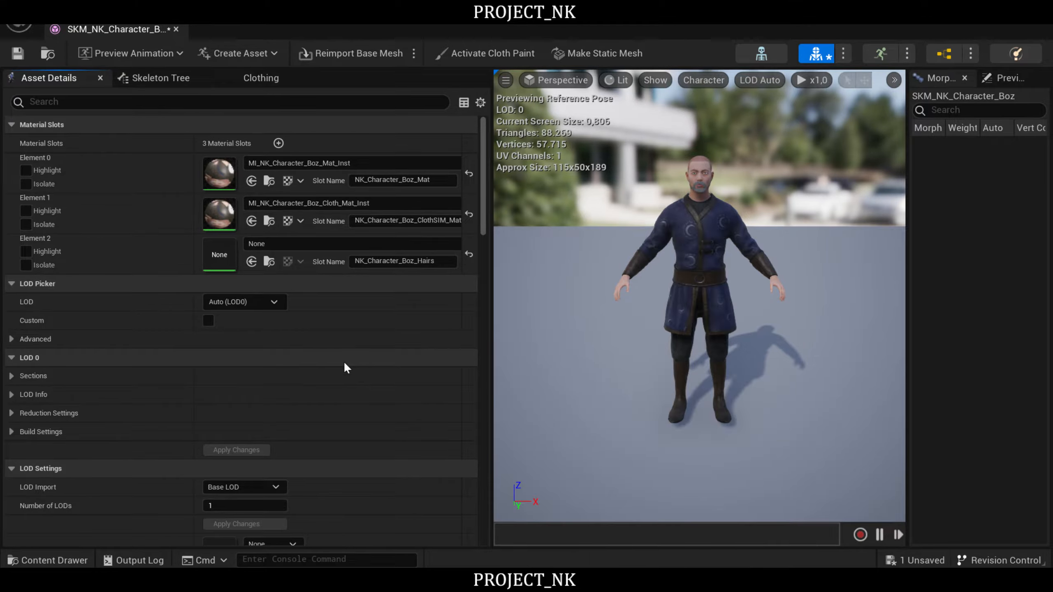
- Assign M_NK_Character_Kul_Hairs_Mat to the Element 2 hair material slot and check the character in the preview
click(323, 244)
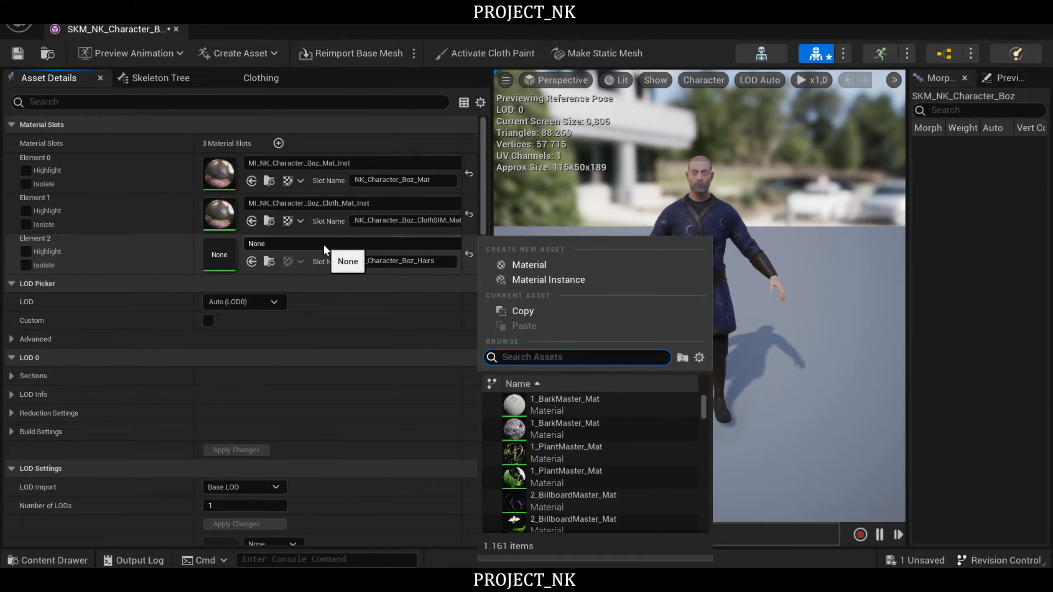
text(boz)
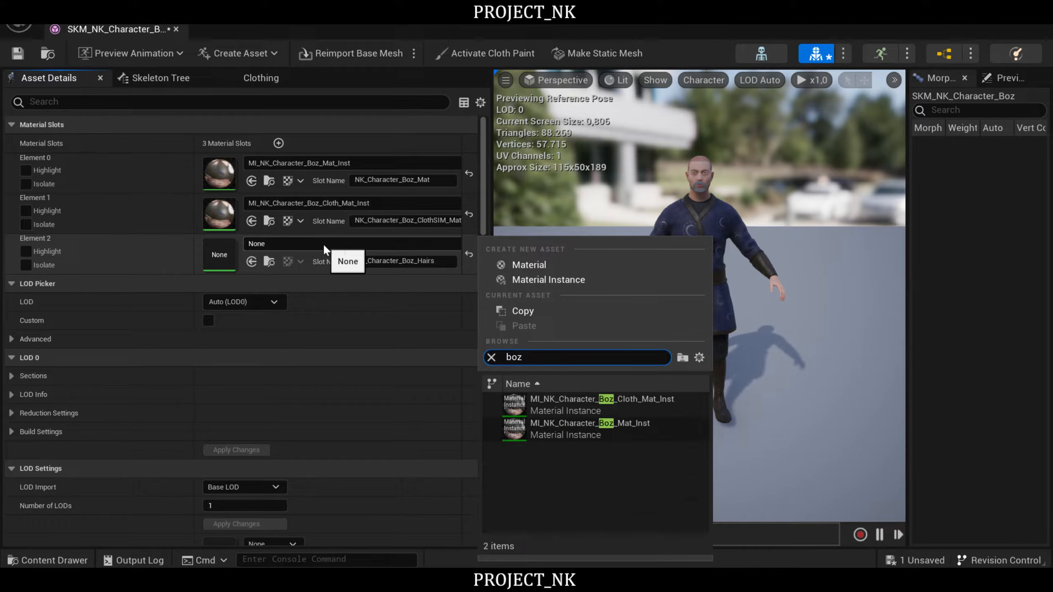
key(BackSpace)
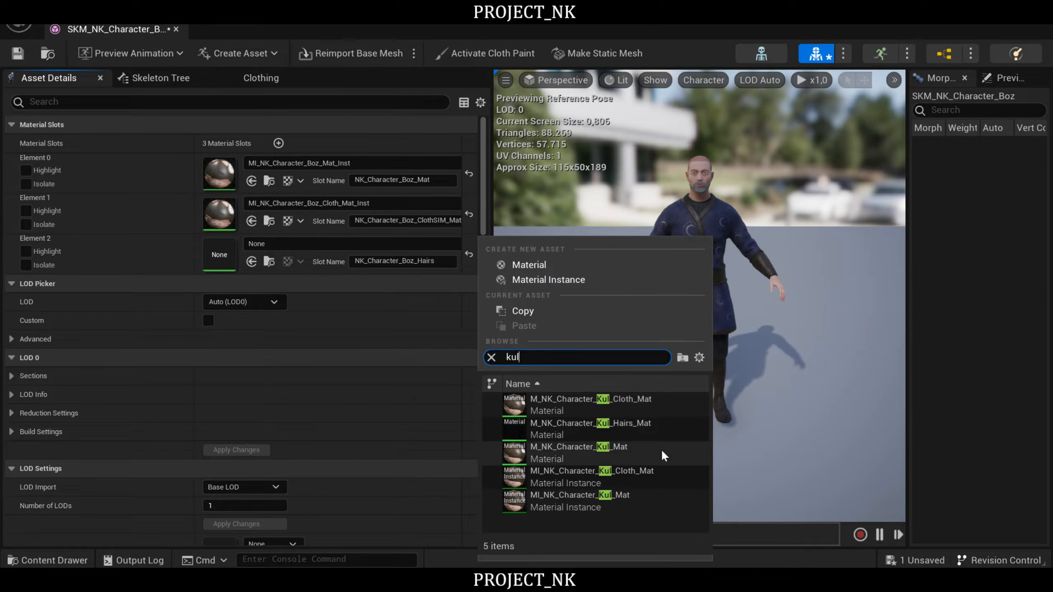
click(578, 420)
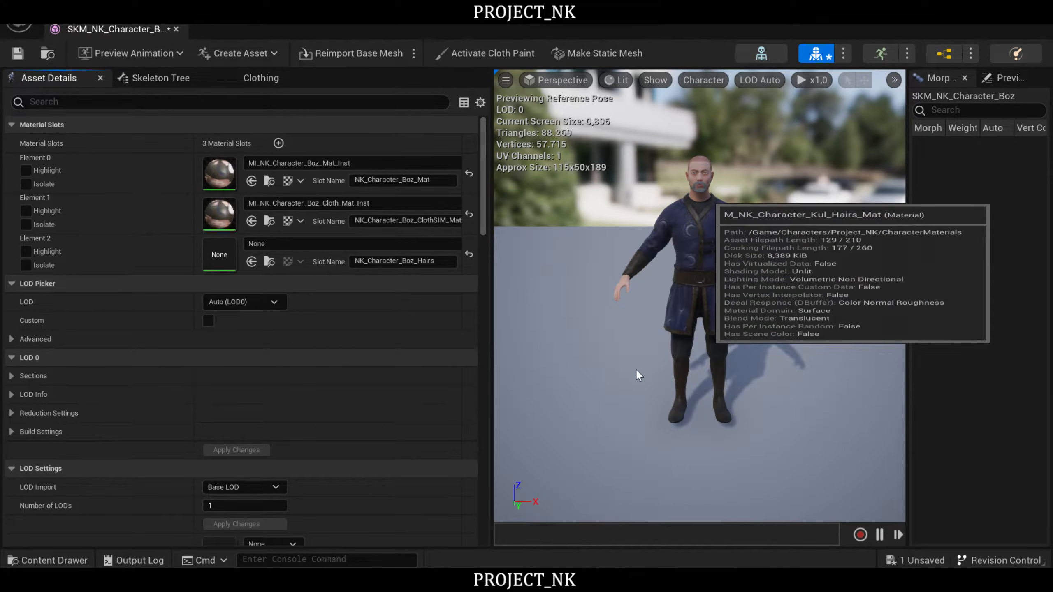
mouse_move(700, 296)
right_down()
mouse_move(664, 298)
mouse_move(672, 307)
mouse_move(614, 299)
mouse_move(724, 294)
mouse_move(664, 286)
mouse_move(638, 299)
mouse_move(672, 306)
mouse_move(686, 286)
right_up()
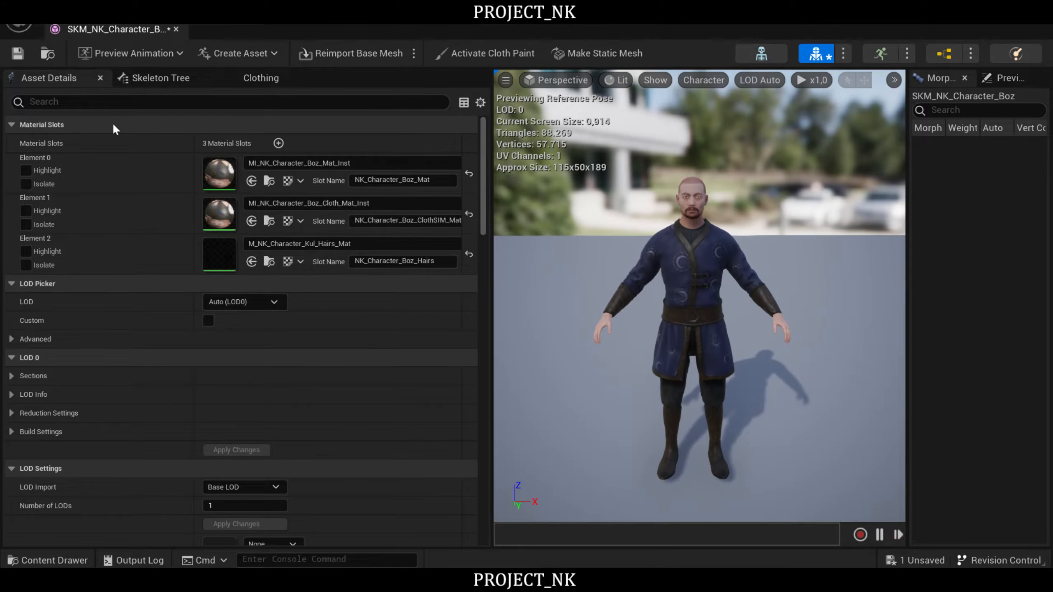
- Save the Boz skeletal mesh and preview it with the BS_MF_Unarmed_WalkRun blend space
click(18, 54)
click(133, 53)
click(145, 133)
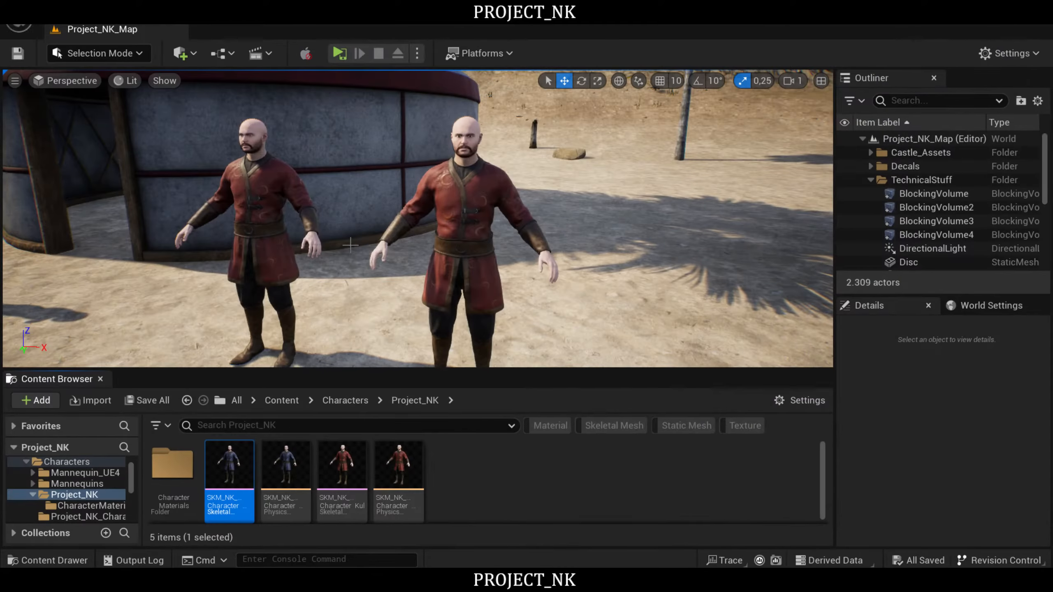
- Maximize the running game preview and examine the Boz character's materials from all sides on the beach
right_drag(350, 245, 110, 353)
key(s)
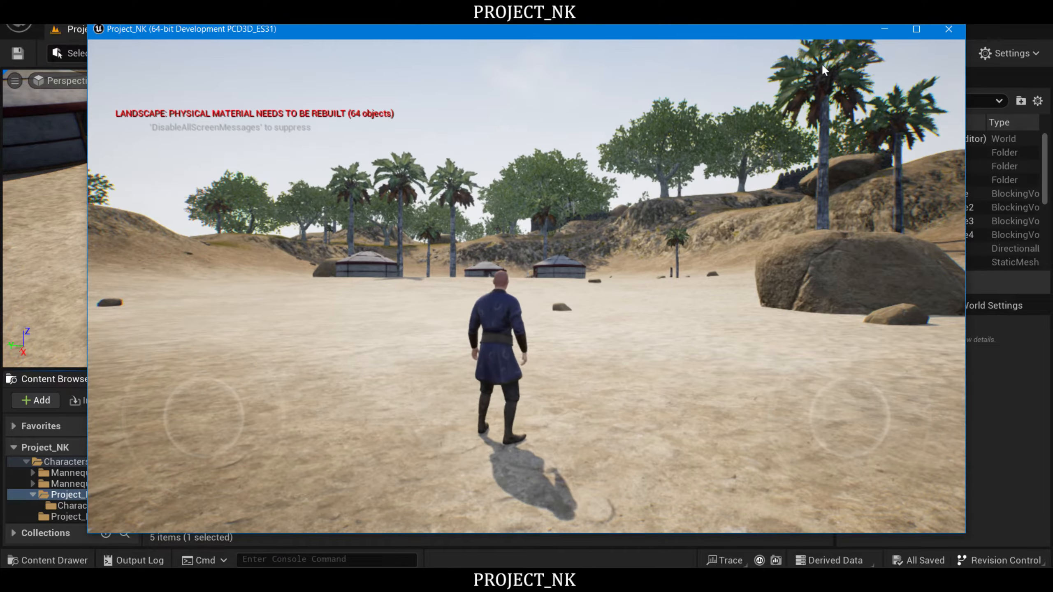
click(916, 28)
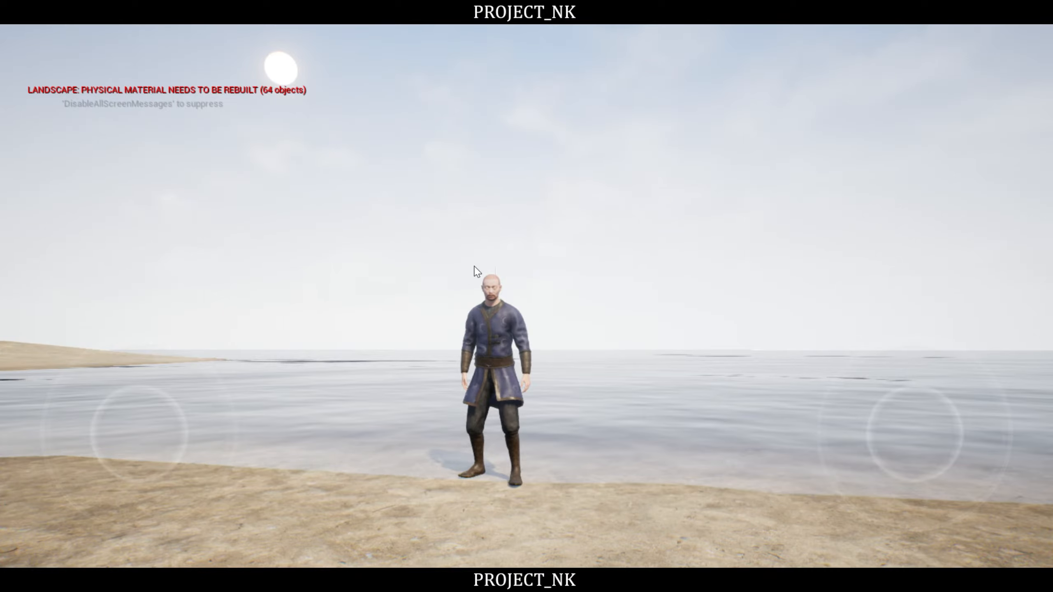
drag(475, 269, 611, 340)
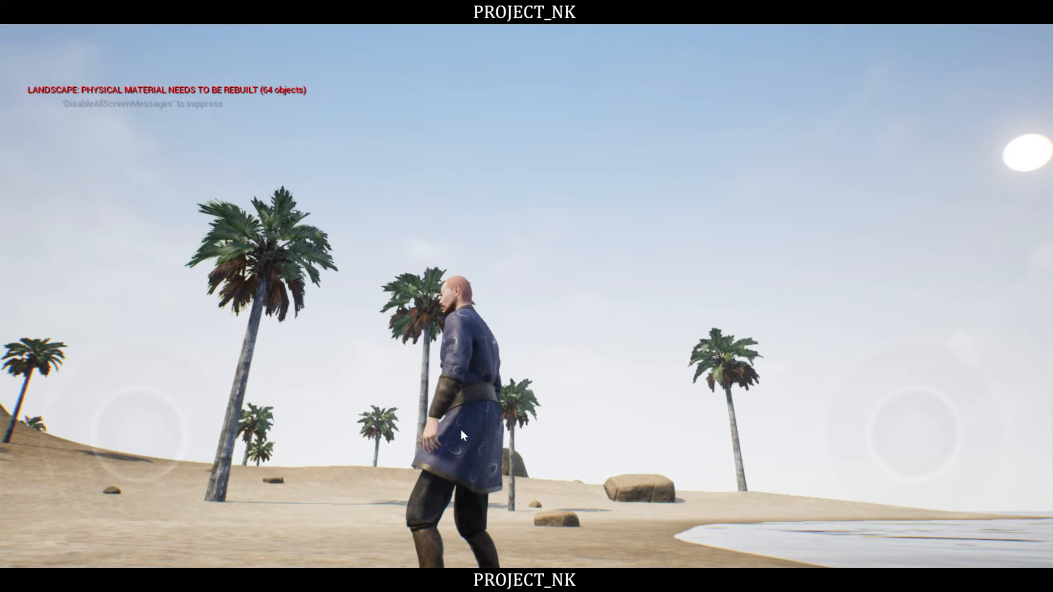
drag(463, 420, 714, 414)
drag(478, 409, 582, 415)
drag(420, 414, 655, 401)
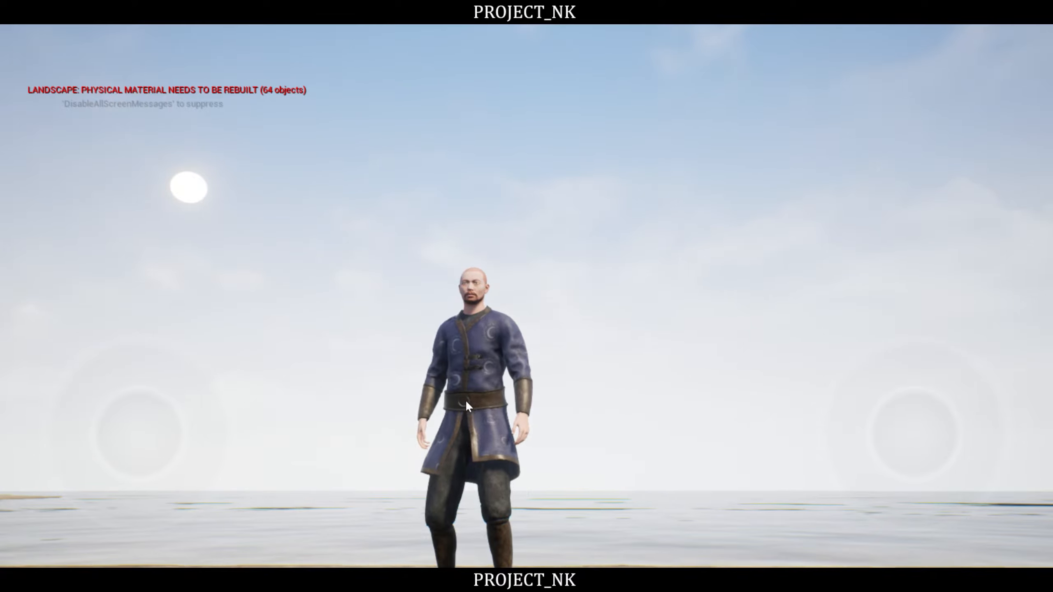
drag(466, 400, 517, 406)
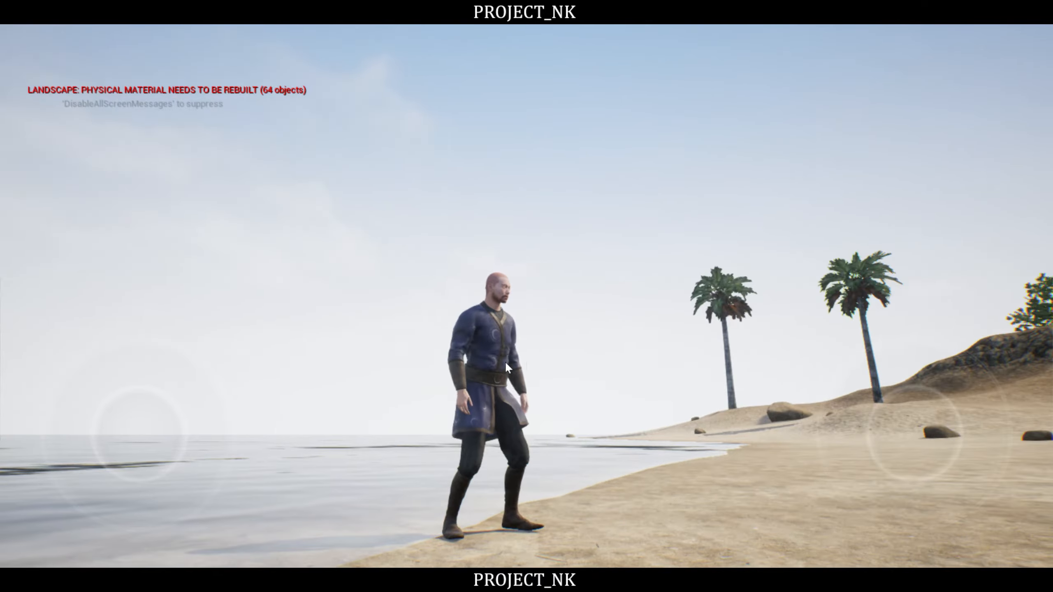
drag(497, 362, 631, 264)
- Run the Boz character across the sand toward the yurts and jump repeatedly to test its movement and deformation
key(w)
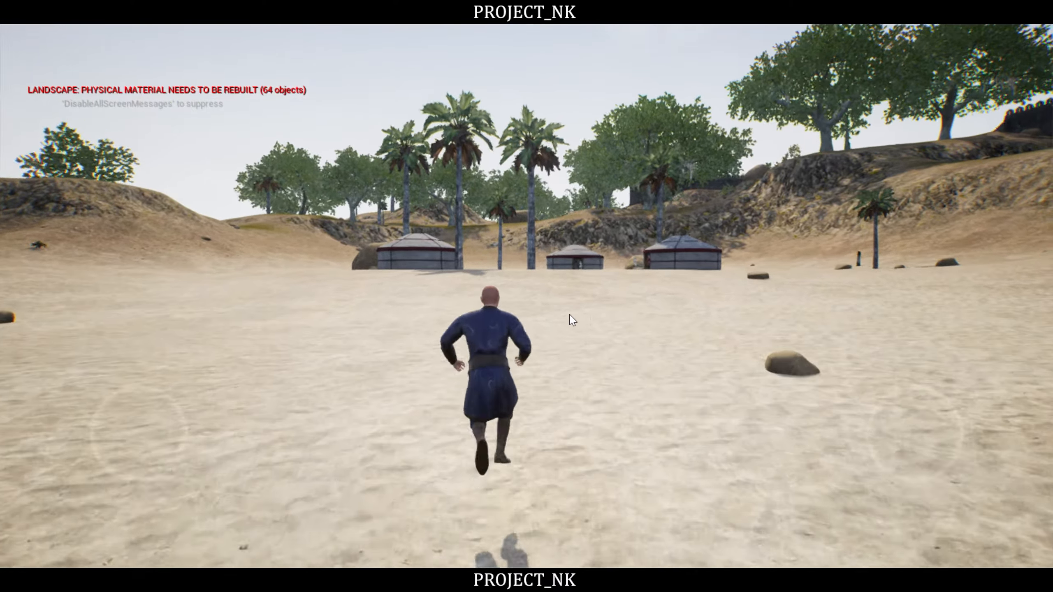
key(space)
drag(570, 319, 340, 323)
key(space)
key(s)
key(space)
key(w)
key(space)
- Move the Boz character in all directions around the other characters by the yurt and examine its animation from above
key(a)
key(d)
key(s)
key(d)
key(w)
key(a)
key(a)
key(d)
key(s)
drag(622, 325, 582, 262)
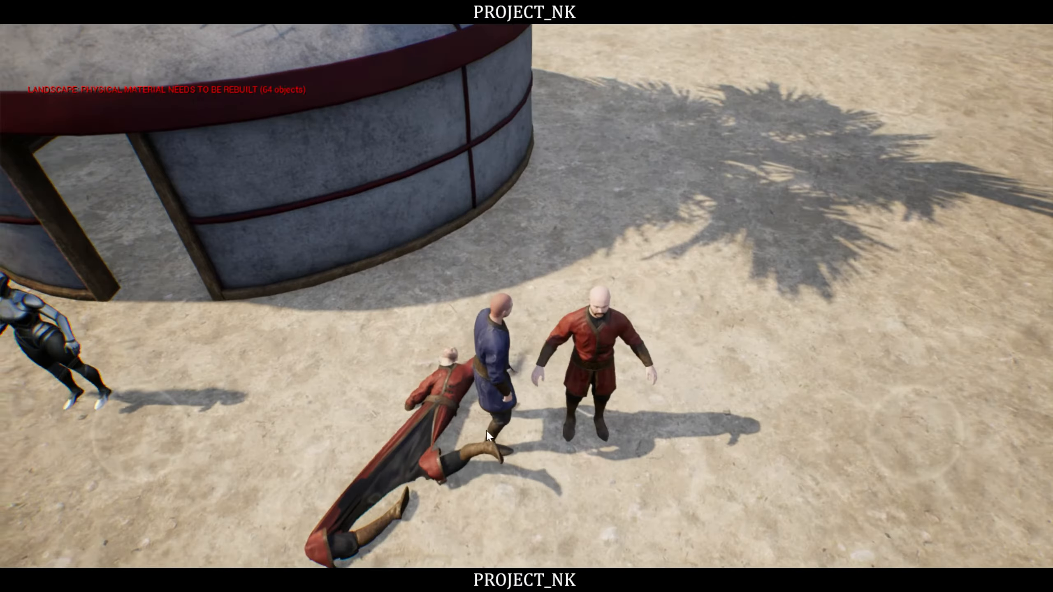
key(a)
key(s)
key(d)
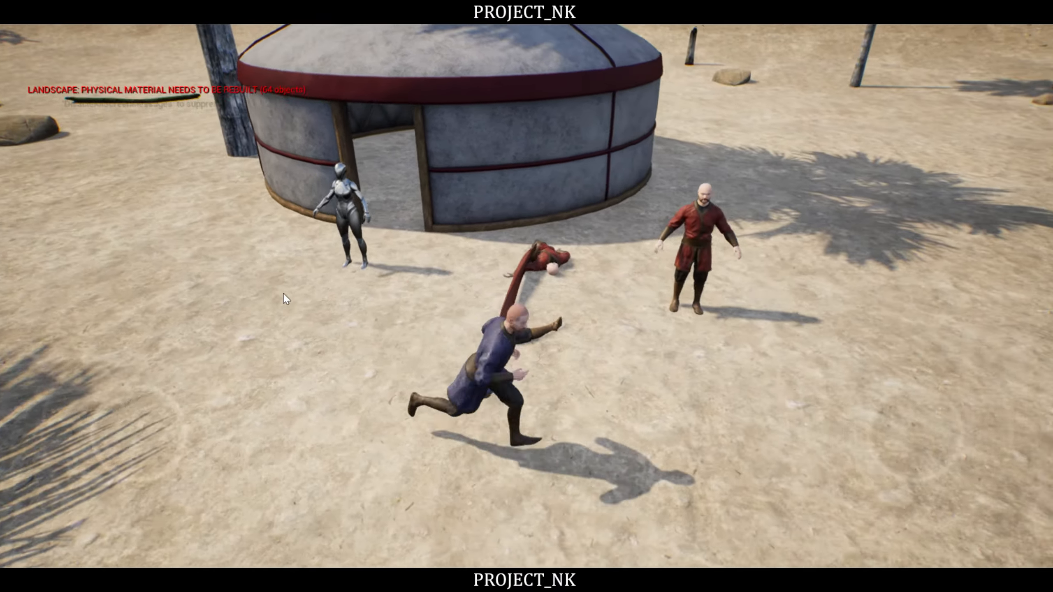
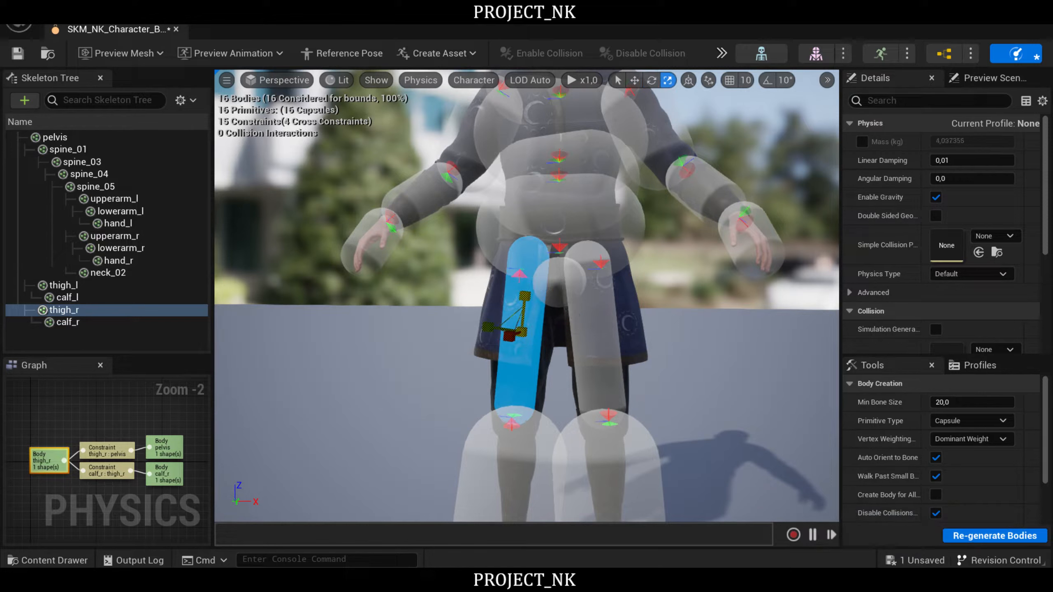
- Lower the thigh_r capsule slightly, then fit the thigh_l capsule to the other upper leg by rotating, scaling and moving it
key(w)
drag(526, 285, 527, 295)
click(624, 350)
key(e)
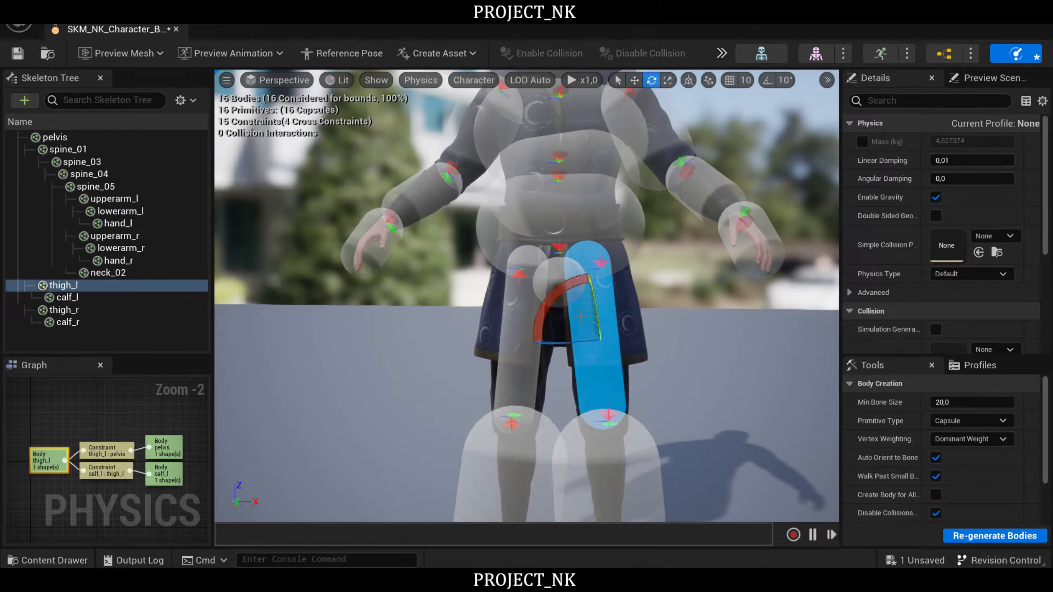
key(r)
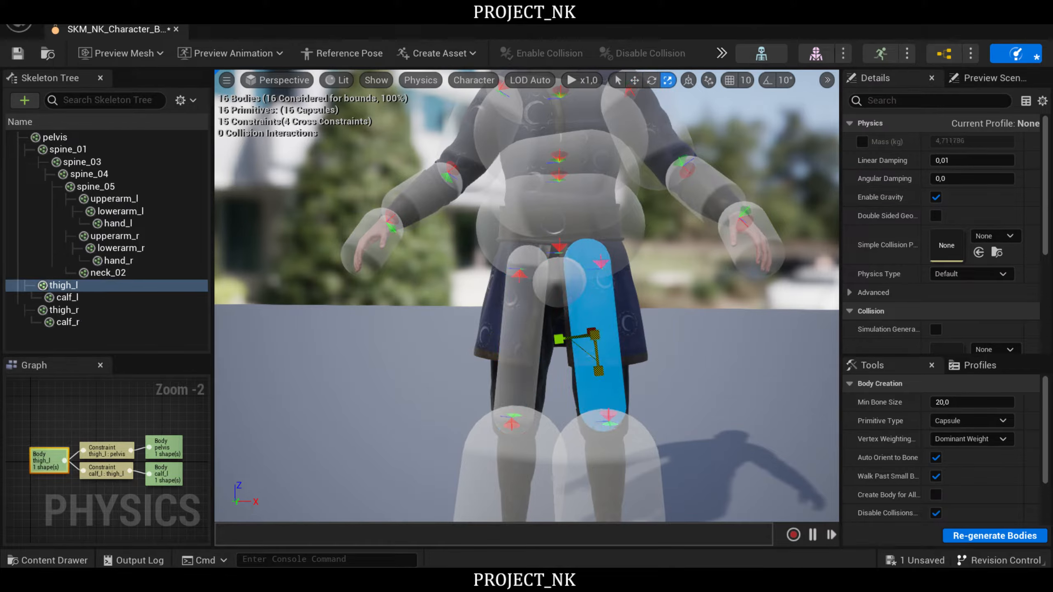
key(w)
drag(599, 376, 601, 386)
- Shorten the spine_01 capsule so it no longer sticks out beyond the hips
click(633, 245)
right_drag(638, 282, 654, 262)
key(e)
key(r)
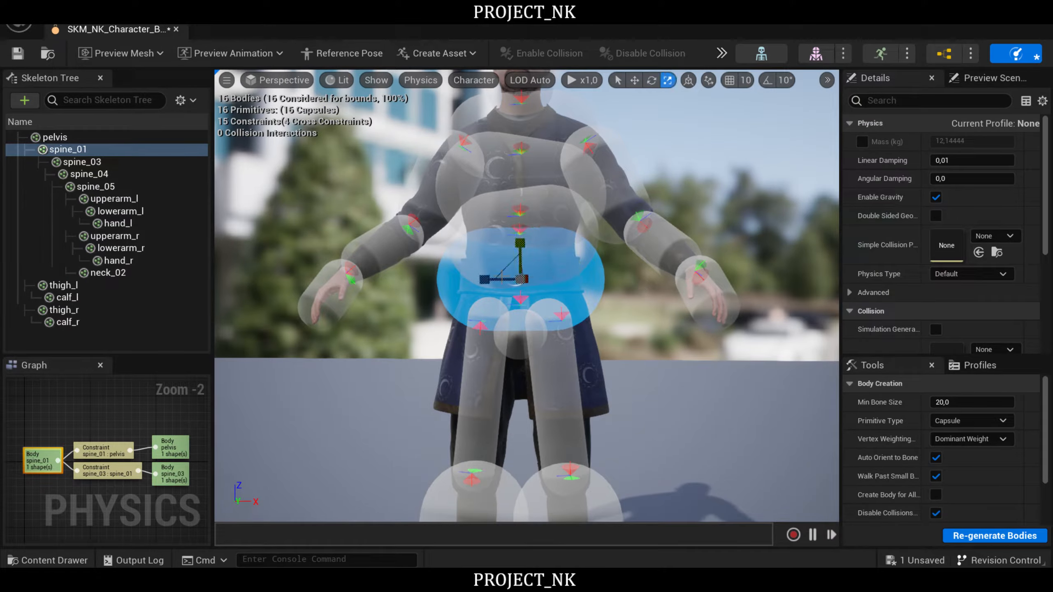
drag(484, 279, 509, 280)
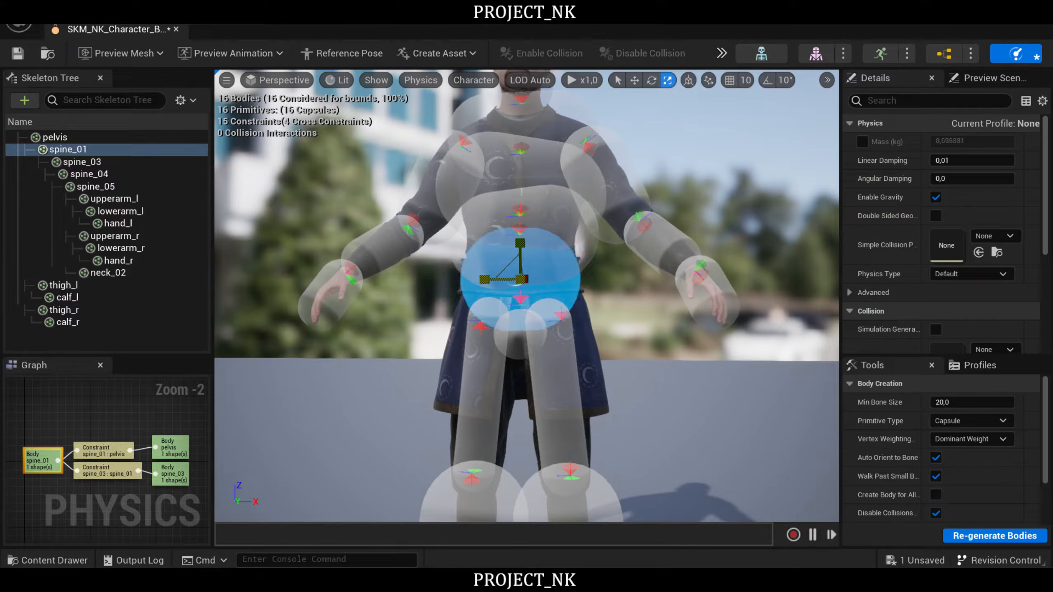
- Inspect the spine_01 capsule from several angles and slim it to fit the waist at the belt
right_drag(509, 279, 357, 266)
key(d)
right_drag(748, 316, 758, 329)
key(w)
drag(702, 320, 684, 321)
key(s)
right_drag(504, 314, 616, 338)
key(a)
key(w)
key(a)
key(w)
key(w)
drag(597, 265, 527, 302)
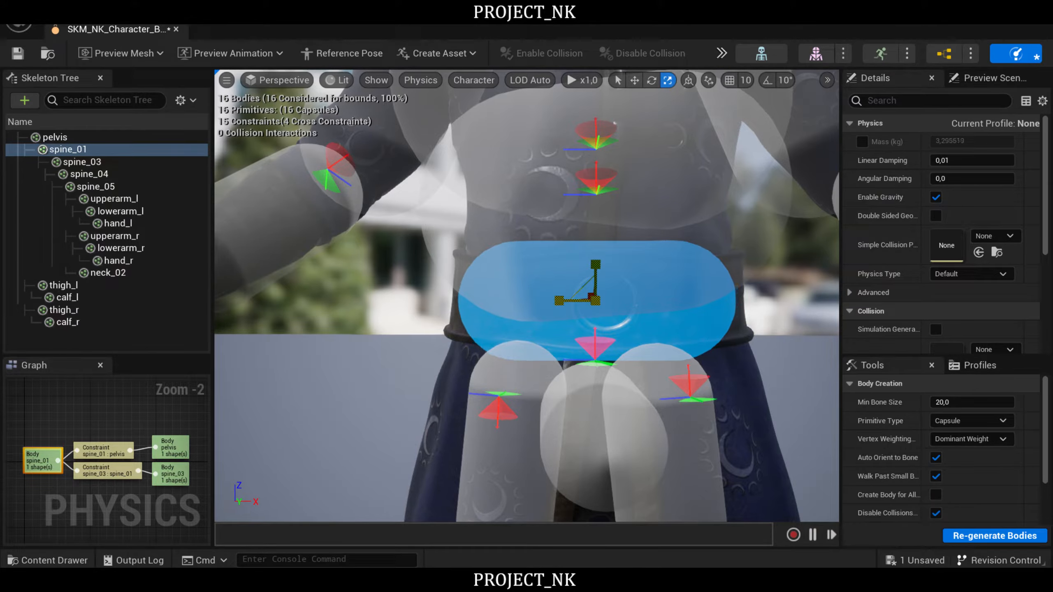
scroll(767, 236, down, 5)
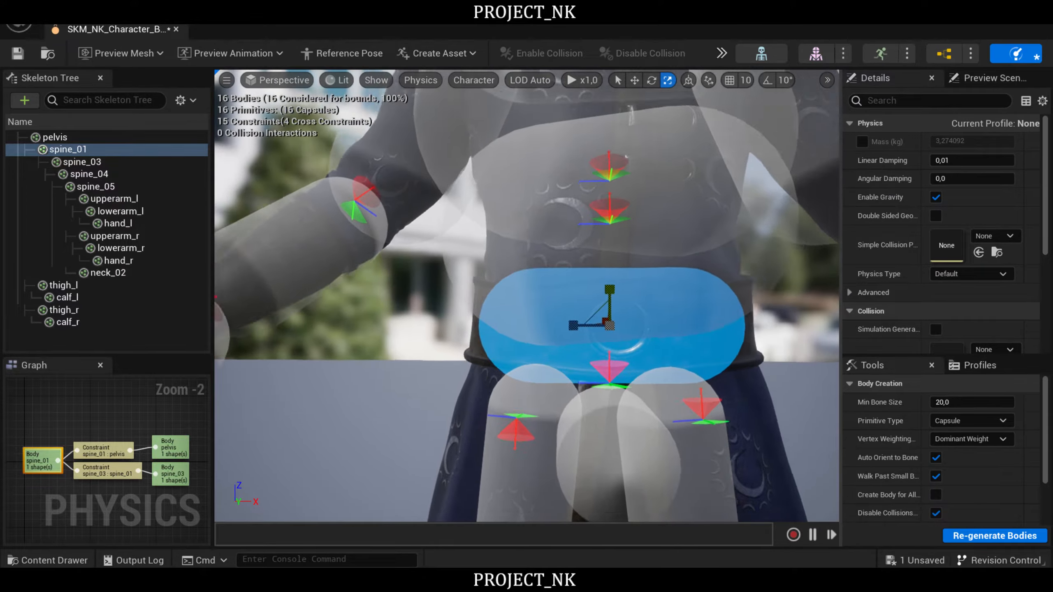
- Reduce the thickness of the spine_03 capsule and rotate it level across the abdomen
click(673, 261)
key(f)
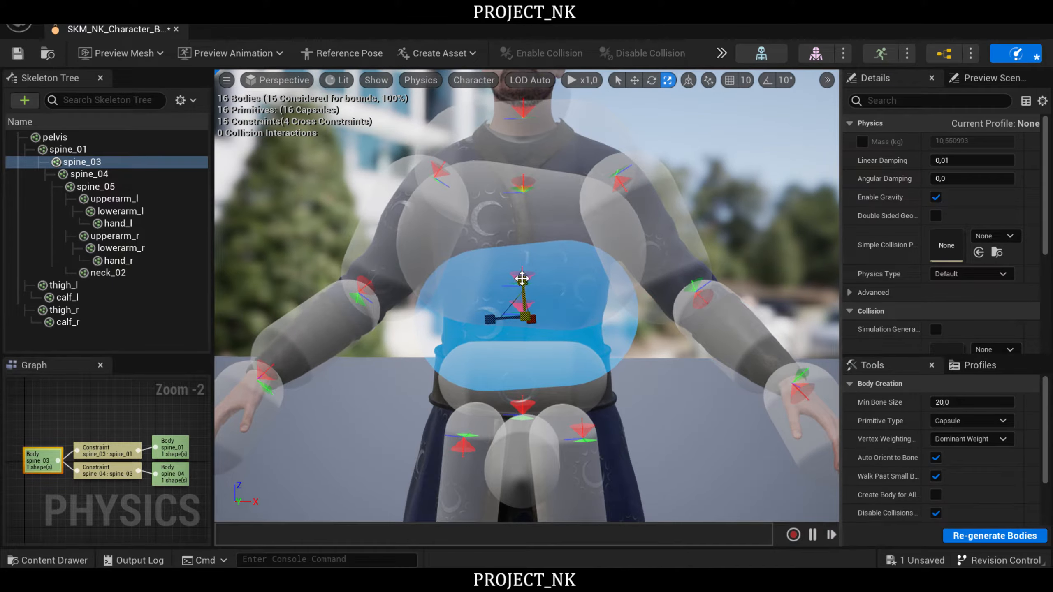
drag(522, 279, 524, 308)
key(e)
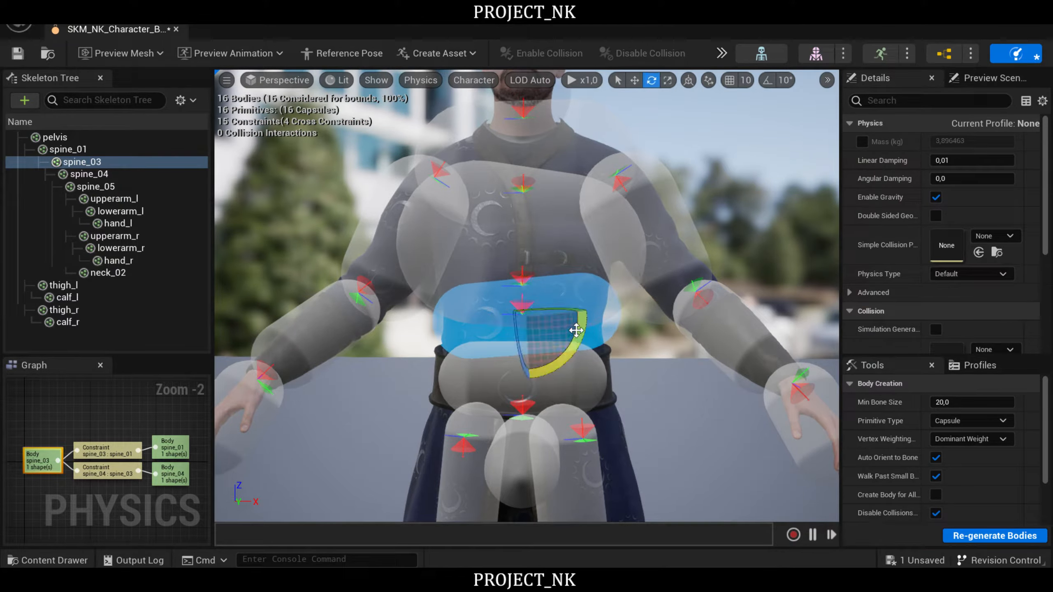
drag(576, 330, 646, 332)
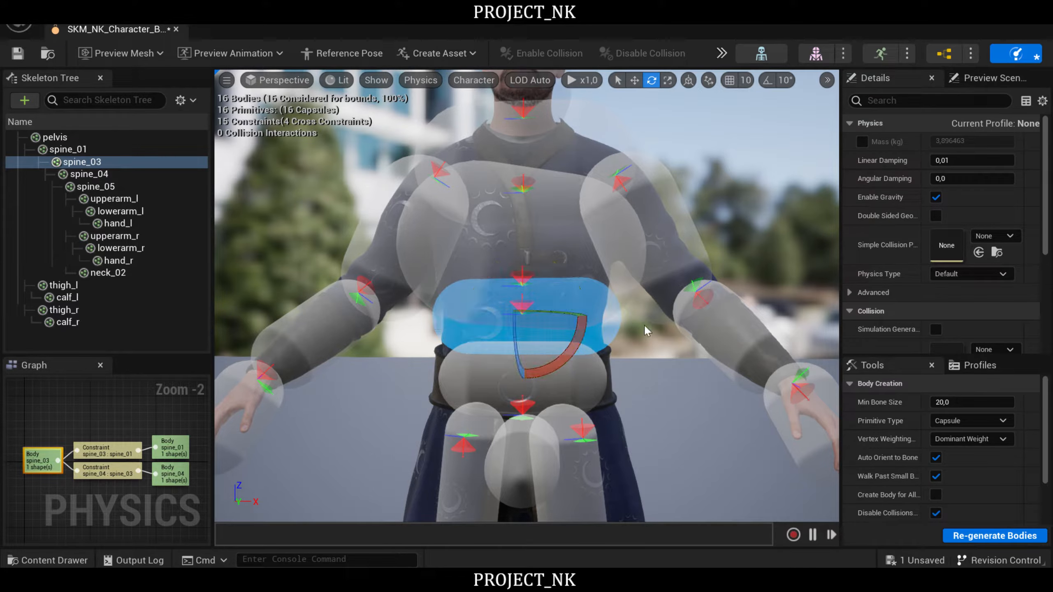
- Narrow and thin the spine_03 capsule so it sits inside the abdomen just above the spine_01 capsule
key(r)
mouse_move(488, 319)
right_down()
mouse_move(465, 330)
mouse_move(431, 323)
mouse_move(481, 321)
mouse_move(481, 334)
right_up()
key(w)
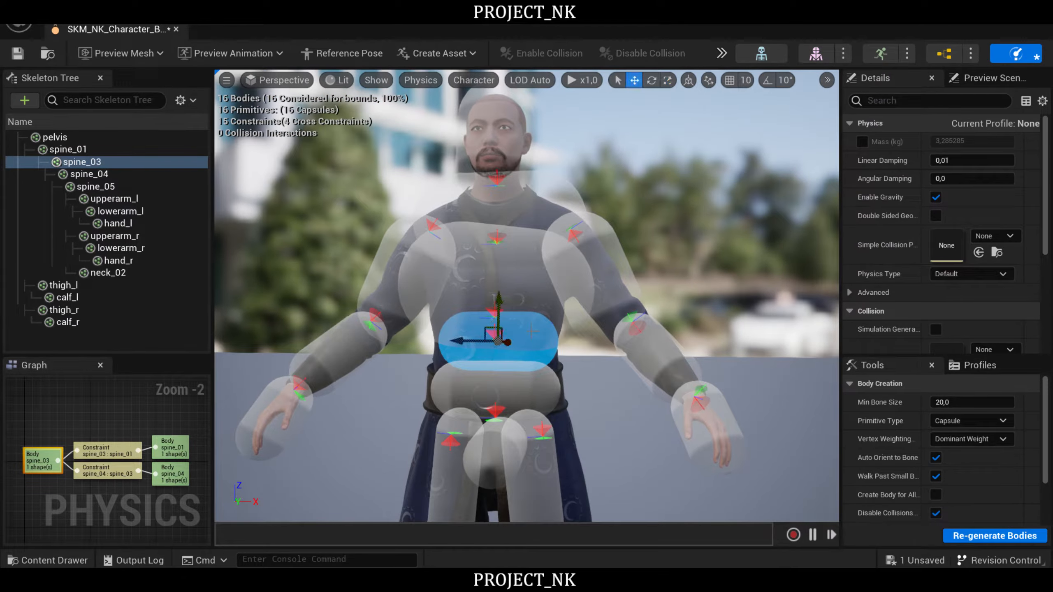
key(e)
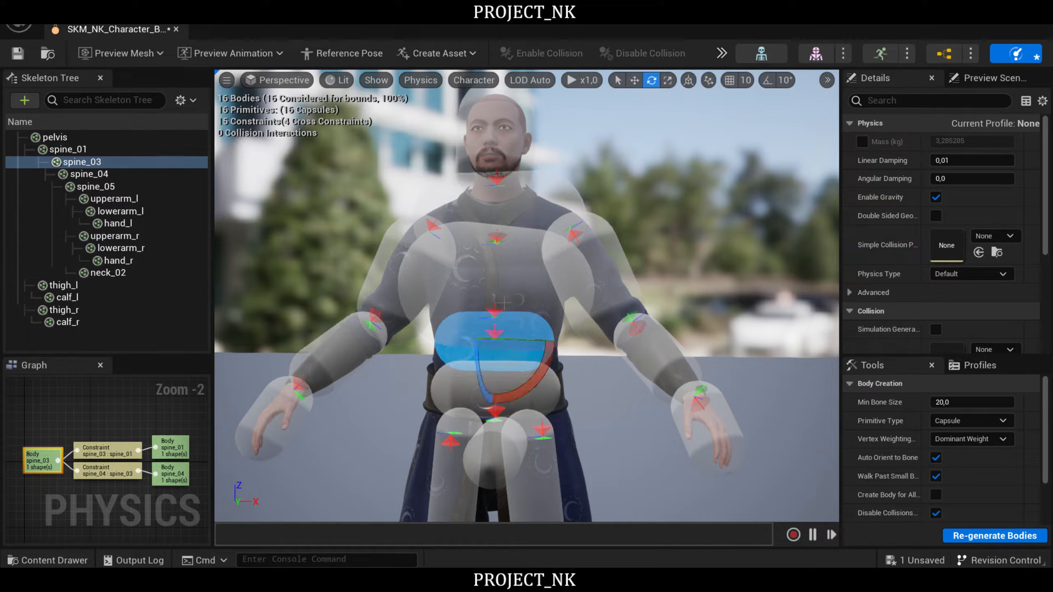
key(r)
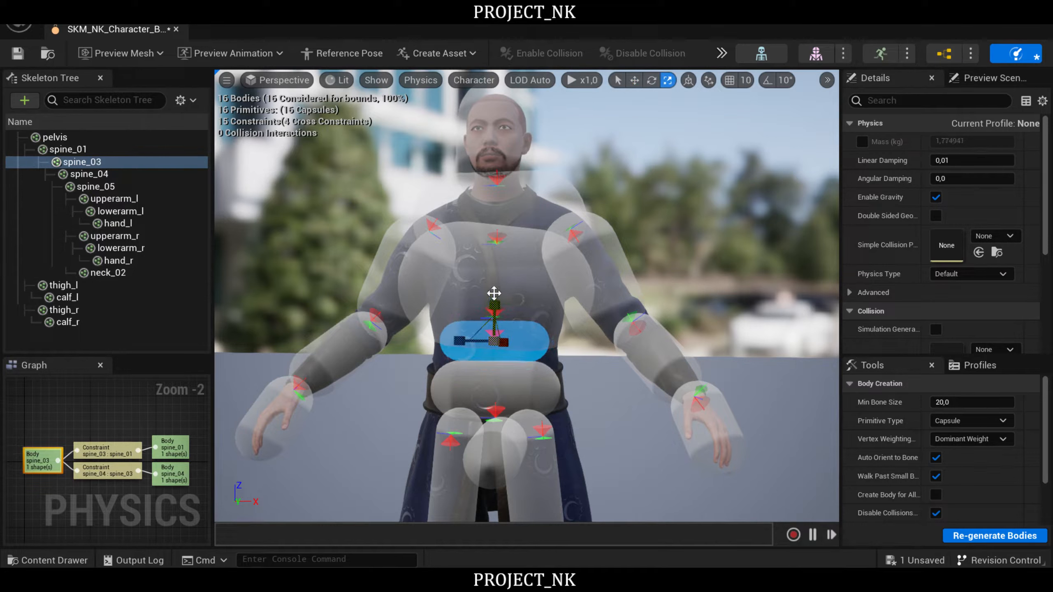
- Rotate the spine_04 capsule so it lies level and centred across the chest
click(543, 291)
key(e)
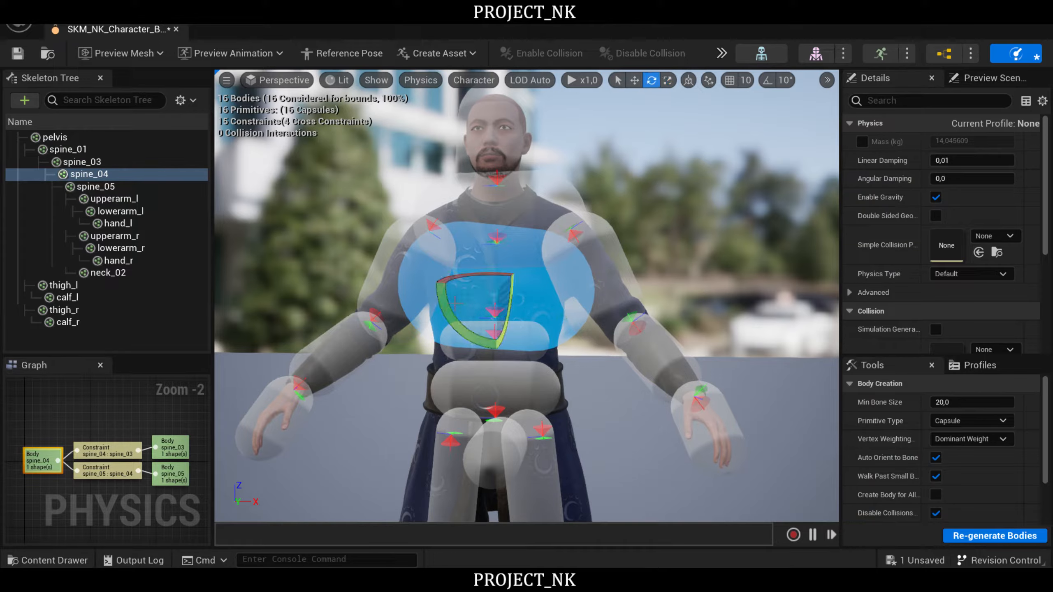
mouse_move(448, 317)
mouse_down()
mouse_move(459, 332)
mouse_move(448, 317)
mouse_up()
mouse_move(448, 318)
right_down()
mouse_move(580, 311)
mouse_move(419, 312)
mouse_move(417, 326)
mouse_move(445, 311)
right_up()
key(s)
key(a)
key(d)
key(w)
key(a)
key(w)
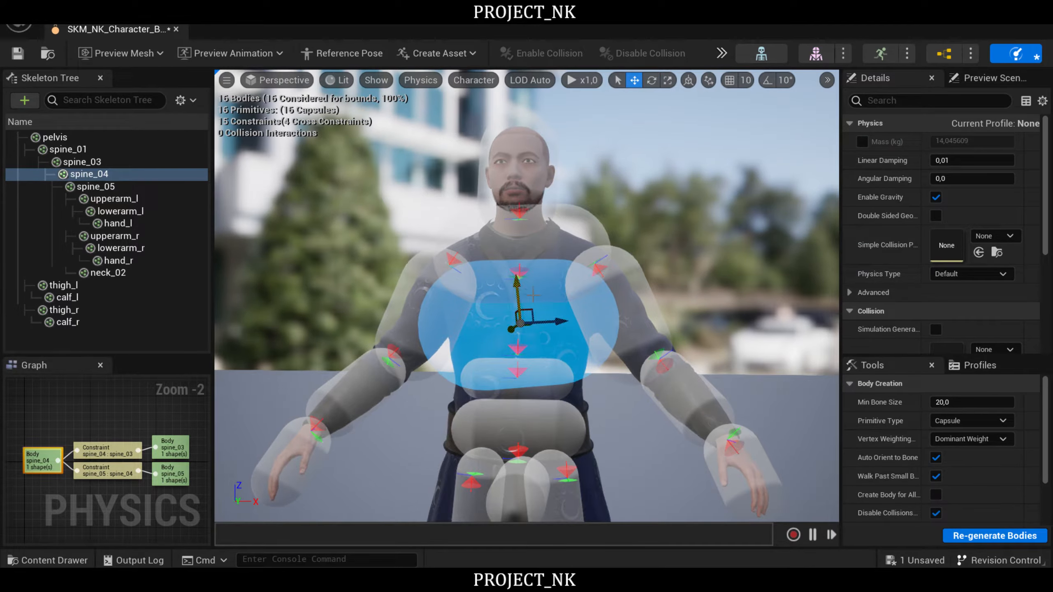
key(r)
mouse_move(556, 323)
right_down()
mouse_move(535, 323)
mouse_move(557, 324)
right_up()
key(s)
key(e)
mouse_move(486, 352)
mouse_down()
mouse_move(490, 362)
mouse_move(481, 352)
mouse_up()
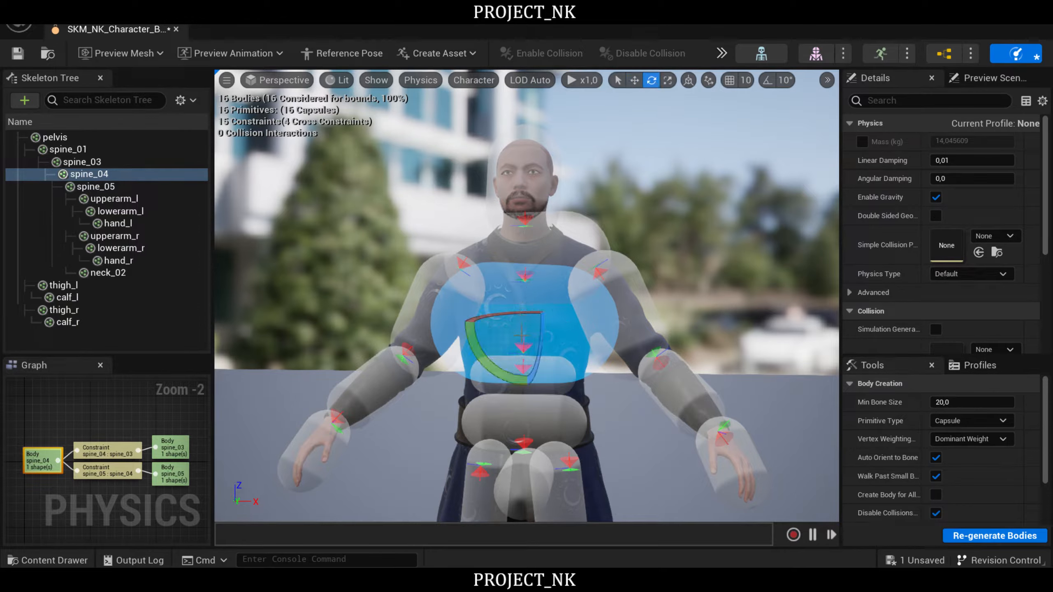
- Scale the spine_04 capsule down in thickness and width to match the chest and lower it slightly
key(r)
drag(529, 300, 526, 334)
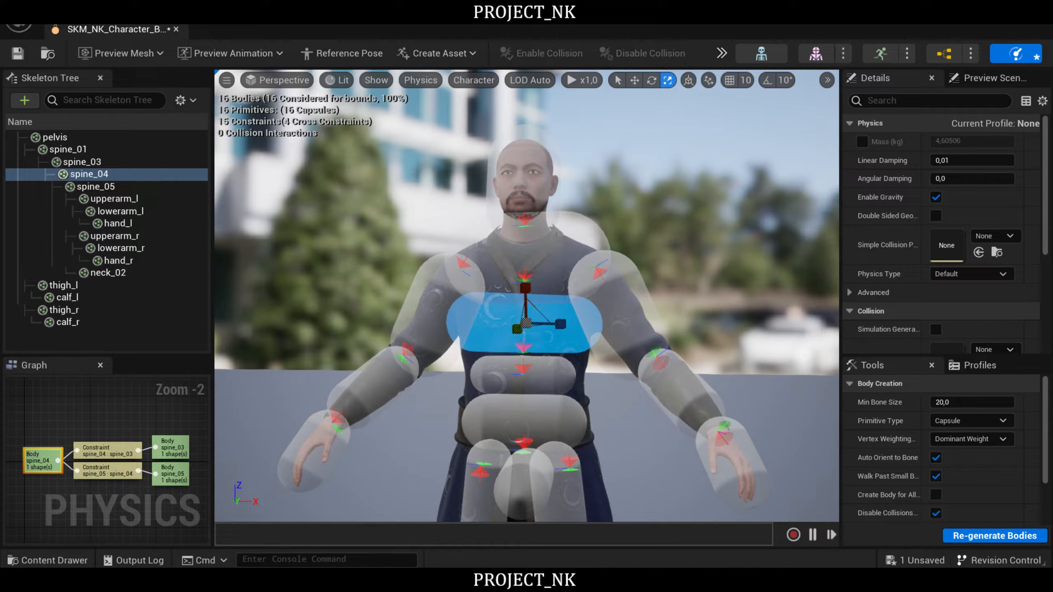
drag(523, 290, 523, 284)
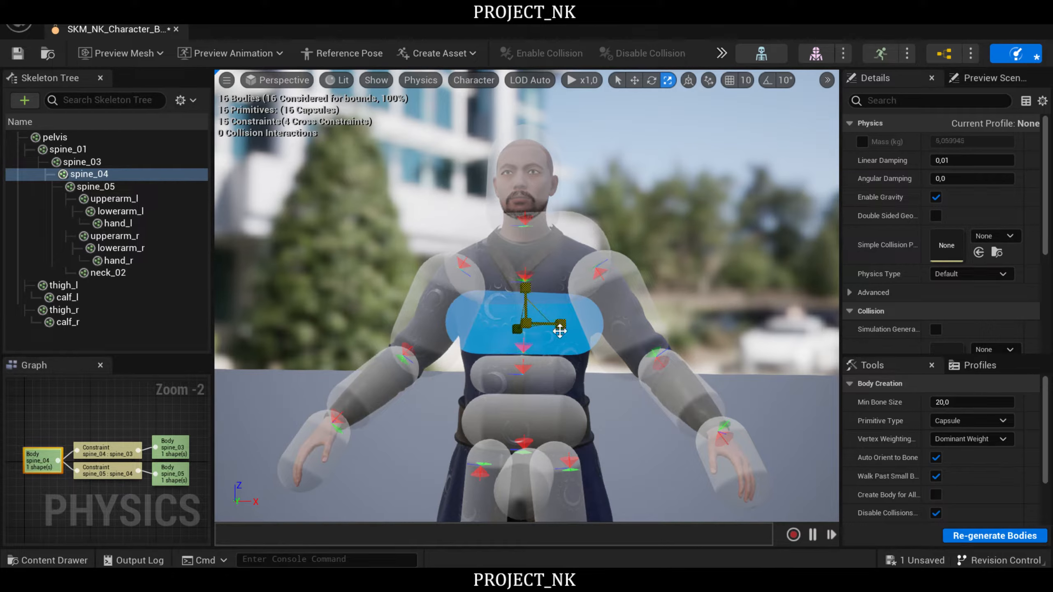
drag(562, 324, 555, 324)
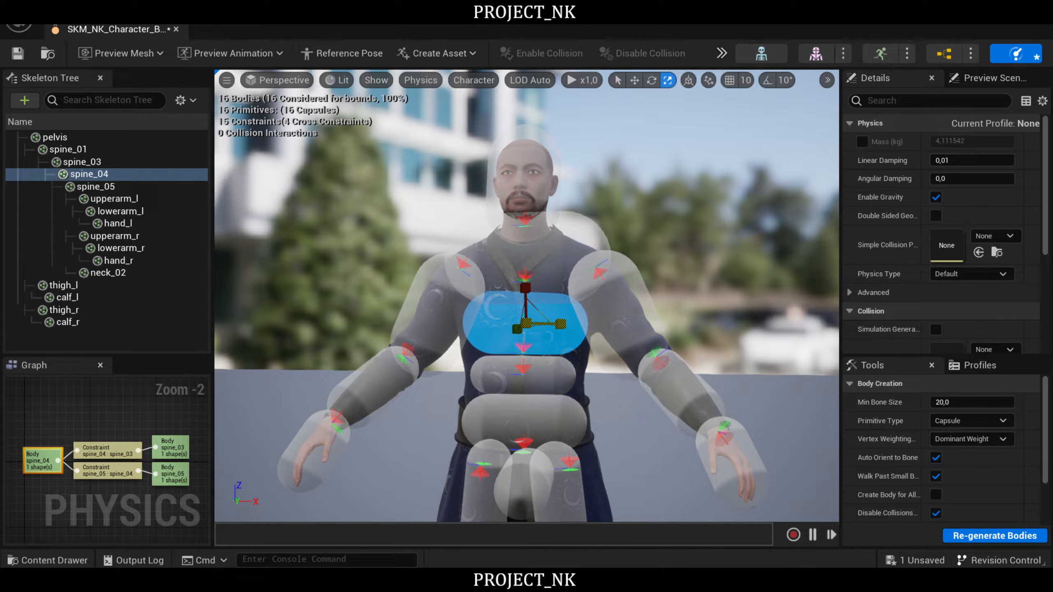
key(w)
drag(523, 282, 522, 286)
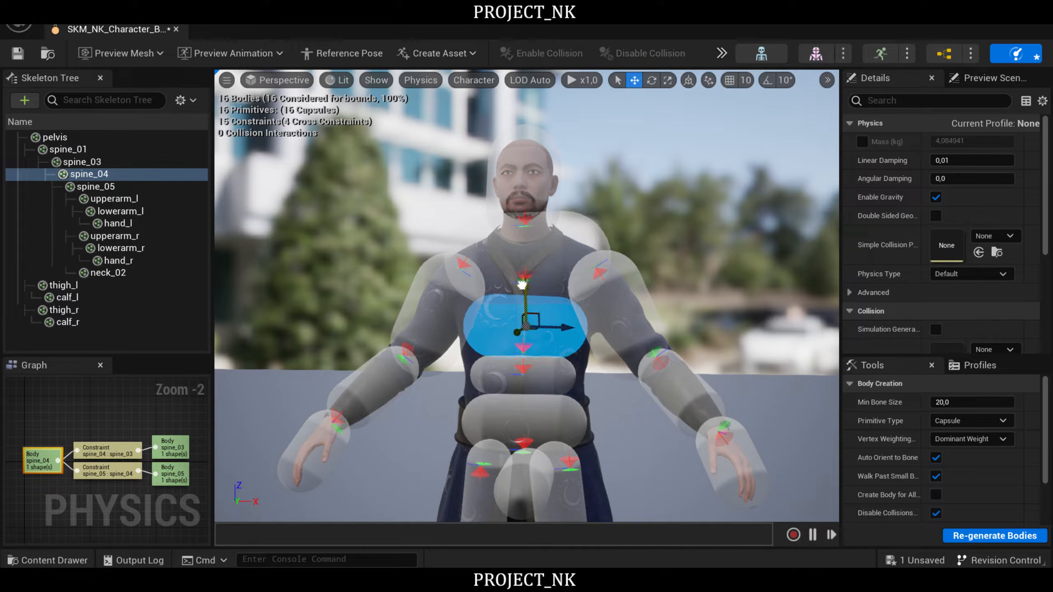
- Scale, reposition and rotate the spine_05 capsule to fit the upper chest between the shoulders
click(592, 245)
key(e)
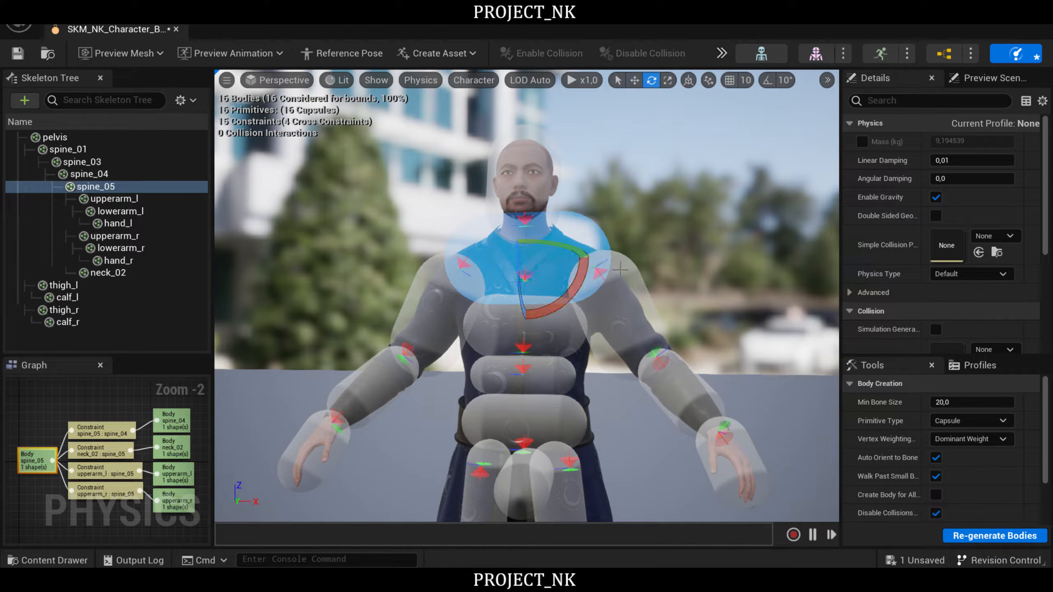
key(r)
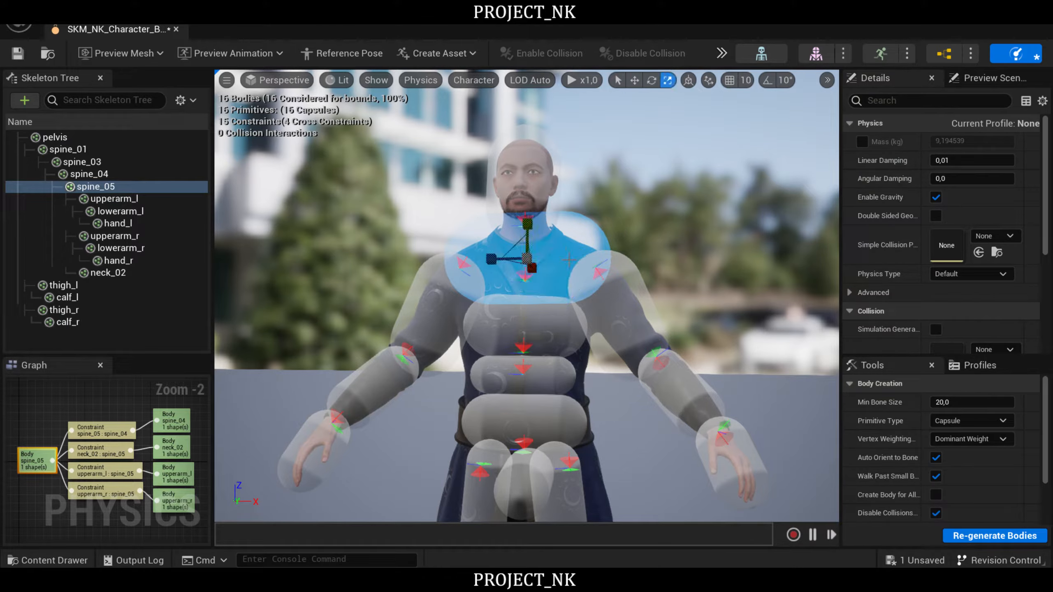
scroll(527, 294, down, 3)
mouse_move(523, 233)
mouse_down()
mouse_move(523, 255)
mouse_move(523, 238)
mouse_up()
key(w)
key(e)
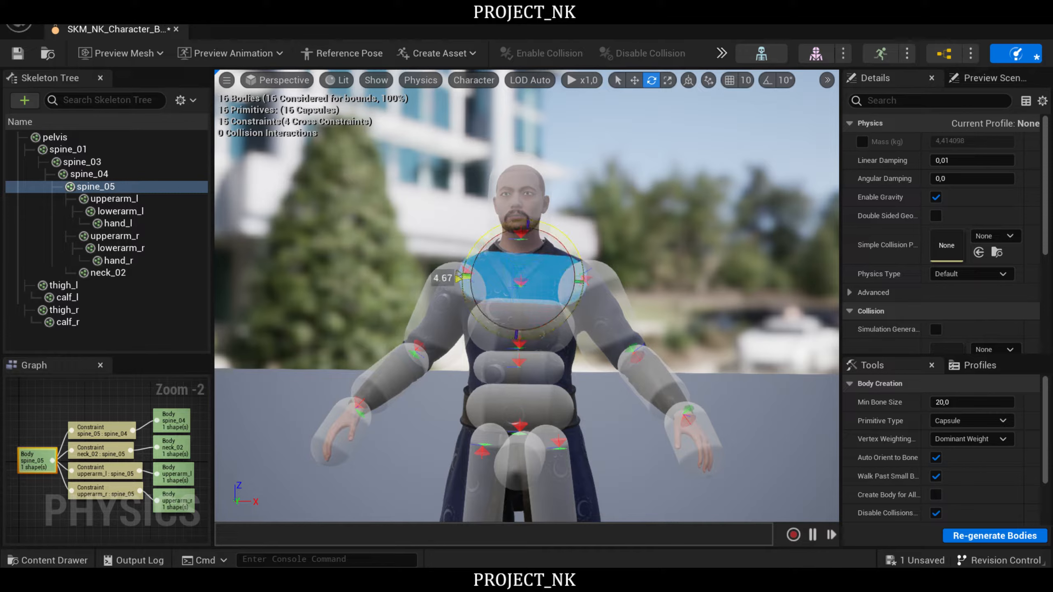
key(r)
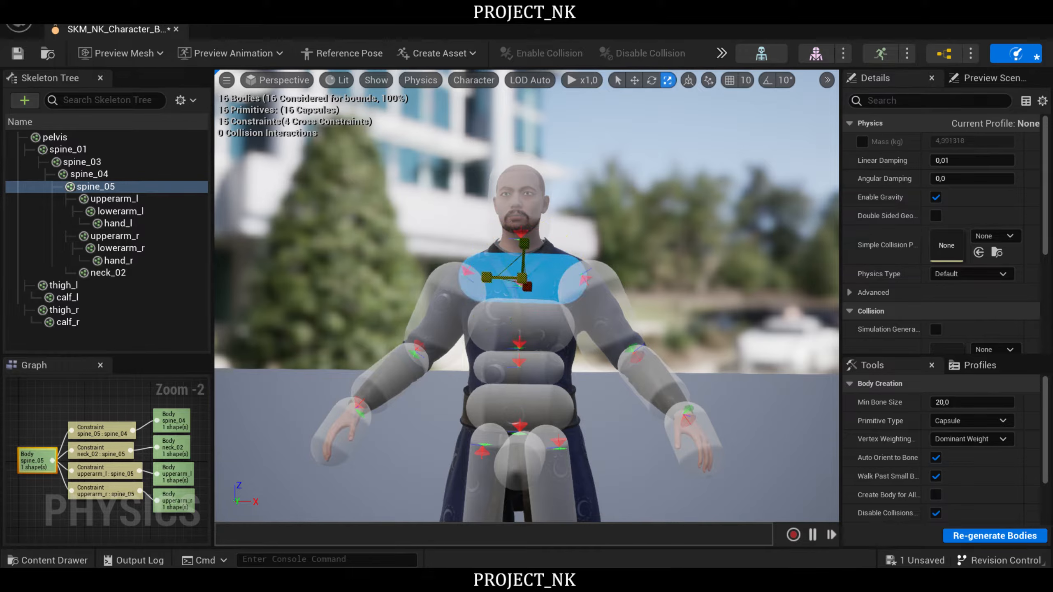
drag(510, 265, 515, 270)
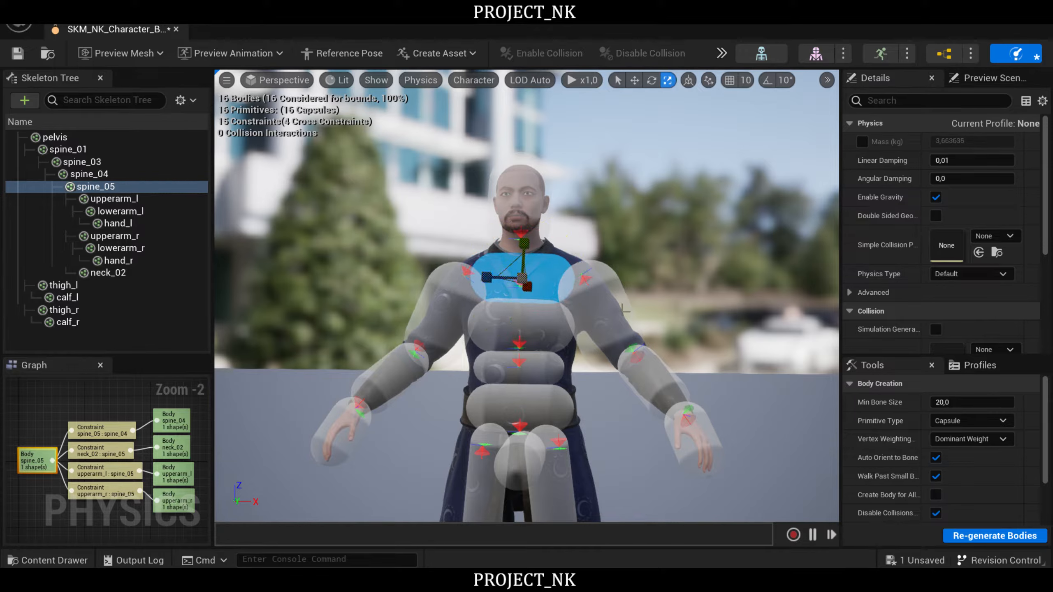
- Slim the upperarm_l capsule to the sleeve and rotate it along the upper arm
click(597, 311)
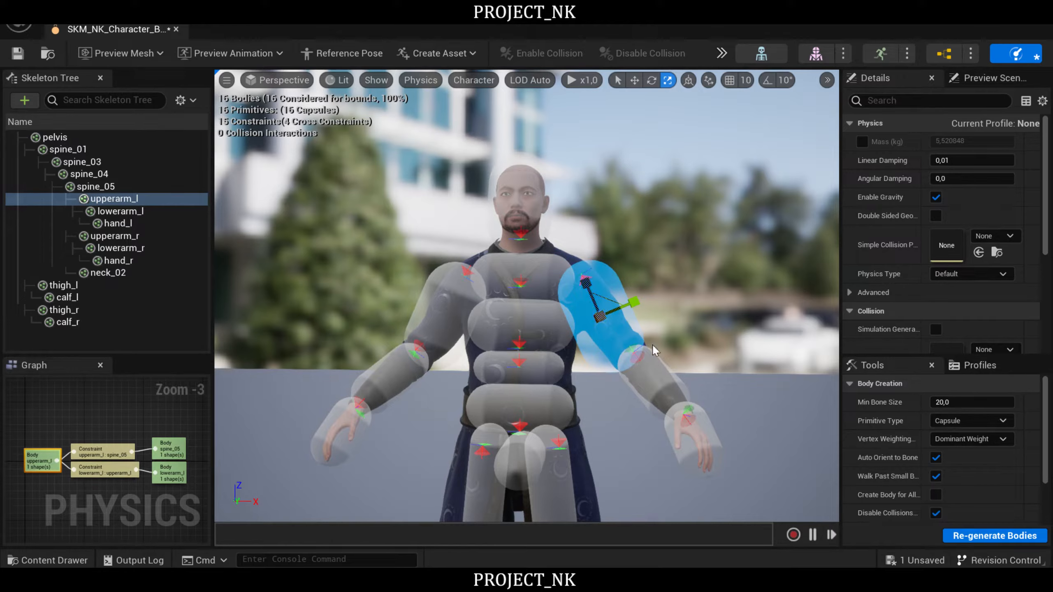
drag(637, 298, 635, 302)
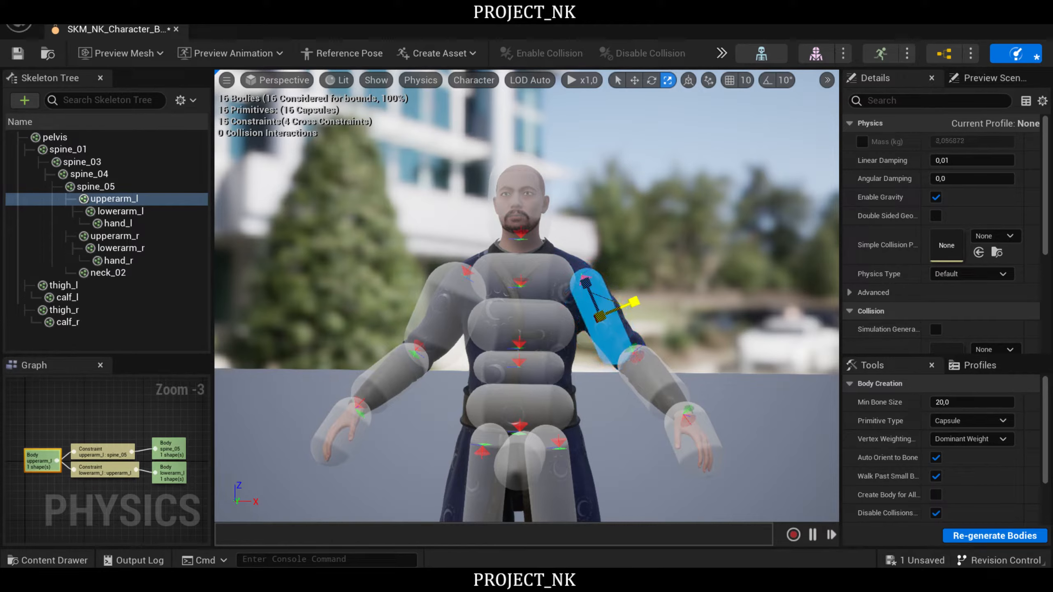
key(e)
drag(604, 367, 624, 359)
- Rotate and slim the upperarm_r capsule along its arm, then fine-tune the thickness of the upperarm_l capsule
click(452, 320)
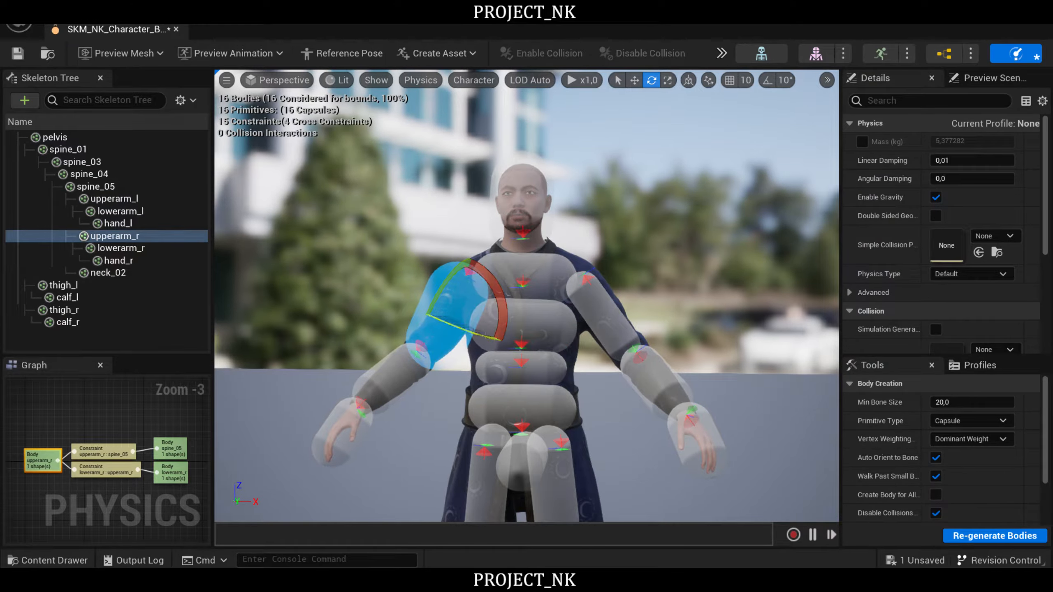
drag(501, 294, 464, 333)
key(r)
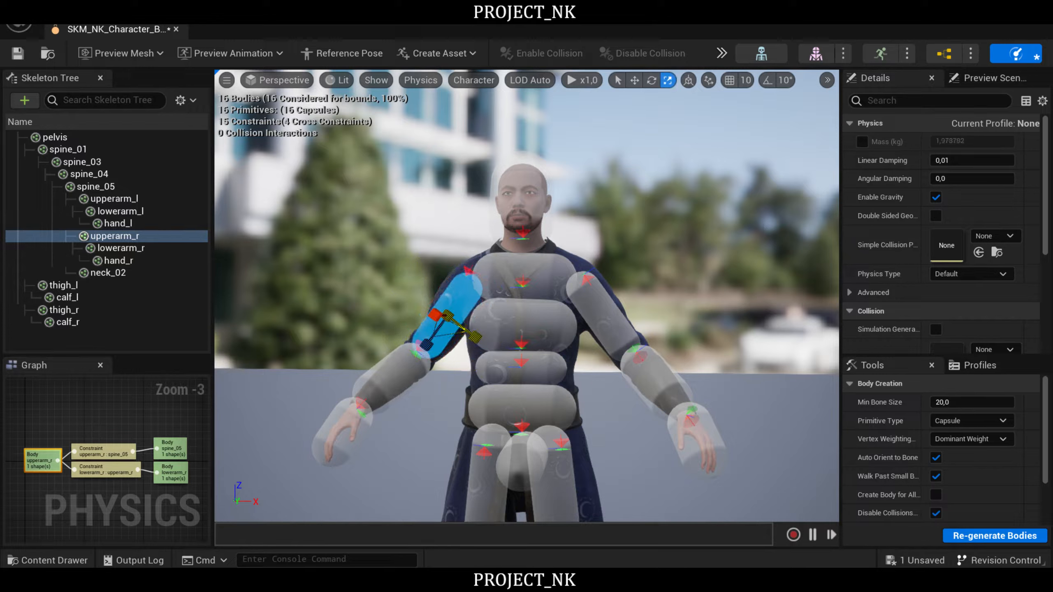
click(616, 322)
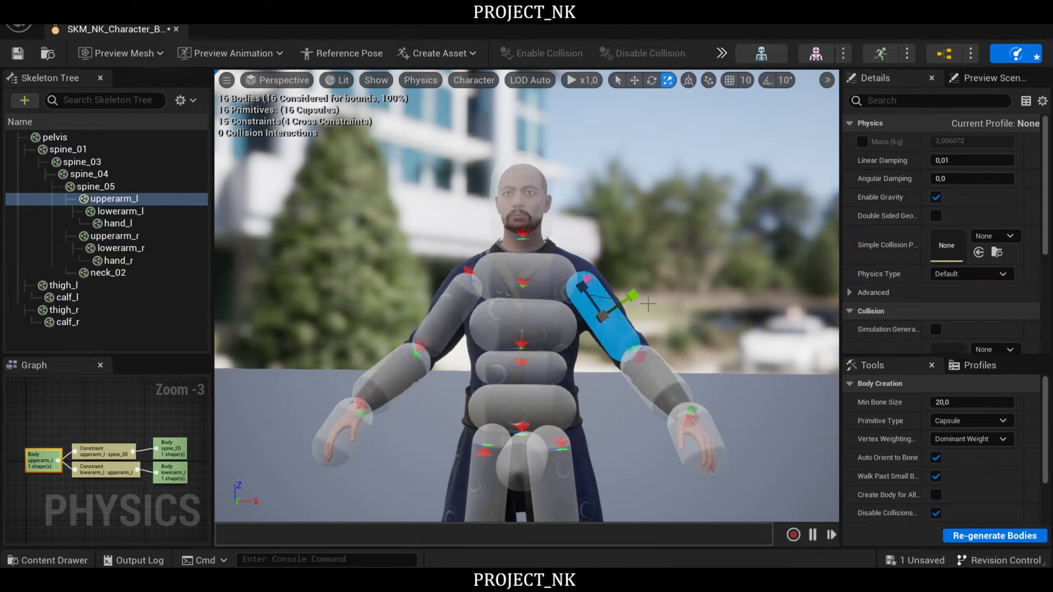
drag(637, 293, 629, 299)
- Slim the lowerarm_l and lowerarm_r capsules to the thickness of the forearms
click(657, 380)
drag(690, 358, 683, 361)
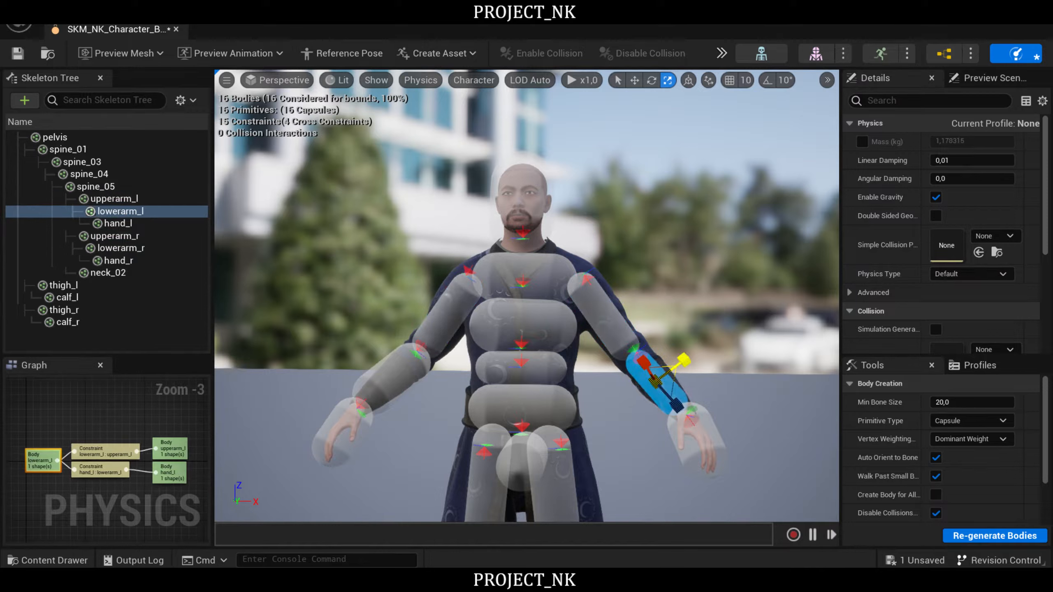
click(415, 374)
drag(427, 399, 423, 400)
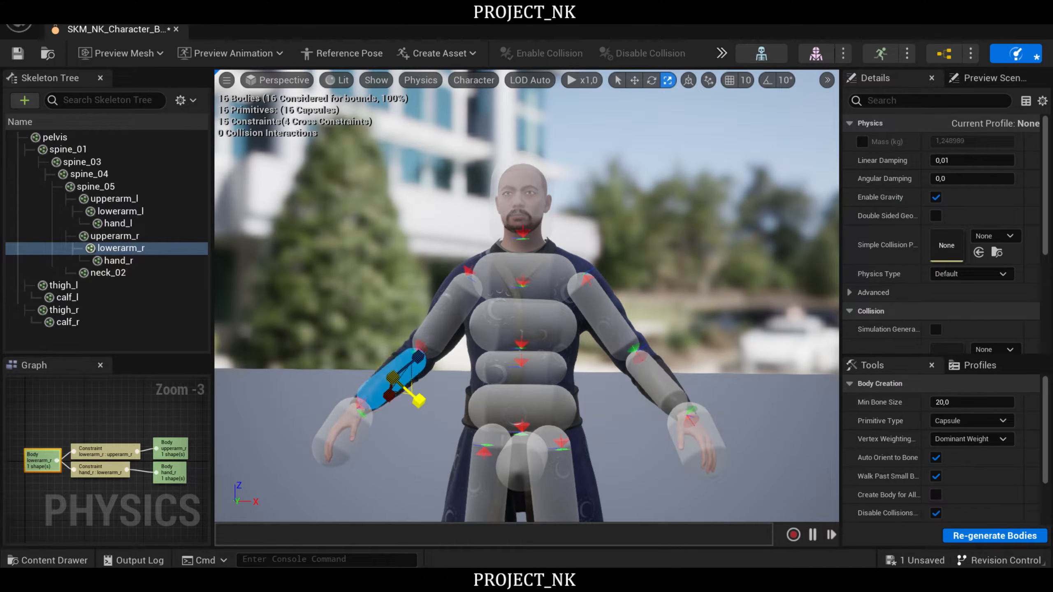
- Slim the hand_l and hand_r capsules to fit closely around the hands
right_drag(721, 331, 731, 363)
click(677, 337)
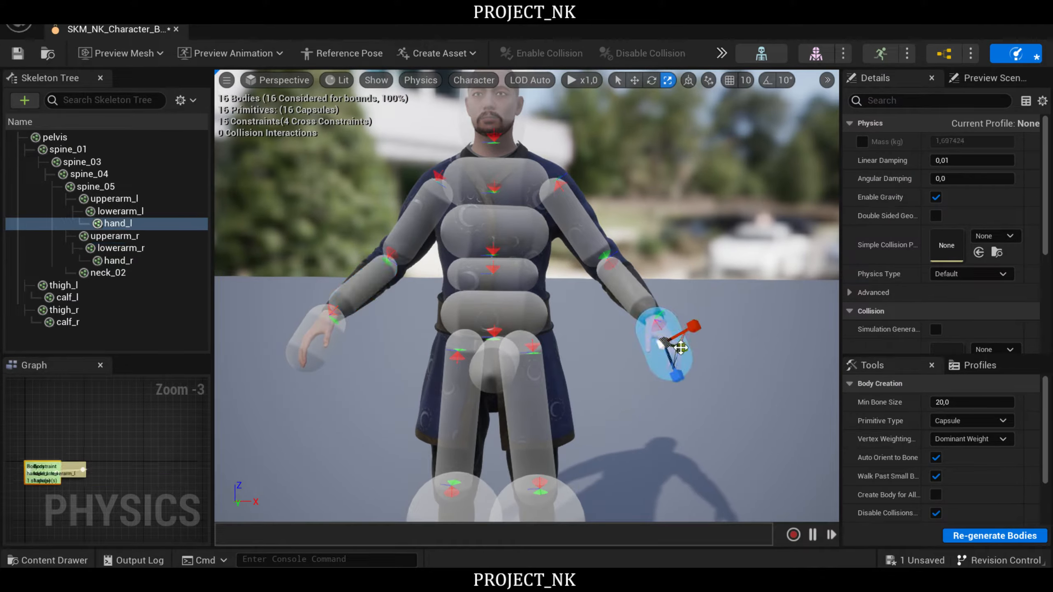
drag(694, 327, 688, 329)
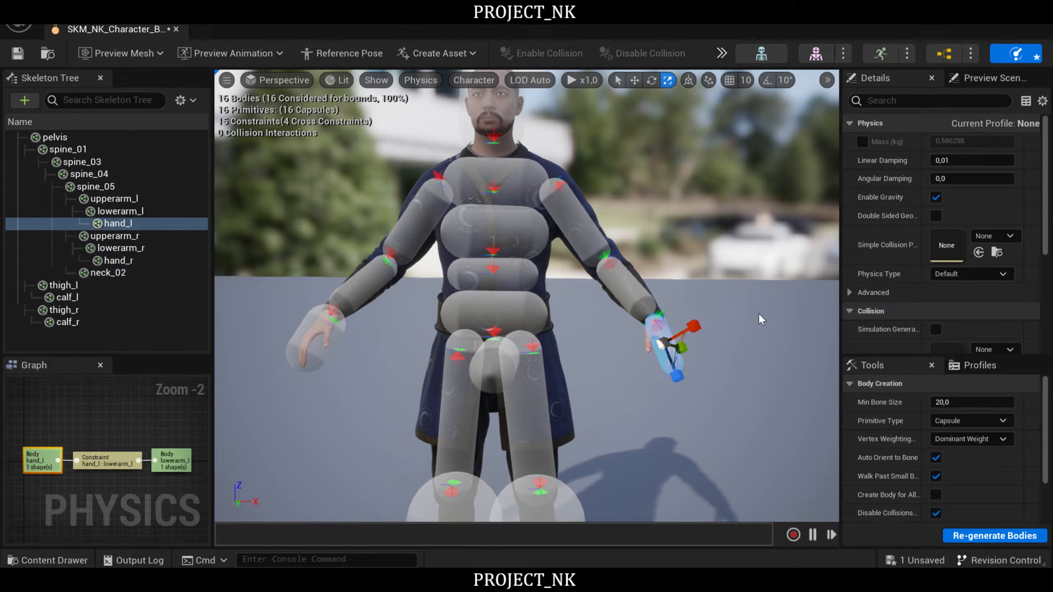
click(309, 365)
drag(357, 357, 349, 358)
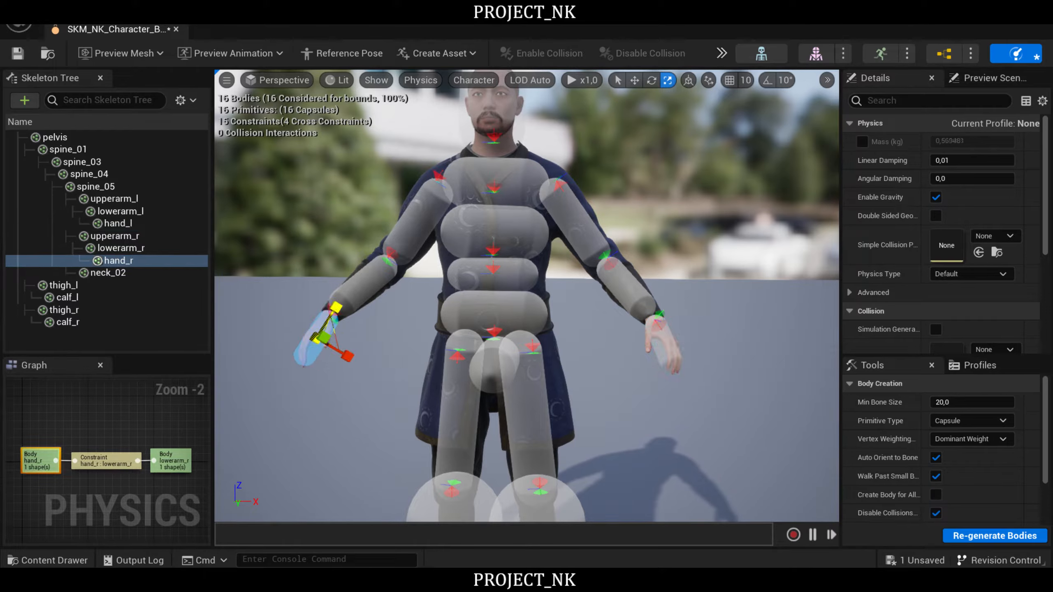
- Slim the calf_l and calf_r capsules to the thickness of the lower legs
right_drag(410, 301, 419, 353)
click(537, 328)
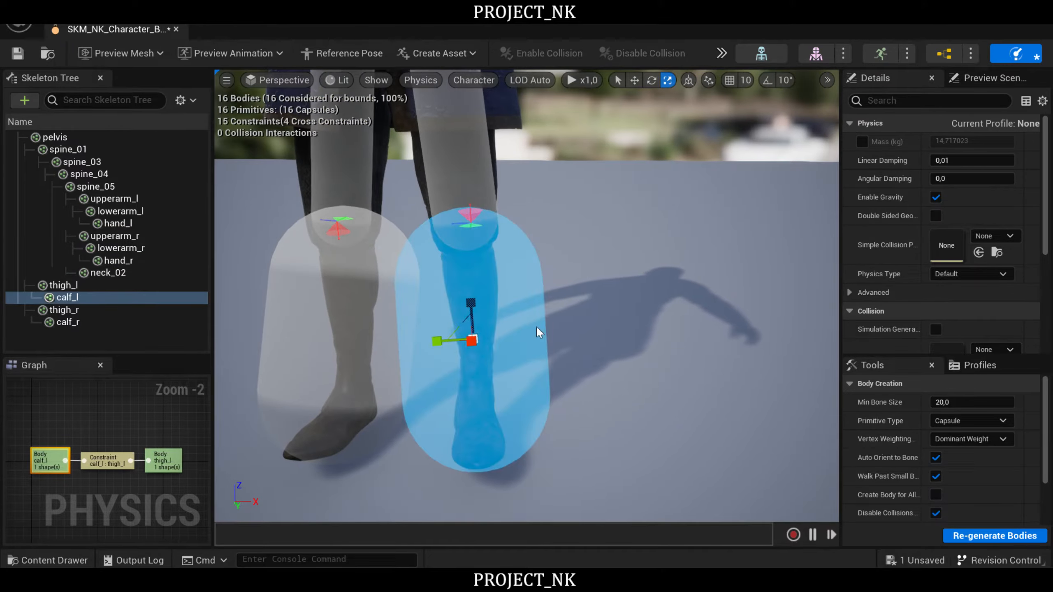
drag(475, 299, 454, 341)
click(357, 320)
drag(360, 335, 312, 335)
alt+drag(502, 317, 439, 327)
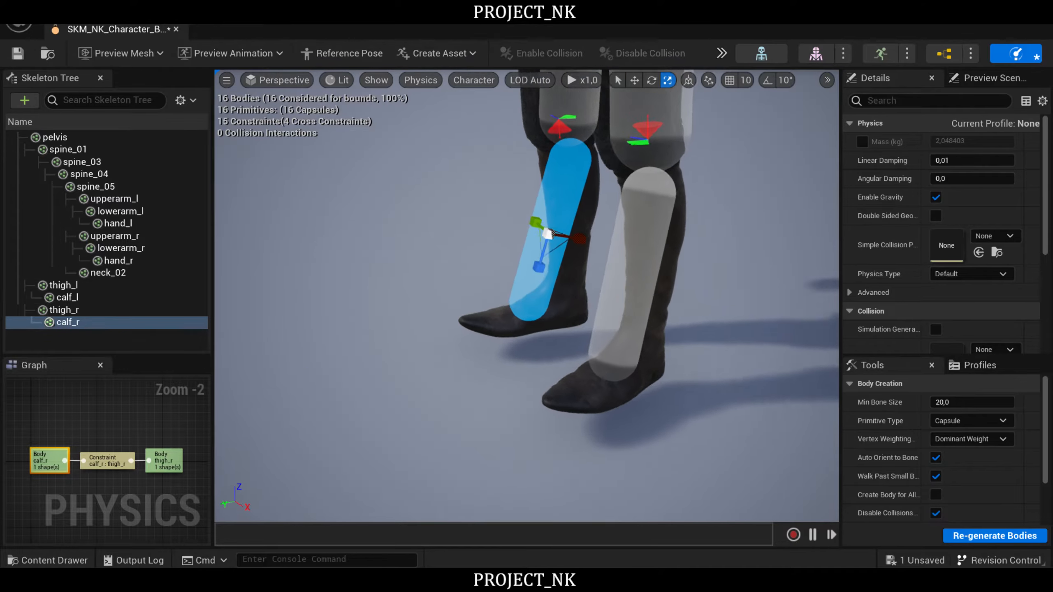
- Rotate the calf_r capsule upright so it follows the lower leg in side view
right_drag(591, 297, 542, 259)
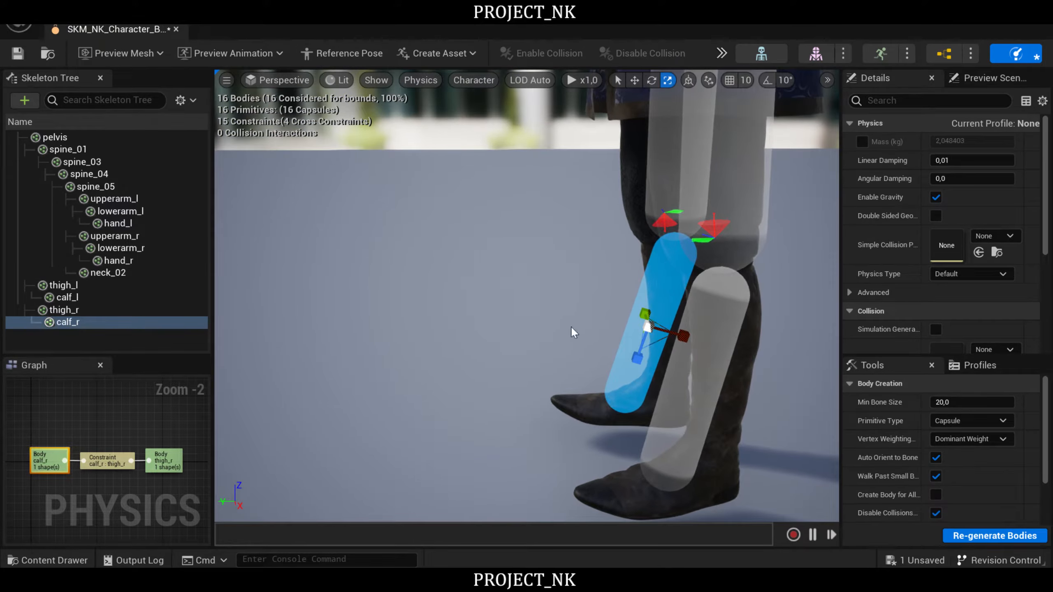
key(d)
right_drag(571, 326, 535, 316)
key(a)
key(d)
key(e)
drag(479, 317, 496, 333)
key(w)
key(e)
right_drag(504, 338, 611, 382)
- Rotate the calf_l capsule upright so it lines up with its lower leg in side view
click(613, 383)
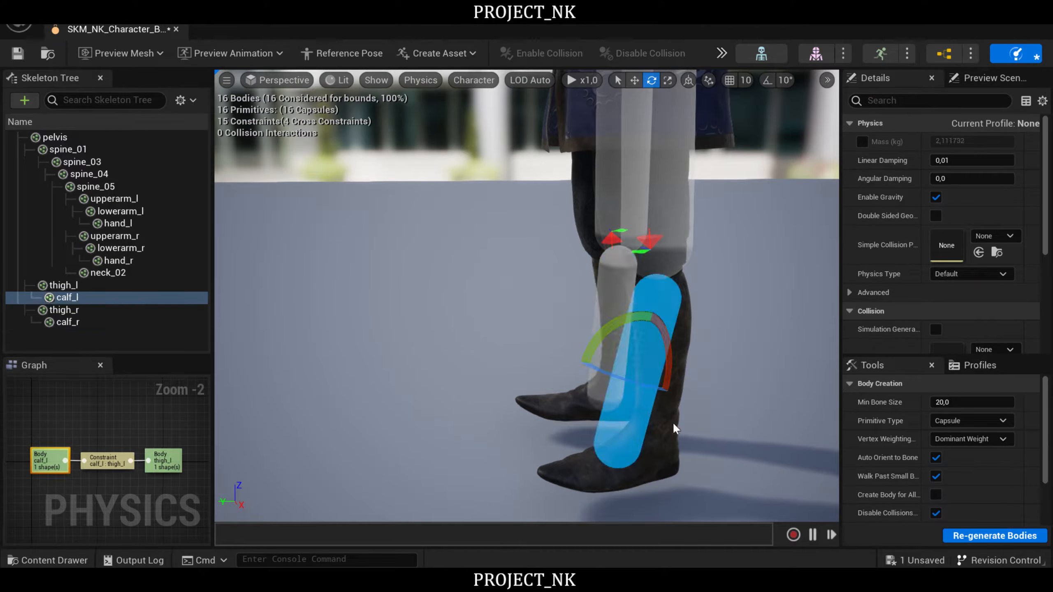
drag(669, 380, 616, 378)
key(w)
key(e)
right_drag(617, 378, 585, 390)
key(s)
key(w)
right_drag(477, 328, 468, 286)
key(s)
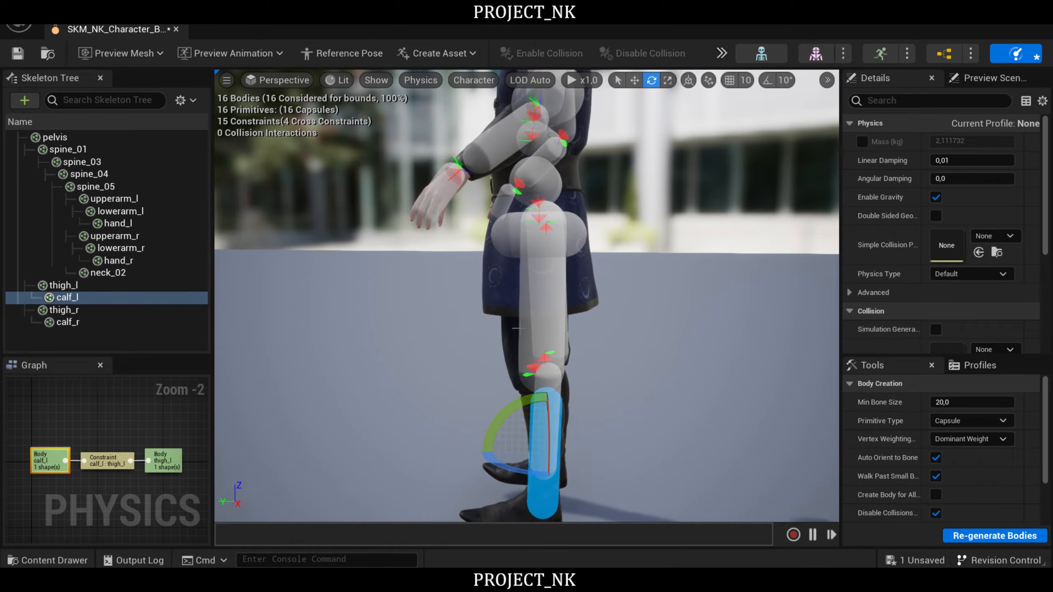
- Rotate the thigh_l capsule and shift it along the upper leg in side view
click(527, 326)
drag(501, 264, 513, 272)
key(w)
mouse_move(585, 291)
mouse_down()
mouse_move(547, 298)
mouse_move(567, 293)
mouse_up()
key(r)
key(w)
right_drag(566, 293, 591, 289)
alt+drag(446, 337, 452, 337)
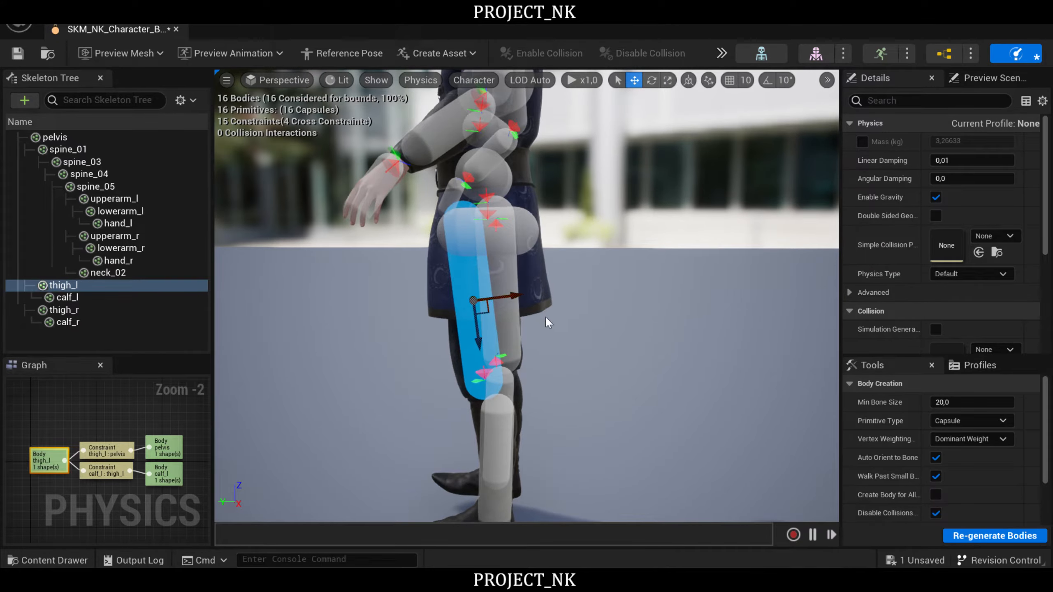
- Align the thigh_r capsule with the upper leg in side view and adjust its size
key(e)
drag(534, 302, 705, 314)
key(w)
alt+drag(502, 372, 647, 373)
middle_drag(503, 371, 581, 359)
click(493, 374)
drag(534, 346, 554, 345)
key(r)
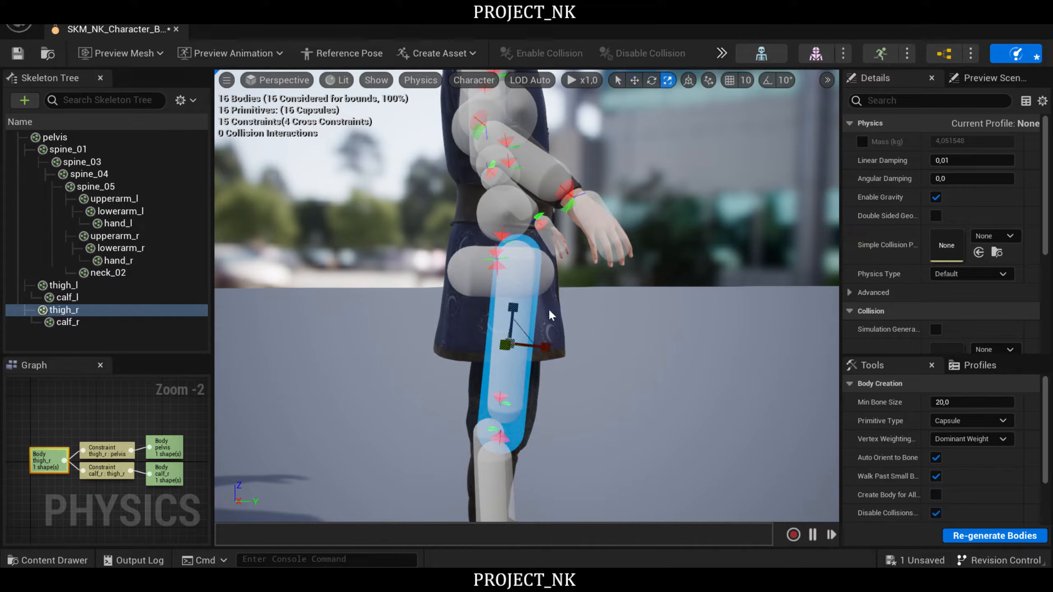
drag(513, 307, 513, 310)
drag(543, 343, 580, 356)
- Resize the pelvis capsule to fit the hips between the two thigh capsules
click(469, 274)
right_drag(655, 352, 702, 351)
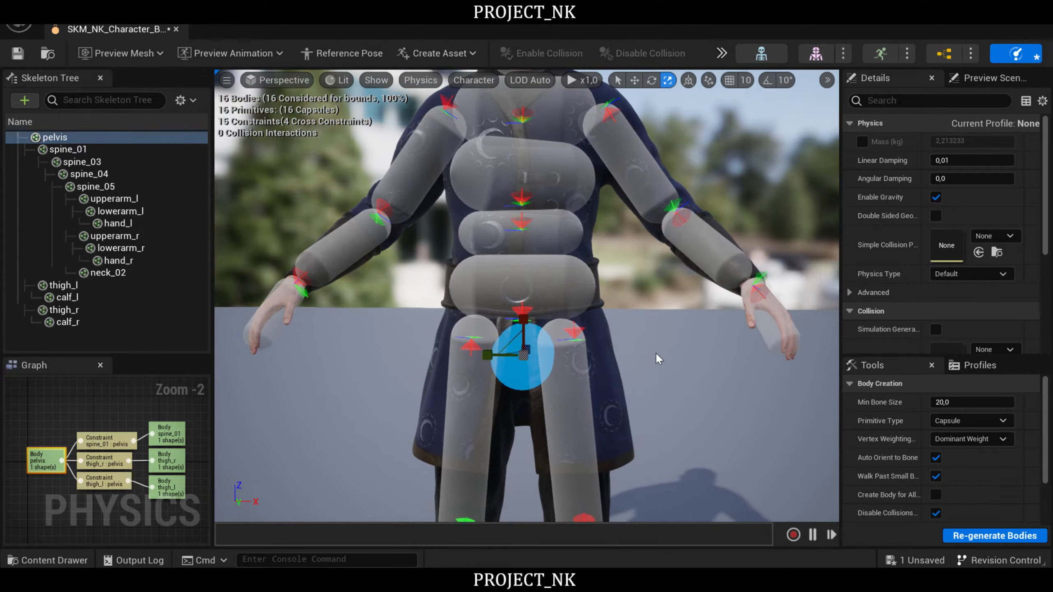
drag(486, 356, 479, 356)
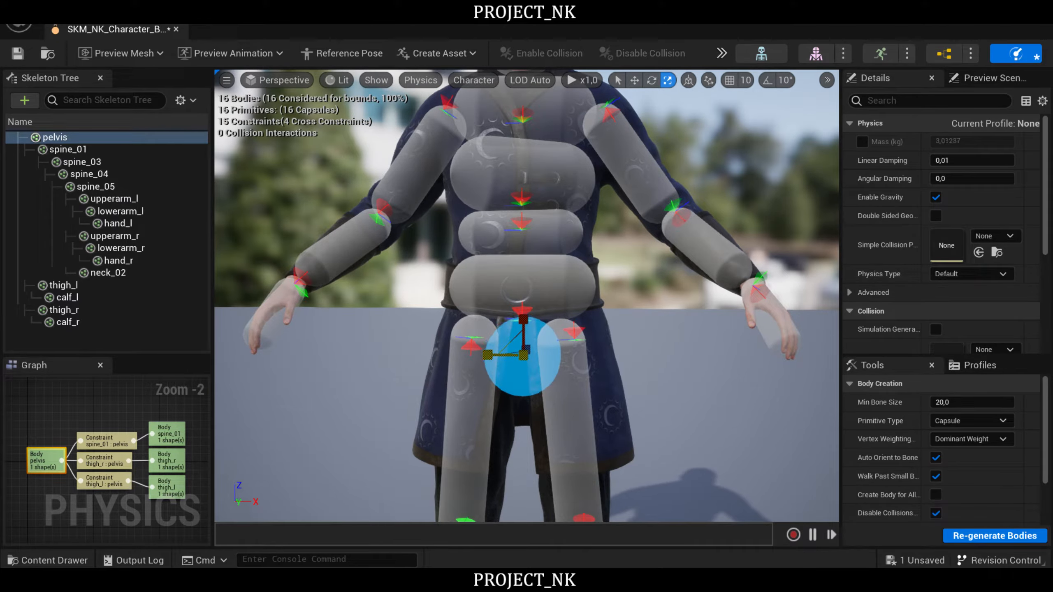
drag(523, 320, 523, 318)
right_drag(643, 334, 589, 335)
drag(450, 312, 443, 312)
right_drag(589, 336, 628, 332)
- Resize the neck_02 capsule to fit closely around the head, judging it from the front and the side
scroll(399, 341, down, 3)
key(w)
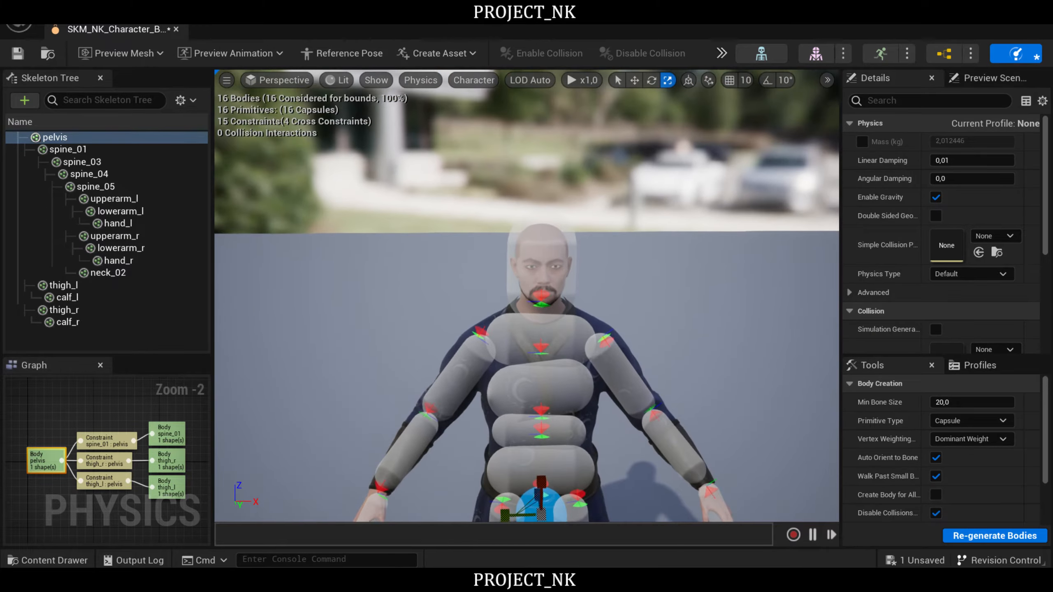
click(554, 266)
right_drag(553, 267, 548, 257)
mouse_move(518, 302)
mouse_down()
mouse_move(535, 302)
mouse_move(519, 302)
mouse_up()
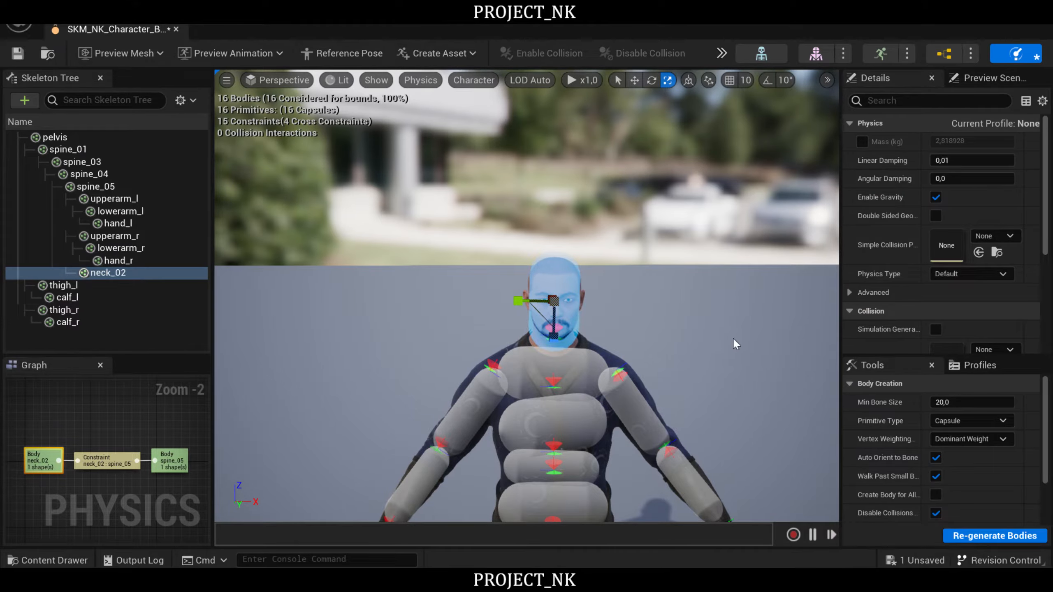
key(d)
right_drag(747, 337, 589, 344)
drag(688, 276, 702, 275)
drag(638, 297, 639, 293)
key(s)
right_drag(639, 293, 751, 288)
key(w)
key(d)
key(w)
key(s)
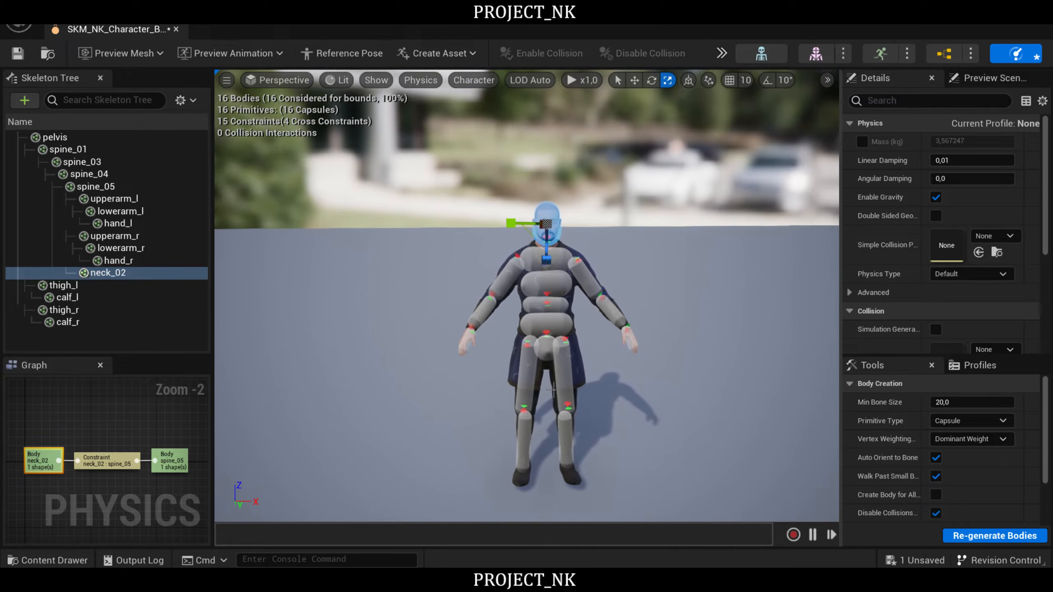
- Save the physics asset, then open the SKM_NK_Character_Boz skeletal mesh on its clothing settings with an enlarged preview
click(17, 53)
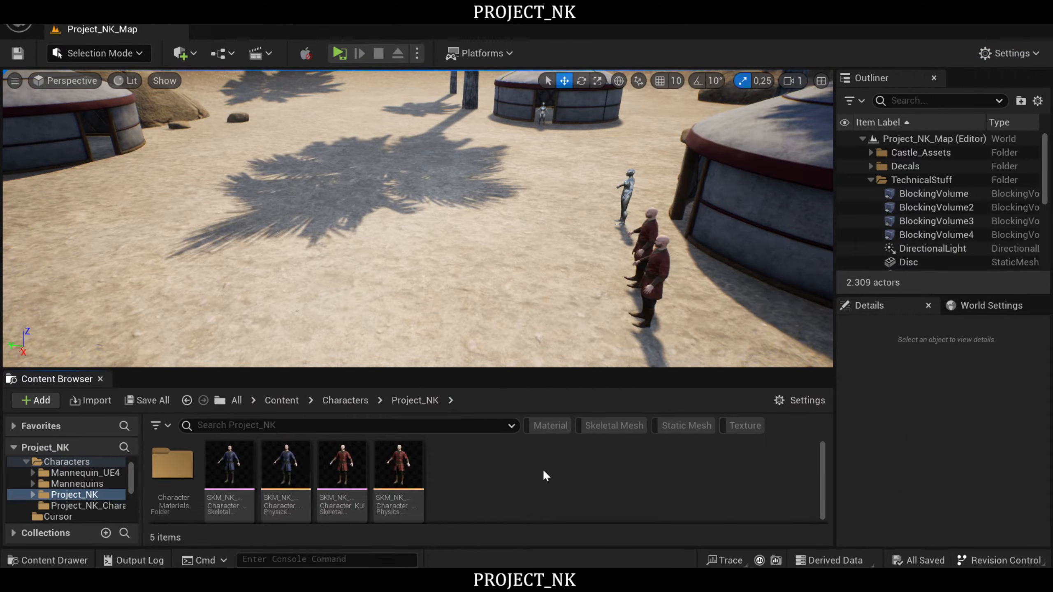
double_click(241, 462)
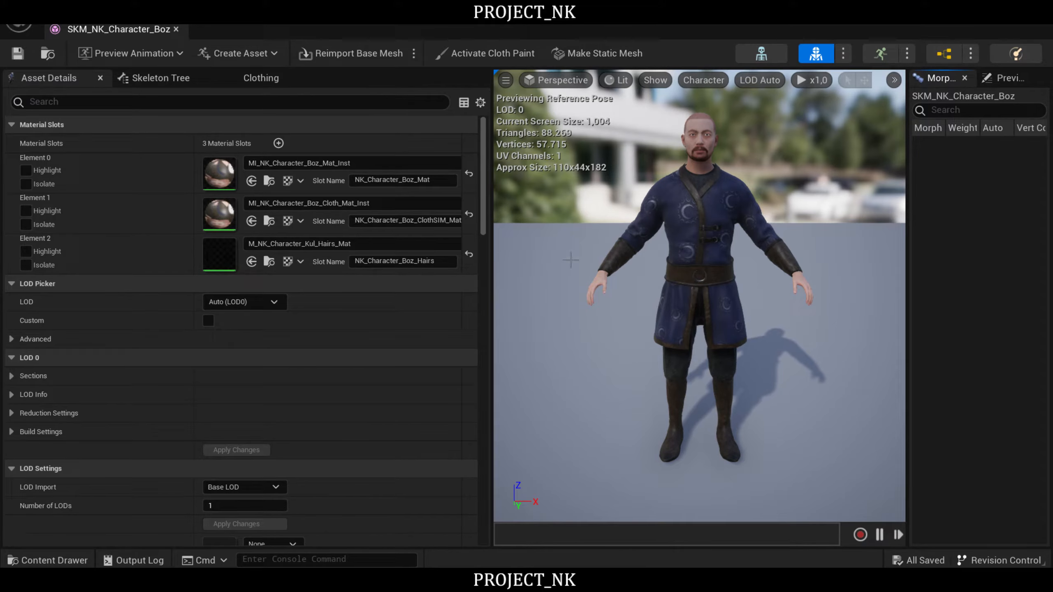
click(235, 75)
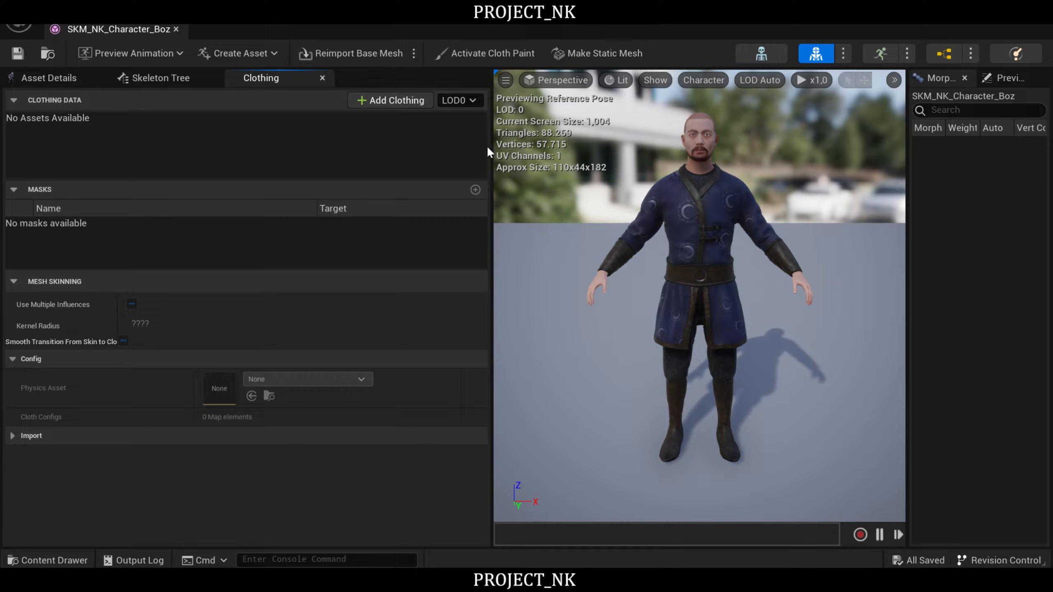
drag(492, 146, 353, 148)
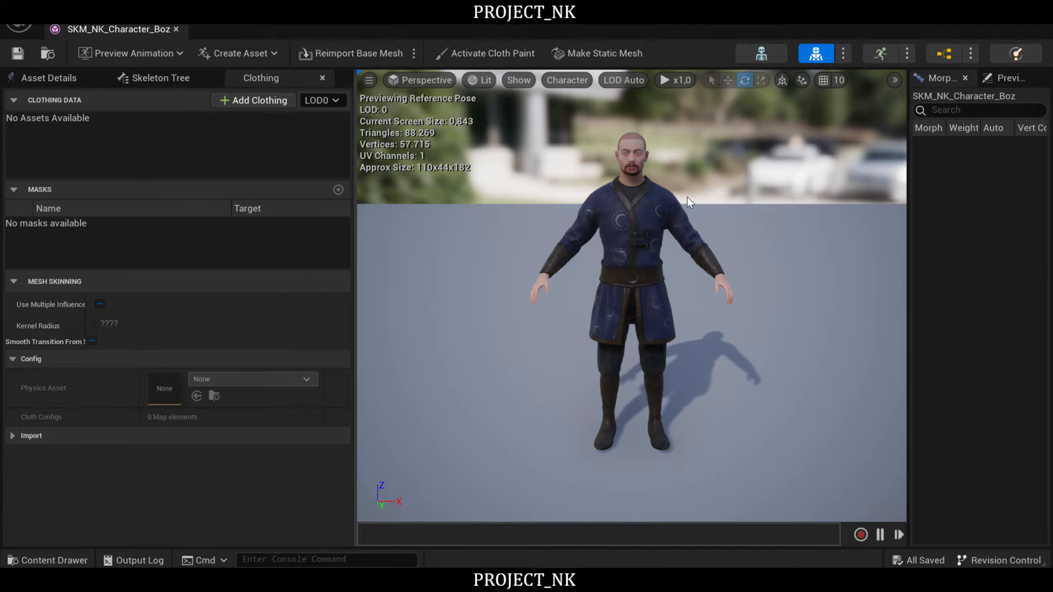
- Create clothing data SKM_NK_Character_Boz_Clothing from the tunic section (LOD0 - Section 1), using the Boz physics asset for collision
click(653, 221)
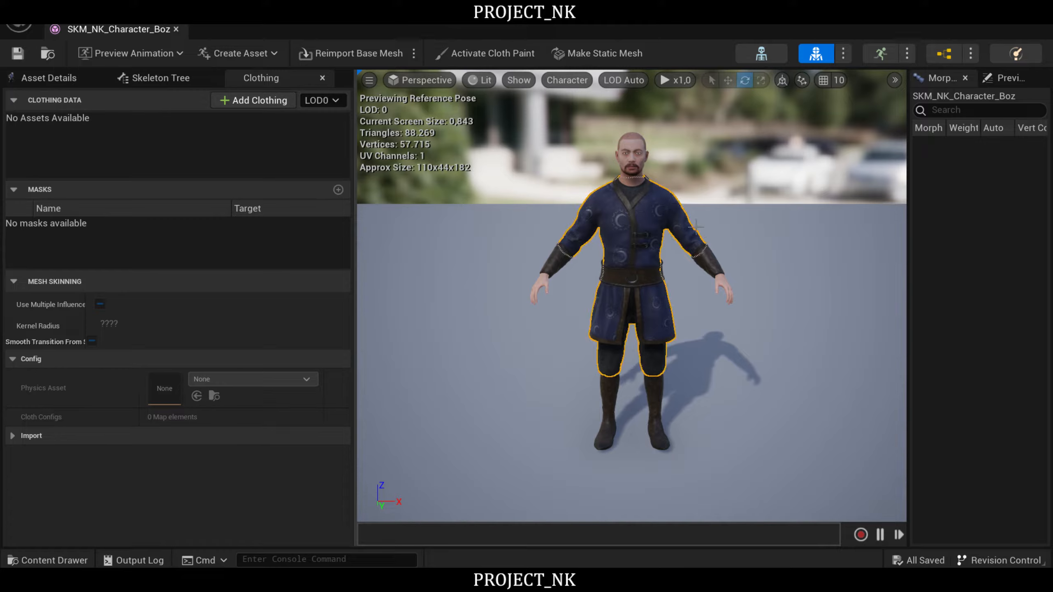
scroll(677, 235, up, 3)
scroll(676, 211, down, 1)
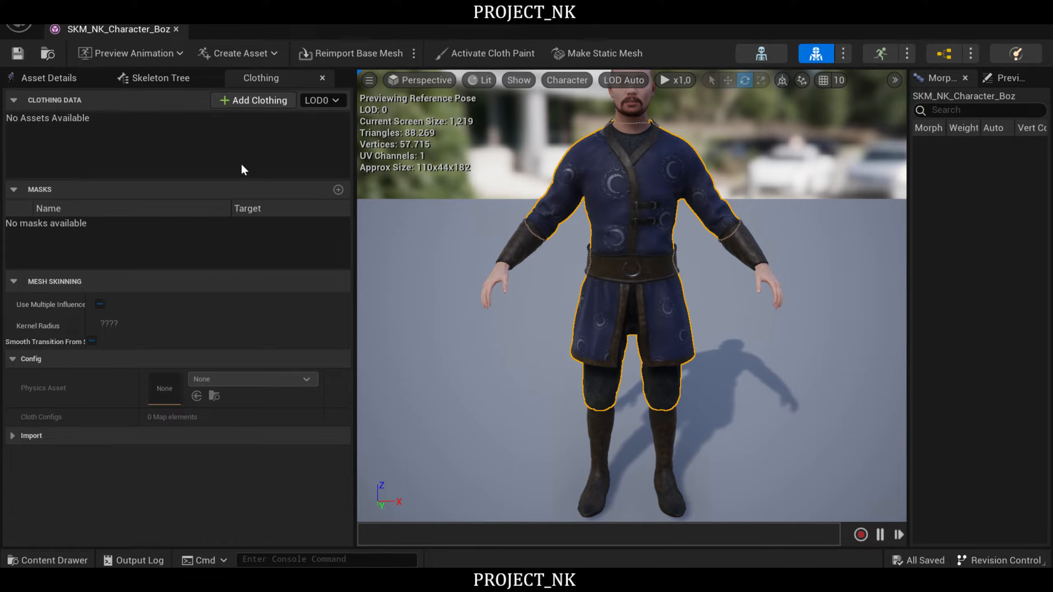
right_click(613, 184)
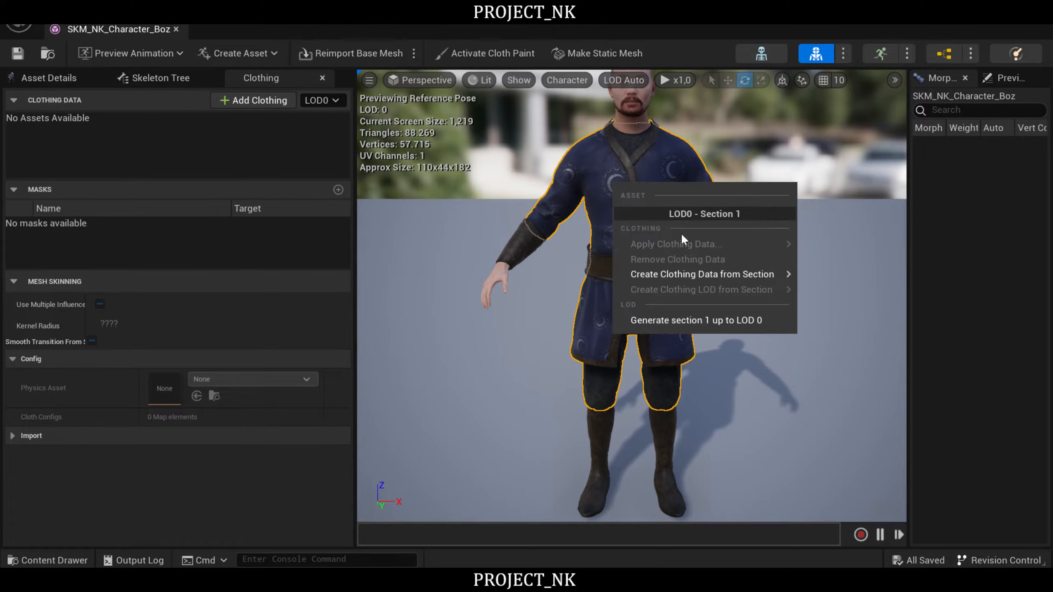
mouse_move(739, 273)
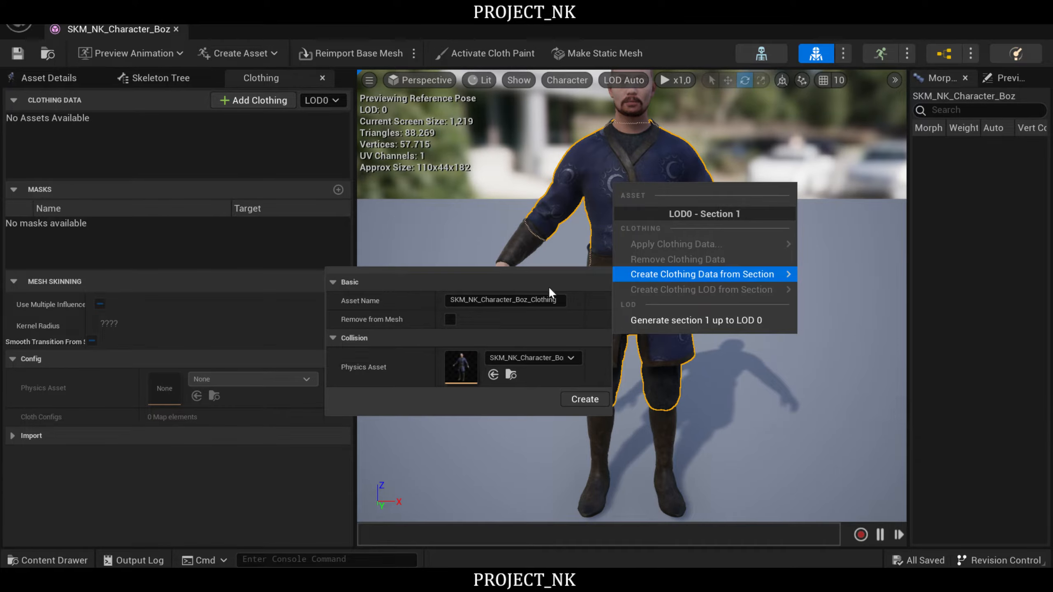
click(657, 141)
right_click(665, 161)
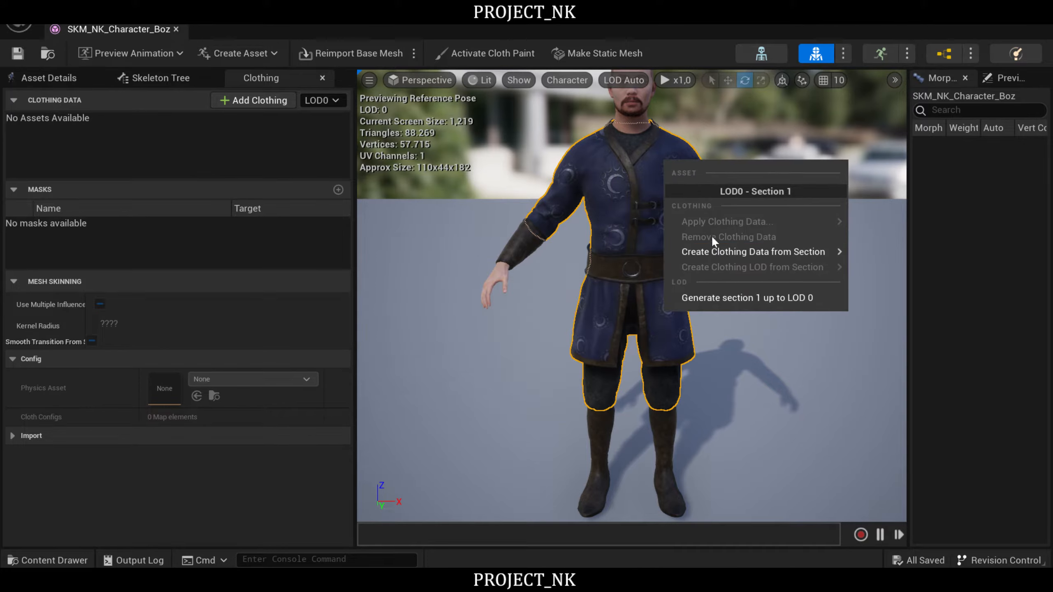
mouse_move(743, 251)
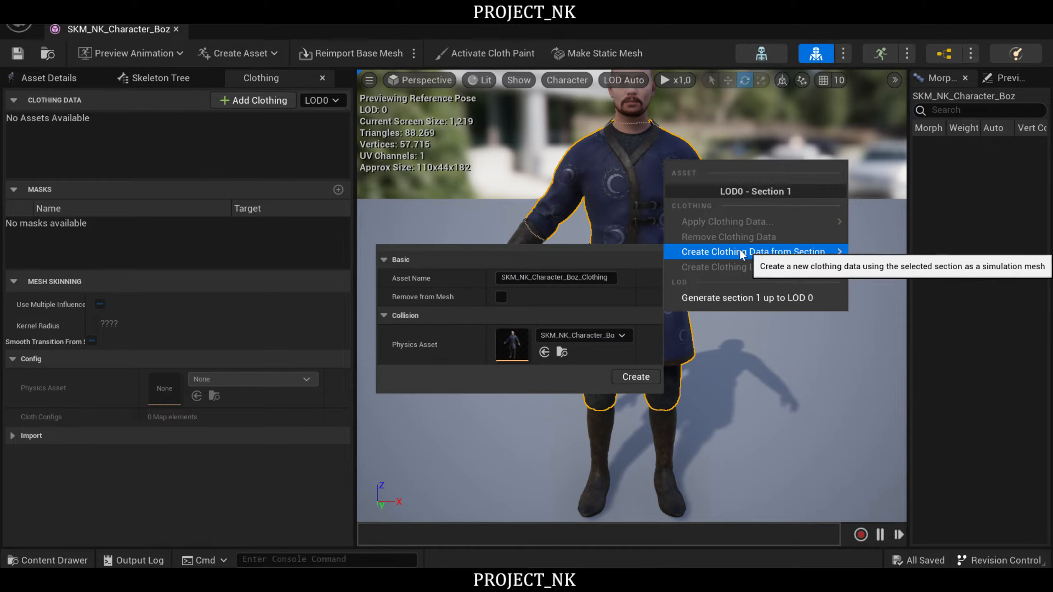
click(631, 377)
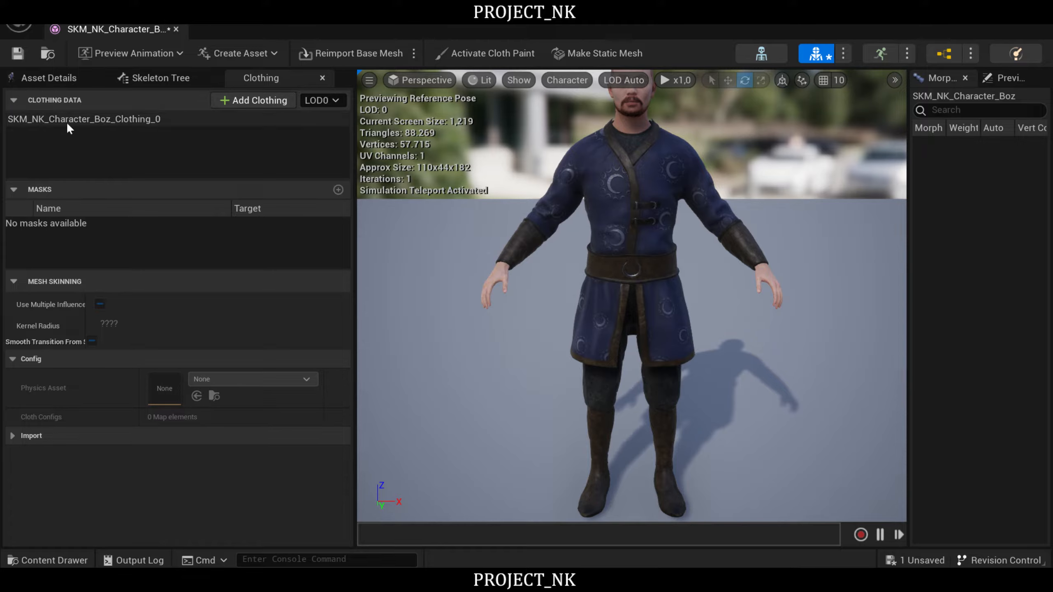
- Apply the SKM_NK_Character_Boz_Clothing_0 - LOD0 clothing data to the tunic section of the mesh
click(115, 119)
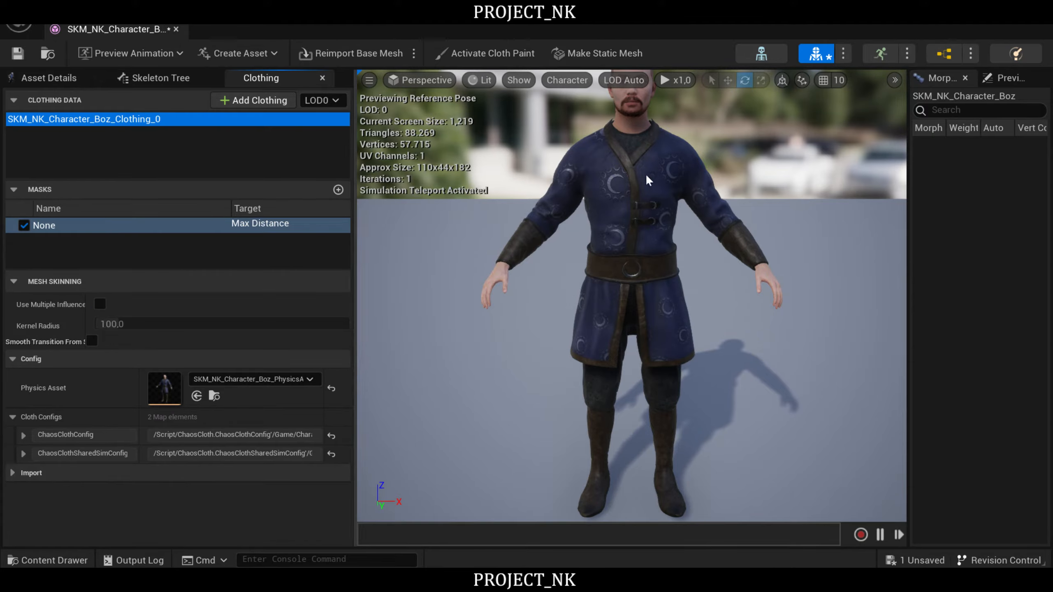
right_click(656, 187)
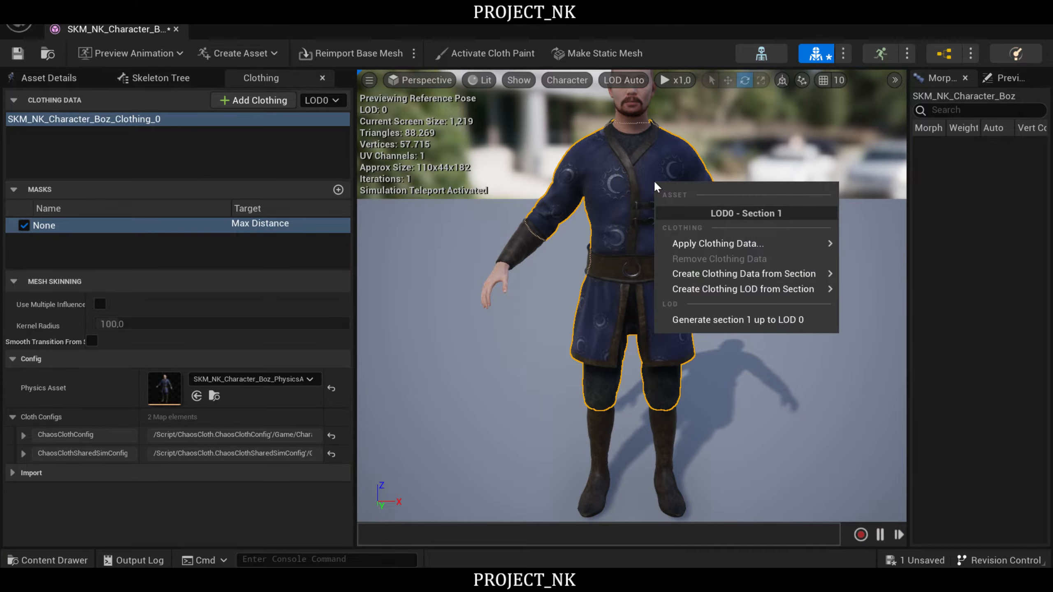
mouse_move(738, 243)
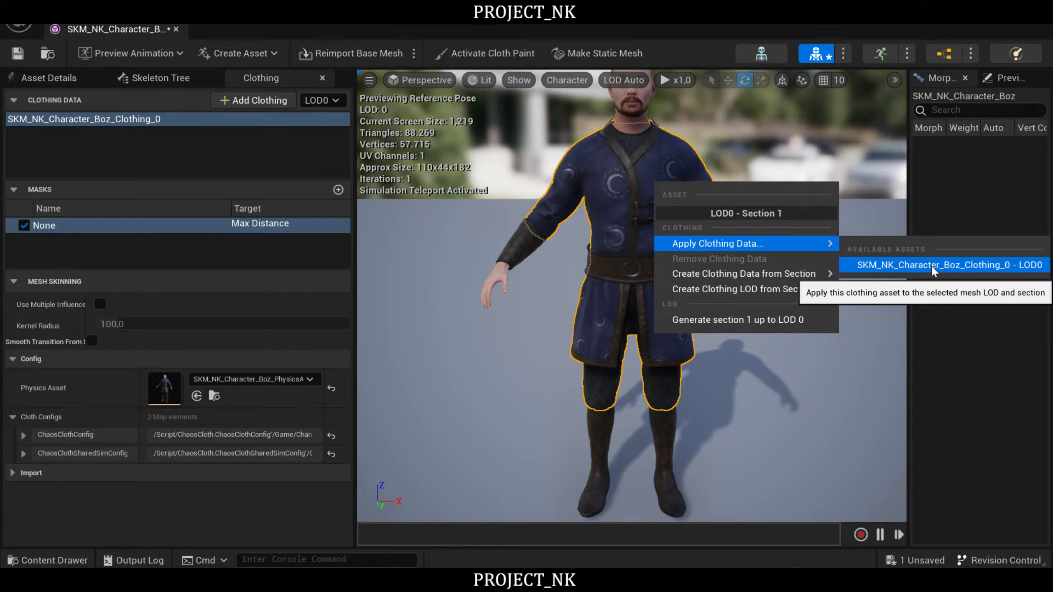
click(954, 267)
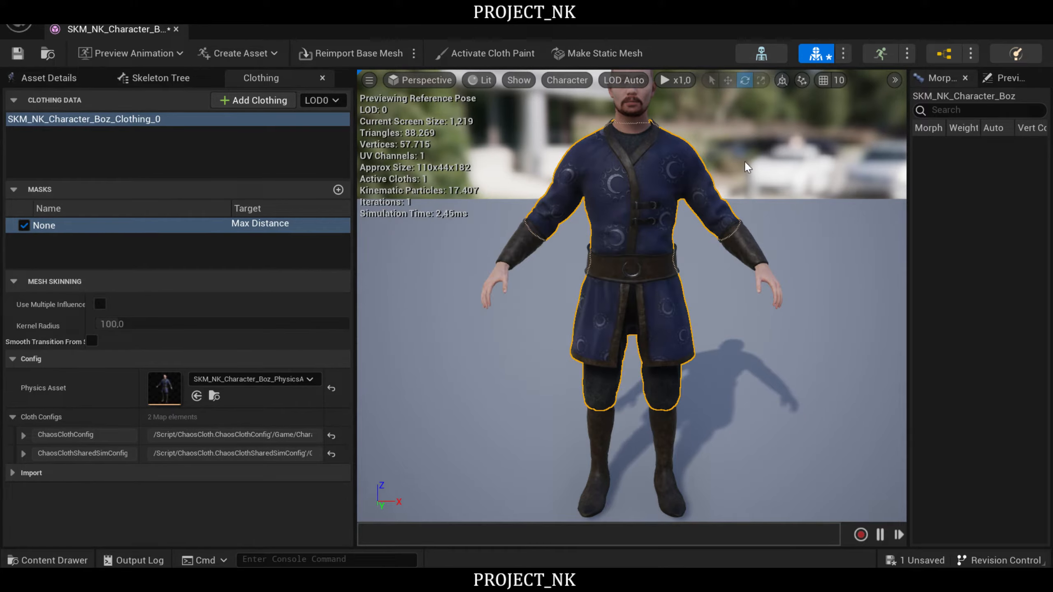
- Set the Density to 0.9 in the mass properties of the clothing's ChaosClothConfig
key(s)
mouse_move(806, 195)
right_down()
mouse_move(798, 203)
mouse_move(800, 193)
right_up()
key(w)
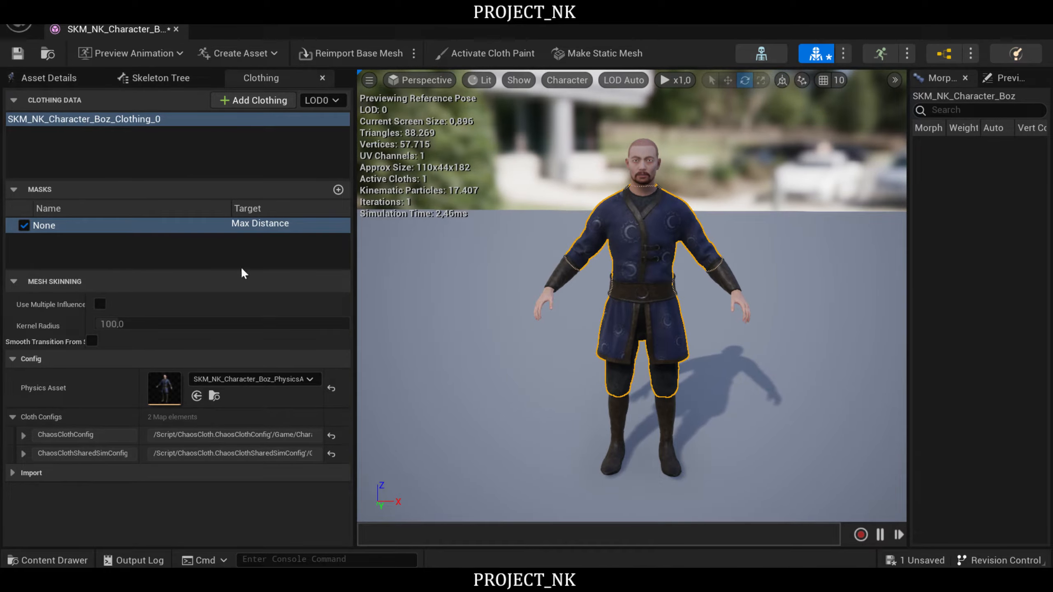
right_drag(552, 324, 552, 323)
key(w)
key(s)
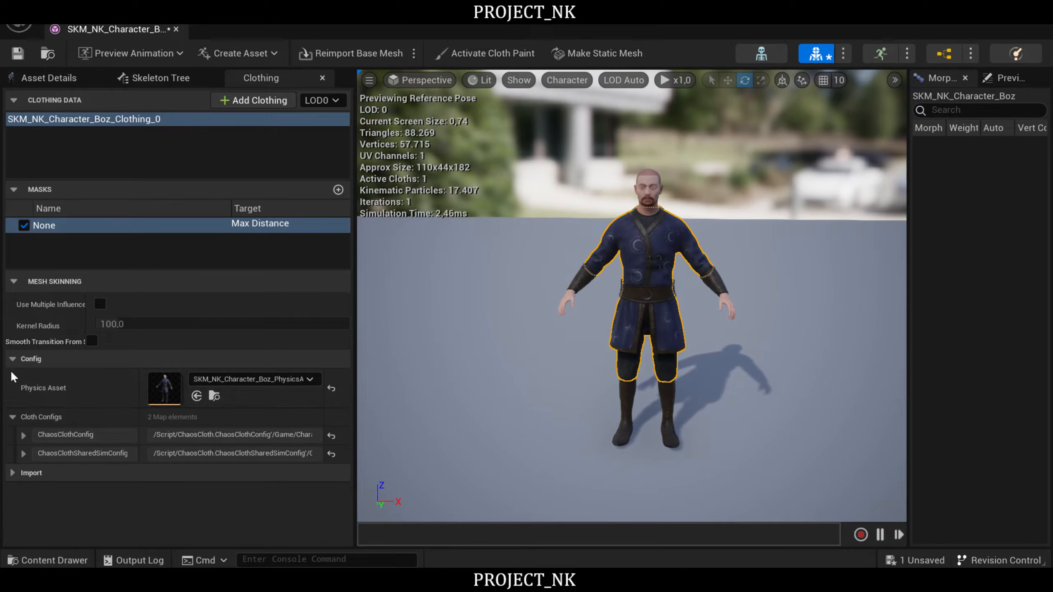
click(23, 435)
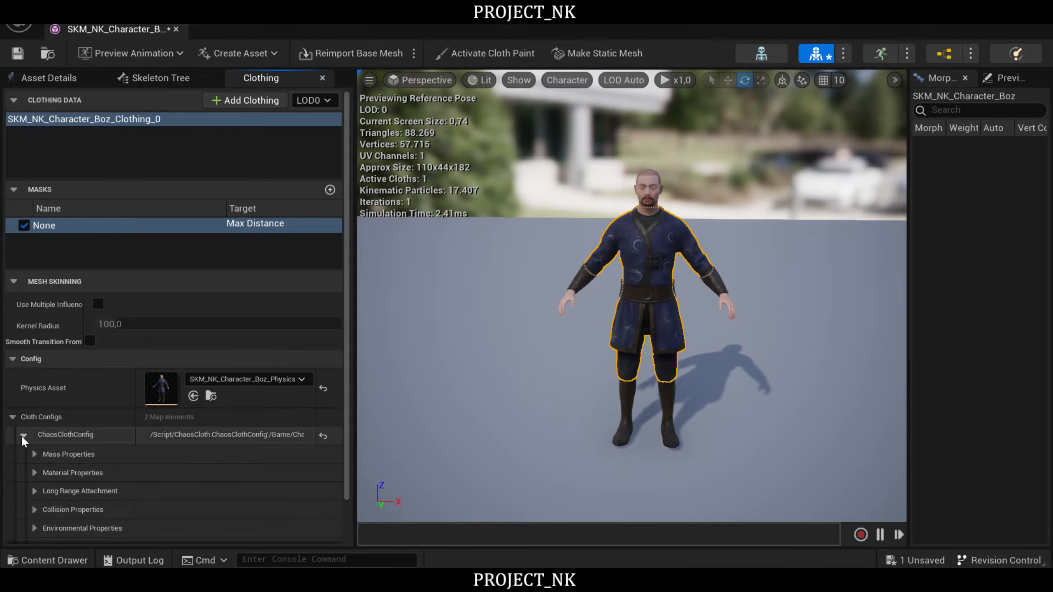
scroll(97, 294, down, 2)
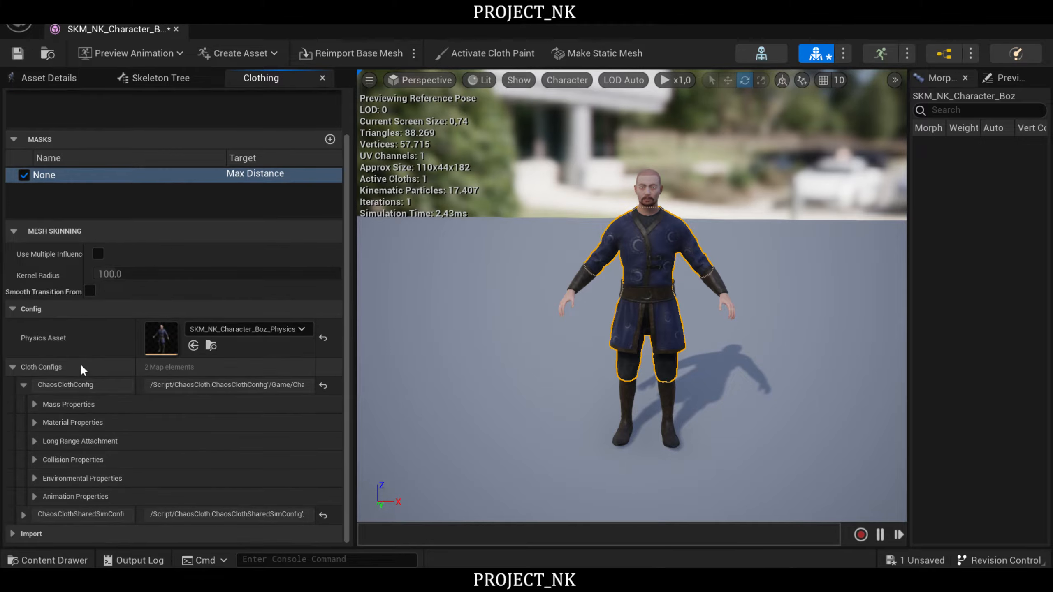
click(34, 404)
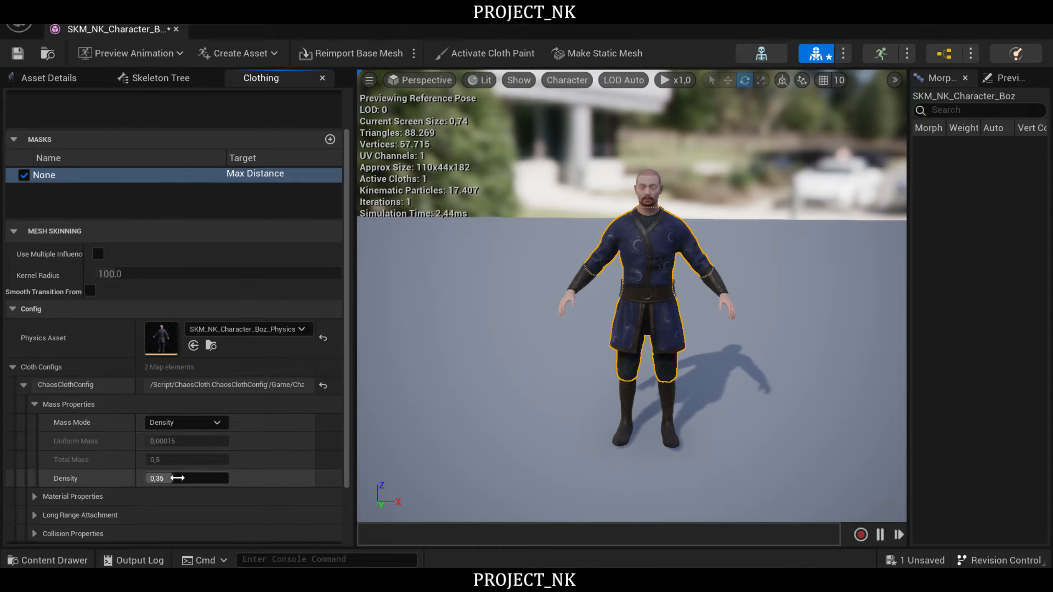
click(177, 475)
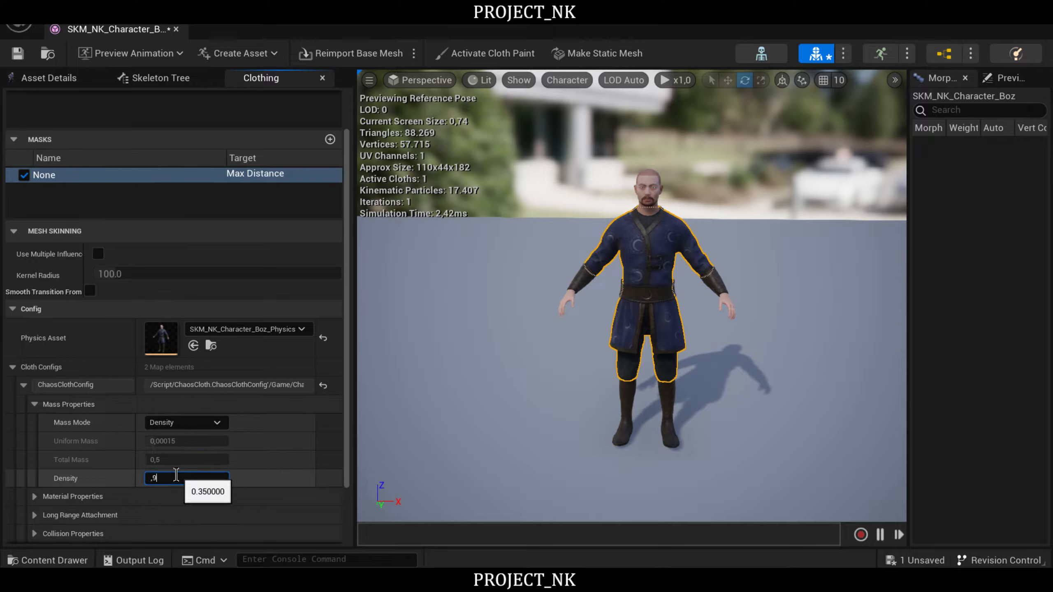
key(Return)
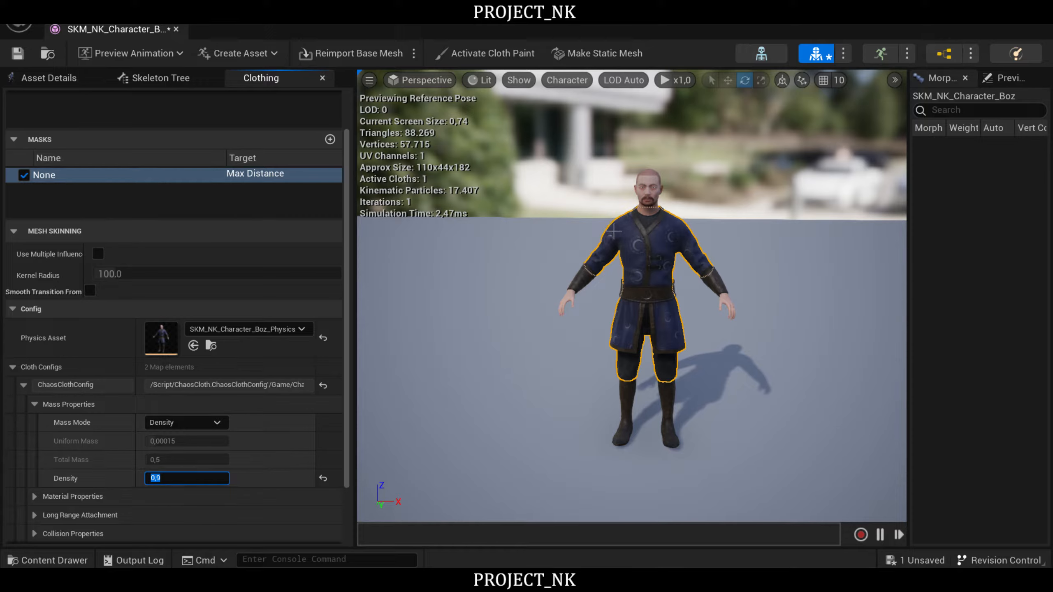
click(497, 367)
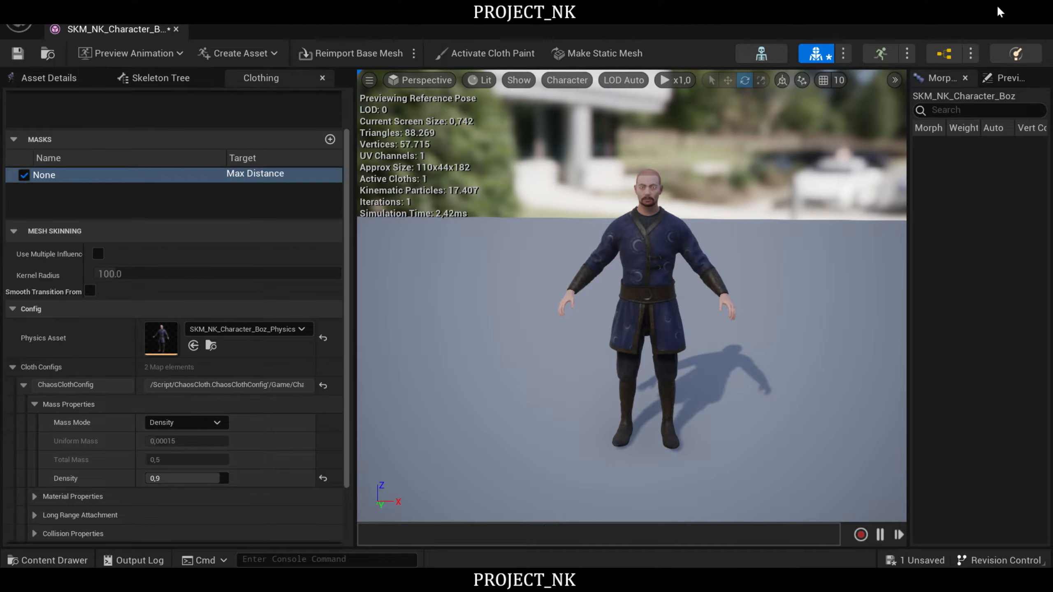
- Open the SKM_NK_Character_Kul skeletal mesh, check the mass properties of its clothing's ChaosClothConfig for reference, and close it
click(988, 12)
click(349, 471)
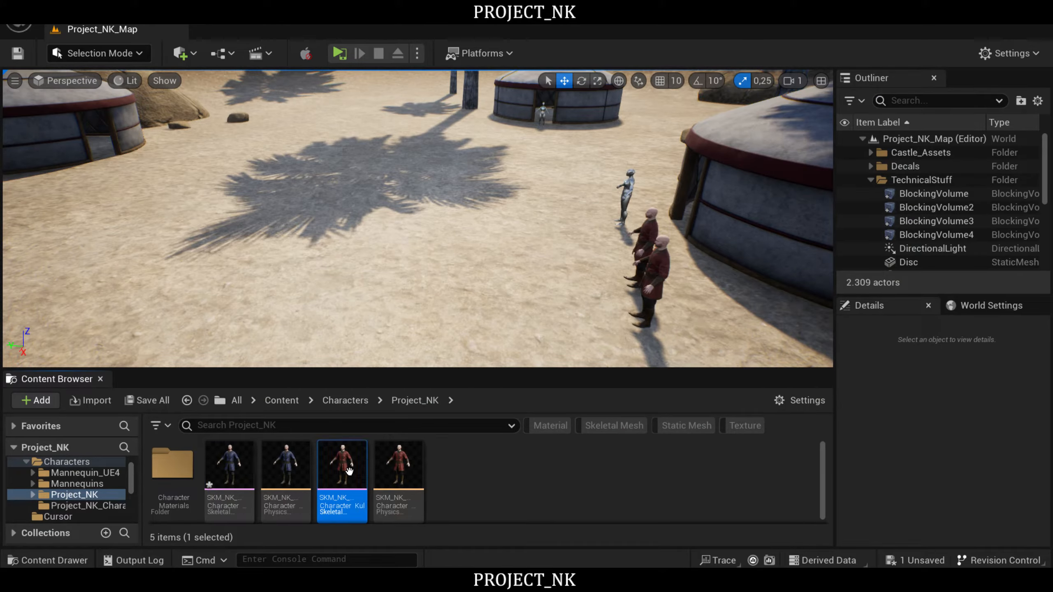
double_click(349, 471)
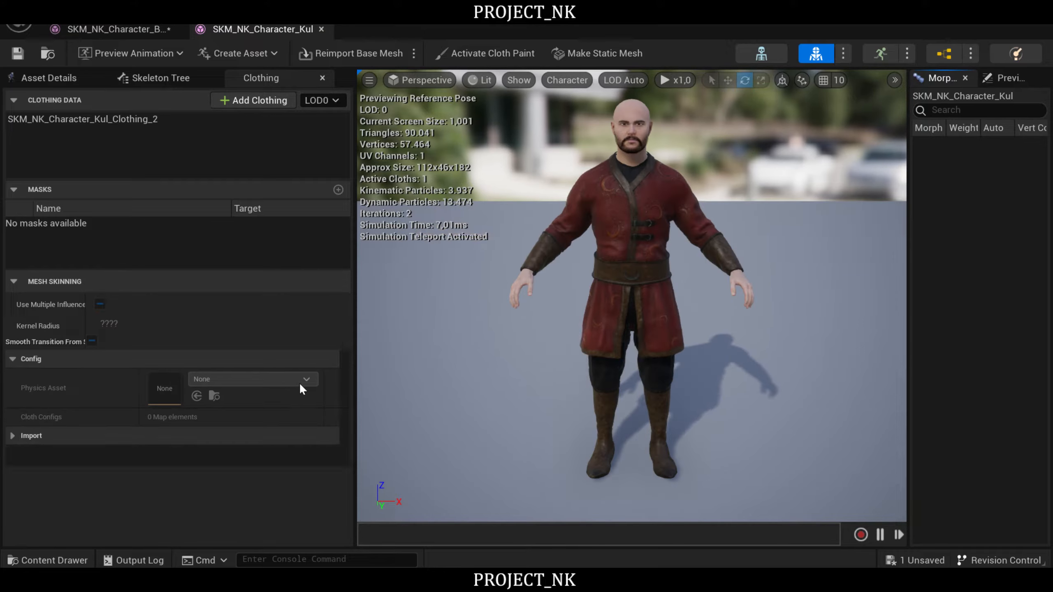
click(58, 121)
click(23, 435)
scroll(87, 416, down, 2)
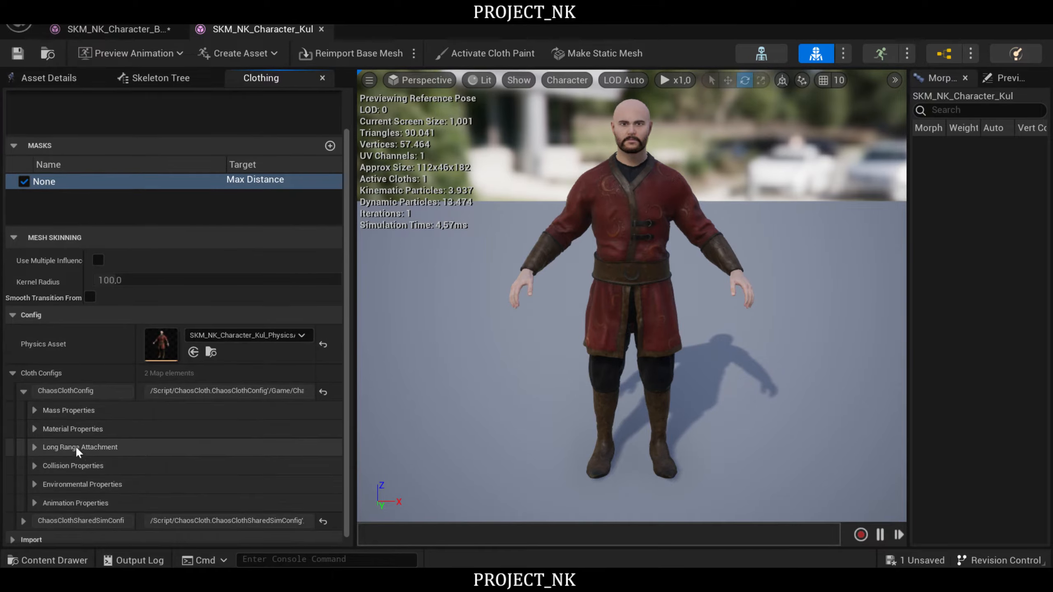
click(97, 410)
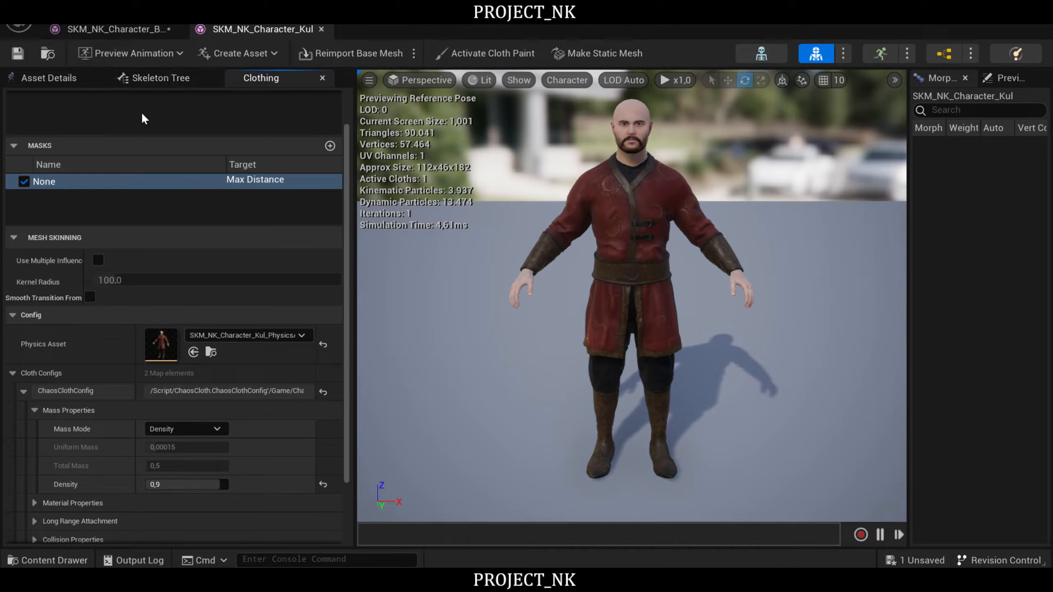
click(322, 30)
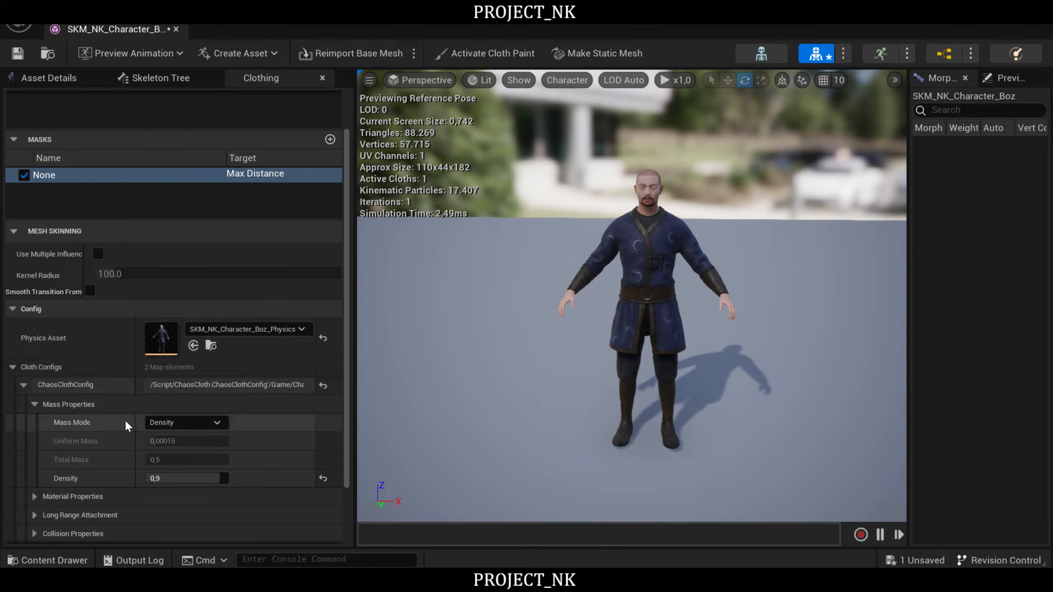
- Collapse the mass properties and activate cloth painting for the Max Distance mask of SKM_NK_Character_Boz_Clothing_0
click(34, 405)
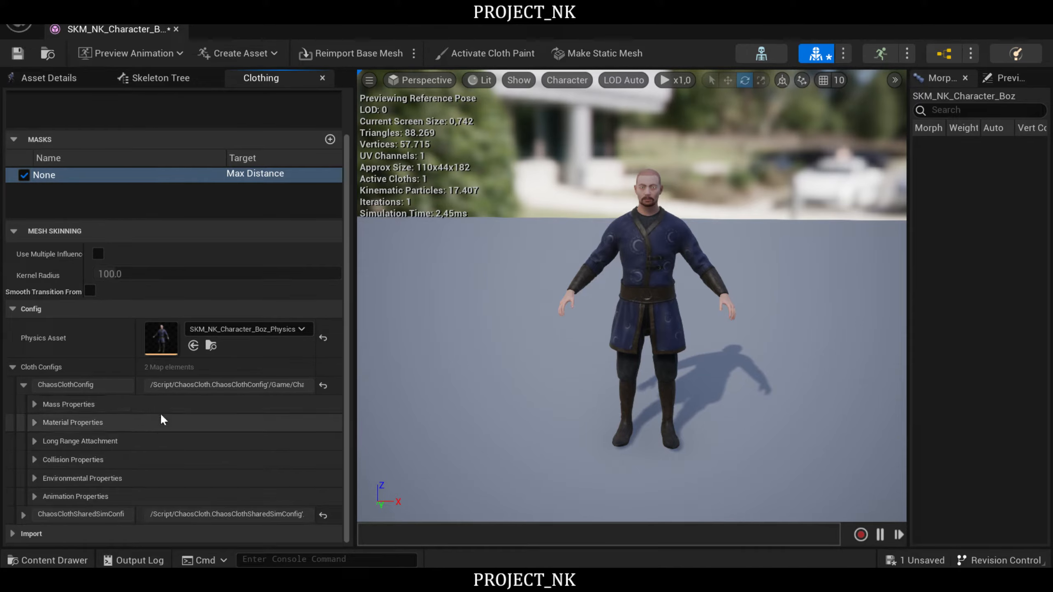
click(133, 180)
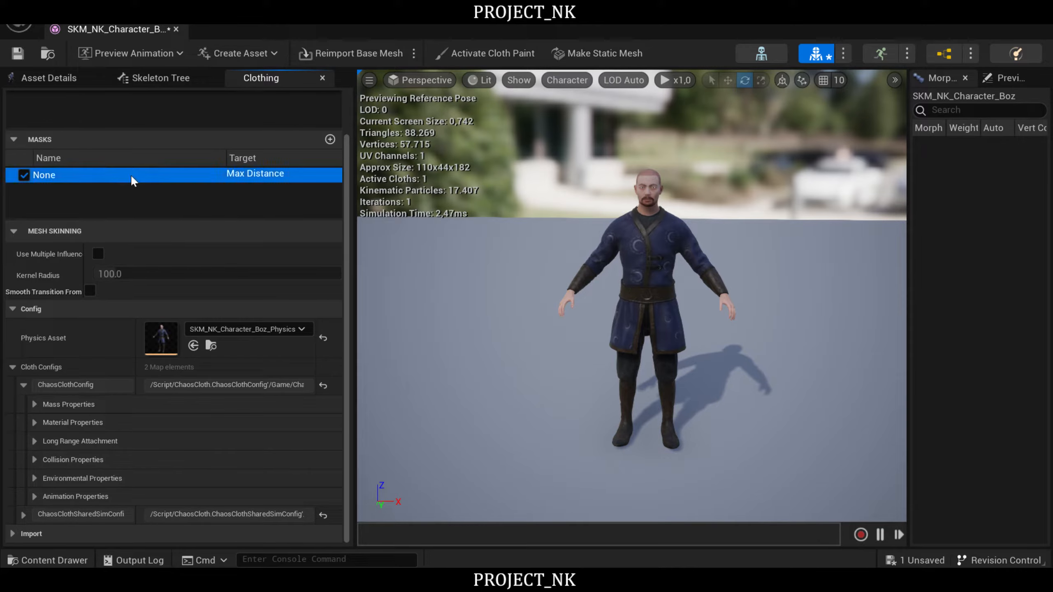
scroll(233, 202, up, 2)
click(124, 120)
scroll(141, 507, down, 2)
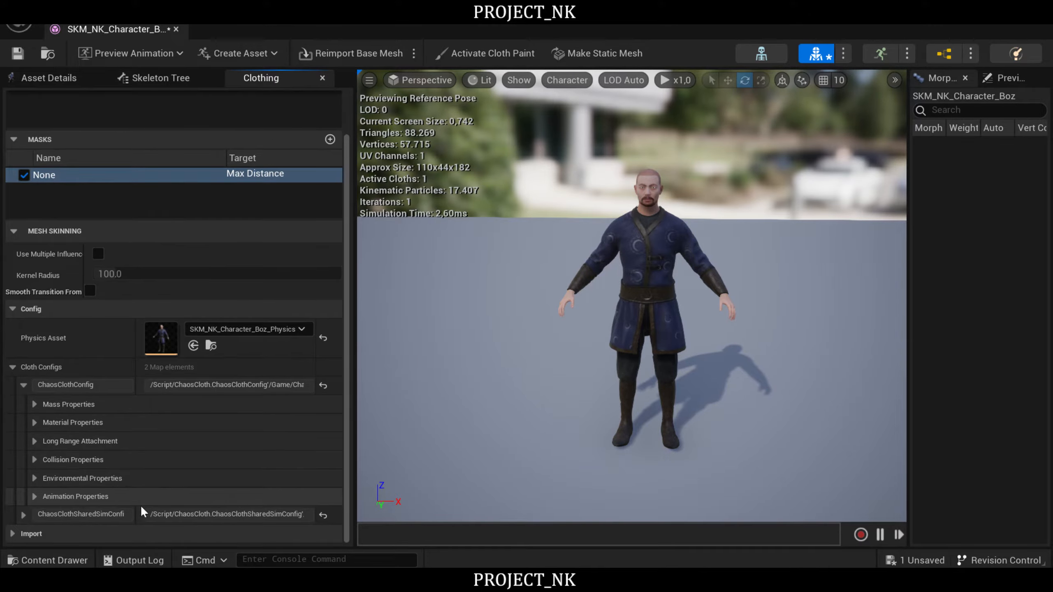
scroll(162, 402, up, 2)
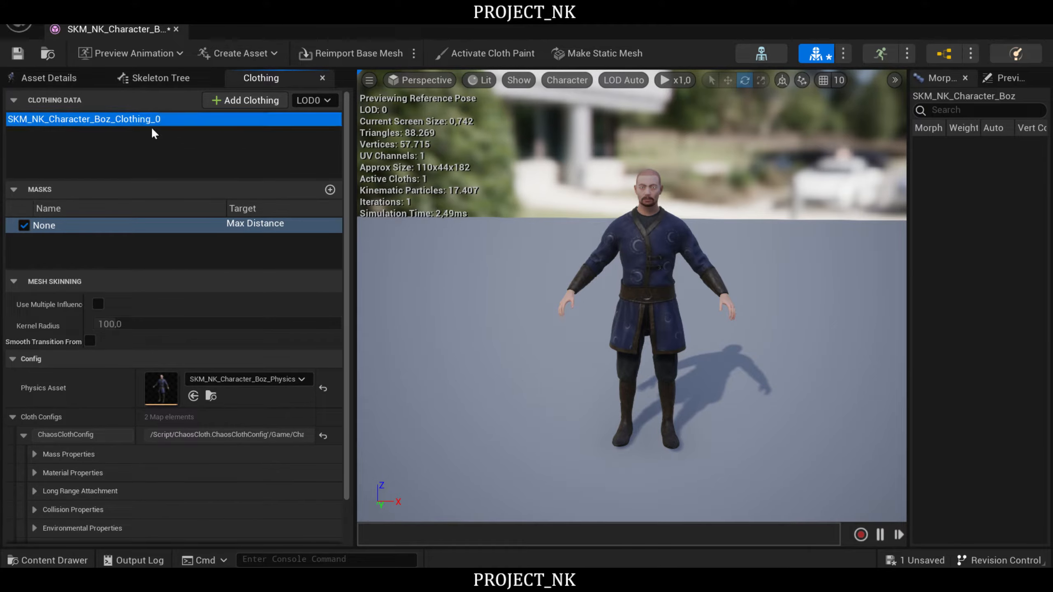
right_drag(799, 211, 836, 185)
scroll(799, 211, up, 3)
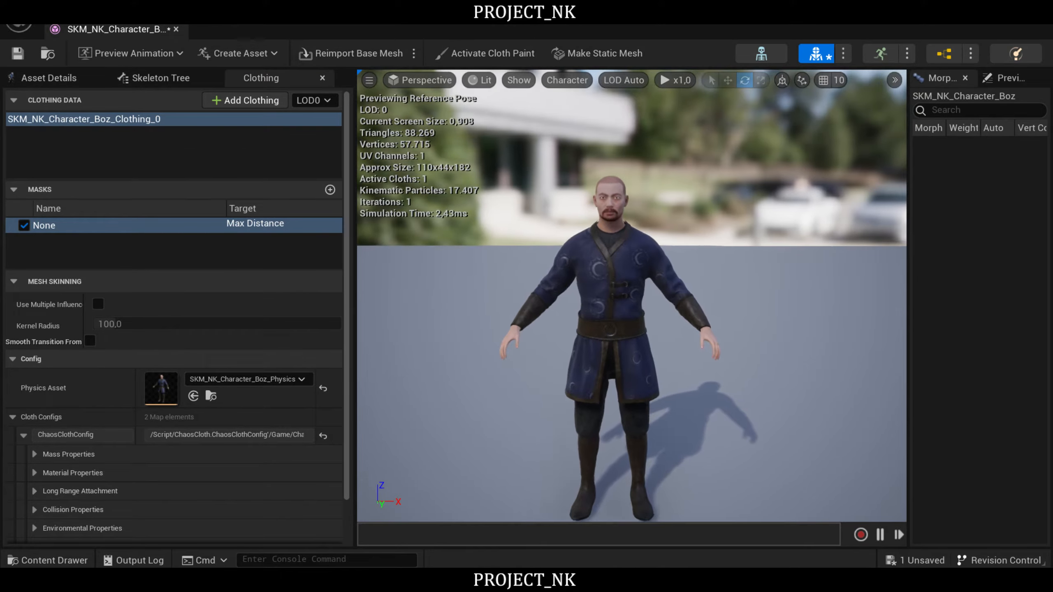
click(496, 55)
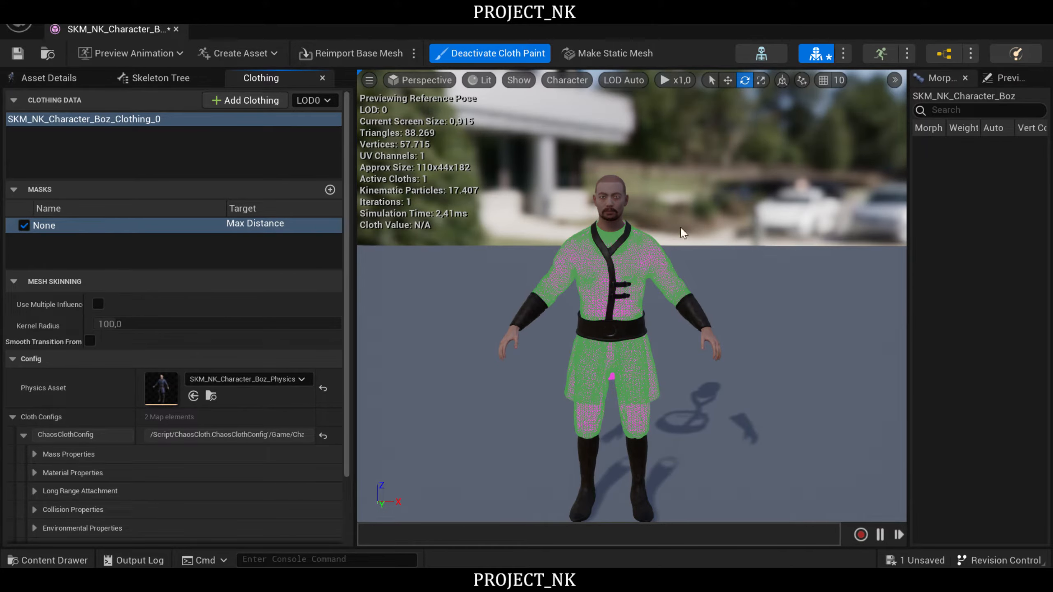
- Set the cloth paint brush's radius to 100
right_drag(775, 261, 367, 257)
key(w)
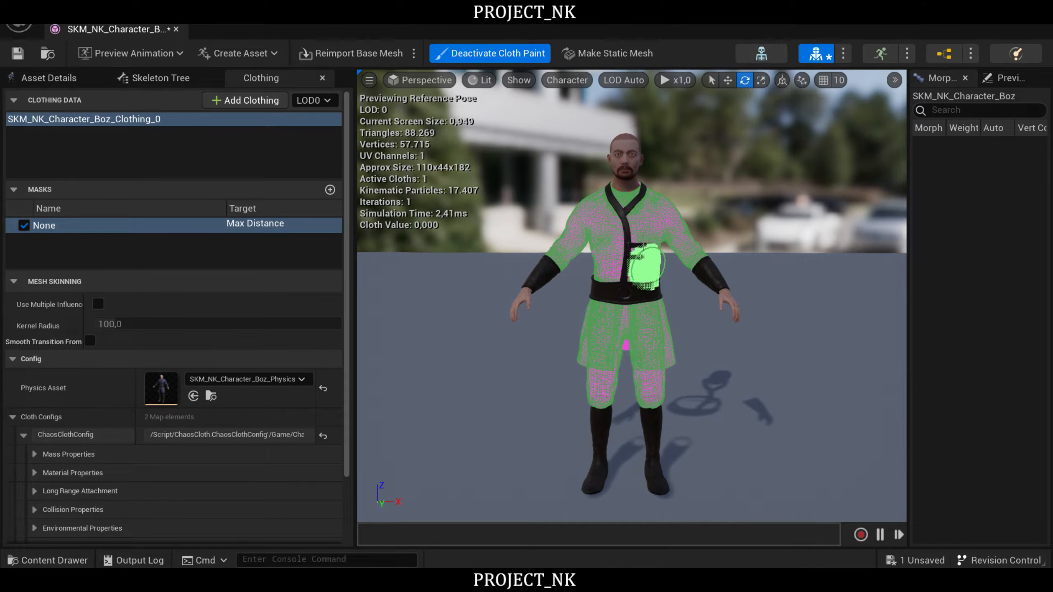
key(w)
mouse_move(721, 383)
right_down()
mouse_move(733, 357)
mouse_move(721, 396)
right_up()
key(s)
key(w)
right_drag(593, 277, 607, 286)
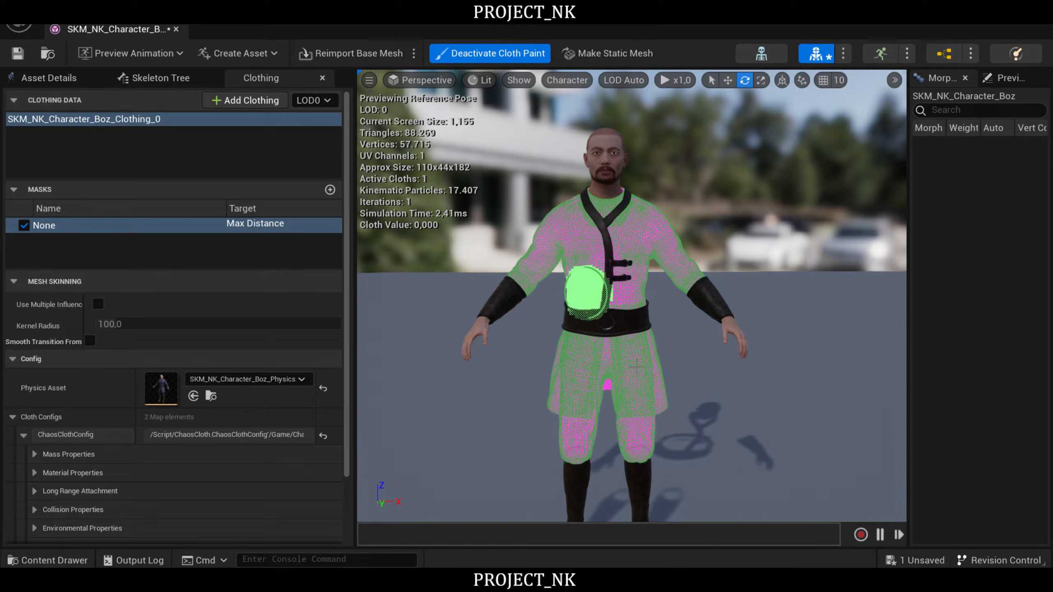
scroll(262, 312, down, 3)
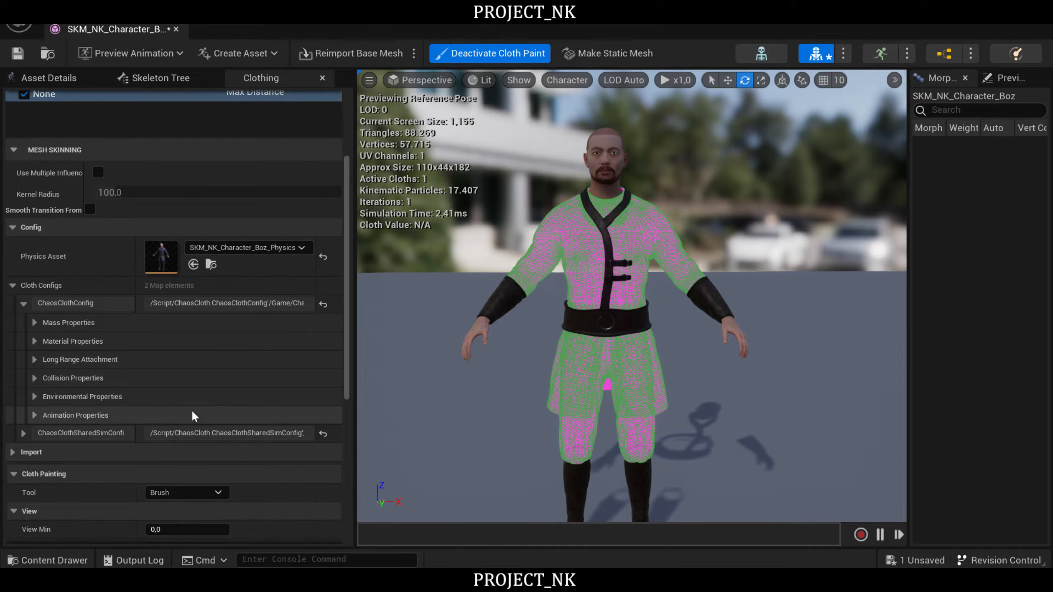
scroll(277, 349, down, 1)
scroll(276, 351, down, 3)
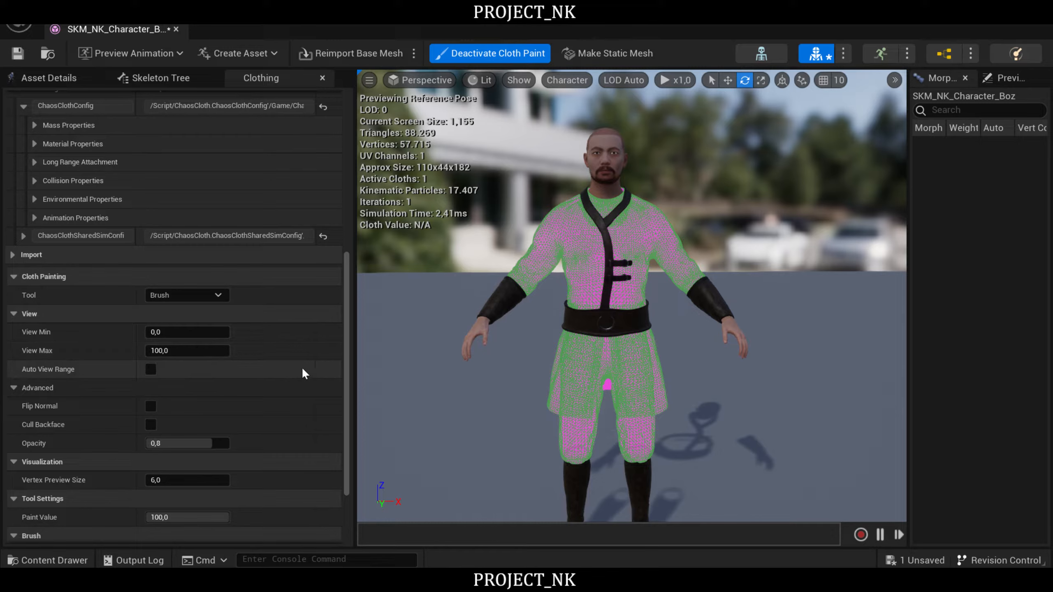
scroll(301, 367, down, 4)
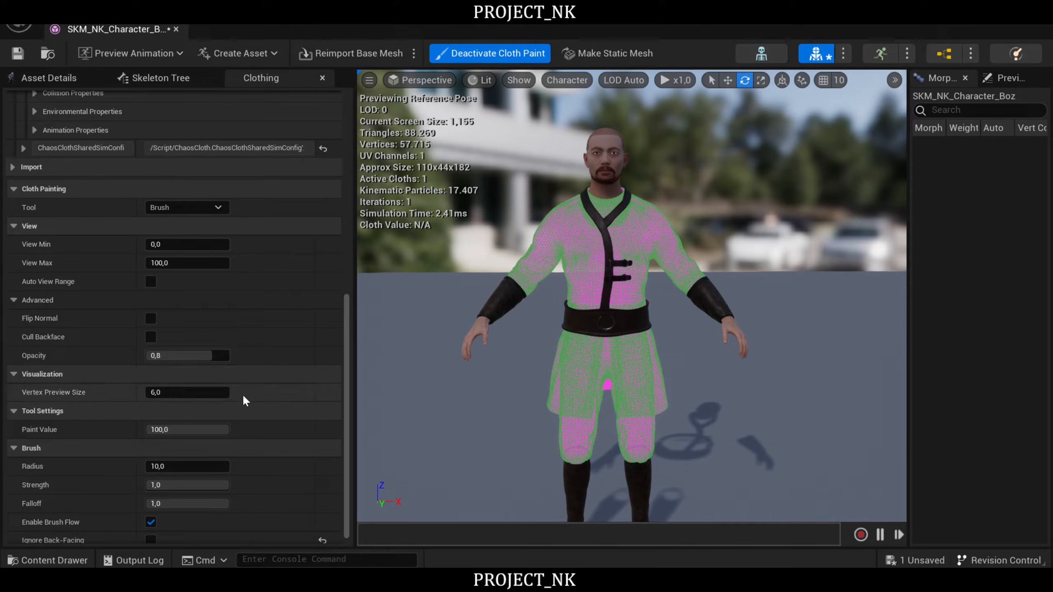
scroll(242, 396, down, 1)
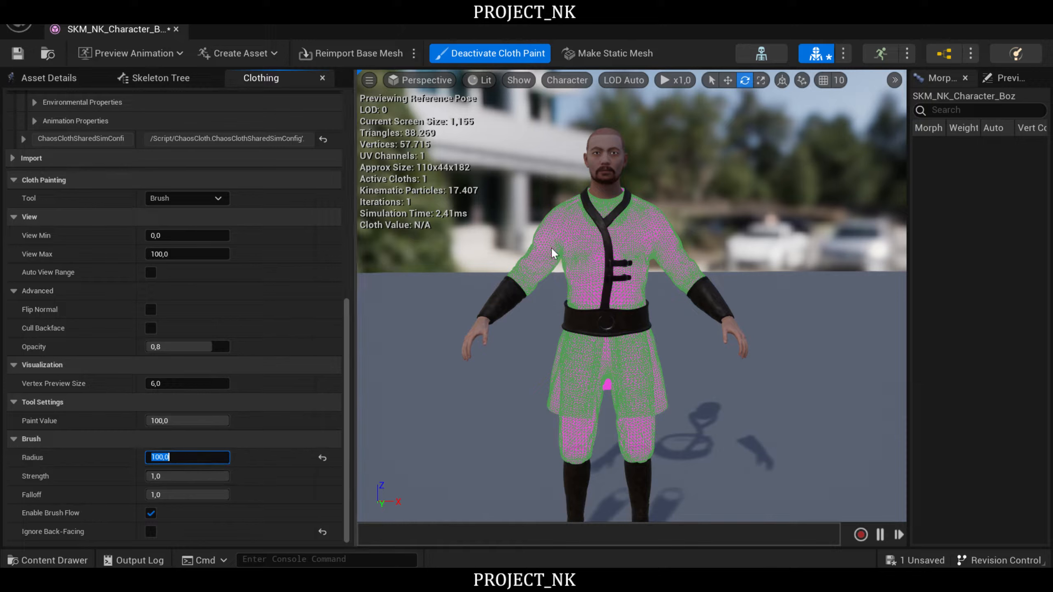
- Set the paint value to 1.0 and paint the entire clothing section with it, covering both the front and the back
key(s)
right_drag(745, 378, 742, 381)
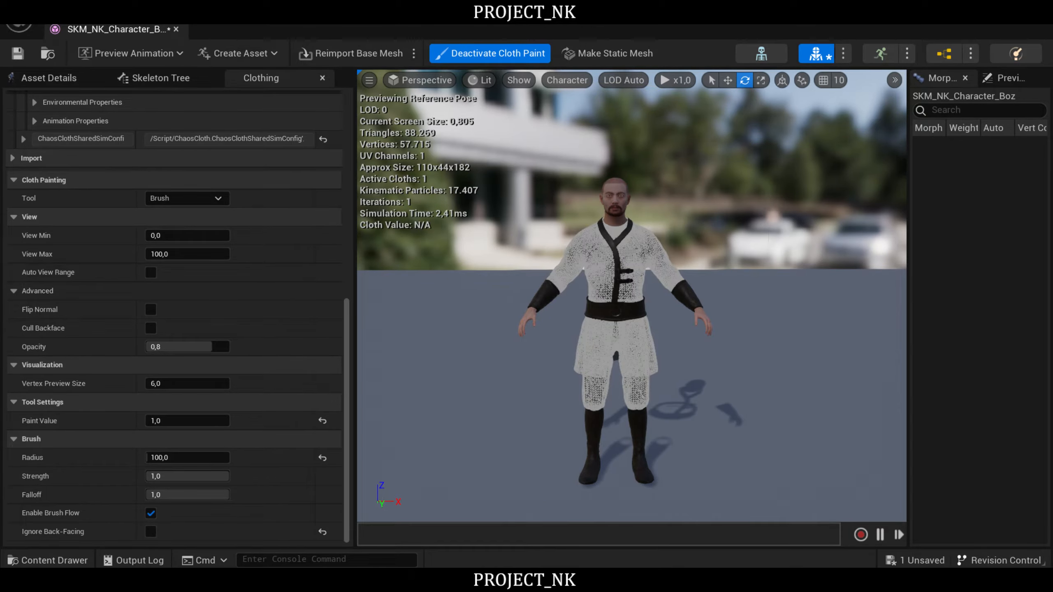
mouse_move(683, 221)
right_down()
mouse_move(638, 245)
mouse_move(564, 232)
mouse_move(407, 247)
right_up()
right_drag(638, 249, 580, 252)
key(s)
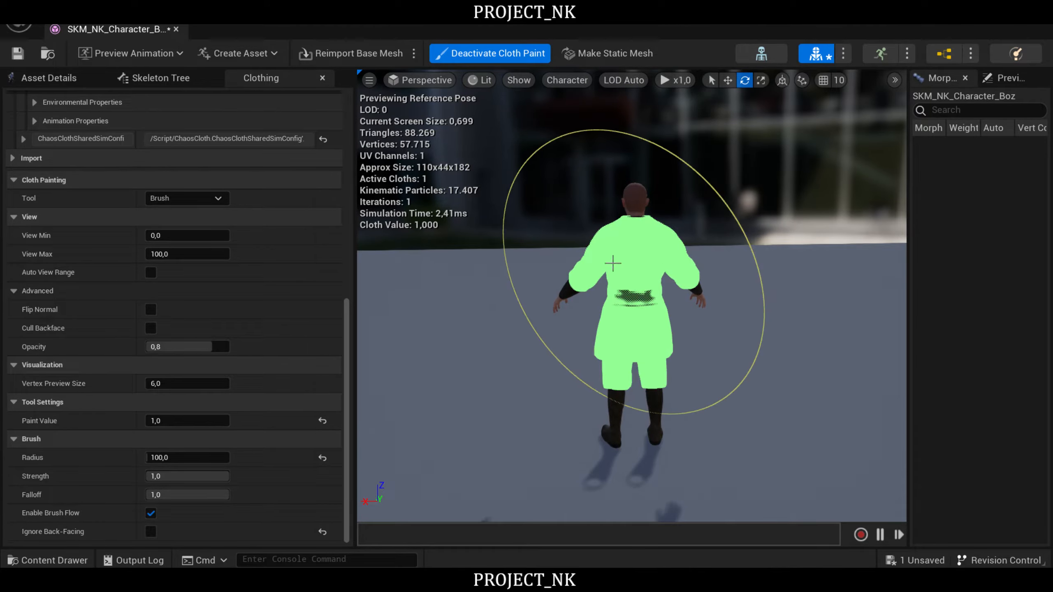
key(a)
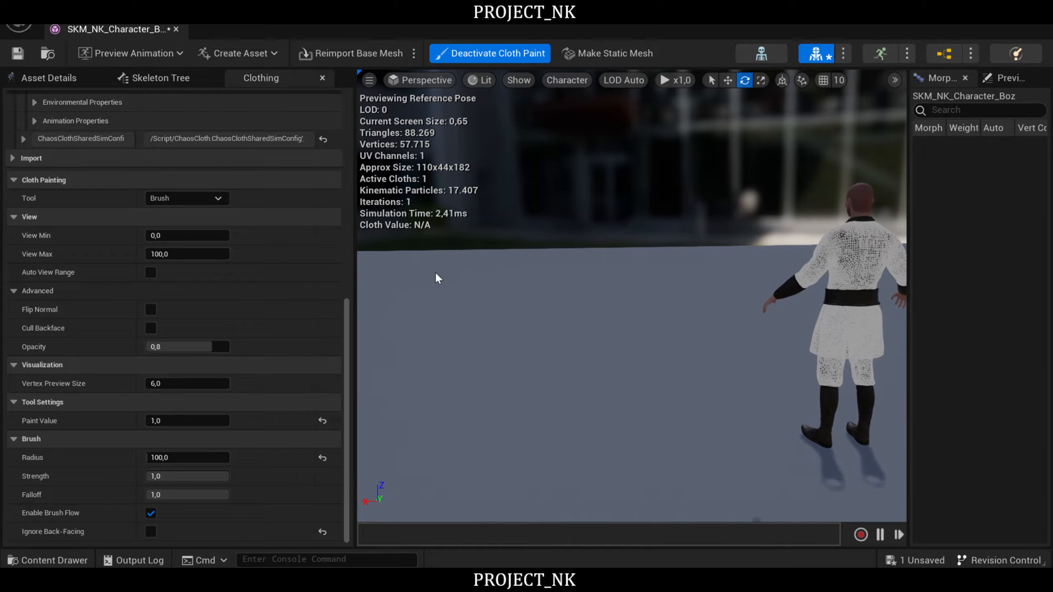
mouse_move(437, 278)
right_down()
mouse_move(767, 330)
mouse_move(738, 307)
mouse_move(794, 284)
mouse_move(785, 288)
right_up()
key(w)
key(s)
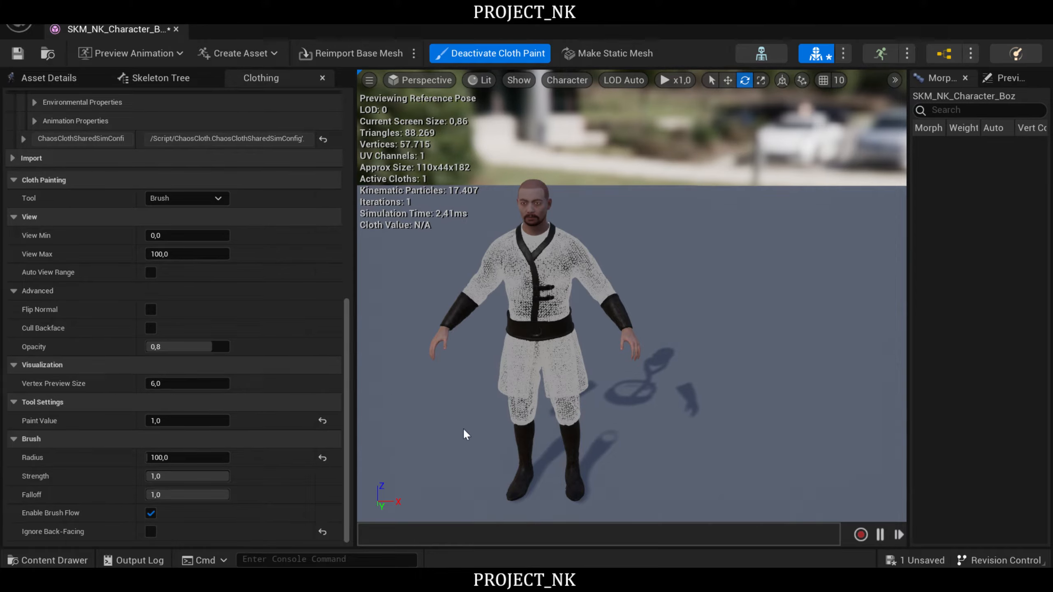
- Deactivate cloth painting and preview the BS_MF_Unarmed_WalkRun blend space on the character
click(520, 57)
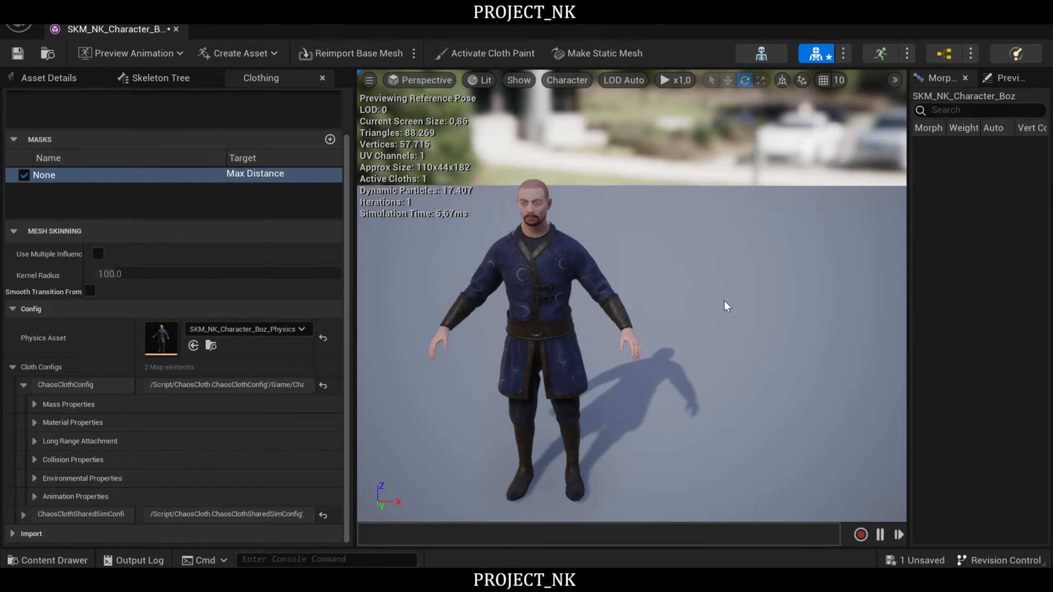
mouse_move(727, 306)
right_down()
mouse_move(716, 302)
mouse_move(716, 340)
mouse_move(712, 294)
right_up()
key(w)
key(s)
click(116, 54)
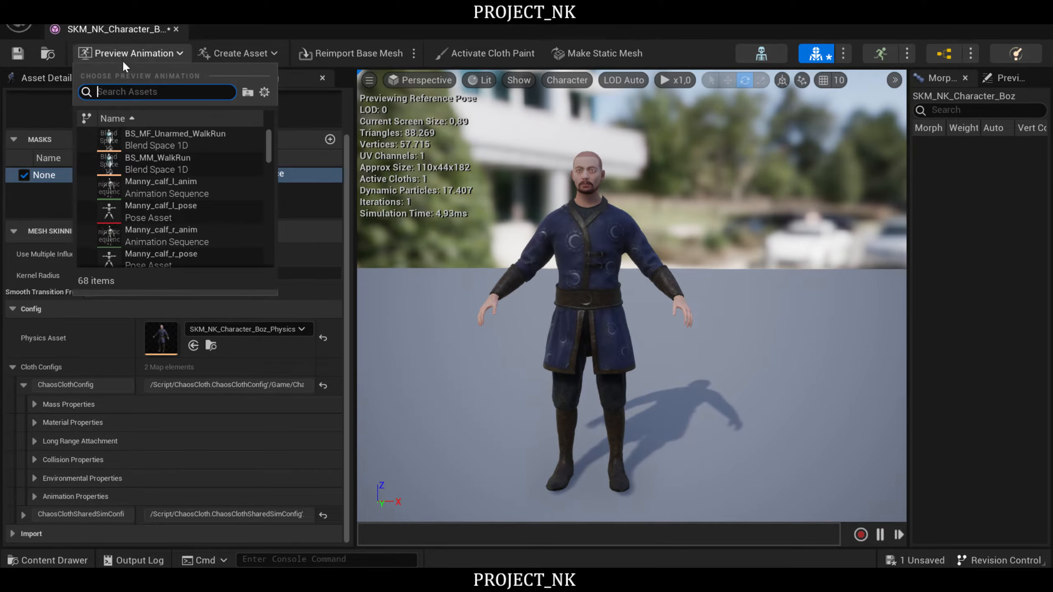
click(162, 141)
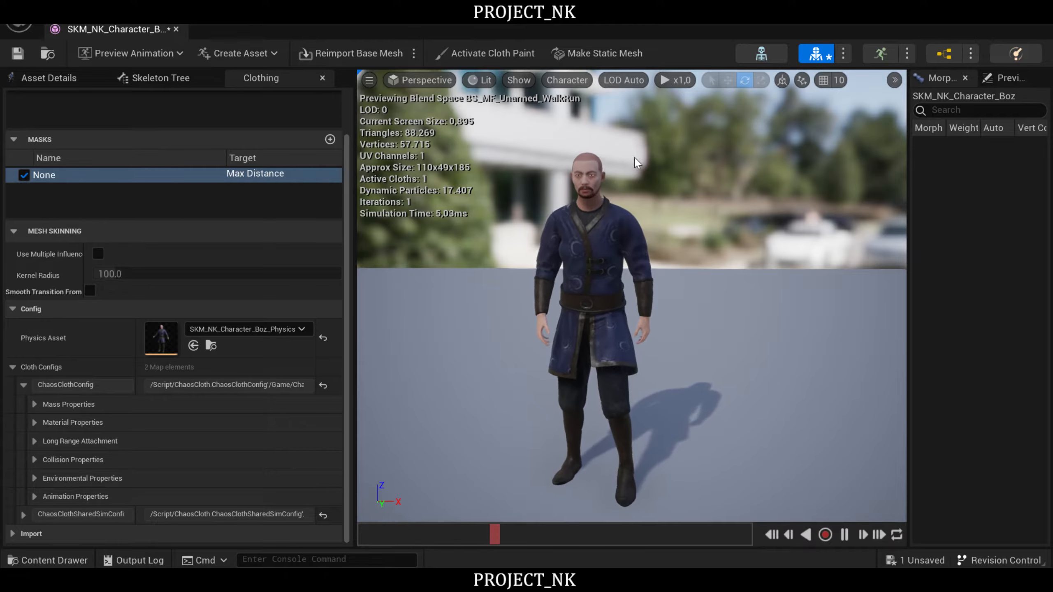
- Examine how the simulated tunic moves at the character's back and sides during the walk preview
mouse_move(755, 284)
right_down()
mouse_move(732, 283)
mouse_move(732, 272)
mouse_move(748, 263)
mouse_move(753, 281)
right_up()
key(w)
key(s)
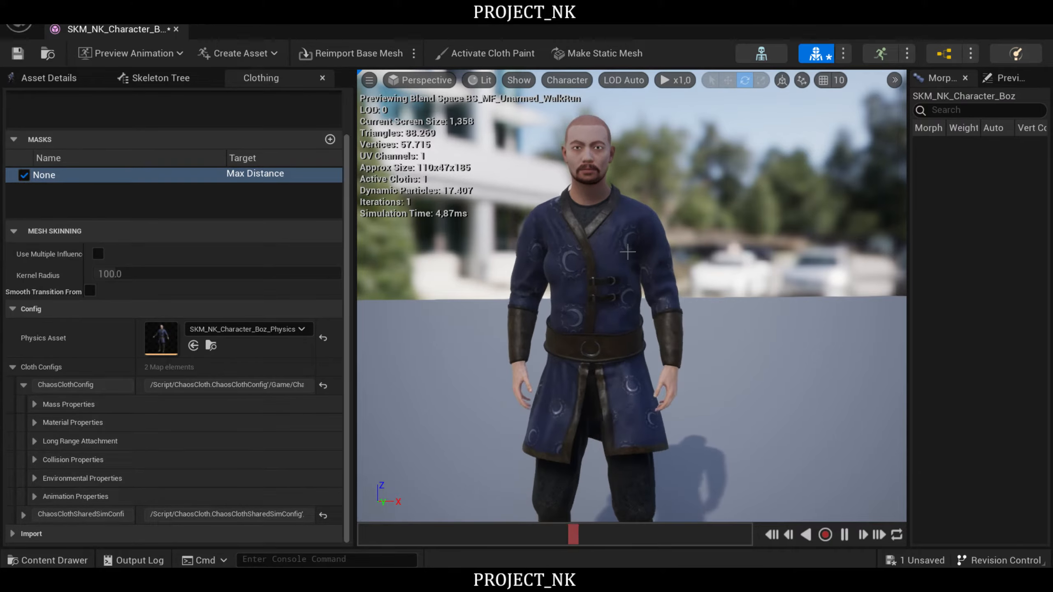
right_drag(611, 264, 427, 294)
key(d)
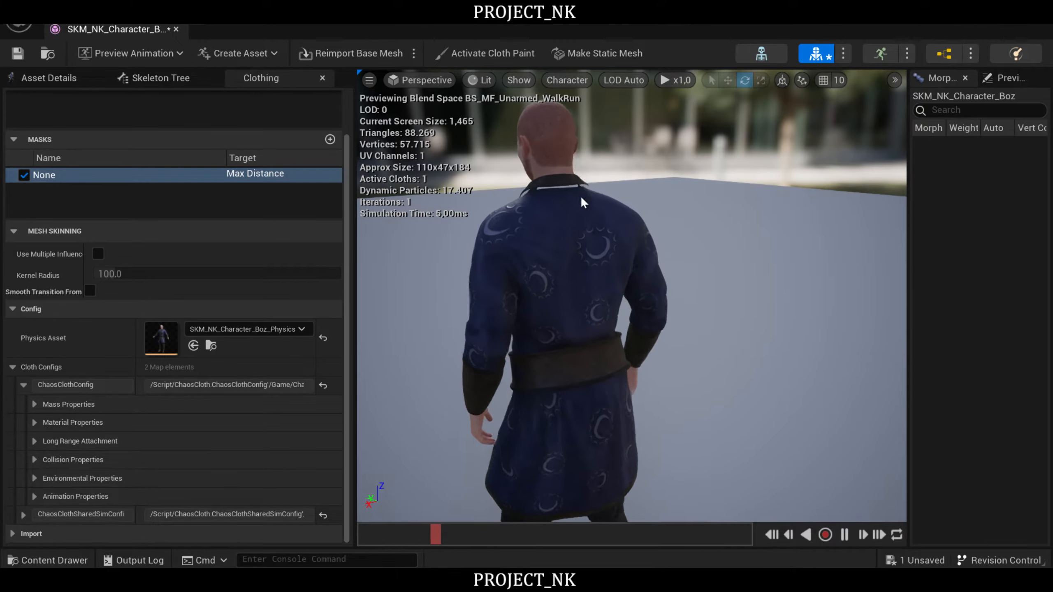
right_drag(691, 290, 671, 294)
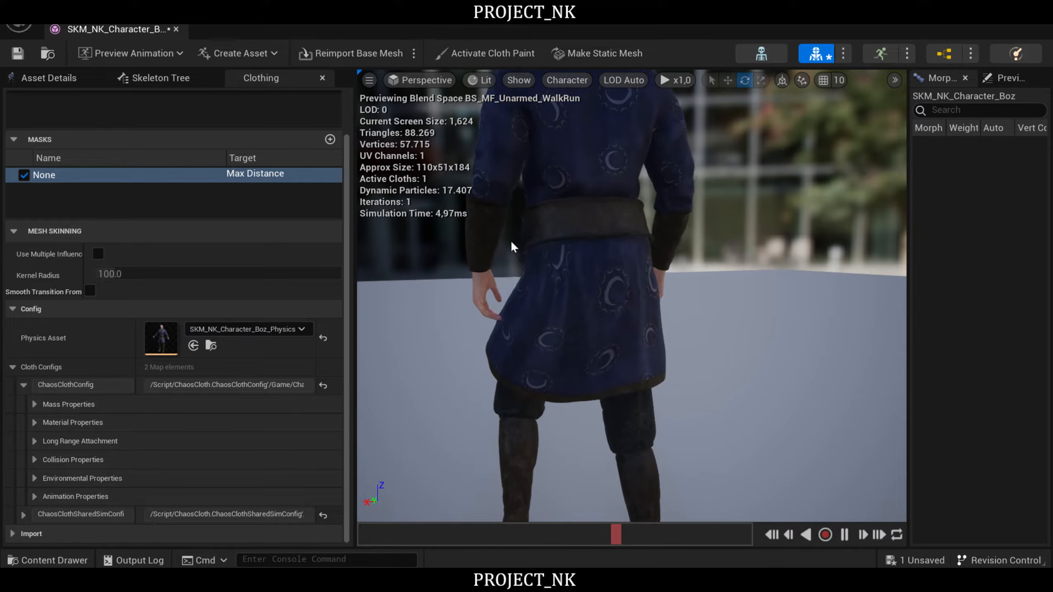
right_drag(637, 265, 601, 261)
key(d)
key(q)
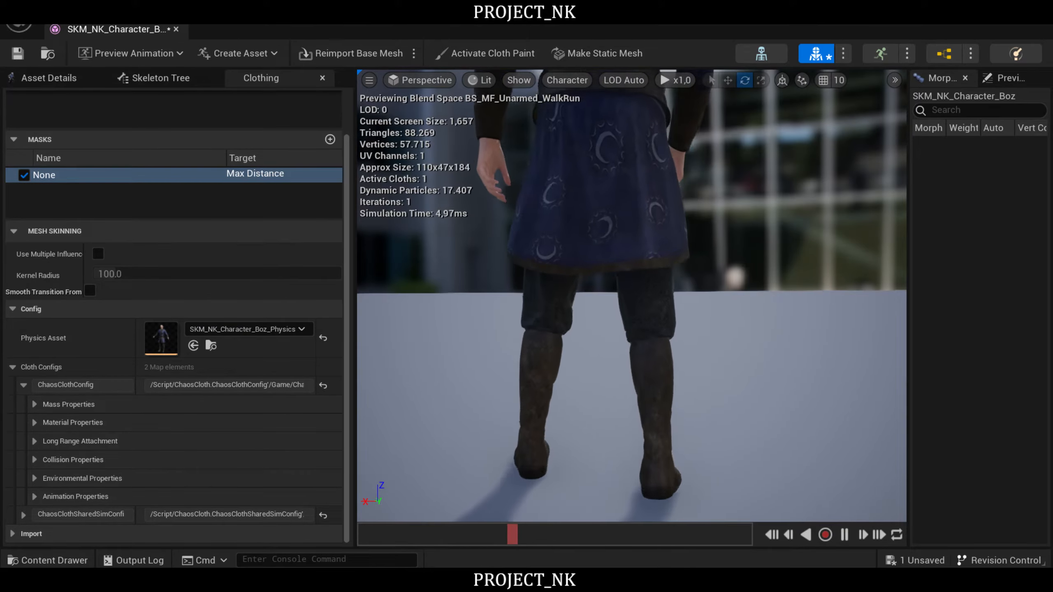
key(e)
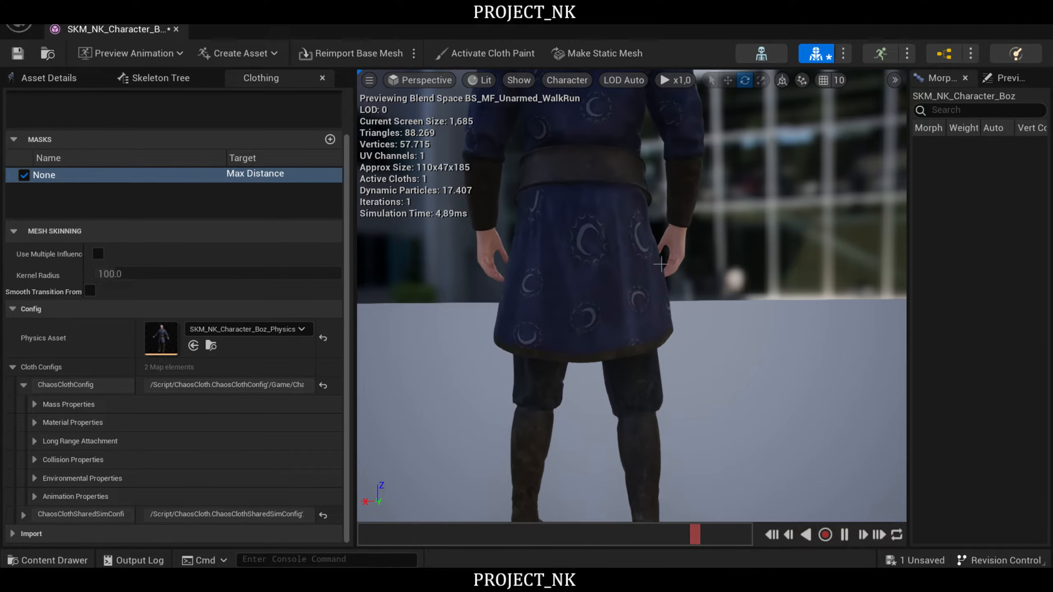
right_drag(661, 346, 558, 361)
key(d)
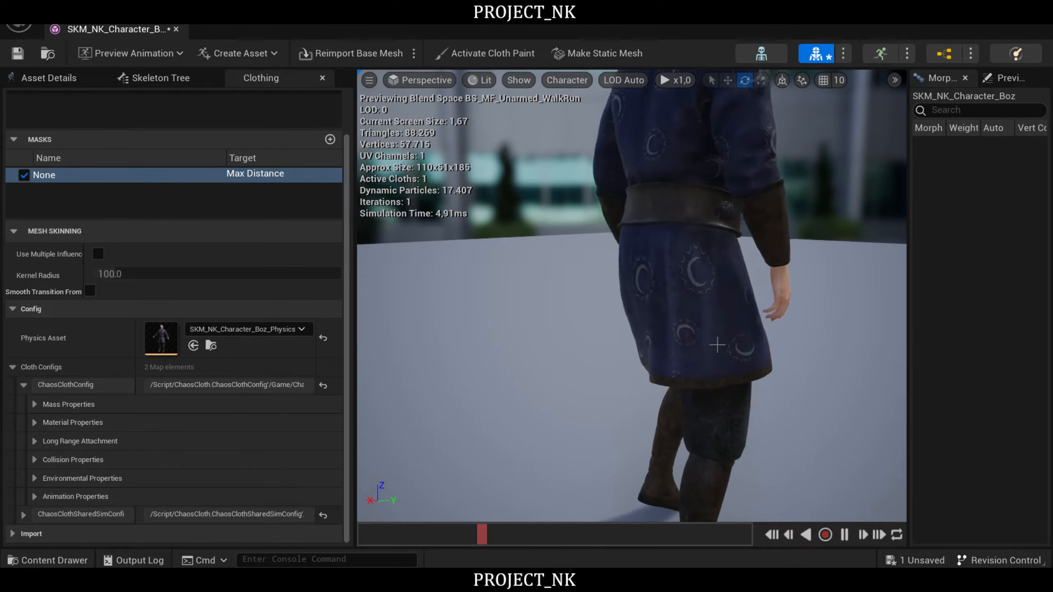
right_drag(572, 393, 496, 401)
key(d)
key(d)
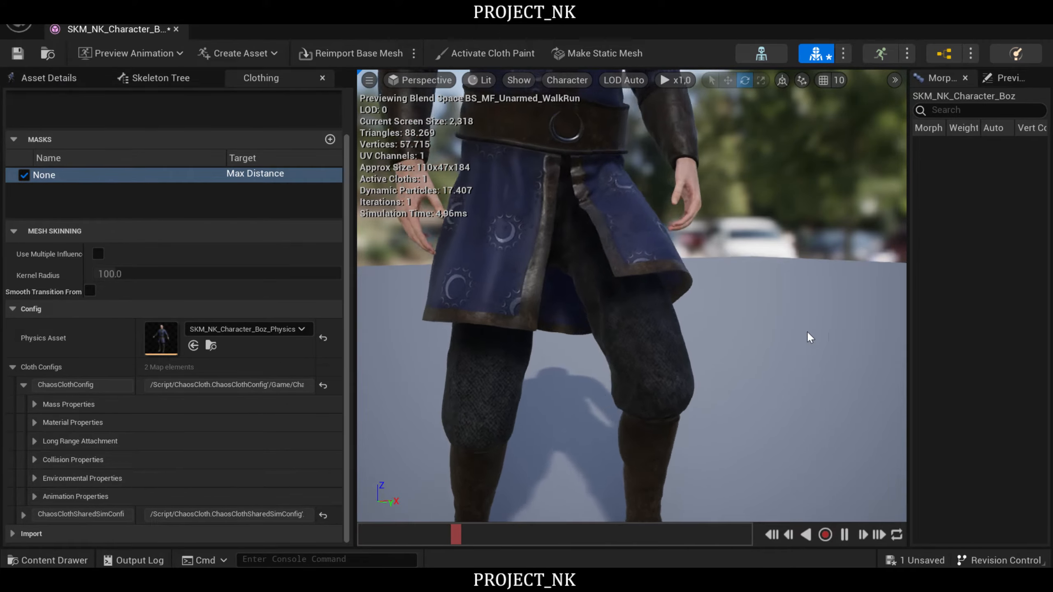
- Examine the tunic's front, belt area, chest and collar during the walk animation, and pause the preview
key(e)
key(d)
right_drag(811, 339, 776, 351)
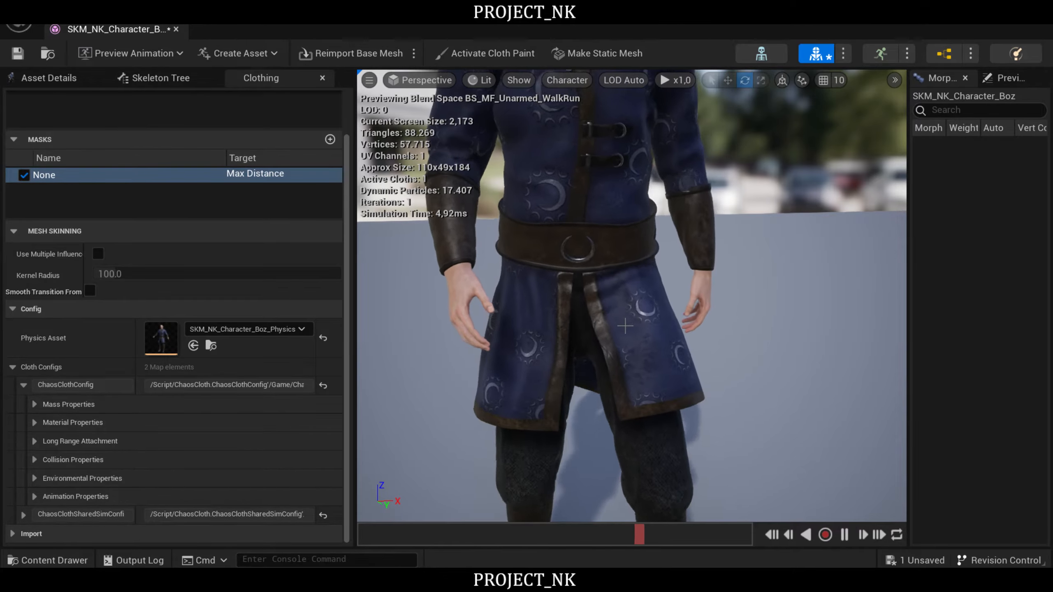
mouse_move(612, 263)
right_down()
mouse_move(614, 252)
mouse_move(583, 256)
mouse_move(597, 250)
right_up()
key(e)
key(s)
key(d)
key(w)
key(s)
right_drag(597, 321, 607, 309)
key(s)
key(w)
key(s)
key(w)
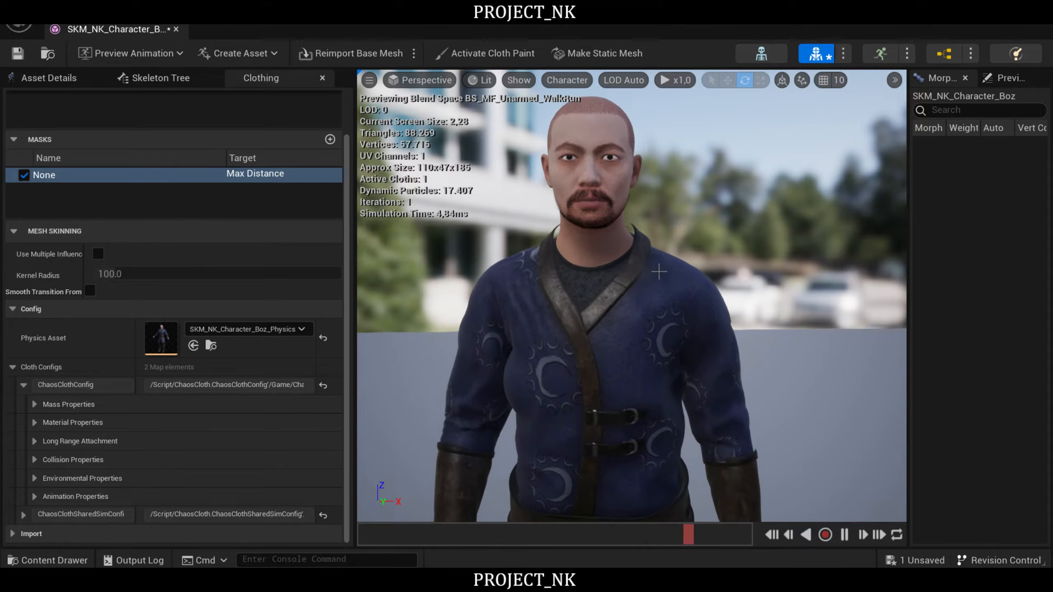
right_drag(612, 326, 622, 322)
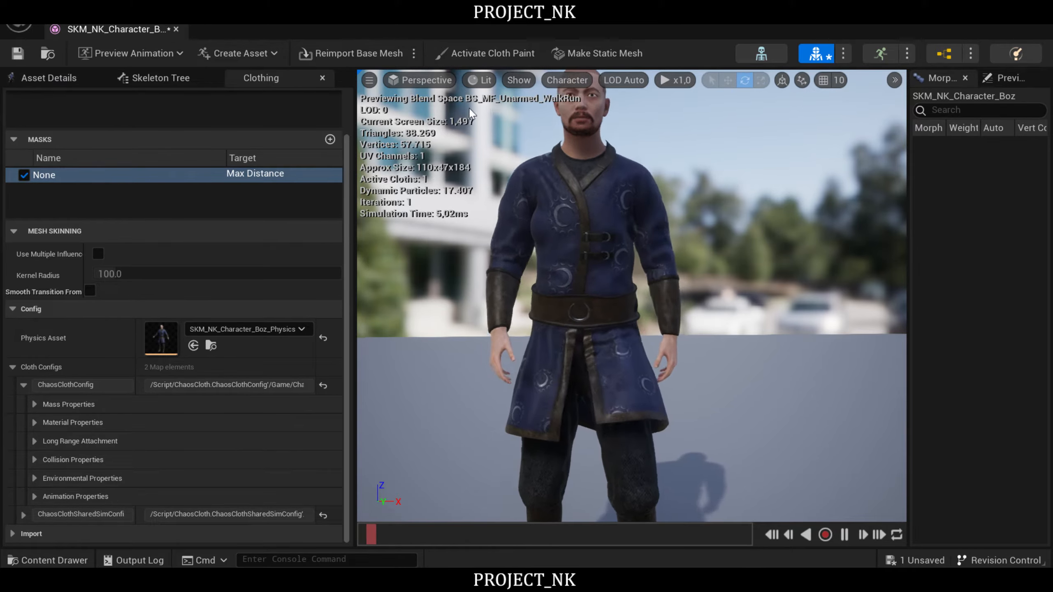
click(844, 535)
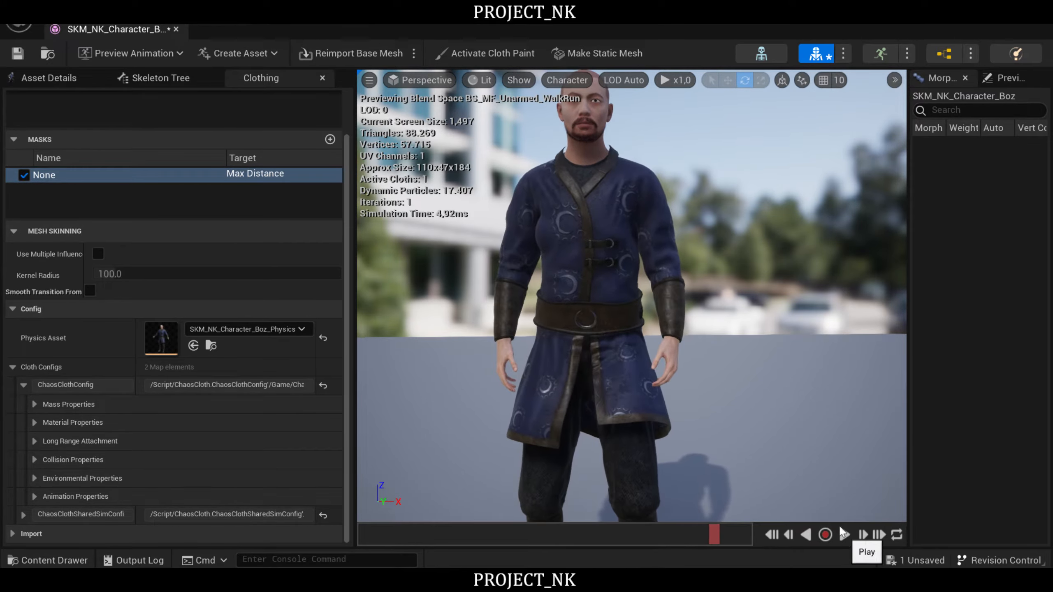
- Activate cloth painting and set the brush radius to 10.0 and the paint value to 0.0
click(501, 57)
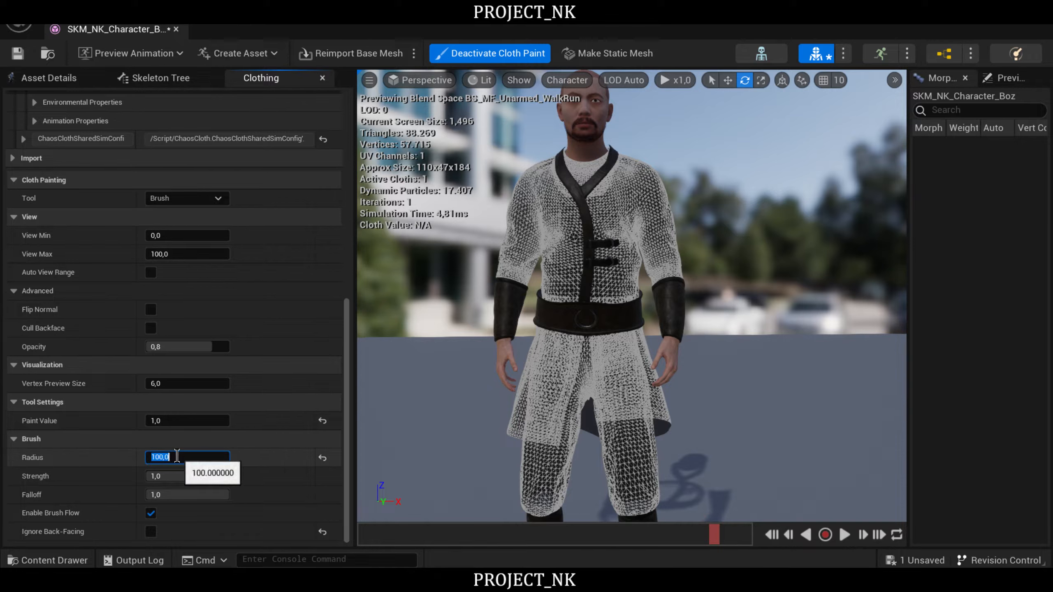
drag(548, 312, 540, 356)
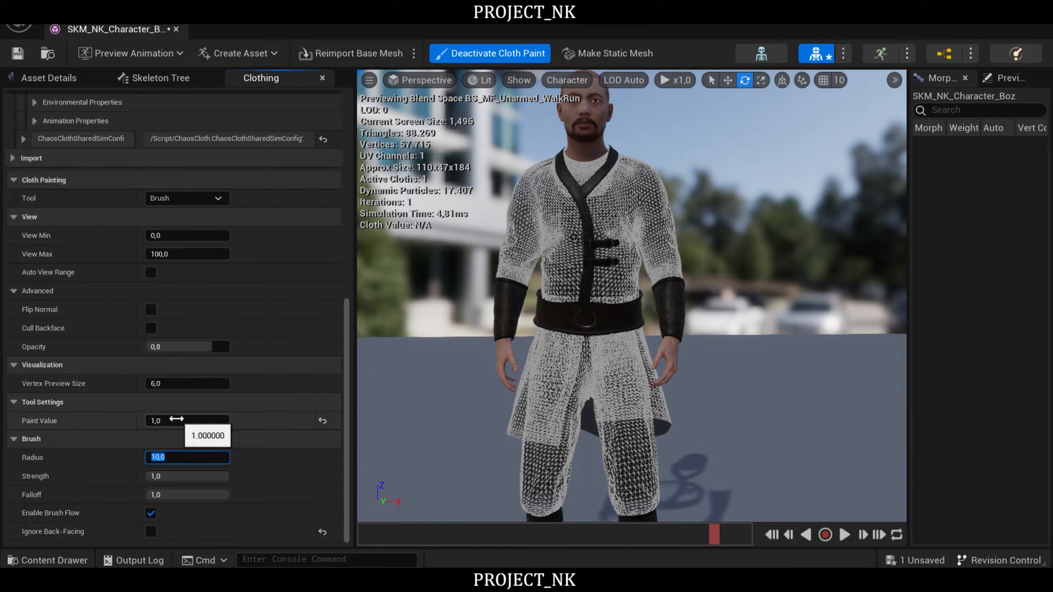
key(Return)
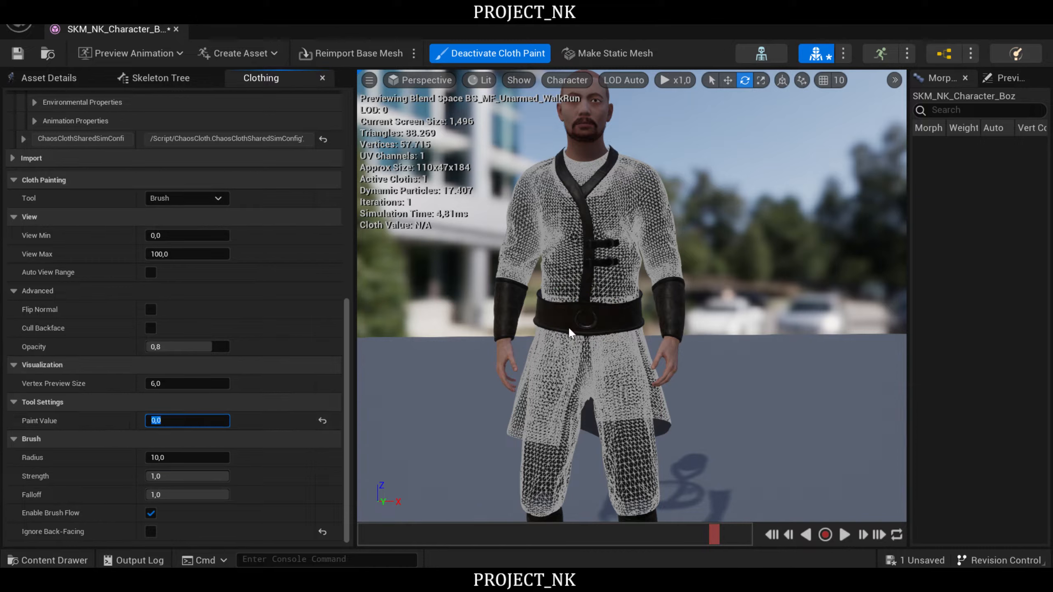
right_drag(423, 371, 398, 388)
mouse_move(568, 363)
right_down()
mouse_move(554, 345)
mouse_move(569, 342)
mouse_move(568, 363)
right_up()
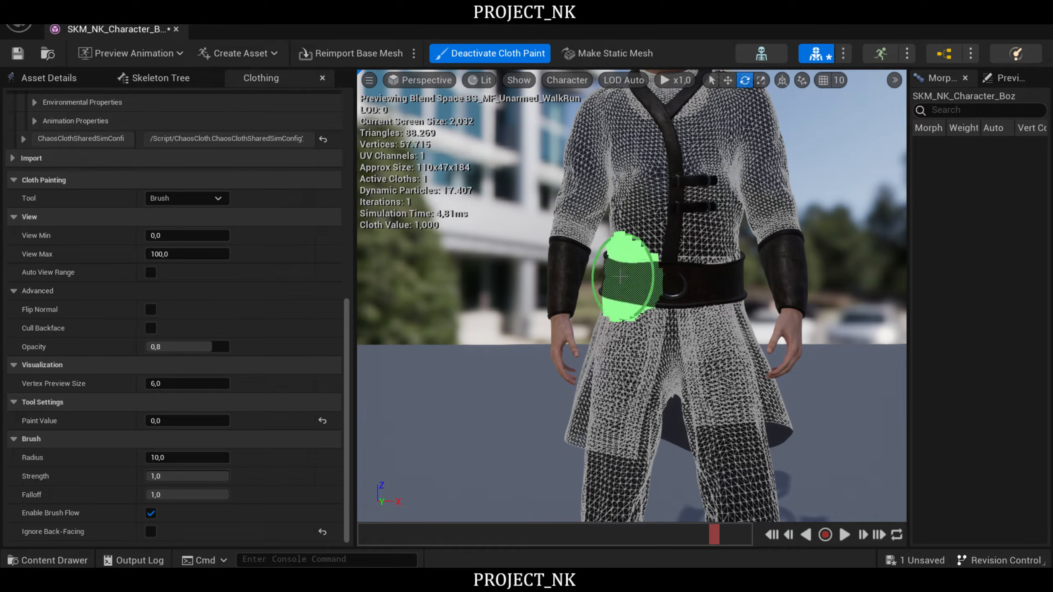
- Paint the tunic's waist area around the belt with value 0.0, covering both the front and the back
mouse_move(633, 278)
mouse_down()
mouse_move(729, 276)
mouse_move(613, 278)
mouse_move(719, 279)
mouse_up()
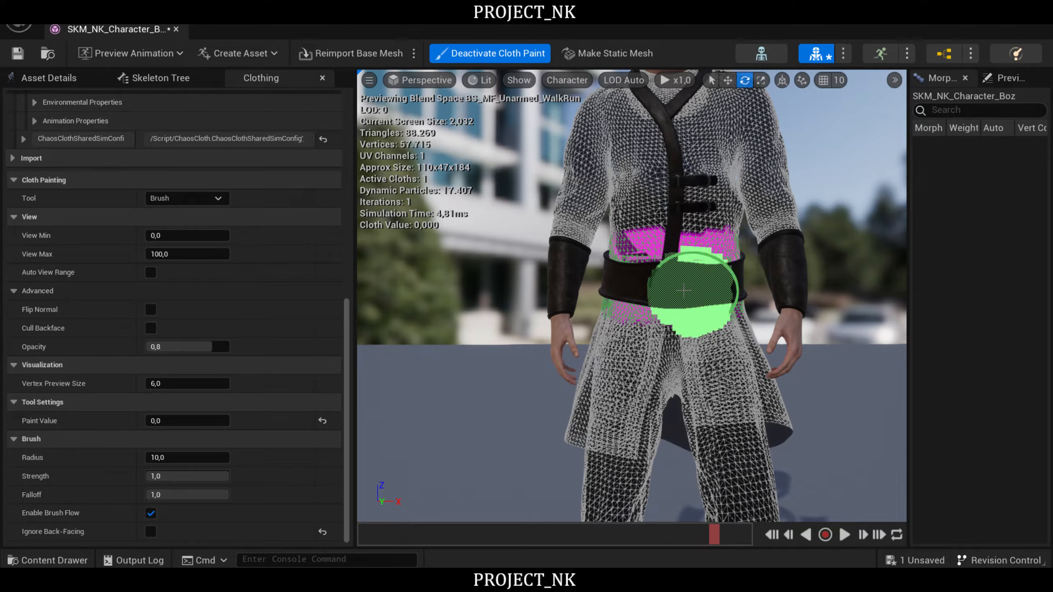
middle_drag(788, 306, 880, 306)
right_drag(787, 305, 481, 307)
scroll(634, 340, down, 5)
right_drag(635, 339, 576, 321)
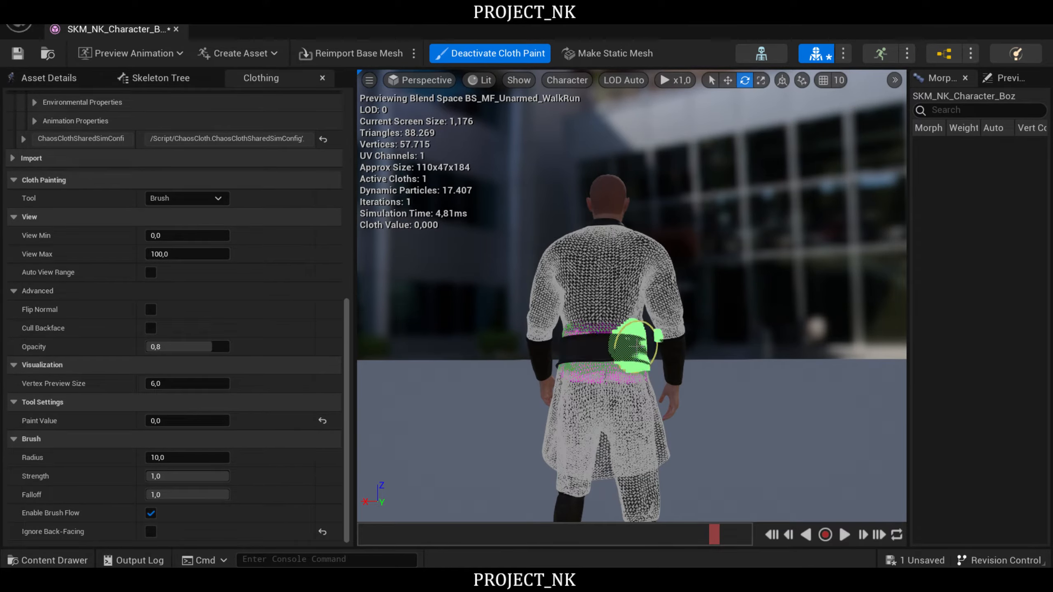
right_drag(745, 377, 490, 419)
mouse_move(688, 388)
right_down()
mouse_move(613, 386)
mouse_move(701, 390)
mouse_move(689, 388)
right_up()
- Try a brush radius of 5.0 at the hem of the character's left sleeve
click(172, 457)
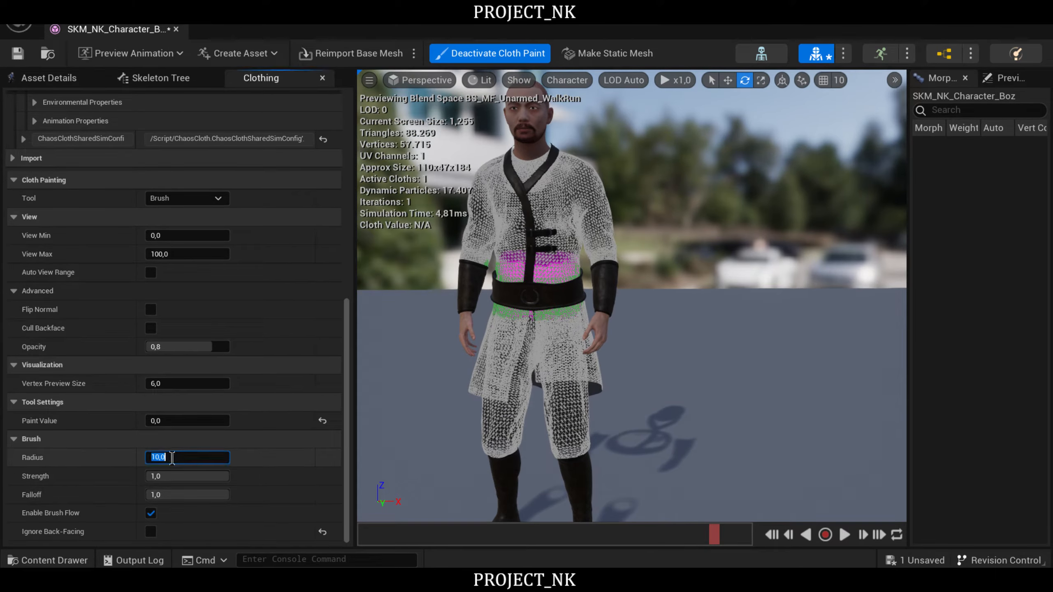
text(5)
key(Return)
mouse_move(682, 313)
right_down()
mouse_move(685, 294)
mouse_move(674, 323)
right_up()
key(w)
key(w)
key(s)
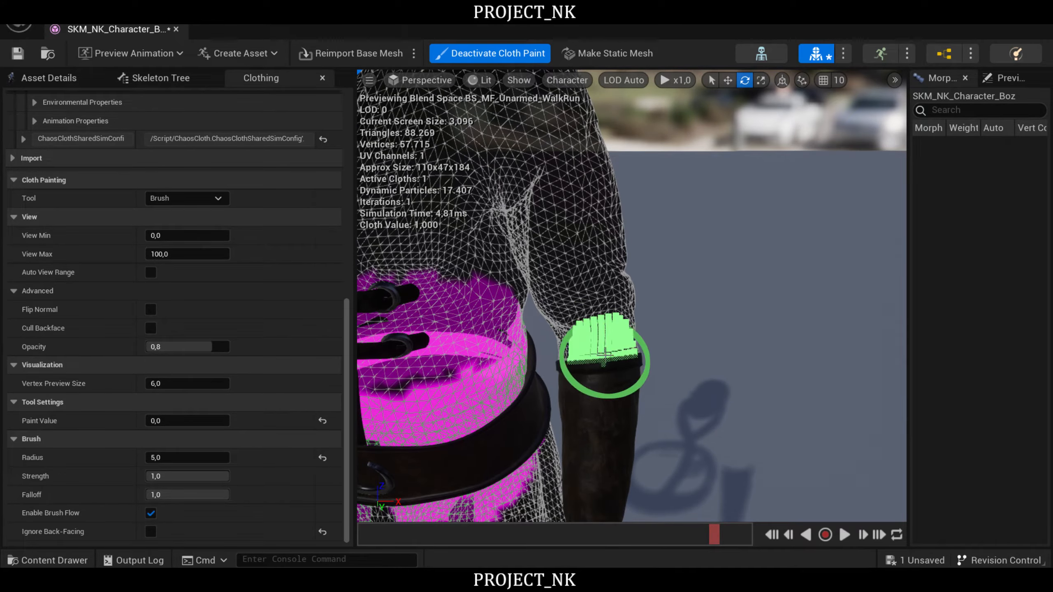
- Set the brush radius to 3.0 and paint the left sleeve's hem above the bracer all the way around with 0.0
click(171, 457)
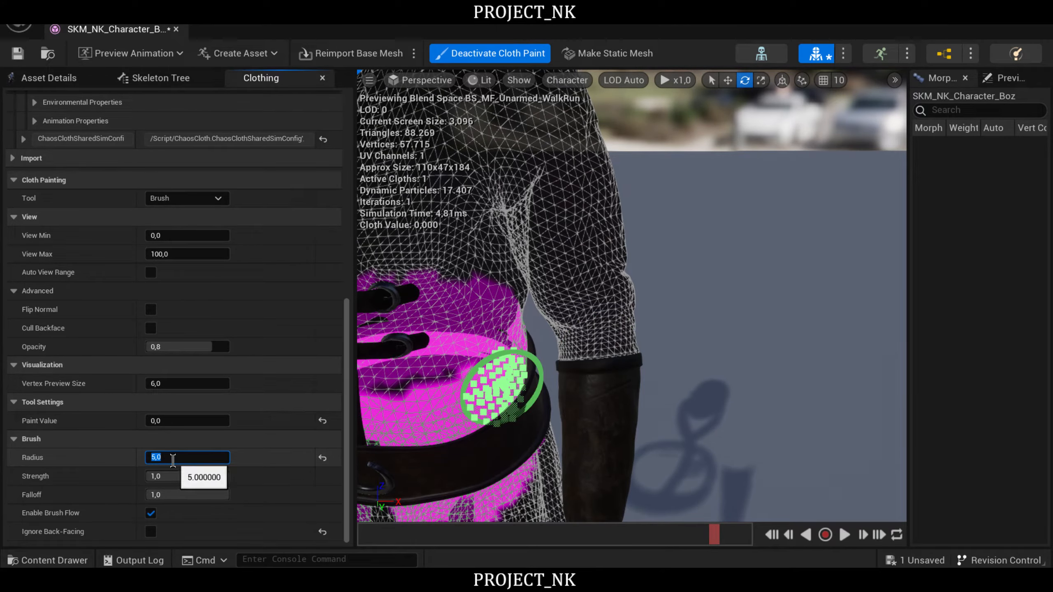
text(3,0)
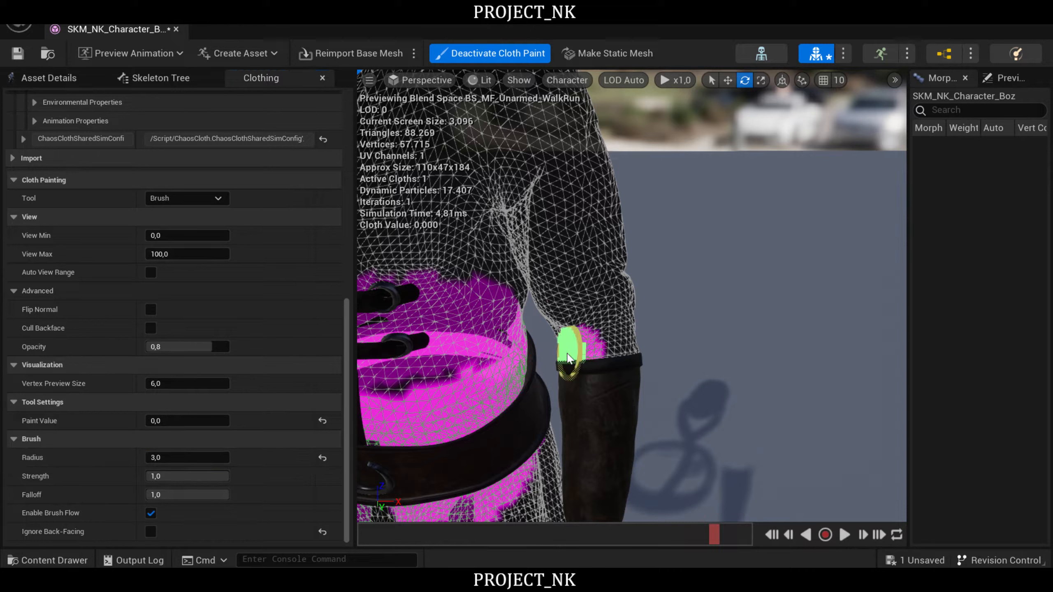
mouse_move(615, 353)
mouse_down()
mouse_move(571, 358)
mouse_move(614, 351)
mouse_up()
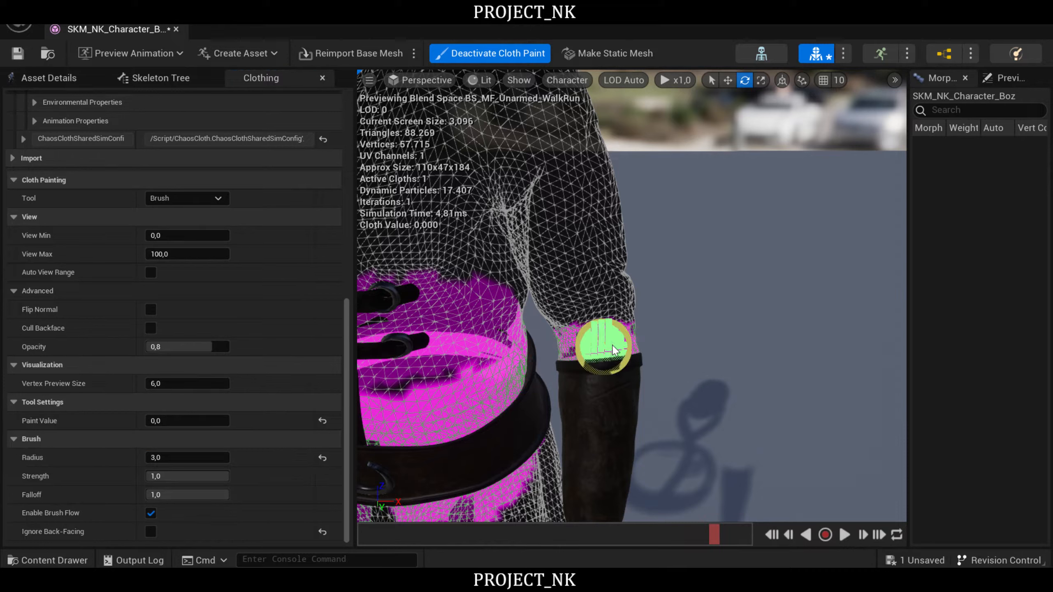
right_drag(762, 365, 399, 375)
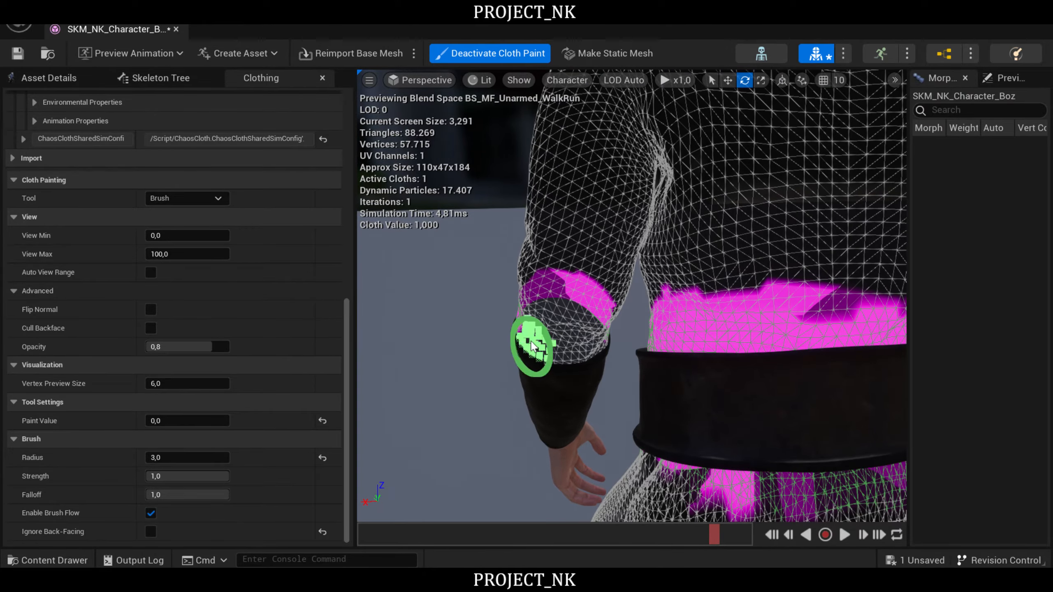
drag(525, 338, 594, 362)
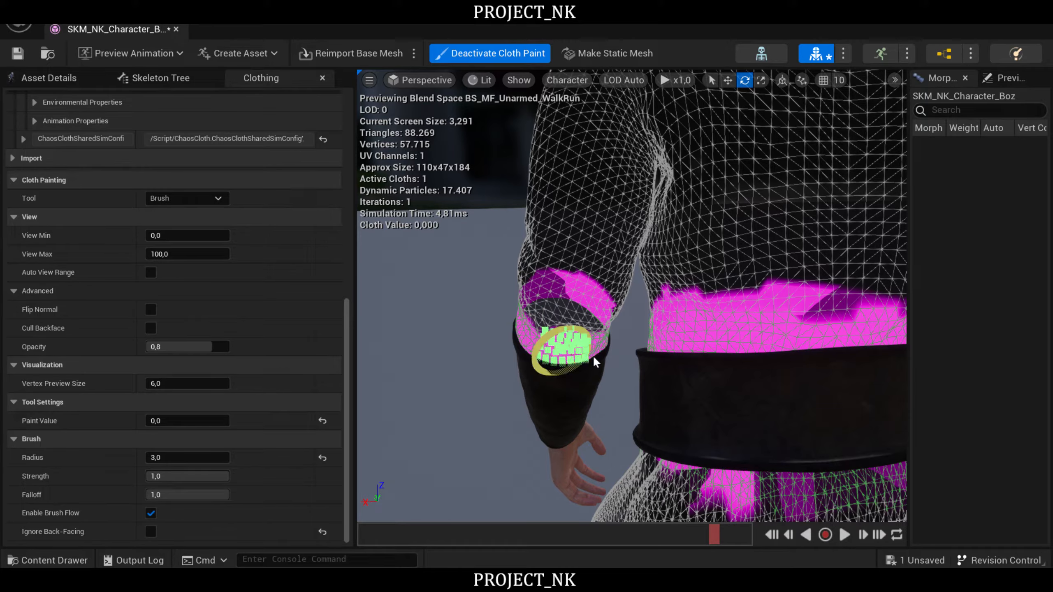
right_drag(604, 389, 386, 397)
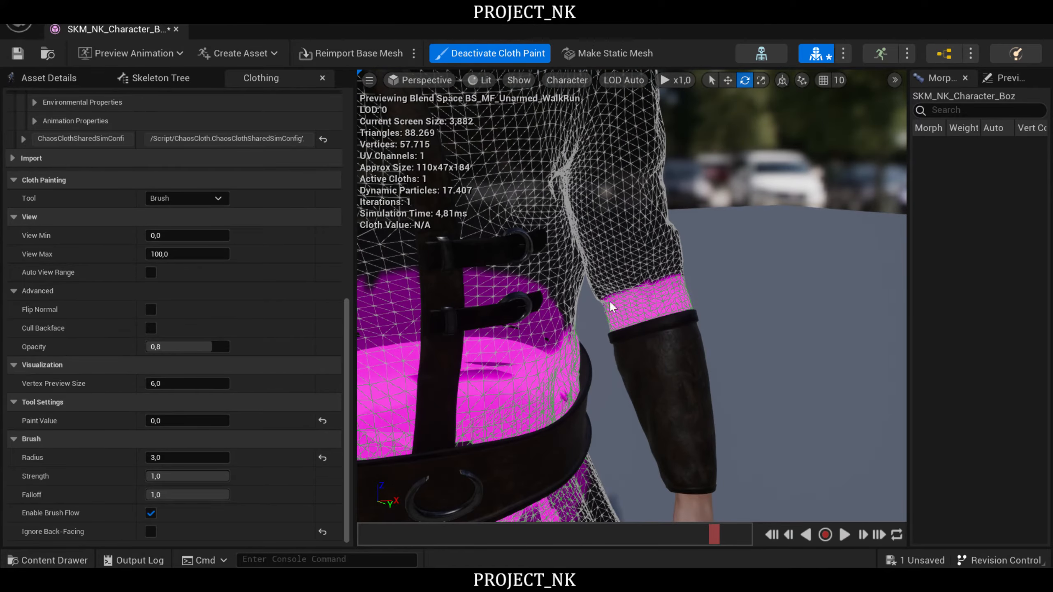
- Paint the front of the character's right sleeve hem above the bracer with value 0.0
right_drag(668, 356, 622, 344)
key(s)
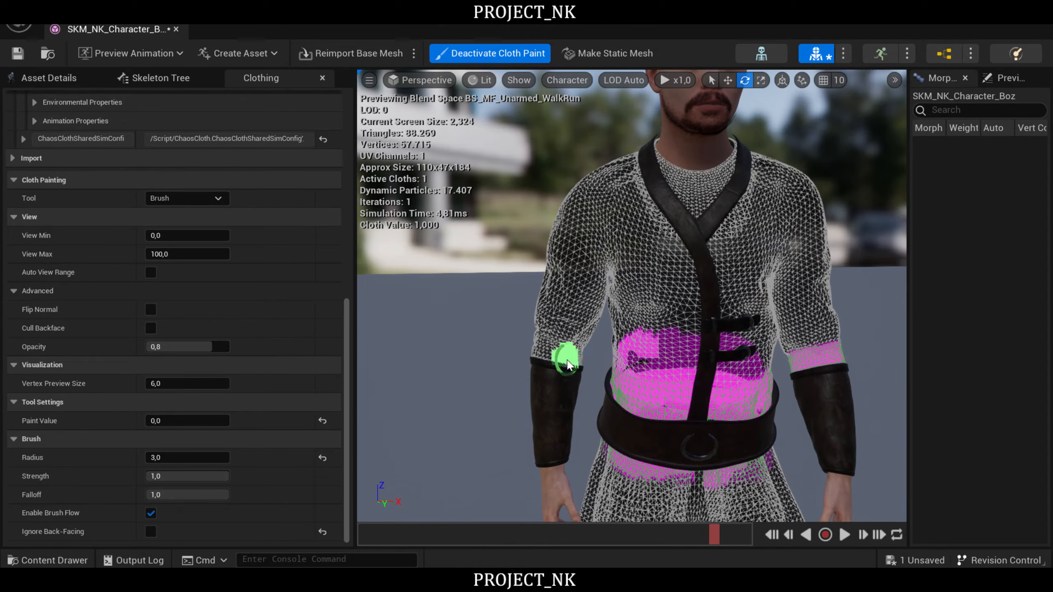
scroll(568, 364, up, 4)
mouse_move(507, 372)
mouse_down()
mouse_move(565, 376)
mouse_move(499, 365)
mouse_move(505, 401)
mouse_up()
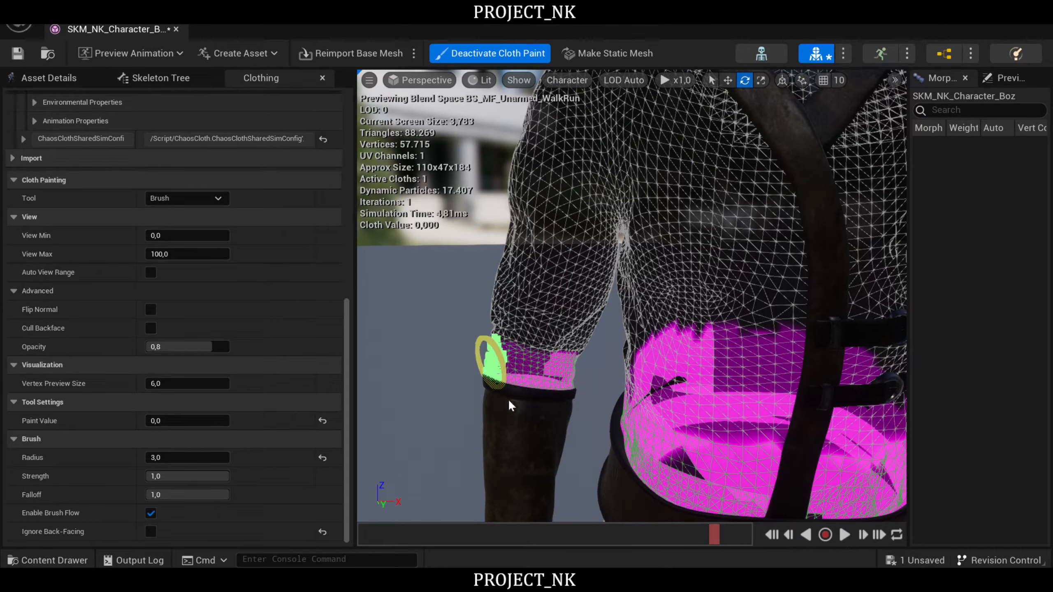
- Paint the back of the right sleeve's hem with 0.0 so the band above the bracer is closed
key(s)
mouse_move(593, 377)
right_down()
mouse_move(844, 367)
mouse_move(808, 371)
right_up()
key(a)
key(w)
key(a)
key(a)
key(w)
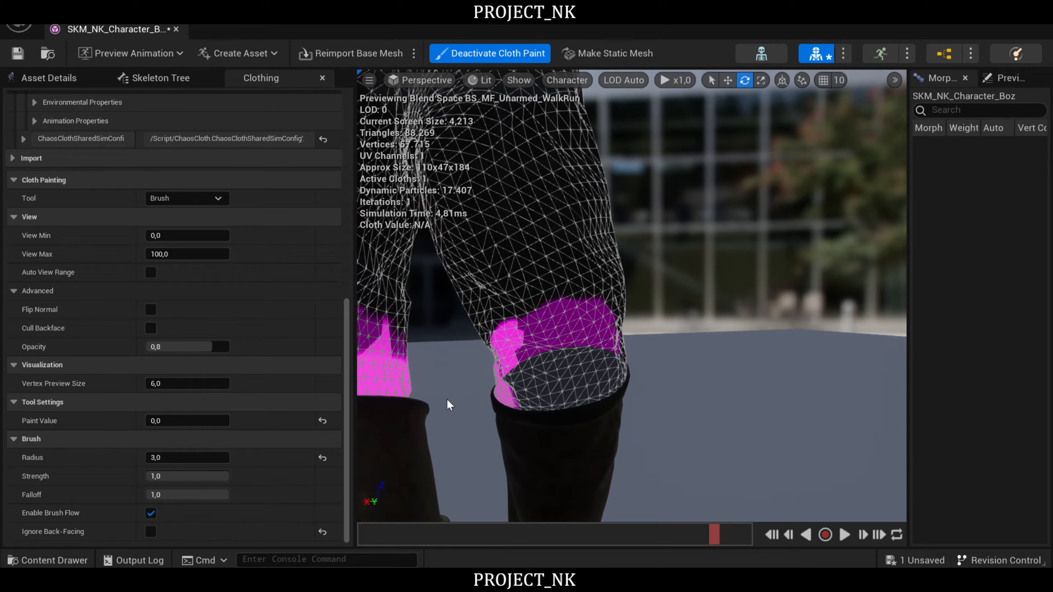
mouse_move(609, 385)
mouse_down()
mouse_move(555, 400)
mouse_move(600, 378)
mouse_move(701, 397)
mouse_up()
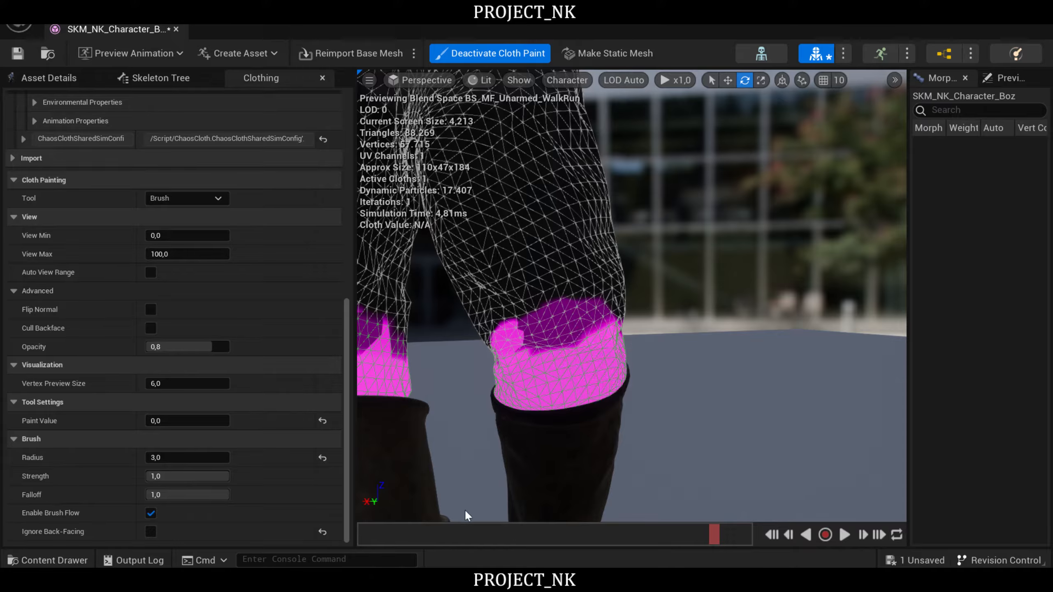
- Paint the back of both trouser leg hems above the boots with value 0.0
mouse_move(732, 282)
right_down()
mouse_move(638, 282)
mouse_move(697, 300)
mouse_move(701, 343)
mouse_move(704, 312)
mouse_move(725, 302)
right_up()
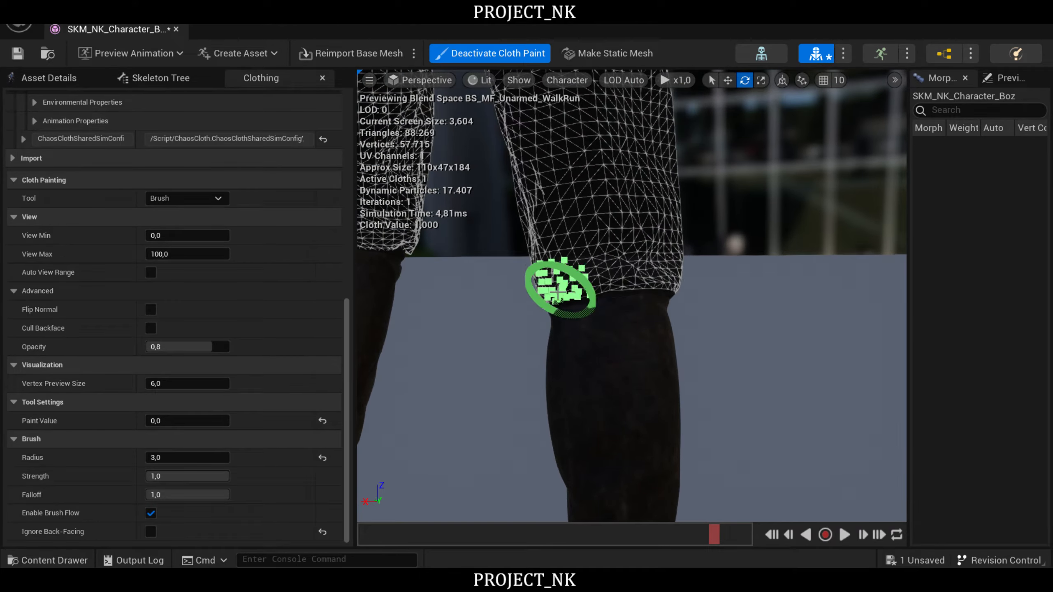
mouse_move(580, 292)
mouse_down()
mouse_move(659, 270)
mouse_move(566, 286)
mouse_move(670, 277)
mouse_up()
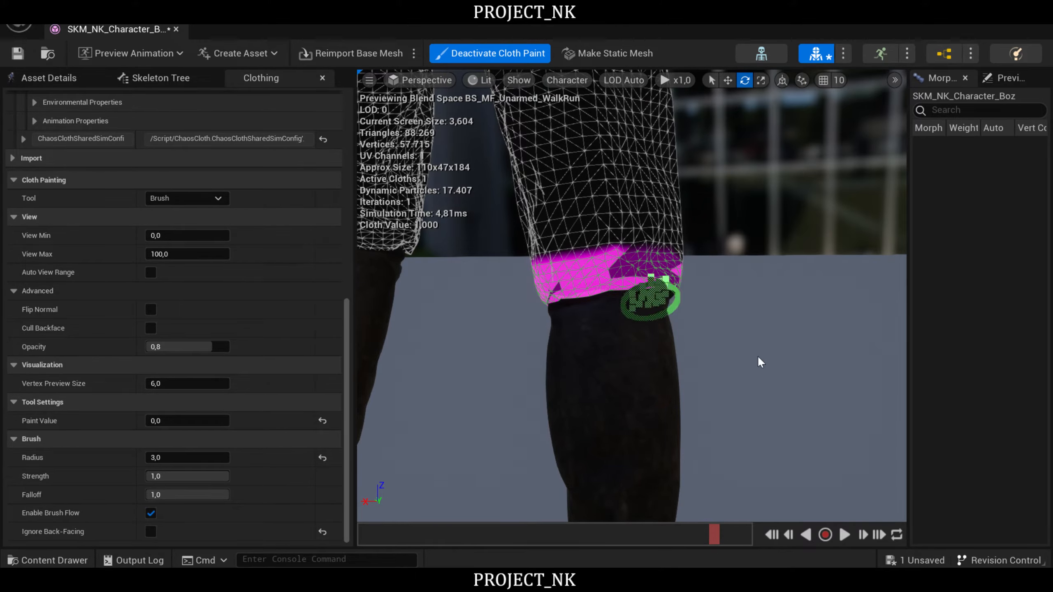
right_drag(757, 358, 714, 345)
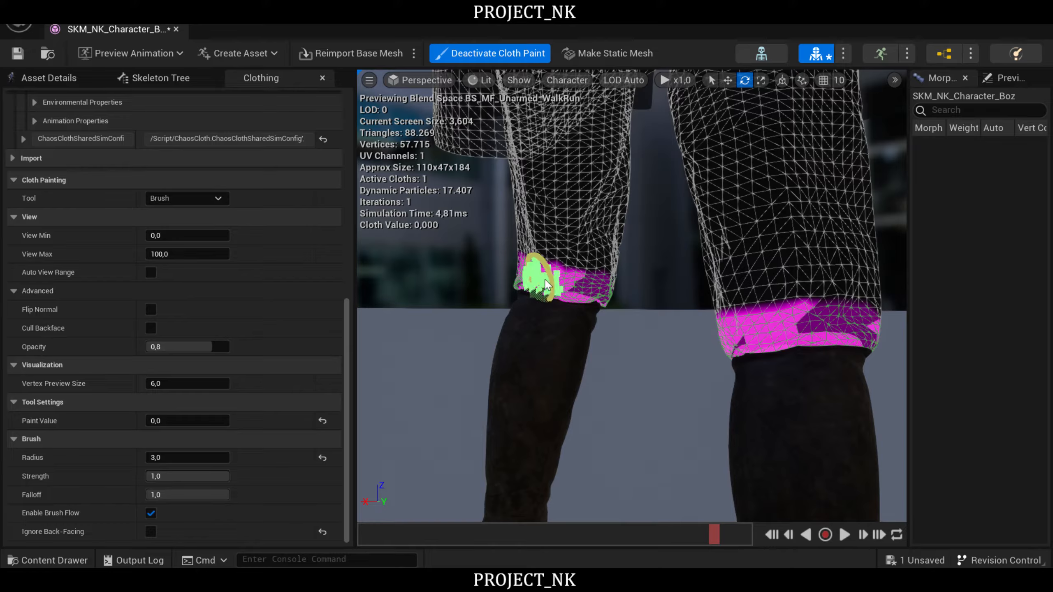
drag(545, 285, 609, 298)
- Paint the front and sides of both trouser leg hems with 0.0, joining them to the painted back
right_drag(658, 369, 586, 355)
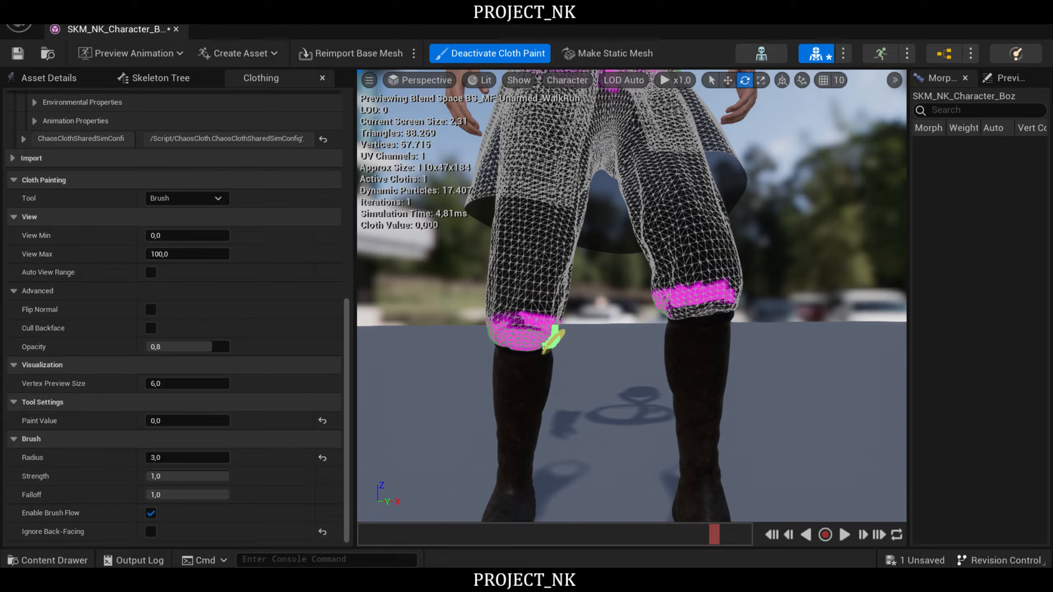
drag(670, 315, 683, 315)
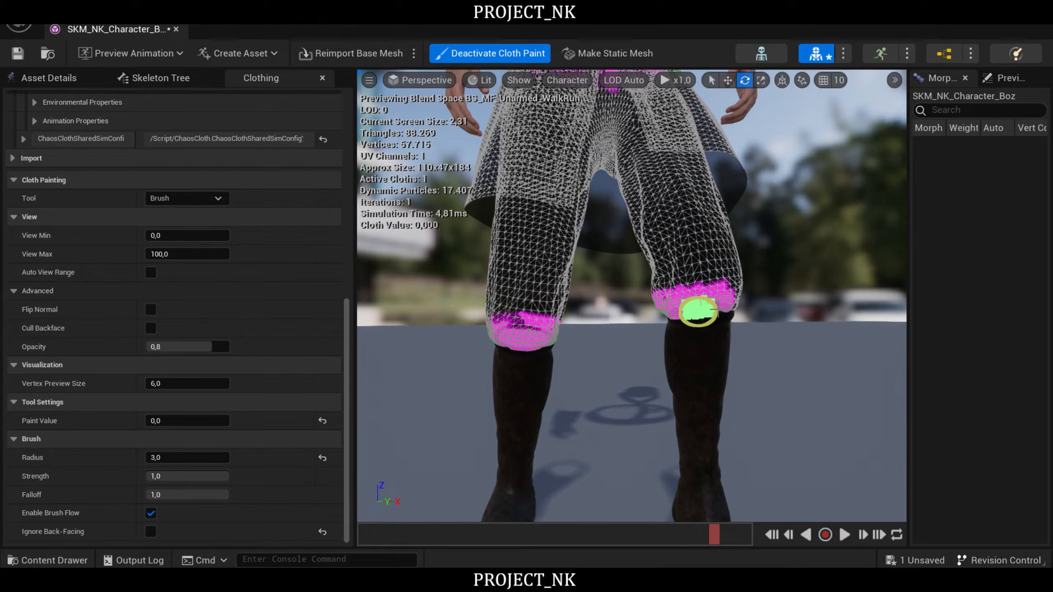
mouse_move(630, 379)
right_down()
mouse_move(489, 378)
mouse_move(645, 365)
right_up()
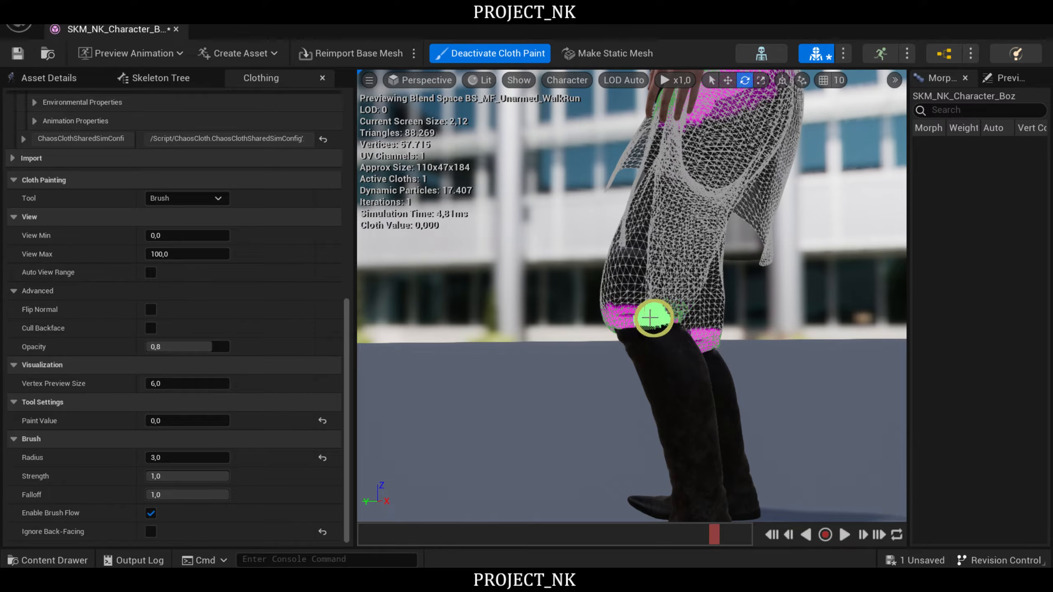
right_drag(664, 362, 618, 342)
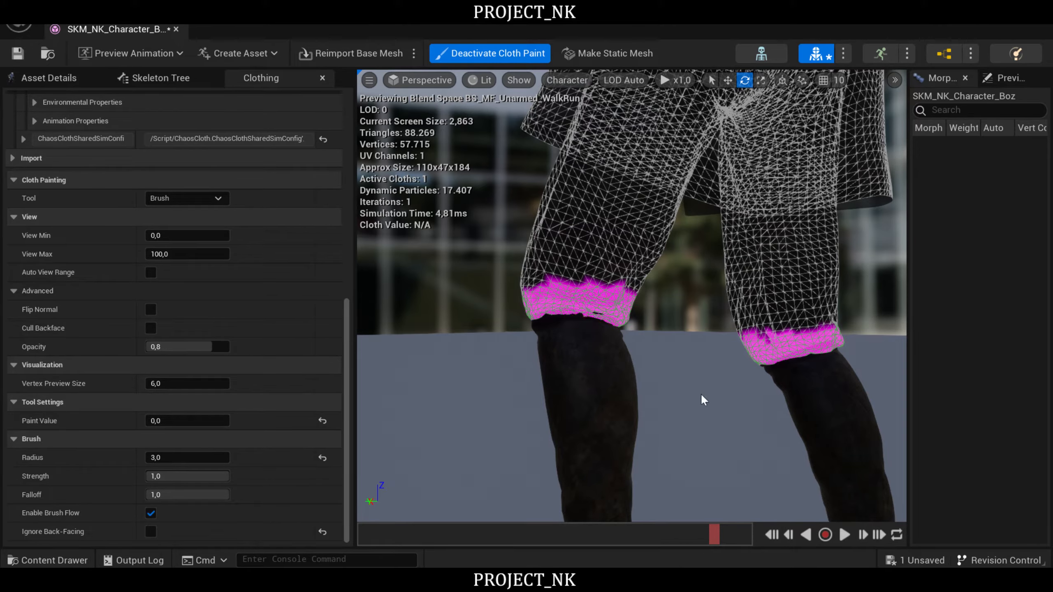
right_drag(707, 373, 622, 372)
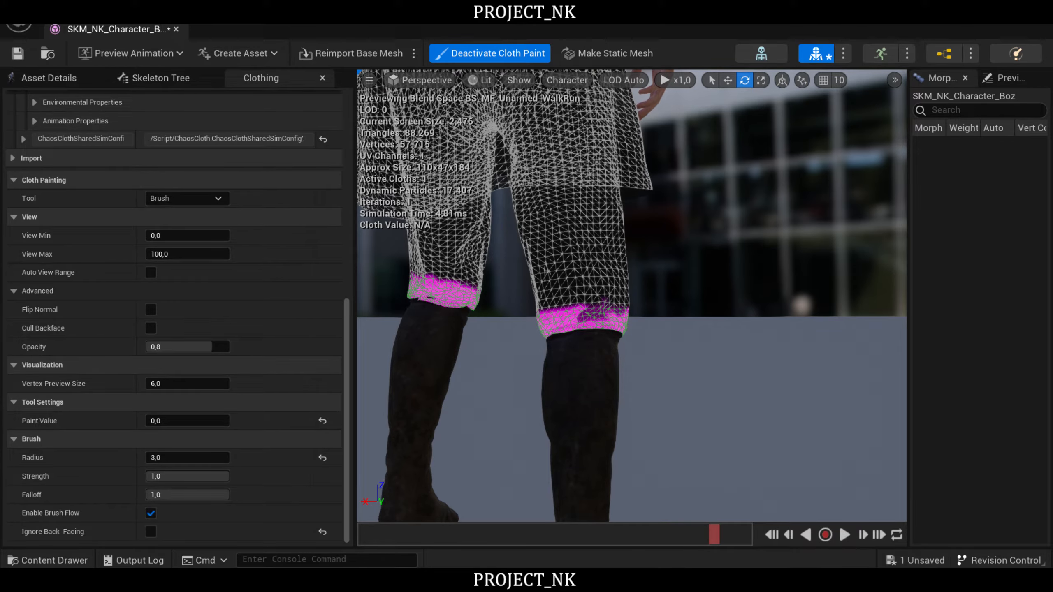
- Paint value 0.0 along the tunic's leather front trim, around the buckles and collar, and on the undershirt's neckline
mouse_move(605, 315)
right_down()
mouse_move(556, 357)
mouse_move(506, 318)
mouse_move(415, 322)
mouse_move(380, 317)
mouse_move(360, 301)
mouse_move(374, 317)
mouse_move(400, 315)
mouse_move(381, 302)
mouse_move(387, 265)
right_up()
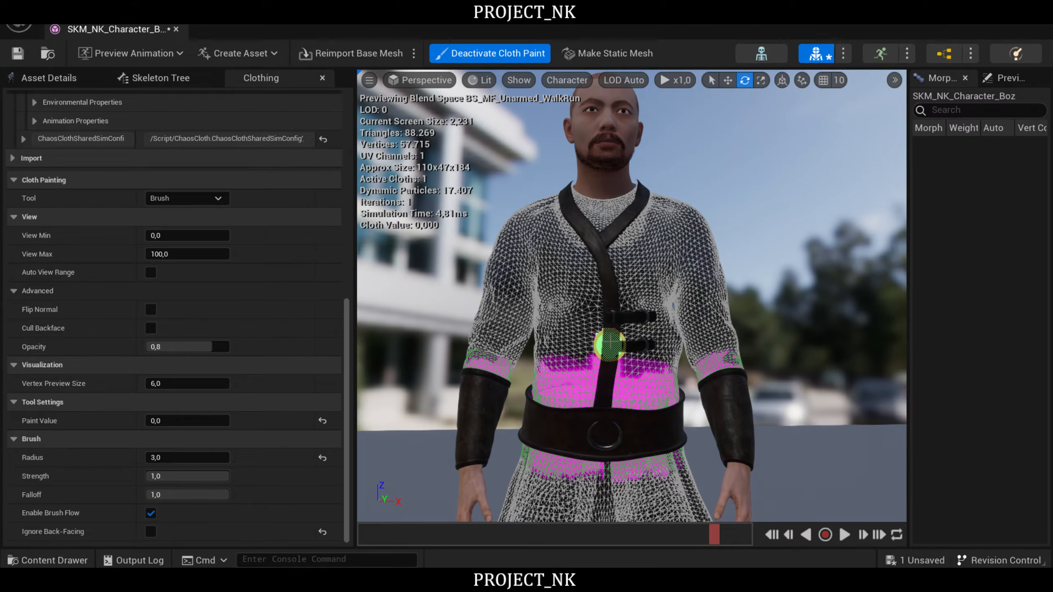
drag(611, 342, 608, 374)
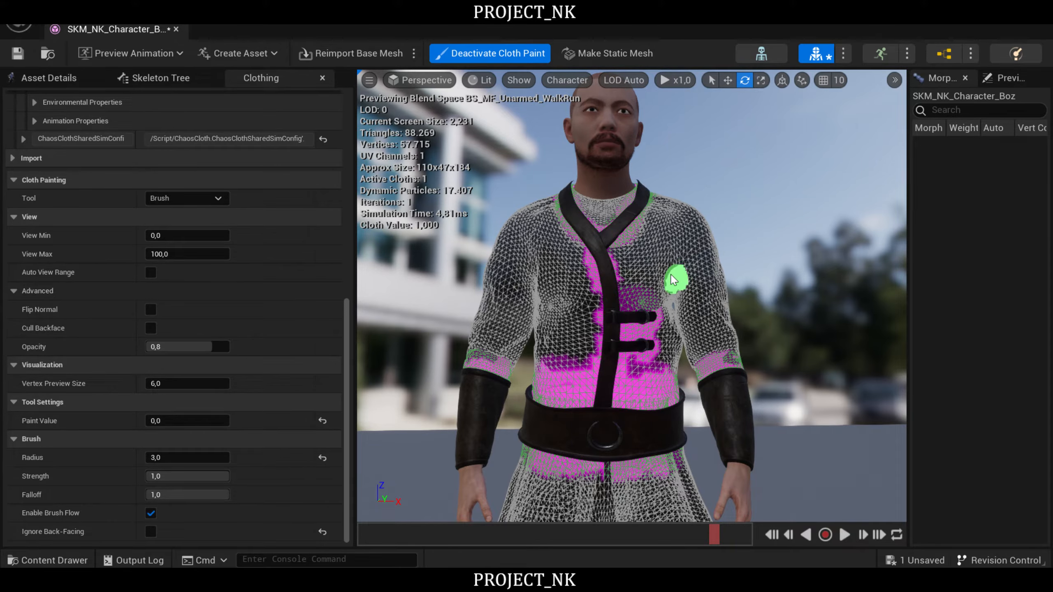
scroll(675, 282, up, 6)
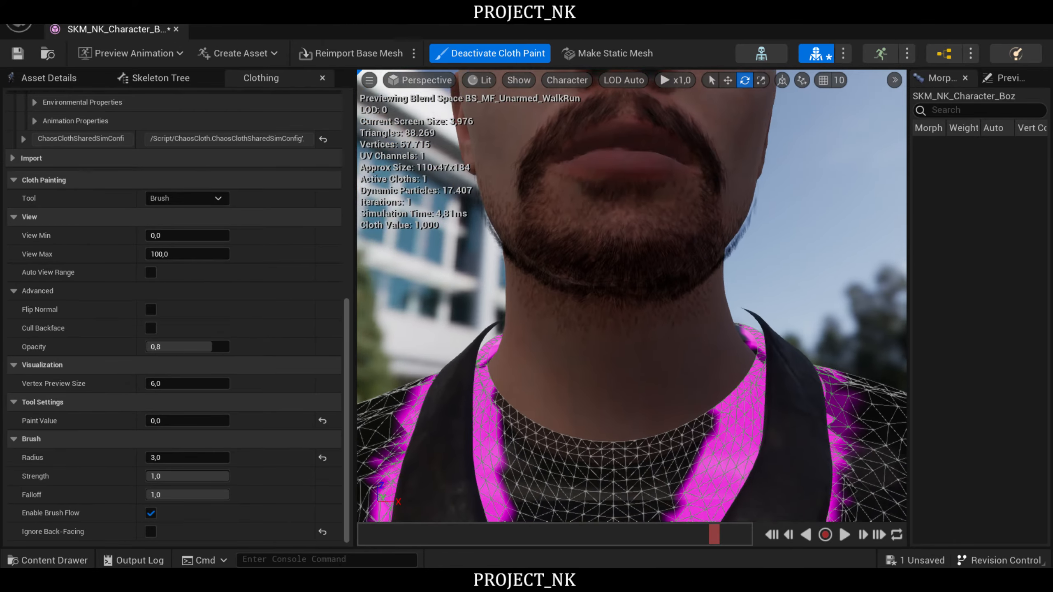
scroll(582, 284, down, 6)
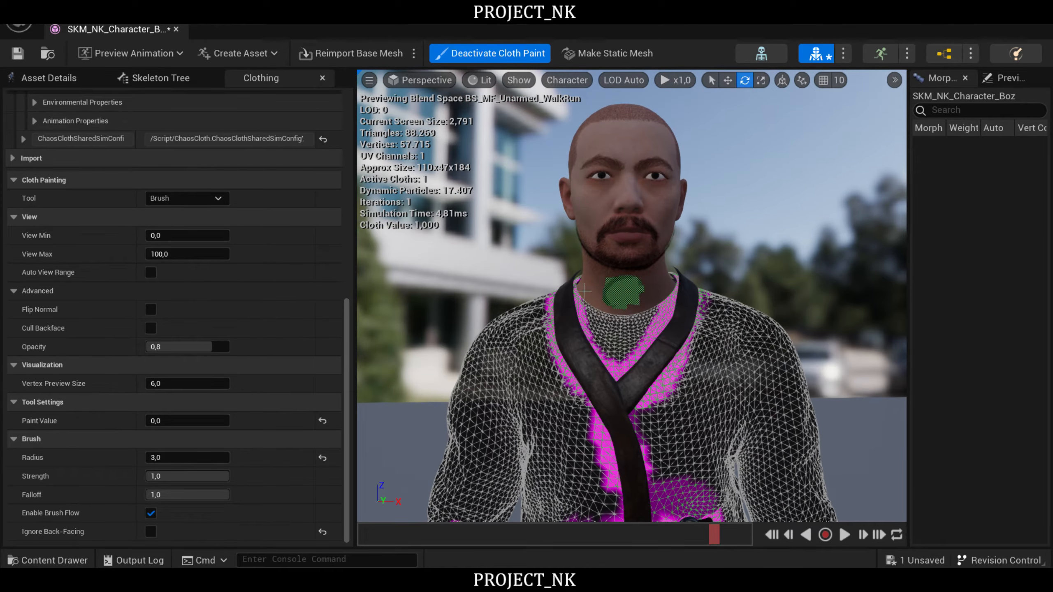
mouse_move(592, 307)
mouse_down()
mouse_move(649, 314)
mouse_move(666, 282)
mouse_up()
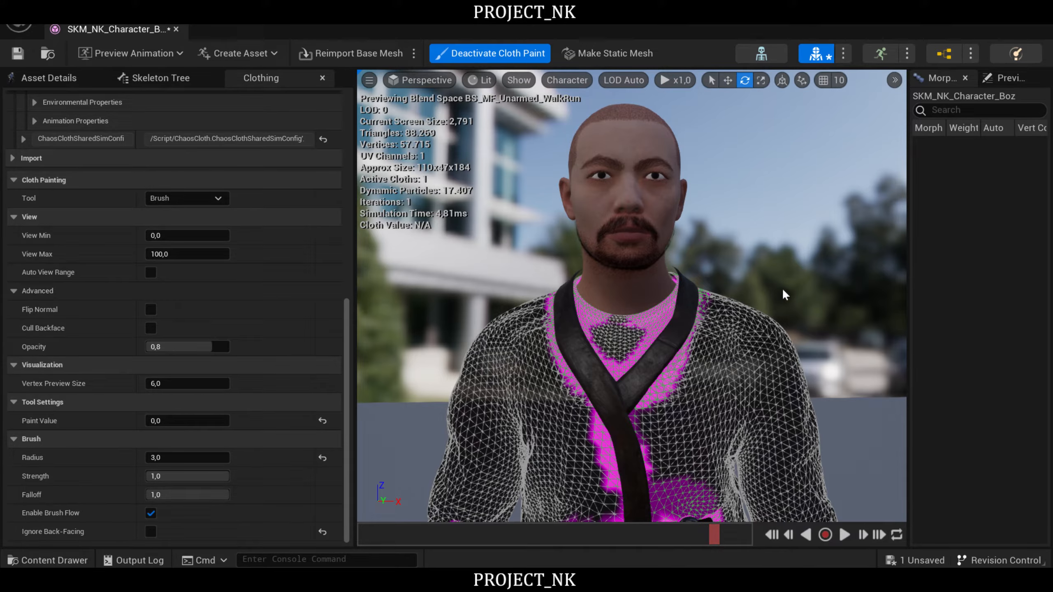
- Paint the tunic along the back of the collar and toward the shoulders with value 0.0
right_drag(774, 254, 627, 323)
key(w)
key(s)
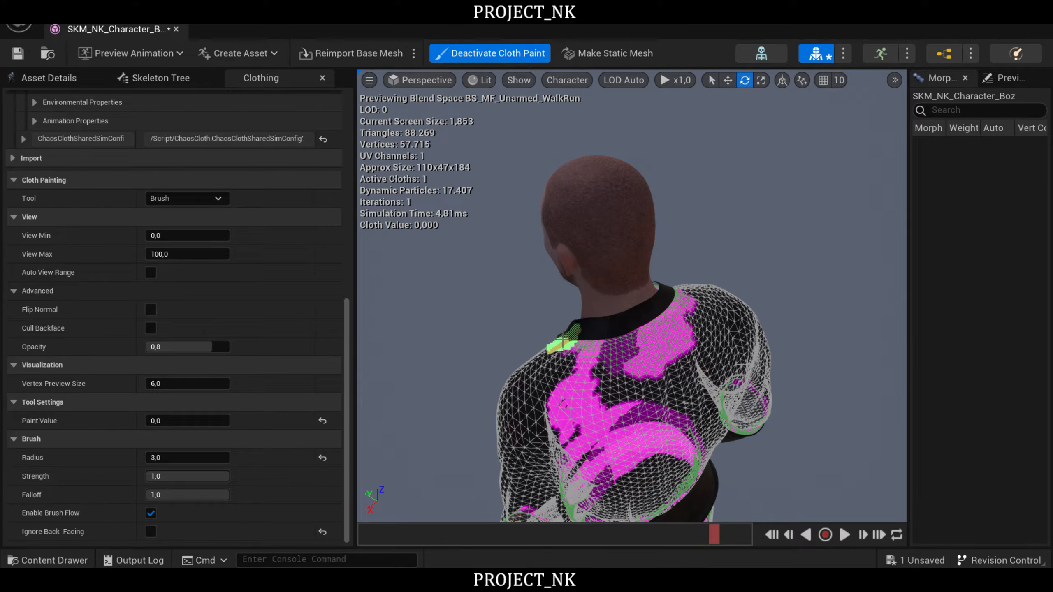
key(a)
- Review the painted areas on the character's front, from the collar and chest down to the belt and trouser hems
right_drag(796, 239, 970, 189)
key(w)
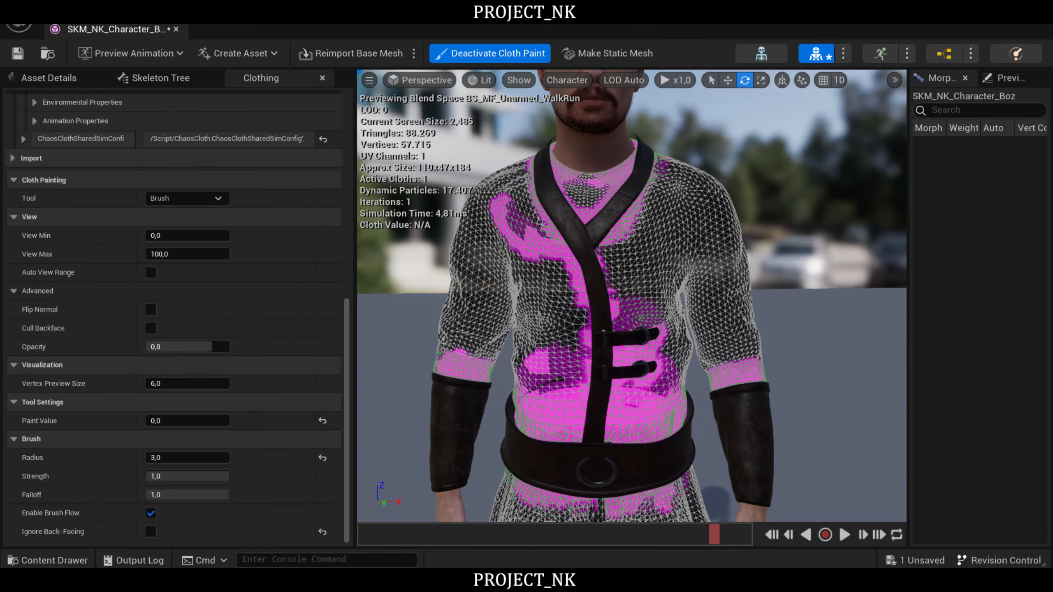
key(s)
key(w)
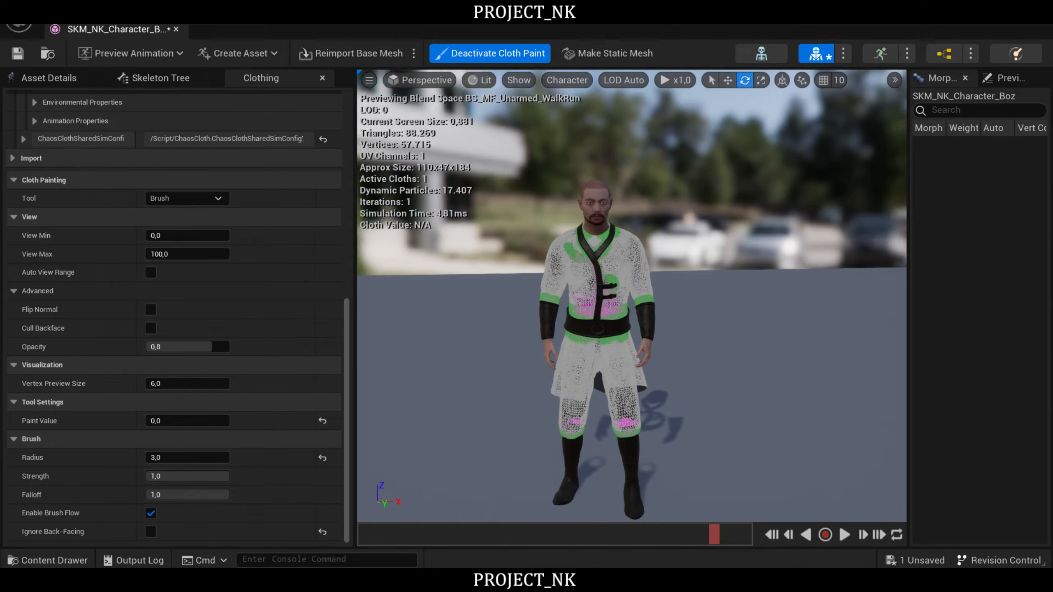
key(w)
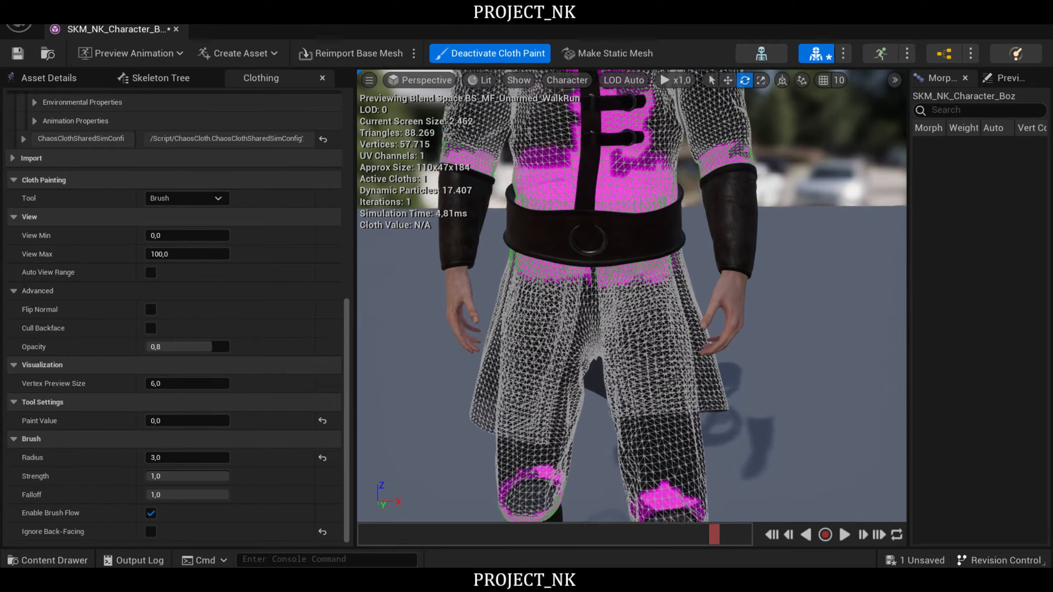
- Set the brush radius to 10.0 and paint the lower part of the tunic skirt's back with value 3.0
key(s)
key(w)
key(a)
right_drag(632, 296, 857, 256)
key(s)
key(q)
right_drag(548, 291, 547, 291)
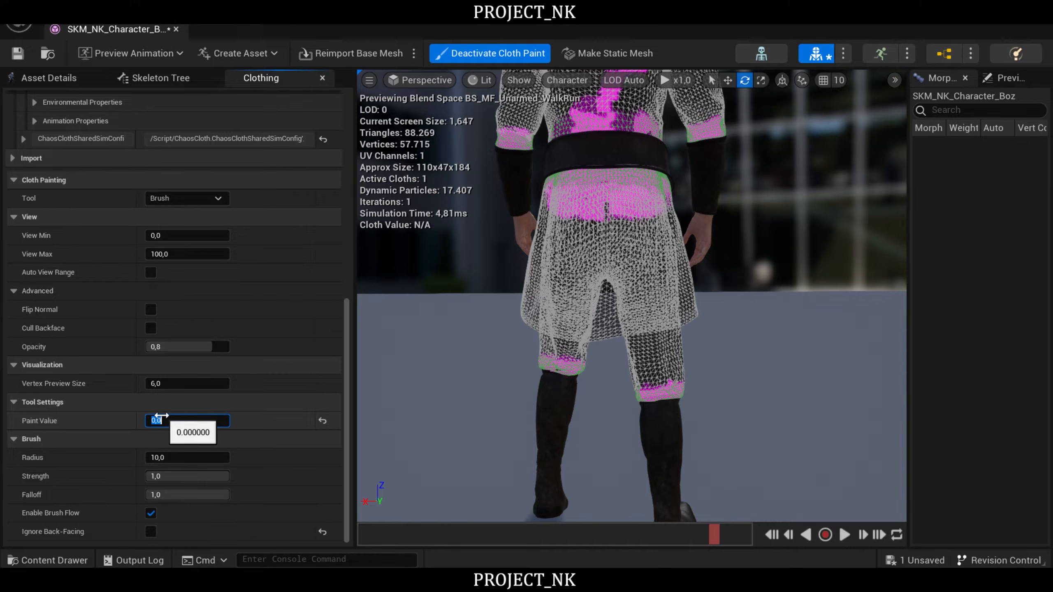
key(Return)
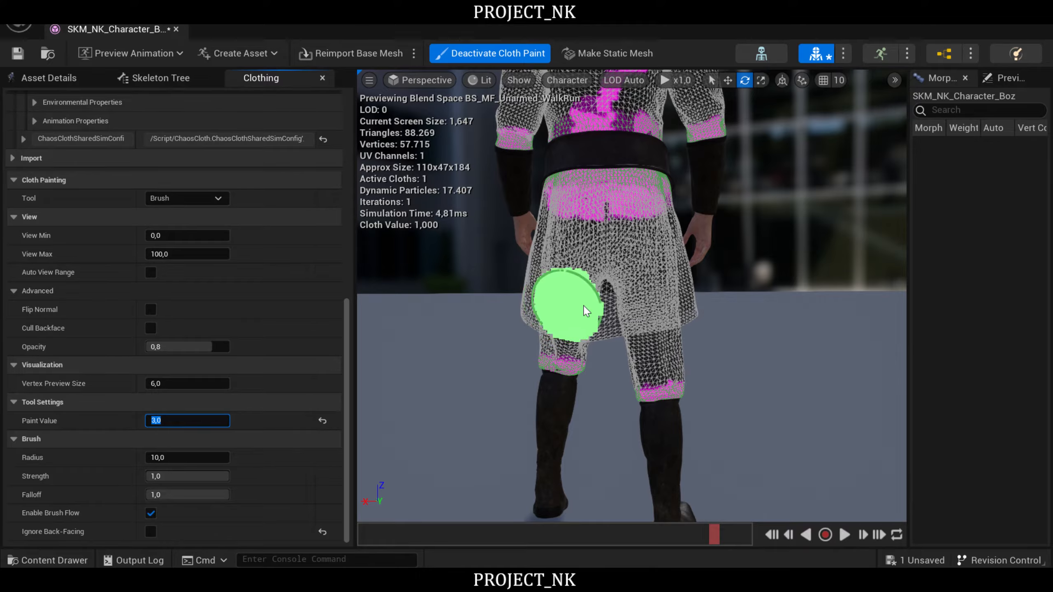
right_drag(767, 352, 748, 357)
key(s)
key(w)
key(s)
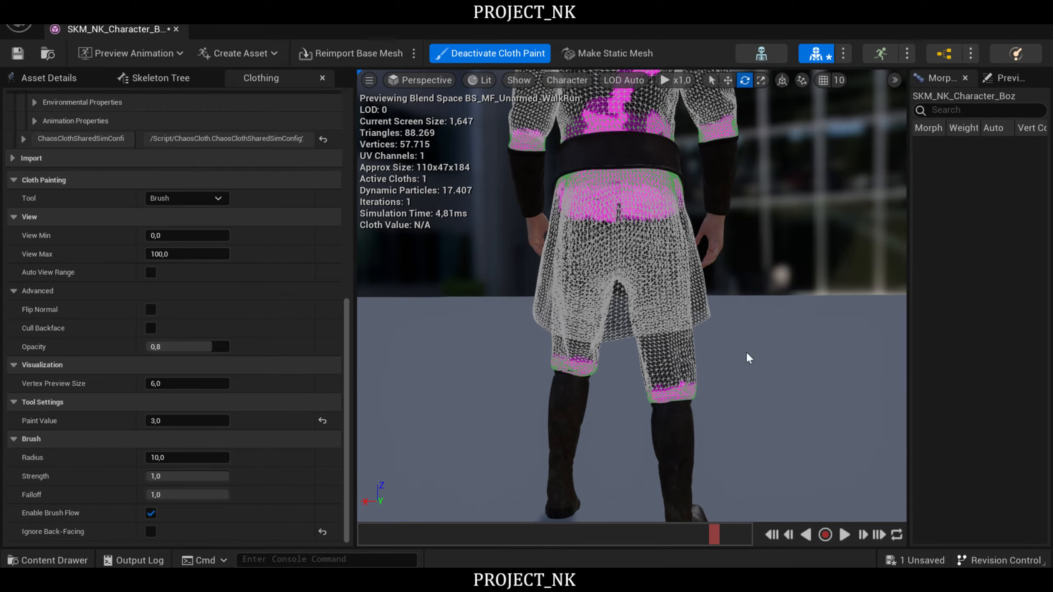
mouse_move(603, 321)
mouse_down()
mouse_move(689, 303)
mouse_move(556, 307)
mouse_move(599, 259)
mouse_move(682, 272)
mouse_move(691, 296)
mouse_move(558, 307)
mouse_move(624, 308)
mouse_up()
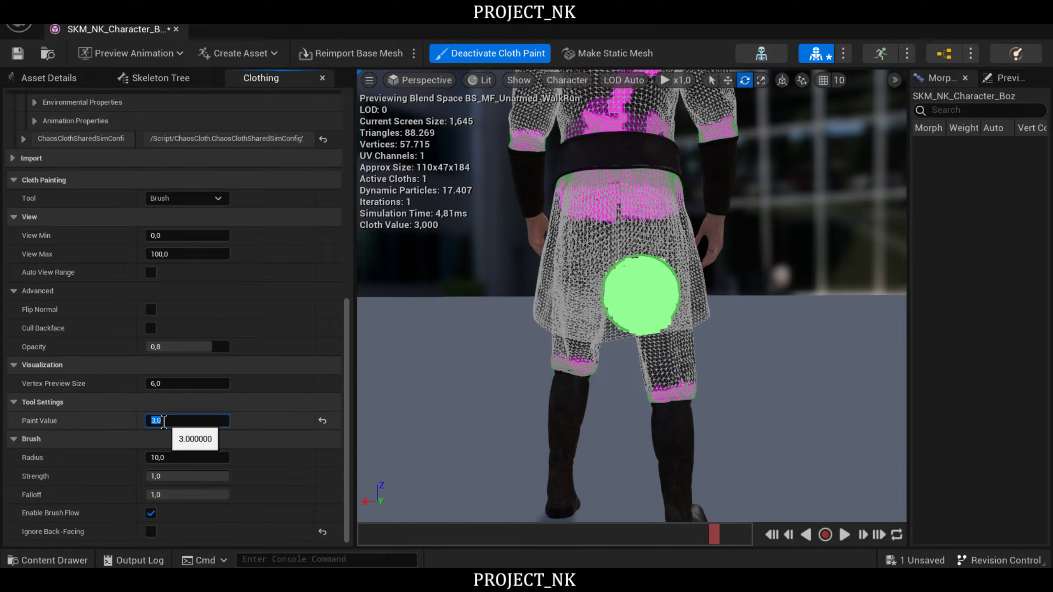
- Set the paint value to 2.0 and paint across the upper back of the tunic skirt below the belt
click(163, 422)
text(2)
key(Return)
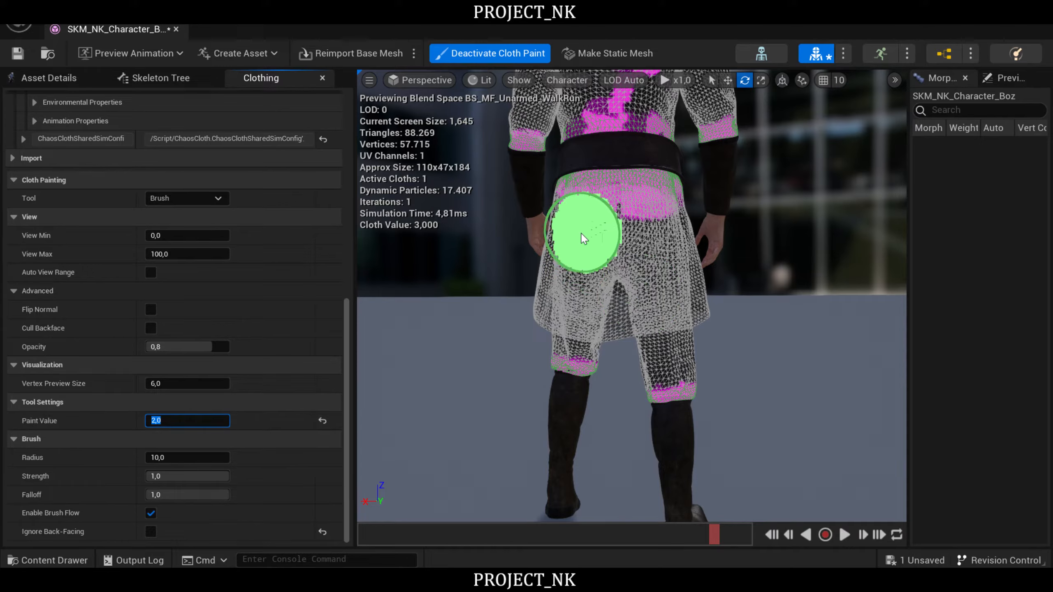
drag(575, 245, 657, 246)
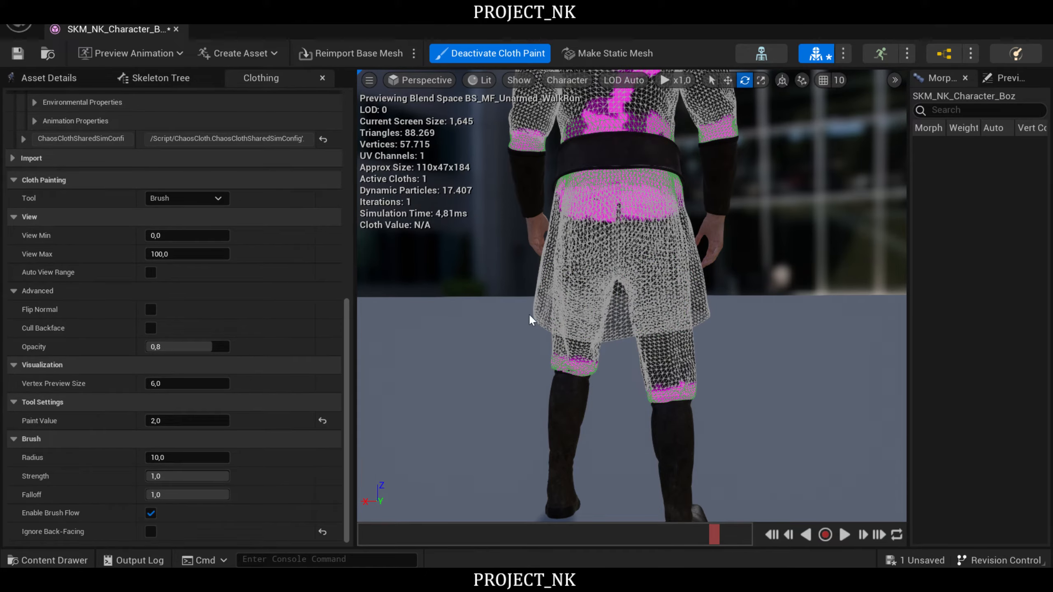
- Switch cloth painting to the Smooth tool and set its strength to 1.0
key(s)
mouse_move(463, 303)
right_down()
mouse_move(435, 326)
mouse_move(427, 312)
mouse_move(322, 315)
mouse_move(286, 278)
mouse_move(328, 326)
right_up()
key(d)
key(w)
key(s)
scroll(238, 338, up, 5)
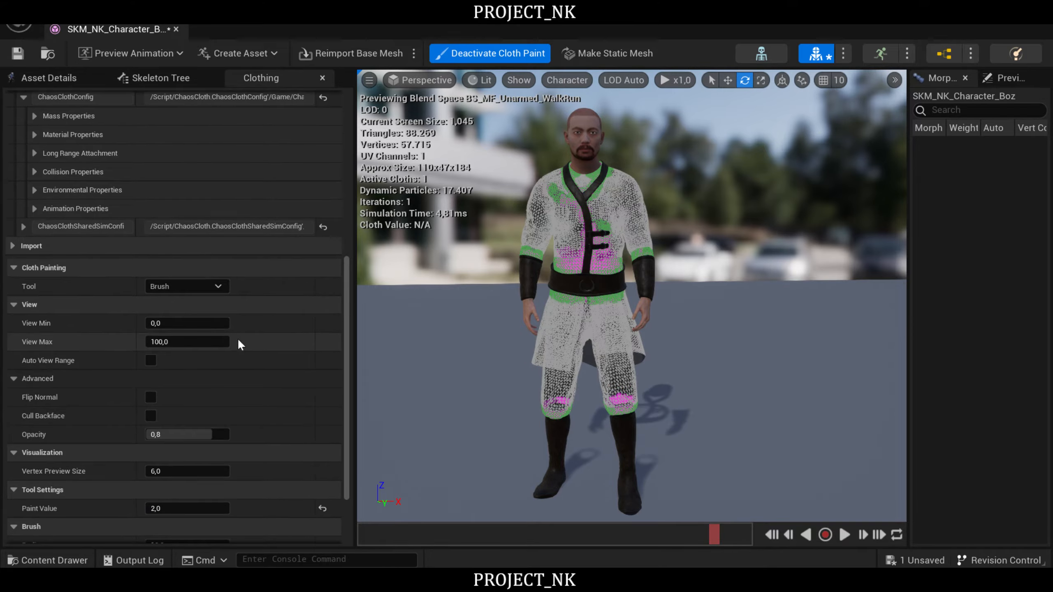
scroll(188, 253, down, 4)
click(176, 219)
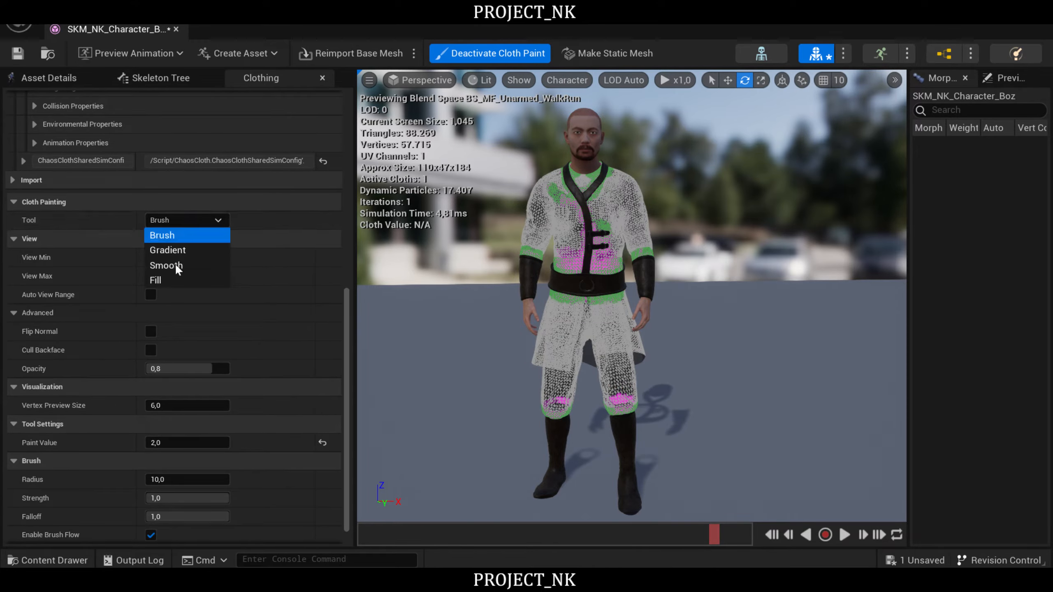
click(183, 267)
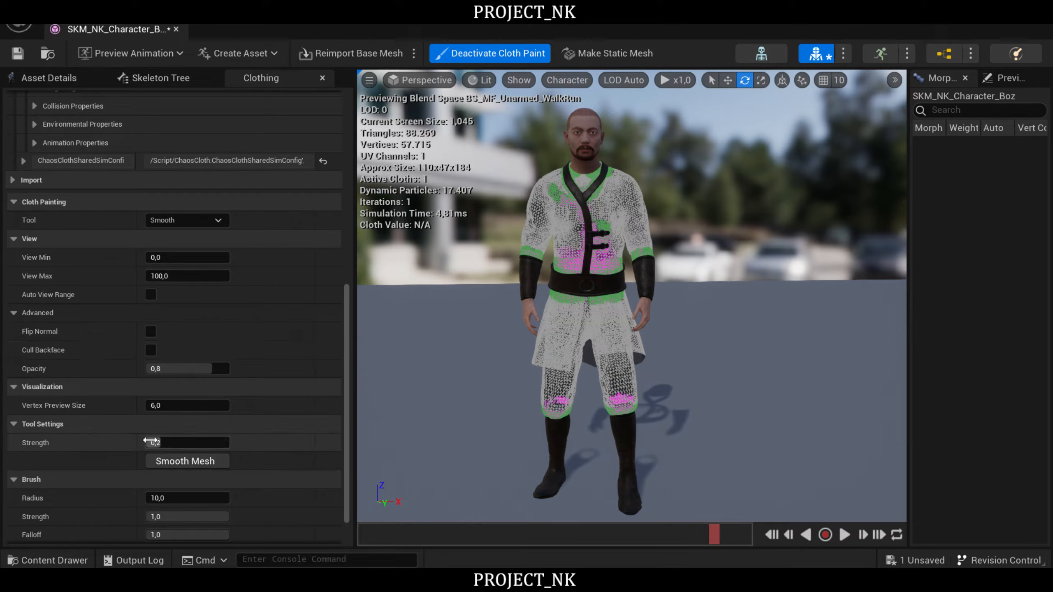
drag(155, 442, 226, 443)
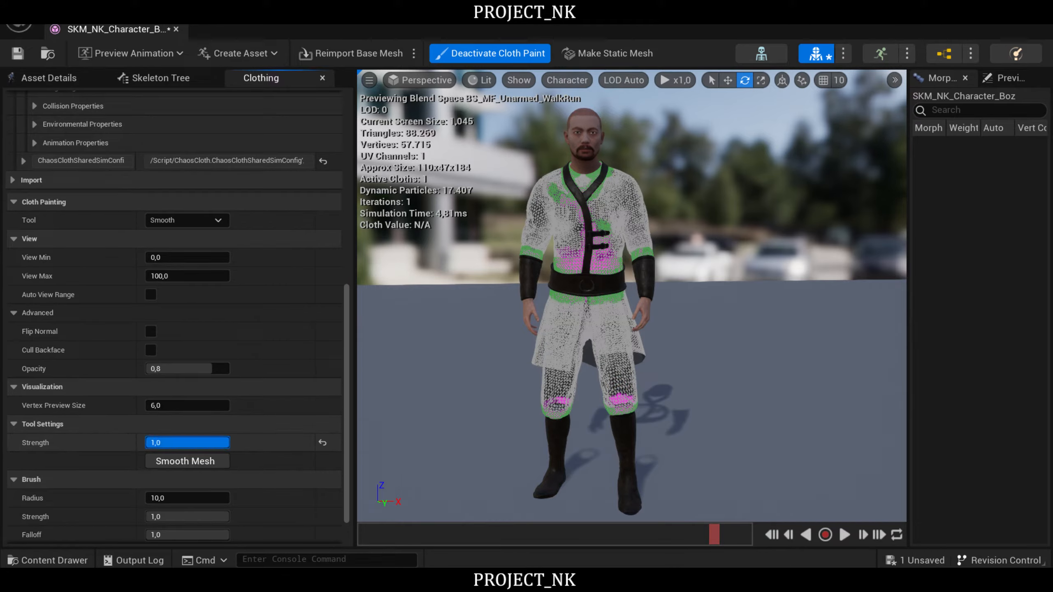
- Apply the smooth operation to the whole cloth mesh repeatedly, blending the painted values
click(191, 460)
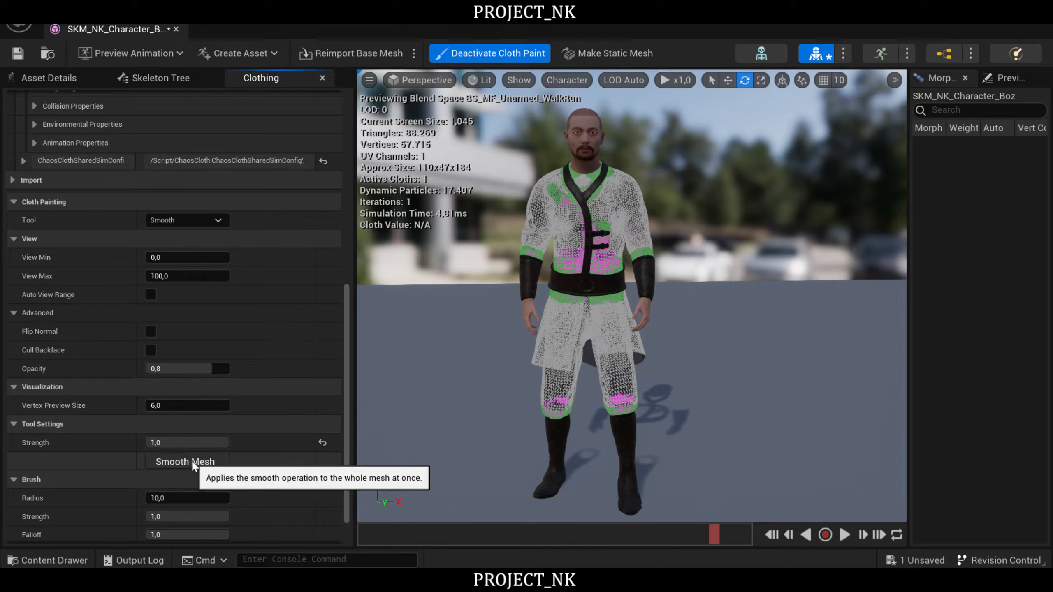
click(191, 460)
click(191, 460)
click(191, 460)
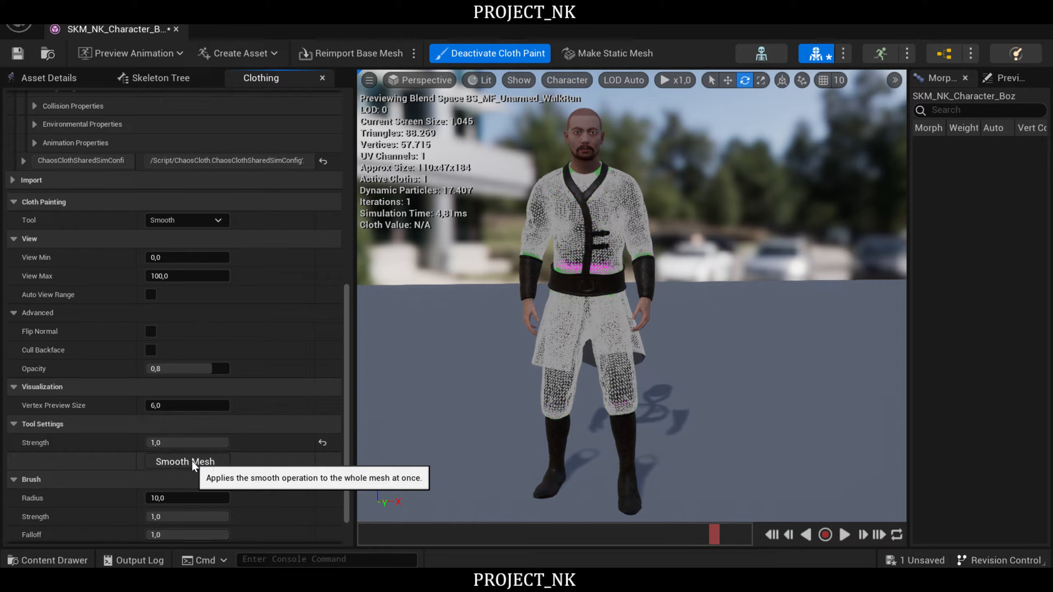
click(191, 460)
click(191, 460)
click(191, 460)
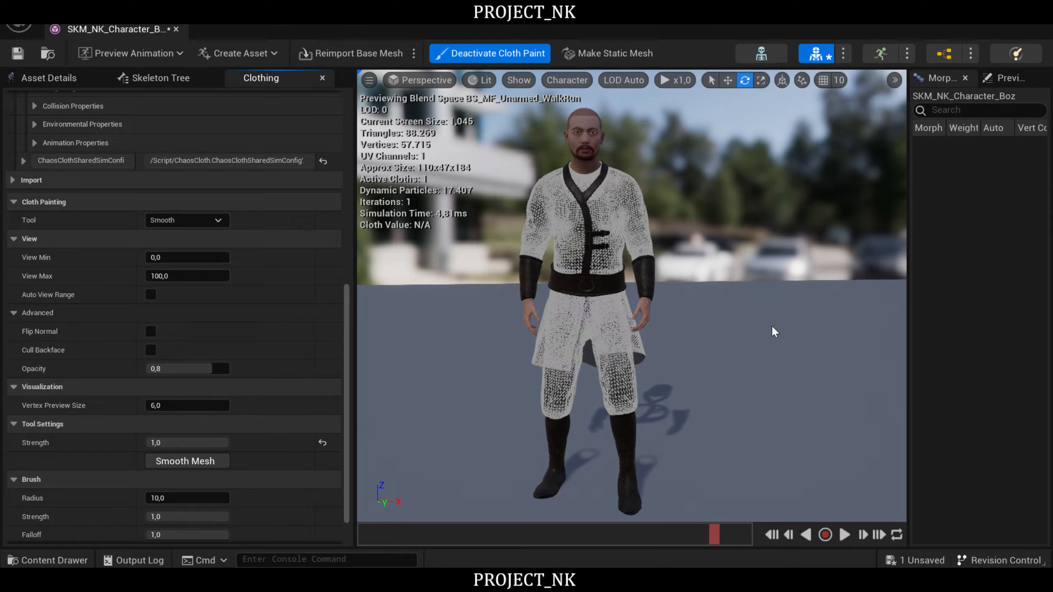
- Check the smoothed mesh from the front and deactivate cloth painting
mouse_move(749, 303)
right_down()
mouse_move(739, 265)
mouse_move(749, 269)
mouse_move(705, 261)
mouse_move(697, 266)
mouse_move(705, 264)
mouse_move(707, 315)
right_up()
key(w)
key(s)
key(s)
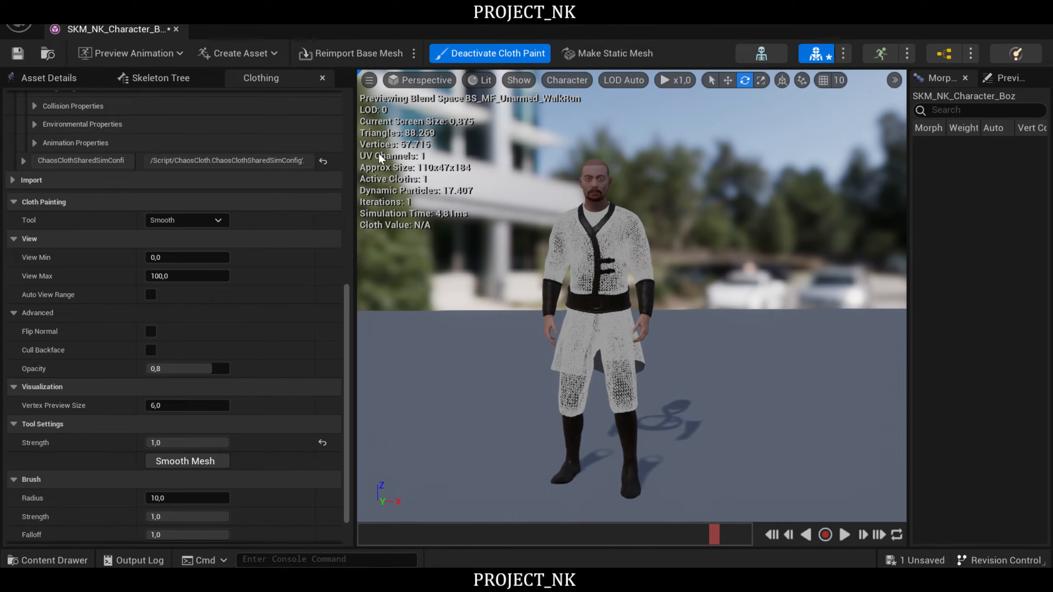
click(496, 55)
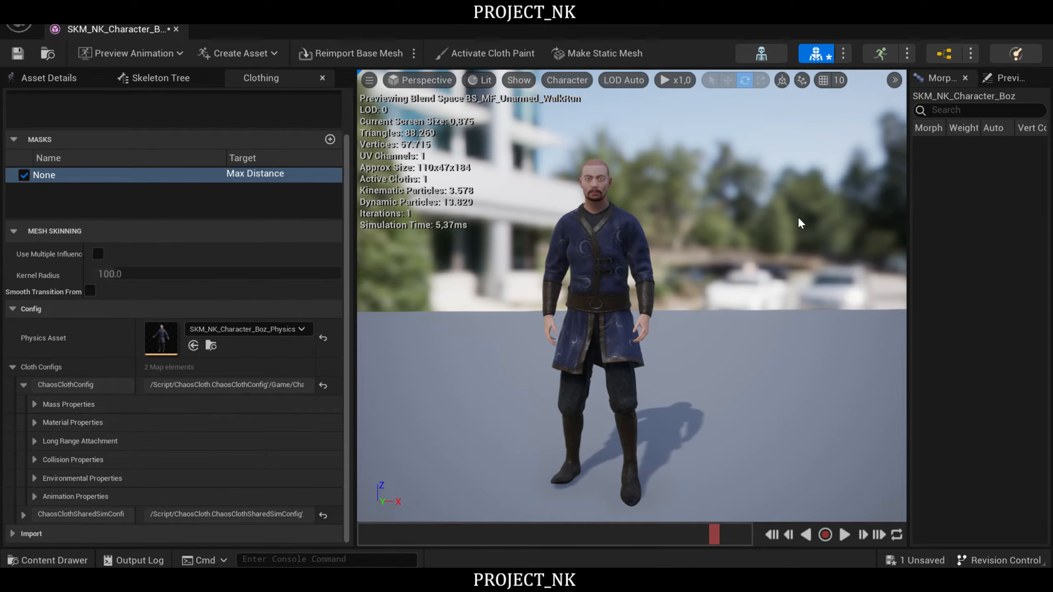
- Play the BS_MF_Unarmed_WalkRun preview and examine the cloth's movement on the chest, sleeves and front of the skirt
mouse_move(738, 274)
right_down()
mouse_move(724, 263)
mouse_move(750, 270)
right_up()
key(w)
key(s)
key(w)
key(s)
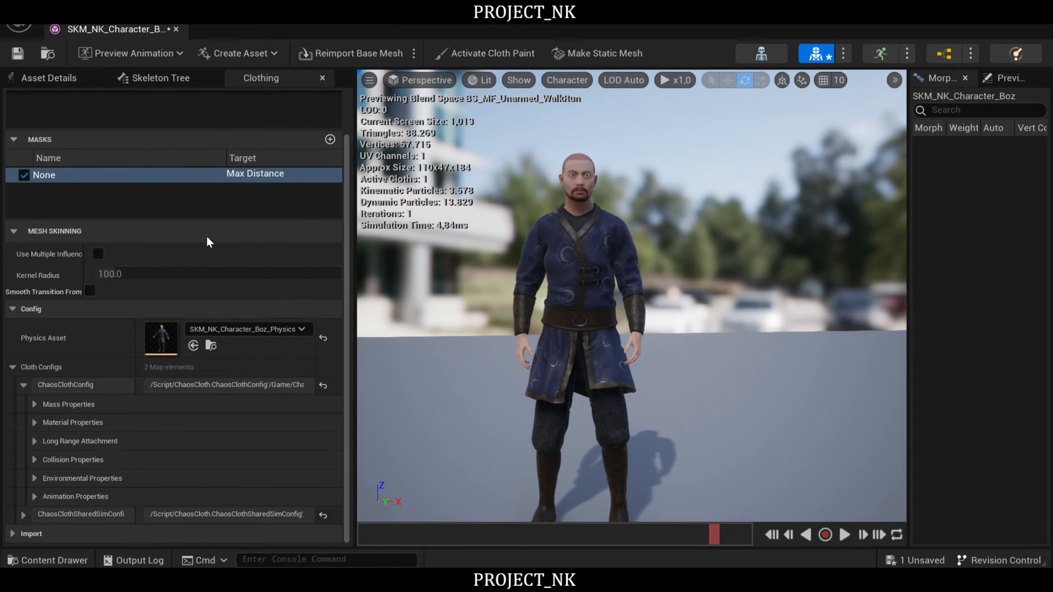
click(141, 56)
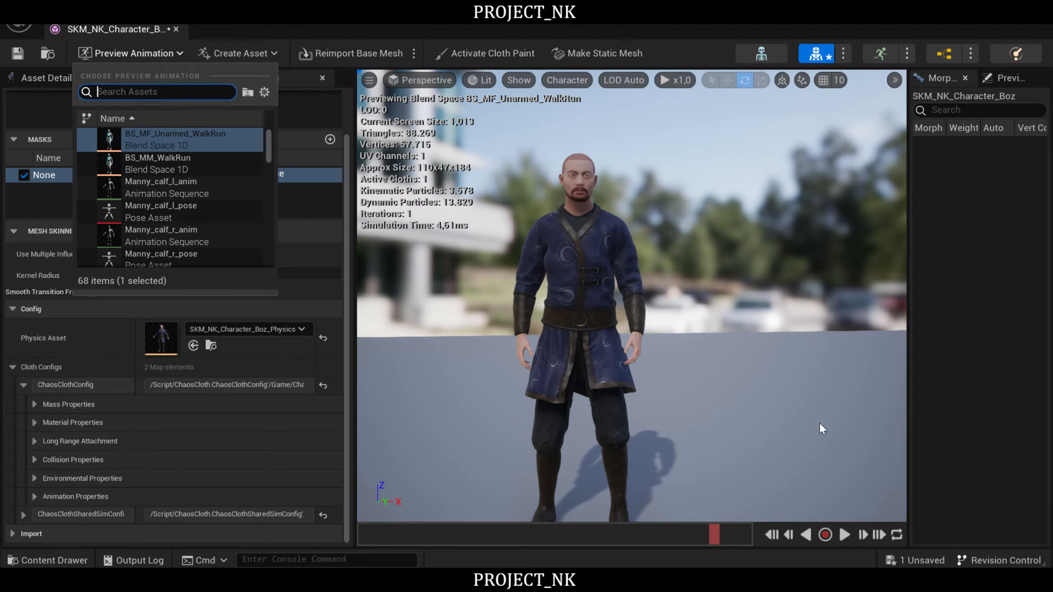
click(845, 536)
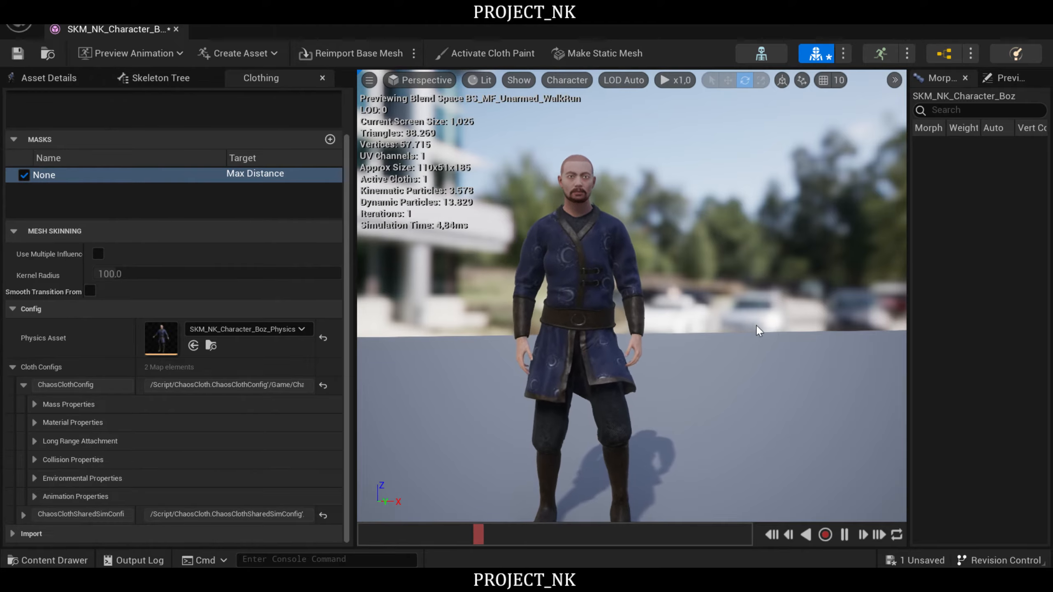
right_drag(757, 326, 781, 347)
key(w)
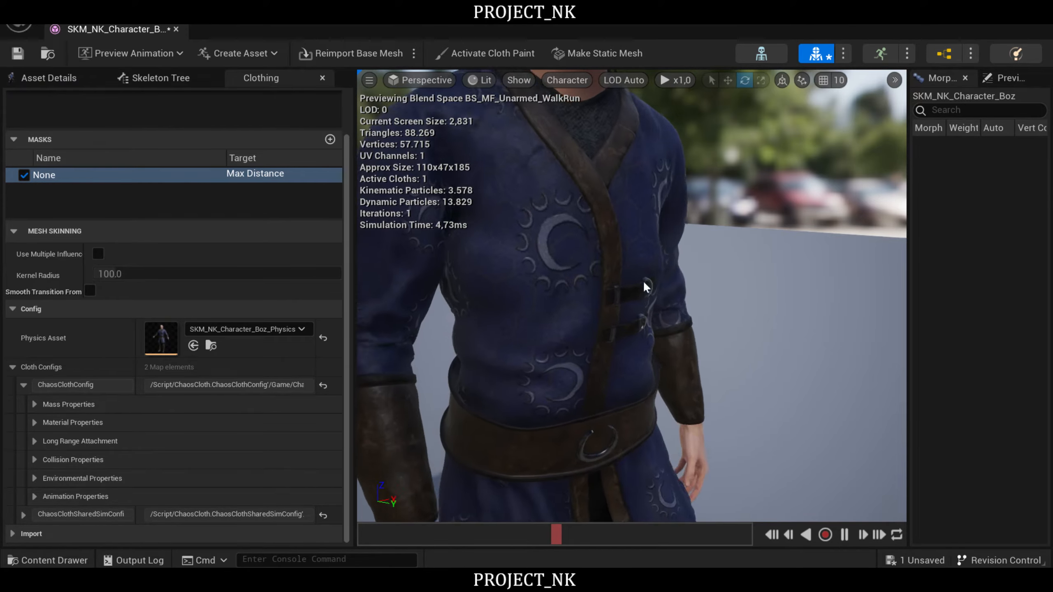
right_drag(653, 284, 574, 284)
key(s)
key(d)
right_drag(705, 290, 706, 262)
key(q)
key(w)
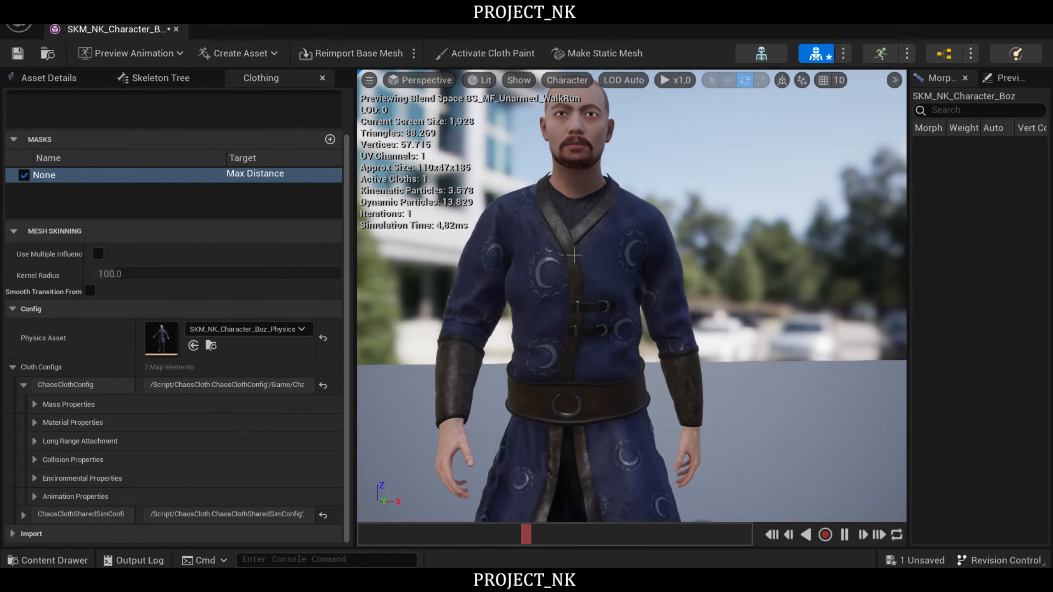
key(q)
right_drag(614, 313, 612, 310)
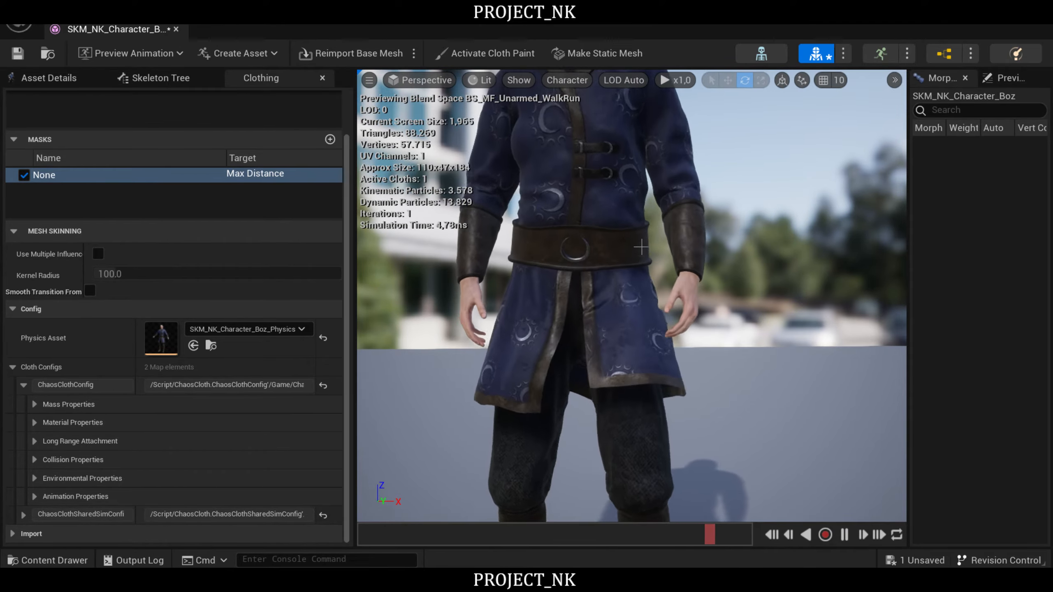
- Examine how the tunic skirt moves at the side and back of the character during playback
key(d)
right_drag(642, 244, 430, 248)
key(w)
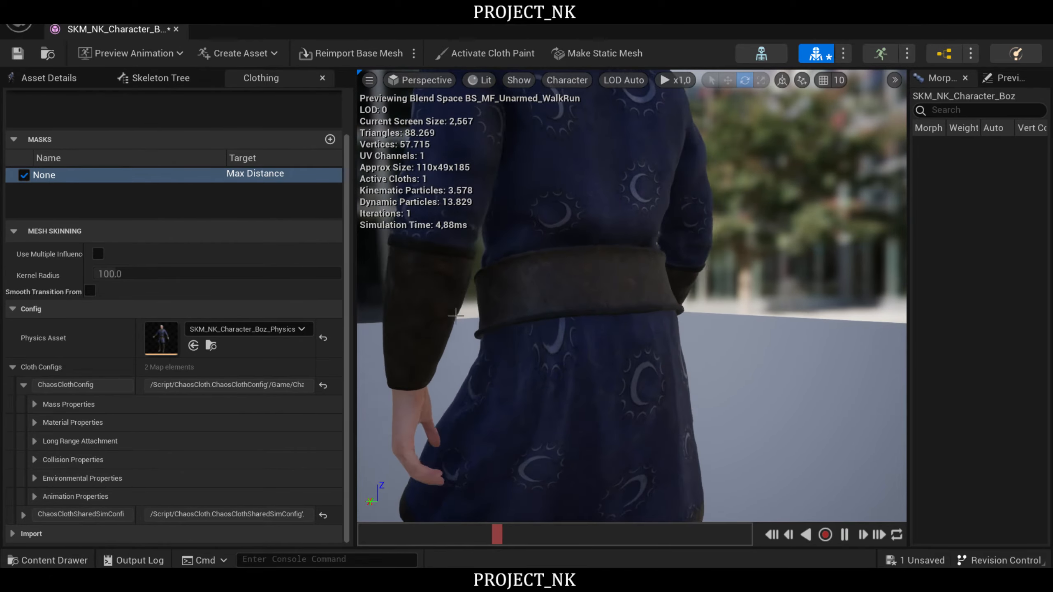
right_drag(630, 295, 609, 306)
key(s)
key(w)
key(s)
key(a)
right_drag(533, 302, 650, 339)
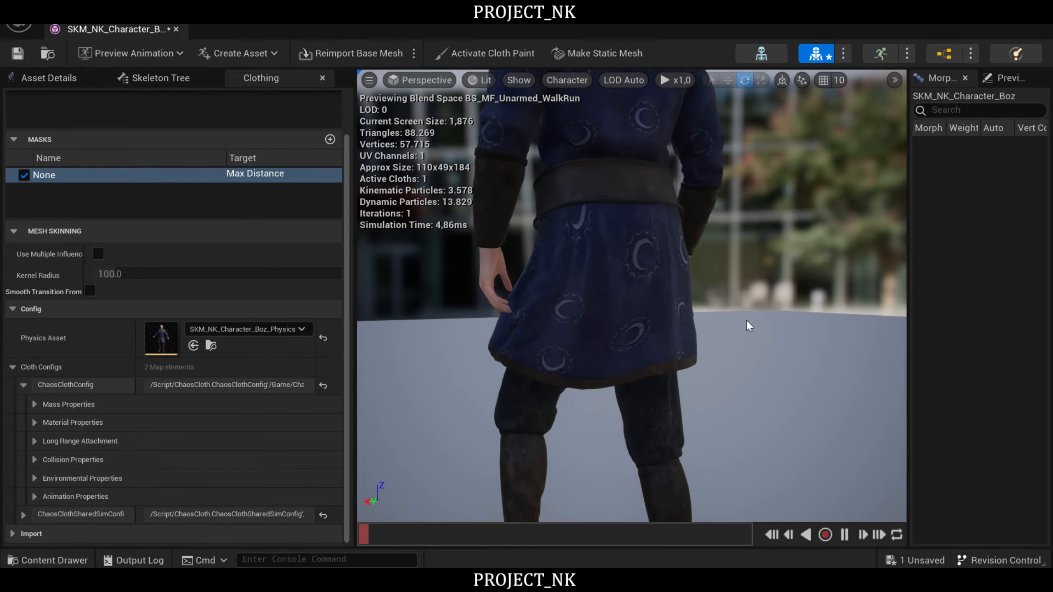
right_drag(749, 325, 720, 317)
key(s)
key(w)
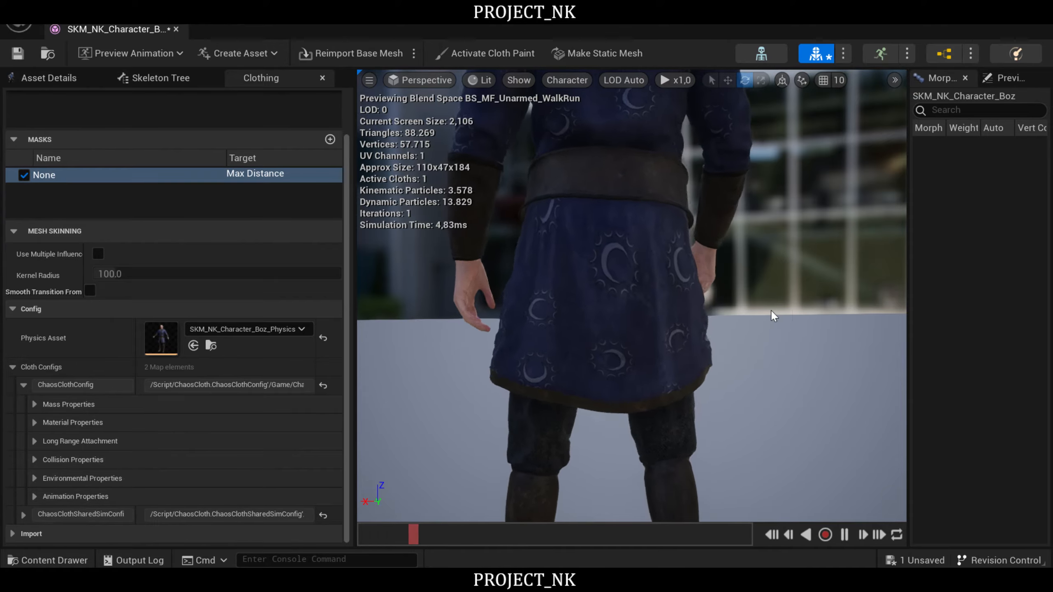
- Examine the trouser legs and skirt hem from behind and from the front while the animation plays
right_drag(721, 265, 783, 249)
middle_drag(722, 266, 558, 328)
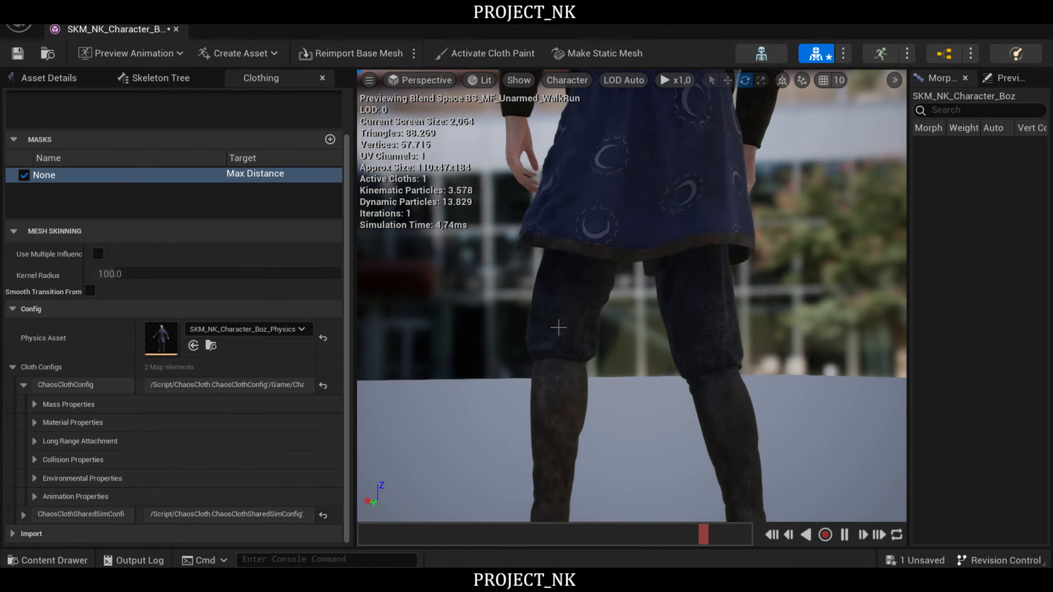
right_drag(699, 320, 863, 309)
right_drag(580, 336, 647, 374)
right_drag(581, 337, 730, 348)
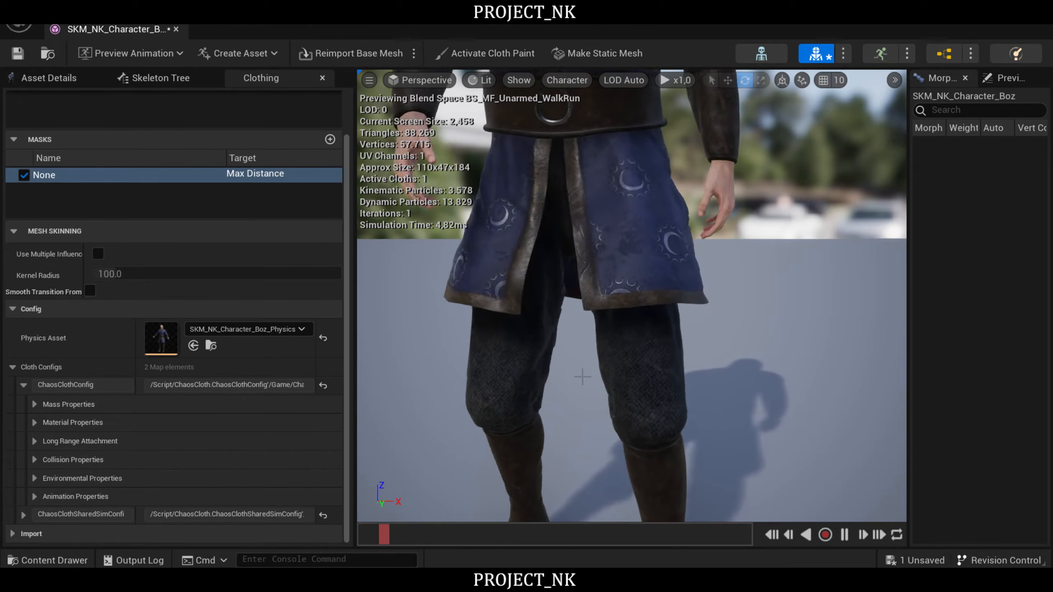
right_drag(642, 348, 668, 354)
mouse_move(741, 357)
right_down()
mouse_move(738, 336)
mouse_move(646, 332)
mouse_move(724, 352)
mouse_move(740, 363)
mouse_move(732, 373)
right_up()
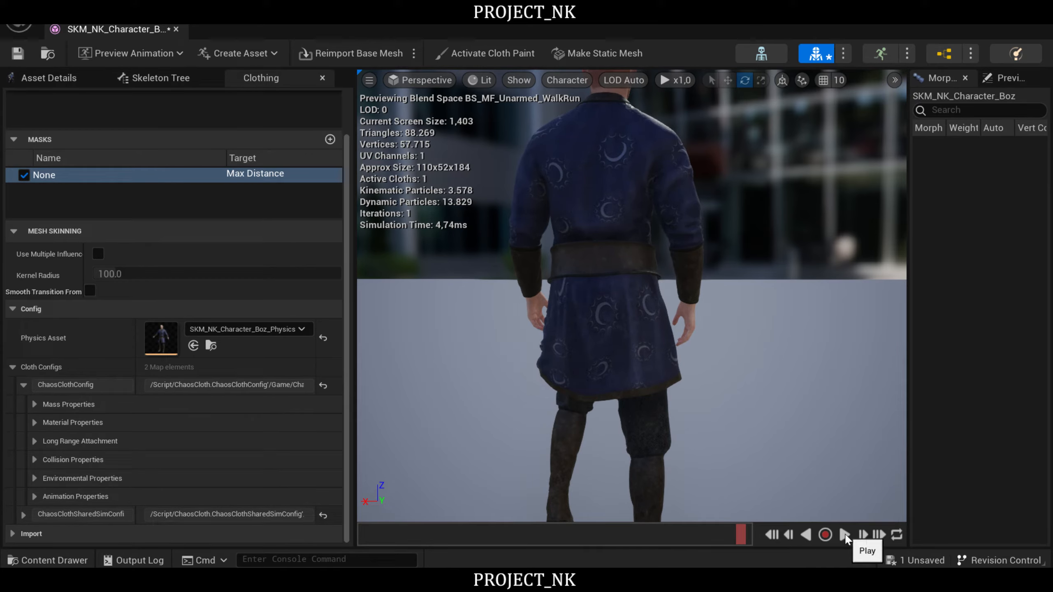
- Resume and pause the preview animation repeatedly to compare the back of the skirt in different walking poses
mouse_move(622, 291)
right_down()
mouse_move(573, 345)
mouse_move(580, 299)
mouse_move(613, 290)
right_up()
key(w)
key(s)
key(d)
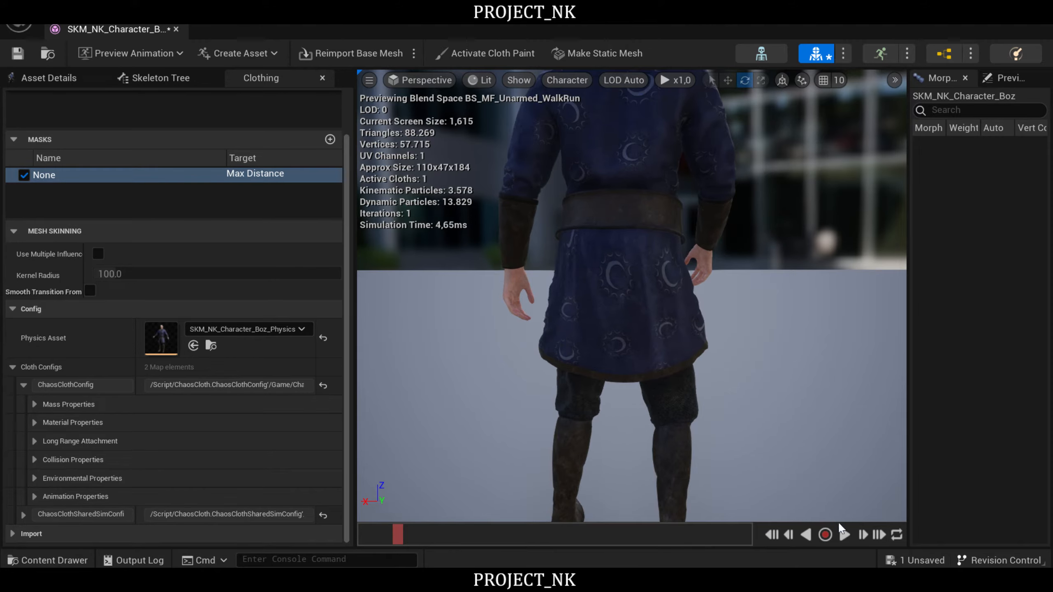
click(845, 536)
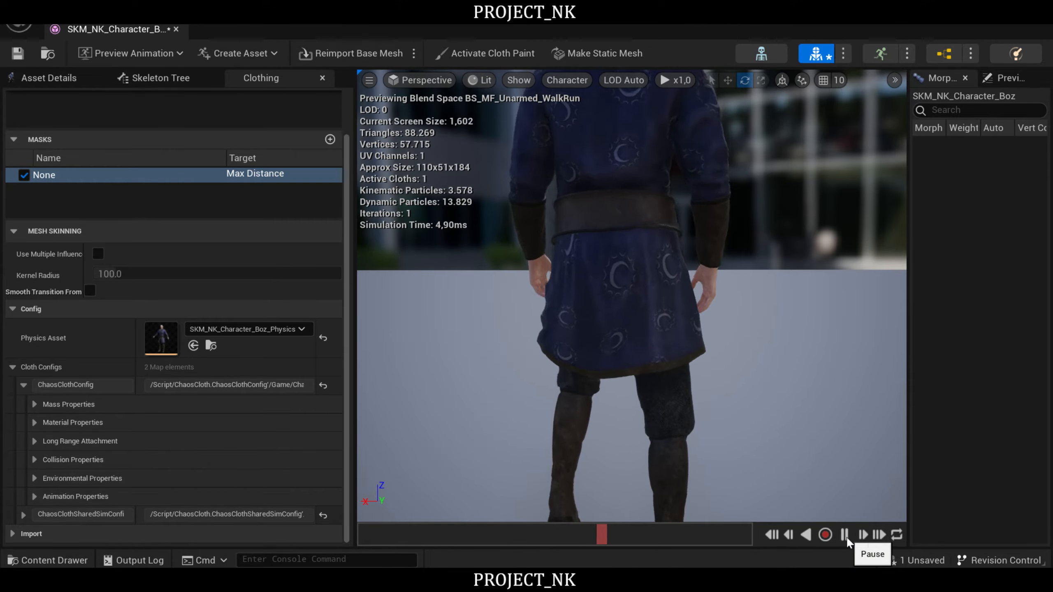
click(846, 536)
click(846, 536)
click(845, 535)
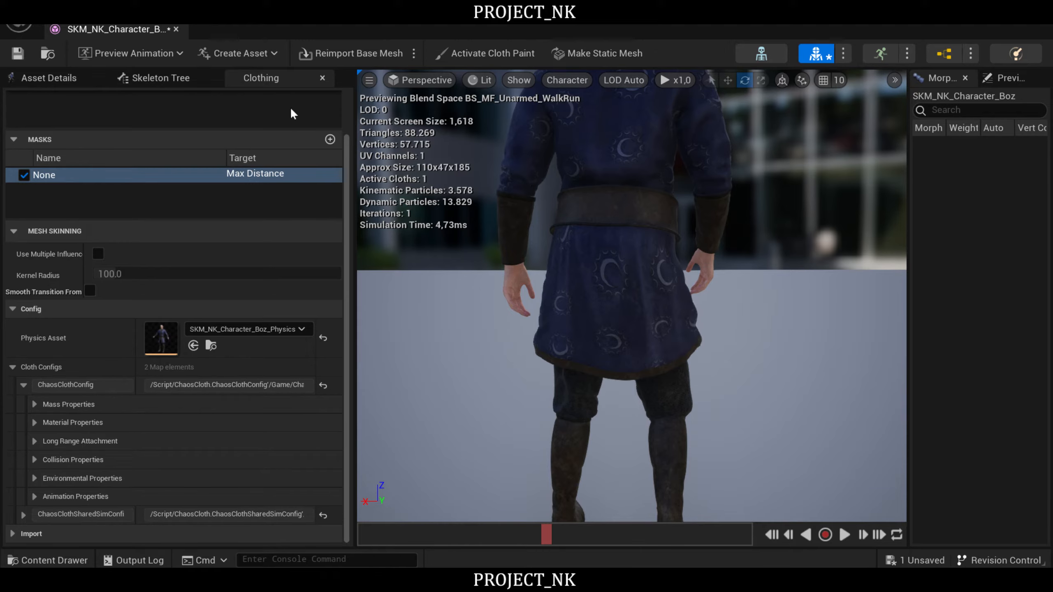
- Reactivate cloth painting with the Brush tool, set the paint value to 5.0, and paint the lower back of the tunic skirt
click(489, 53)
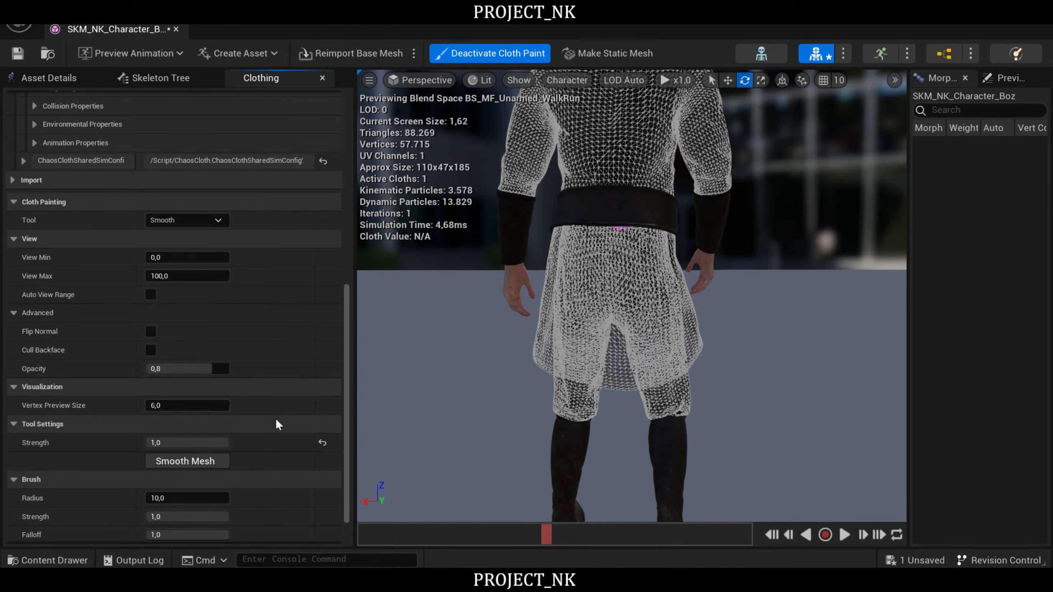
scroll(278, 424, down, 2)
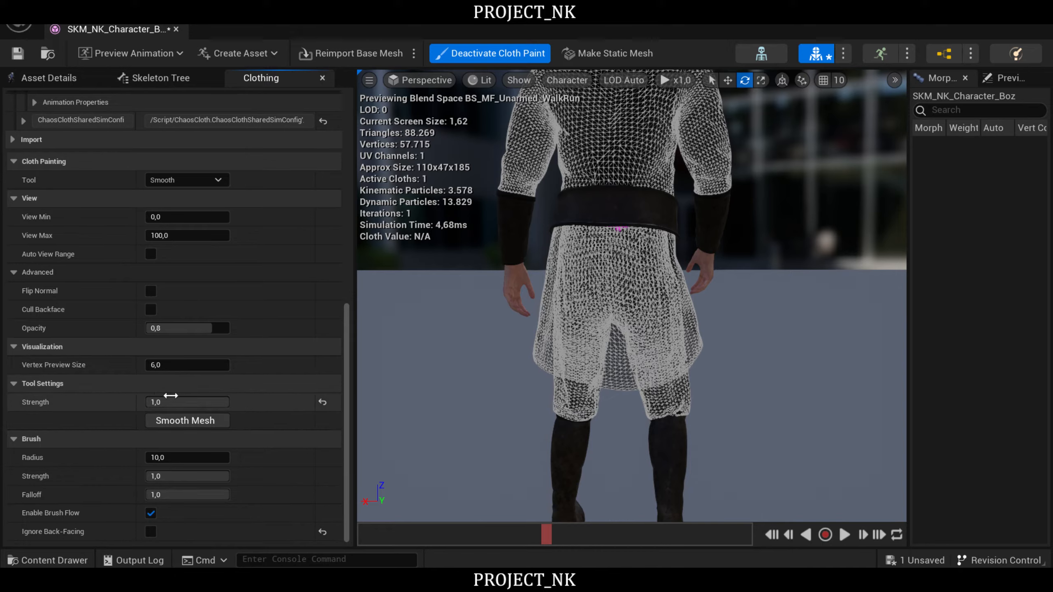
click(187, 179)
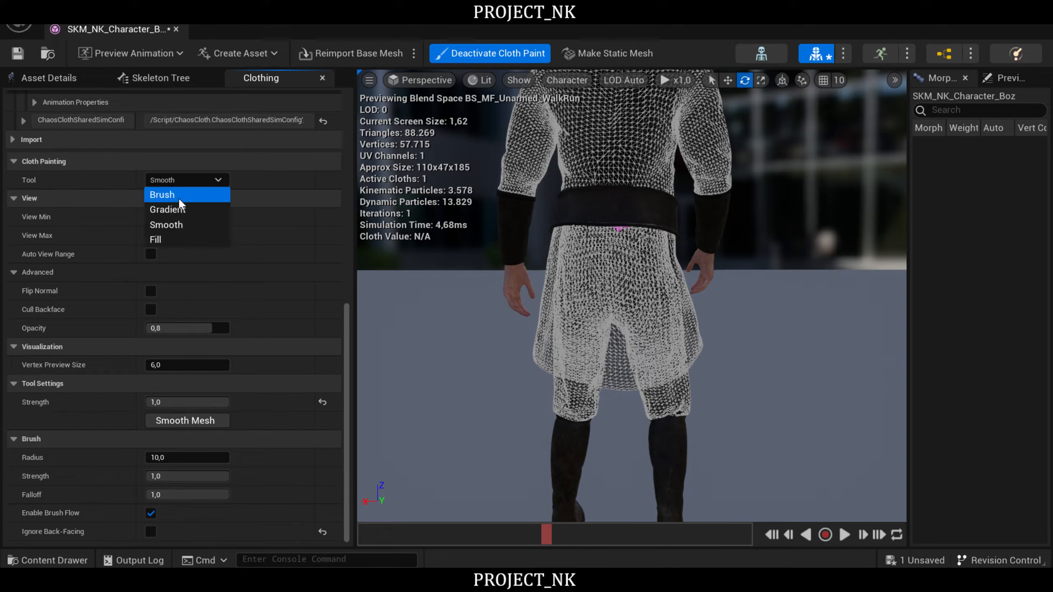
click(180, 199)
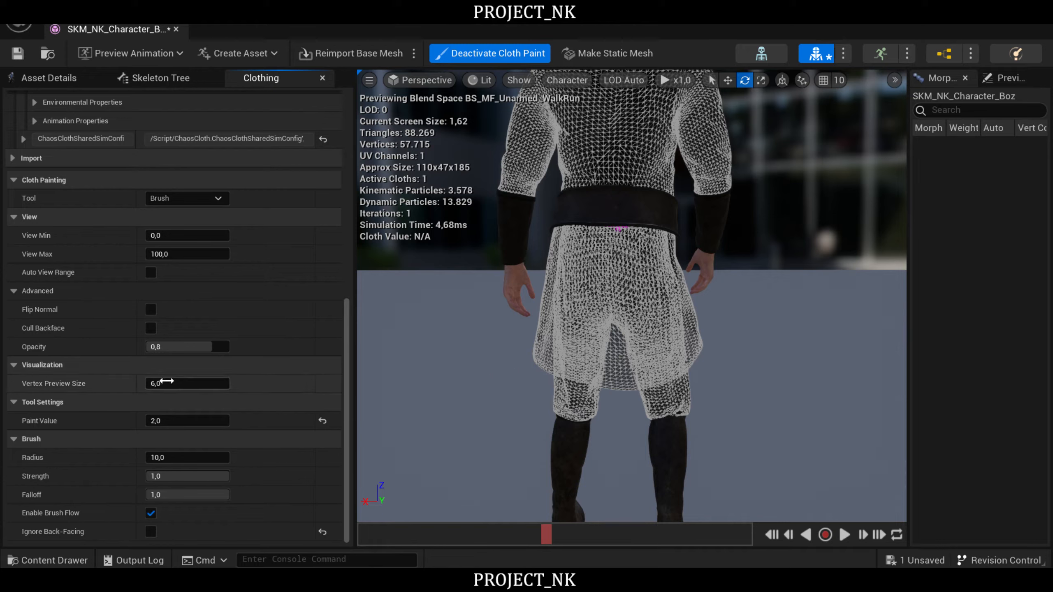
click(165, 420)
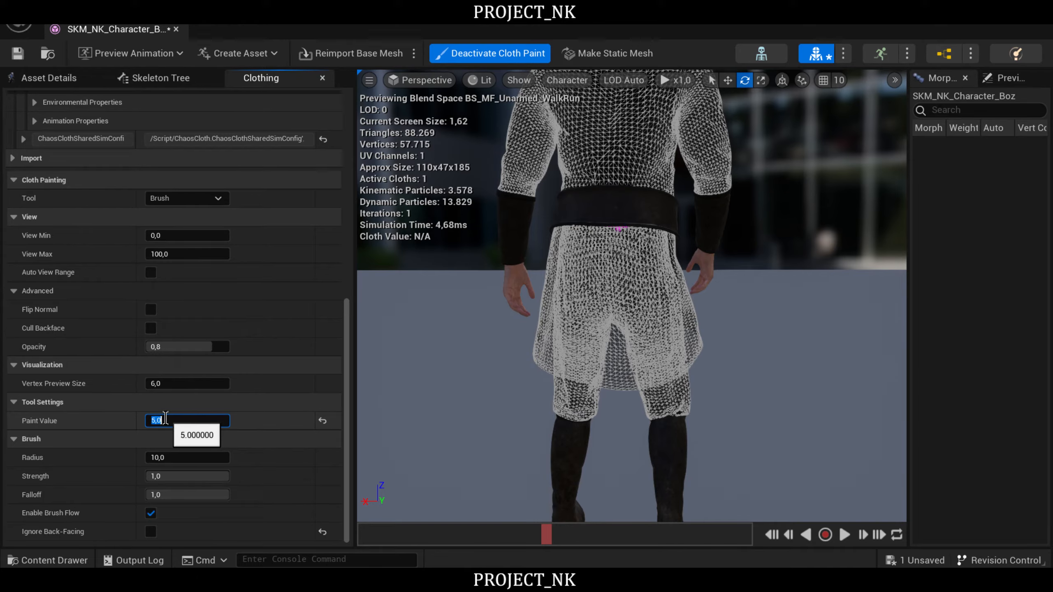
right_drag(770, 308, 809, 267)
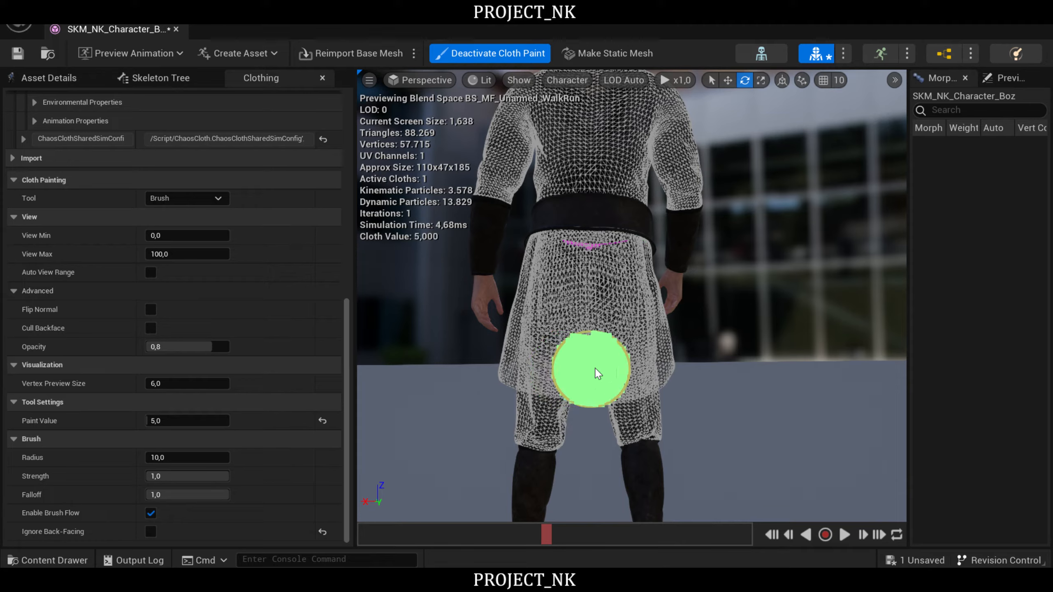
mouse_move(613, 367)
mouse_down()
mouse_move(570, 371)
mouse_move(565, 349)
mouse_move(581, 325)
mouse_move(611, 335)
mouse_move(624, 379)
mouse_move(597, 338)
mouse_move(540, 364)
mouse_move(629, 375)
mouse_move(600, 350)
mouse_up()
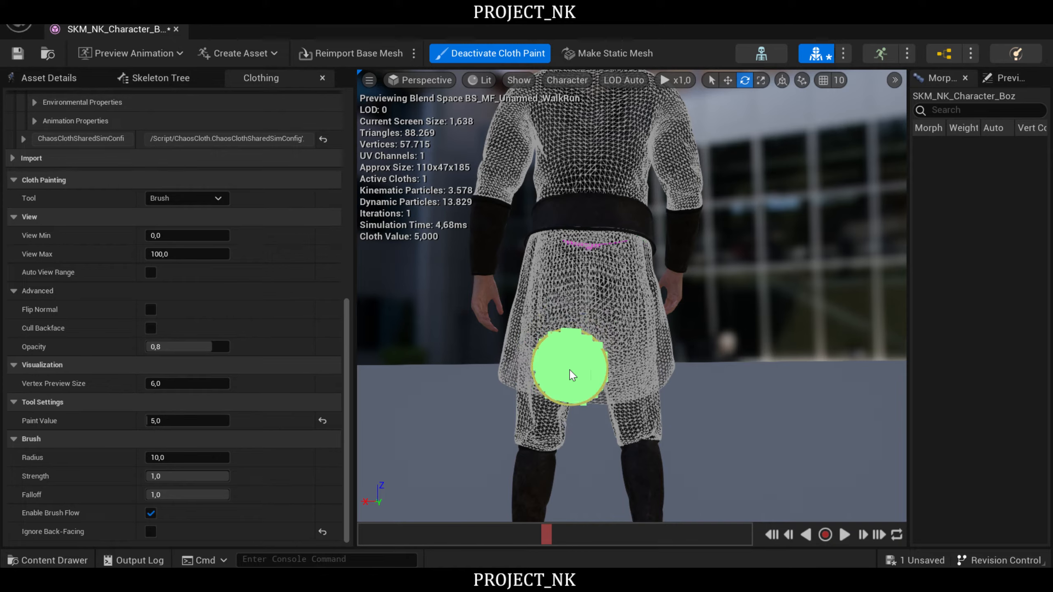
drag(552, 319, 529, 325)
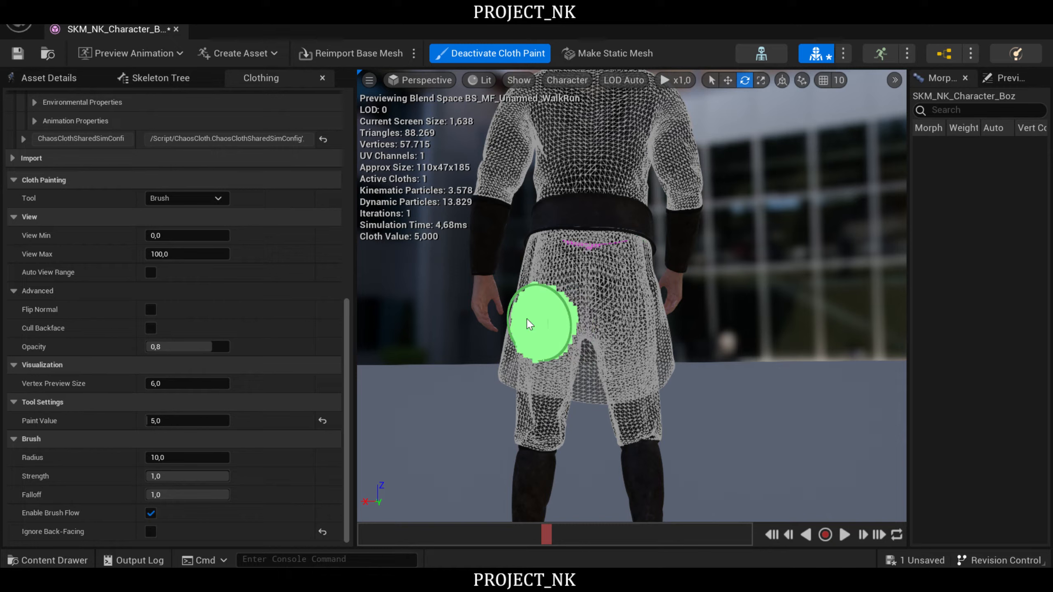